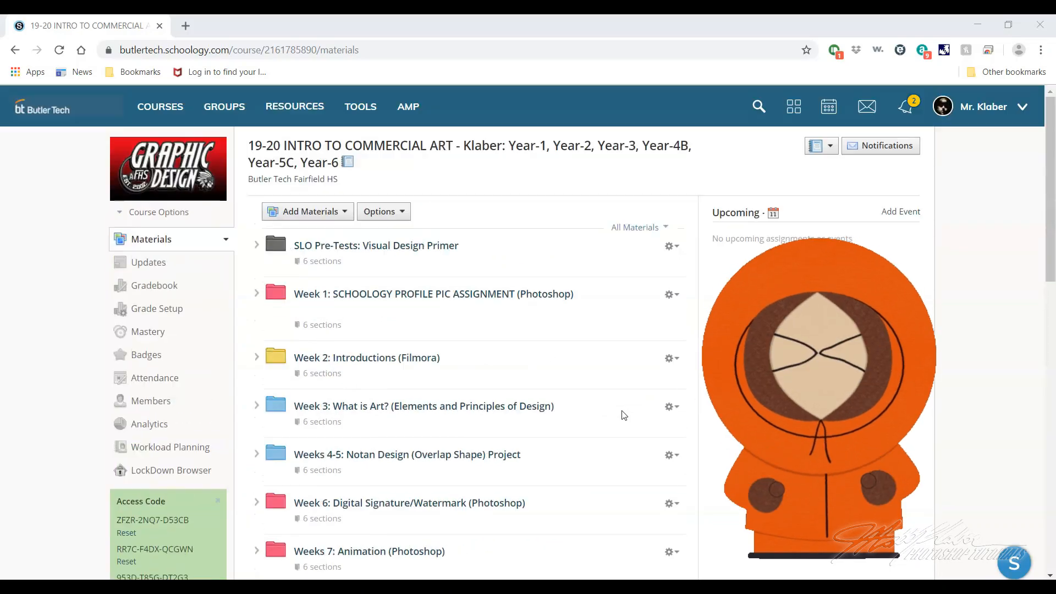
# Download the South Park Folder zip from the Weeks 9-10: South Park Self-Portrait (Photoshop) course folder
pyautogui.scroll(-4, 554, 378)
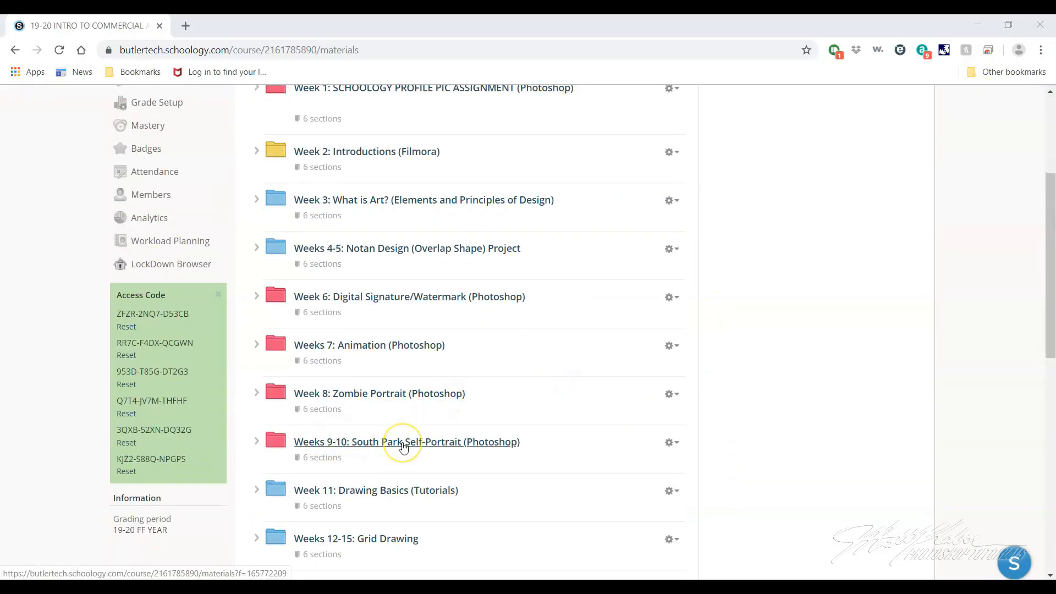
pyautogui.click(447, 444)
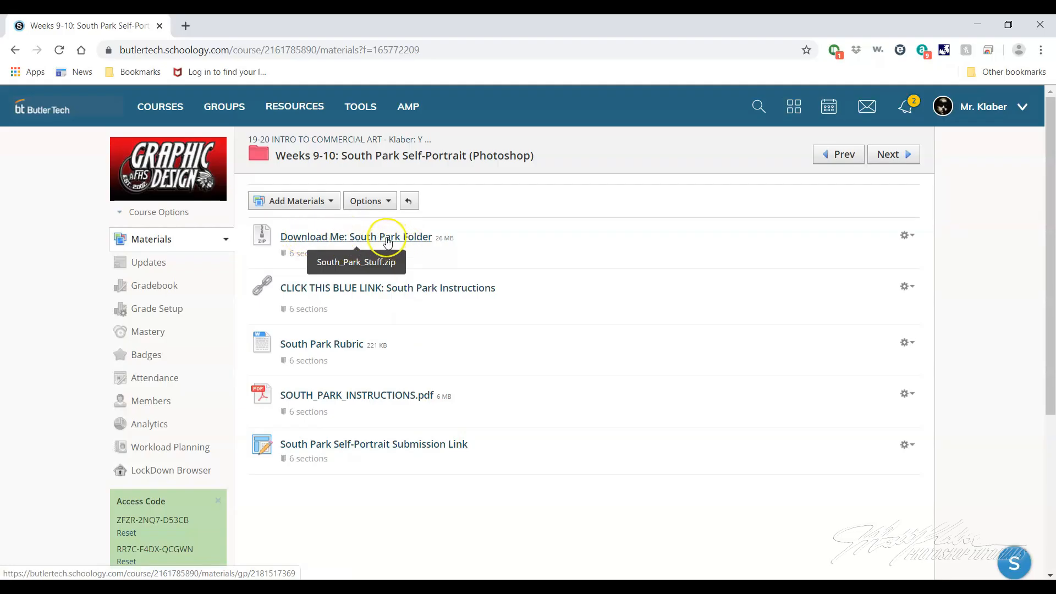
pyautogui.click(387, 238)
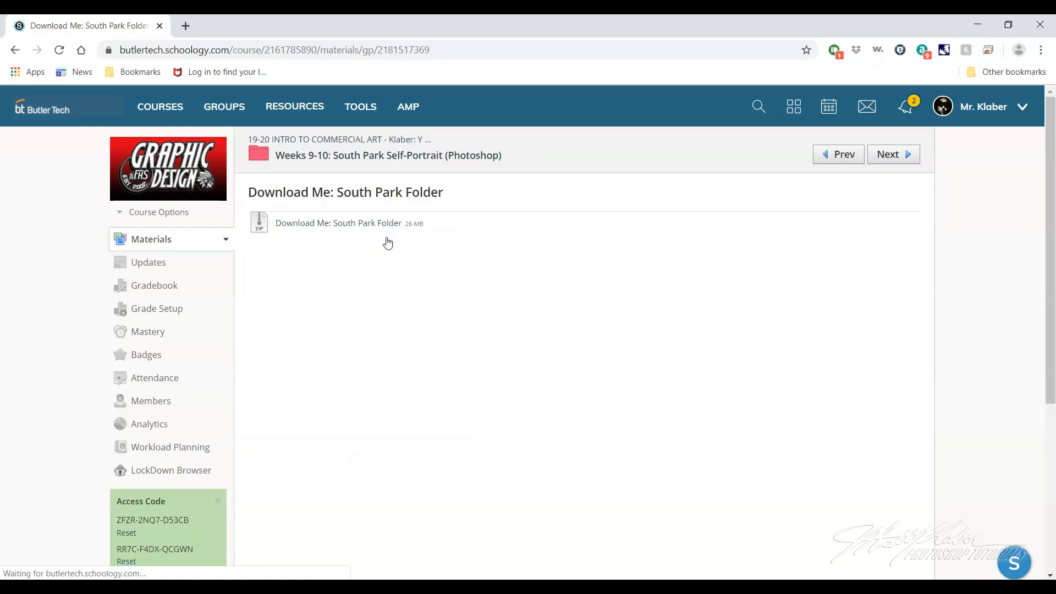
pyautogui.click(315, 224)
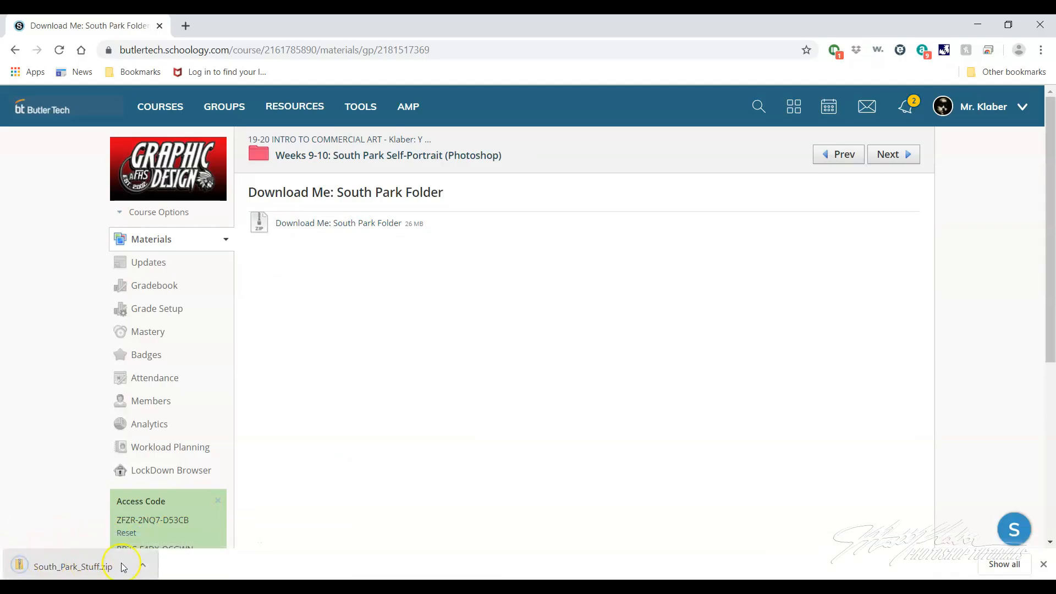
# Extract South_Park_Stuff.zip into the Downloads folder and close the window showing the extracted files
pyautogui.click(84, 567)
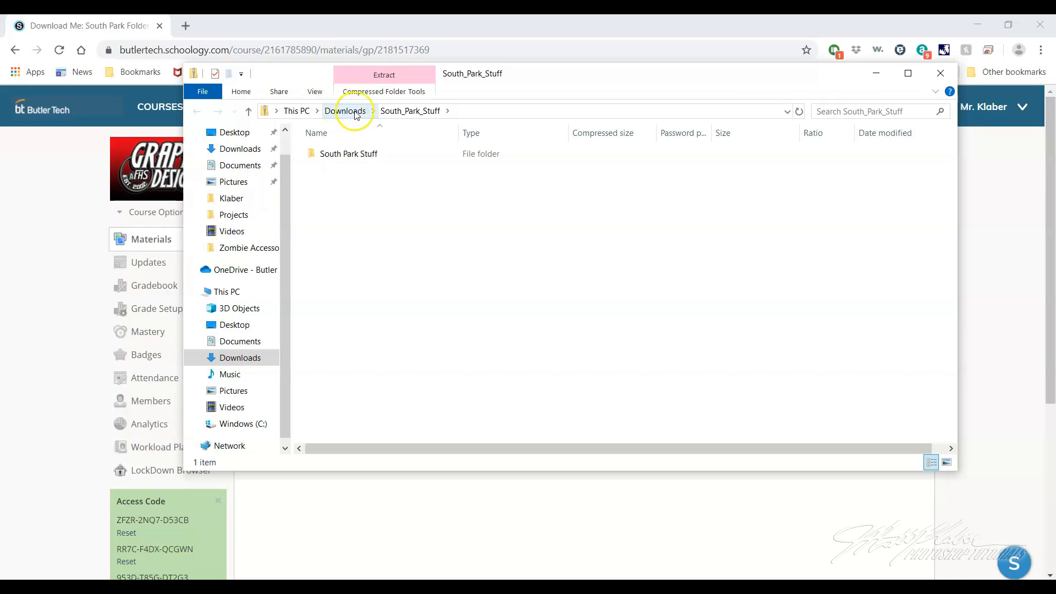
pyautogui.click(231, 150)
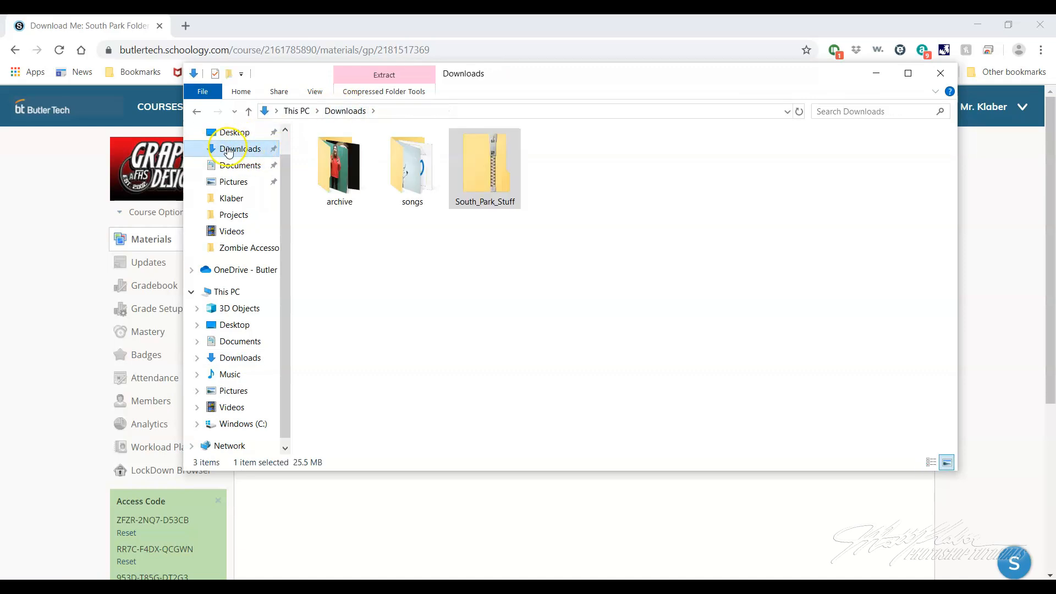
pyautogui.click(509, 177)
pyautogui.rightClick(481, 173)
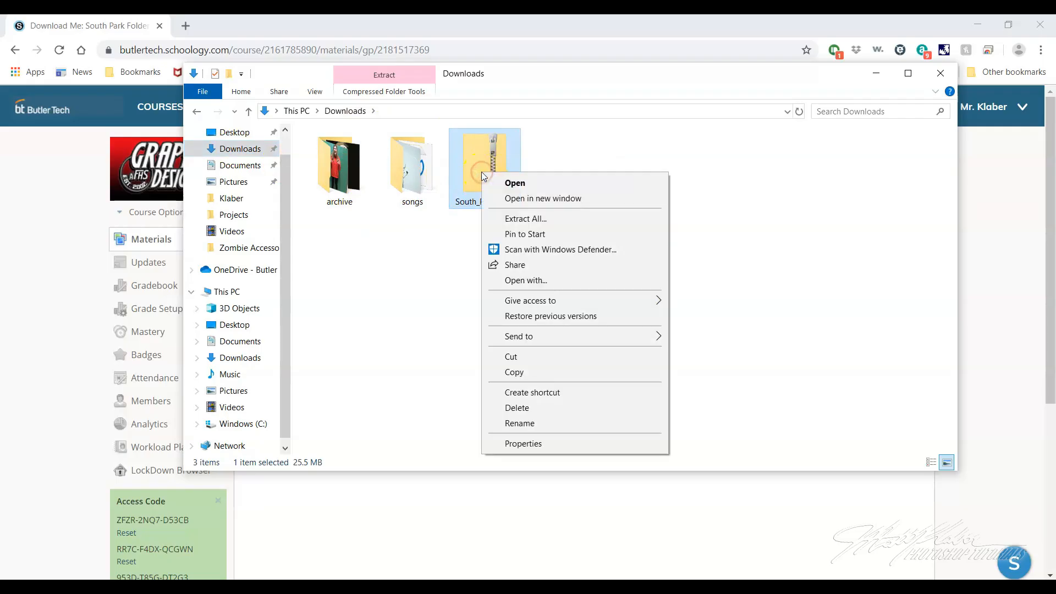
pyautogui.click(522, 219)
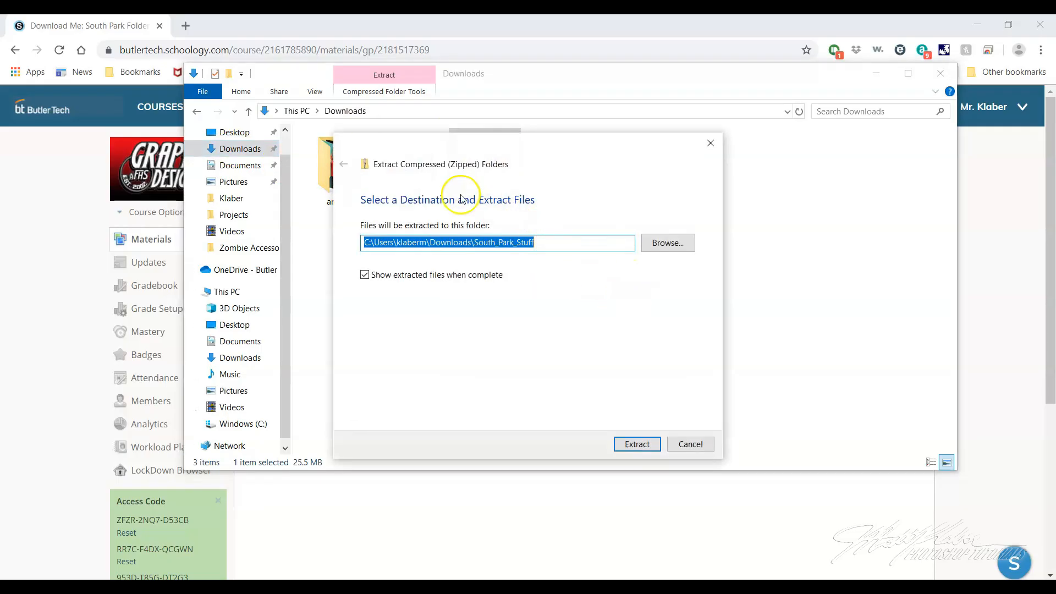
pyautogui.click(632, 444)
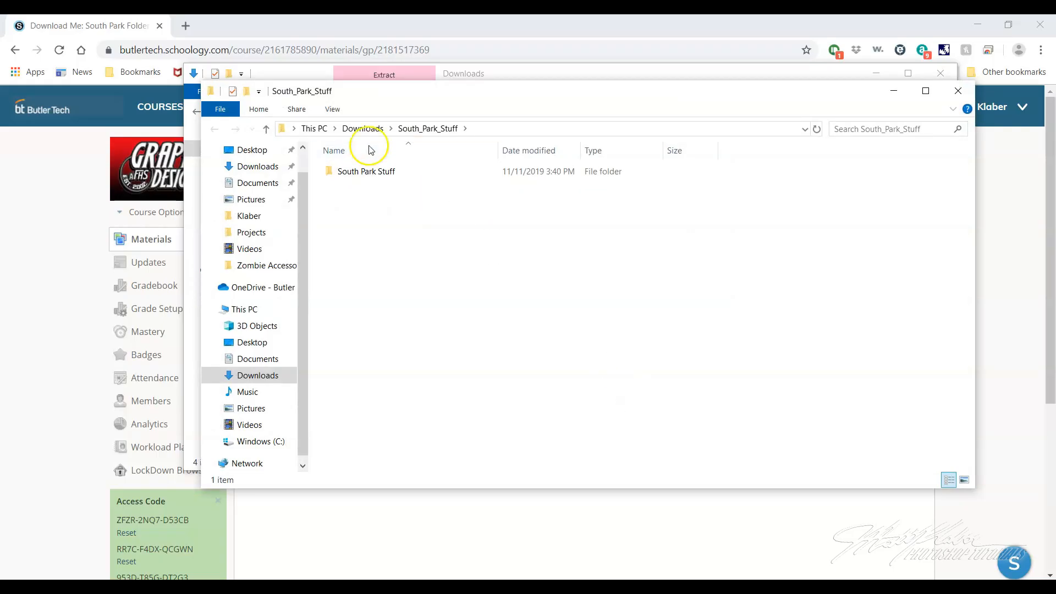
pyautogui.click(957, 91)
# Delete the zipped South_Park_Stuff archive from the Downloads folder
pyautogui.click(569, 192)
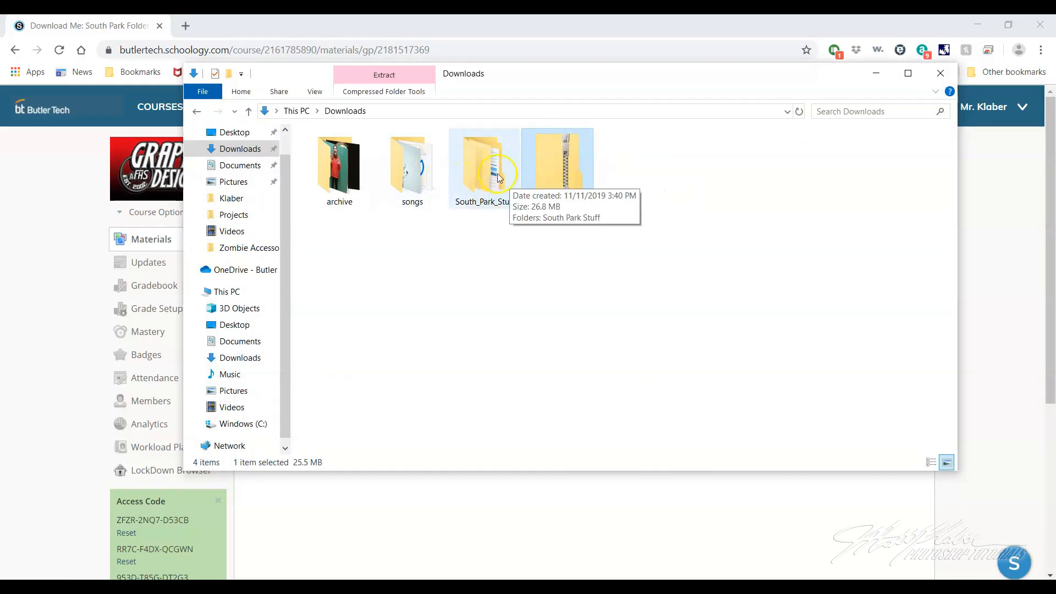
pyautogui.rightClick(550, 178)
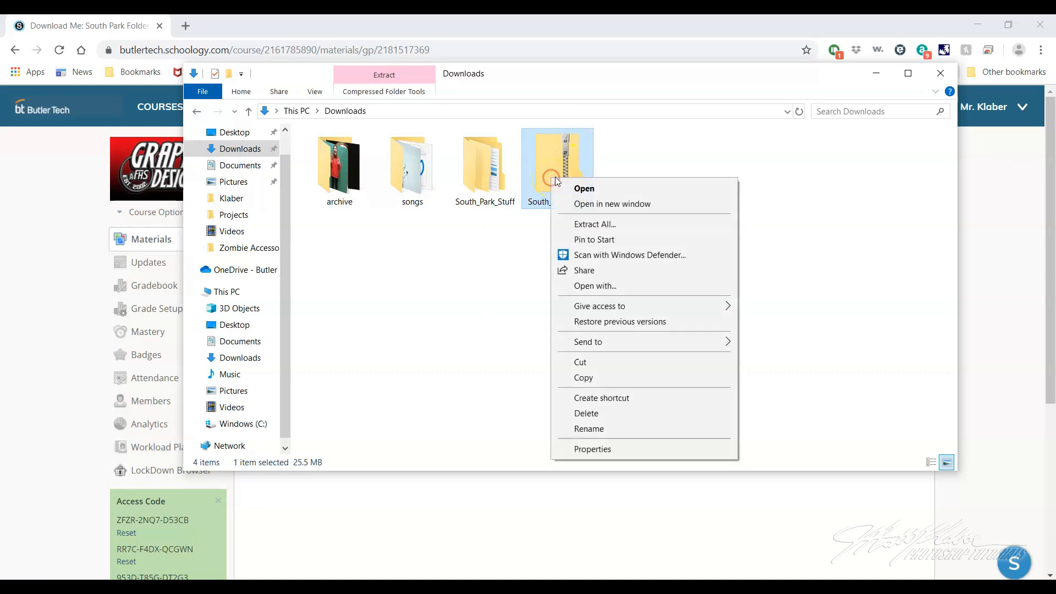
pyautogui.click(586, 413)
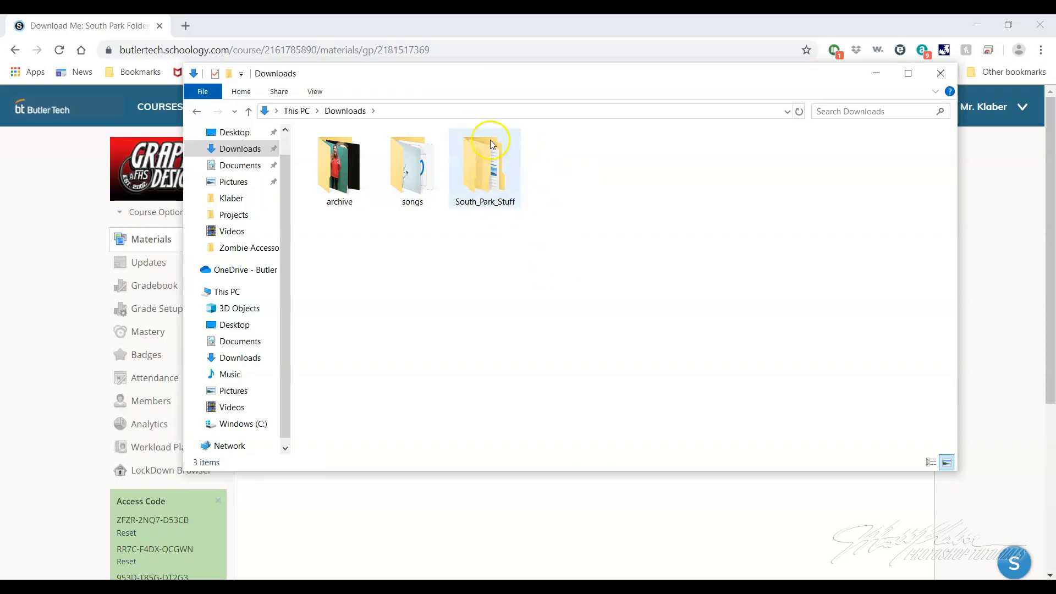
# Open the SOUTH PARK SELF-PORTRAIT Photoshop file from the extracted South Park Stuff folder
pyautogui.doubleClick(483, 193)
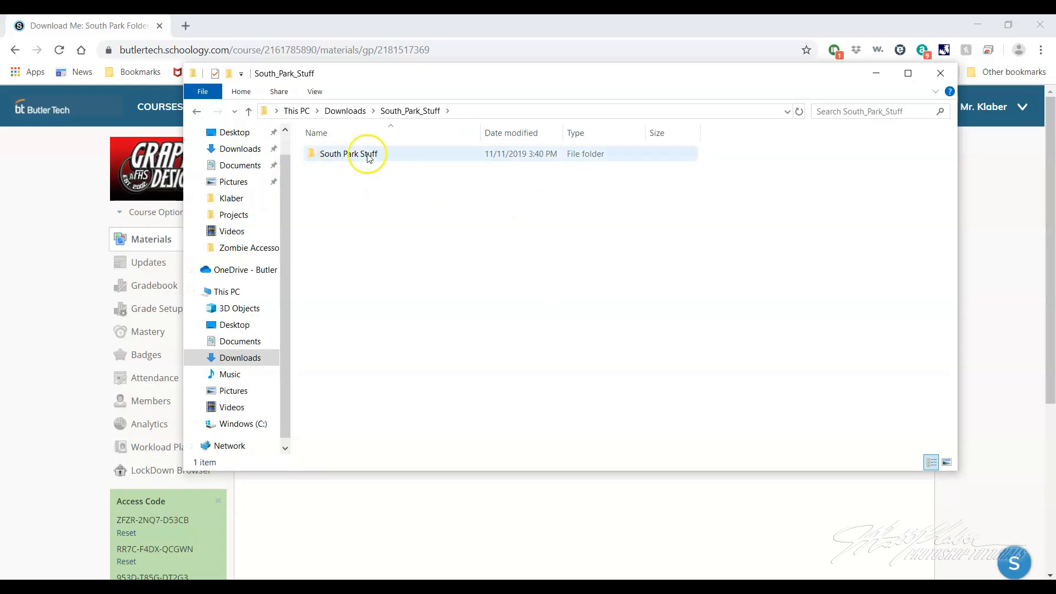
pyautogui.doubleClick(349, 158)
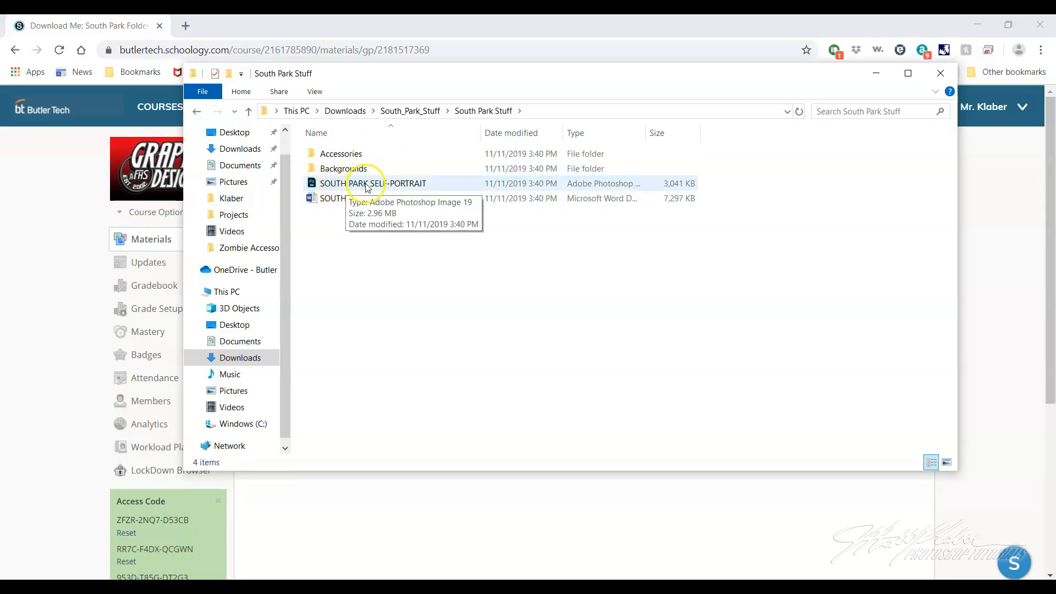
pyautogui.doubleClick(399, 185)
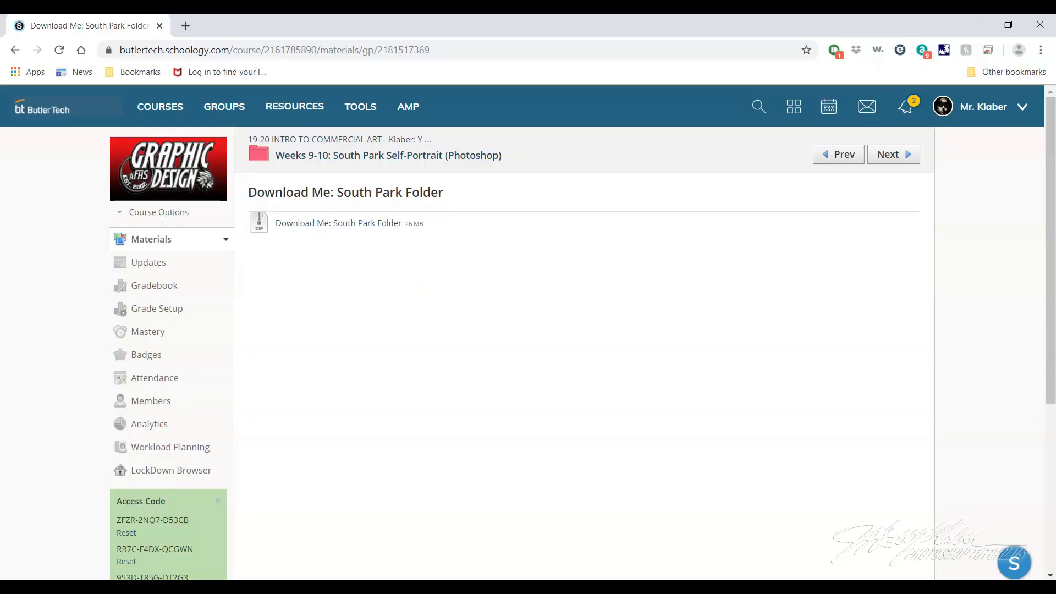
# Open the South Park Rubric in the Weeks 9-10 course folder and review its grading objectives
pyautogui.click(350, 155)
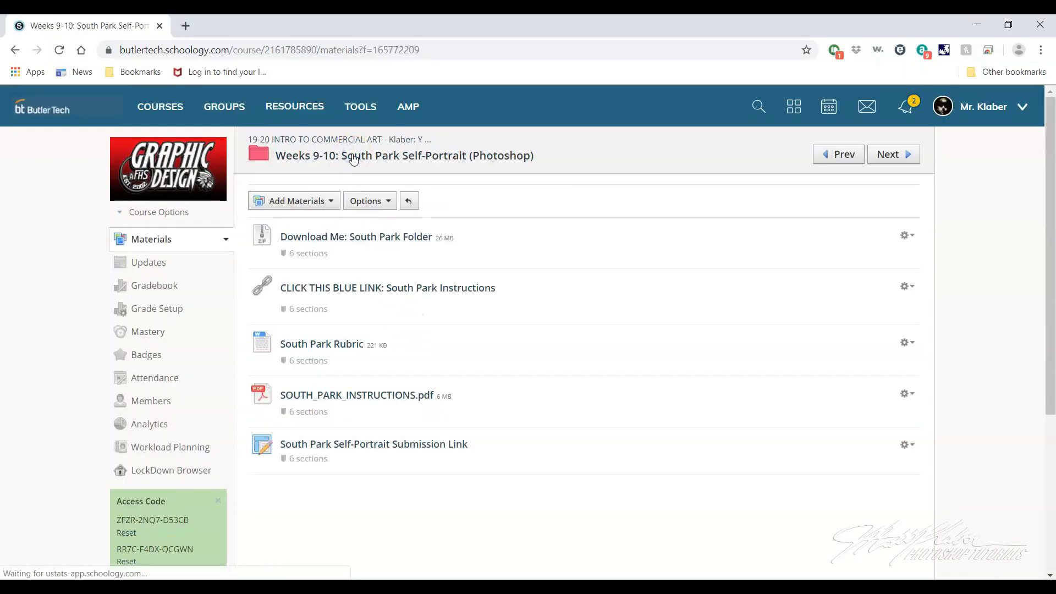
pyautogui.click(325, 345)
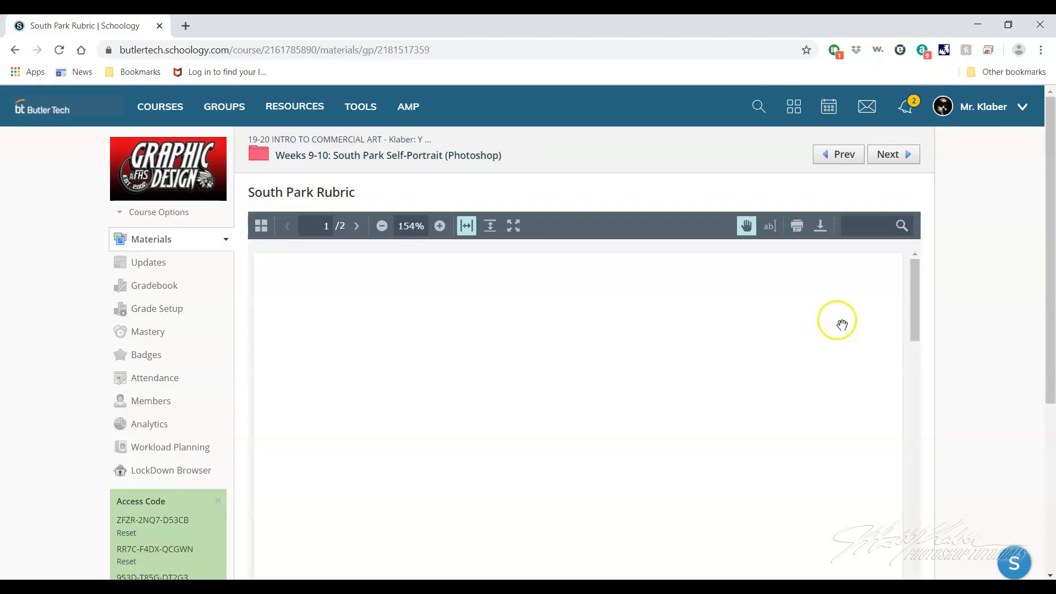
pyautogui.scroll(-4, 841, 325)
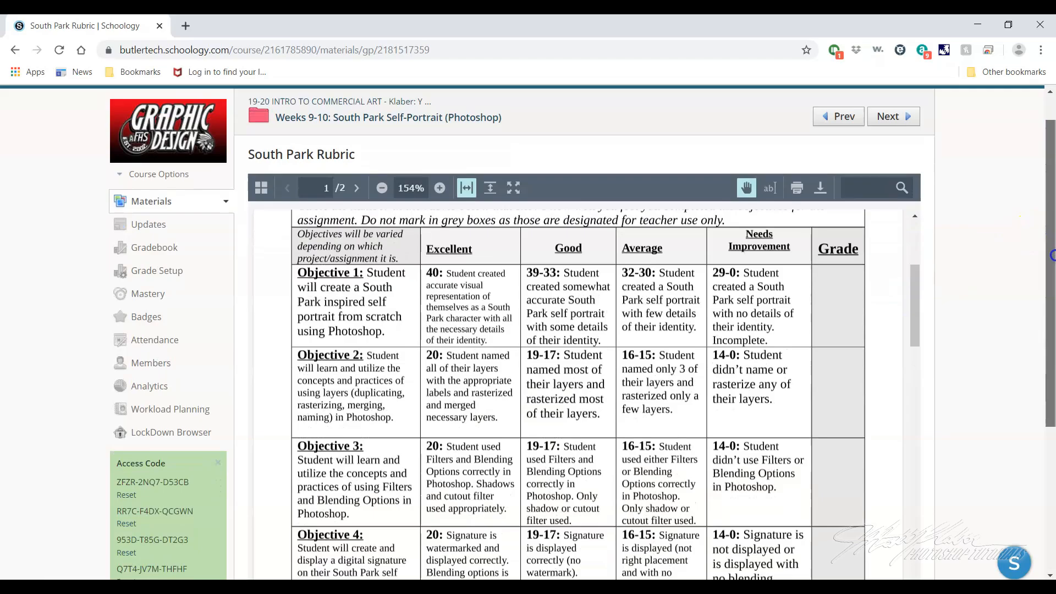
pyautogui.moveTo(1049, 229); pyautogui.dragTo(1052, 321)
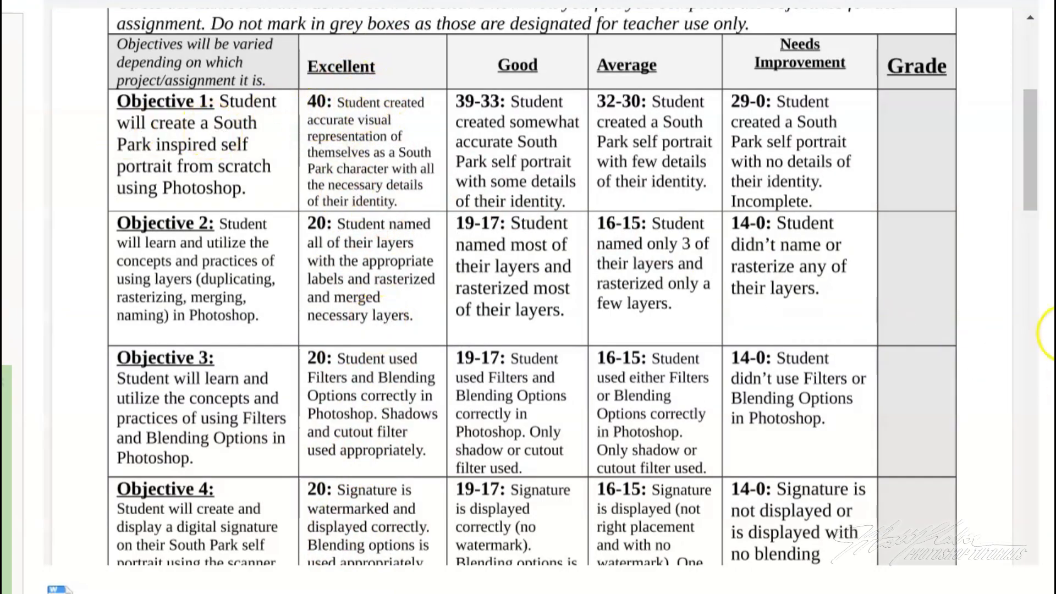
pyautogui.moveTo(1033, 204); pyautogui.dragTo(1034, 216)
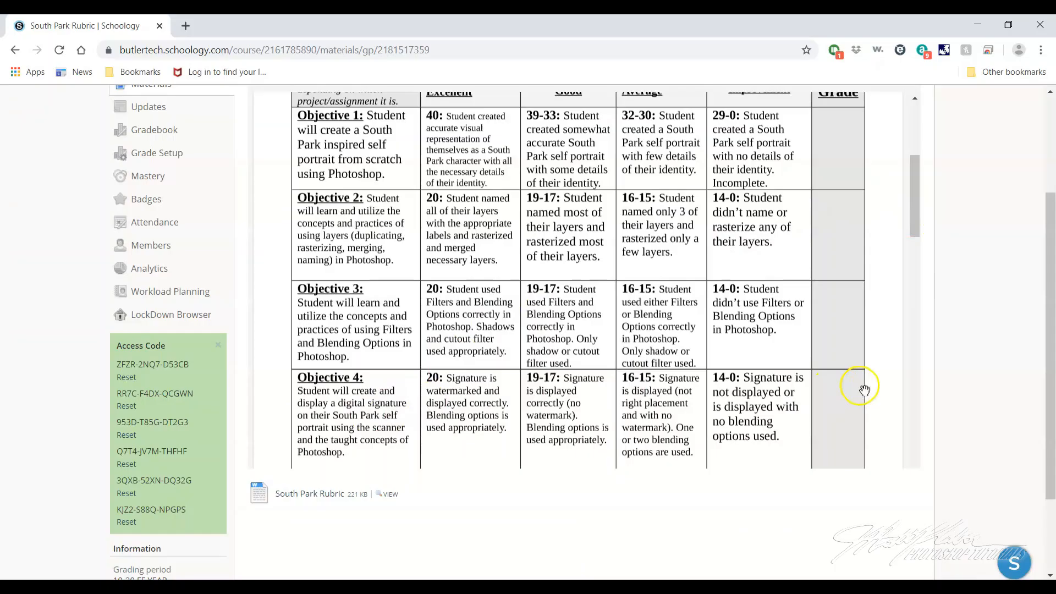
pyautogui.scroll(5, 960, 454)
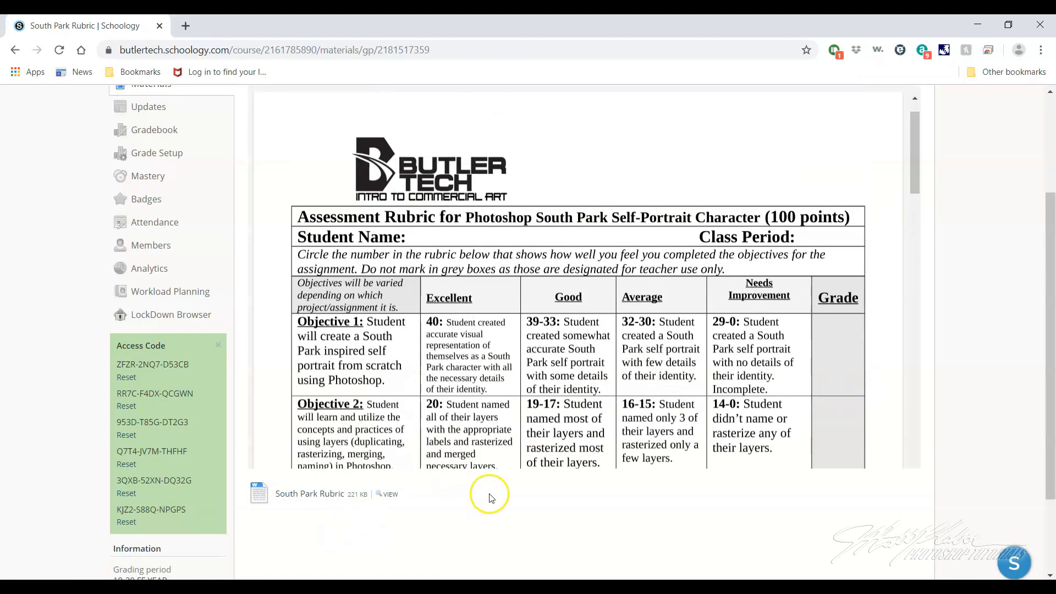
# Switch to Photoshop with the self-portrait template and activate the Ellipse Tool
pyautogui.click(155, 579)
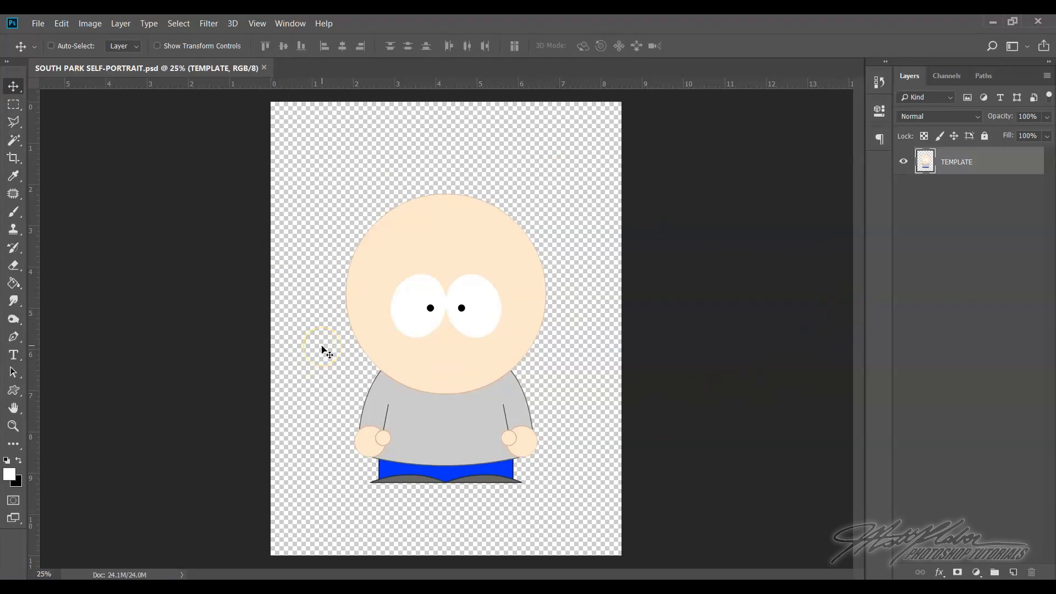
pyautogui.click(13, 391)
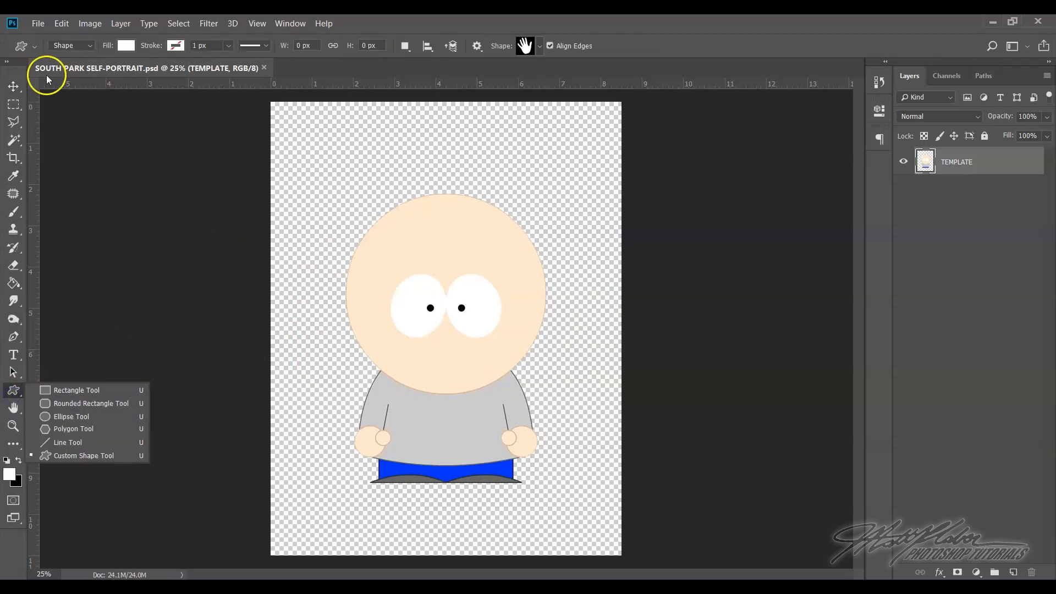
pyautogui.moveTo(13, 392); pyautogui.dragTo(75, 455)
pyautogui.moveTo(15, 397); pyautogui.dragTo(80, 418)
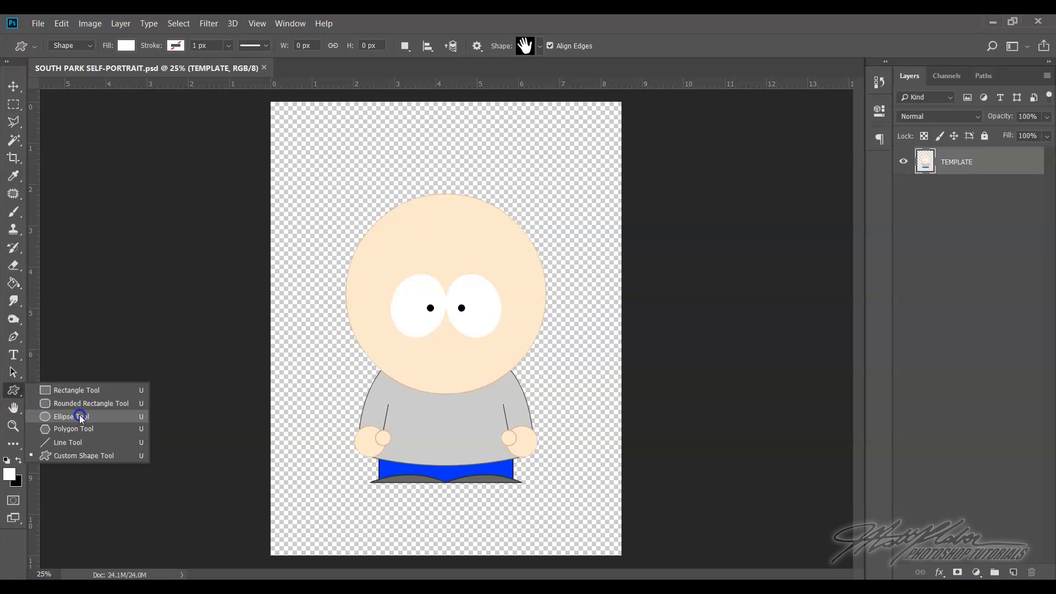
pyautogui.click(81, 417)
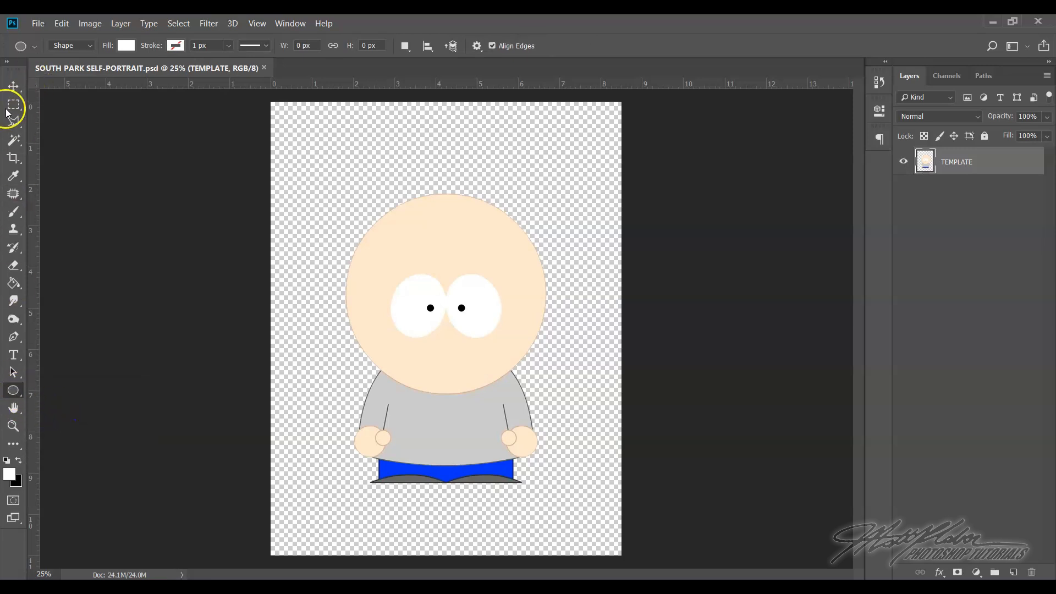
pyautogui.click(16, 391)
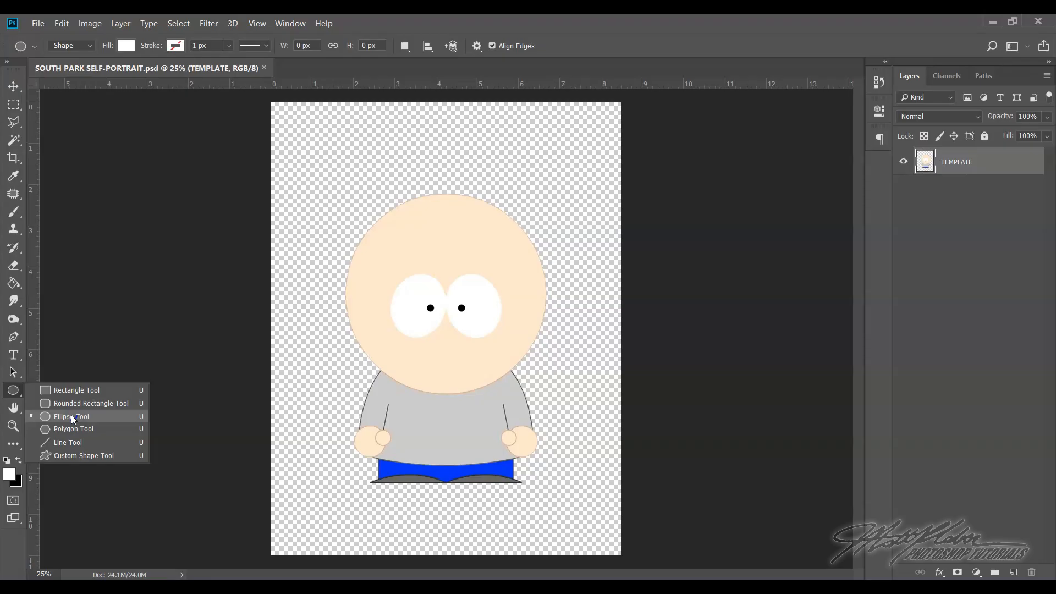
pyautogui.click(73, 418)
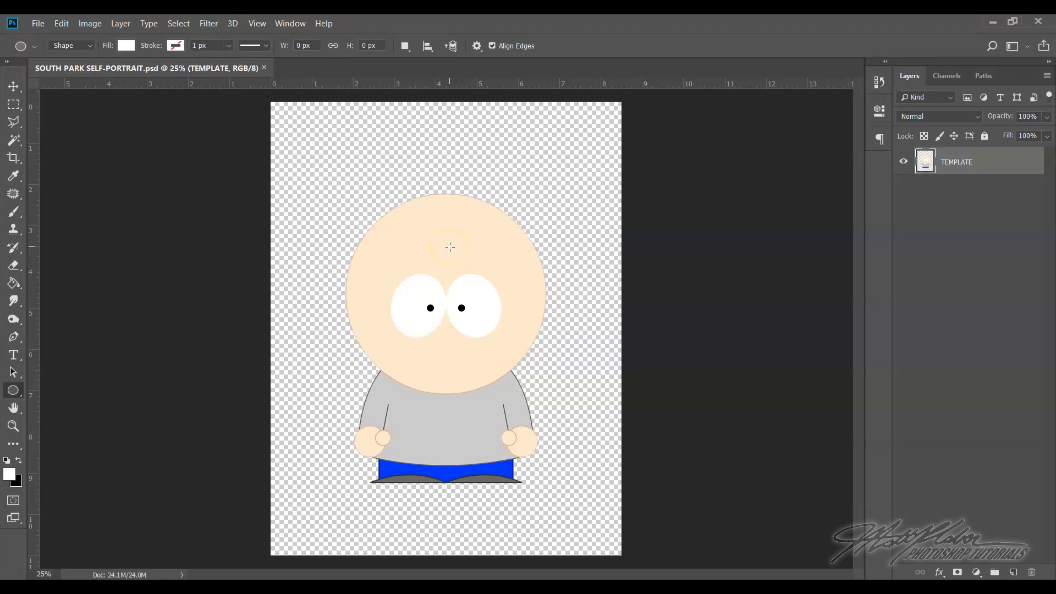
# Open the color picker for the ellipse fill and sample the skin tone #ffe7cb from the character's head
pyautogui.click(124, 47)
pyautogui.click(161, 69)
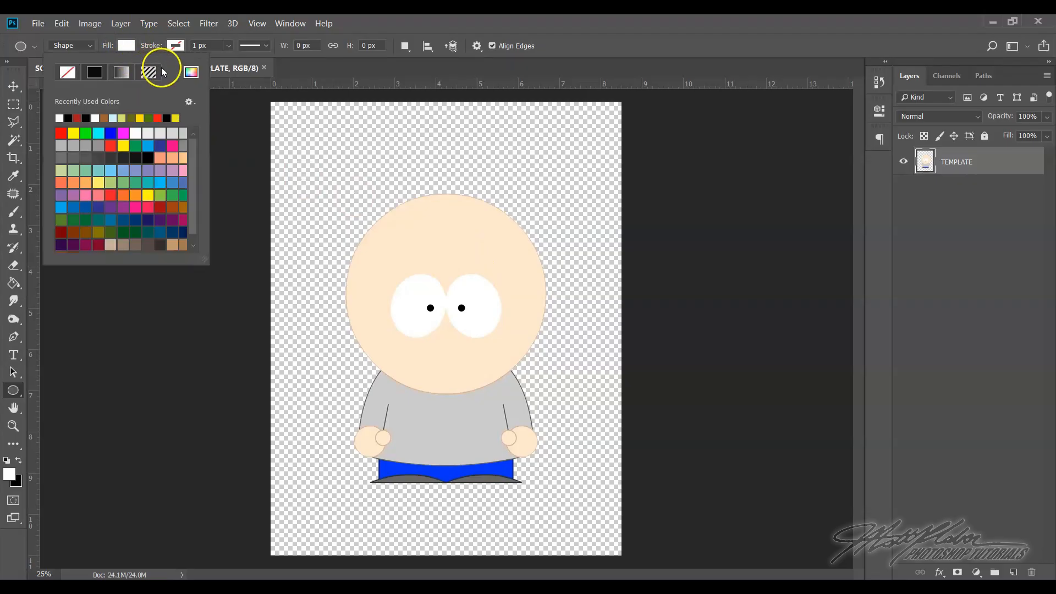
pyautogui.click(191, 74)
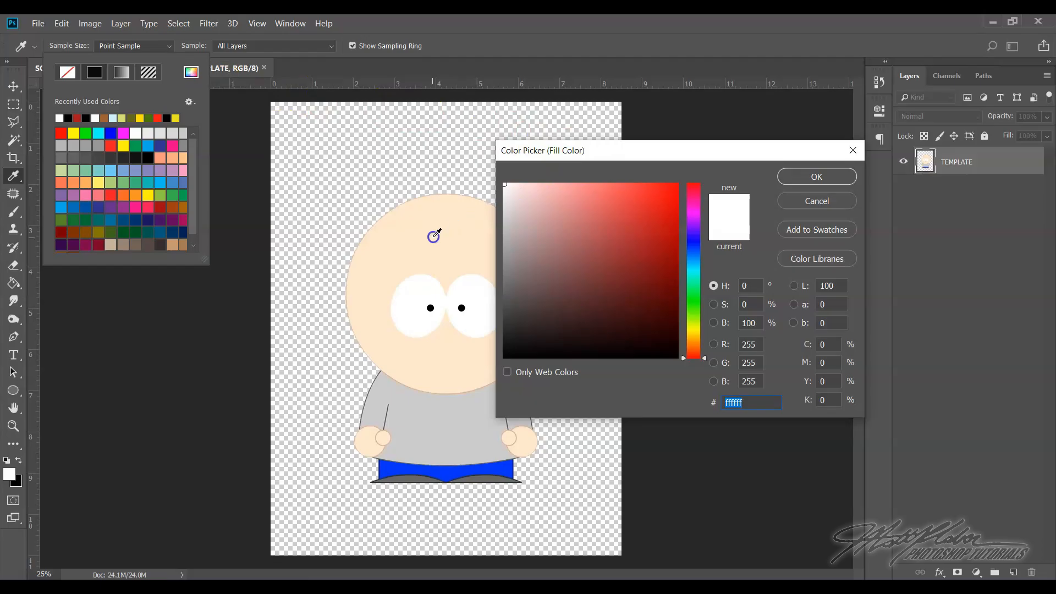
pyautogui.click(401, 251)
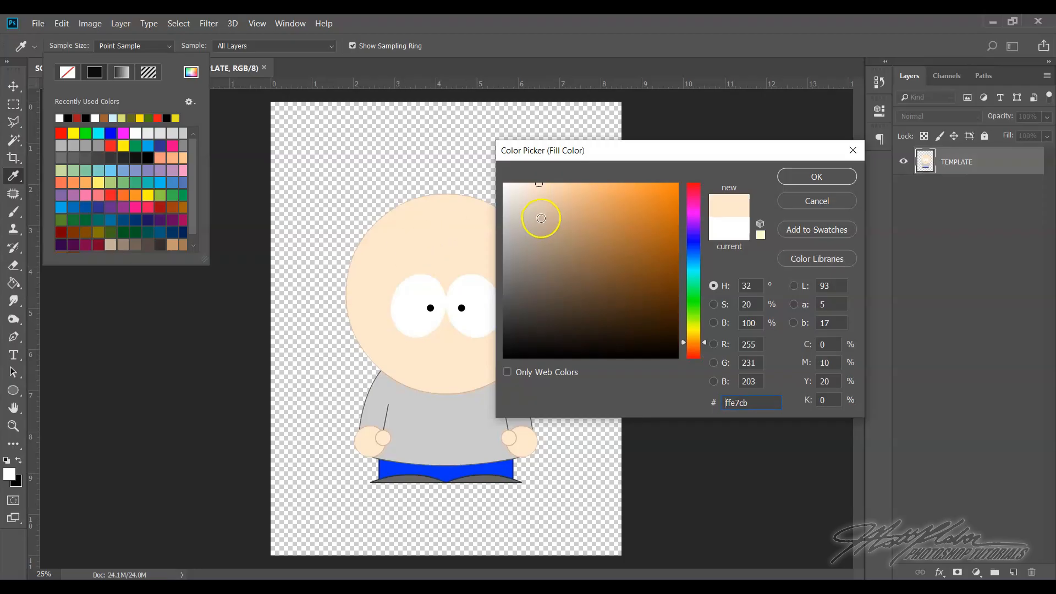
pyautogui.moveTo(539, 190); pyautogui.dragTo(540, 247)
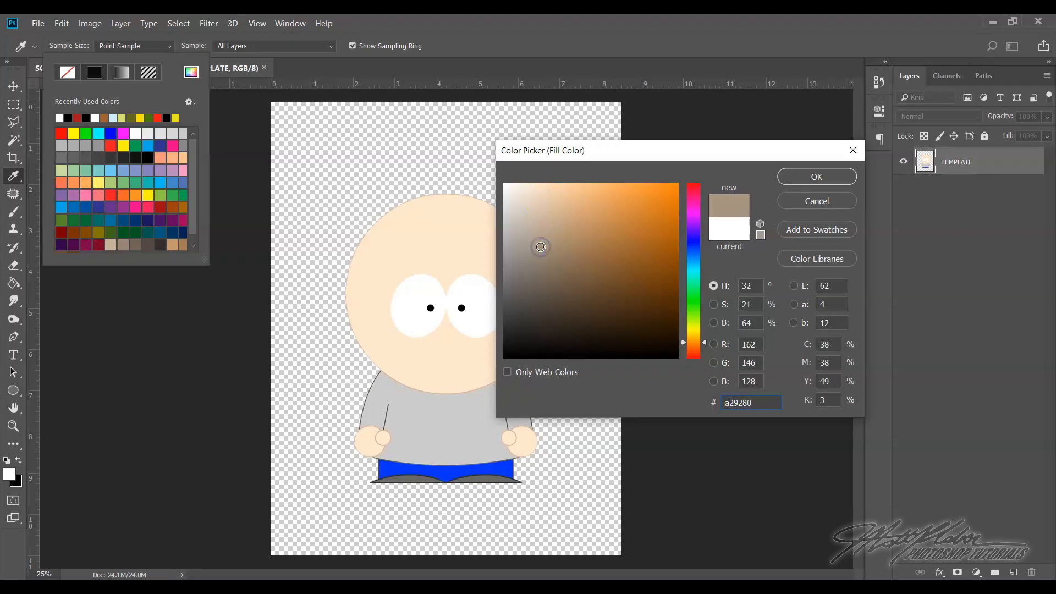
pyautogui.click(459, 228)
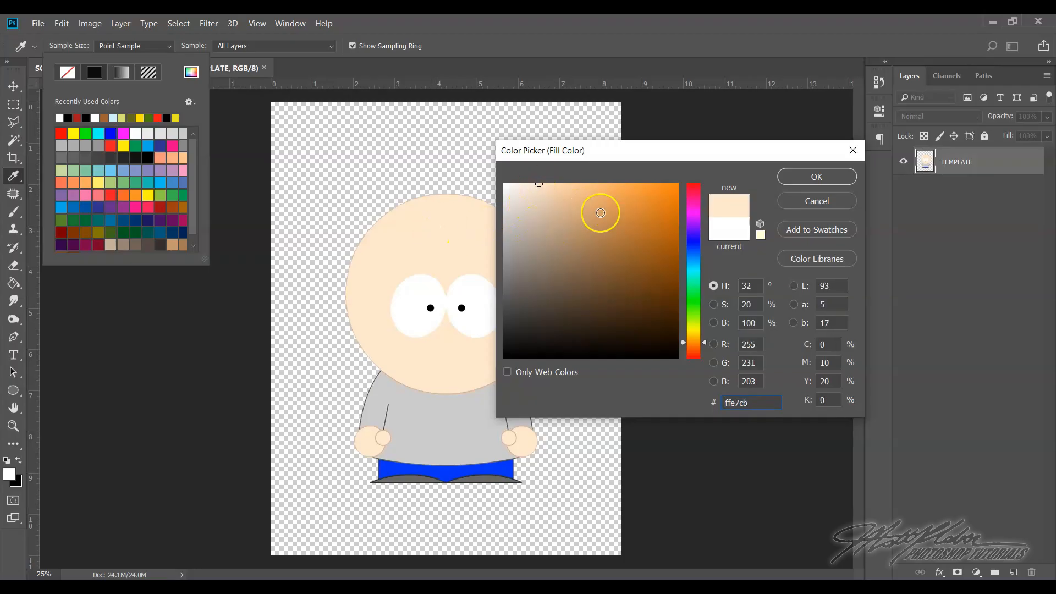
# Try out various darker skin shades for the ellipse fill, resampling the head color in between
pyautogui.click(630, 255)
pyautogui.click(582, 236)
pyautogui.click(563, 273)
pyautogui.click(584, 315)
pyautogui.click(633, 307)
pyautogui.click(594, 274)
pyautogui.click(544, 298)
pyautogui.click(608, 313)
pyautogui.click(603, 271)
pyautogui.click(581, 271)
pyautogui.click(550, 199)
pyautogui.click(564, 249)
pyautogui.click(550, 207)
pyautogui.click(446, 260)
pyautogui.click(539, 195)
pyautogui.click(539, 199)
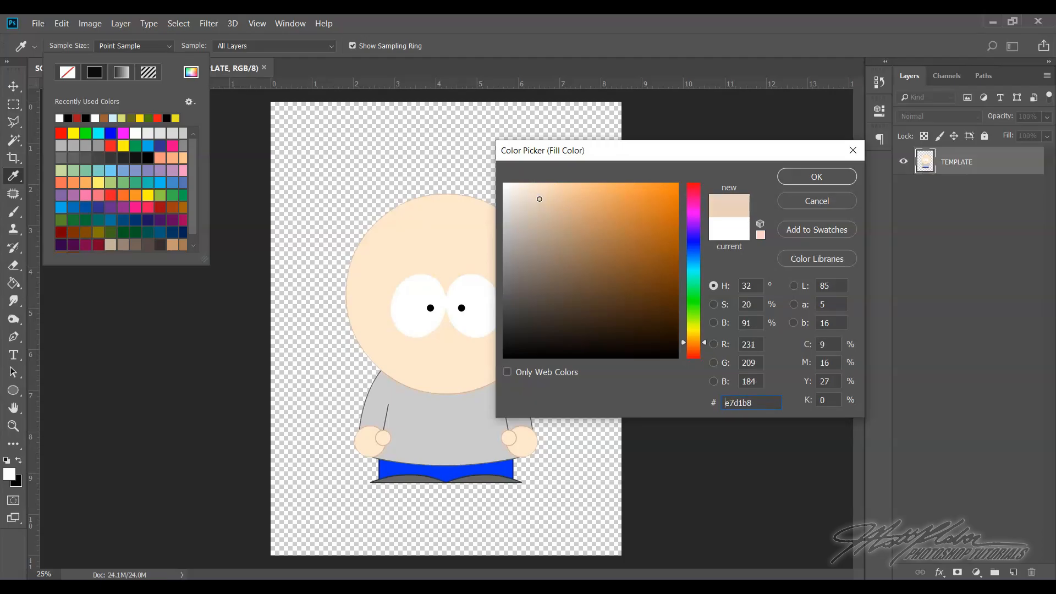
# Resample the head's skin tone and set the ellipse fill to the slightly darker shade #e3cbaf
pyautogui.click(443, 241)
pyautogui.click(544, 202)
pyautogui.click(830, 177)
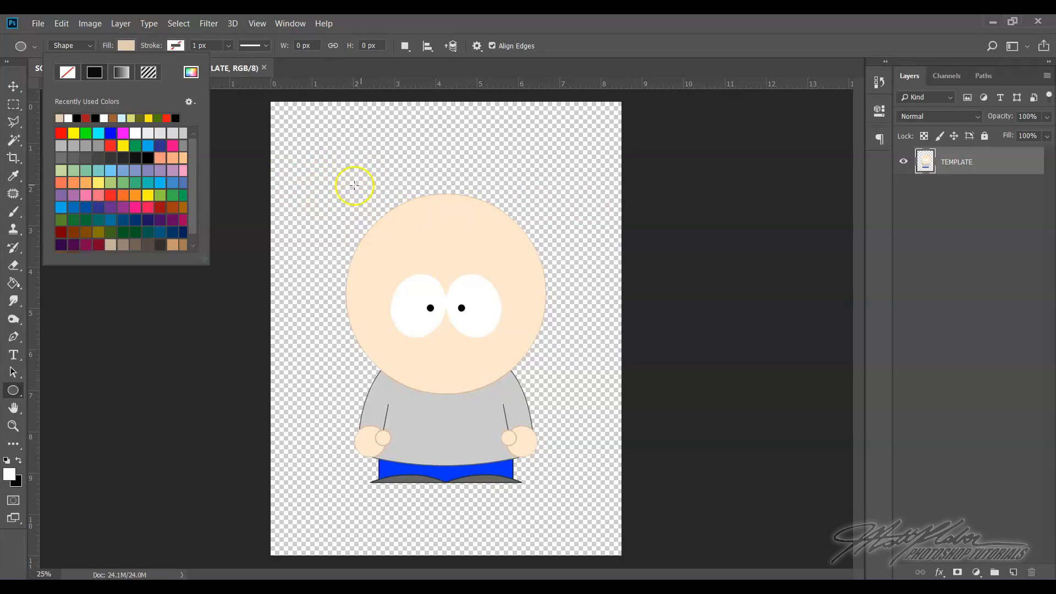
# Draw a skin-toned ellipse about 1338 × 1358 px over the template's head
pyautogui.click(337, 188)
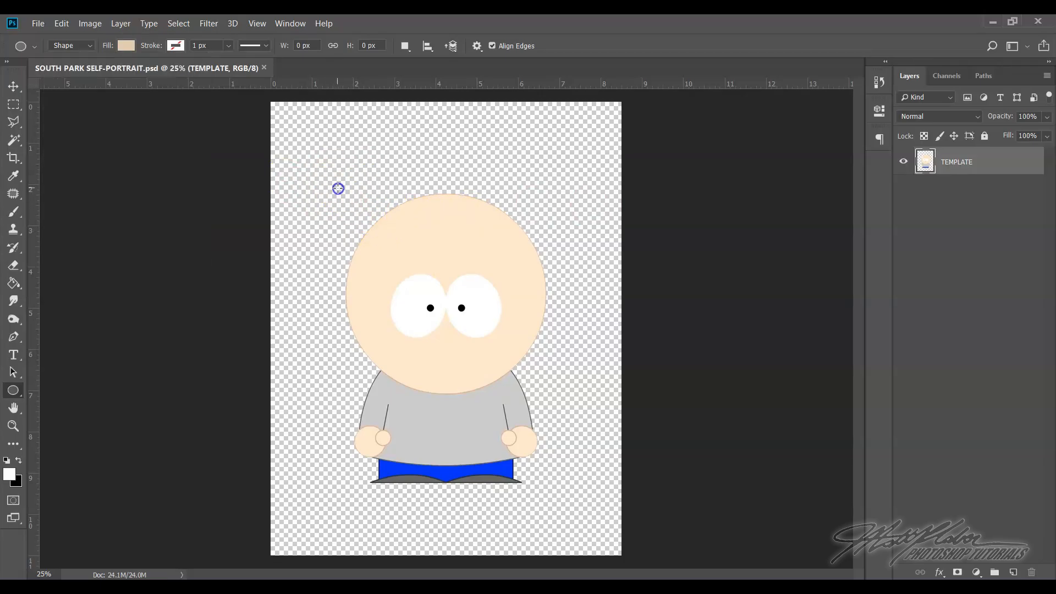
pyautogui.moveTo(338, 188); pyautogui.dragTo(521, 374)
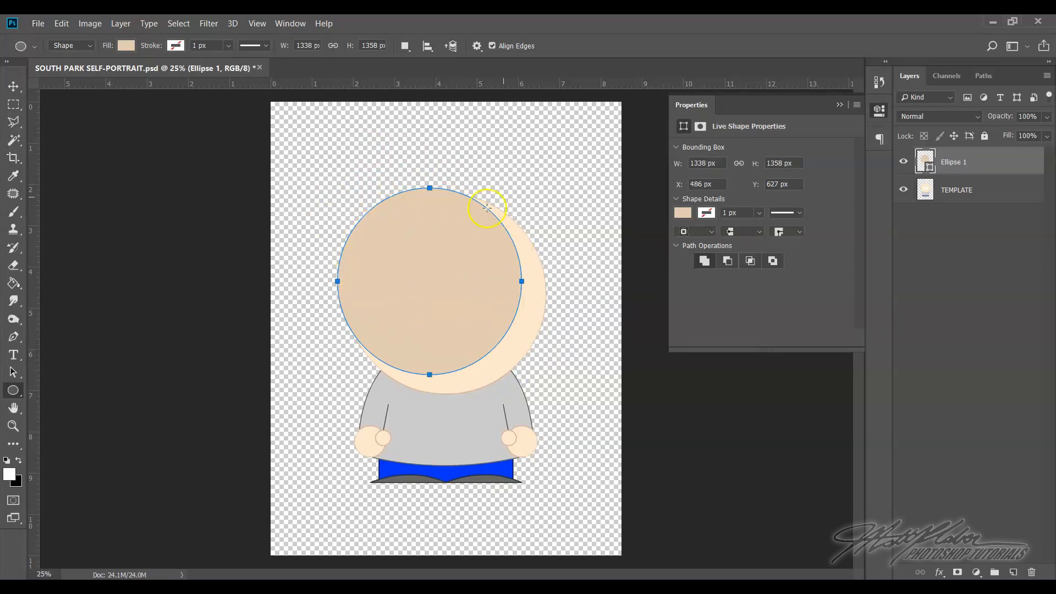
pyautogui.click(838, 105)
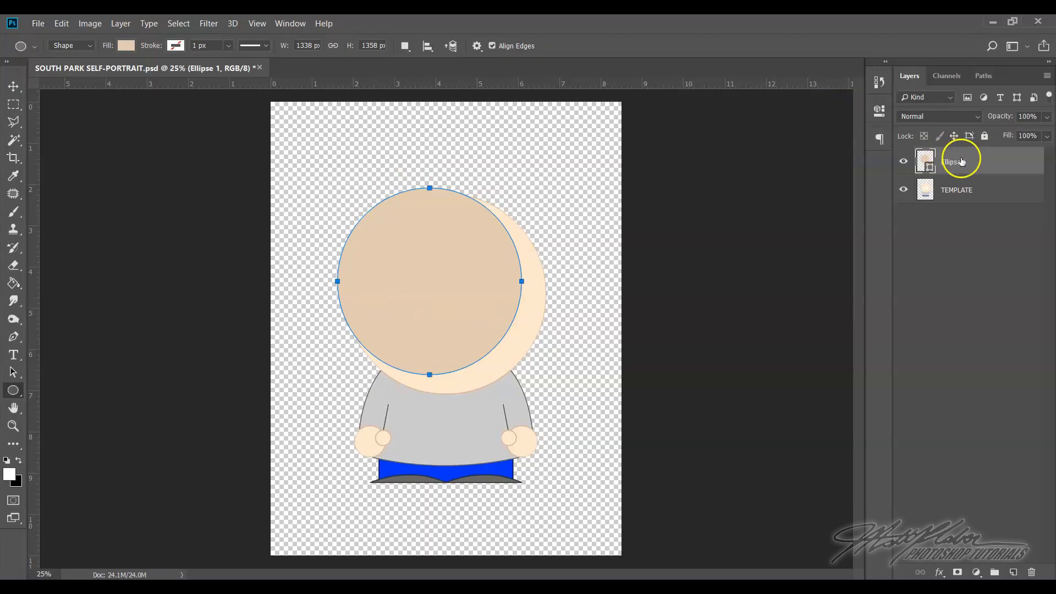
# Draw a few small test ellipses beside the head on separate layers, and delete those layers
pyautogui.moveTo(345, 213)
pyautogui.mouseDown()
pyautogui.moveTo(420, 272)
pyautogui.moveTo(379, 236)
pyautogui.mouseUp()
pyautogui.moveTo(360, 167); pyautogui.dragTo(404, 200)
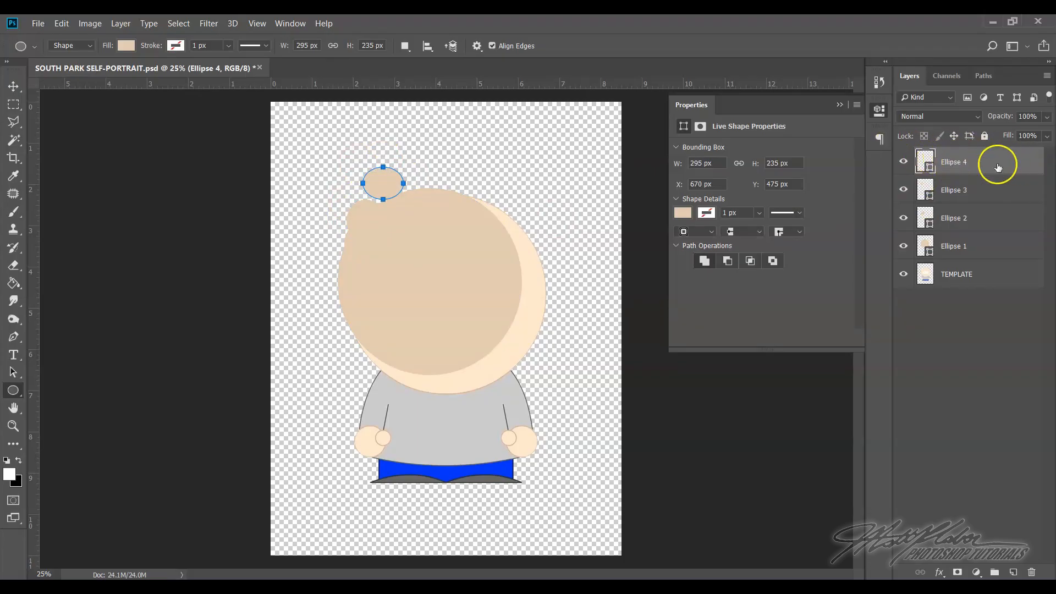
pyautogui.press('Delete')
pyautogui.press('Delete')
pyautogui.press('Delete')
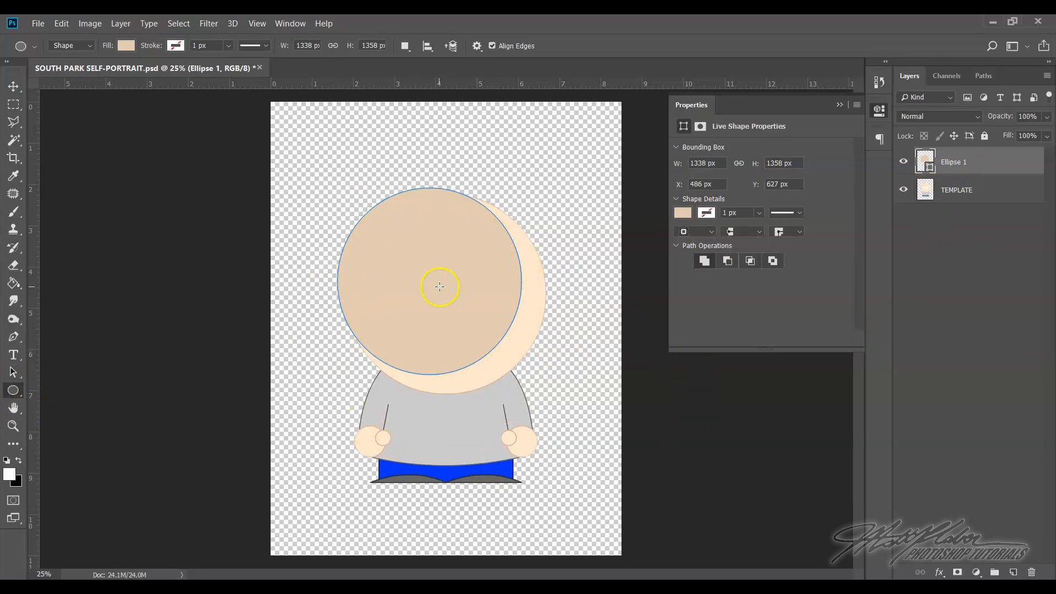
# Free-transform the large ellipse to fit the template's head exactly, about 1463 × 1458 px, and apply the transformation
pyautogui.click(62, 24)
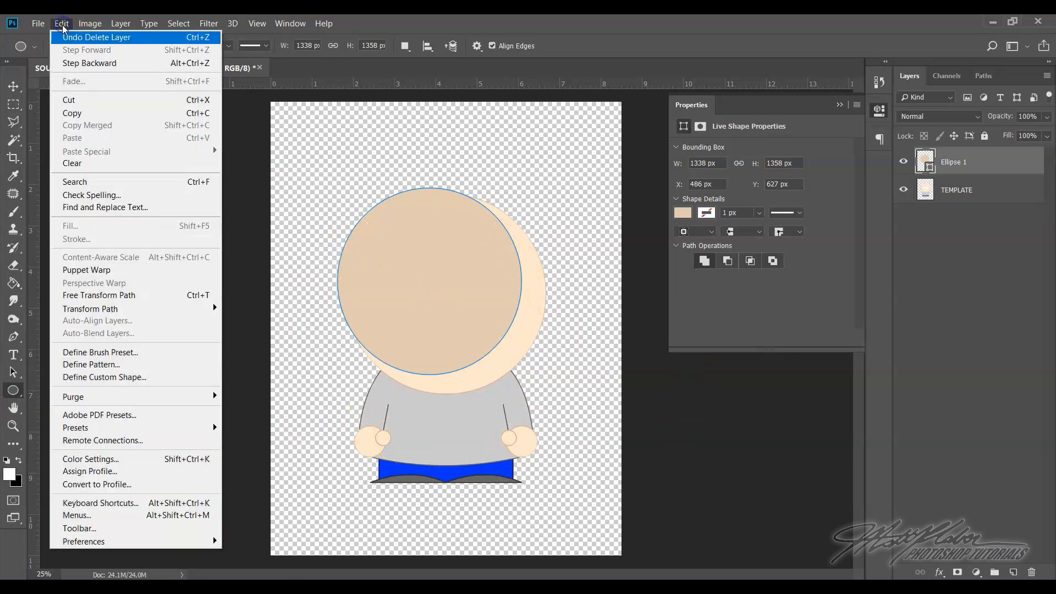
pyautogui.click(105, 302)
pyautogui.moveTo(440, 332); pyautogui.dragTo(448, 337)
pyautogui.moveTo(442, 381); pyautogui.dragTo(443, 390)
pyautogui.moveTo(529, 292); pyautogui.dragTo(546, 292)
pyautogui.moveTo(345, 292)
pyautogui.mouseDown()
pyautogui.moveTo(360, 292)
pyautogui.moveTo(347, 292)
pyautogui.mouseUp()
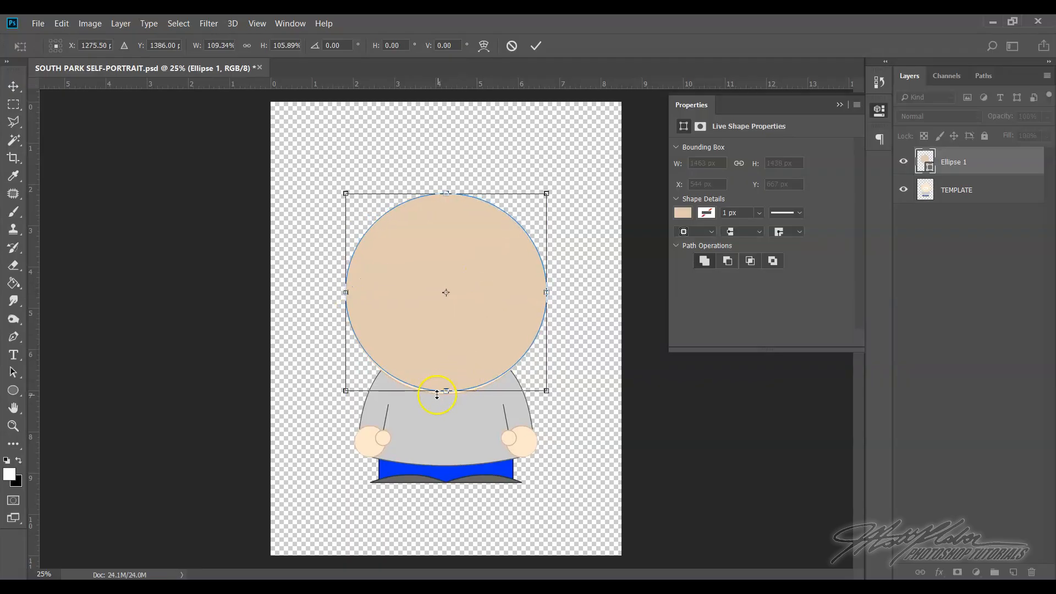
pyautogui.moveTo(450, 391); pyautogui.dragTo(446, 393)
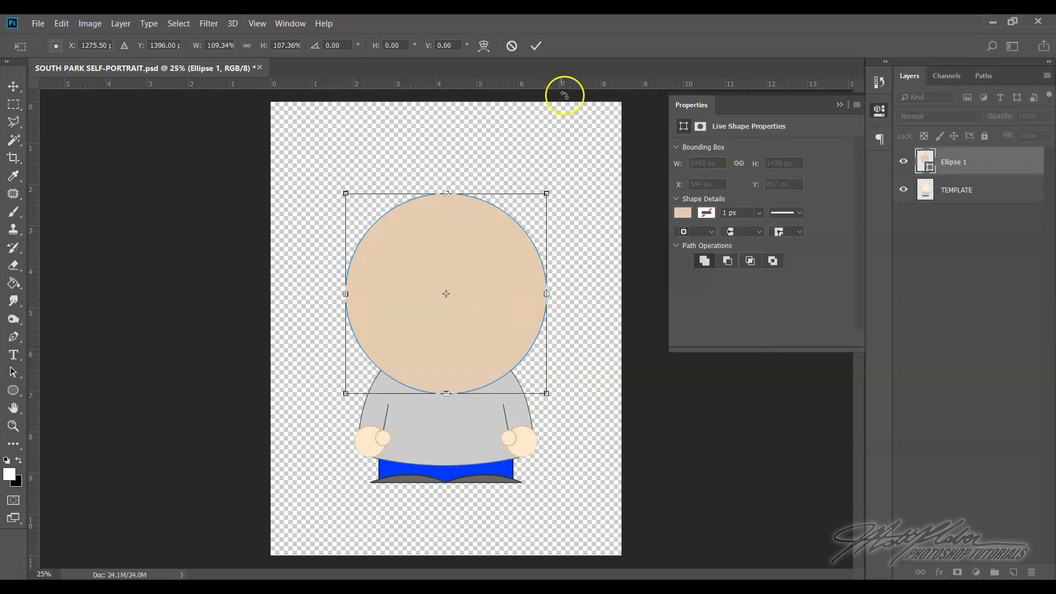
pyautogui.click(536, 46)
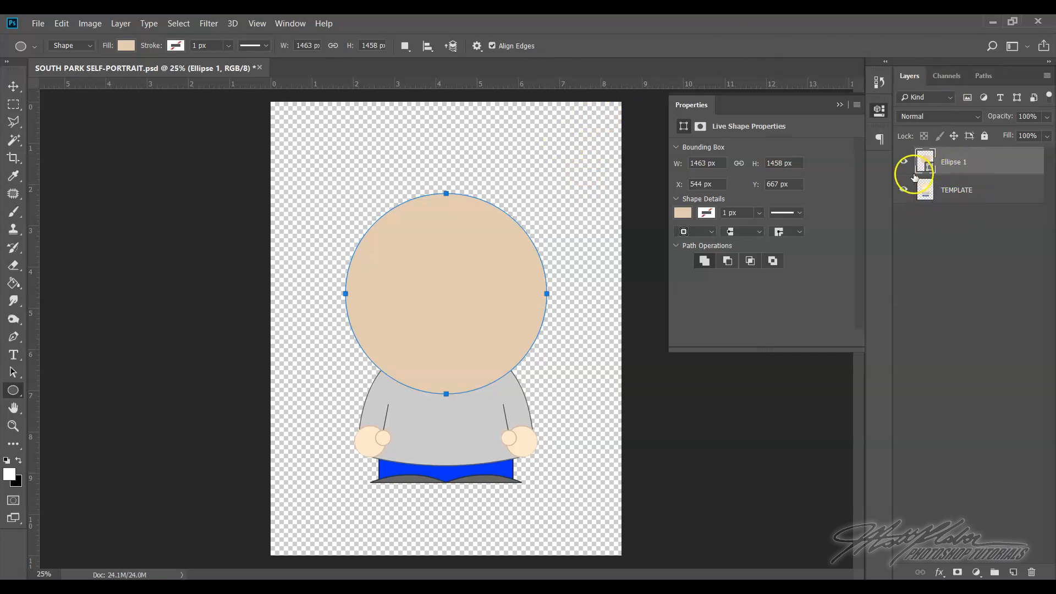
pyautogui.click(837, 106)
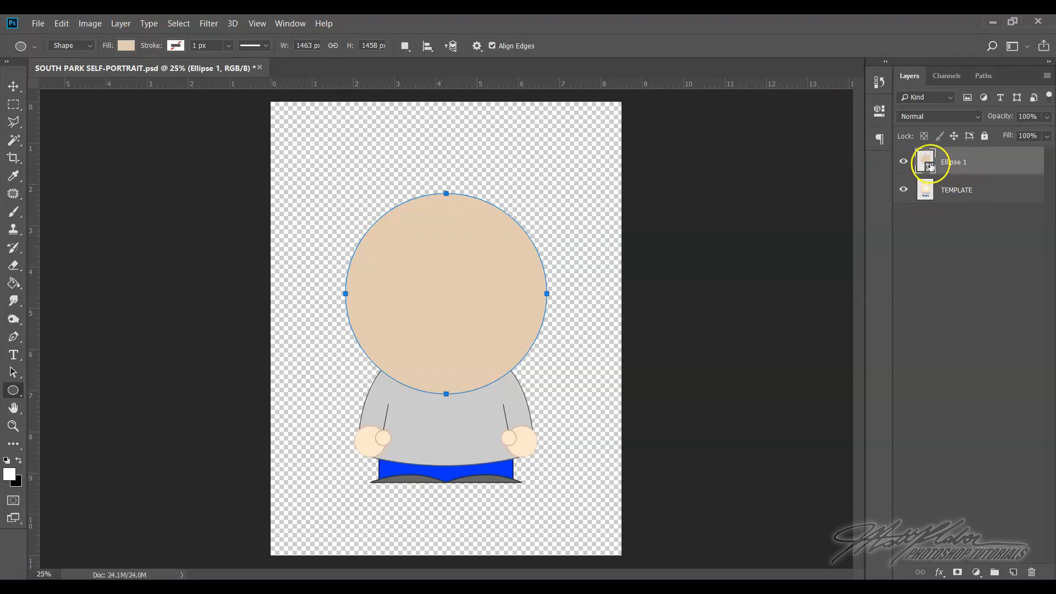
# Compare the edge of the template's head with the ellipse's edge up close by toggling the Ellipse 1 layer's visibility
pyautogui.click(939, 199)
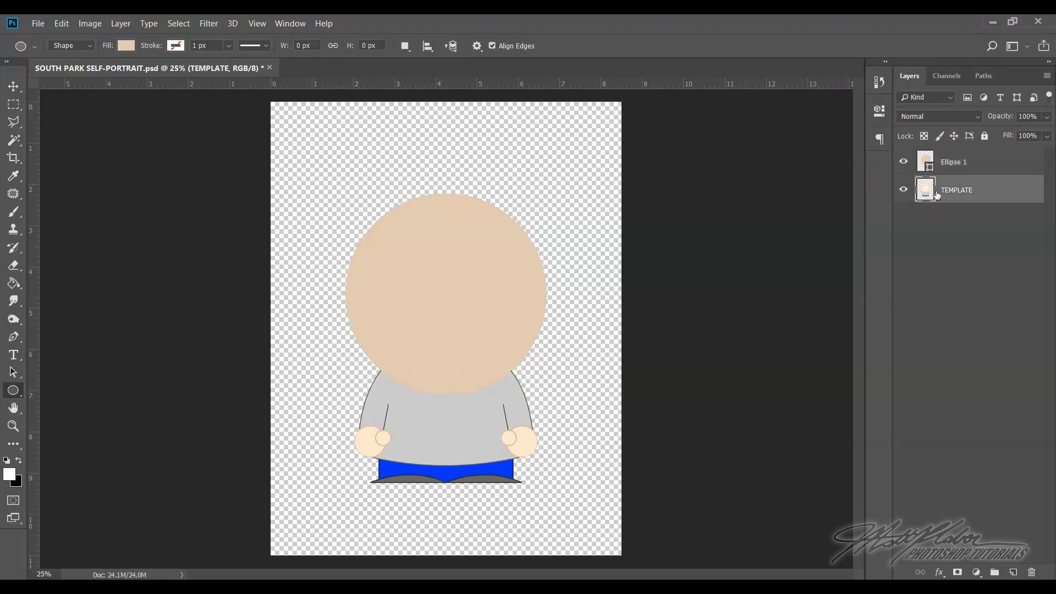
pyautogui.click(910, 167)
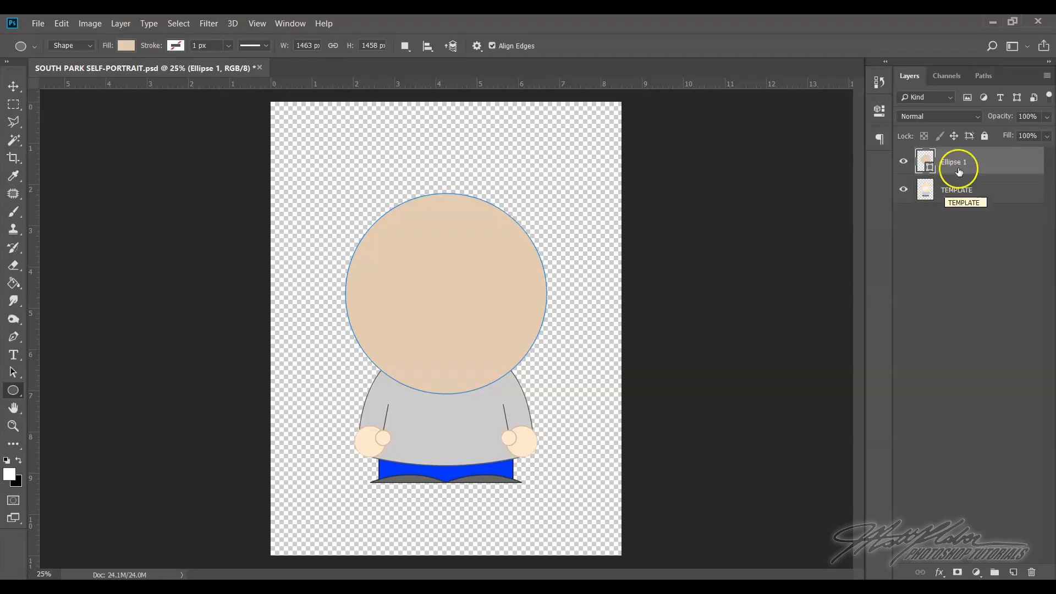
pyautogui.click(981, 195)
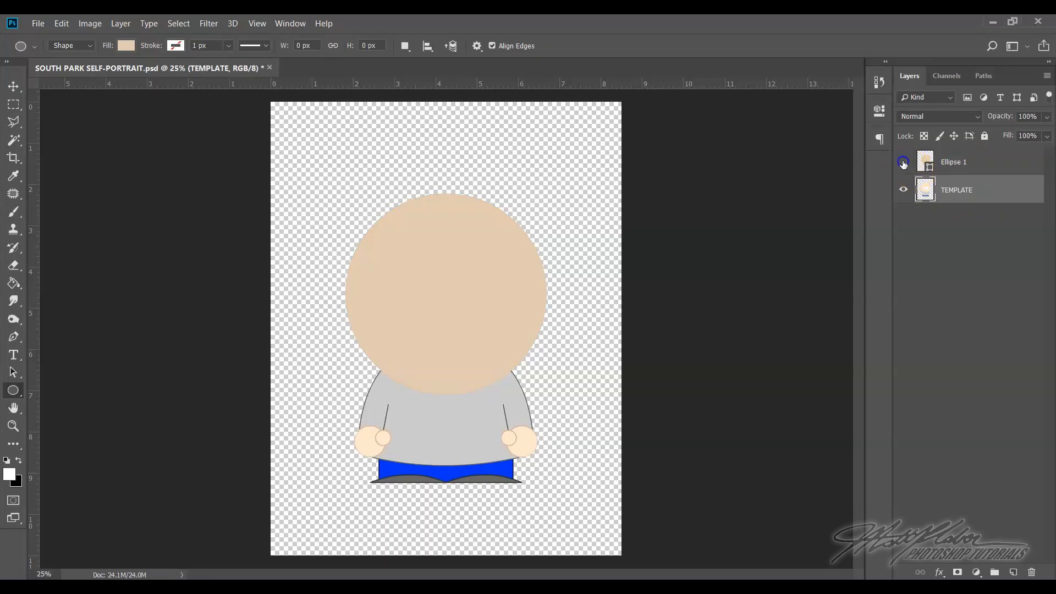
pyautogui.click(903, 162)
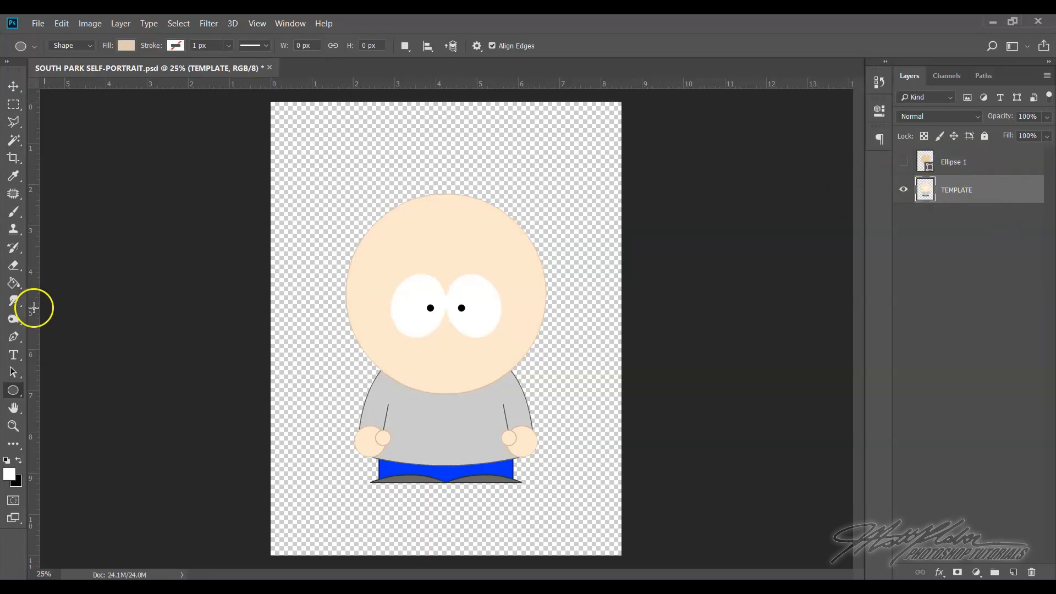
pyautogui.click(12, 425)
pyautogui.moveTo(341, 302); pyautogui.dragTo(658, 471)
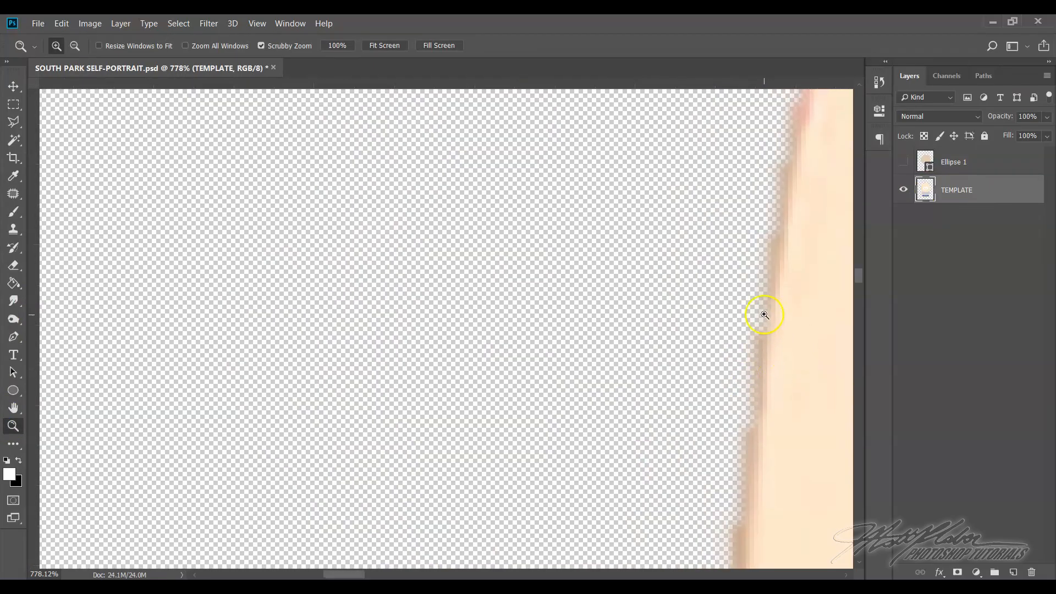
pyautogui.moveTo(335, 574); pyautogui.dragTo(355, 575)
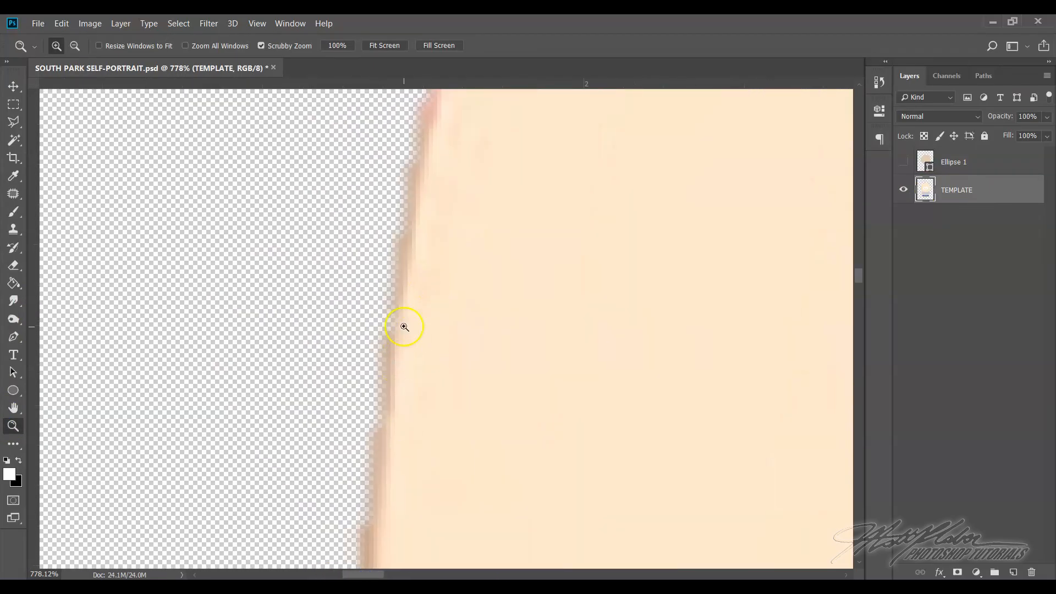
pyautogui.click(904, 163)
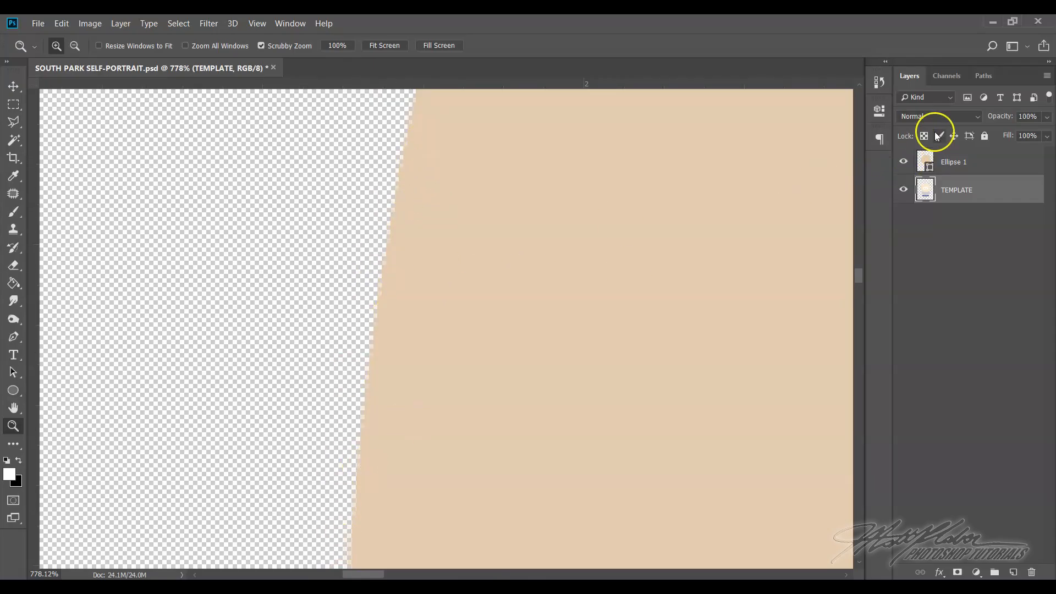
pyautogui.click(985, 164)
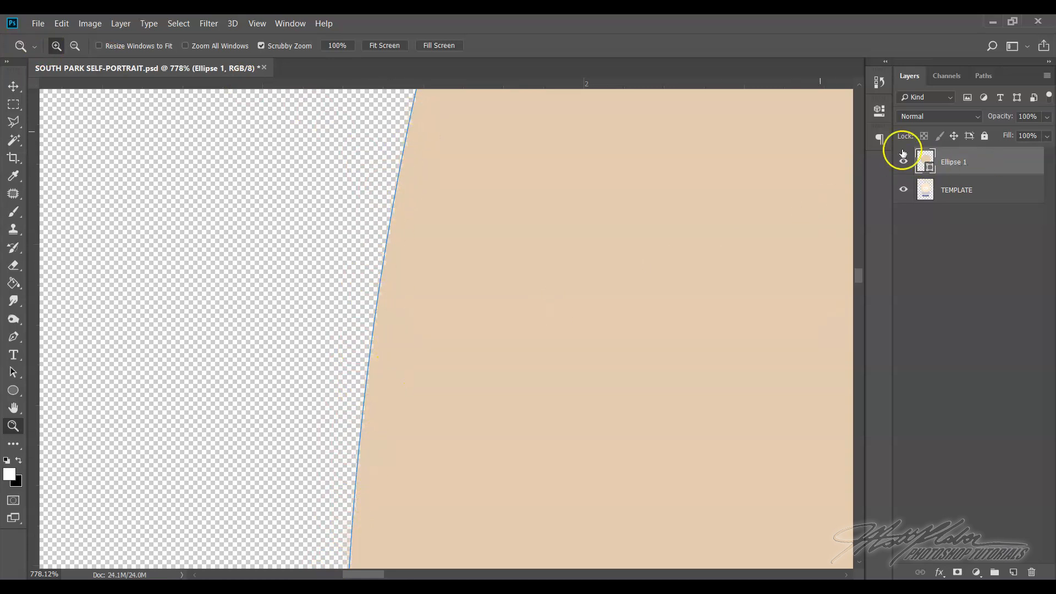
# Rasterize the Ellipse 1 layer and rename it "head"
pyautogui.click(257, 27)
pyautogui.click(286, 142)
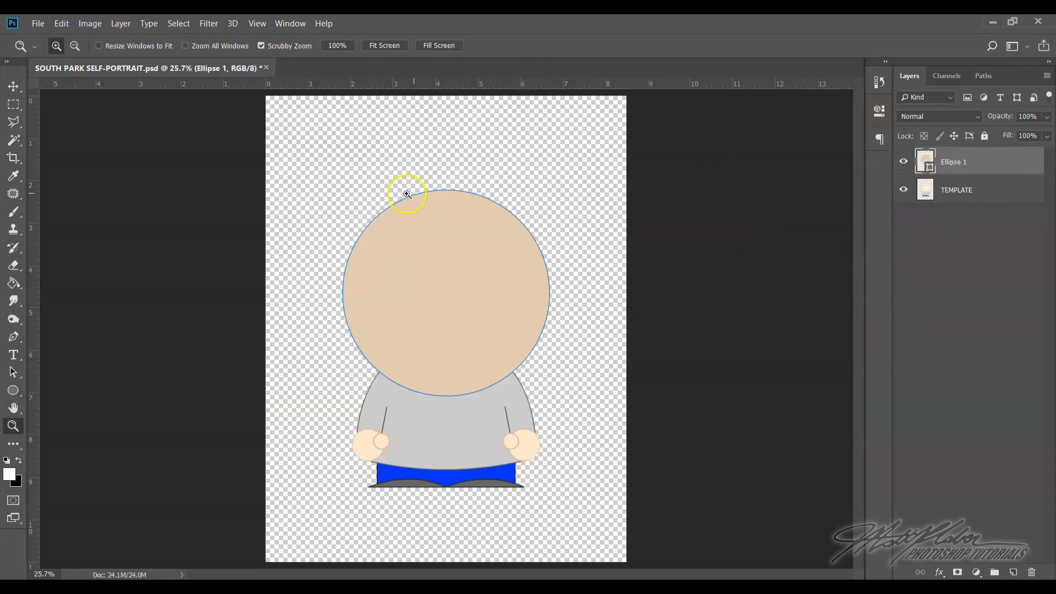
pyautogui.rightClick(983, 160)
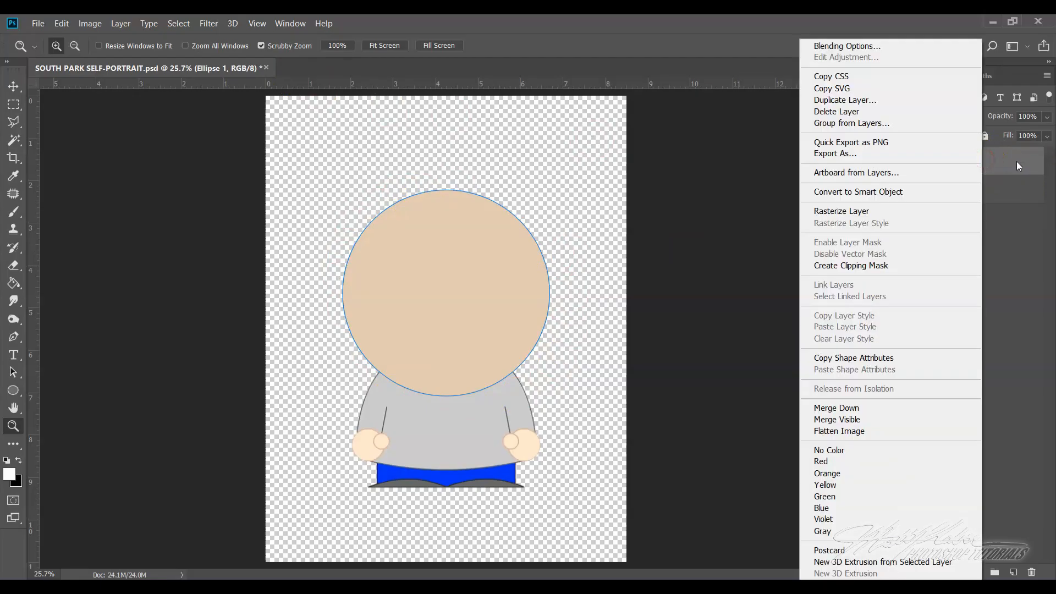
pyautogui.click(841, 211)
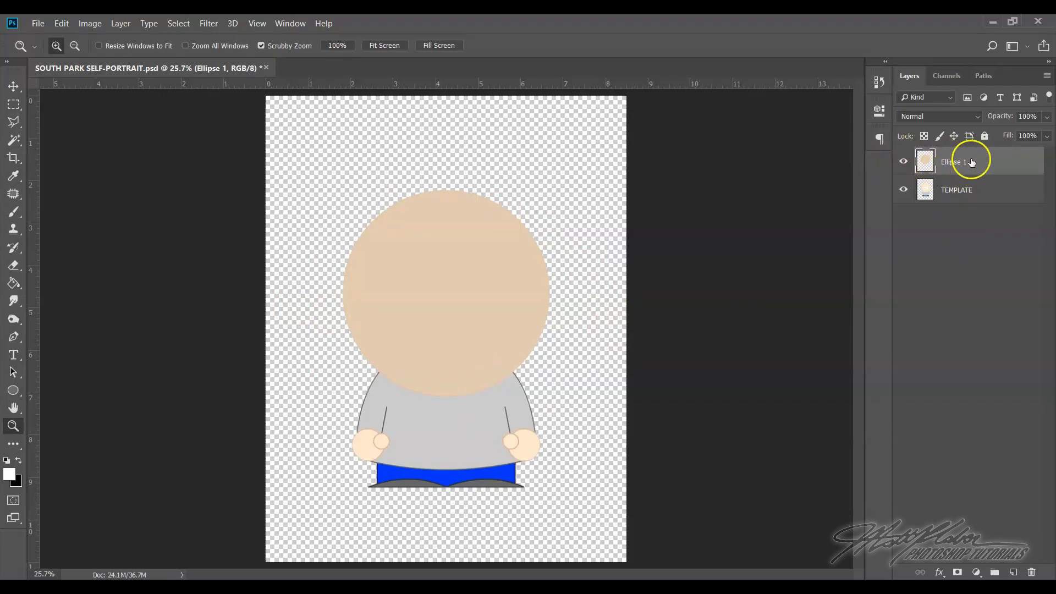
pyautogui.doubleClick(951, 161)
pyautogui.write('head')
pyautogui.click(1002, 167)
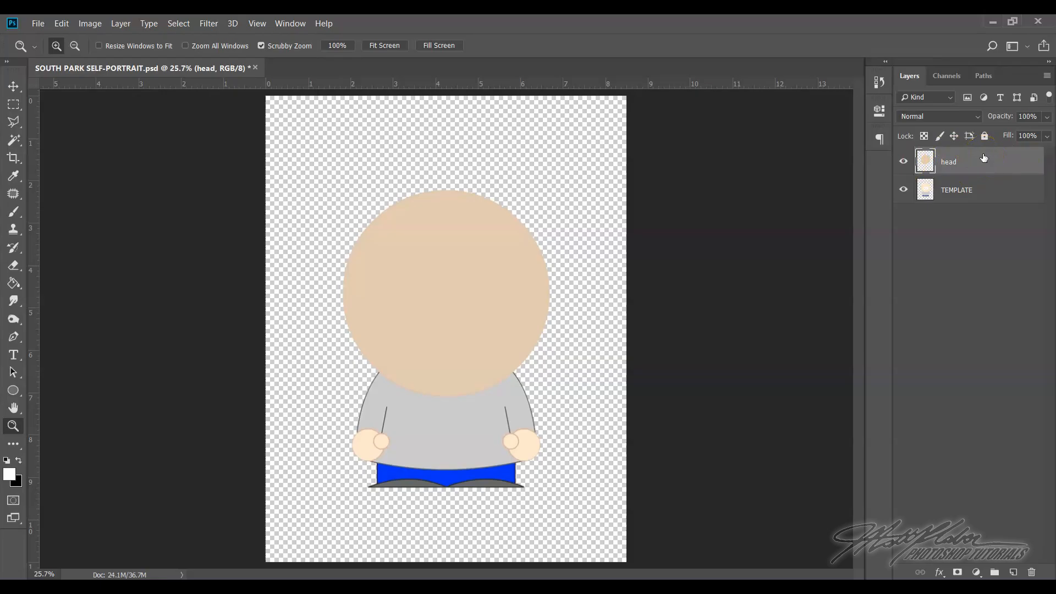
# Hide the head layer and make it the active layer
pyautogui.click(904, 163)
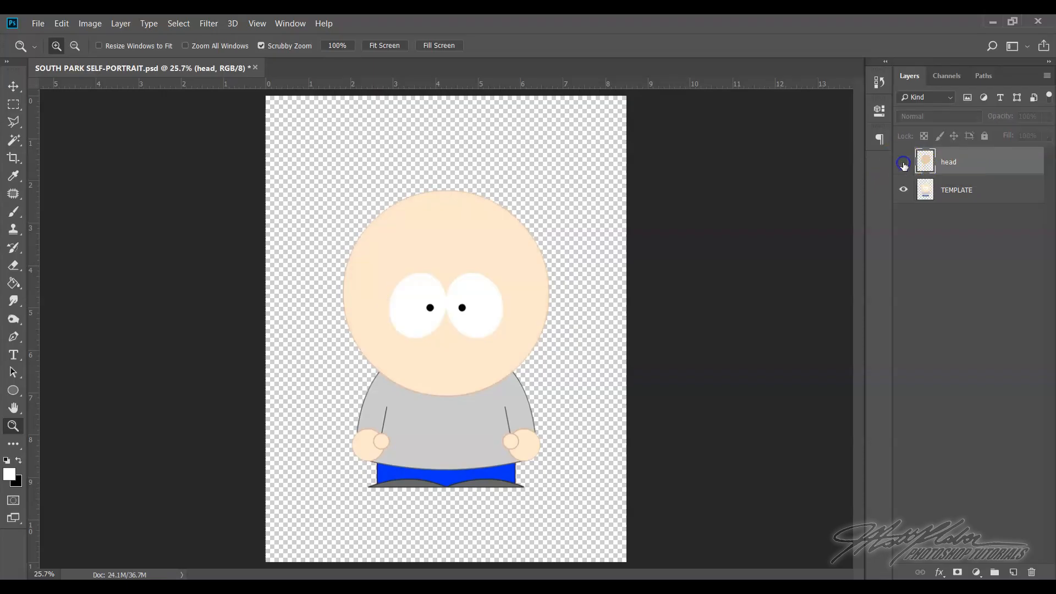
pyautogui.click(968, 194)
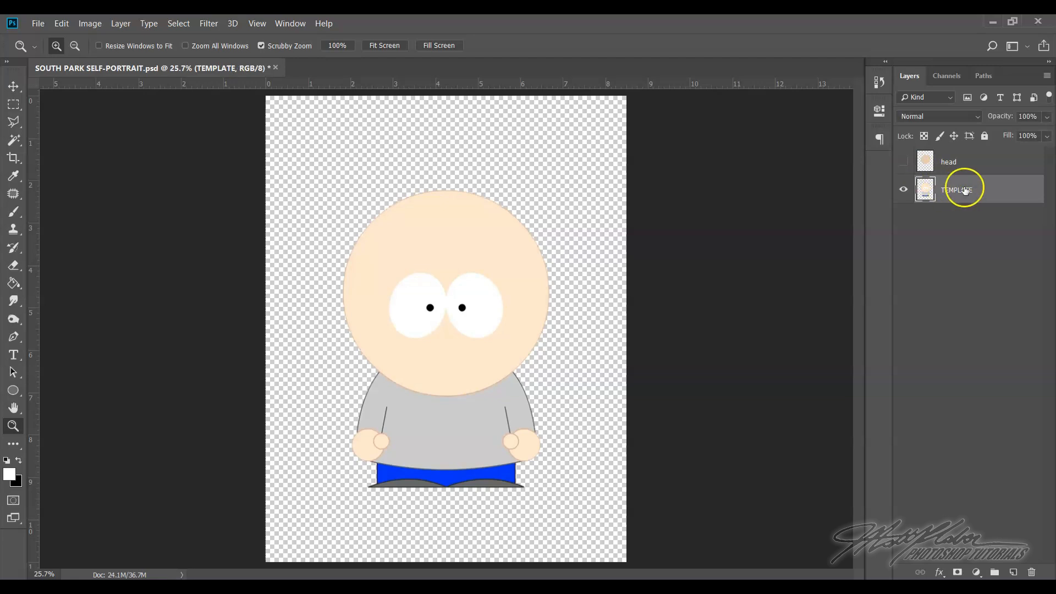
pyautogui.click(978, 167)
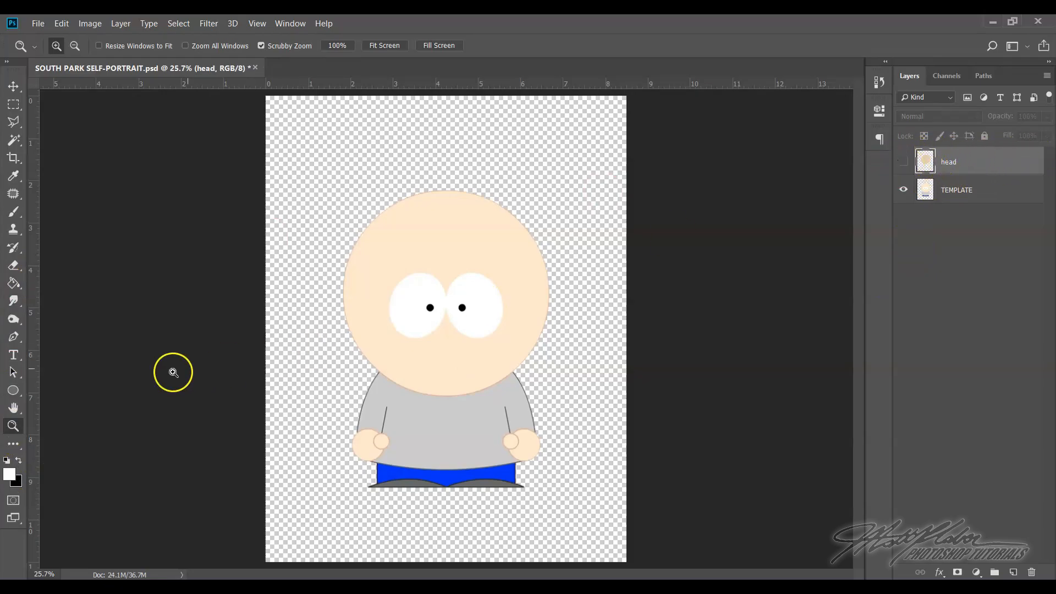
# Draw a white-filled ellipse about 307 × 385 px near the template's left eye
pyautogui.moveTo(406, 264); pyautogui.dragTo(473, 371)
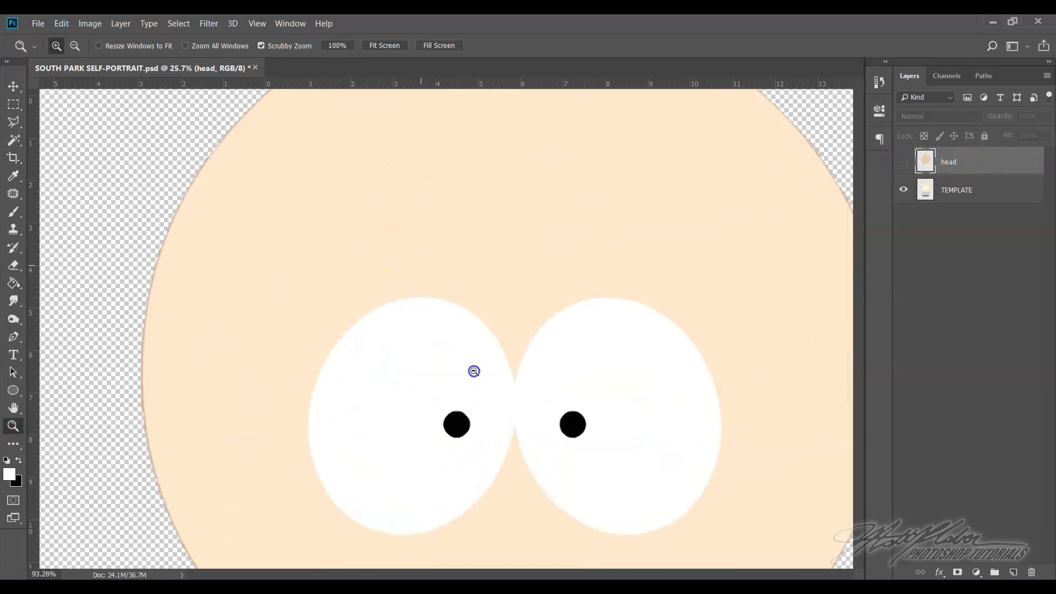
pyautogui.scroll(-5, 566, 365)
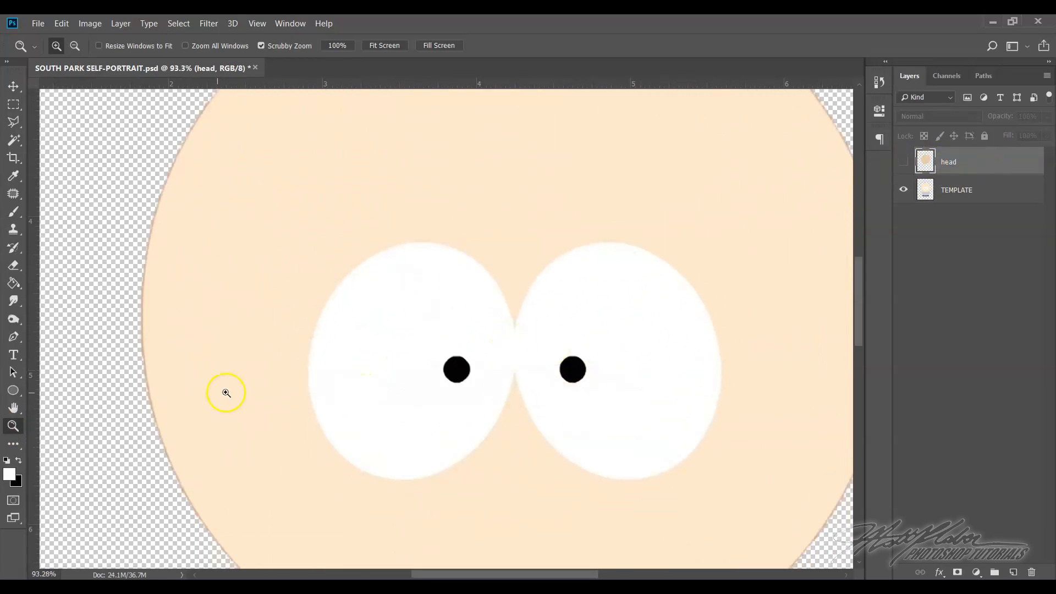
pyautogui.click(13, 391)
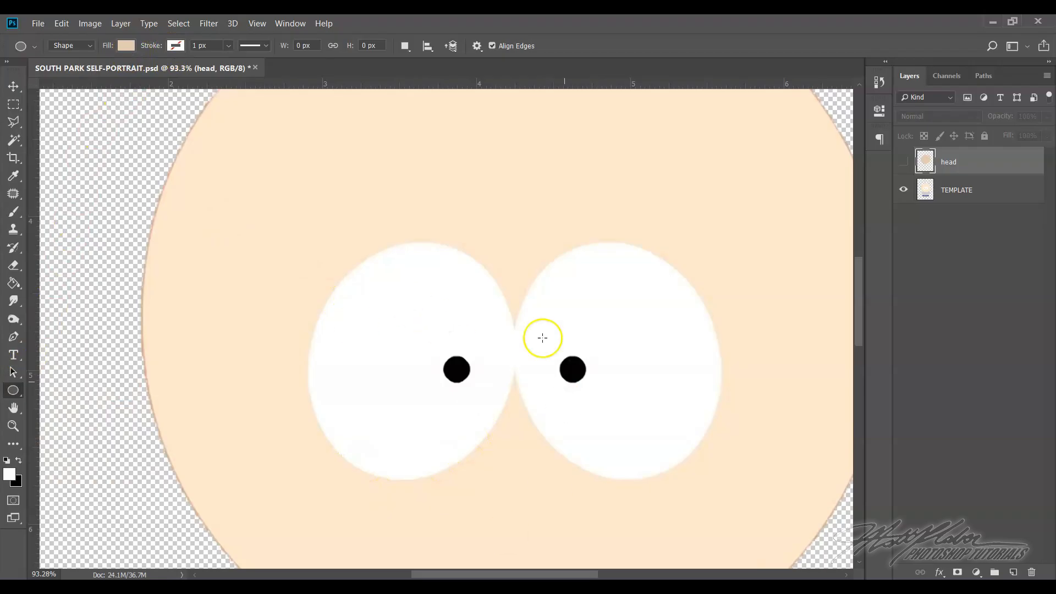
pyautogui.click(122, 48)
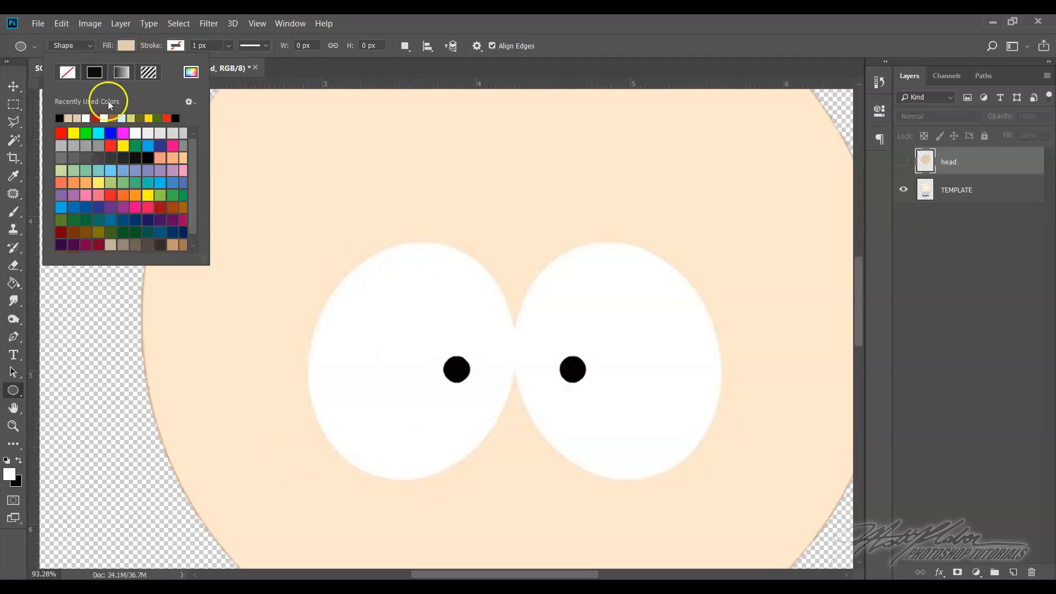
pyautogui.click(86, 118)
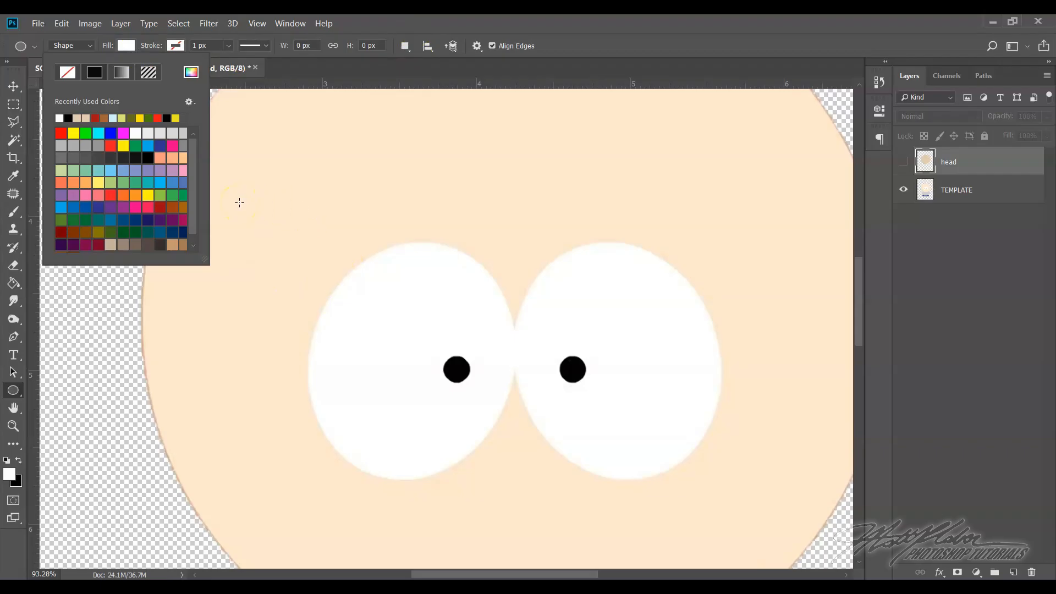
pyautogui.click(258, 198)
pyautogui.moveTo(257, 196); pyautogui.dragTo(413, 394)
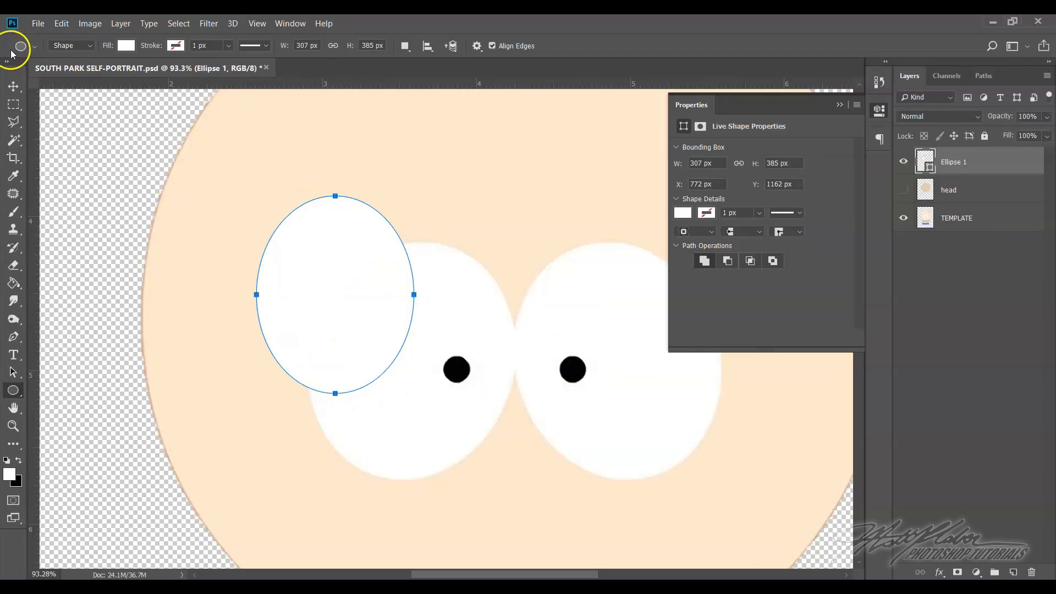
# Free-transform the white ellipse, moving it onto the template's left eye and rotating it about 10° clockwise
pyautogui.click(67, 27)
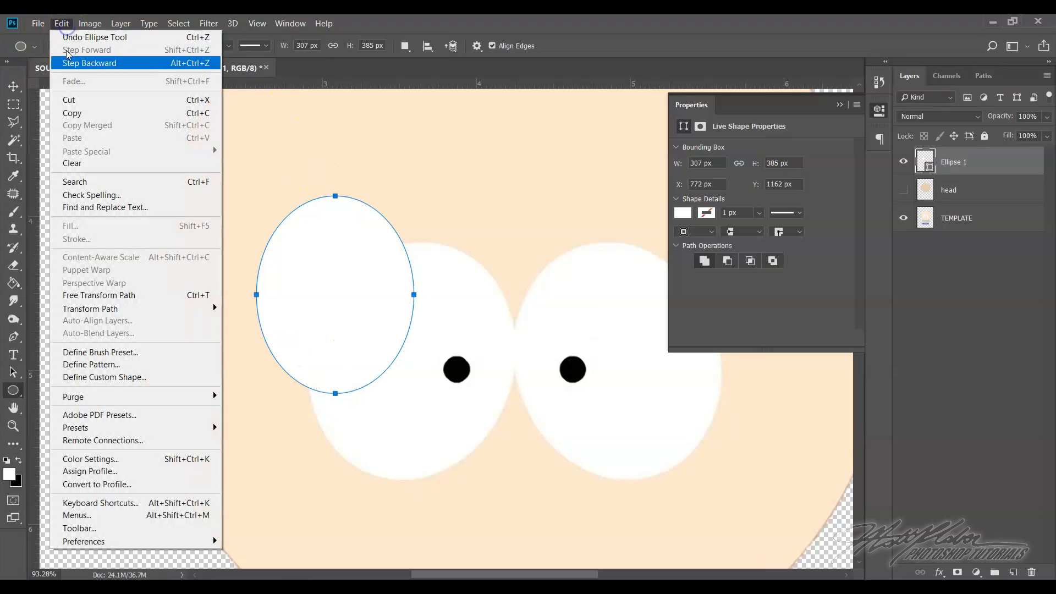
pyautogui.click(106, 299)
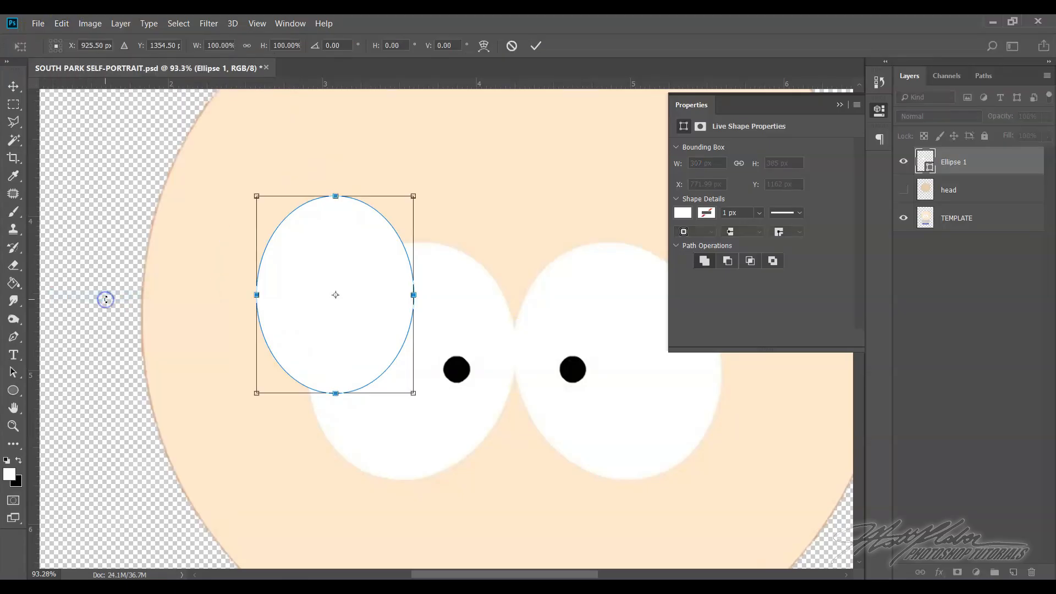
pyautogui.moveTo(365, 259); pyautogui.dragTo(437, 329)
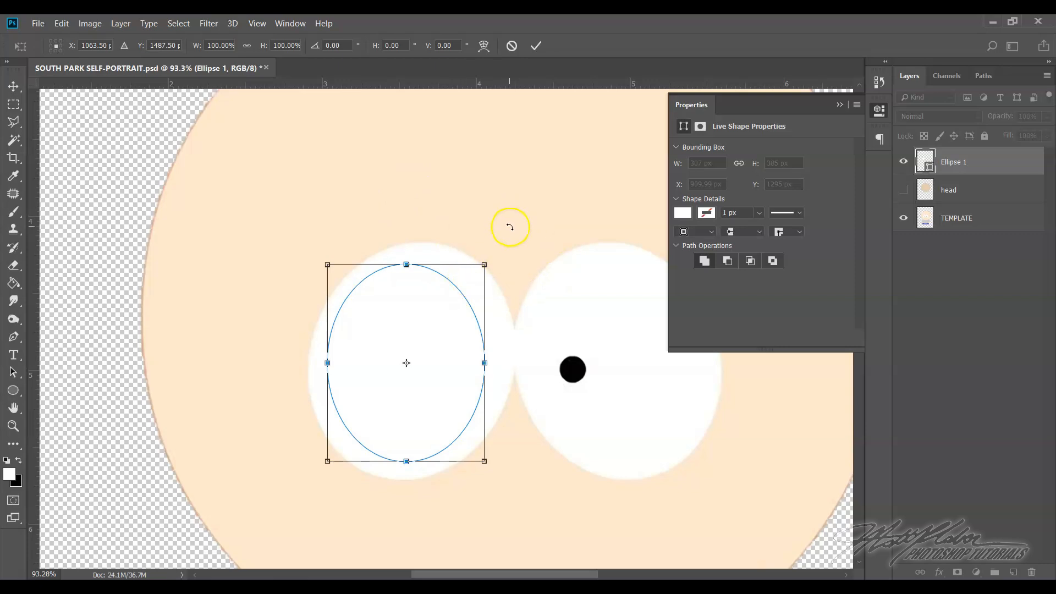
pyautogui.moveTo(509, 226); pyautogui.dragTo(533, 246)
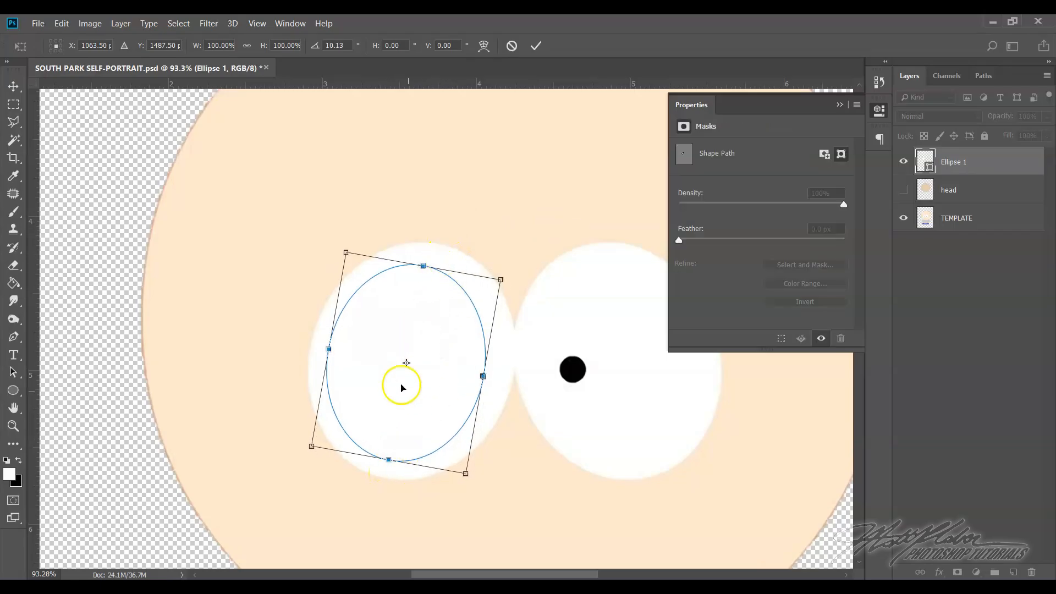
# Fit the ellipse to the left eye's outline at about 128% width, 122% height and 13.5° rotation, converting it to a regular path
pyautogui.moveTo(424, 265); pyautogui.dragTo(427, 244)
pyautogui.moveTo(385, 457); pyautogui.dragTo(385, 472)
pyautogui.moveTo(329, 347); pyautogui.dragTo(311, 344)
pyautogui.moveTo(479, 373); pyautogui.dragTo(514, 379)
pyautogui.moveTo(492, 339); pyautogui.dragTo(491, 338)
pyautogui.moveTo(434, 246); pyautogui.dragTo(437, 241)
pyautogui.moveTo(501, 511); pyautogui.dragTo(491, 511)
pyautogui.moveTo(511, 385); pyautogui.dragTo(508, 381)
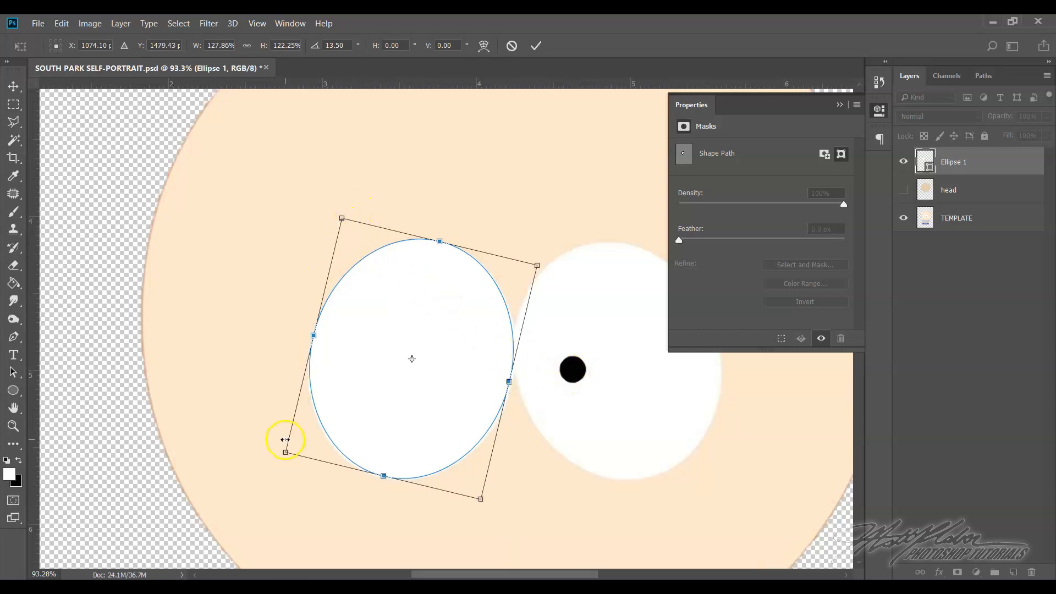
pyautogui.click(535, 47)
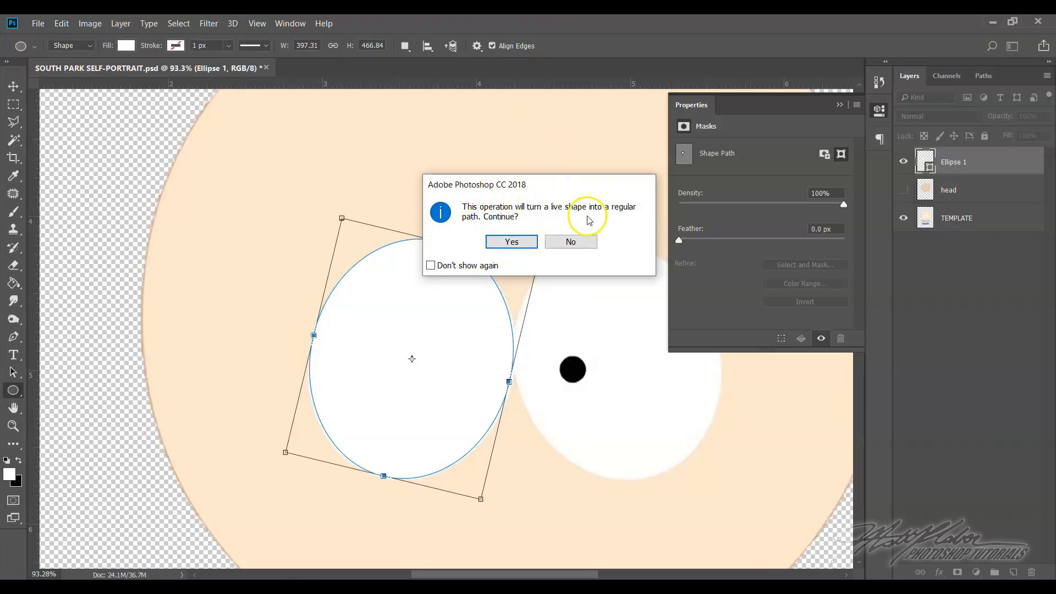
pyautogui.click(524, 242)
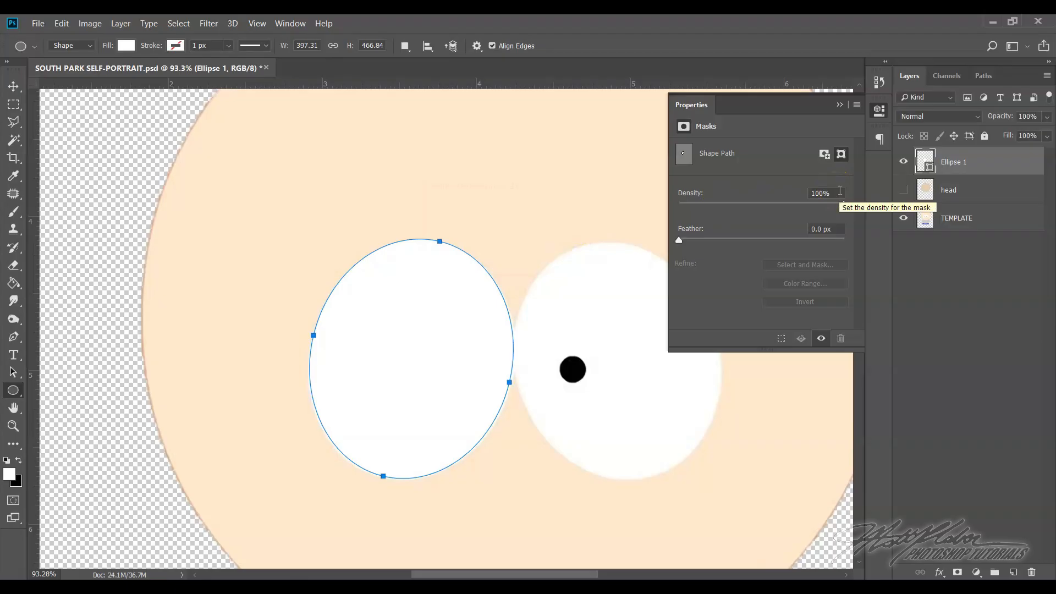
# Rasterize the Ellipse 1 layer and collapse its properties
pyautogui.rightClick(978, 159)
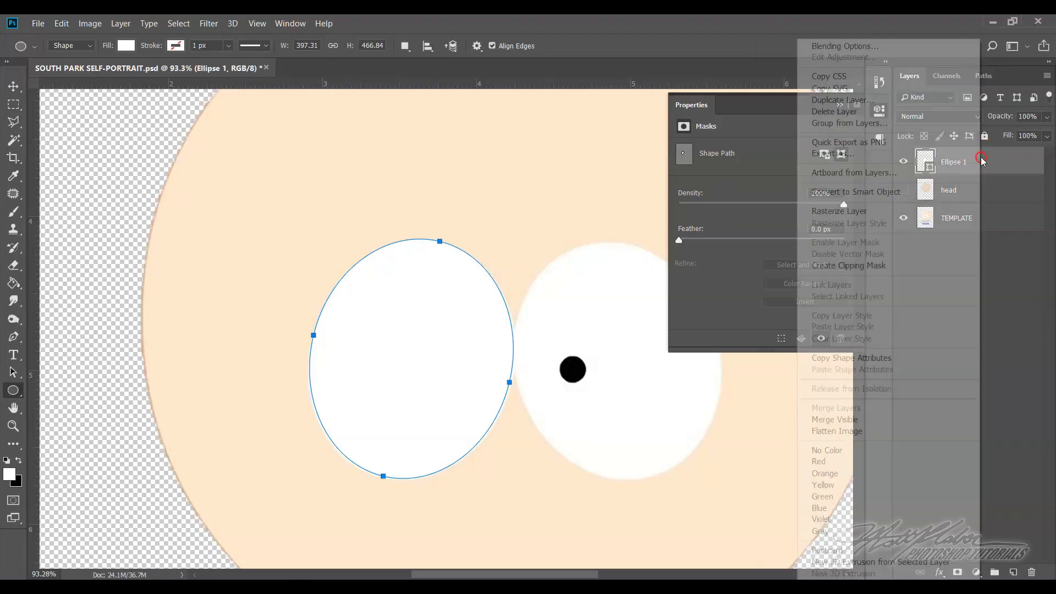
pyautogui.click(887, 212)
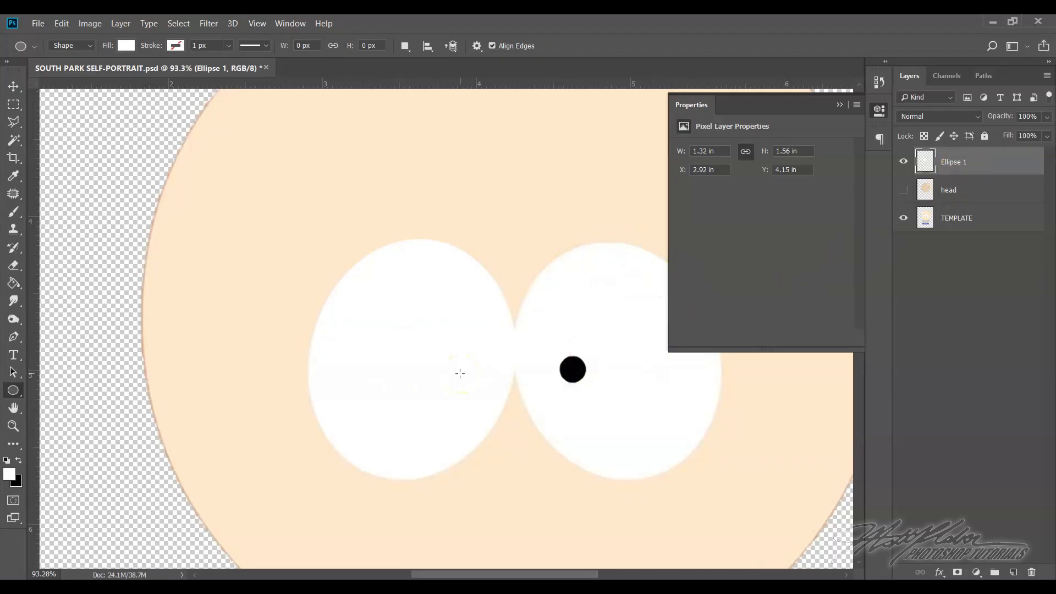
pyautogui.click(840, 106)
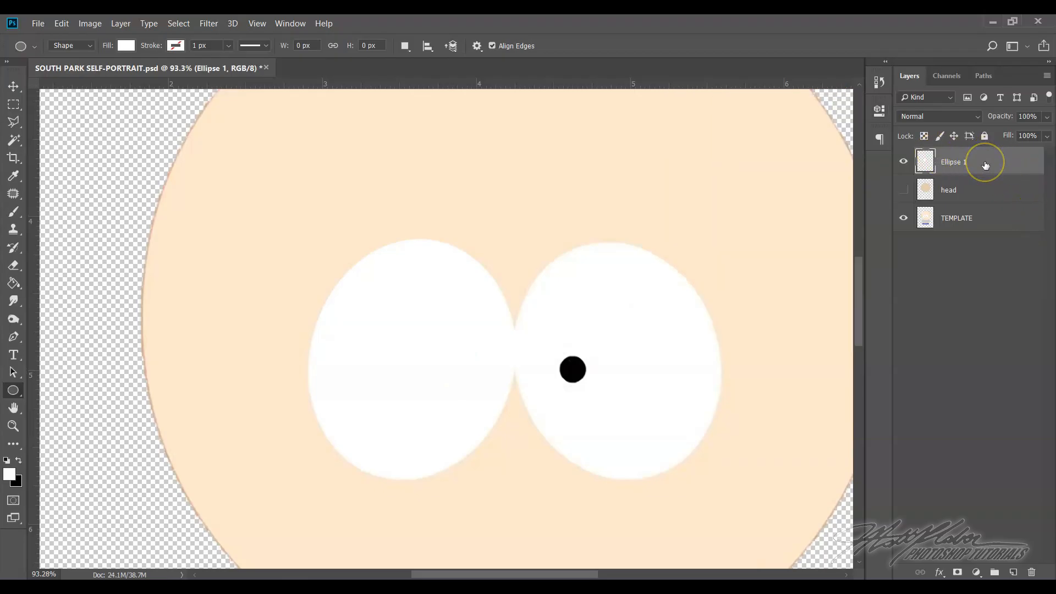
# Duplicate the Ellipse 1 layer as "Ellipse 1 copy" and flip the copy horizontally
pyautogui.rightClick(1011, 159)
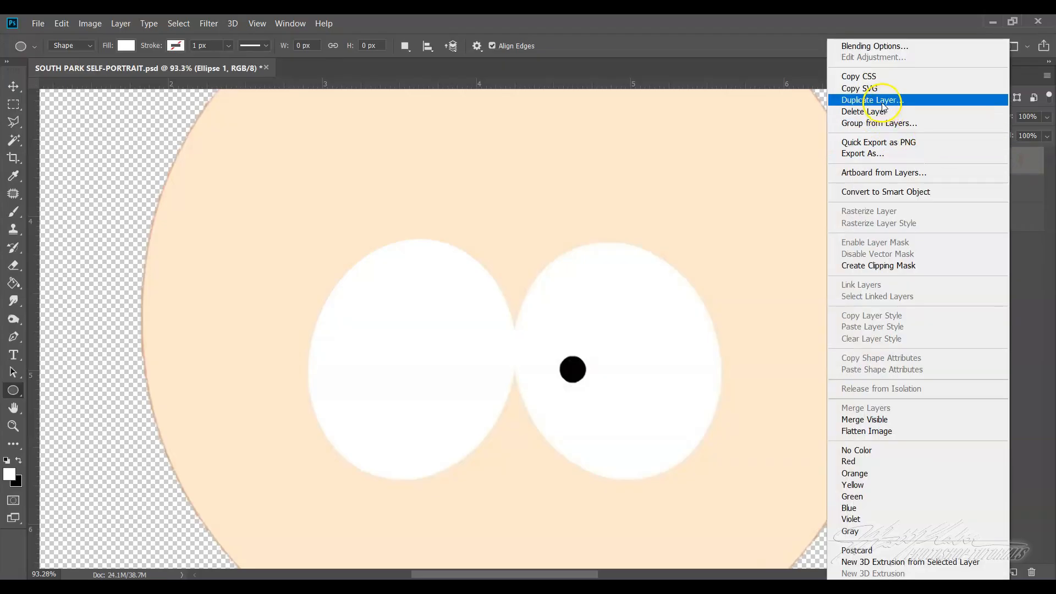
pyautogui.click(882, 106)
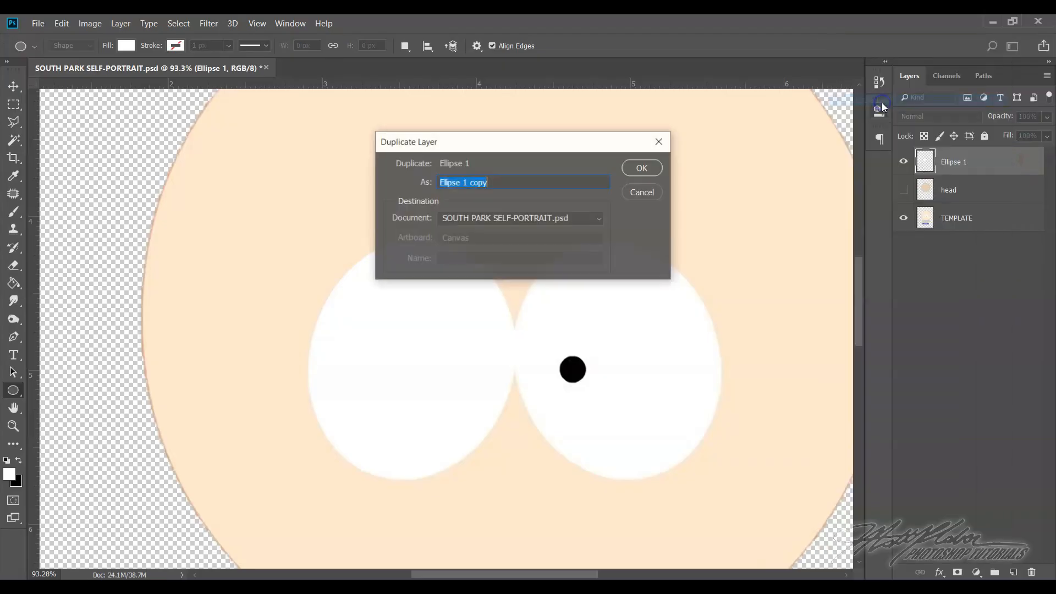
pyautogui.click(635, 168)
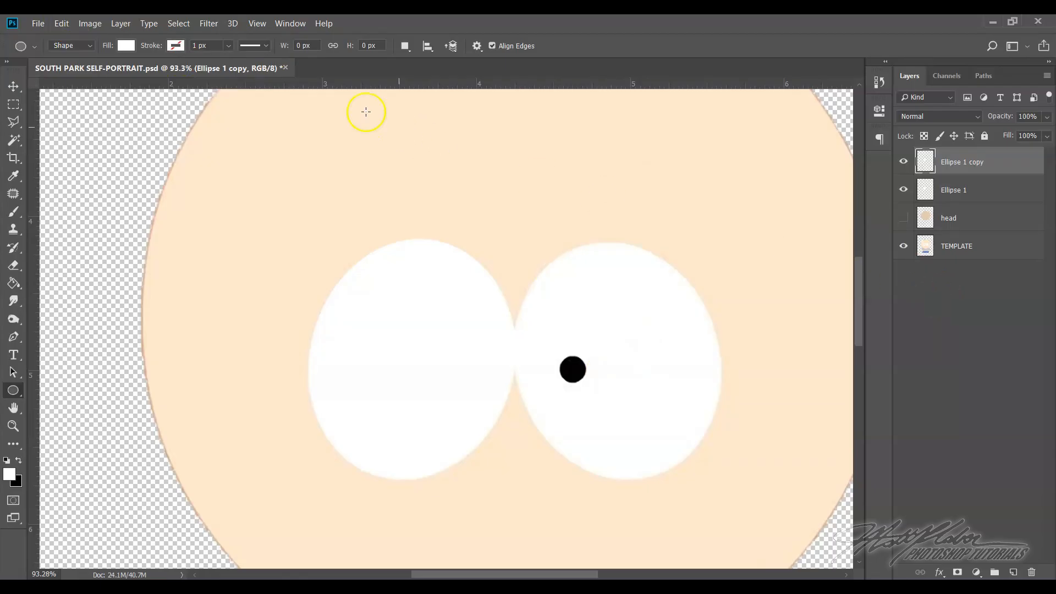
pyautogui.click(60, 24)
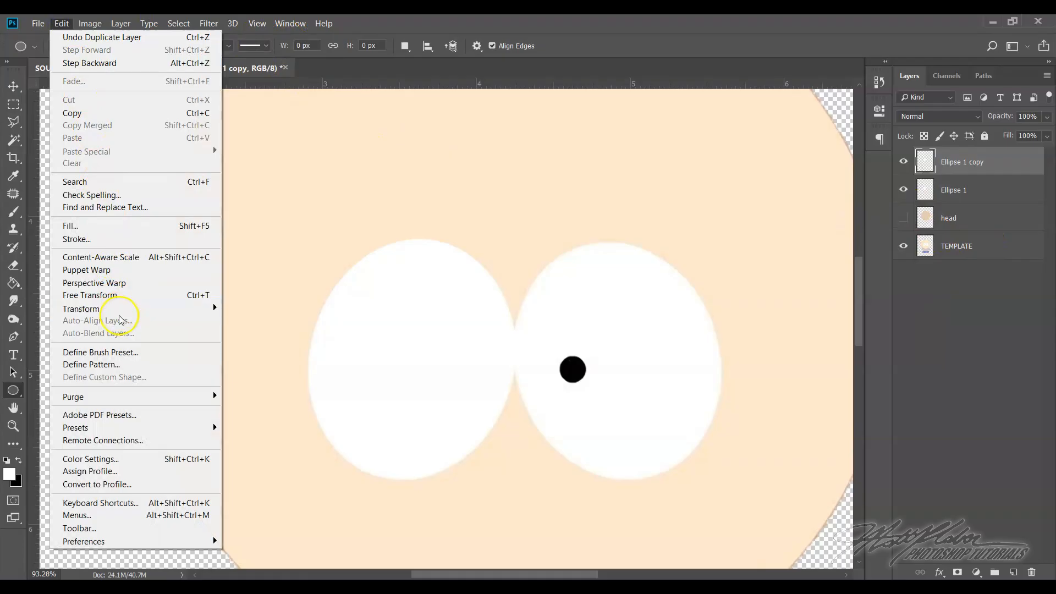
pyautogui.moveTo(135, 308)
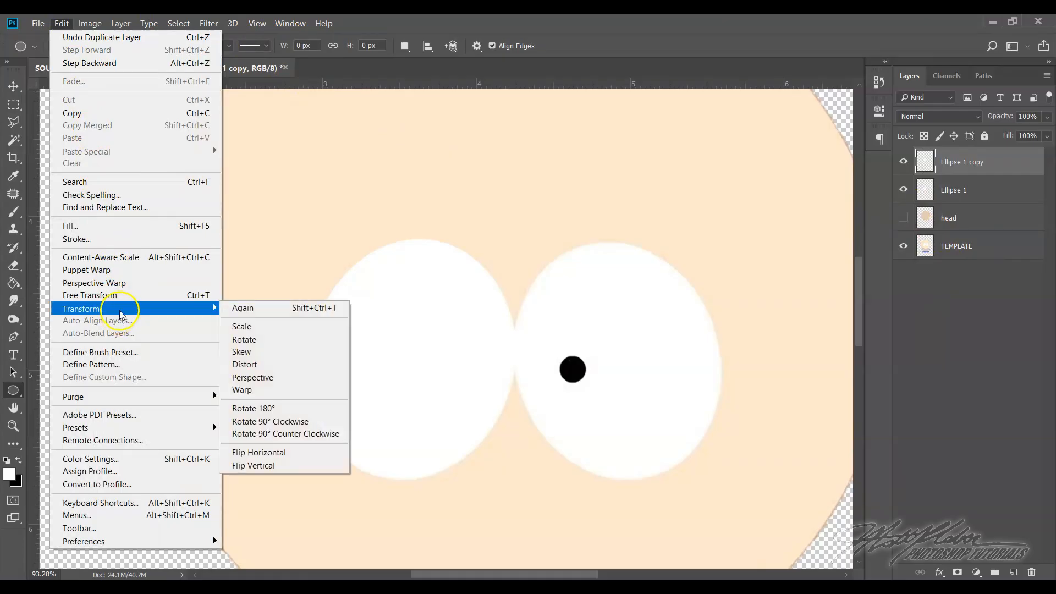
pyautogui.click(283, 455)
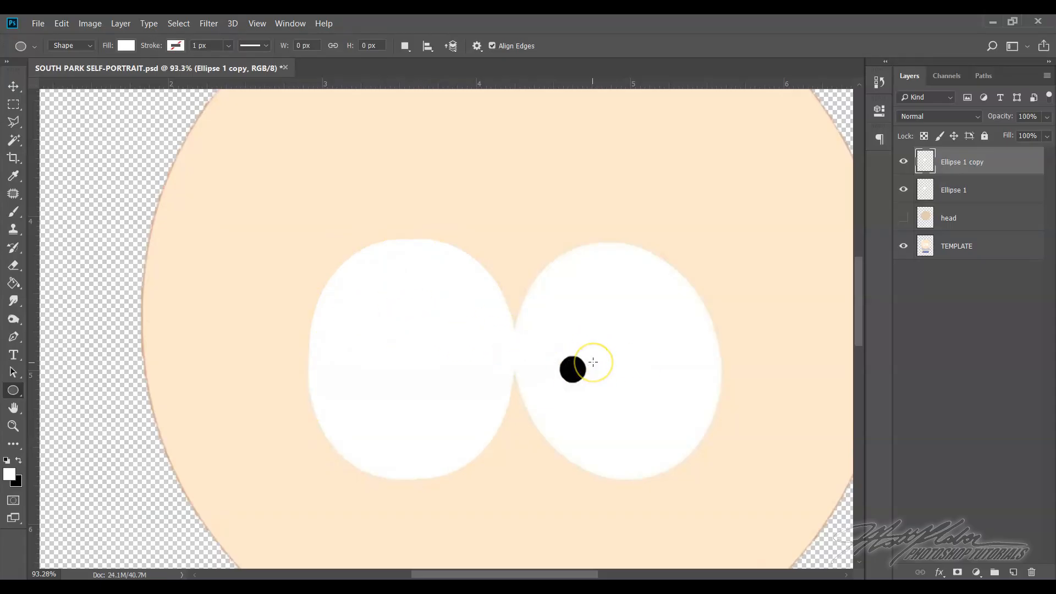
# Move the flipped ellipse copy over the template's right eye so that it meets the left eyeball
pyautogui.click(13, 87)
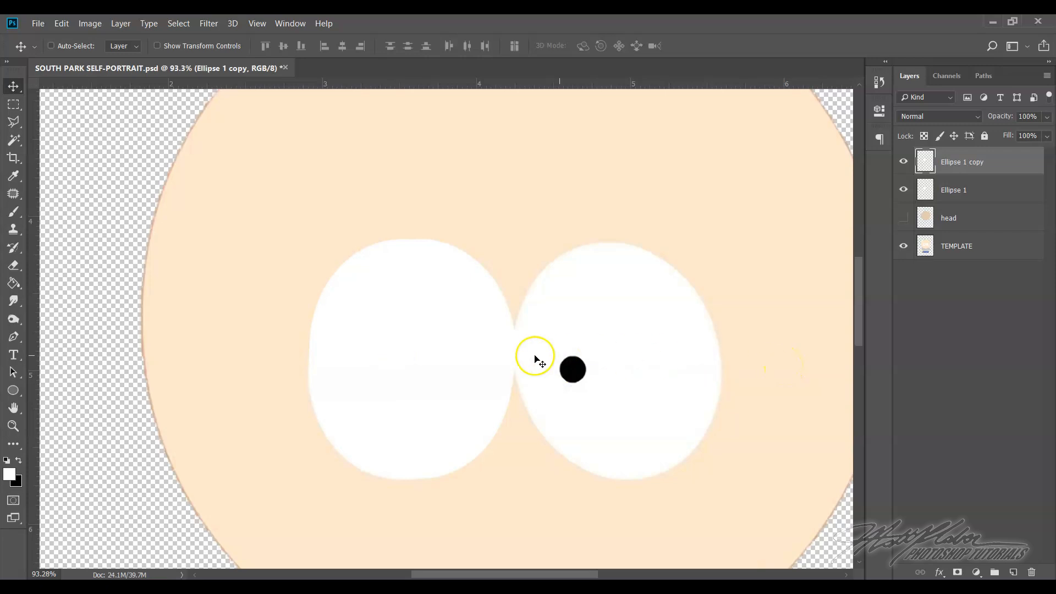
pyautogui.click(403, 360)
pyautogui.moveTo(403, 359); pyautogui.dragTo(607, 354)
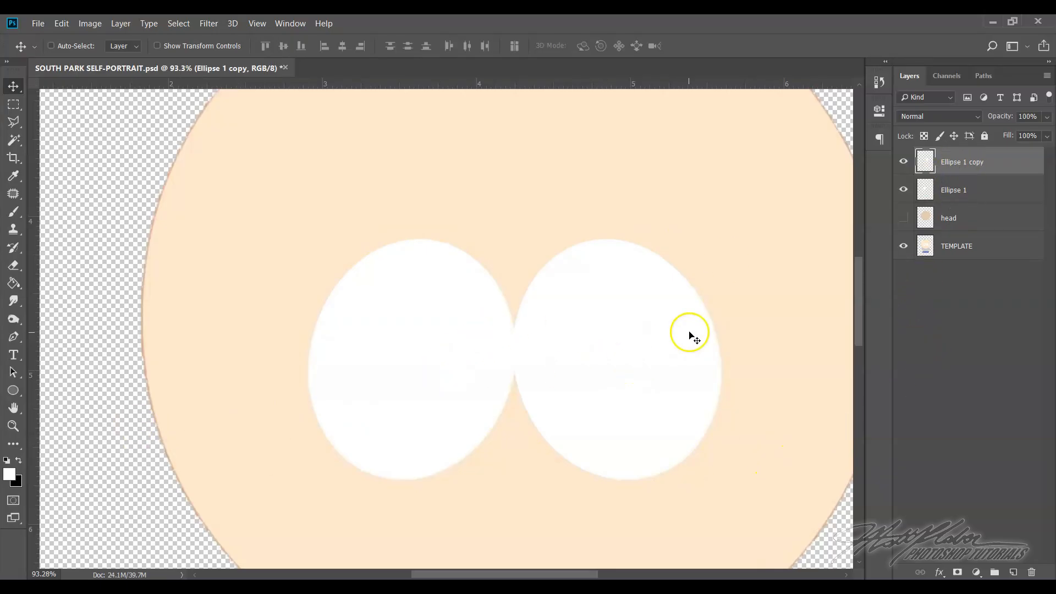
# Preview the two eyeballs against the traced head by hiding the TEMPLATE layer and showing the head layer
pyautogui.scroll(1, 704, 324)
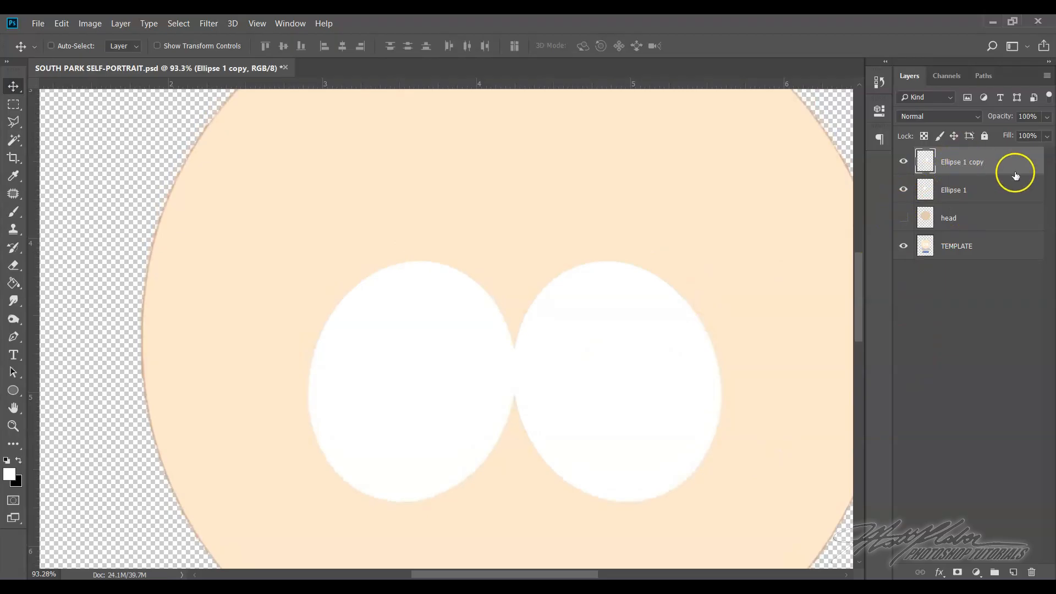
pyautogui.click(971, 194)
pyautogui.click(972, 163)
pyautogui.click(975, 184)
pyautogui.click(903, 246)
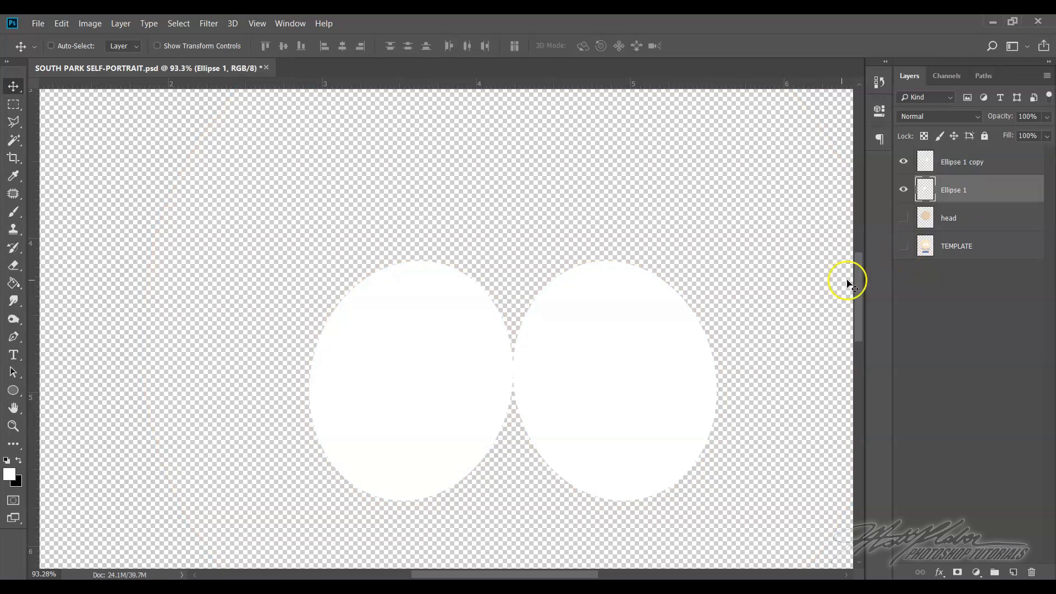
pyautogui.click(904, 218)
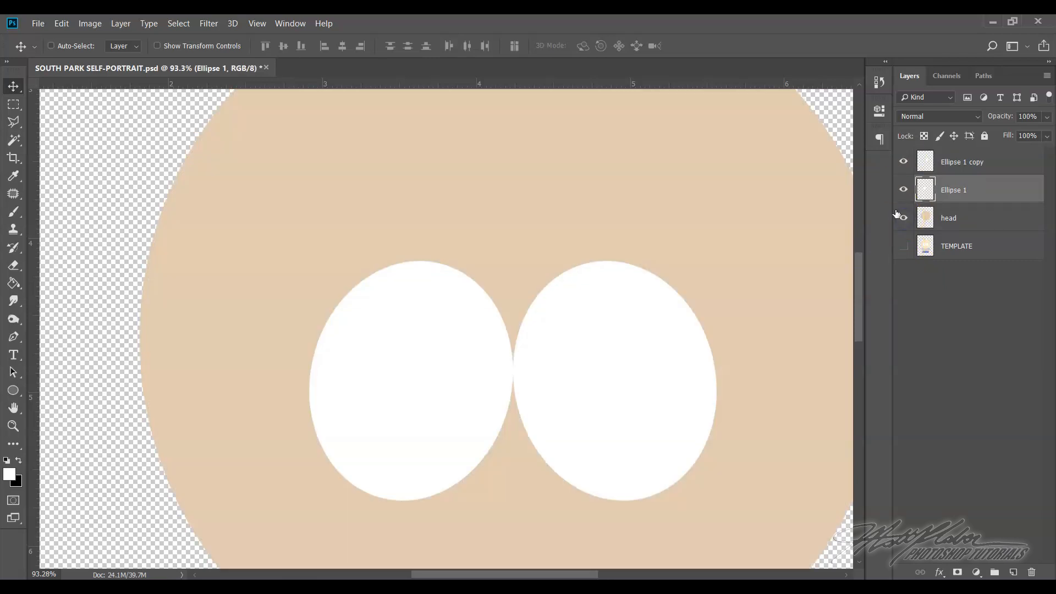
pyautogui.scroll(-3, 657, 306)
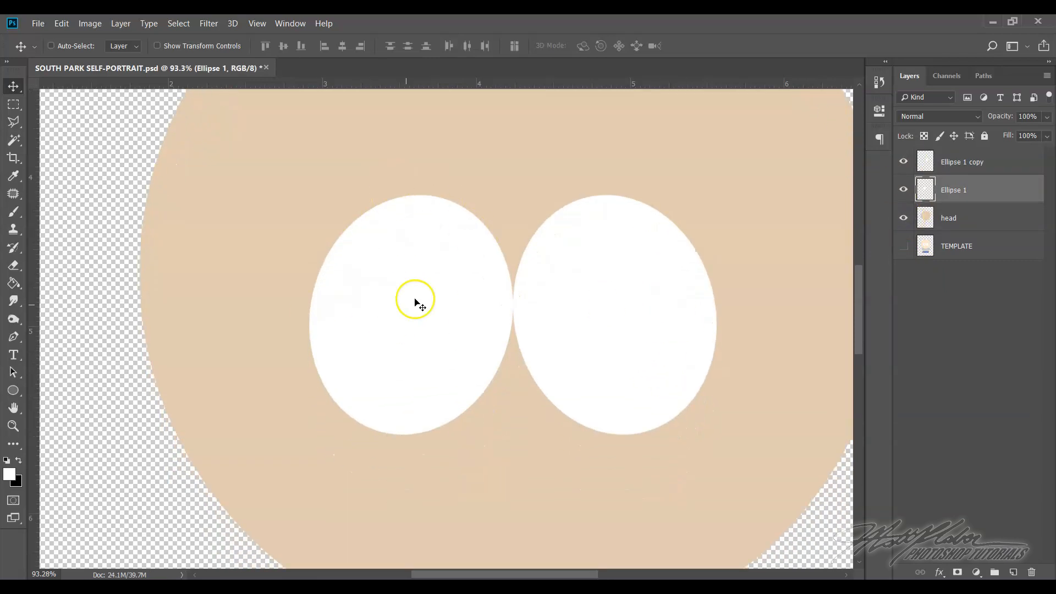
# Compare the traced left eye's edge with the template's up close by toggling layer visibility, and fit the whole figure in view
pyautogui.click(13, 425)
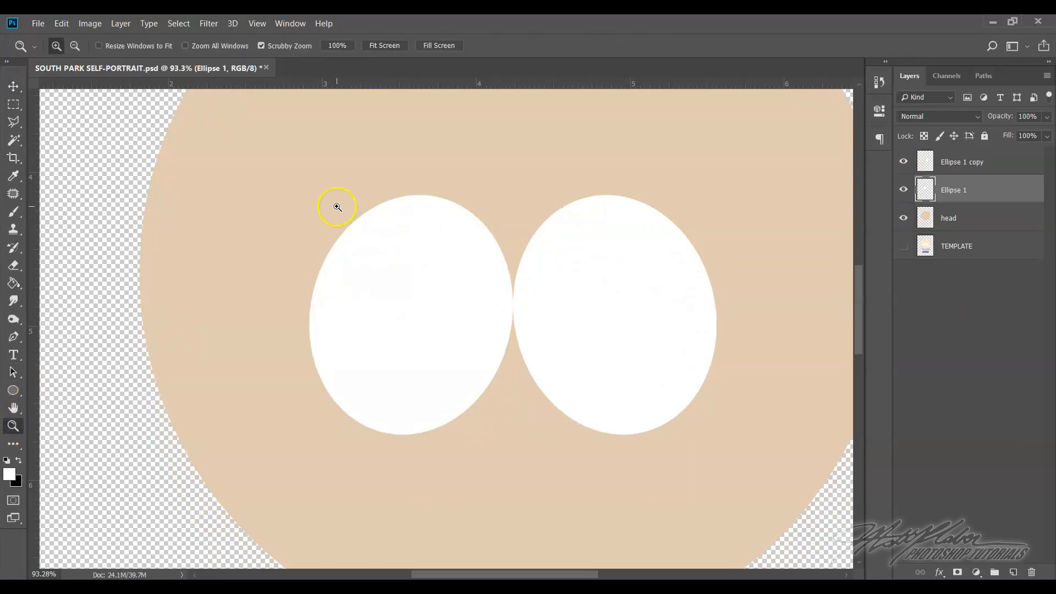
pyautogui.moveTo(337, 207); pyautogui.dragTo(384, 278)
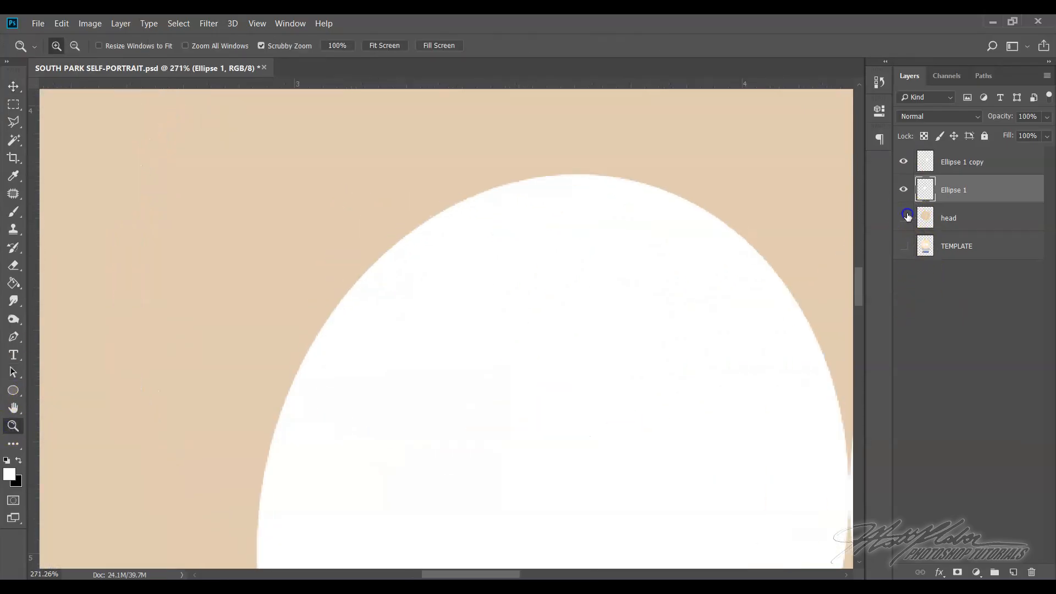
pyautogui.moveTo(908, 217); pyautogui.dragTo(903, 161)
pyautogui.click(903, 246)
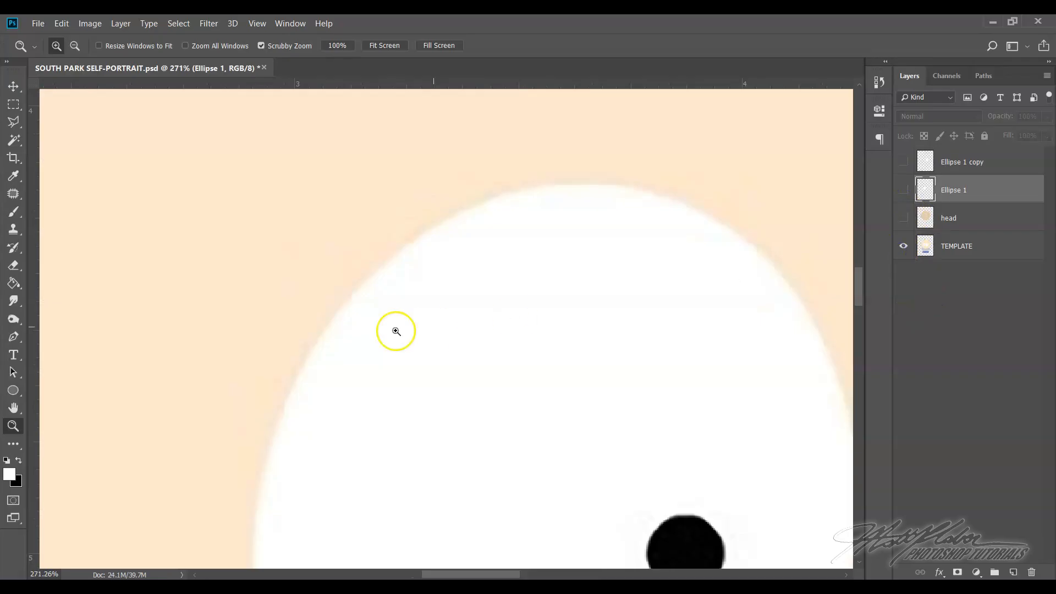
pyautogui.moveTo(903, 218); pyautogui.dragTo(903, 190)
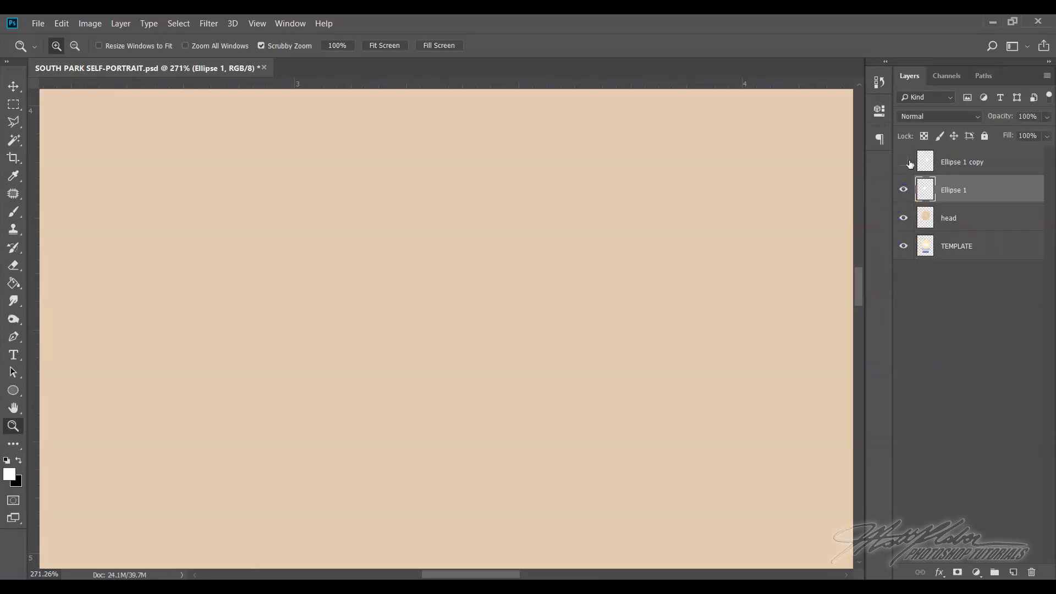
pyautogui.click(905, 162)
pyautogui.click(257, 23)
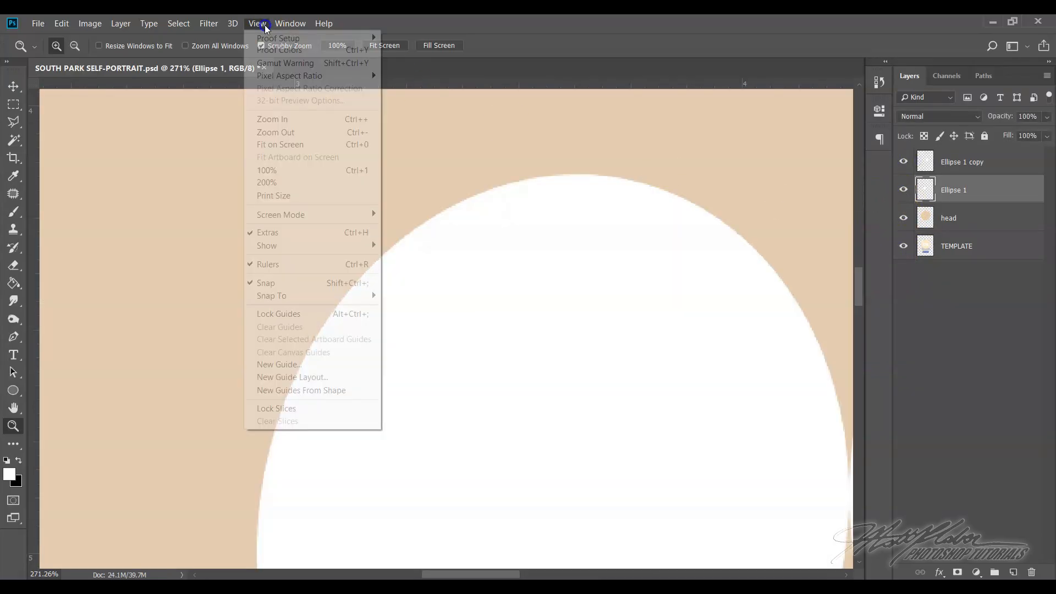
pyautogui.click(283, 144)
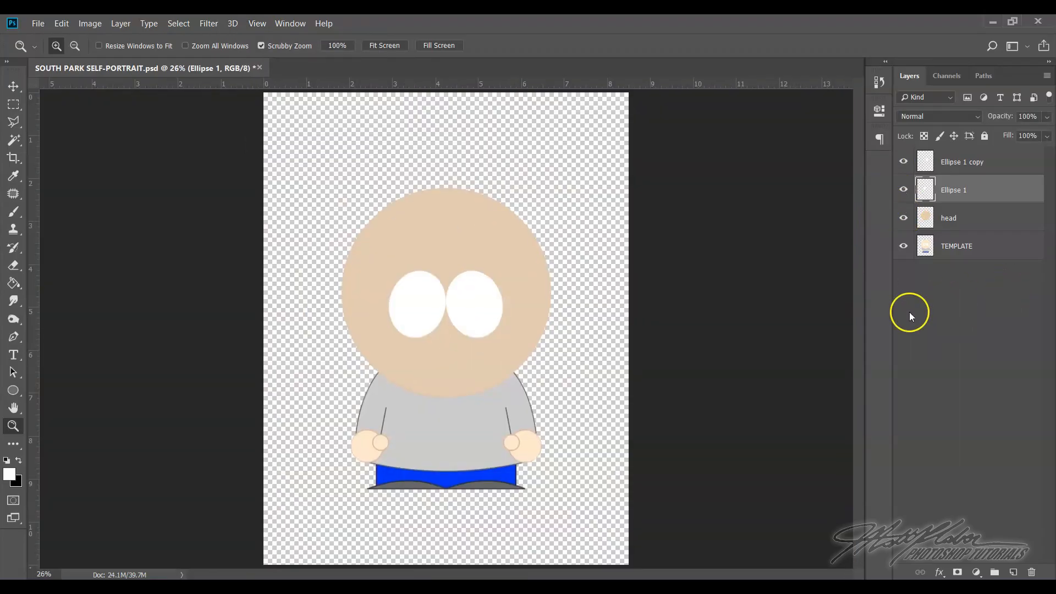
# Merge the Ellipse 1 and Ellipse 1 copy layers into one and check the merged eyes by toggling their visibility
pyautogui.moveTo(444, 267); pyautogui.dragTo(487, 326)
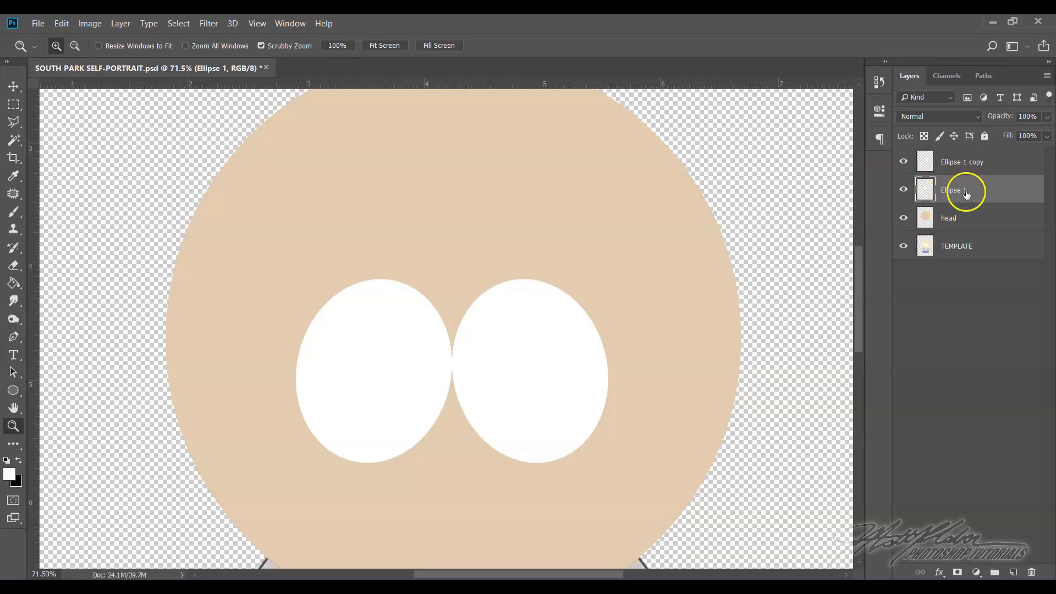
pyautogui.click(976, 162)
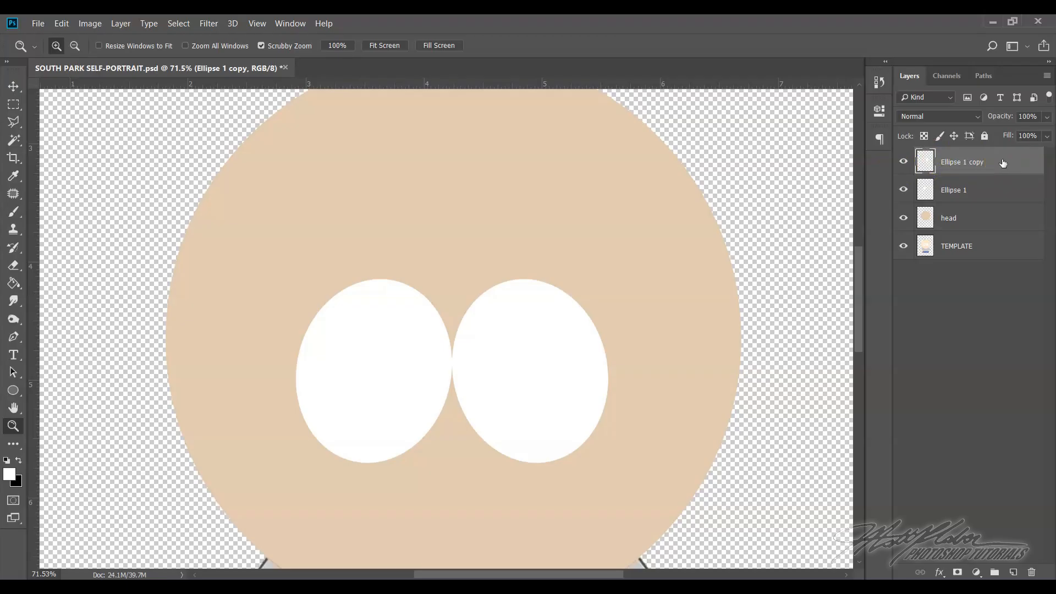
pyautogui.keyDown('shift'); pyautogui.click(989, 192); pyautogui.keyUp('shift')
pyautogui.keyDown('shift'); pyautogui.click(983, 197); pyautogui.keyUp('shift')
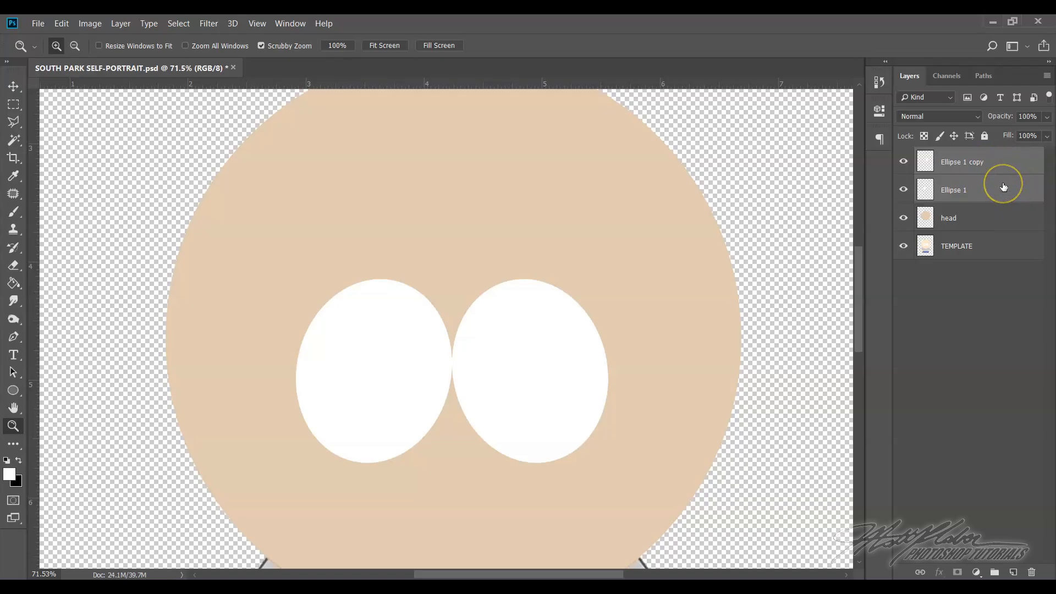
pyautogui.rightClick(1003, 184)
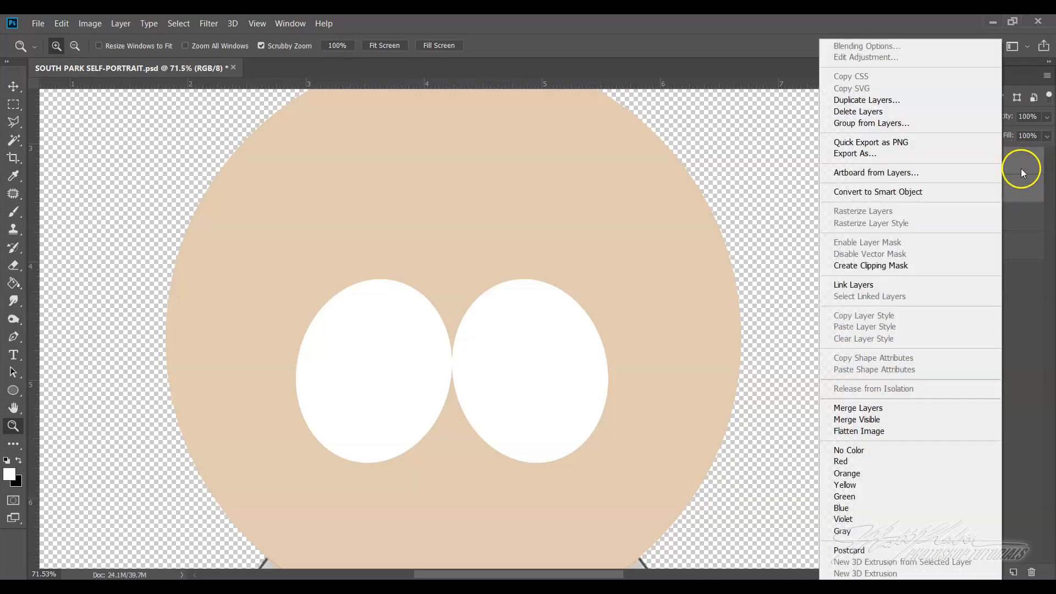
pyautogui.click(874, 409)
pyautogui.click(903, 162)
pyautogui.click(903, 161)
pyautogui.click(904, 162)
pyautogui.click(903, 162)
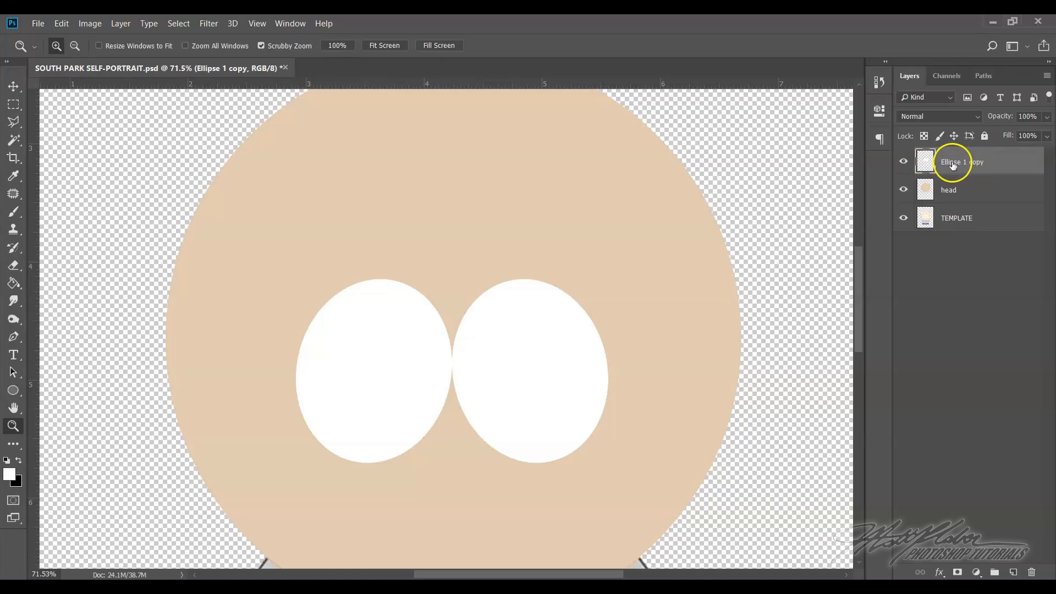
# Rename the merged eye layer "eyeballs" and hide both it and the head layer
pyautogui.doubleClick(954, 163)
pyautogui.click(903, 161)
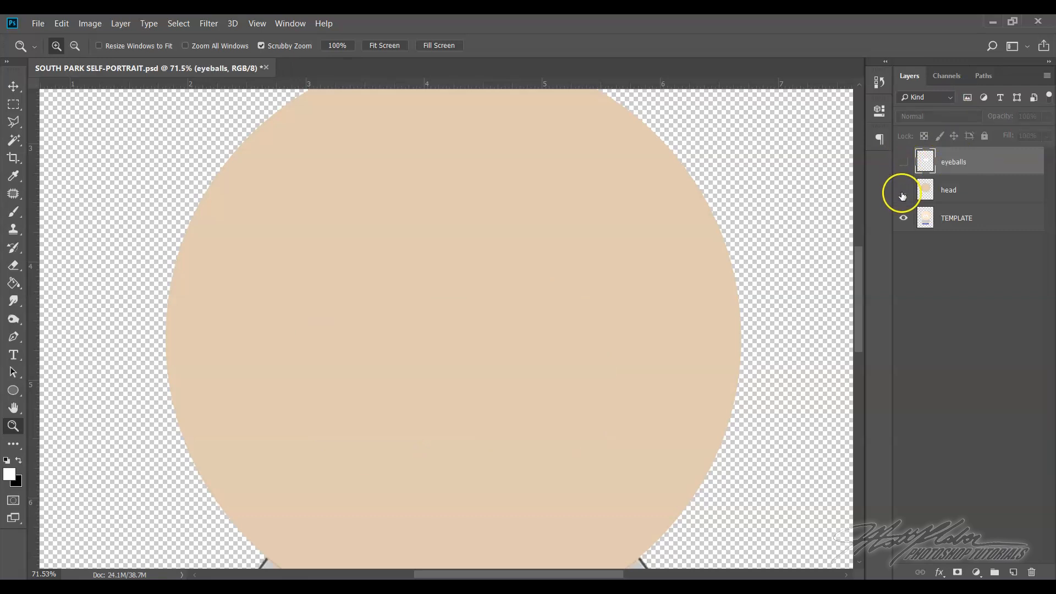
pyautogui.click(902, 192)
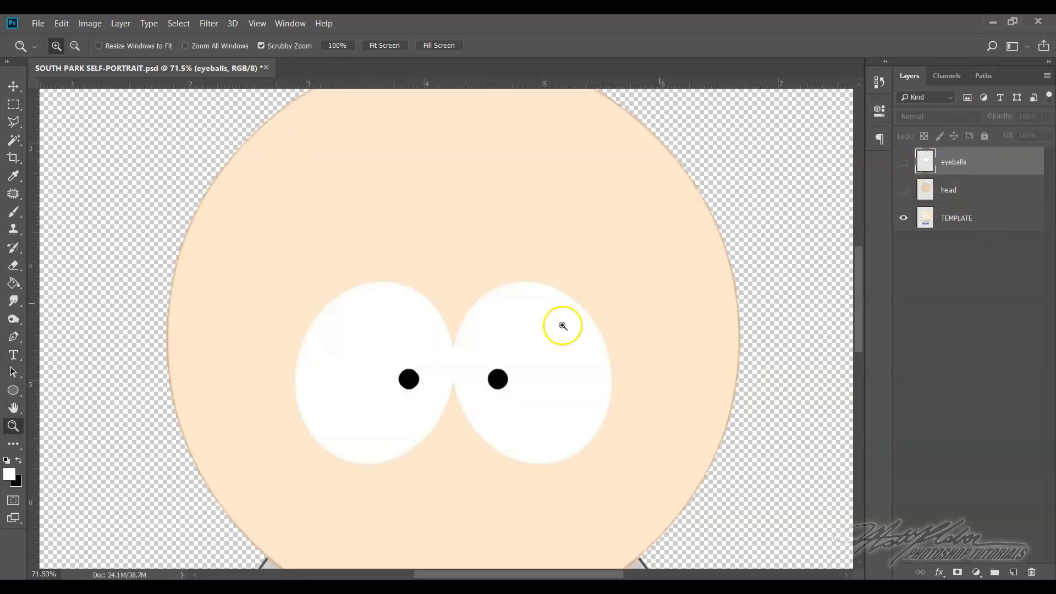
# Draw a black-filled ellipse about 53 by 54 px without a stroke beside the template's left pupil
pyautogui.moveTo(419, 362); pyautogui.dragTo(589, 389)
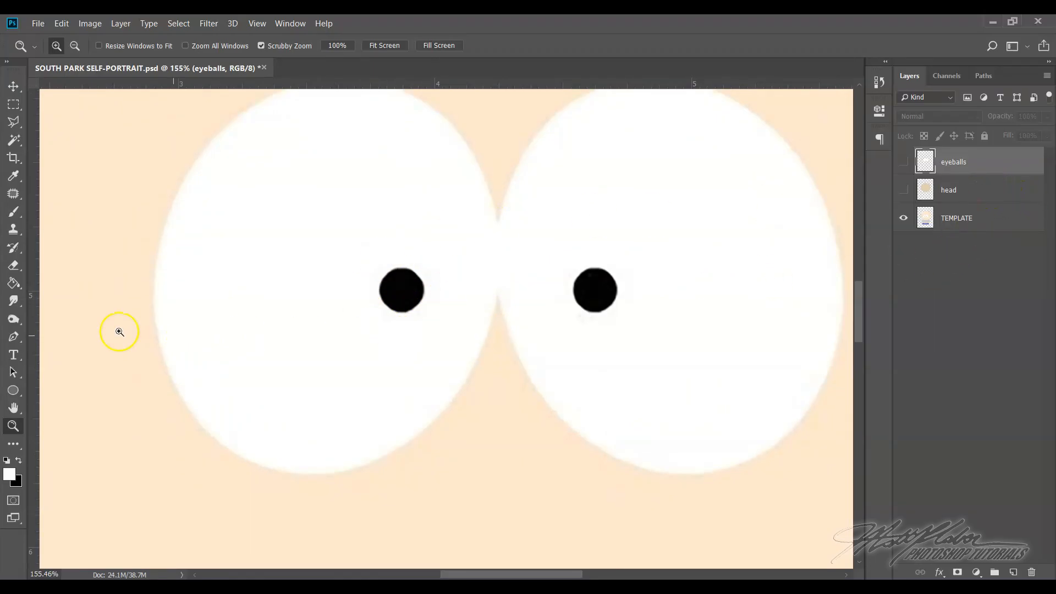
pyautogui.click(19, 394)
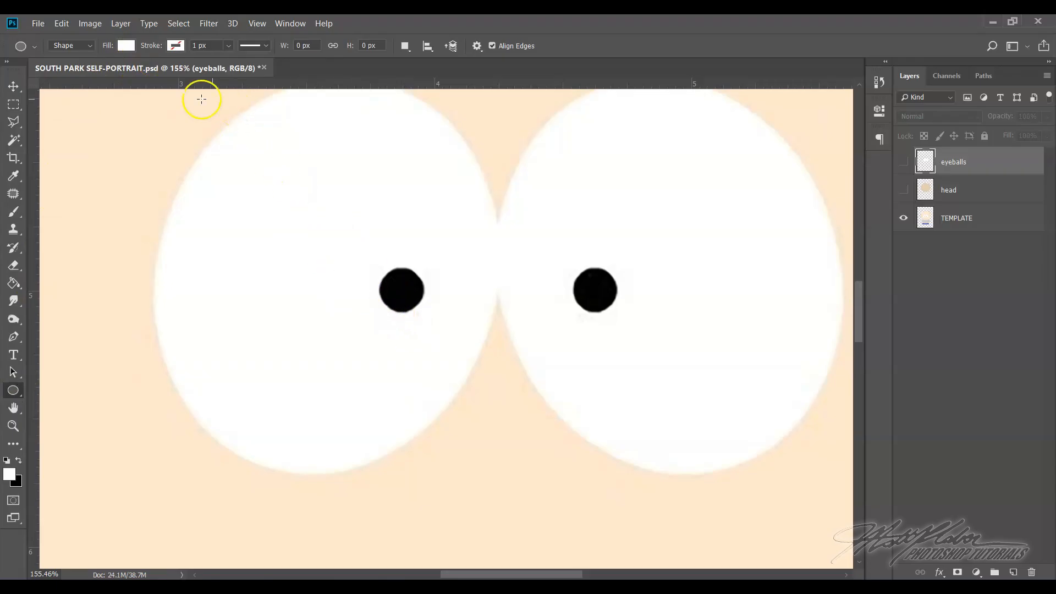
pyautogui.click(126, 47)
pyautogui.click(68, 118)
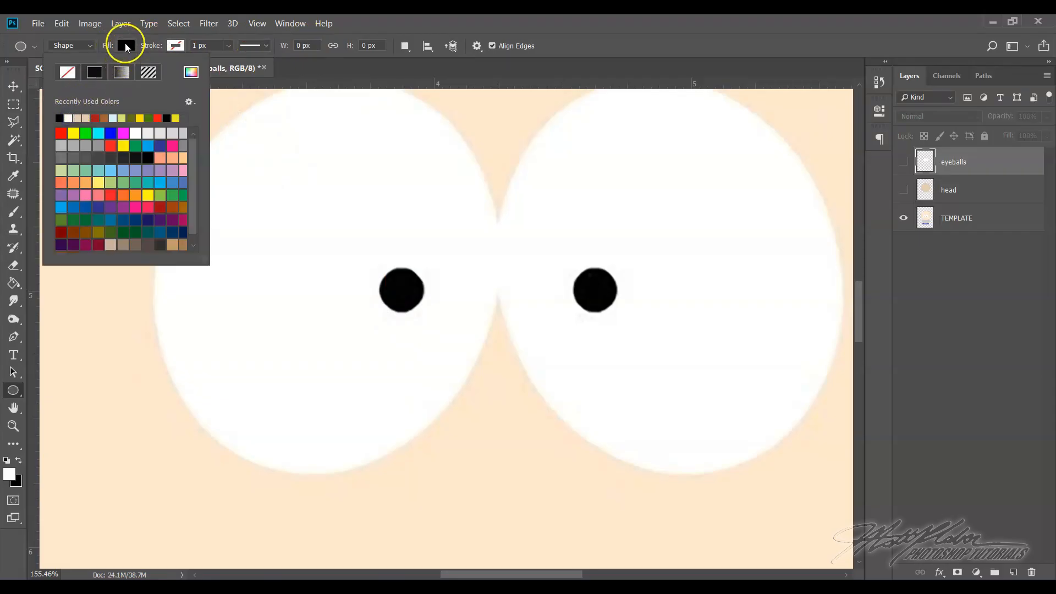
pyautogui.click(321, 261)
pyautogui.moveTo(318, 260); pyautogui.dragTo(364, 306)
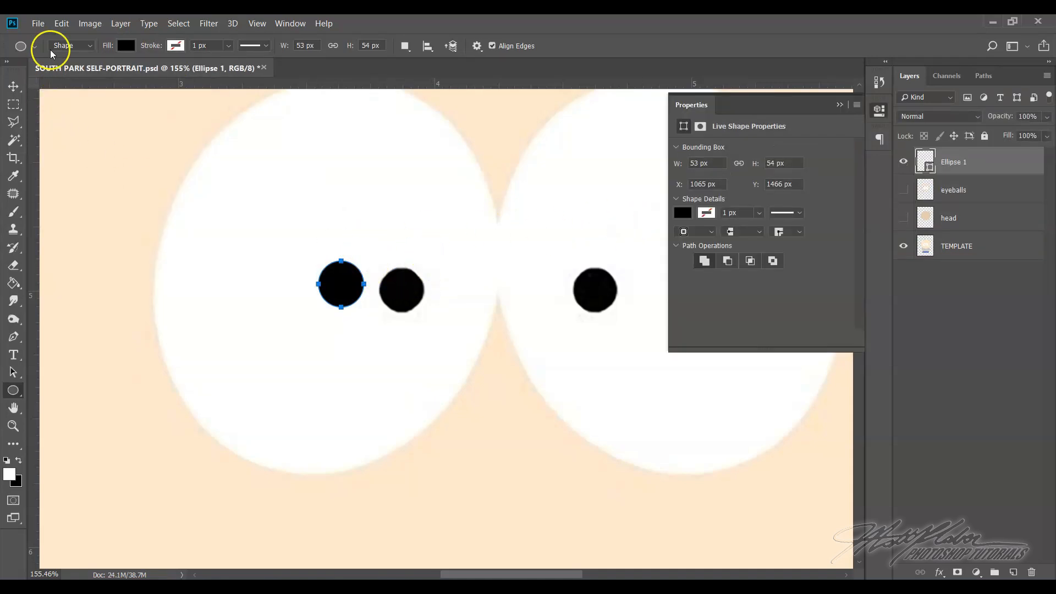
# Move the black ellipse over the template's left pupil and rasterize the Ellipse 1 layer
pyautogui.click(14, 86)
pyautogui.moveTo(349, 292); pyautogui.dragTo(411, 298)
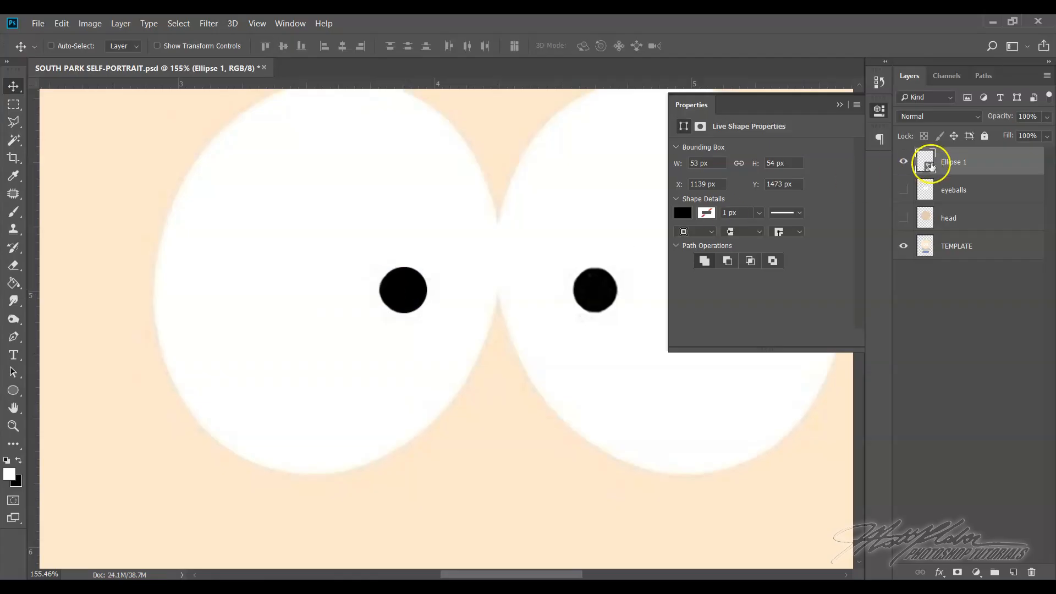
pyautogui.rightClick(985, 162)
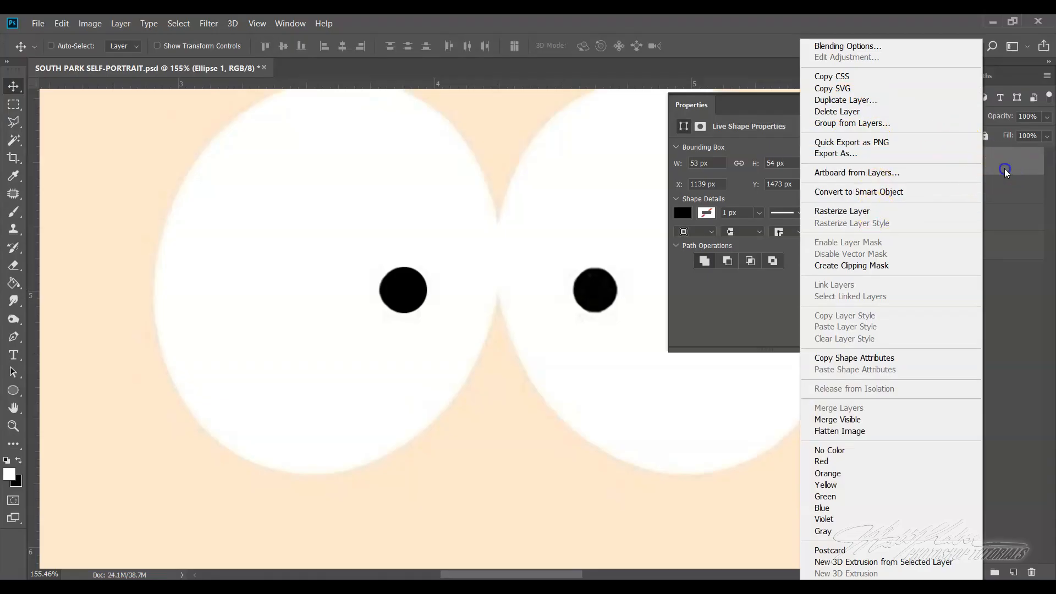
pyautogui.click(985, 171)
pyautogui.rightClick(988, 166)
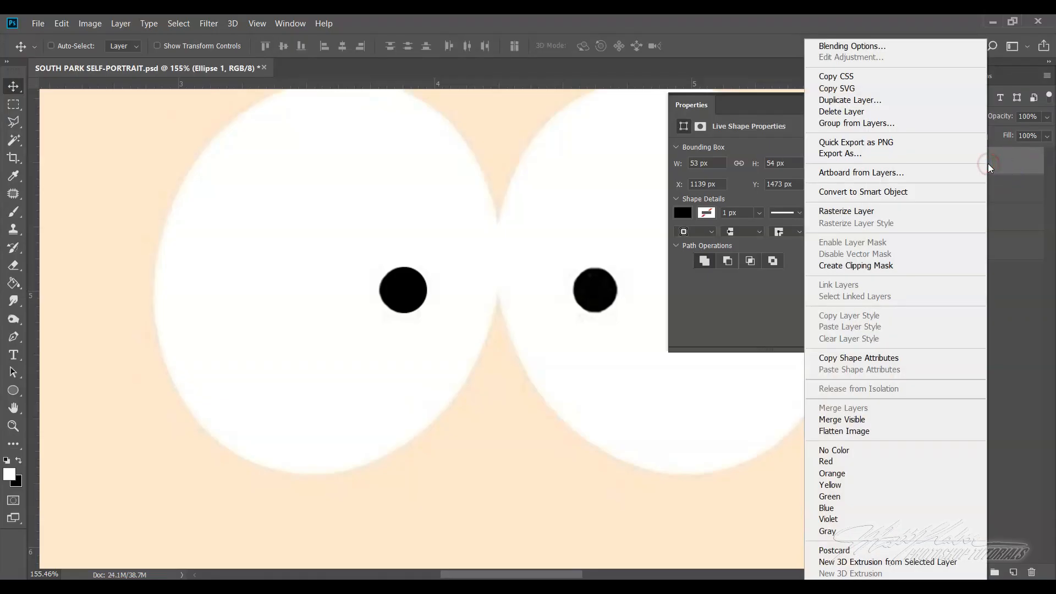
pyautogui.click(861, 213)
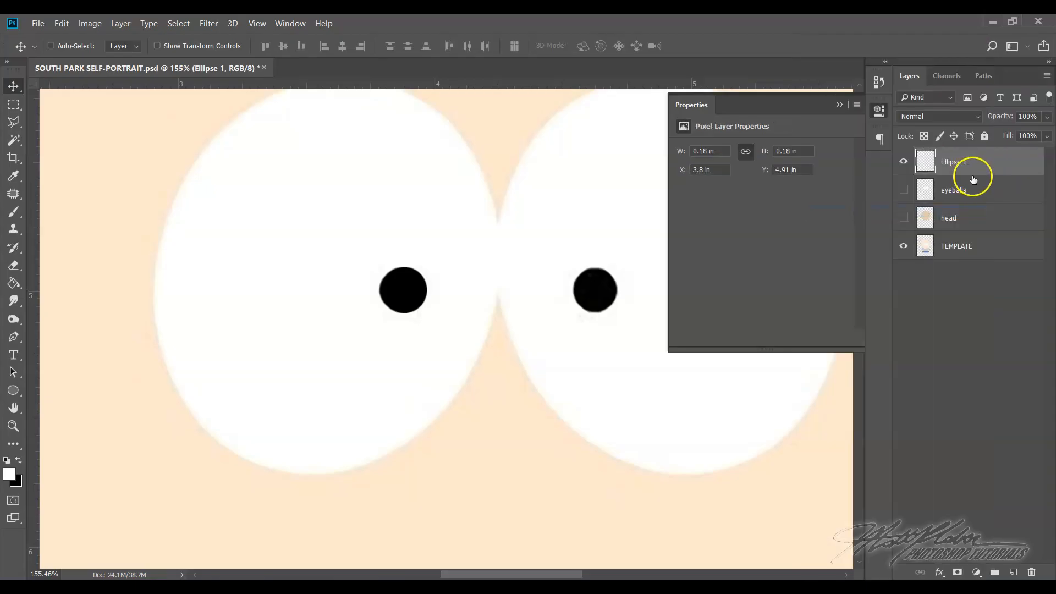
# Duplicate the Ellipse 1 layer as "Ellipse 1 copy" and place the copy over the template's right pupil
pyautogui.rightClick(991, 166)
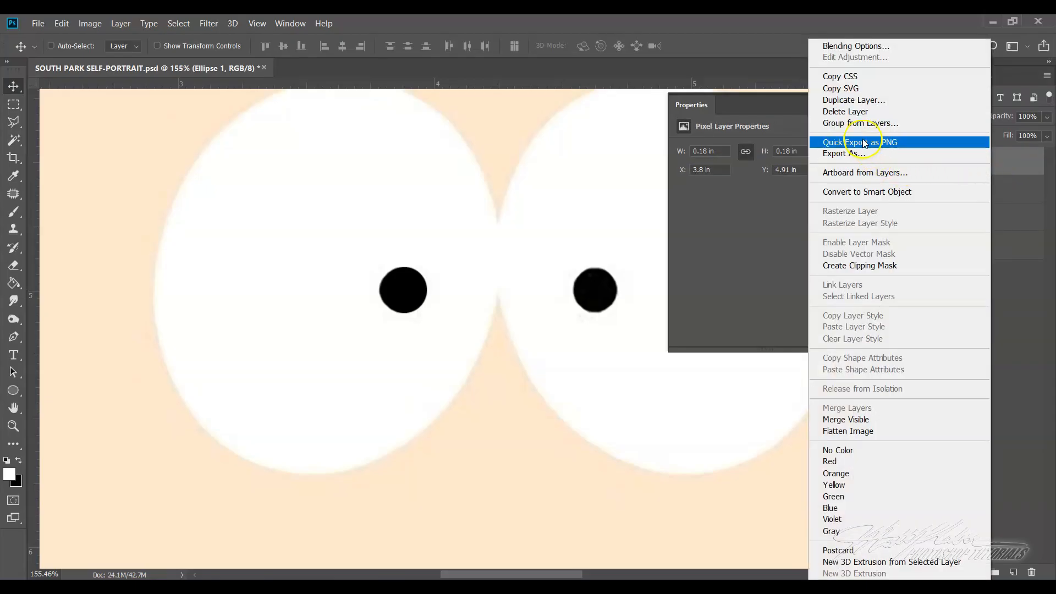
pyautogui.click(852, 101)
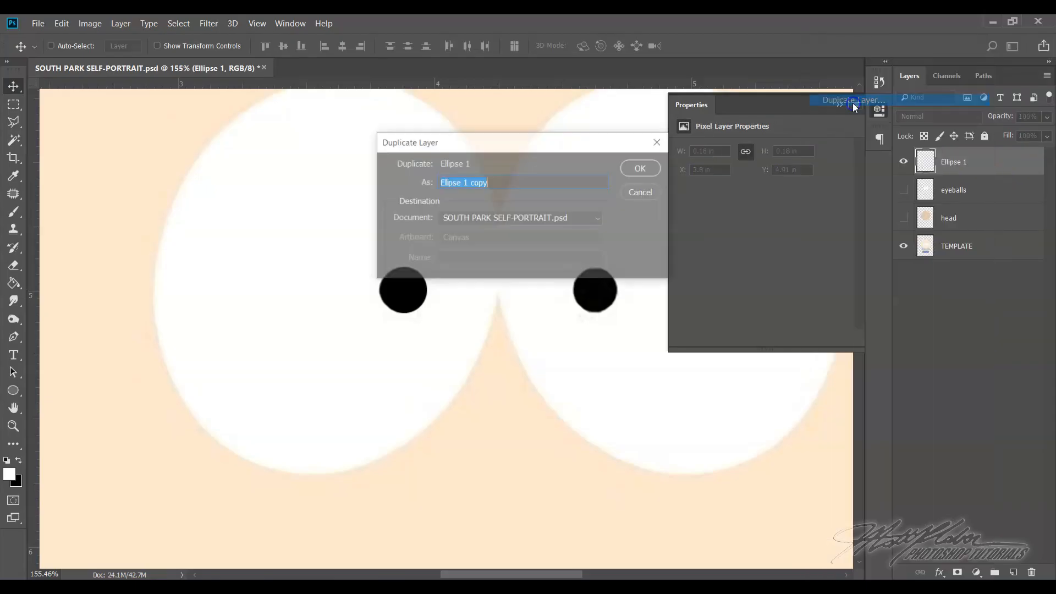
pyautogui.click(642, 169)
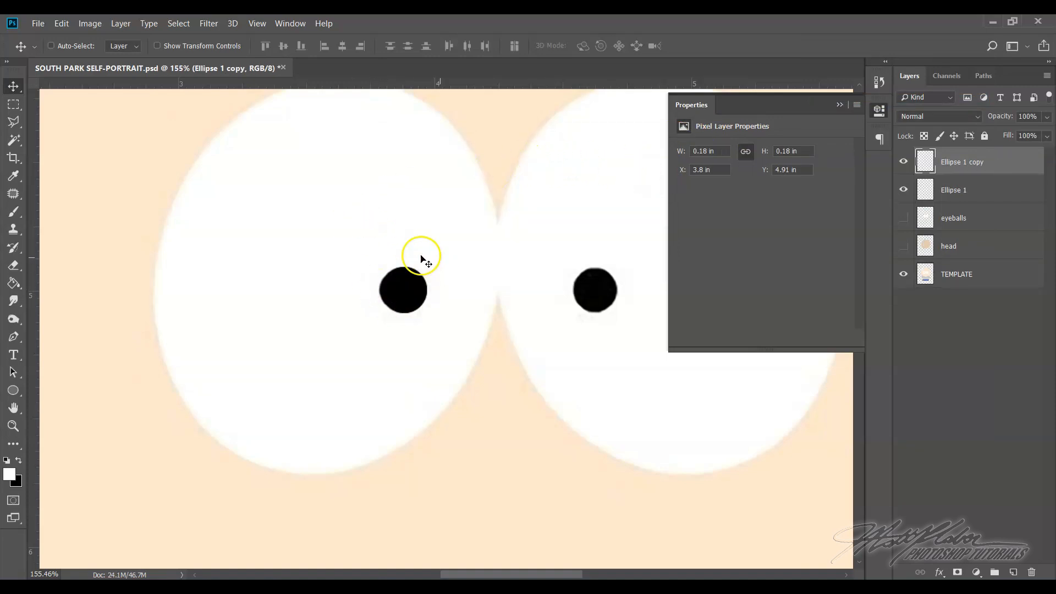
pyautogui.moveTo(413, 292); pyautogui.dragTo(607, 293)
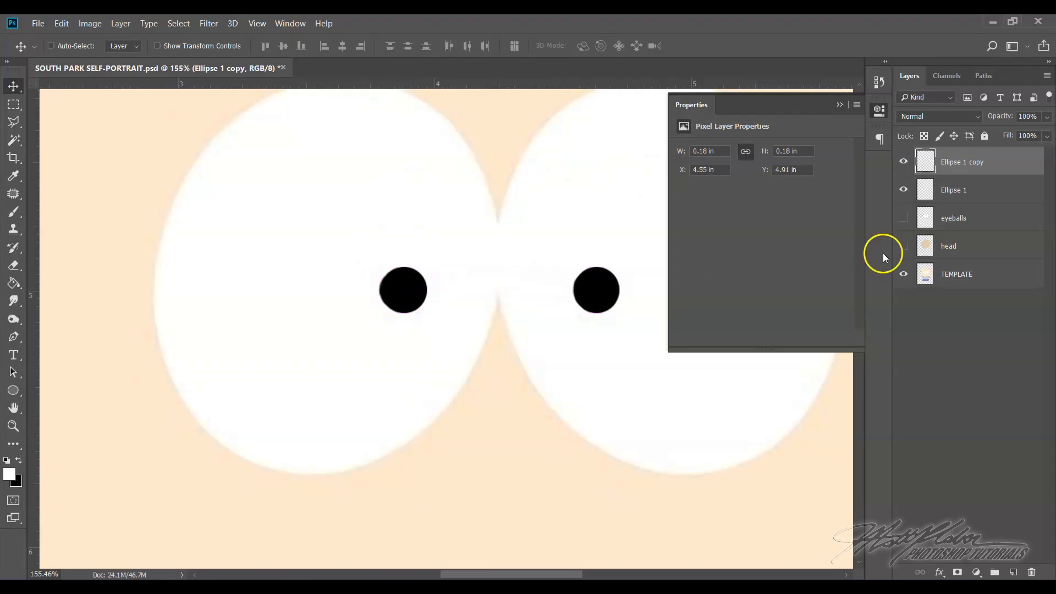
# Hide the TEMPLATE layer to isolate the two pupils, and select the Ellipse 1 and Ellipse 1 copy layers in turn
pyautogui.click(903, 274)
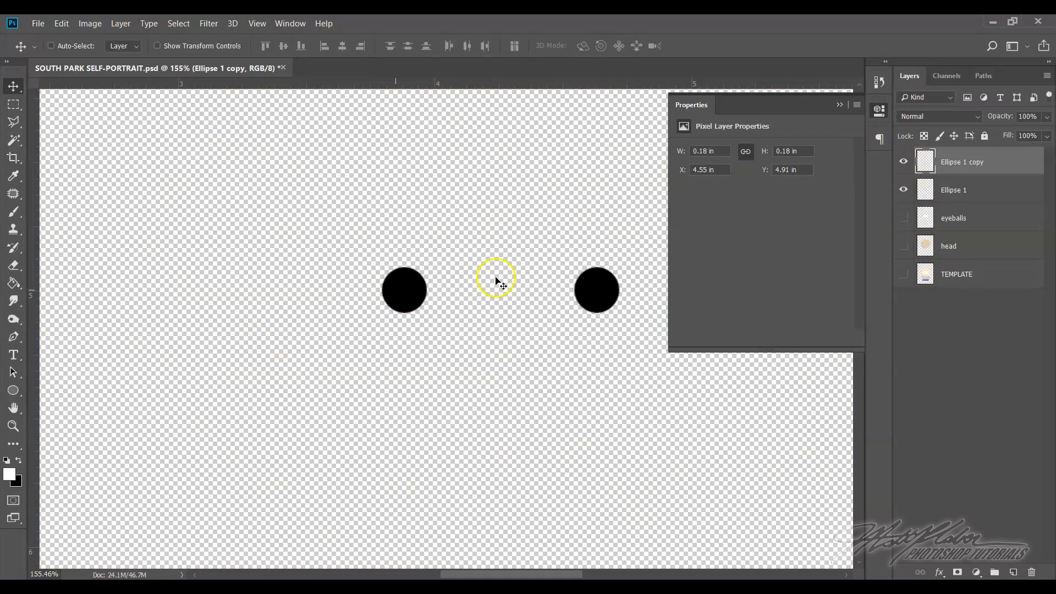
pyautogui.click(957, 187)
pyautogui.click(967, 164)
pyautogui.click(962, 187)
pyautogui.click(964, 163)
pyautogui.click(965, 189)
pyautogui.click(964, 163)
pyautogui.click(965, 189)
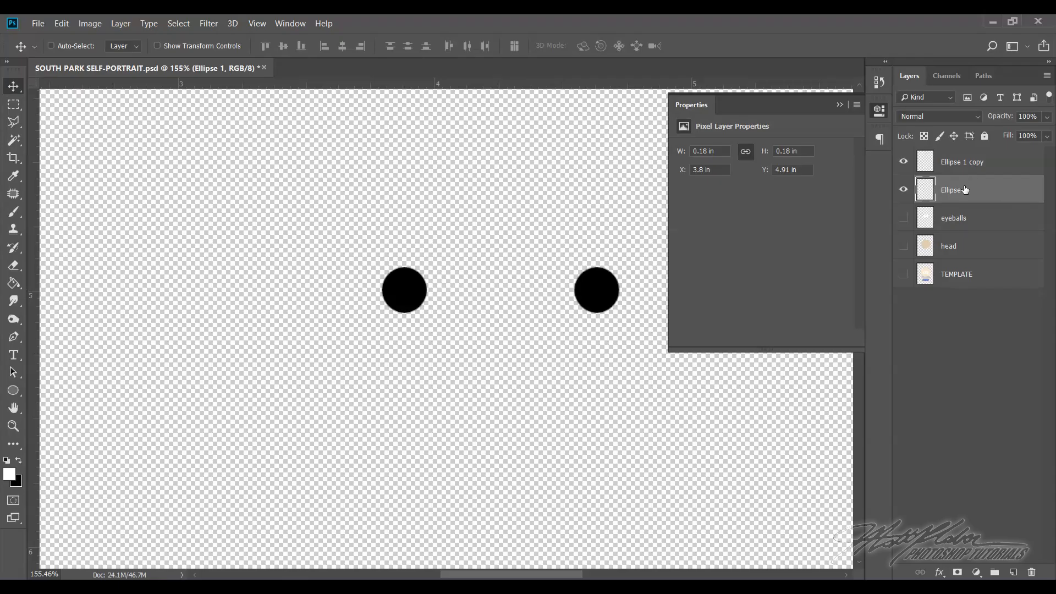
pyautogui.click(994, 165)
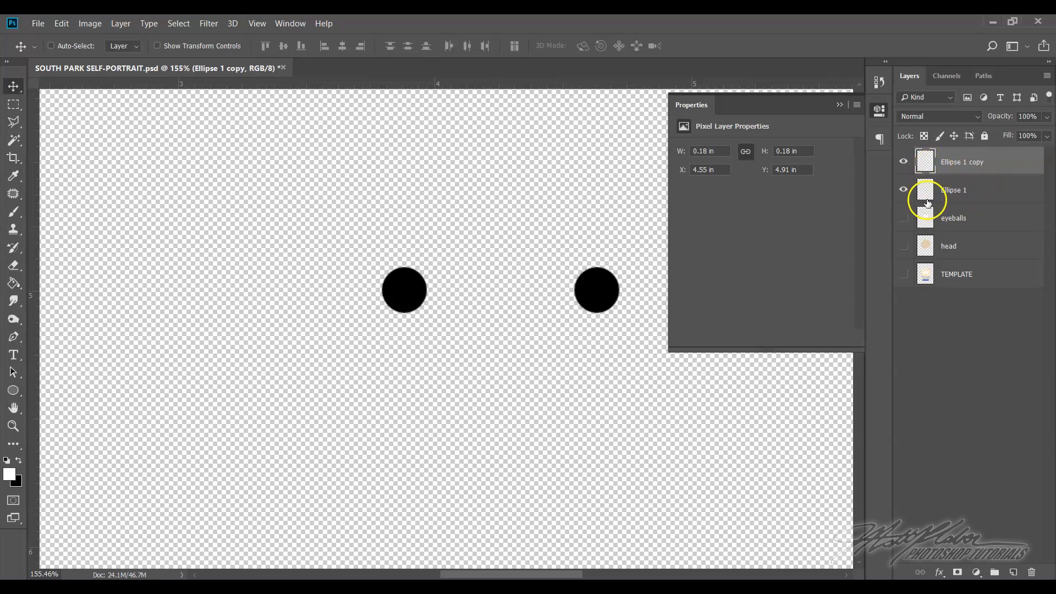
# Merge the Ellipse 1 and Ellipse 1 copy layers so both pupils share one layer
pyautogui.rightClick(998, 168)
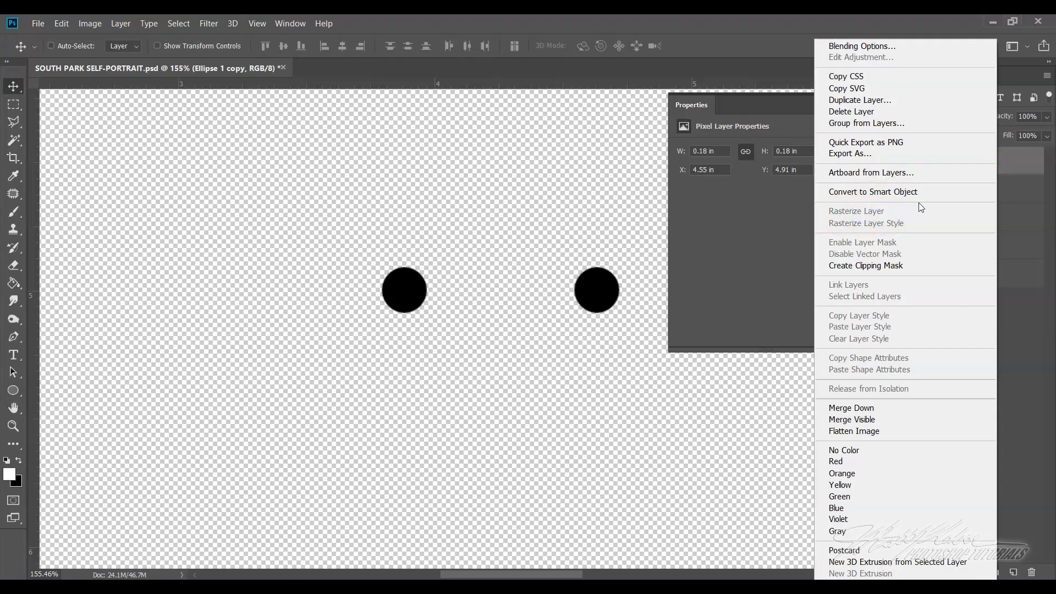
pyautogui.click(1007, 165)
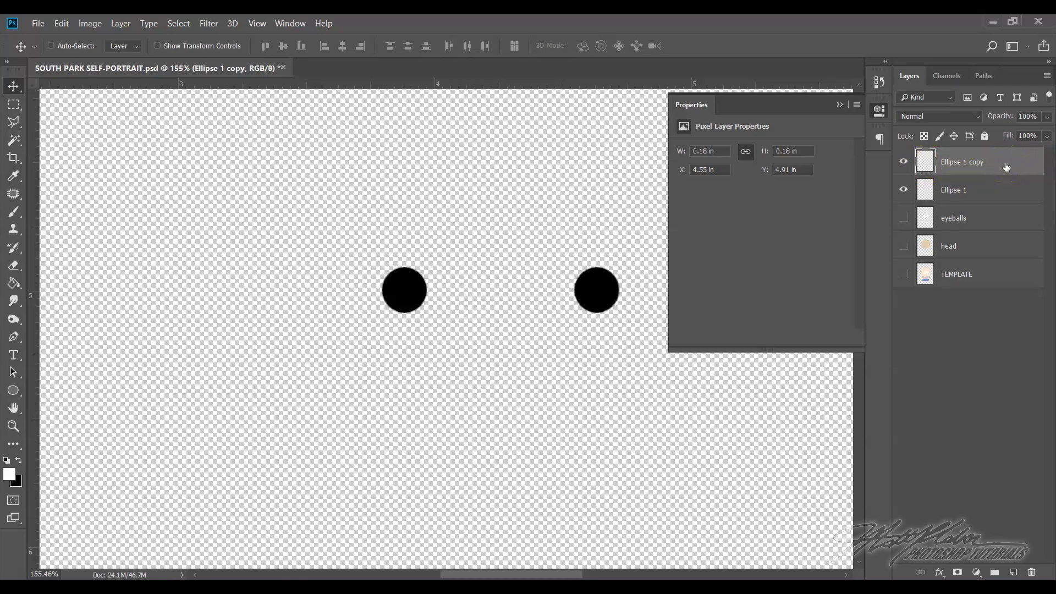
pyautogui.keyDown('ctrl'); pyautogui.click(986, 195); pyautogui.keyUp('ctrl')
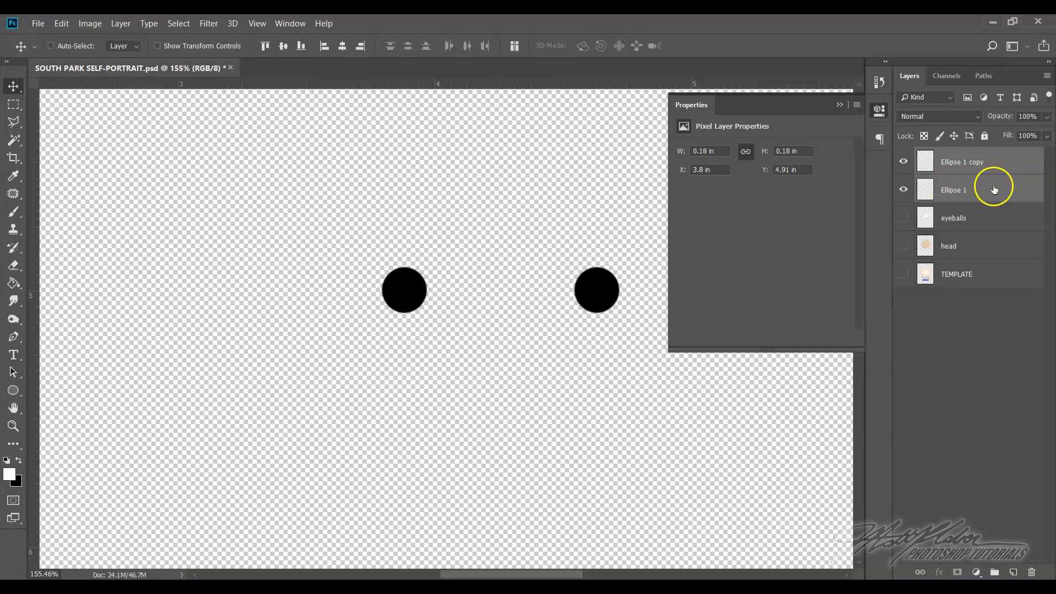
pyautogui.rightClick(994, 189)
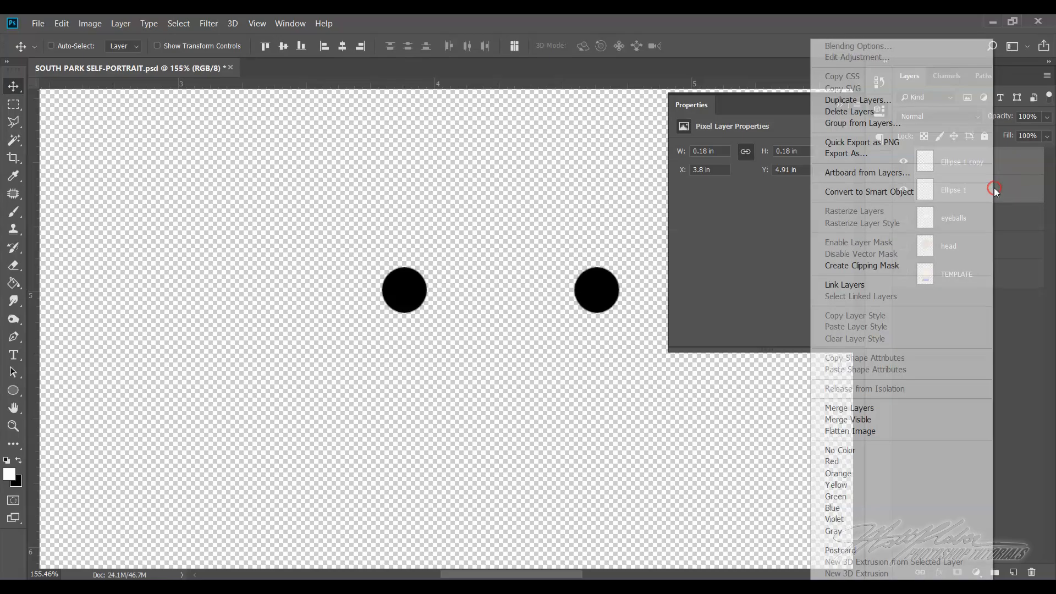
pyautogui.click(878, 412)
# Check the merged pupils by toggling their visibility, and rename their layer "pupils"
pyautogui.click(907, 161)
pyautogui.click(905, 162)
pyautogui.click(905, 162)
pyautogui.click(905, 162)
pyautogui.click(966, 161)
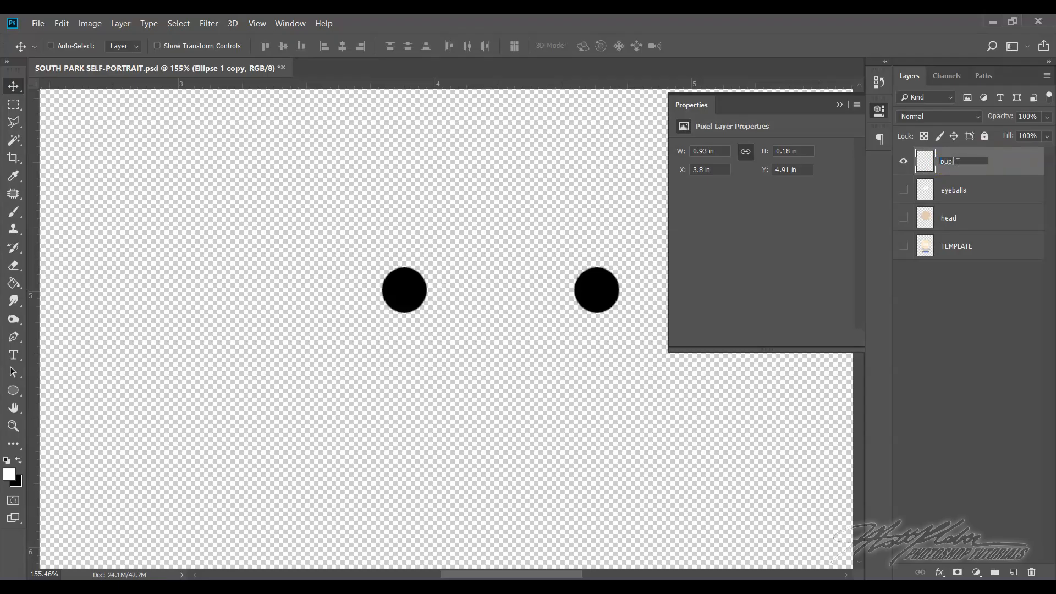
pyautogui.click(997, 164)
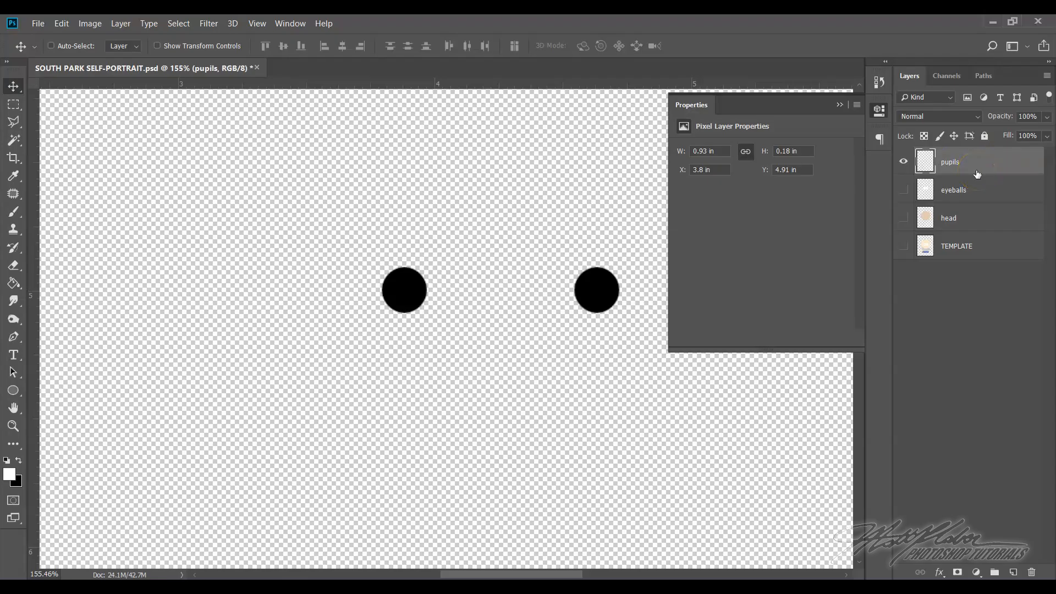
# Show the eyeballs layer beneath the pupils, toggle the pupils' visibility to check them, and collapse the layer properties
pyautogui.click(903, 190)
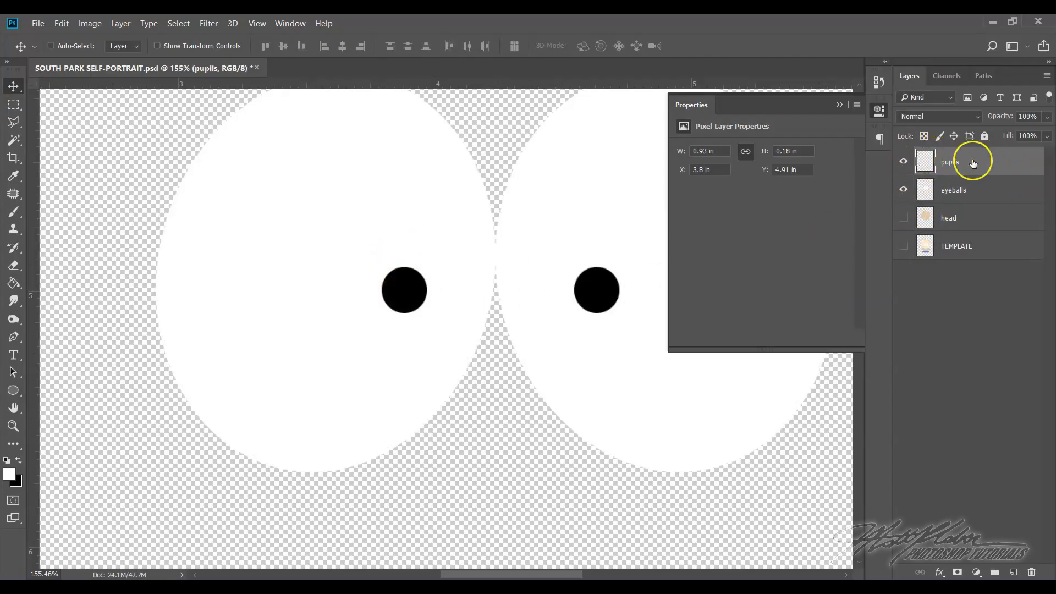
pyautogui.click(901, 161)
pyautogui.click(901, 161)
pyautogui.click(839, 106)
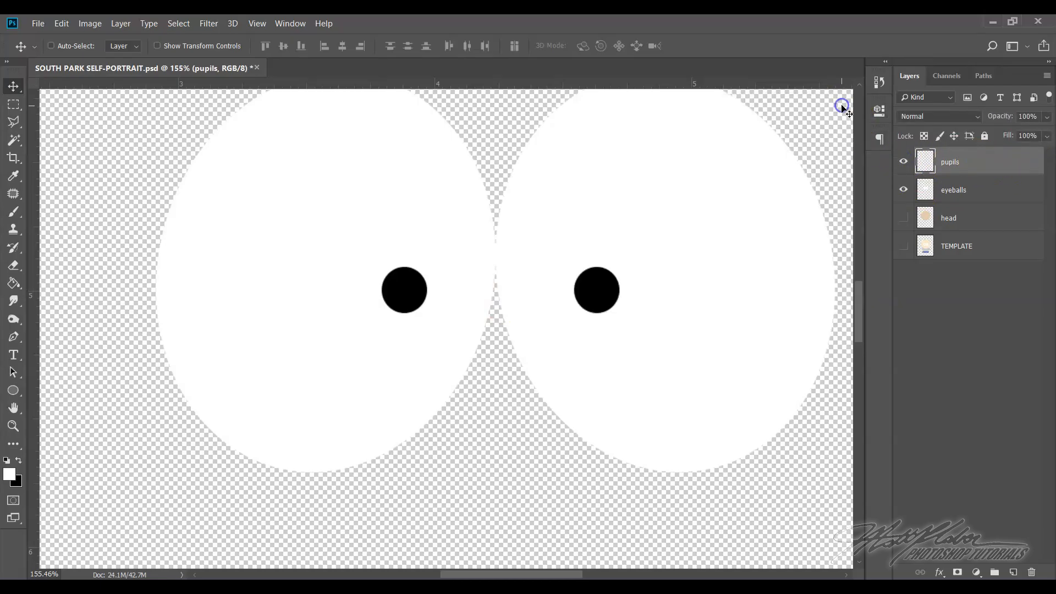
# Add a Stroke layer style to the pupils layer, keeping the pupil visible beside the style settings
pyautogui.rightClick(985, 163)
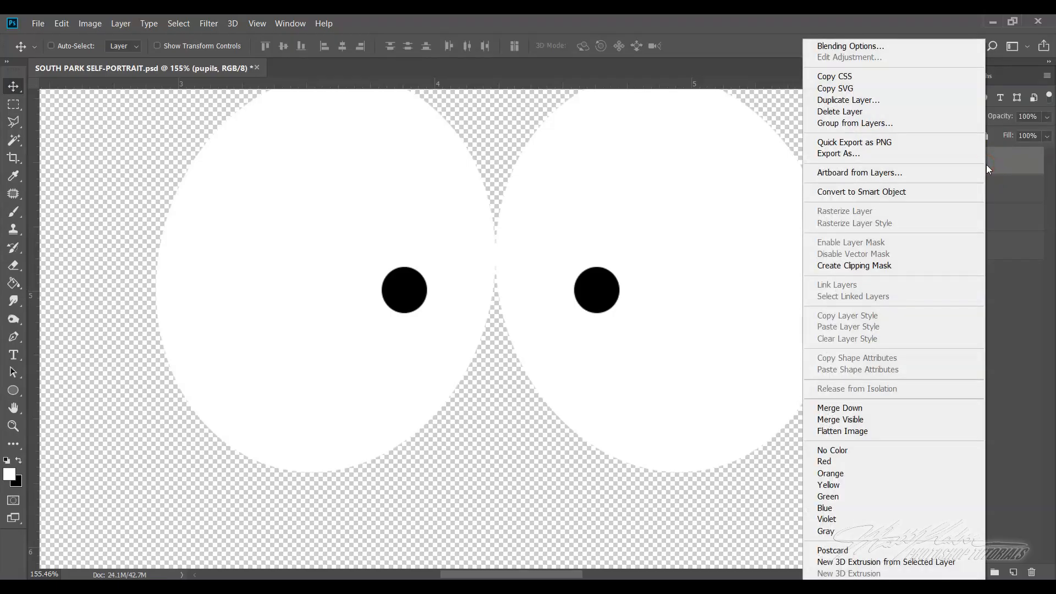
pyautogui.click(889, 49)
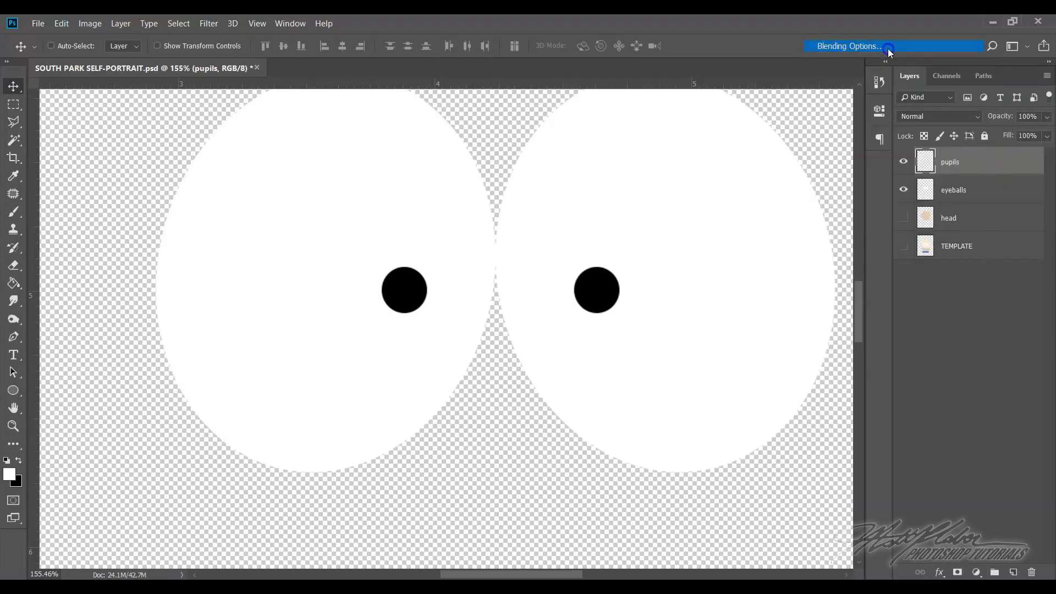
pyautogui.moveTo(740, 172); pyautogui.dragTo(508, 132)
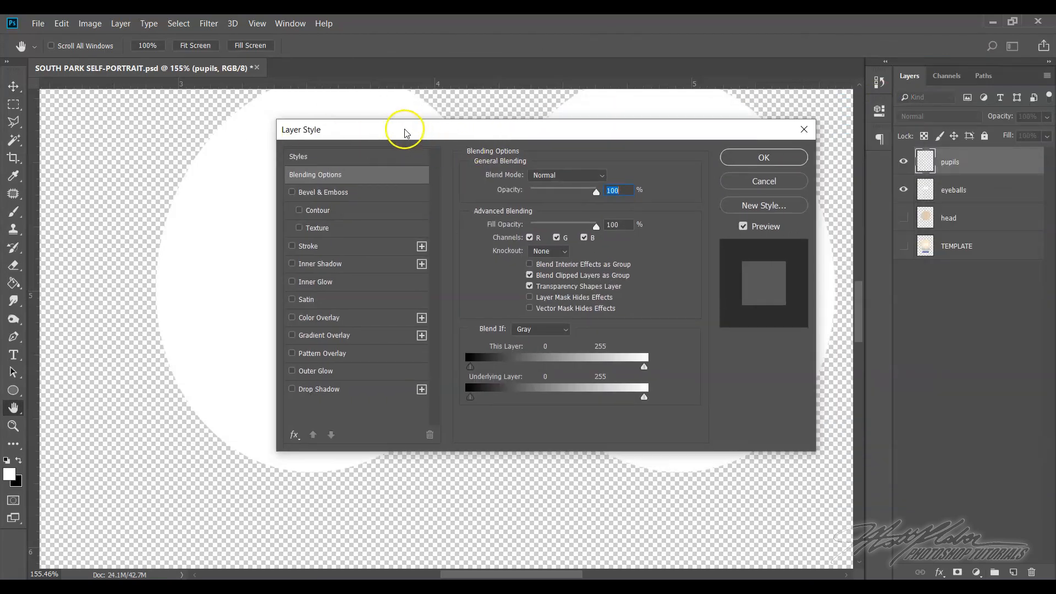
pyautogui.moveTo(347, 132); pyautogui.dragTo(530, 162)
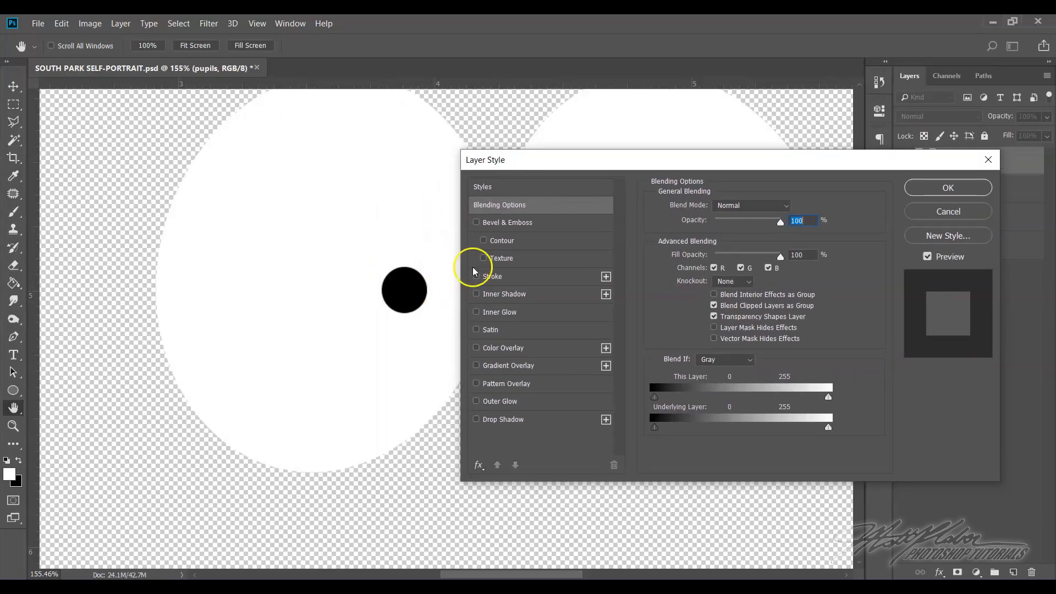
pyautogui.click(500, 280)
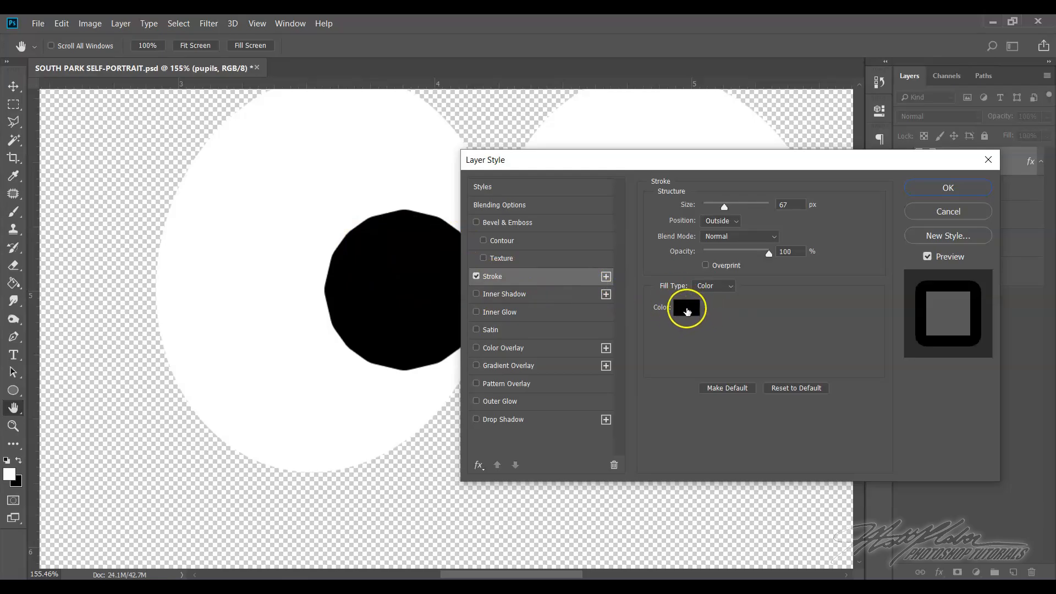
# Try brownish and blue stroke colours for the pupils, and set the stroke to a muted teal, about #3f8381
pyautogui.click(688, 312)
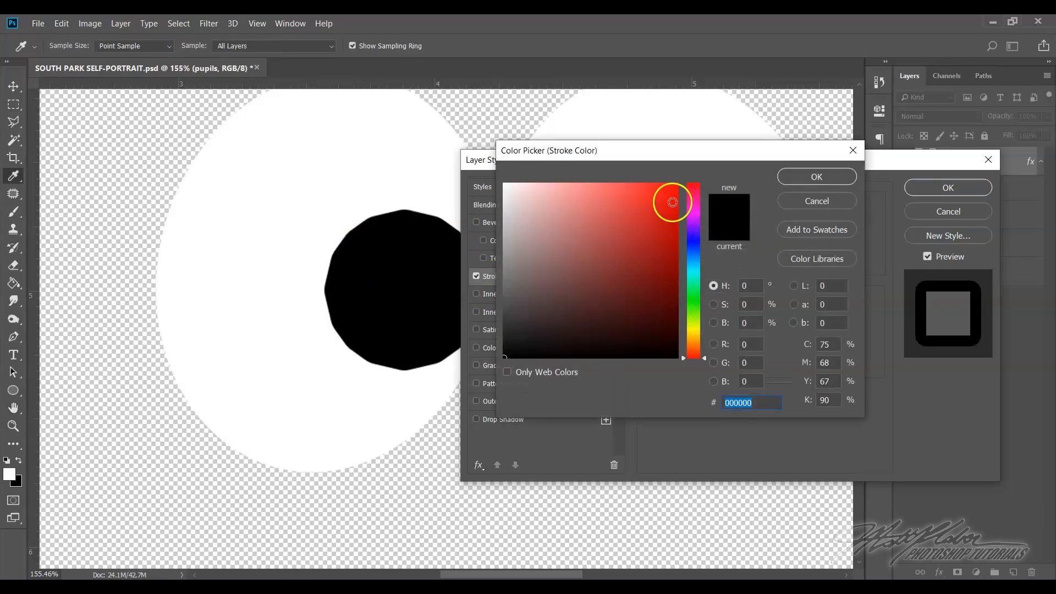
pyautogui.moveTo(667, 153); pyautogui.dragTo(690, 163)
pyautogui.moveTo(615, 299); pyautogui.dragTo(575, 310)
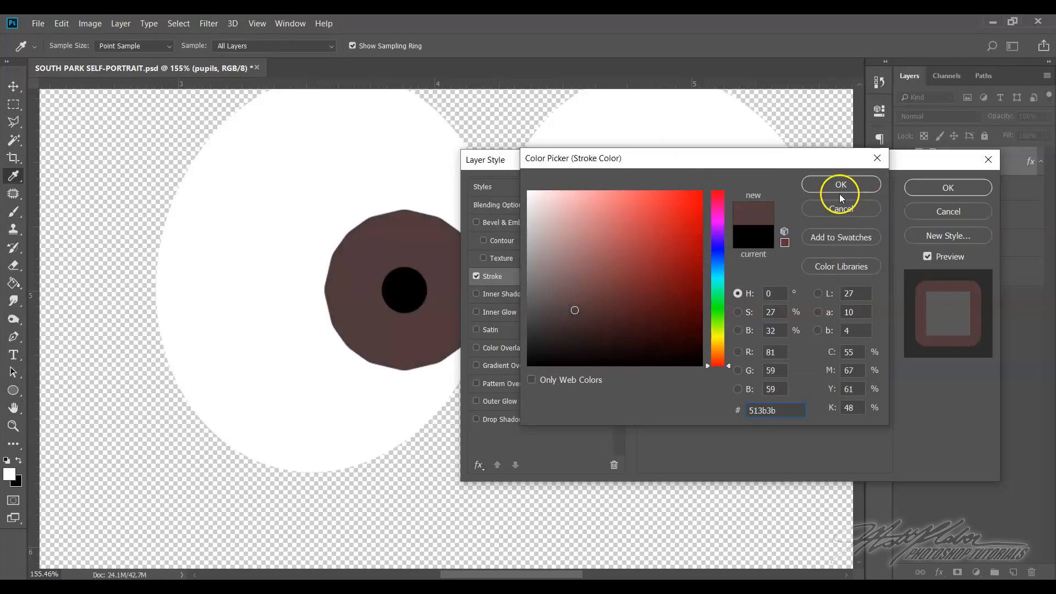
pyautogui.click(717, 272)
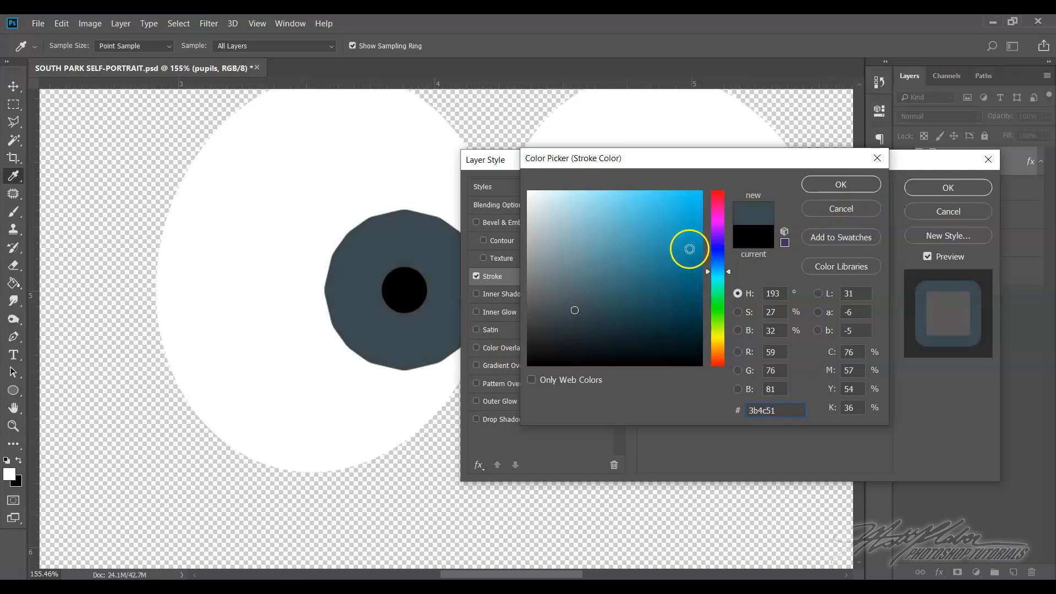
pyautogui.click(716, 263)
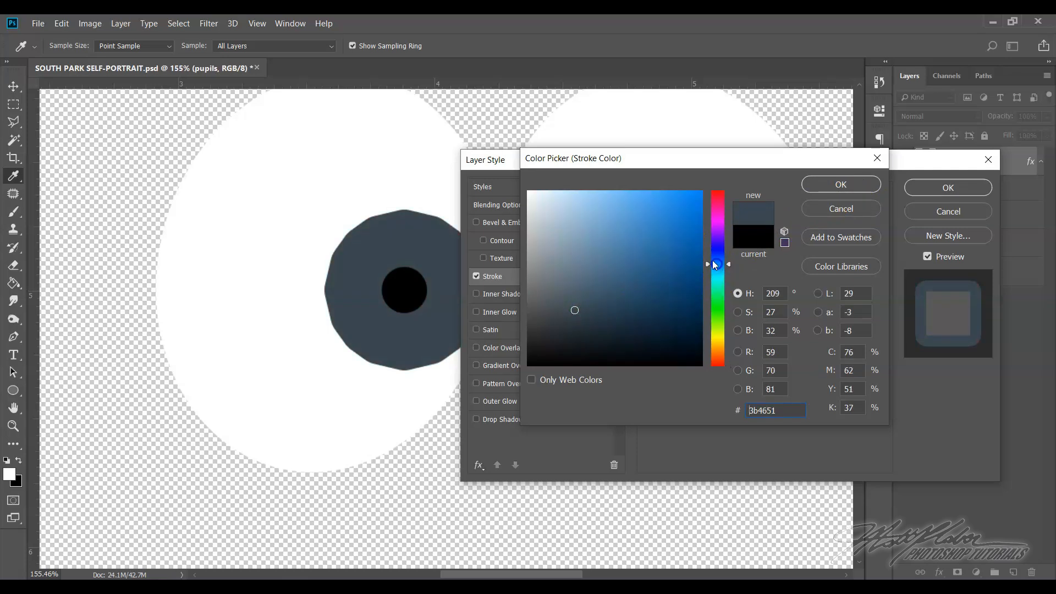
pyautogui.click(697, 259)
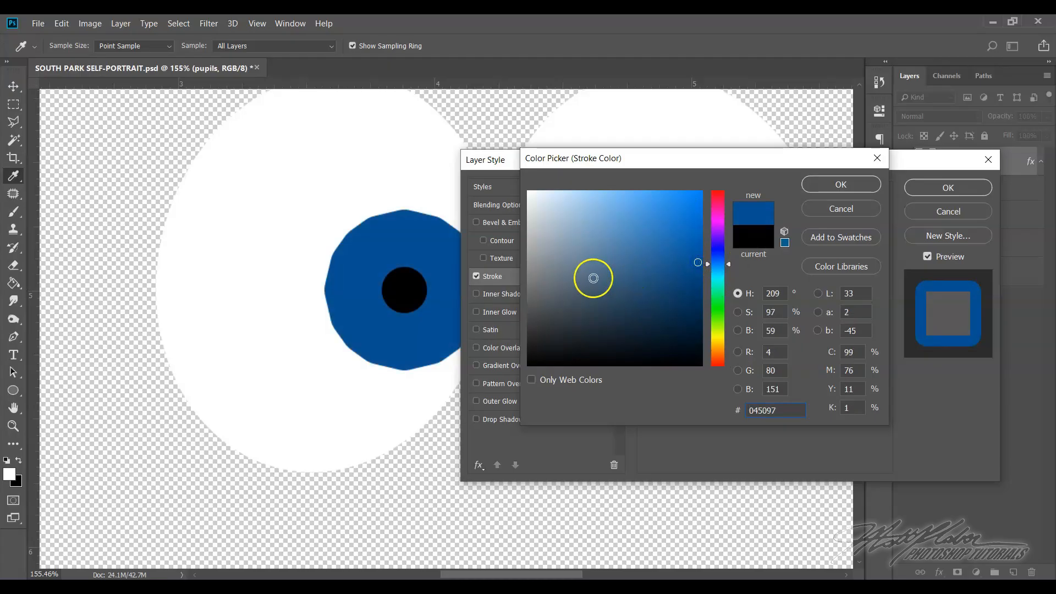
pyautogui.click(594, 285)
pyautogui.click(618, 276)
pyautogui.click(722, 279)
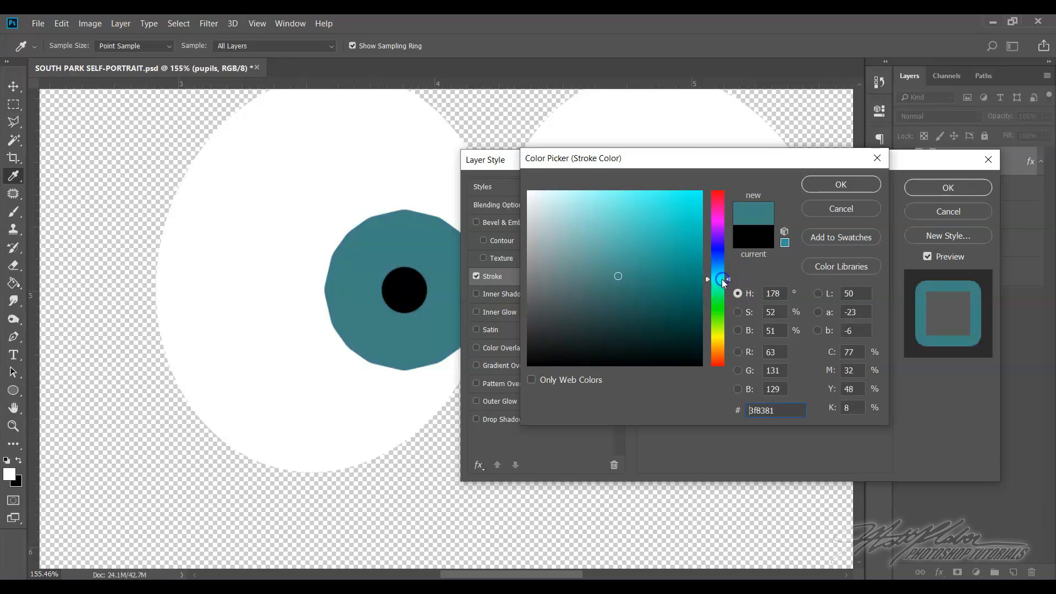
pyautogui.click(817, 186)
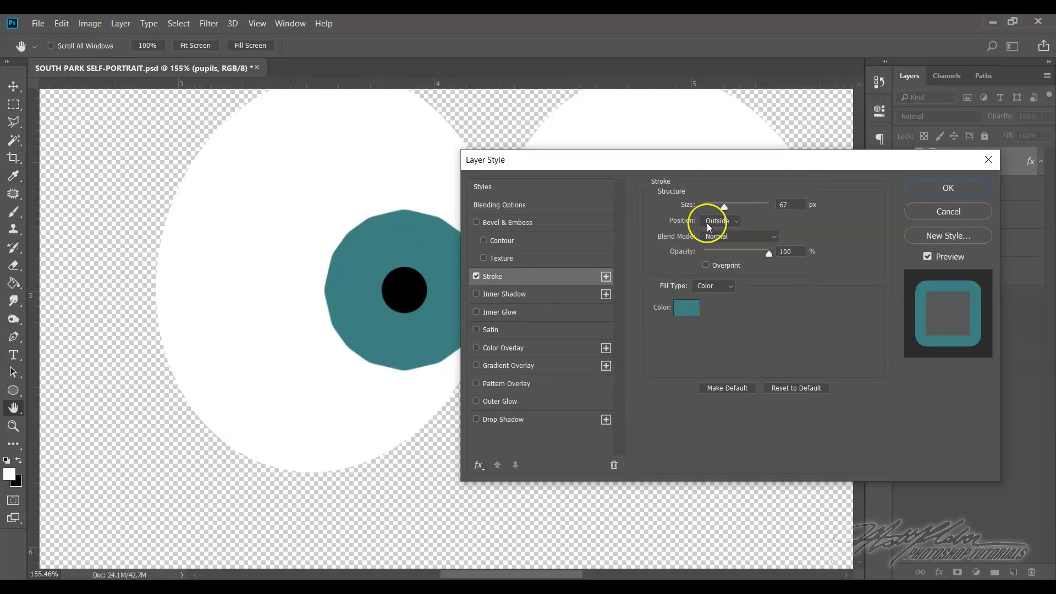
# Set the pupils' stroke size to 14 px and apply the layer style
pyautogui.moveTo(724, 209); pyautogui.dragTo(711, 211)
pyautogui.moveTo(646, 160); pyautogui.dragTo(610, 208)
pyautogui.press('Up')
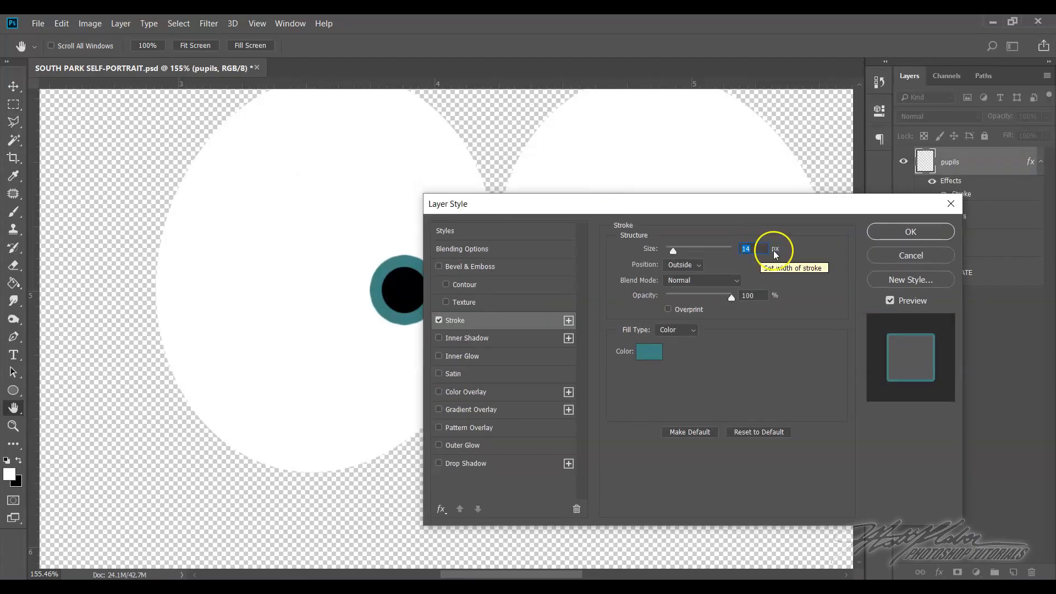
pyautogui.click(908, 231)
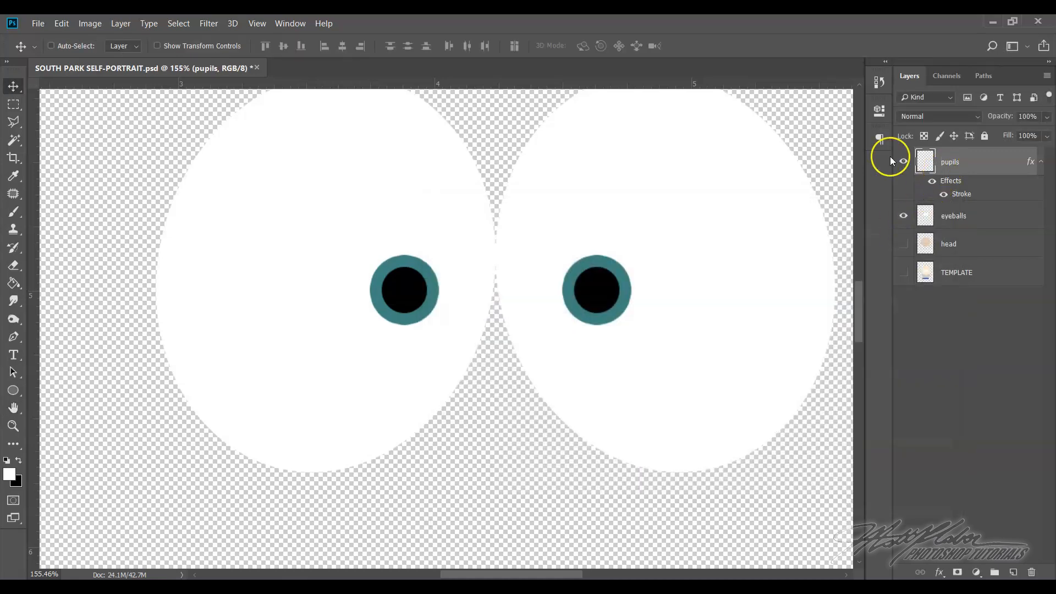
# Show the head layer behind the eyes and check the face on the full canvas and up close
pyautogui.click(903, 243)
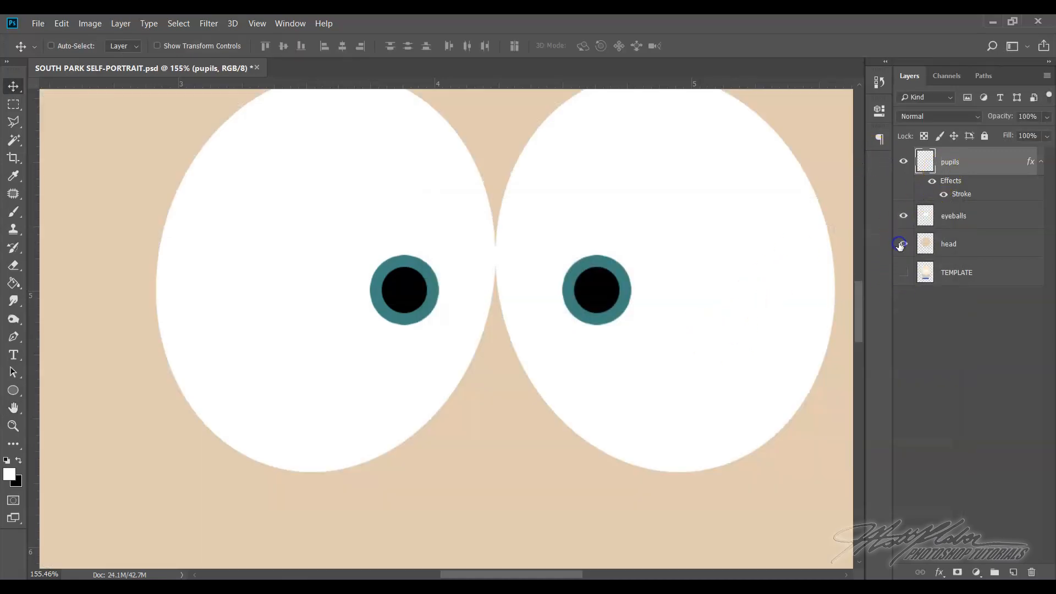
pyautogui.click(256, 28)
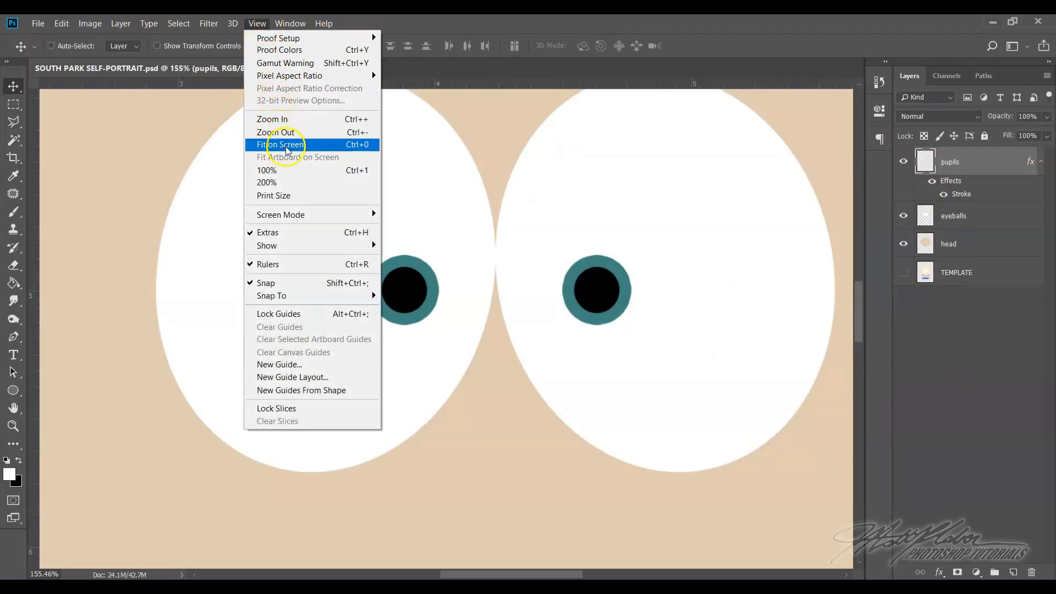
pyautogui.click(355, 146)
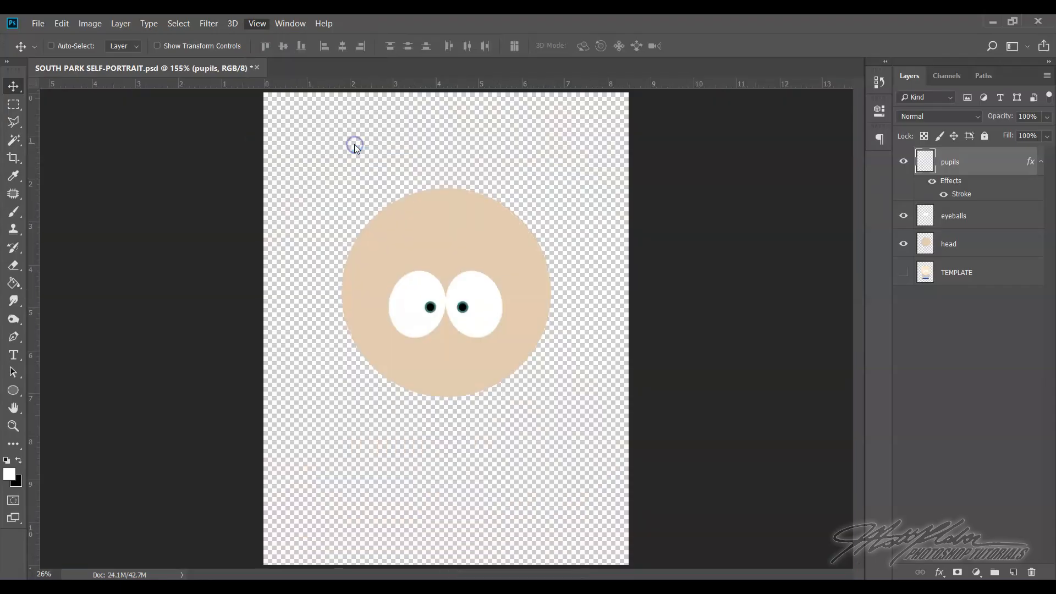
pyautogui.click(12, 429)
pyautogui.moveTo(462, 297); pyautogui.dragTo(504, 334)
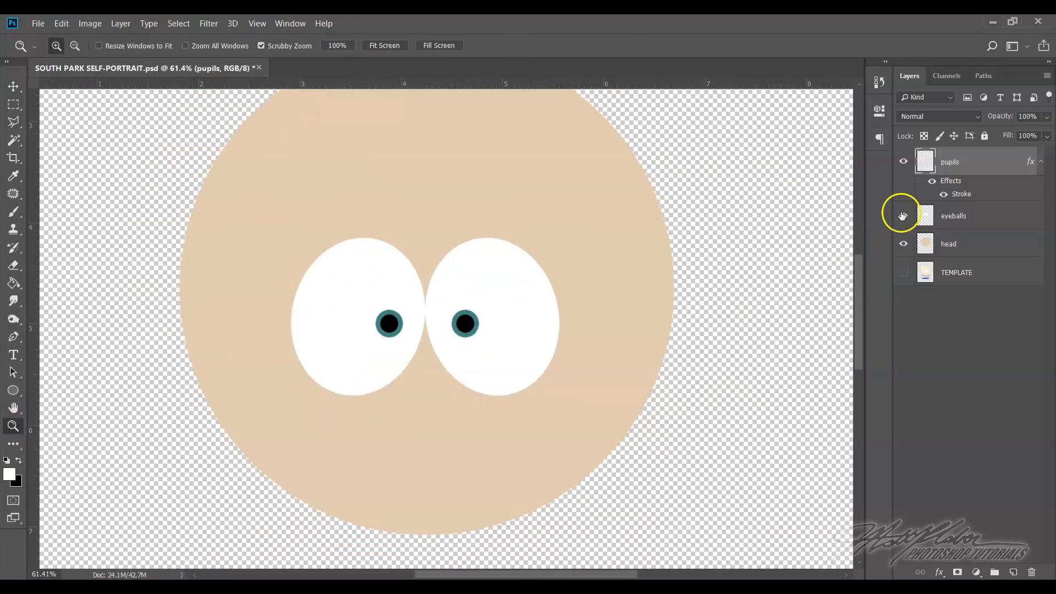
# Hide the pupils, eyeballs and head layers and show only the TEMPLATE layer
pyautogui.click(903, 245)
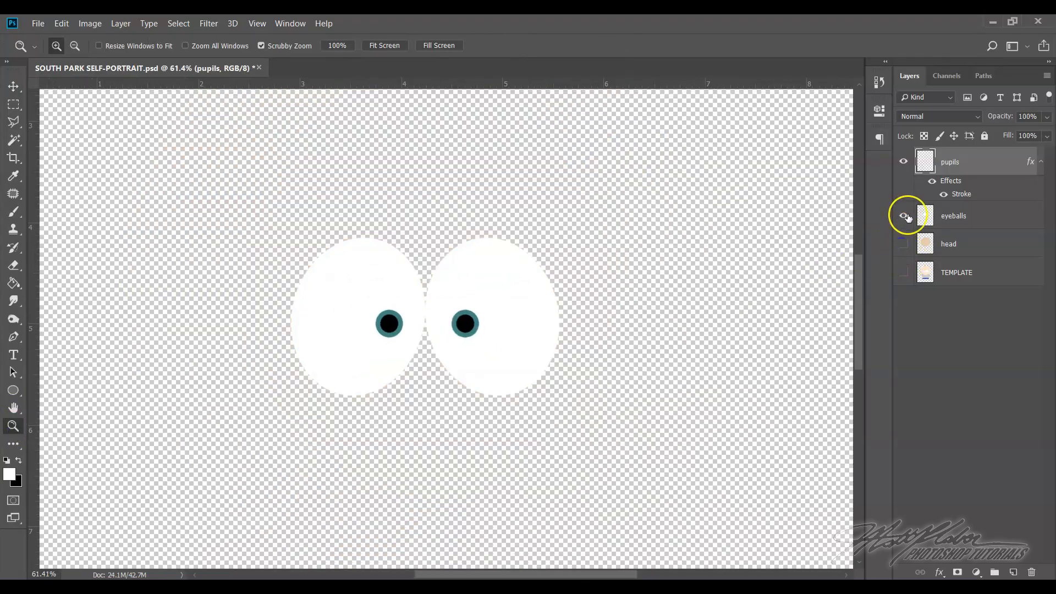
pyautogui.click(903, 216)
pyautogui.click(905, 270)
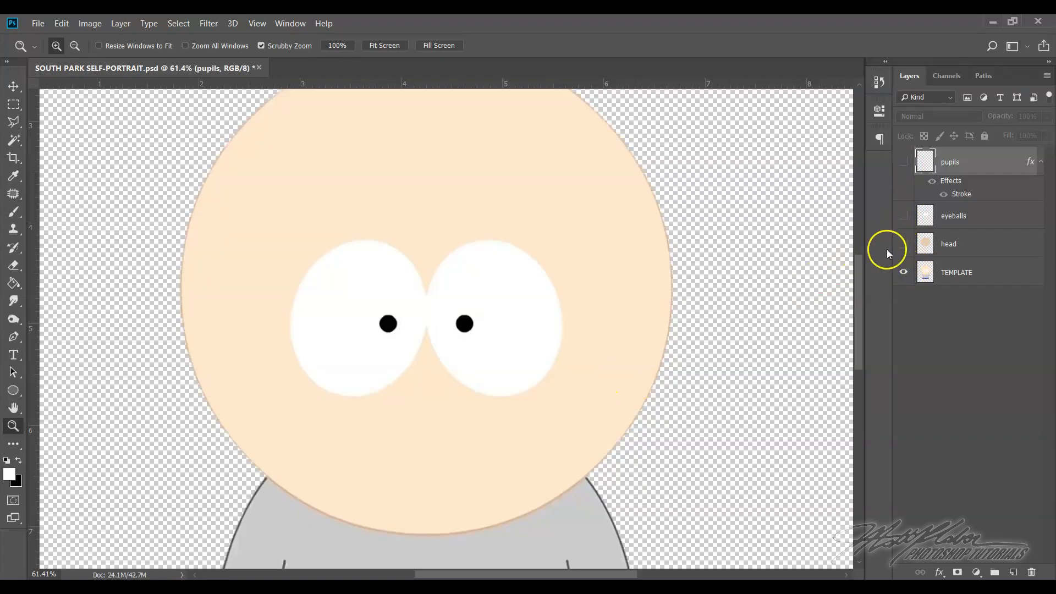
pyautogui.click(903, 244)
# Activate the Rectangle tool for tracing the template's shirt
pyautogui.moveTo(860, 315); pyautogui.dragTo(866, 399)
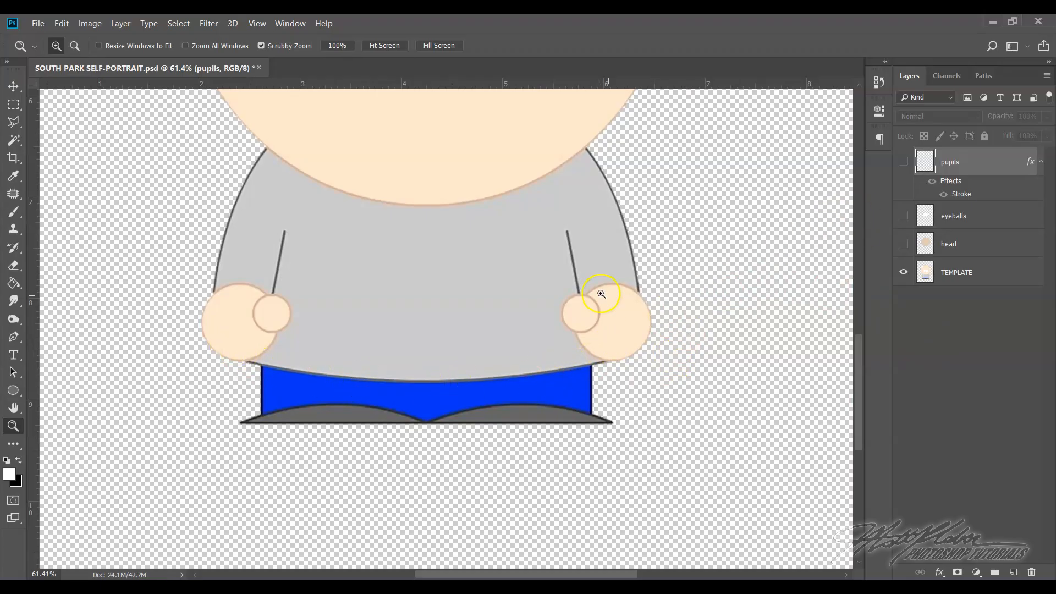
pyautogui.scroll(5, 418, 190)
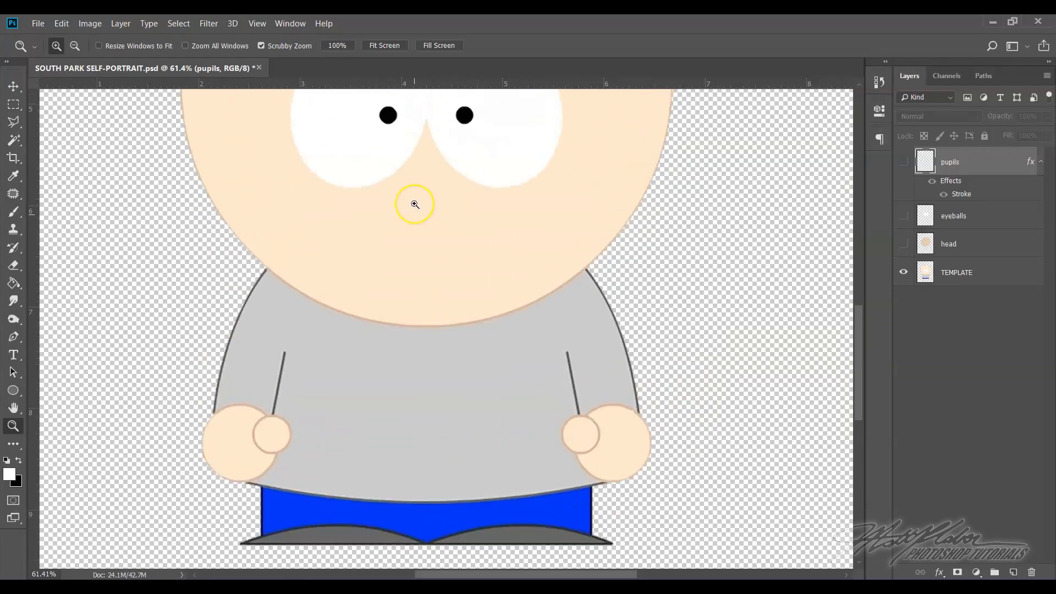
pyautogui.scroll(6, 415, 204)
pyautogui.scroll(-5, 415, 204)
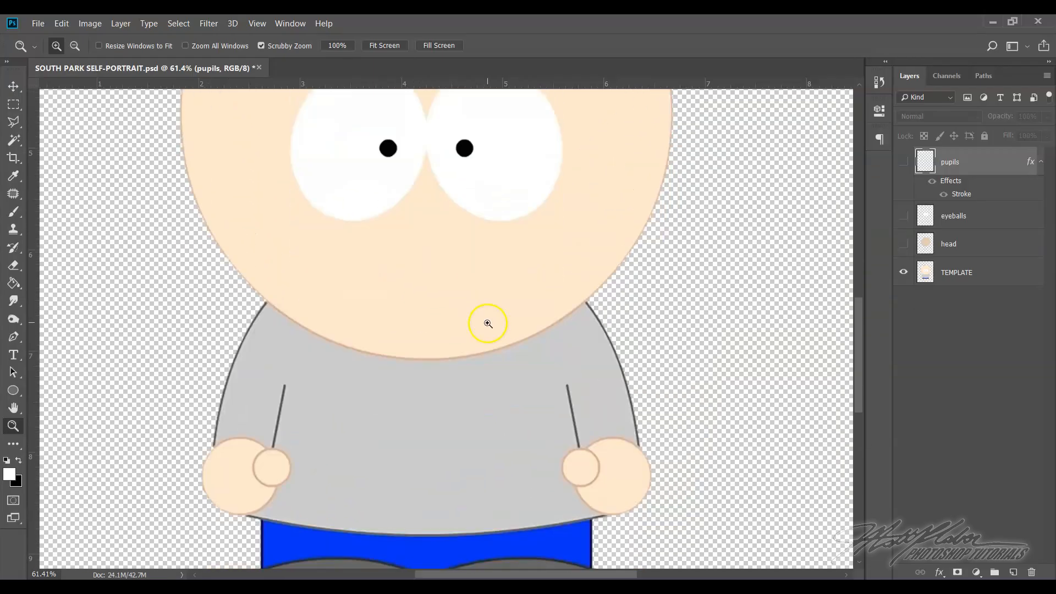
pyautogui.scroll(-4, 488, 324)
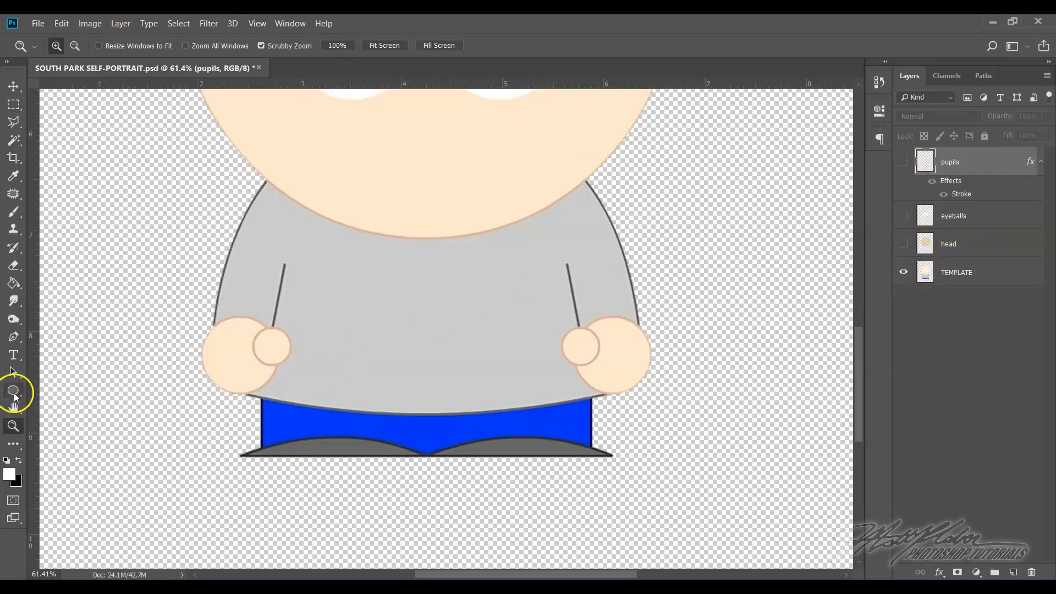
pyautogui.rightClick(13, 391)
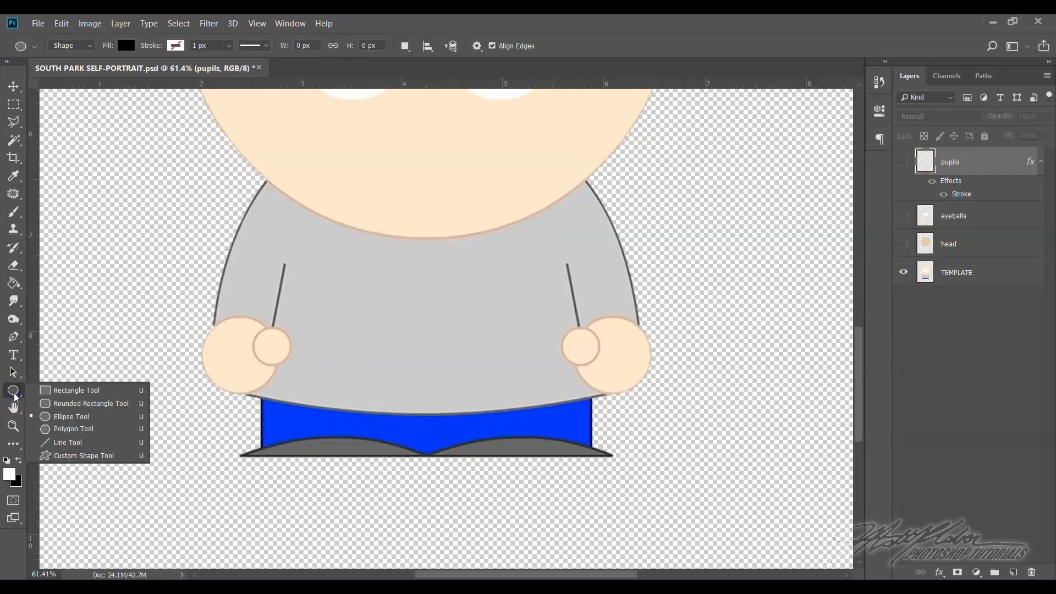
pyautogui.click(61, 390)
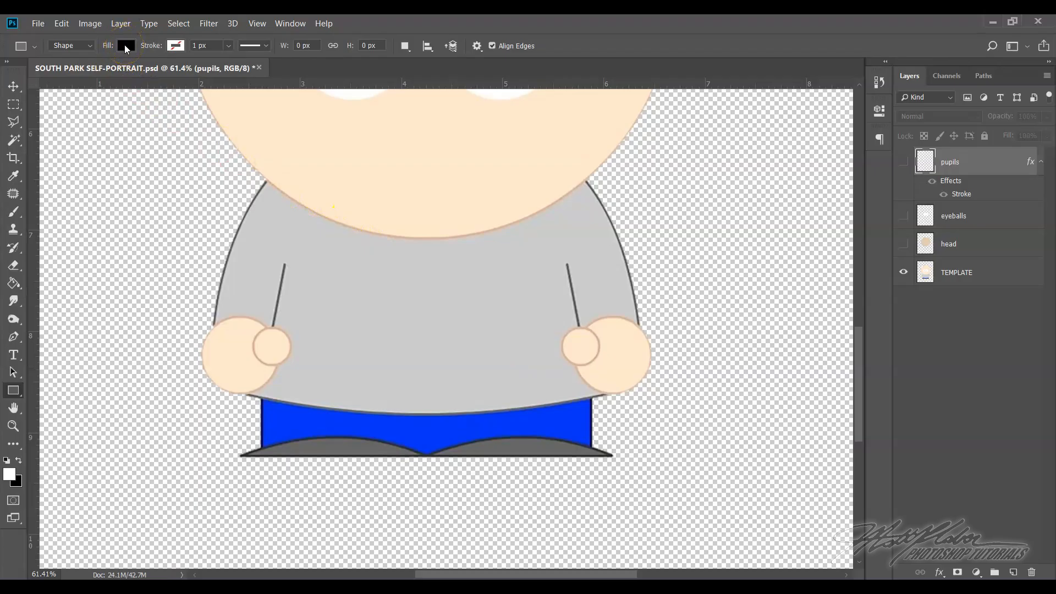
pyautogui.click(129, 42)
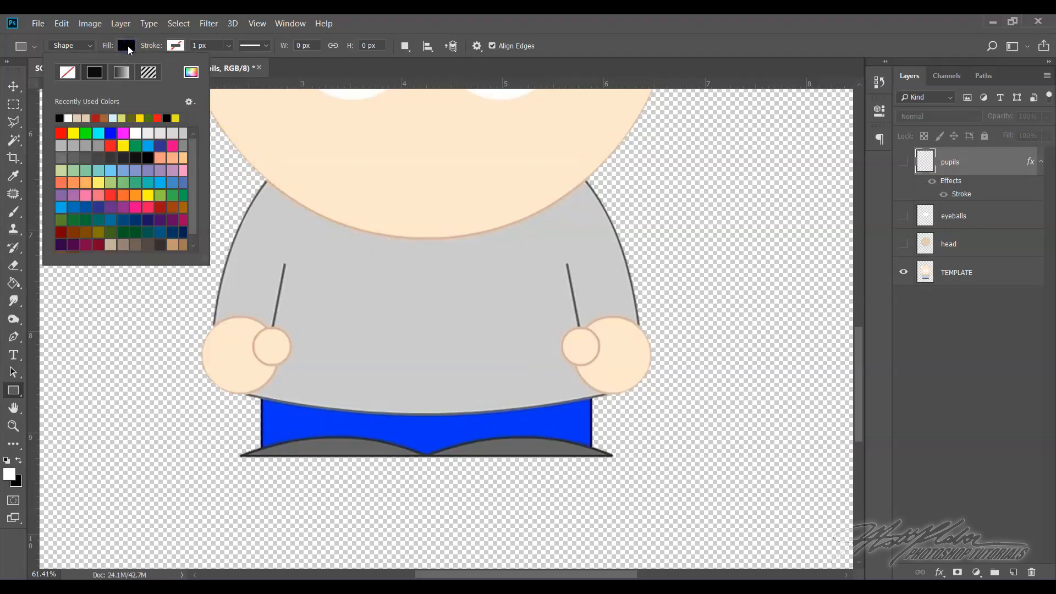
pyautogui.click(191, 73)
pyautogui.click(191, 72)
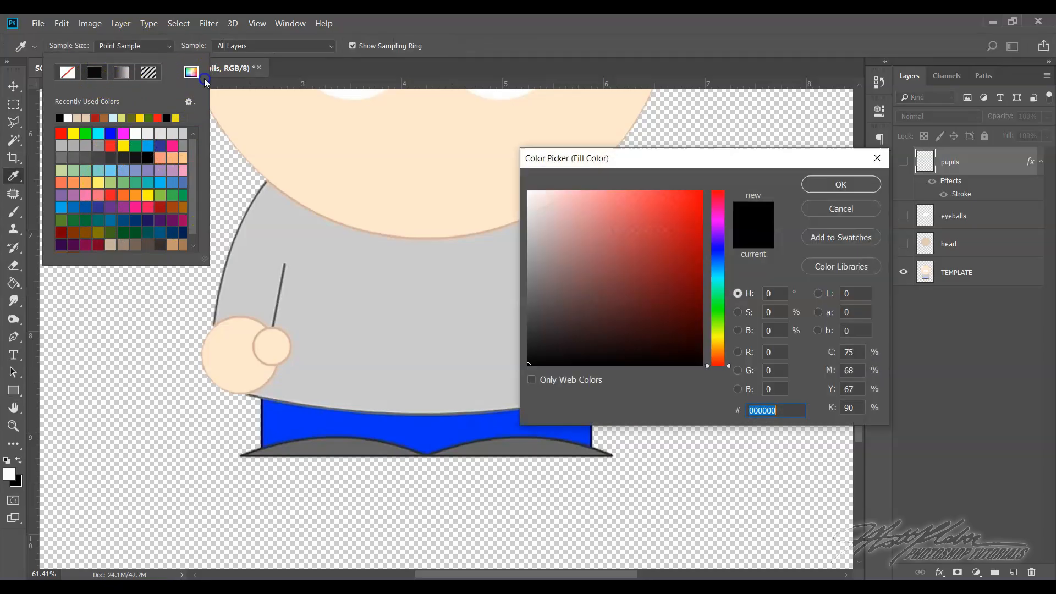
pyautogui.click(663, 257)
pyautogui.moveTo(715, 306); pyautogui.dragTo(715, 240)
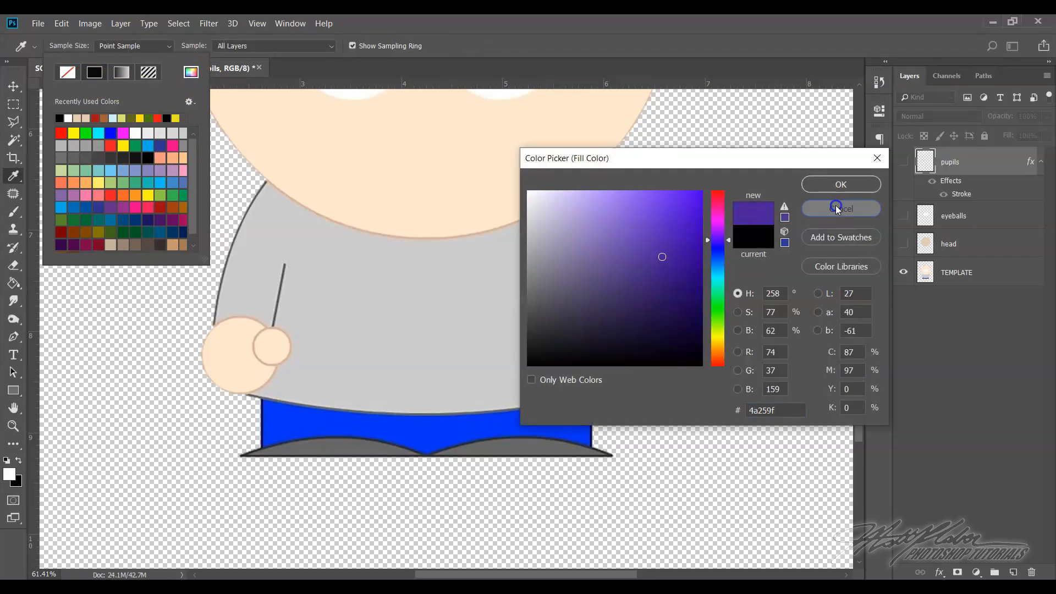
pyautogui.click(836, 209)
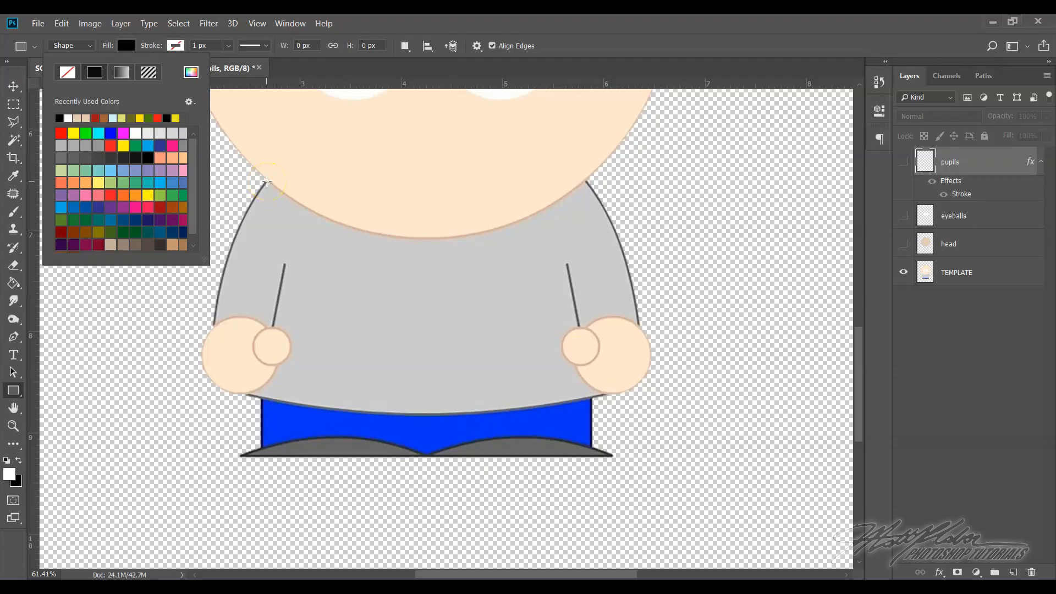
# Draw a black rectangle about 957 by 638 px over the middle of the template's shirt and rasterize its layer
pyautogui.click(266, 181)
pyautogui.moveTo(267, 181); pyautogui.dragTo(265, 395)
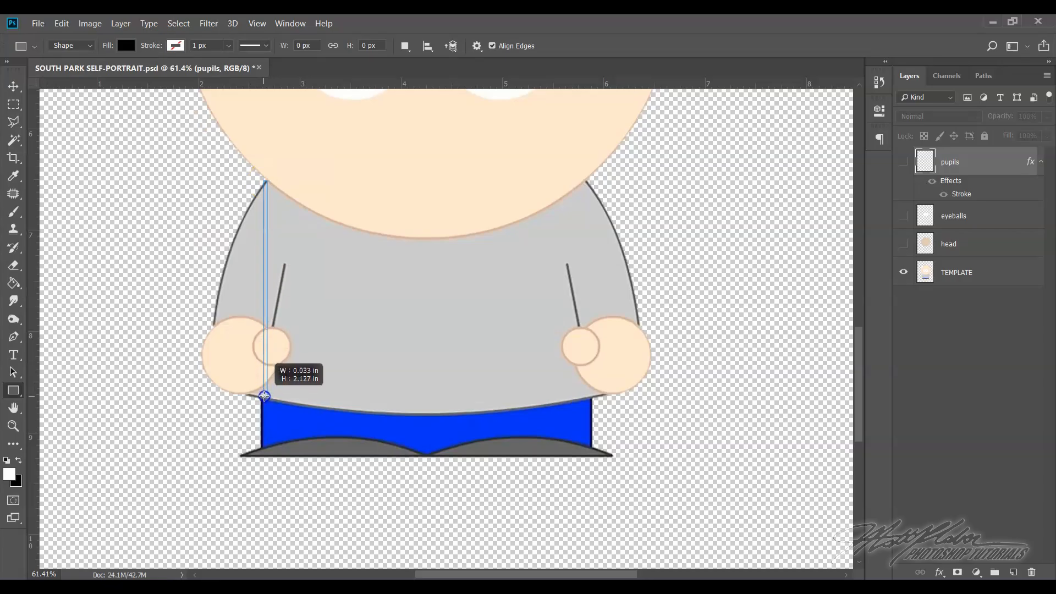
pyautogui.moveTo(264, 396); pyautogui.dragTo(589, 396)
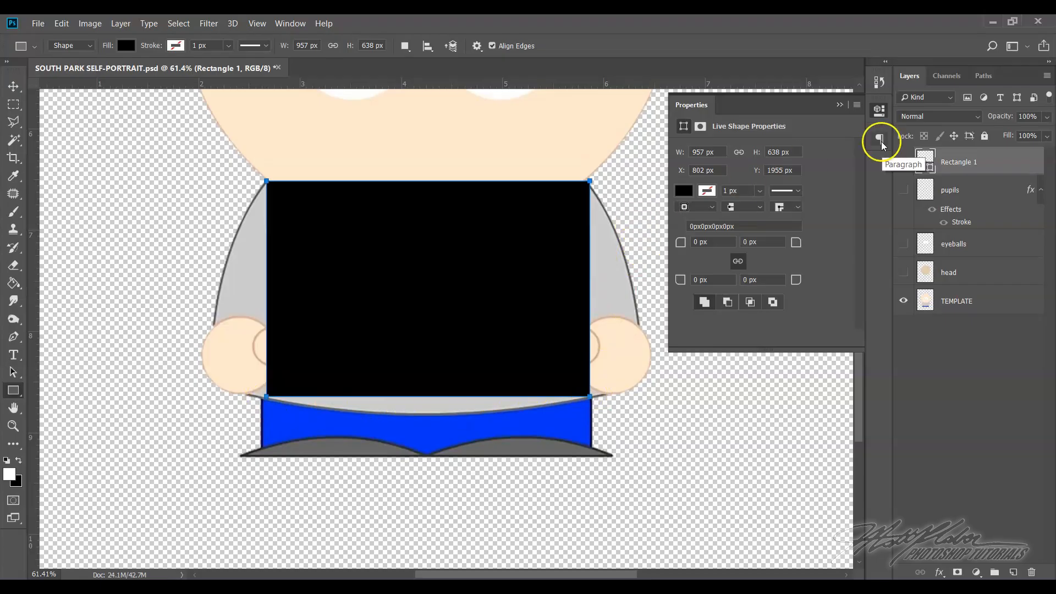
pyautogui.click(984, 165)
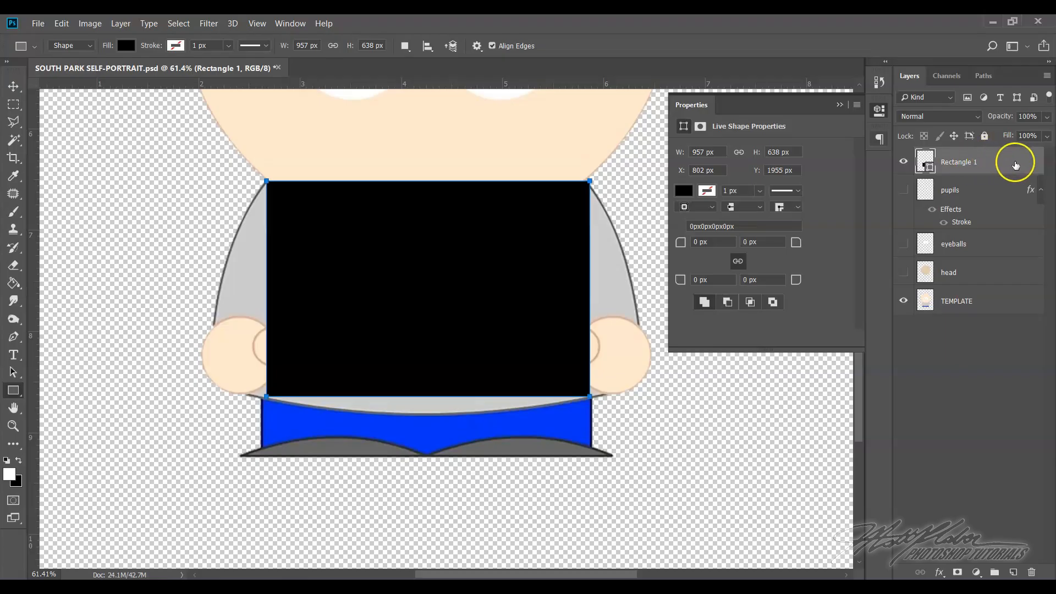
pyautogui.rightClick(994, 164)
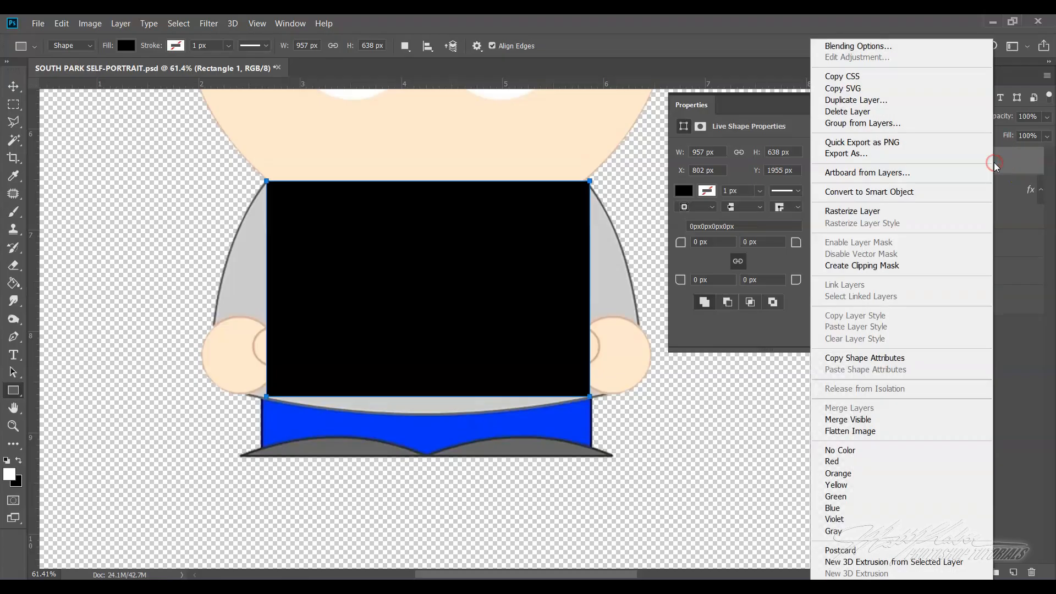
pyautogui.click(894, 211)
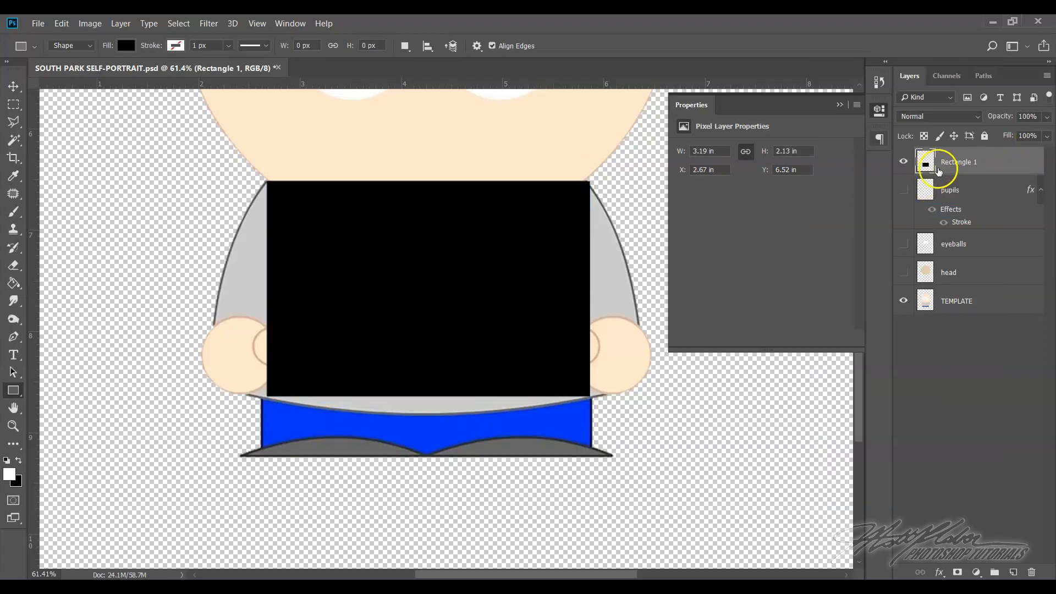
# Start a Warp transform on the rasterized shirt rectangle
pyautogui.click(63, 24)
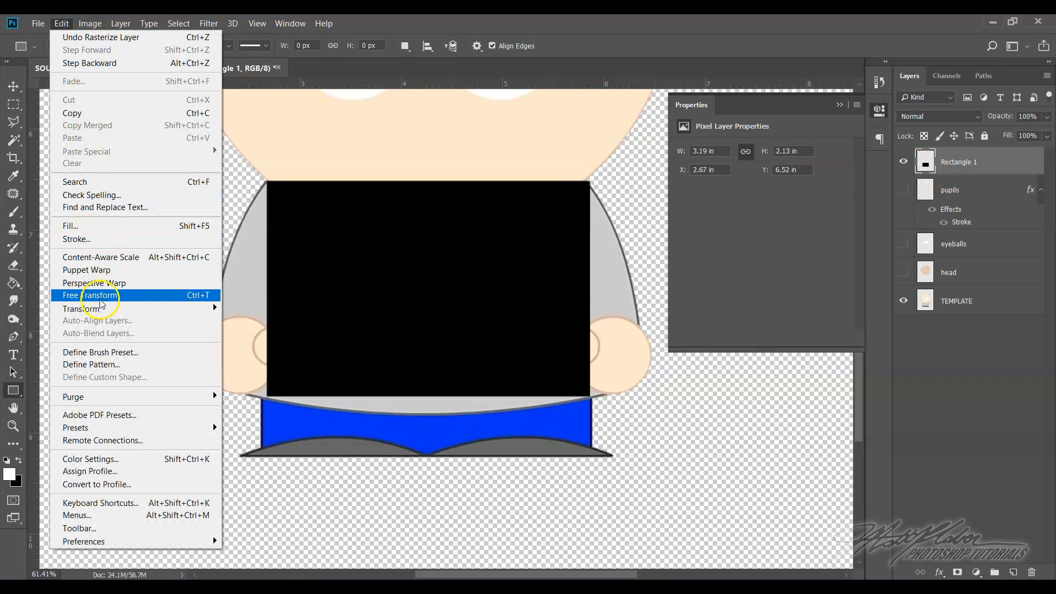
pyautogui.moveTo(102, 311)
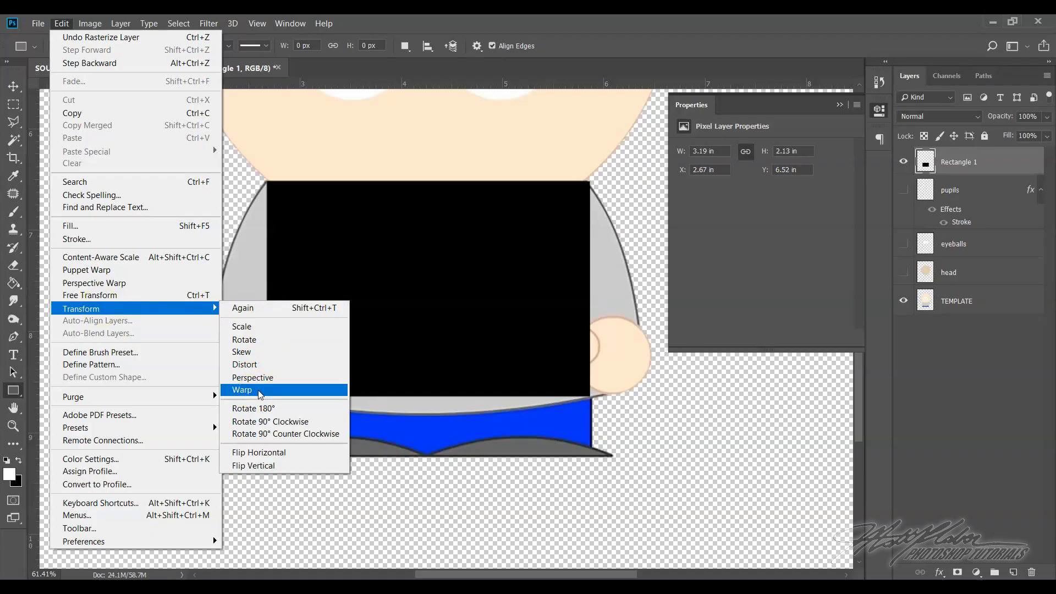
pyautogui.click(144, 296)
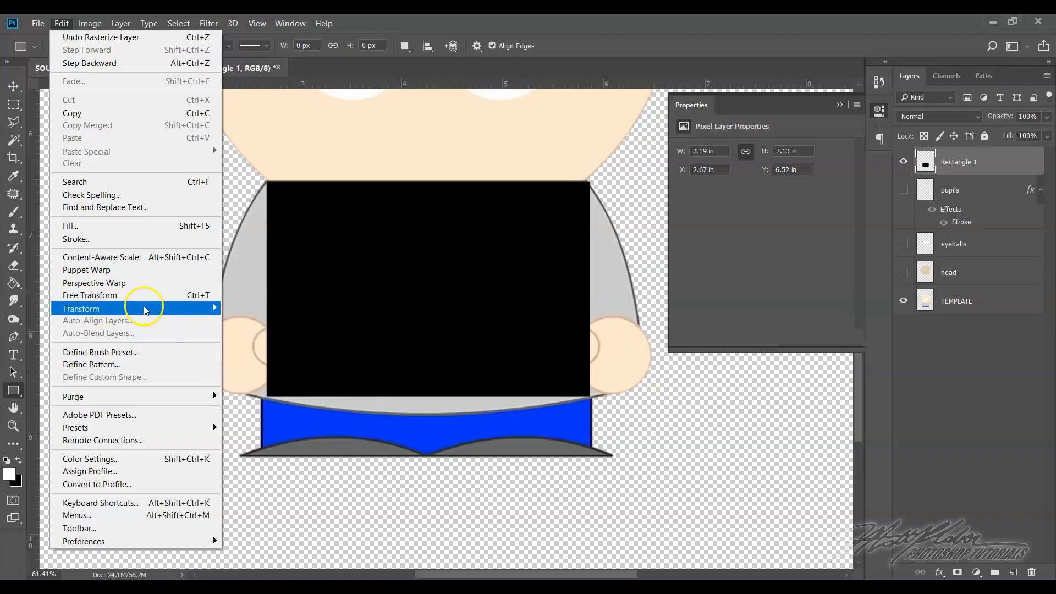
pyautogui.moveTo(142, 305)
pyautogui.click(286, 390)
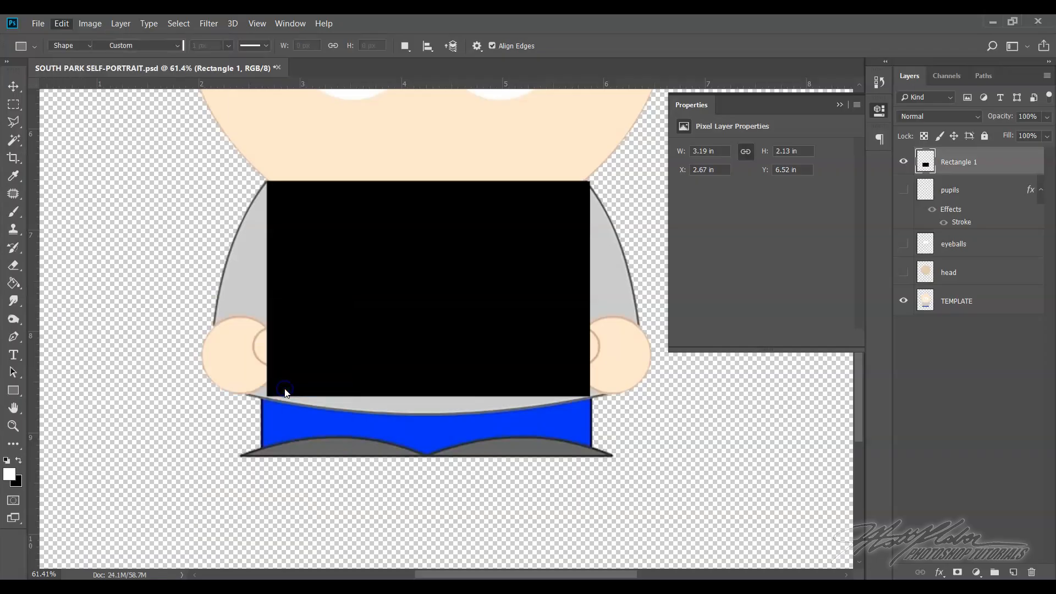
# Switch the shirt rectangle to Free Transform and back to Warp mode
pyautogui.click(61, 23)
pyautogui.click(109, 294)
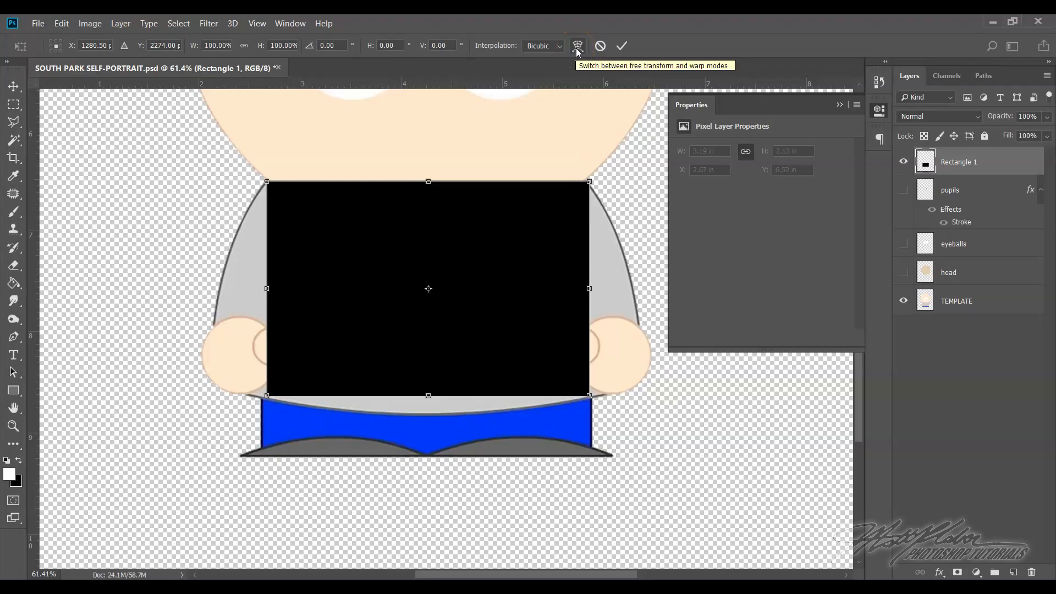
pyautogui.click(62, 23)
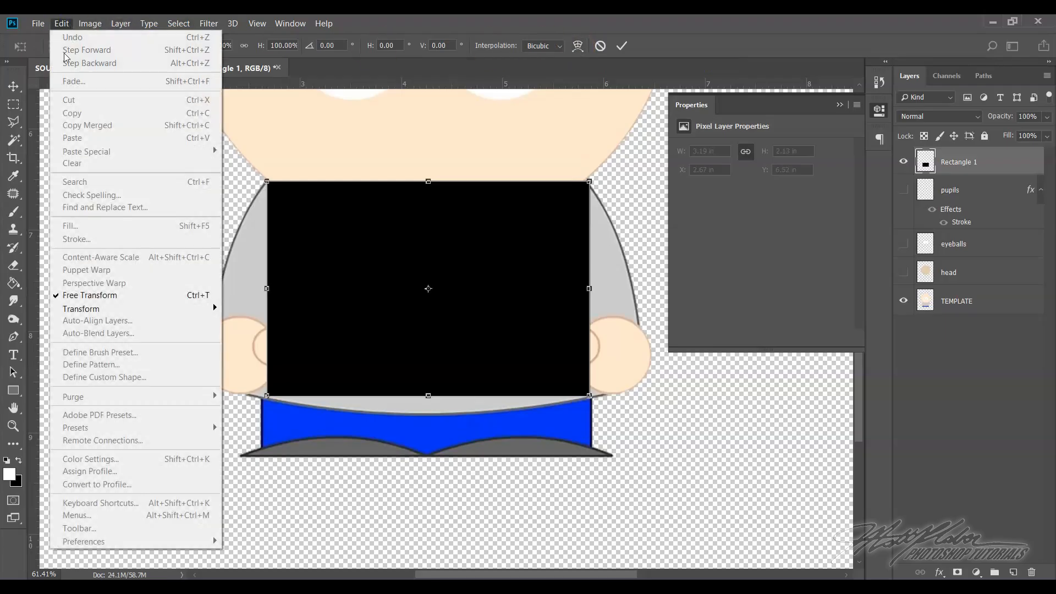
pyautogui.click(77, 295)
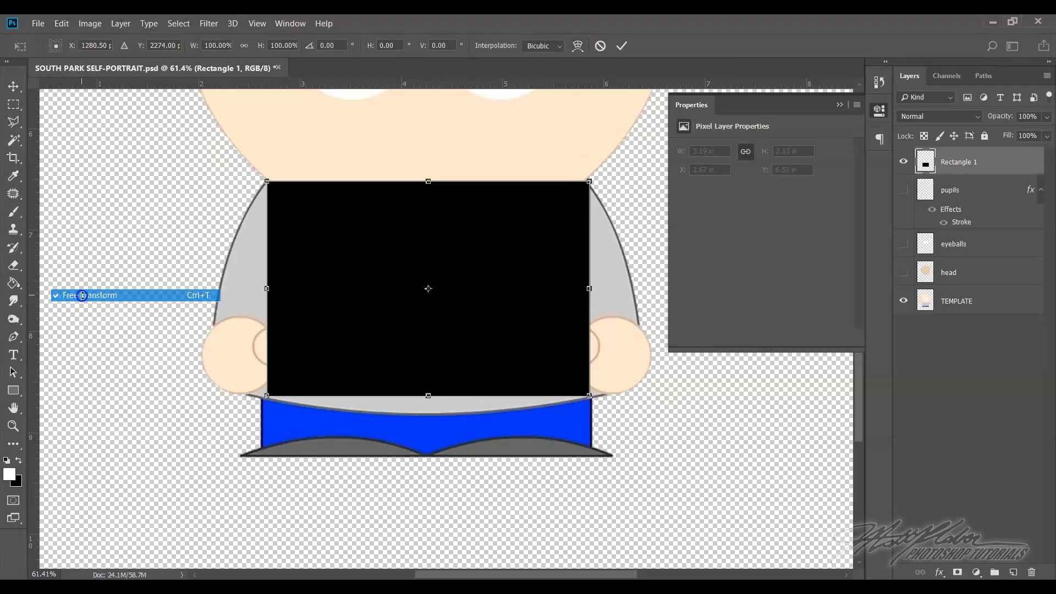
pyautogui.click(577, 48)
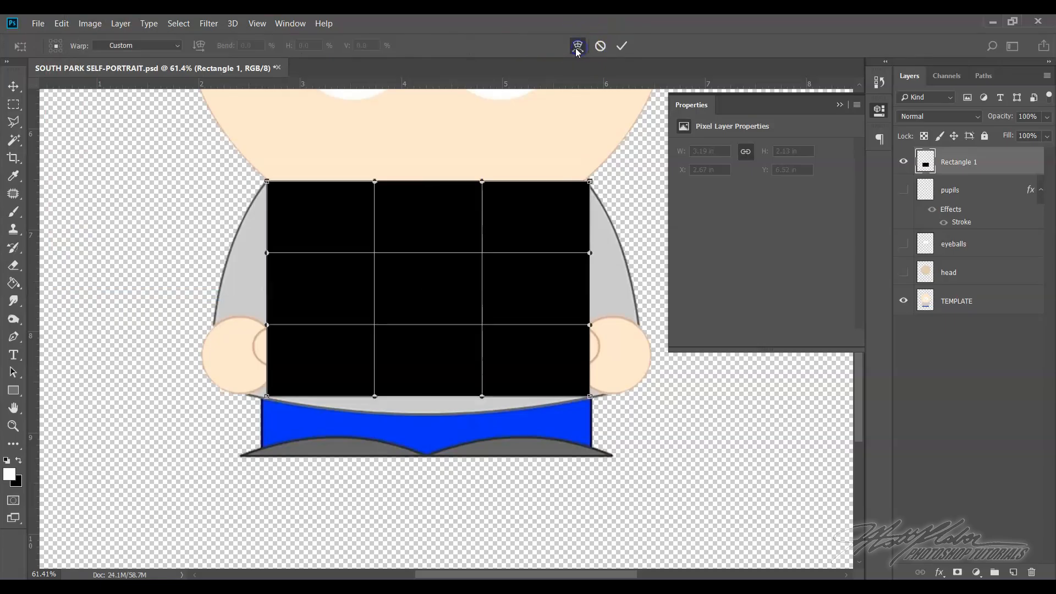
# Warp the shirt rectangle's two lower corners outward to the template's hem, making it about 3.6 in wide
pyautogui.click(62, 23)
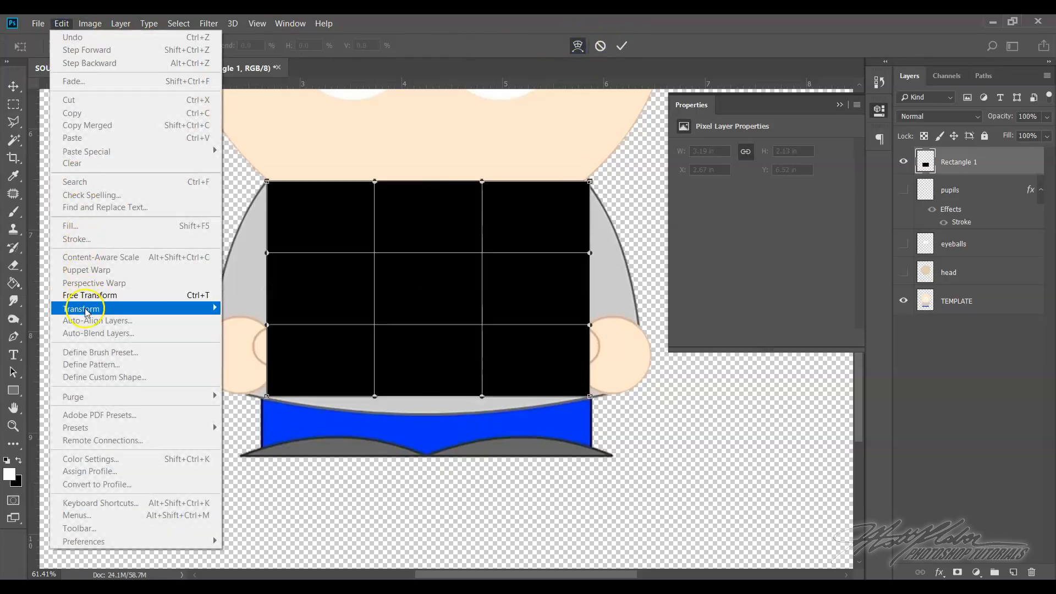
pyautogui.moveTo(85, 309)
pyautogui.click(253, 388)
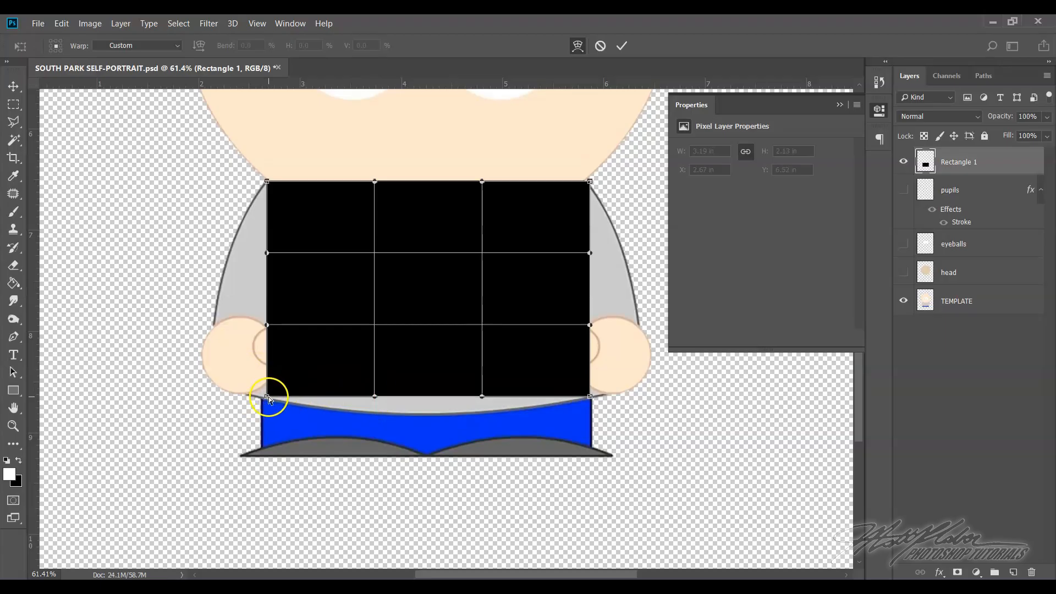
pyautogui.moveTo(266, 396); pyautogui.dragTo(245, 397)
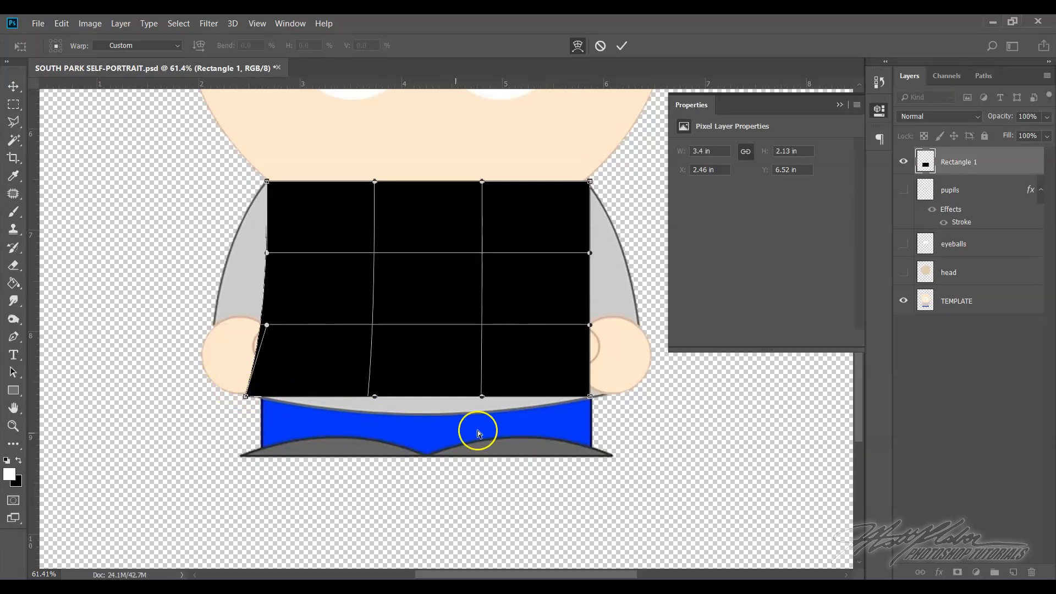
pyautogui.moveTo(589, 396); pyautogui.dragTo(610, 396)
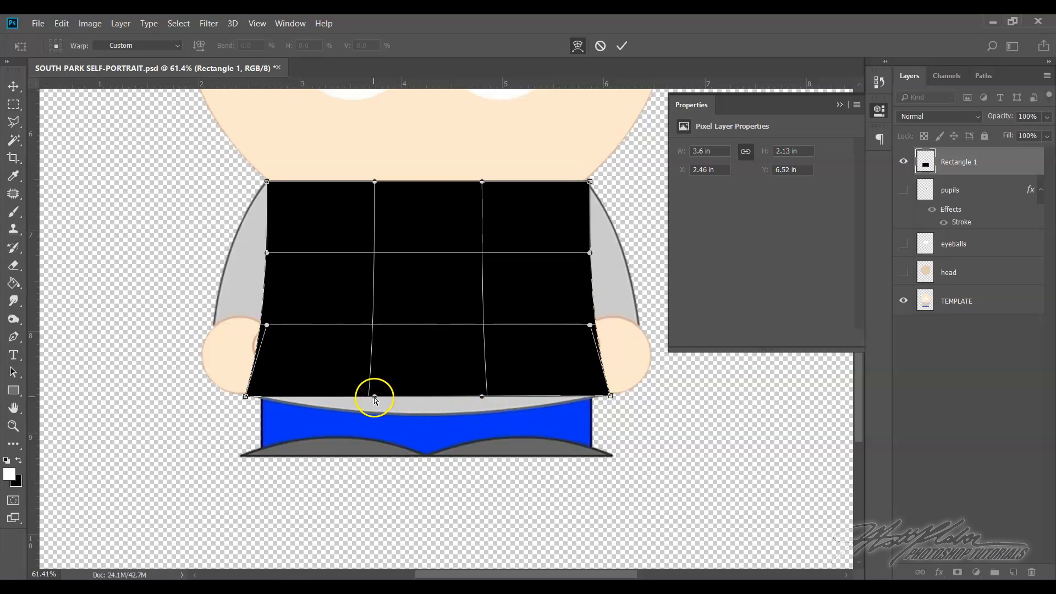
# Bow the shirt's bottom edge downward with the warp handles to follow the template's curved hem
pyautogui.moveTo(375, 397); pyautogui.dragTo(376, 418)
pyautogui.click(481, 398)
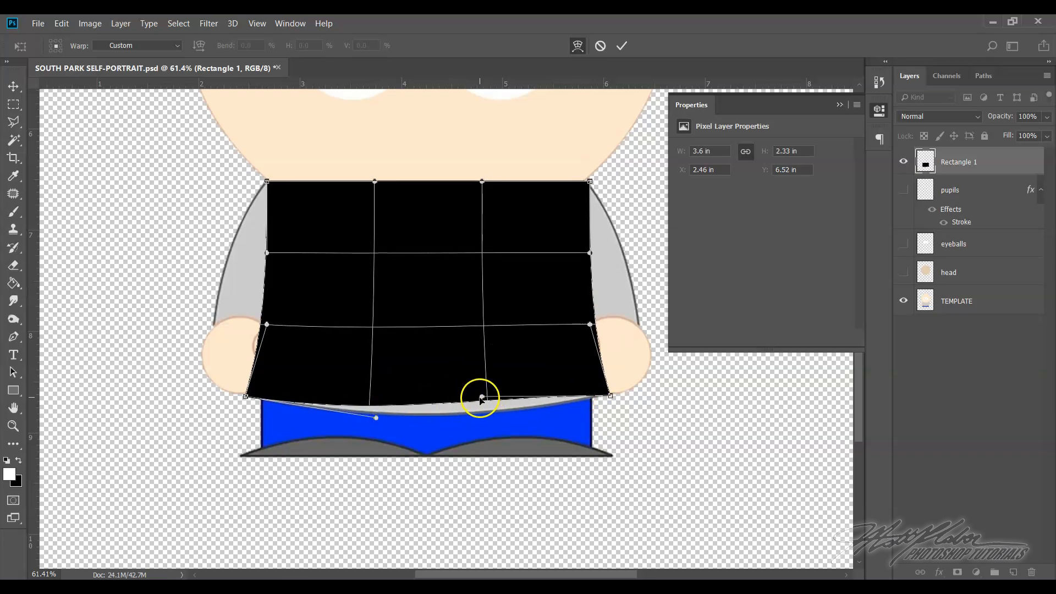
pyautogui.moveTo(480, 399); pyautogui.dragTo(482, 414)
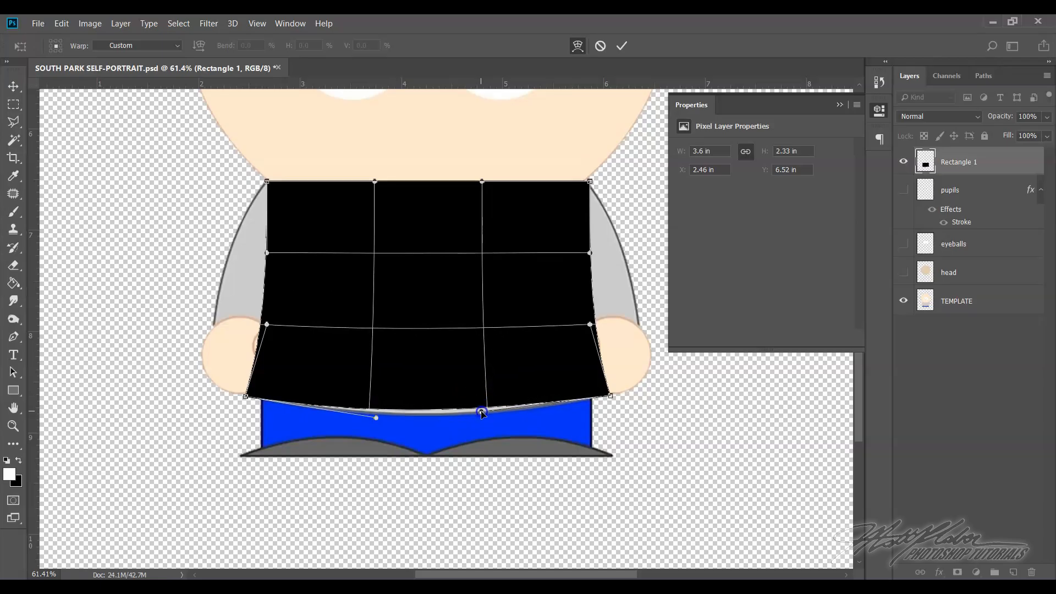
pyautogui.moveTo(376, 418); pyautogui.dragTo(376, 424)
pyautogui.click(427, 422)
pyautogui.moveTo(484, 412); pyautogui.dragTo(483, 420)
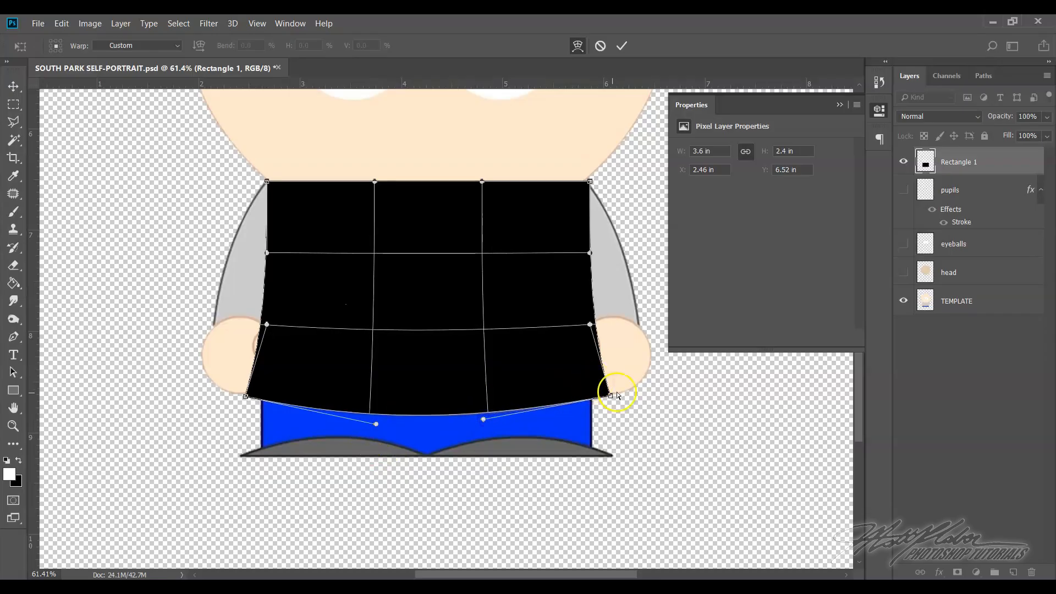
# Commit the shirt warp, draw a black sleeve rectangle about 197 by 391 px beside the figure, and rasterize its layer
pyautogui.press('u')
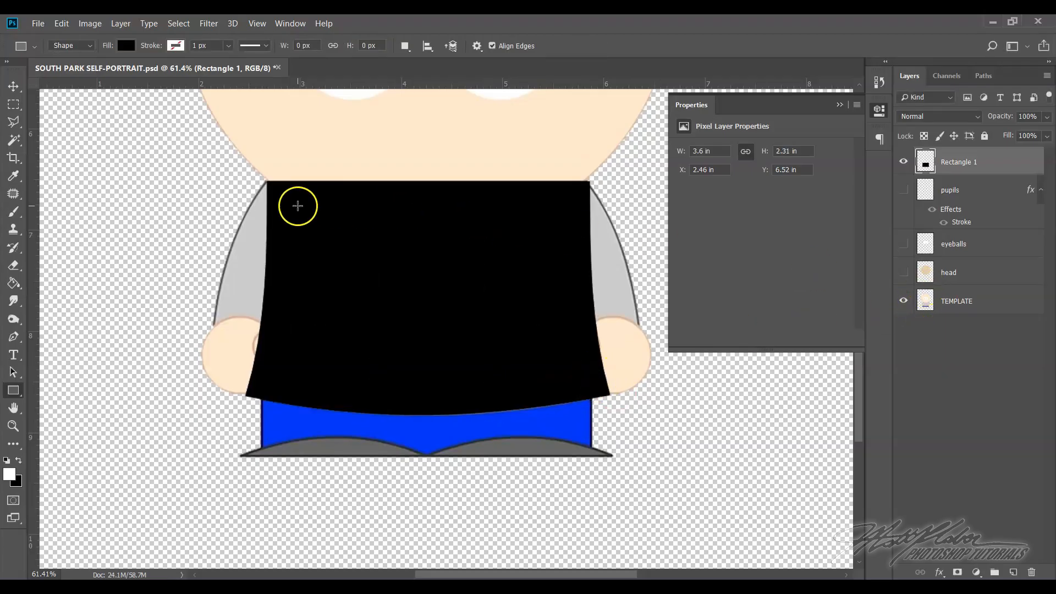
pyautogui.click(272, 220)
pyautogui.moveTo(101, 198); pyautogui.dragTo(168, 330)
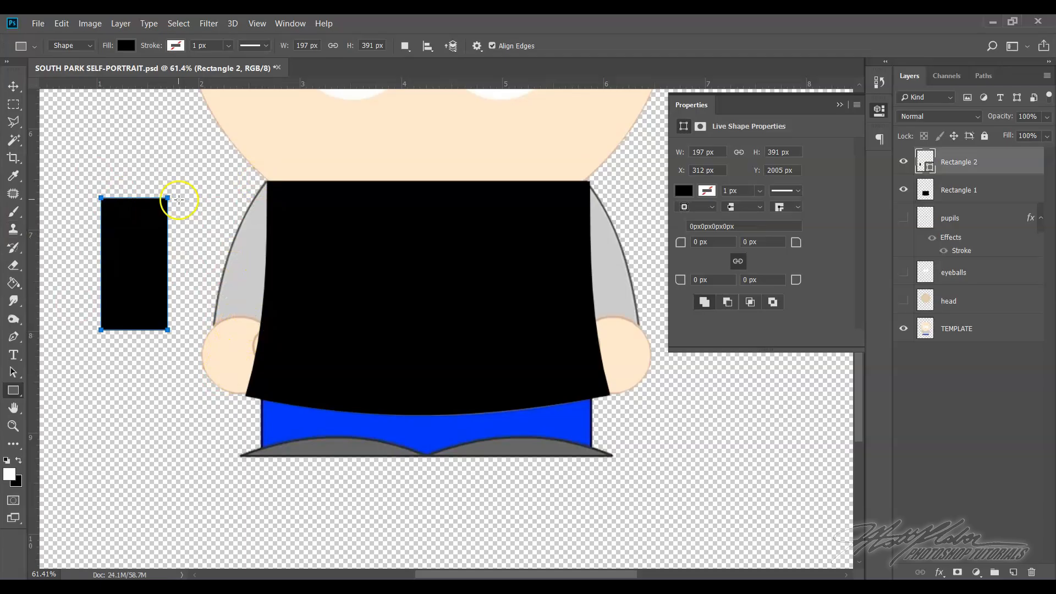
pyautogui.rightClick(998, 169)
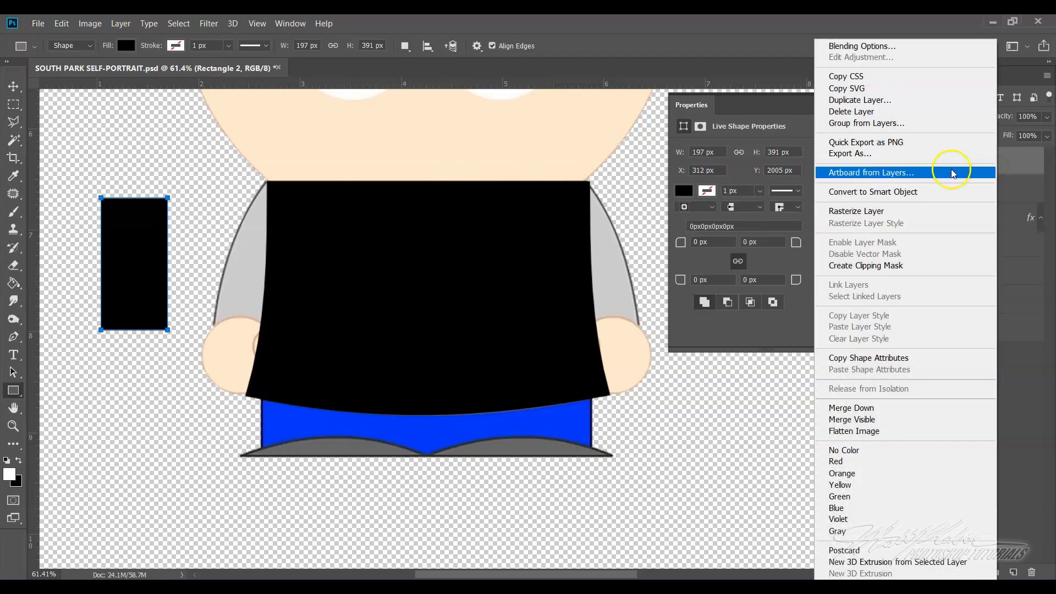
pyautogui.click(905, 208)
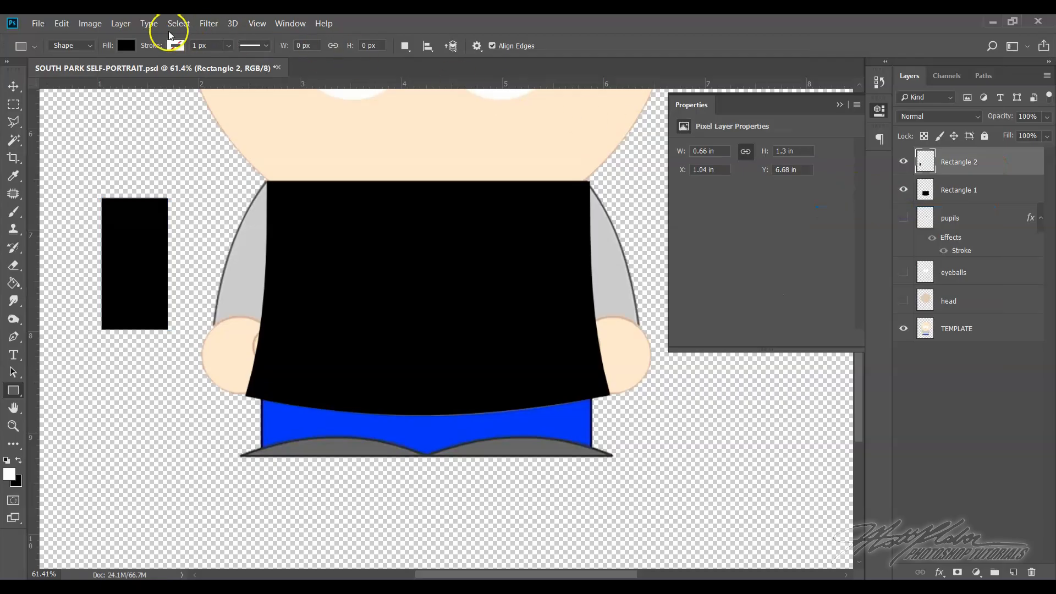
# Free Transform the sleeve rectangle onto the shirt's upper-left corner and place its pivot at the middle of its top edge
pyautogui.click(62, 23)
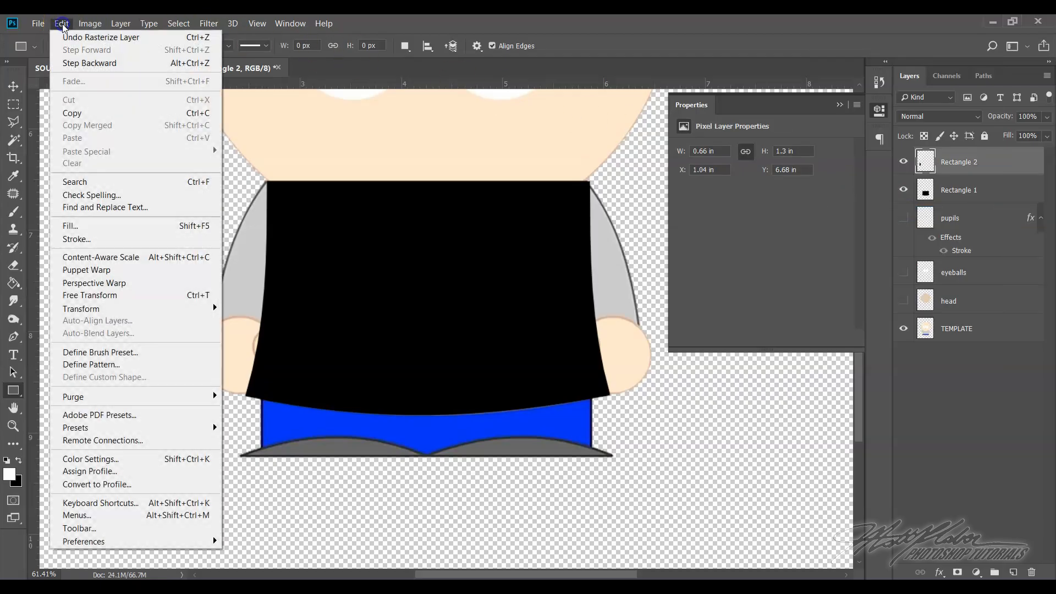
pyautogui.click(99, 297)
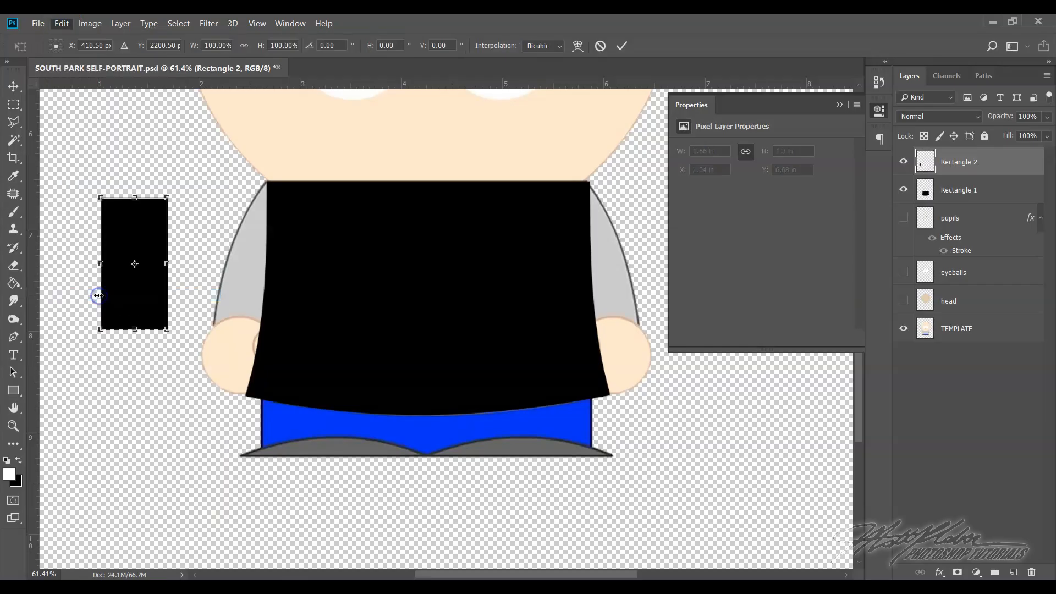
pyautogui.moveTo(141, 238); pyautogui.dragTo(282, 220)
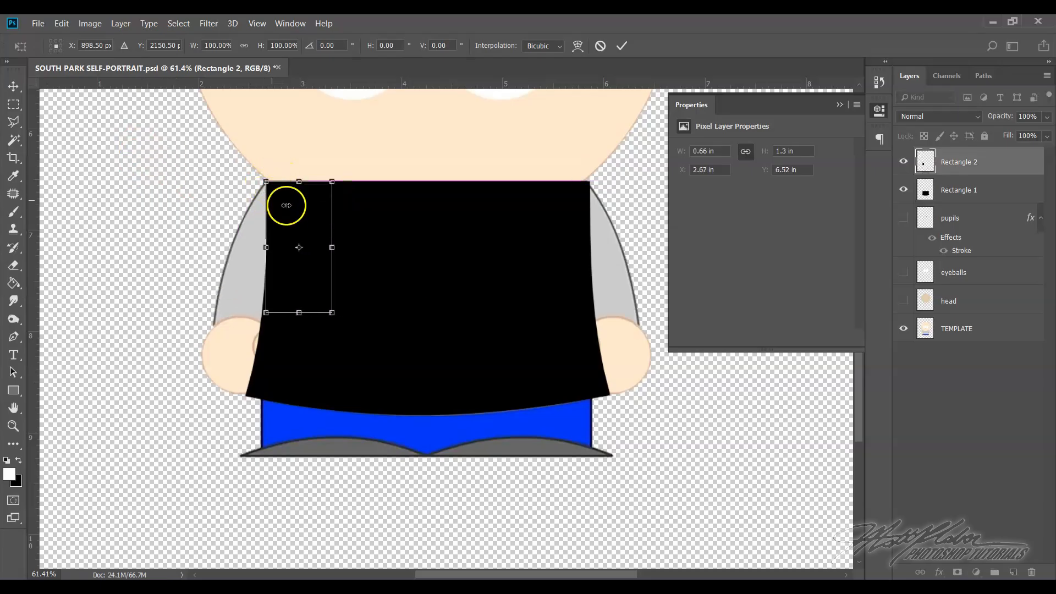
pyautogui.click(300, 249)
pyautogui.moveTo(300, 249); pyautogui.dragTo(299, 188)
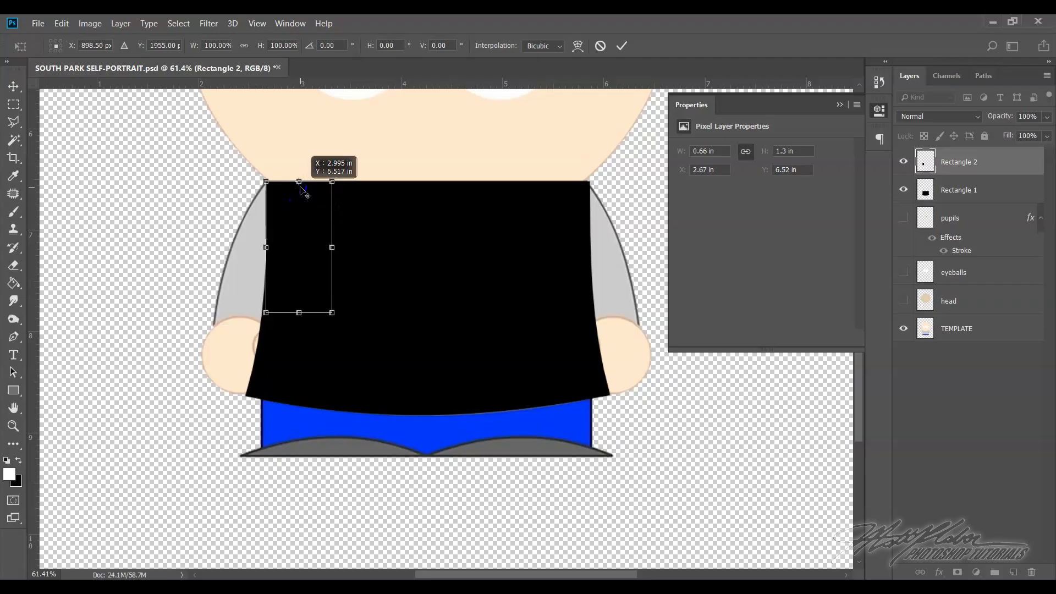
# Rotate the sleeve rectangle about 22° toward the left arm, lengthen it, and fit its outer corners to the template sleeve
pyautogui.moveTo(358, 318); pyautogui.dragTo(292, 348)
pyautogui.moveTo(248, 302); pyautogui.dragTo(234, 340)
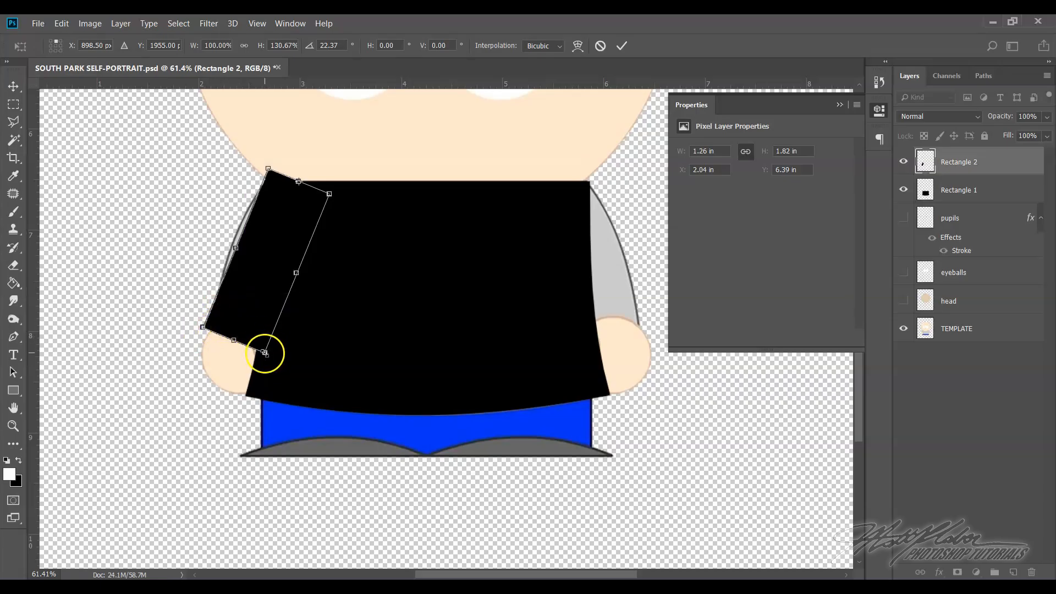
pyautogui.moveTo(203, 328)
pyautogui.mouseDown()
pyautogui.moveTo(233, 330)
pyautogui.moveTo(219, 328)
pyautogui.mouseUp()
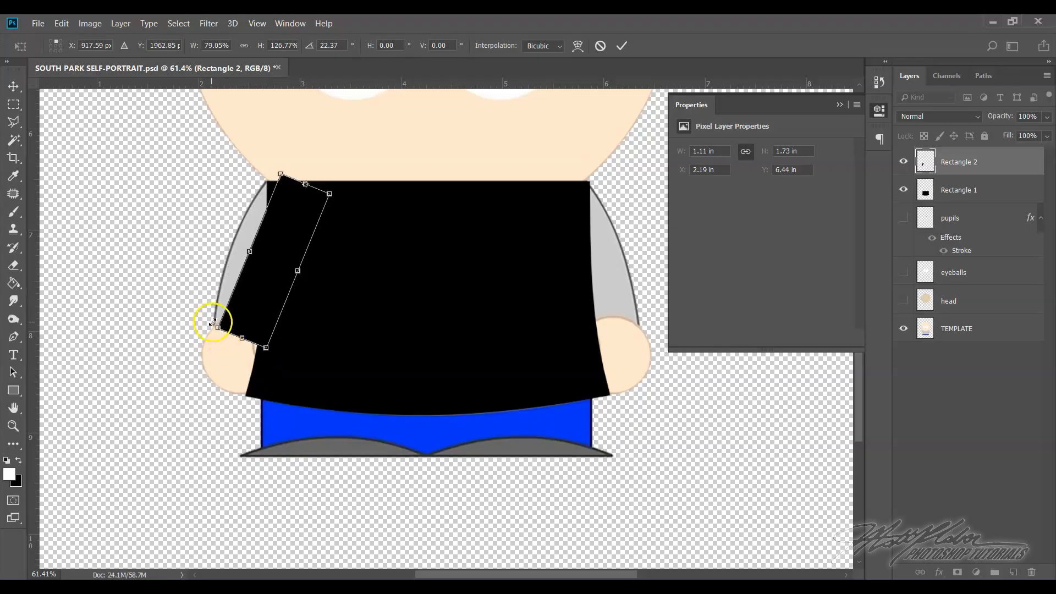
pyautogui.moveTo(220, 329); pyautogui.dragTo(212, 324)
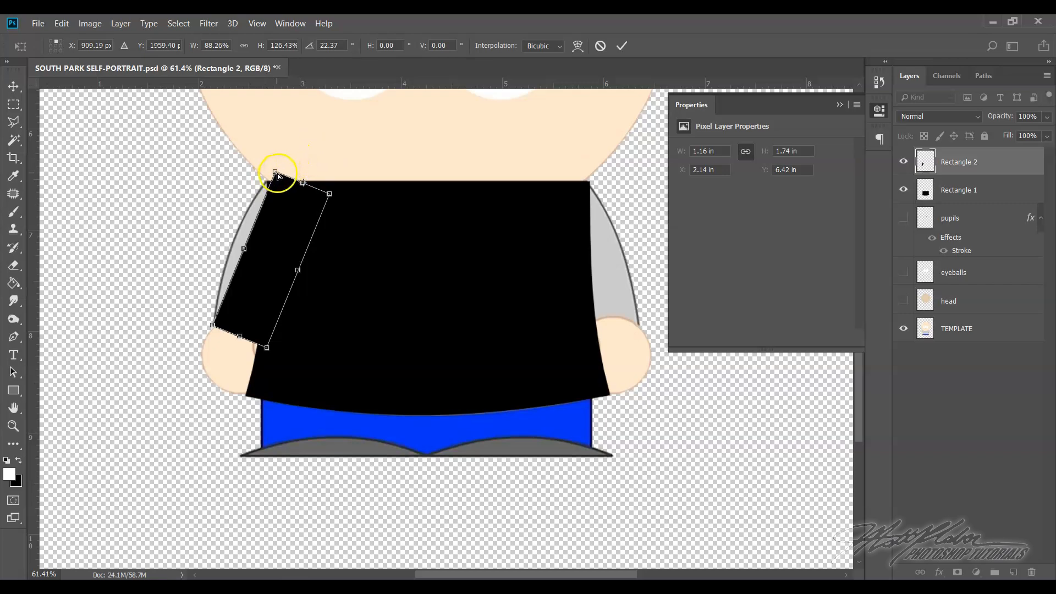
pyautogui.moveTo(277, 174); pyautogui.dragTo(267, 179)
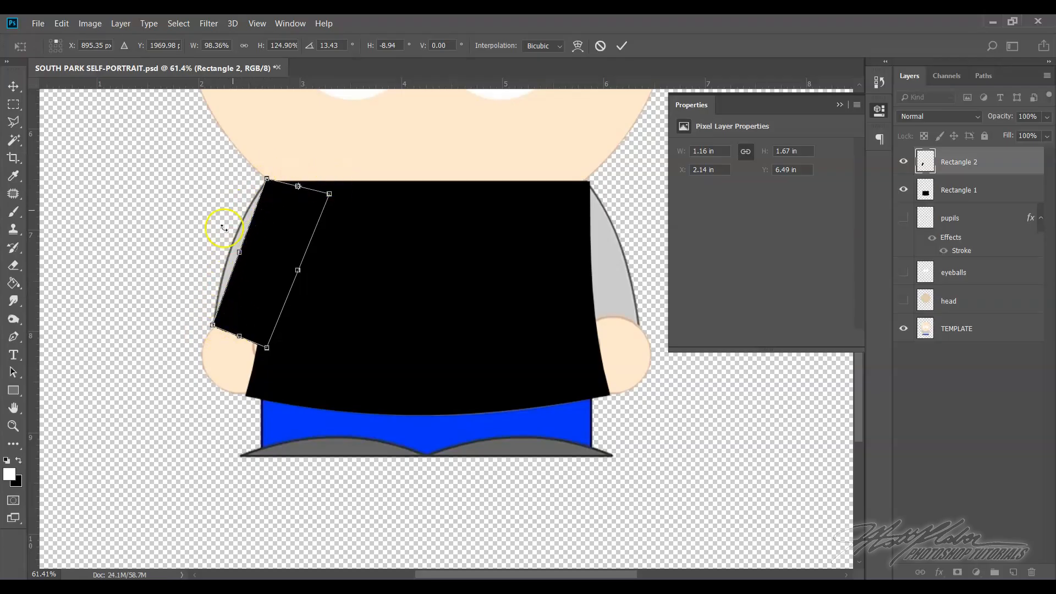
# Warp the sleeve's outer edge into a curve matching the template's left sleeve and commit the transform
pyautogui.click(578, 46)
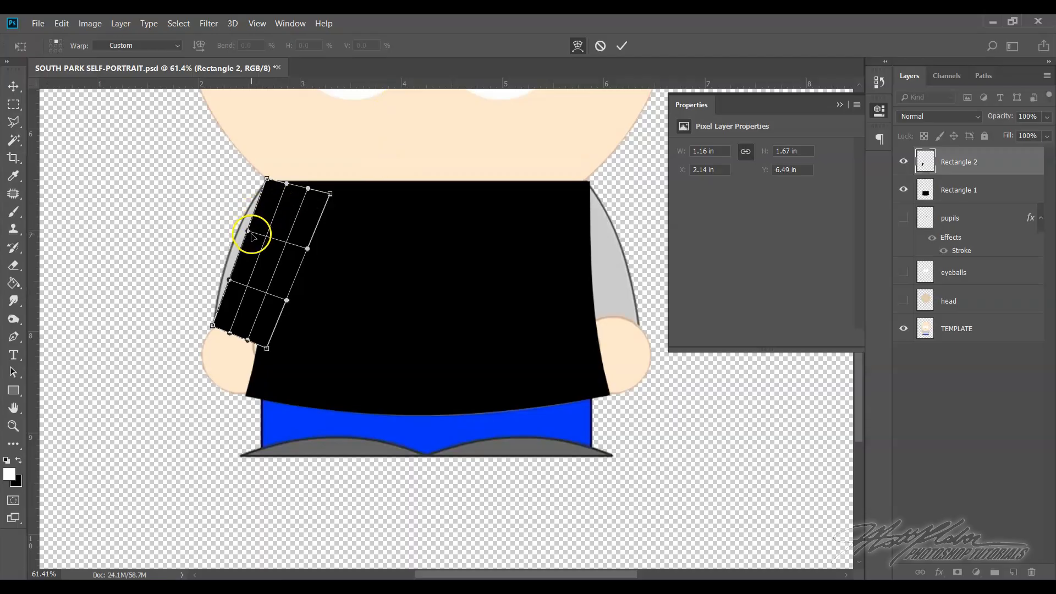
pyautogui.moveTo(248, 231); pyautogui.dragTo(231, 225)
pyautogui.click(229, 281)
pyautogui.moveTo(229, 282); pyautogui.dragTo(218, 276)
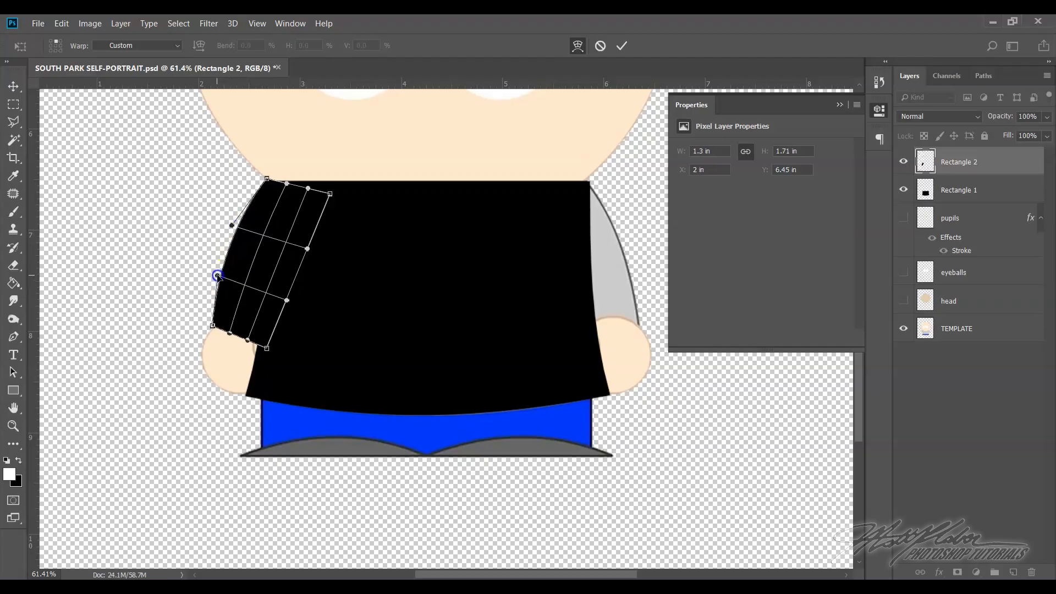
pyautogui.click(212, 325)
pyautogui.moveTo(212, 325); pyautogui.dragTo(215, 327)
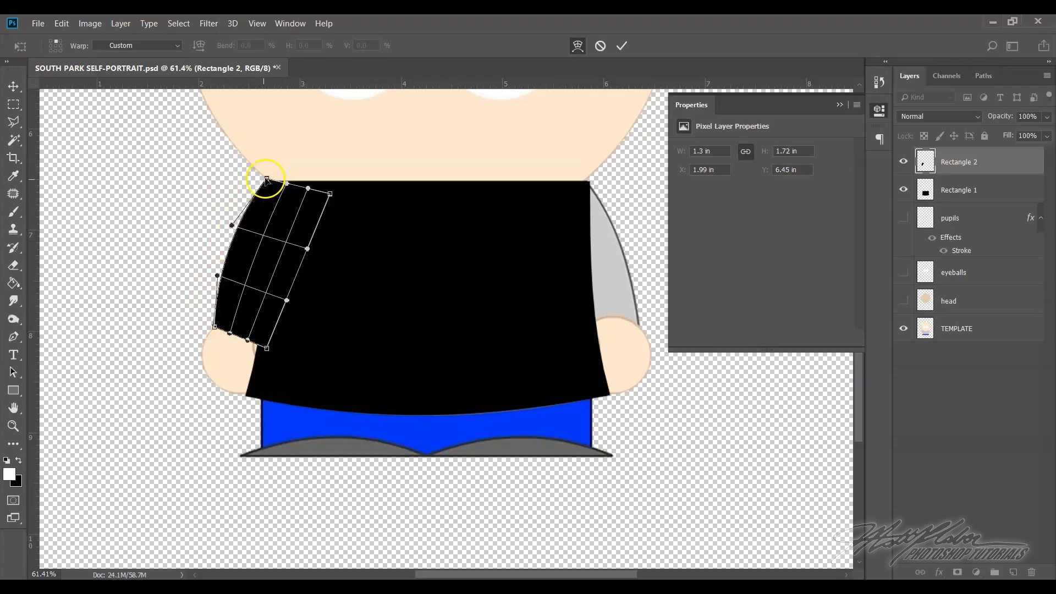
pyautogui.click(622, 47)
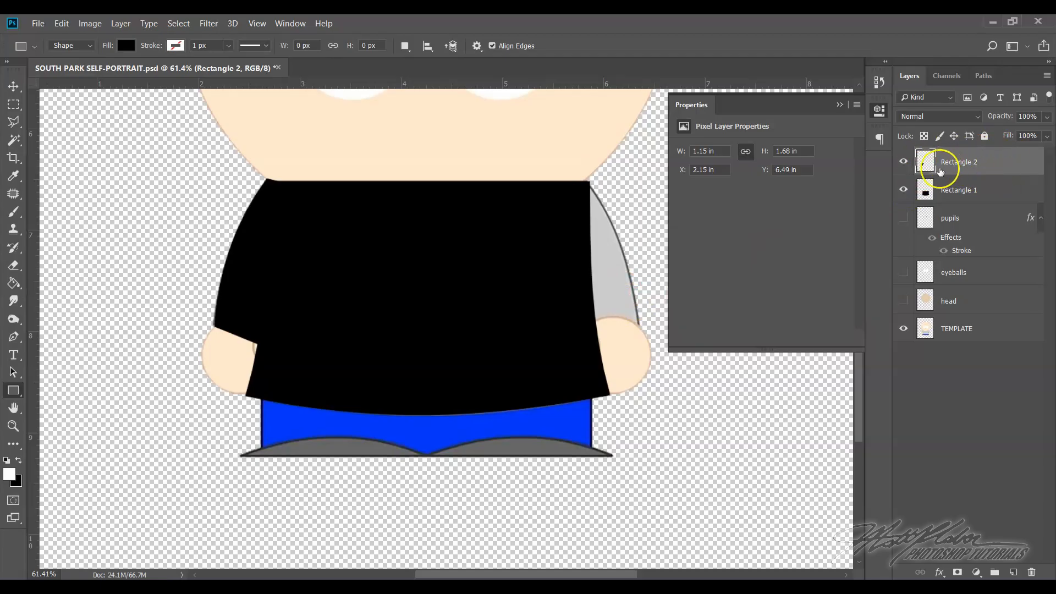
# Duplicate the Rectangle 2 sleeve layer as Rectangle 2 copy and flip the copy horizontally
pyautogui.rightClick(993, 164)
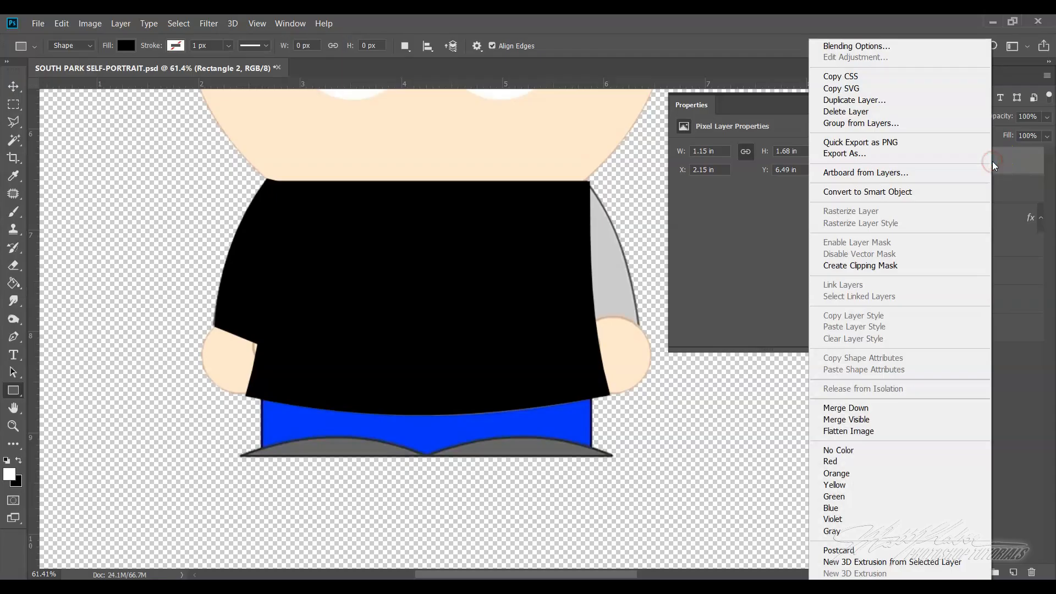
pyautogui.click(859, 102)
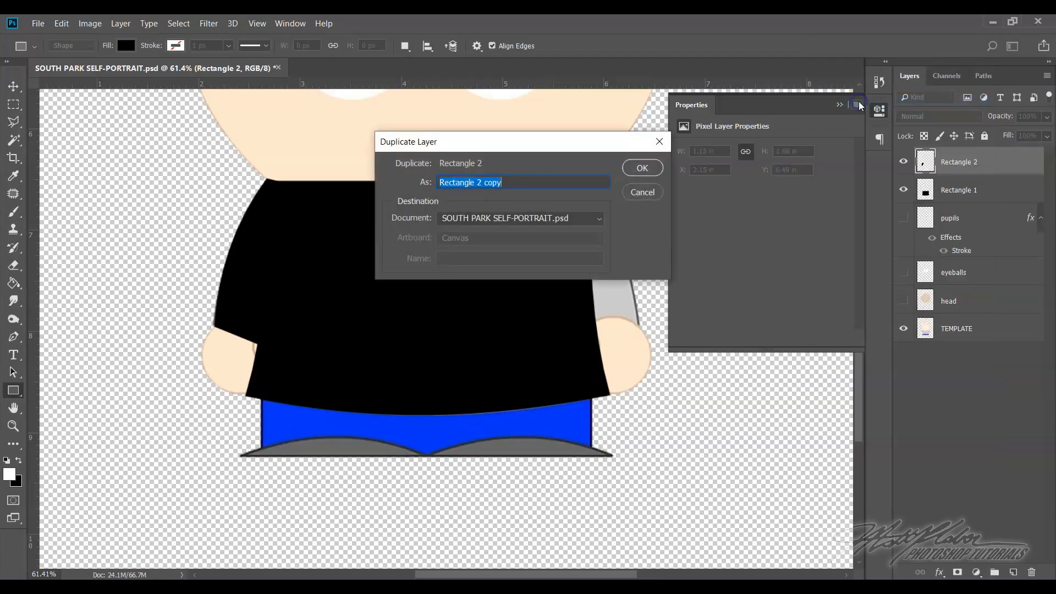
pyautogui.click(642, 168)
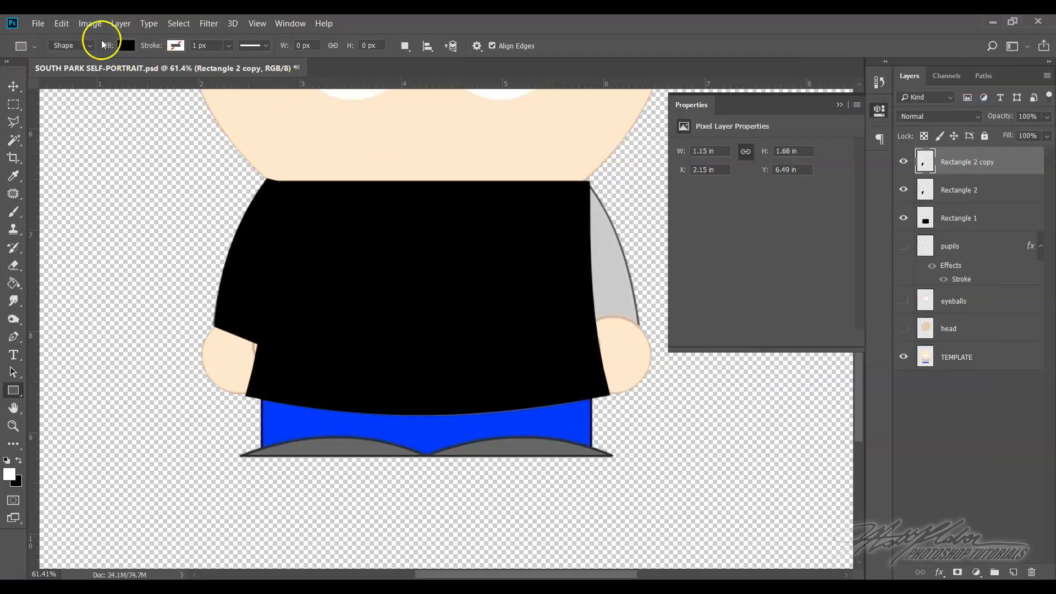
pyautogui.click(61, 24)
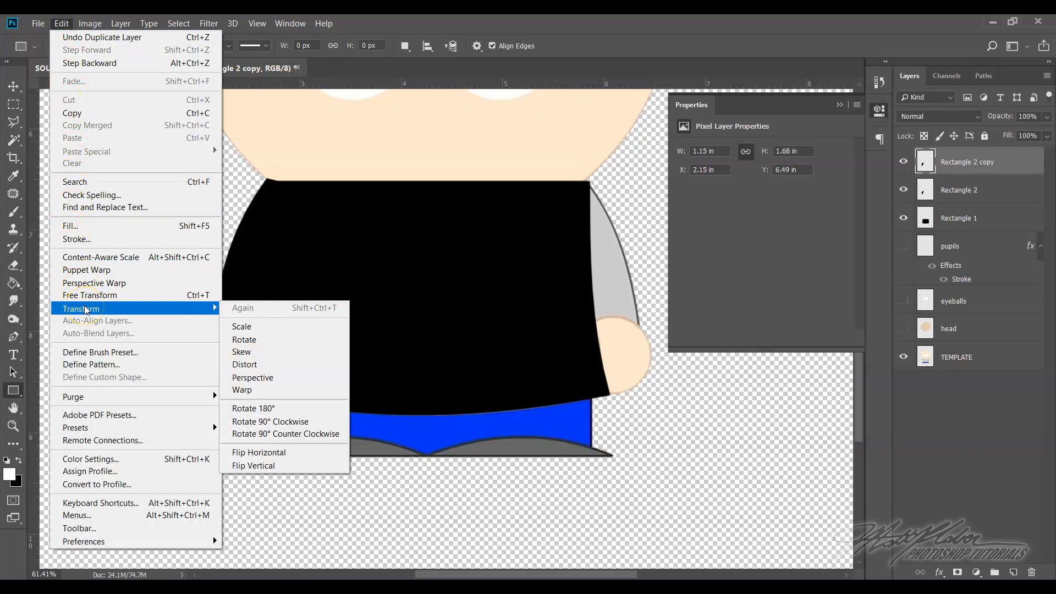
pyautogui.click(297, 455)
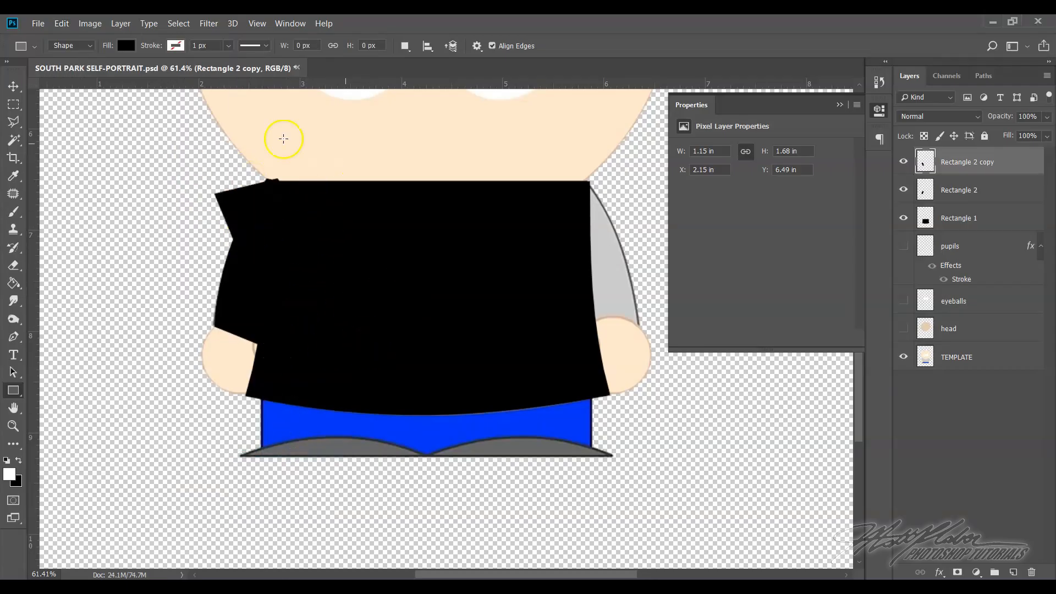
# Inspect the flipped sleeve copy against the original by temporarily hiding the template, shirt and original sleeve layers
pyautogui.click(904, 357)
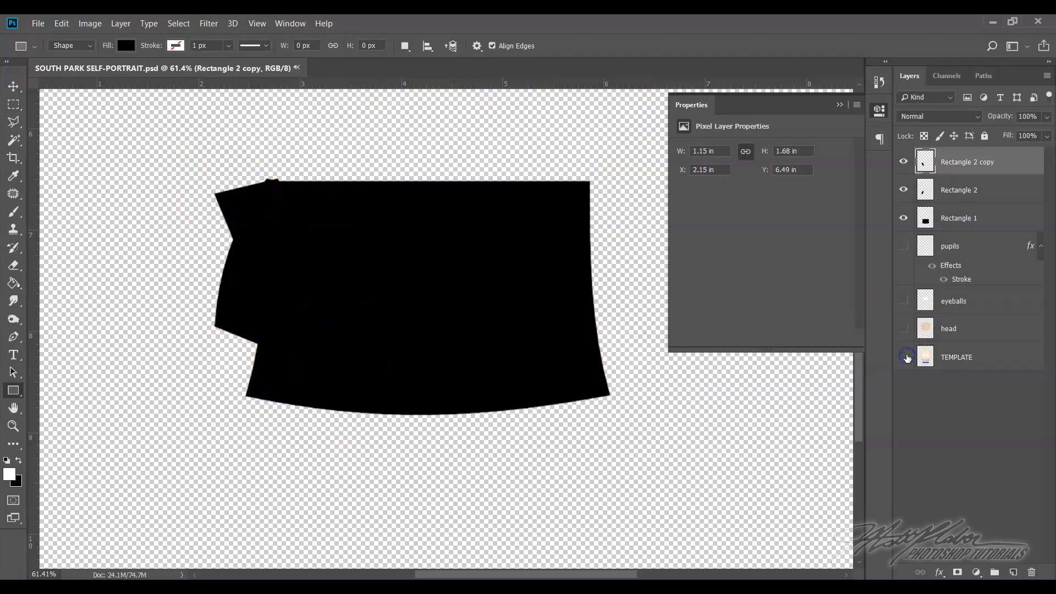
pyautogui.click(903, 218)
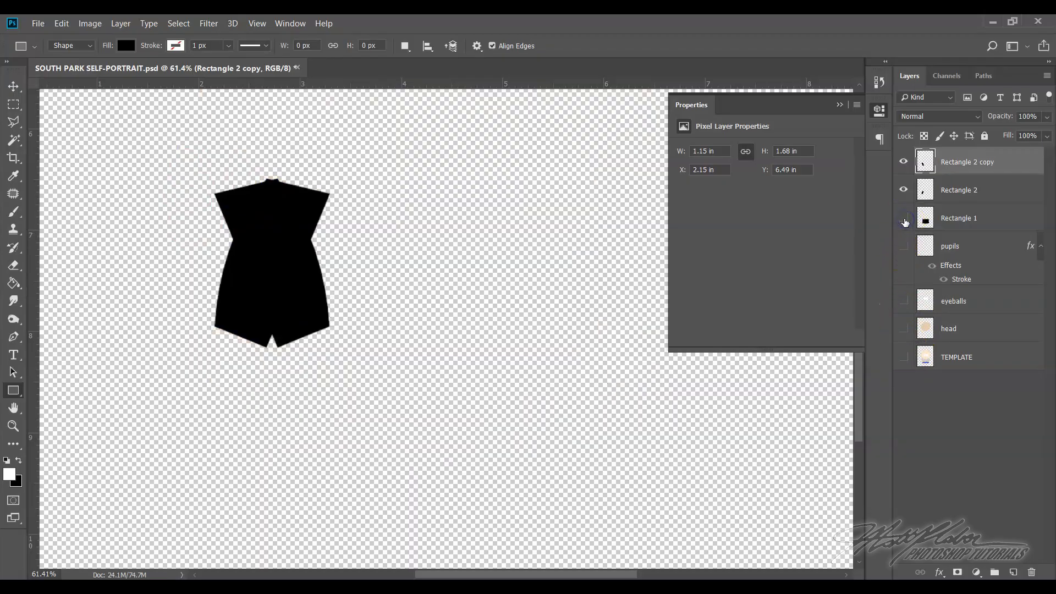
pyautogui.click(901, 190)
pyautogui.click(901, 190)
pyautogui.click(903, 356)
pyautogui.click(904, 219)
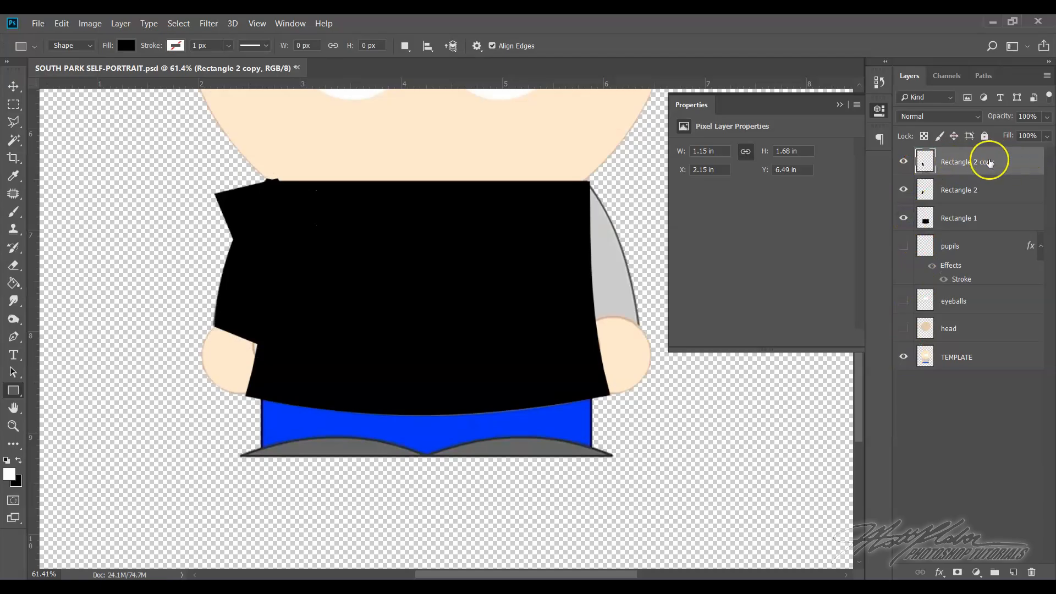
# Move the flipped sleeve copy across the shirt to cover the template's right sleeve
pyautogui.click(15, 87)
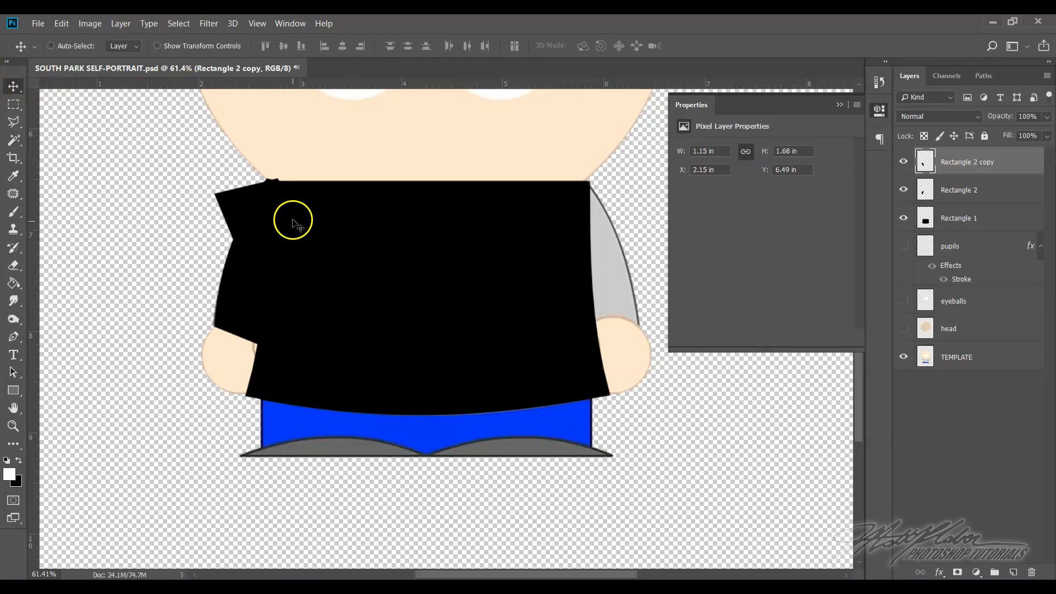
pyautogui.click(261, 230)
pyautogui.moveTo(261, 231); pyautogui.dragTo(565, 247)
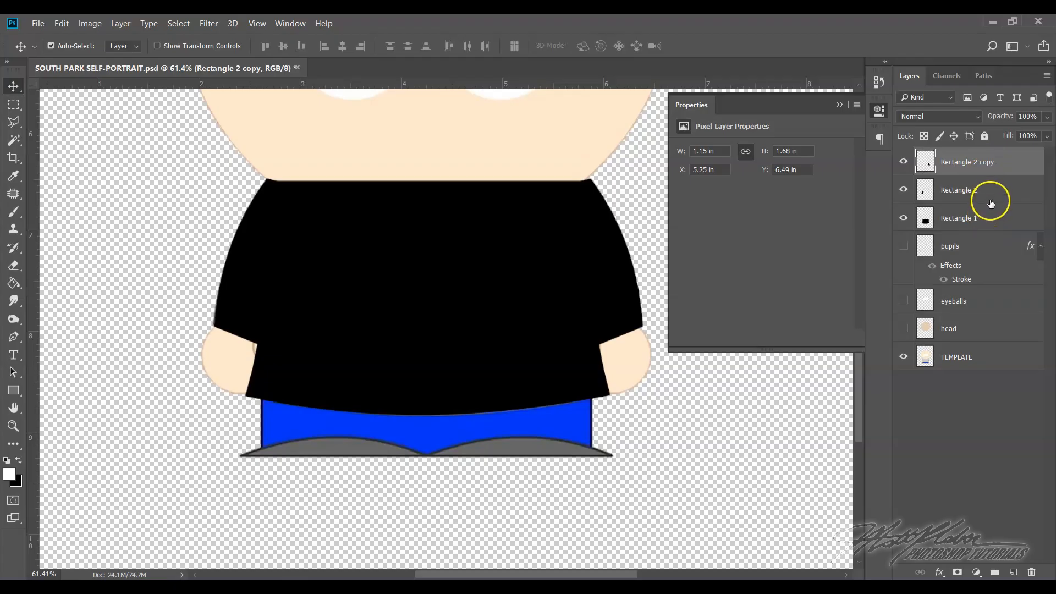
# Merge the Rectangle 2 copy, Rectangle 2 and Rectangle 1 layers into one layer and rename it shirt
pyautogui.keyDown('shift'); pyautogui.click(993, 191); pyautogui.keyUp('shift')
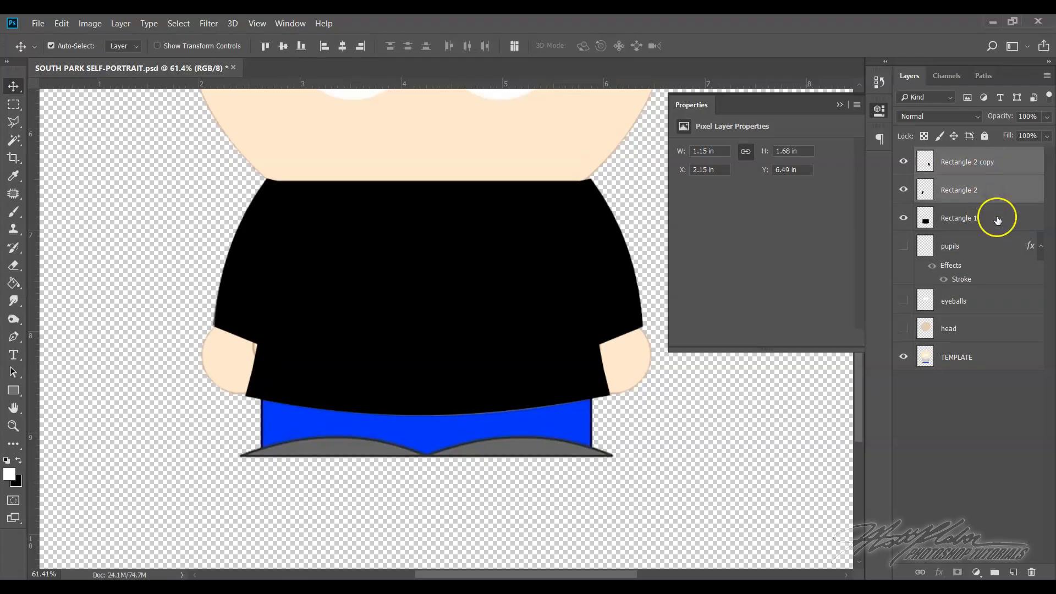
pyautogui.keyDown('shift'); pyautogui.click(997, 219); pyautogui.keyUp('shift')
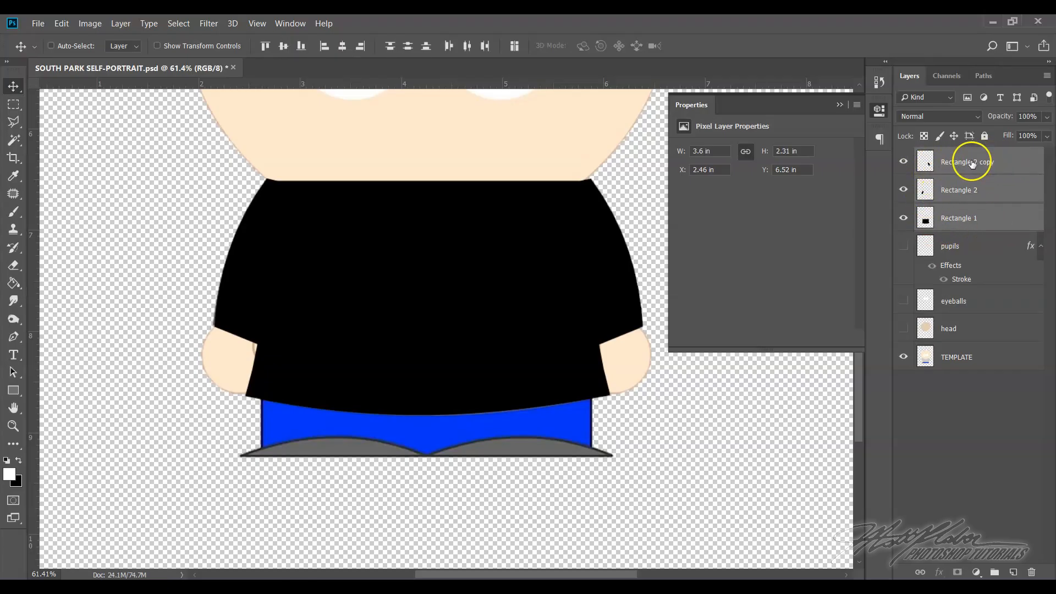
pyautogui.rightClick(1019, 162)
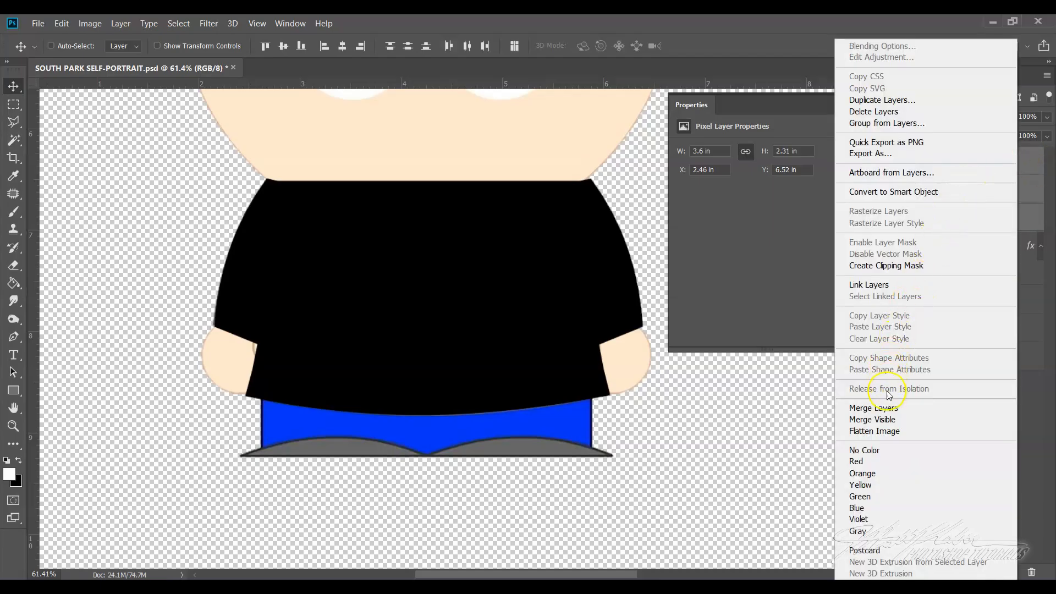
pyautogui.click(885, 407)
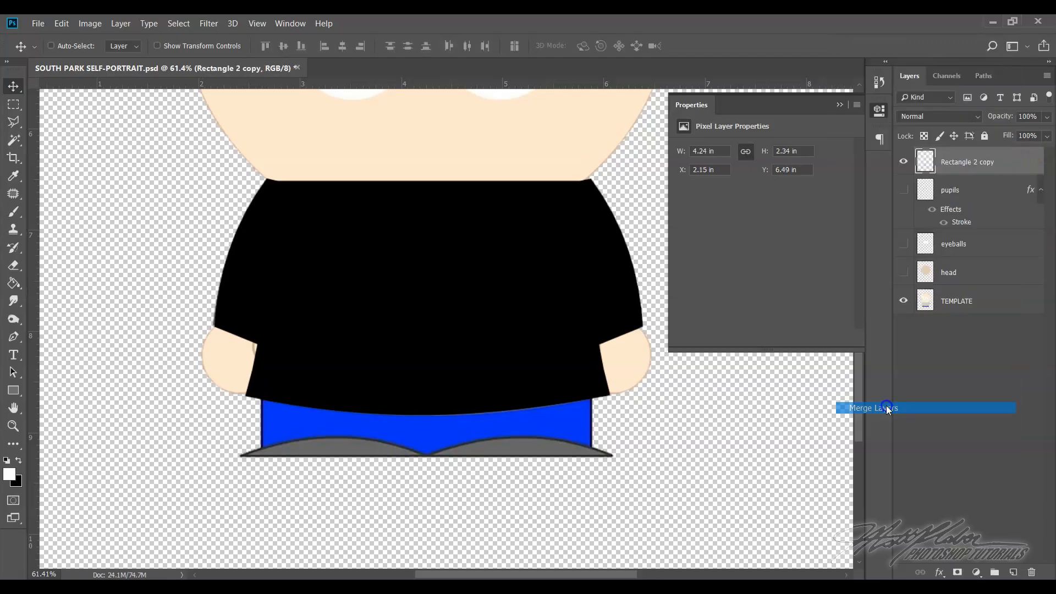
pyautogui.doubleClick(957, 162)
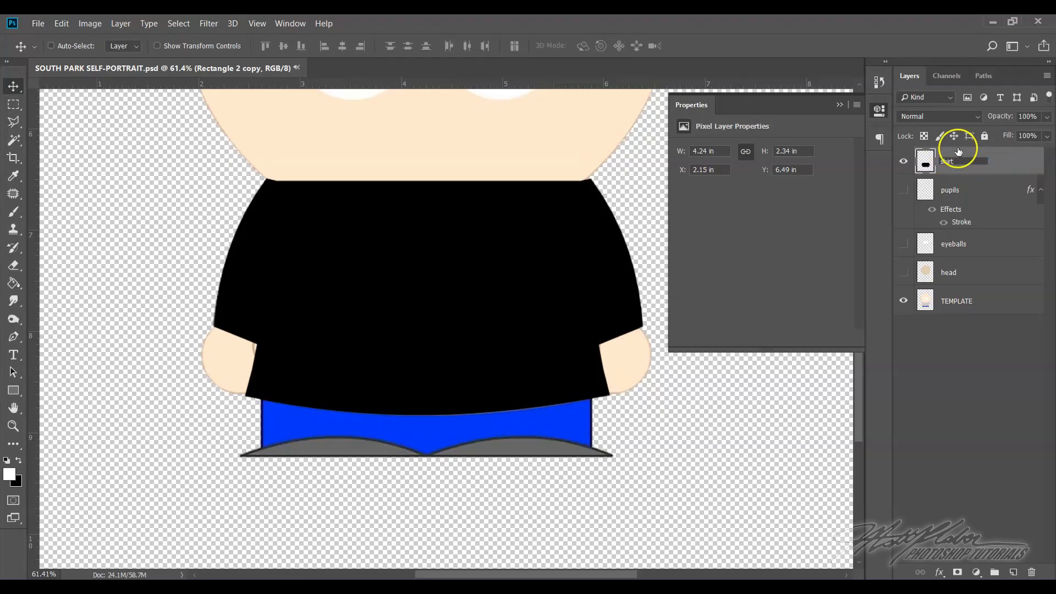
pyautogui.click(907, 161)
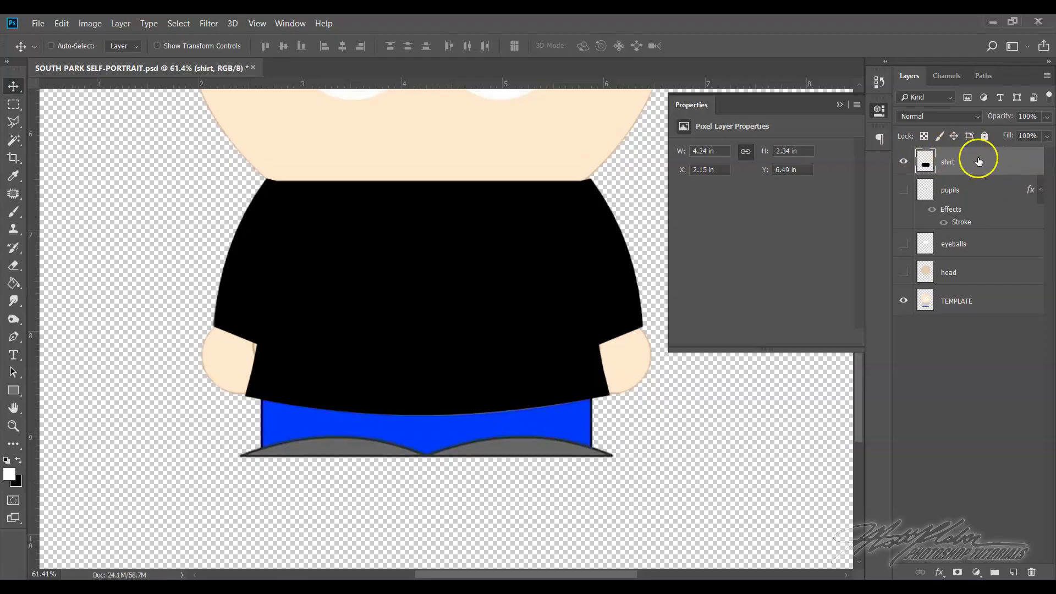
# Show the head, eyeballs and pupils layers and move the shirt layer directly beneath the head layer
pyautogui.scroll(2, 360, 231)
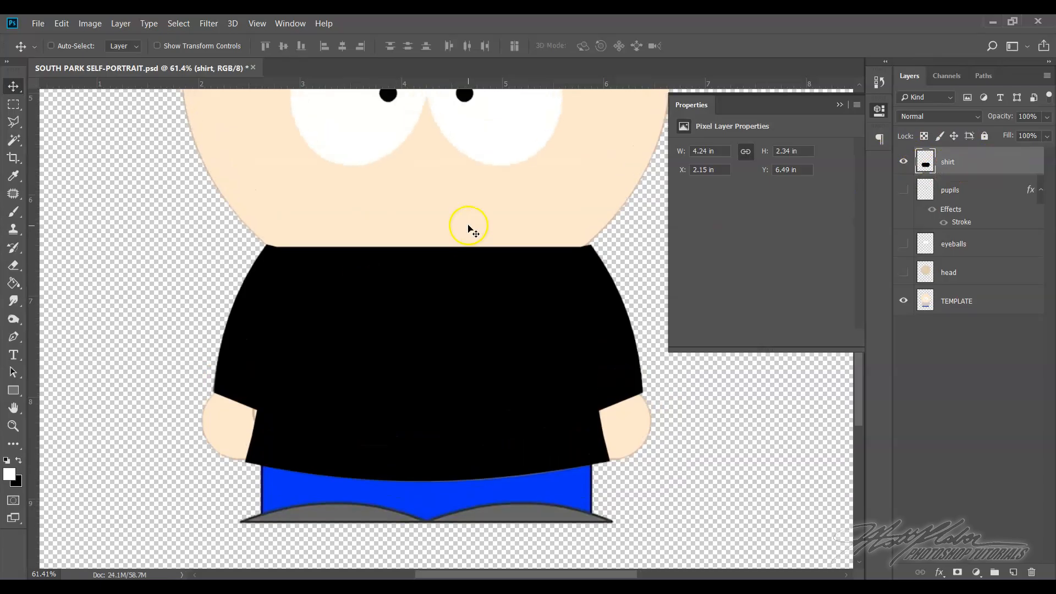
pyautogui.moveTo(902, 272); pyautogui.dragTo(913, 212)
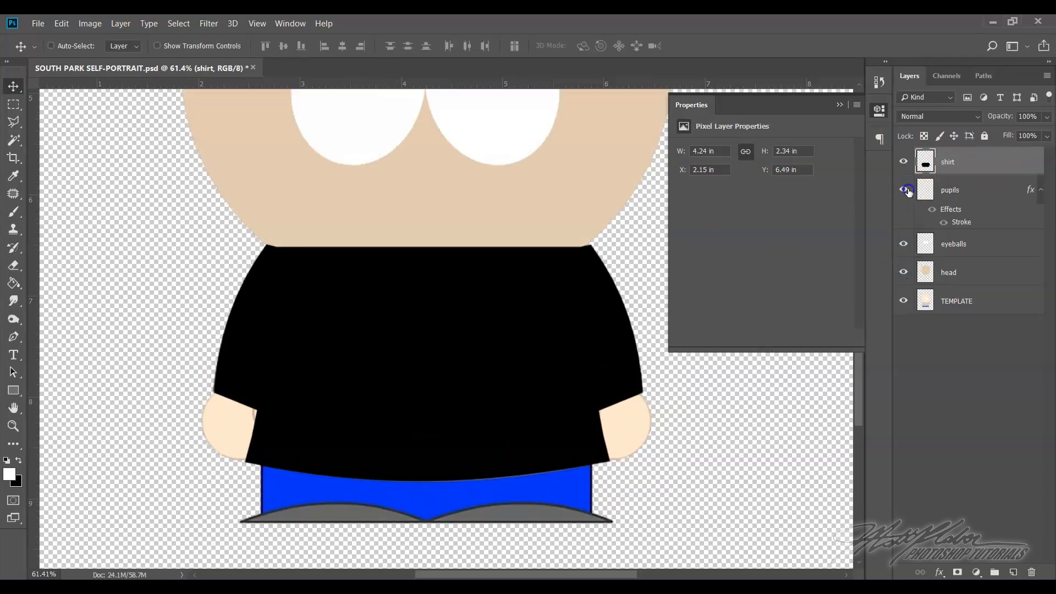
pyautogui.click(905, 191)
pyautogui.scroll(3, 651, 266)
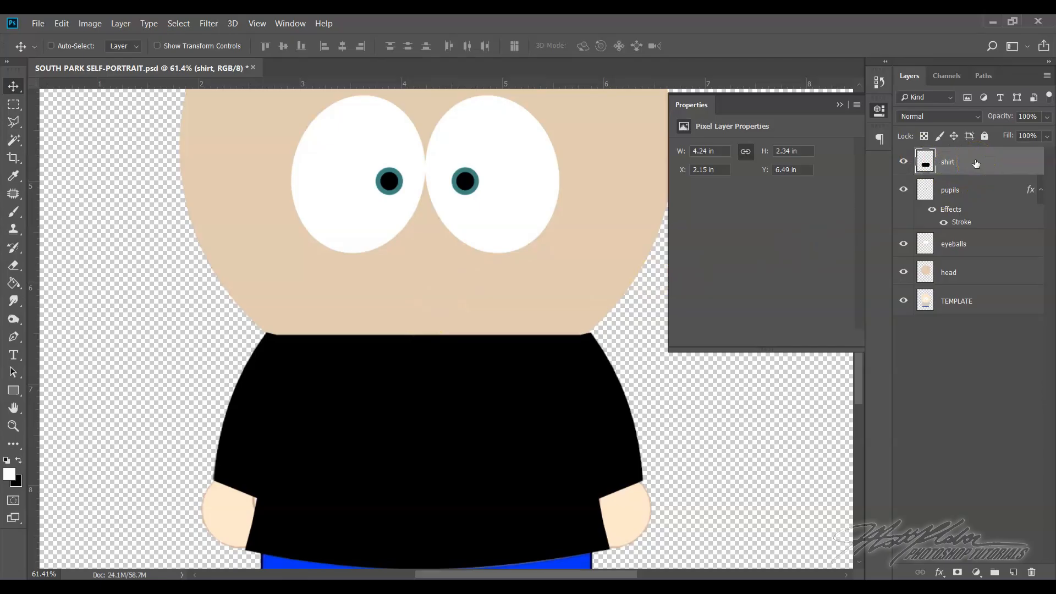
pyautogui.moveTo(975, 161); pyautogui.dragTo(978, 276)
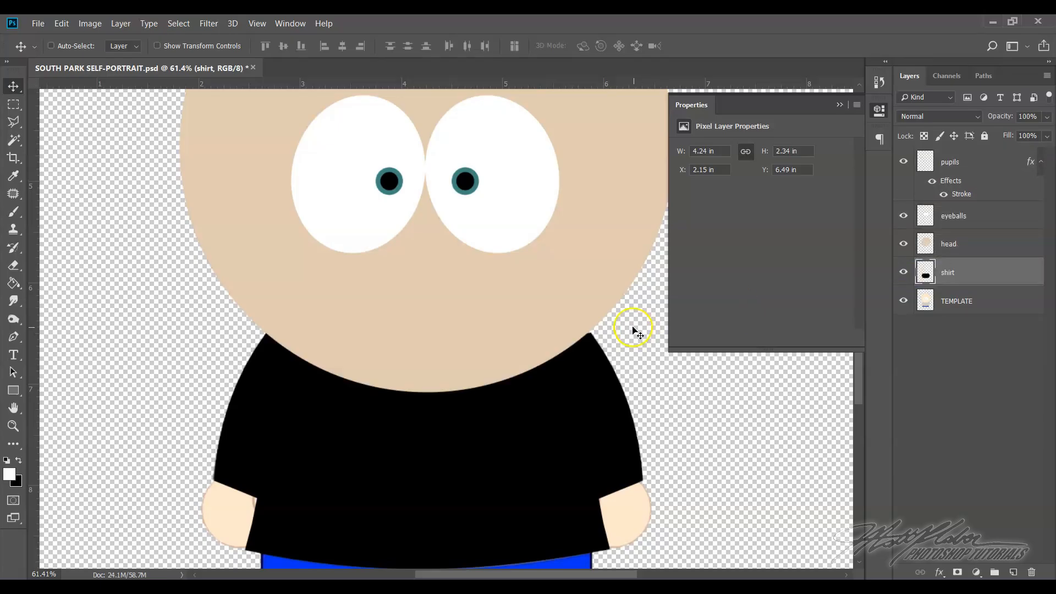
# Inspect the traced head and shirt without the template by temporarily hiding the TEMPLATE layer and toggling the shirt's visibility
pyautogui.scroll(-2, 632, 330)
pyautogui.click(904, 301)
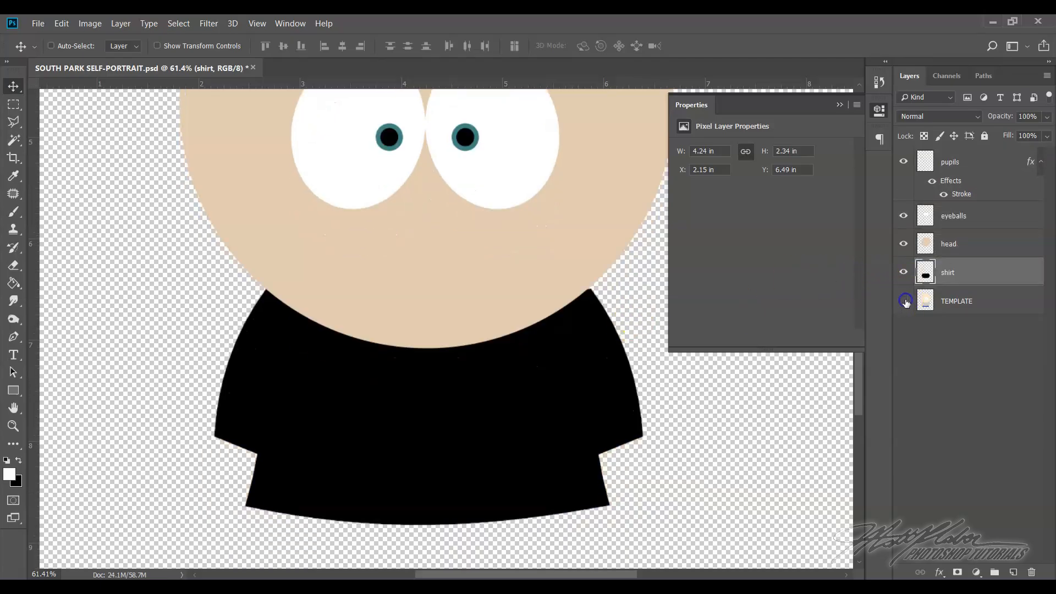
pyautogui.scroll(2, 531, 311)
pyautogui.scroll(-6, 527, 312)
pyautogui.scroll(2, 528, 313)
pyautogui.scroll(-5, 528, 311)
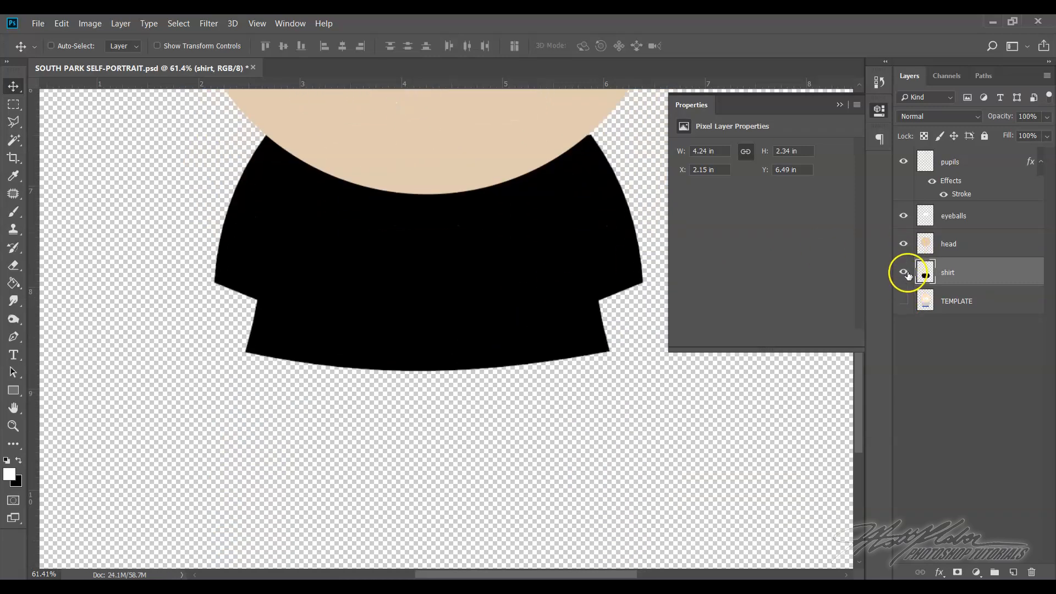
pyautogui.click(904, 272)
pyautogui.click(904, 272)
pyautogui.scroll(5, 545, 253)
pyautogui.scroll(1, 546, 258)
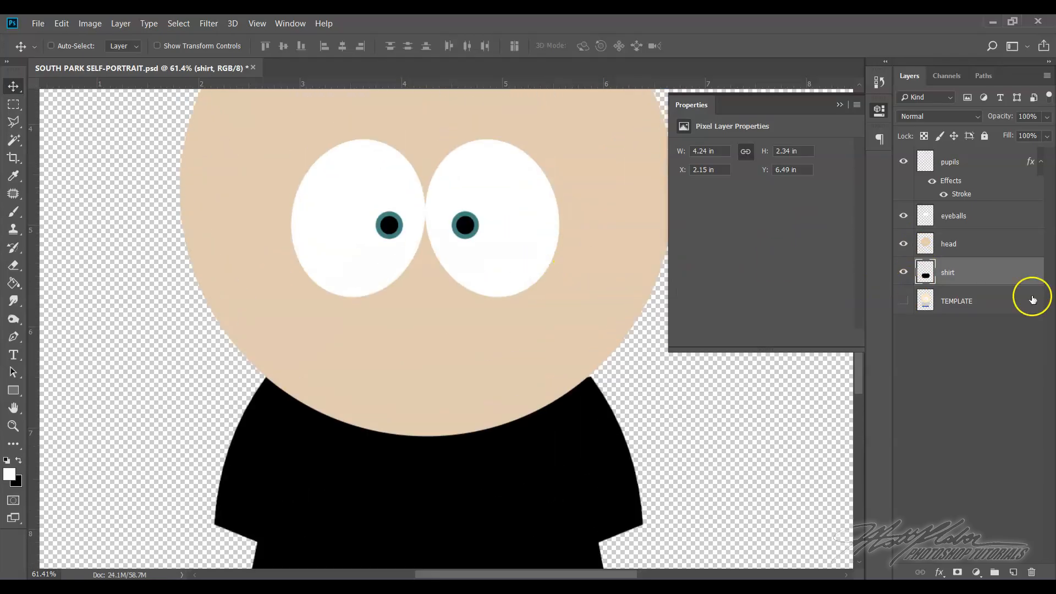
pyautogui.click(903, 301)
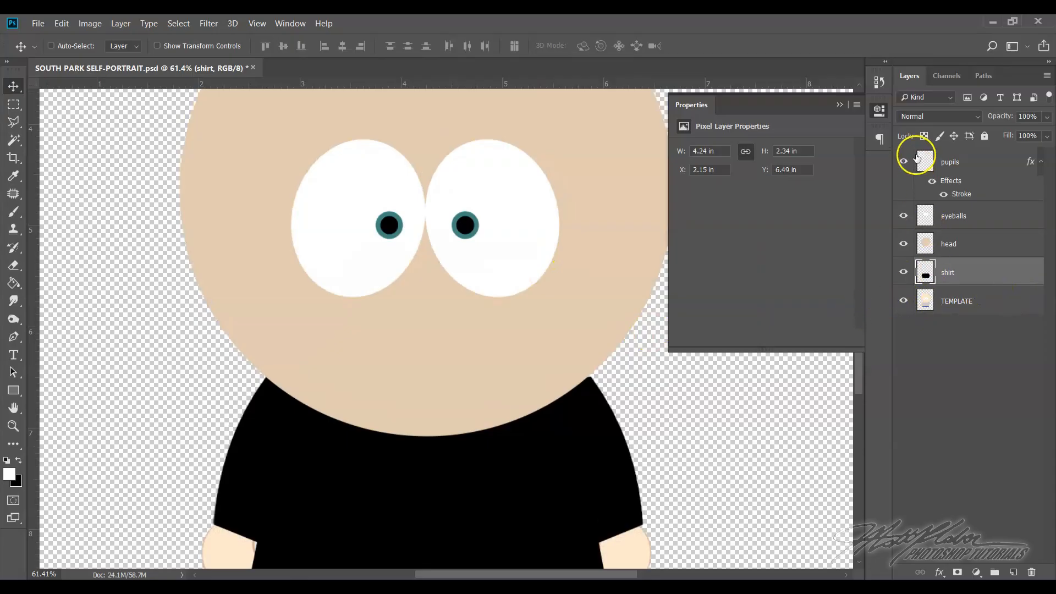
# Review the stacking order by selecting each layer in turn from TEMPLATE up through shirt, head, eyeballs and pupils
pyautogui.scroll(-3, 557, 372)
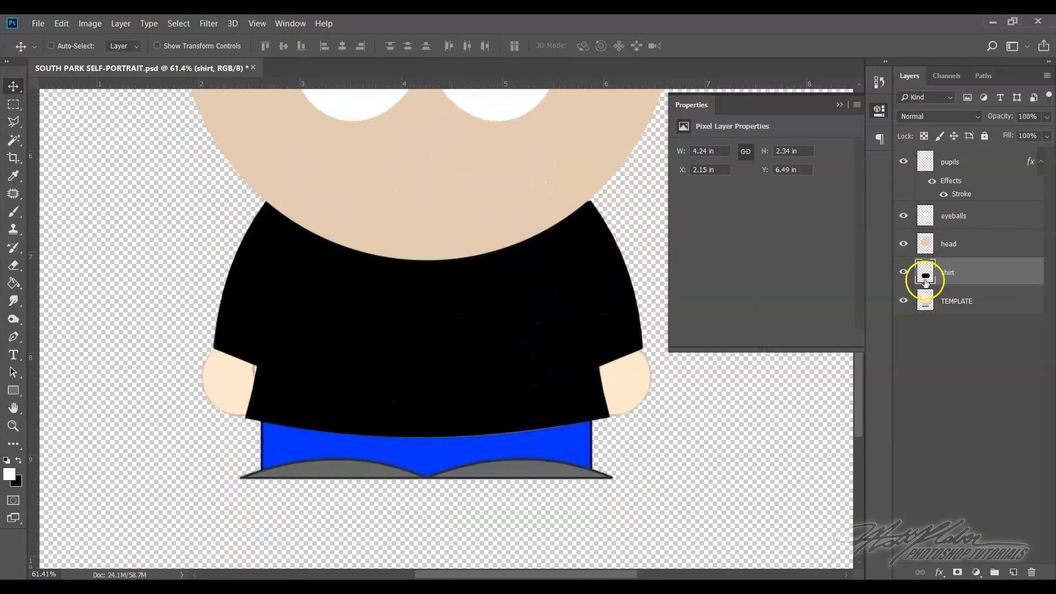
pyautogui.click(960, 302)
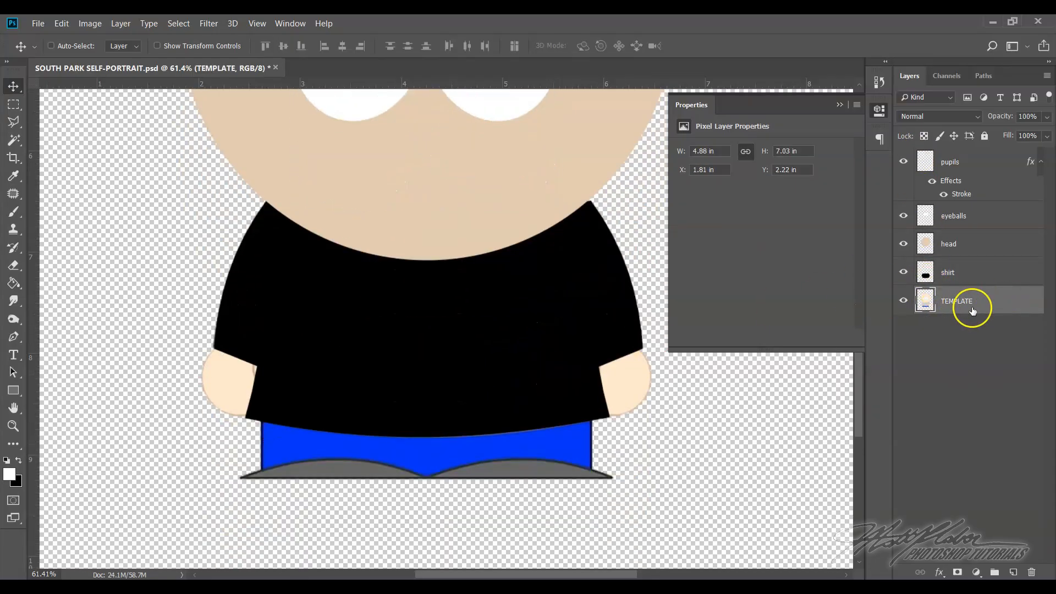
pyautogui.click(967, 273)
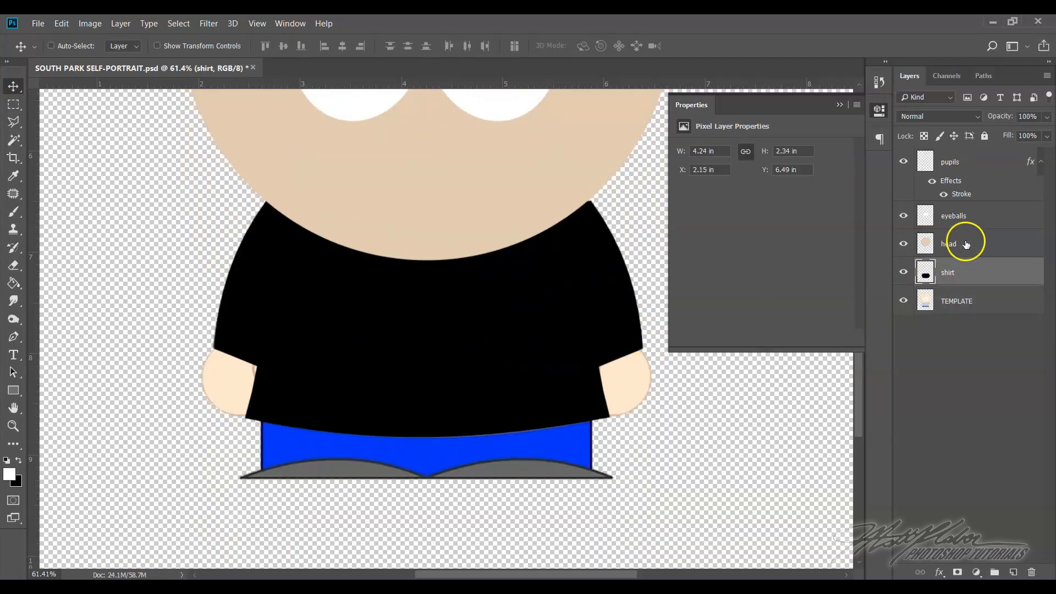
pyautogui.click(966, 244)
pyautogui.click(974, 216)
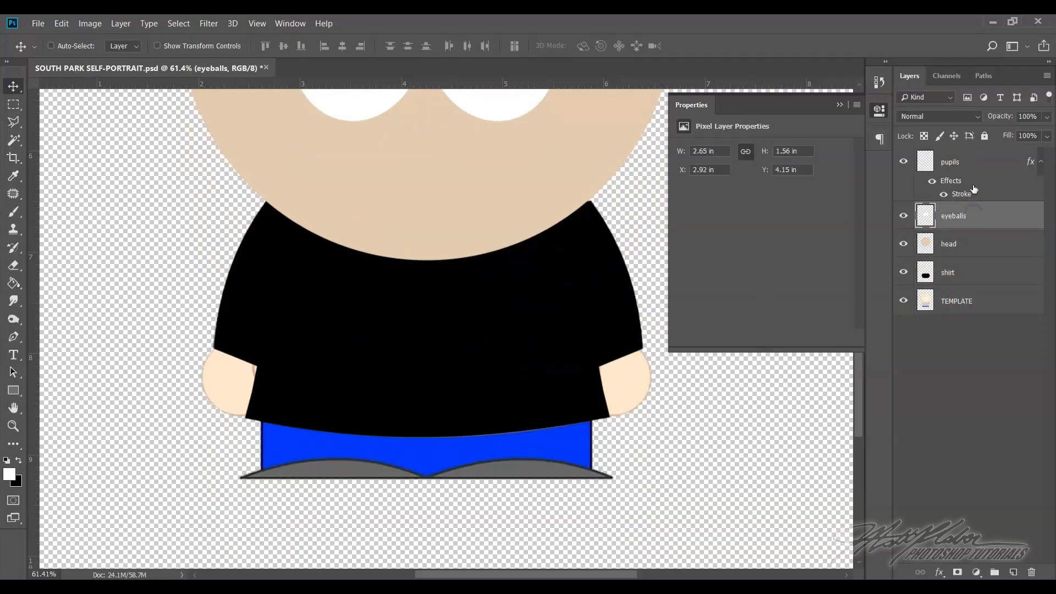
pyautogui.click(973, 164)
pyautogui.scroll(5, 518, 229)
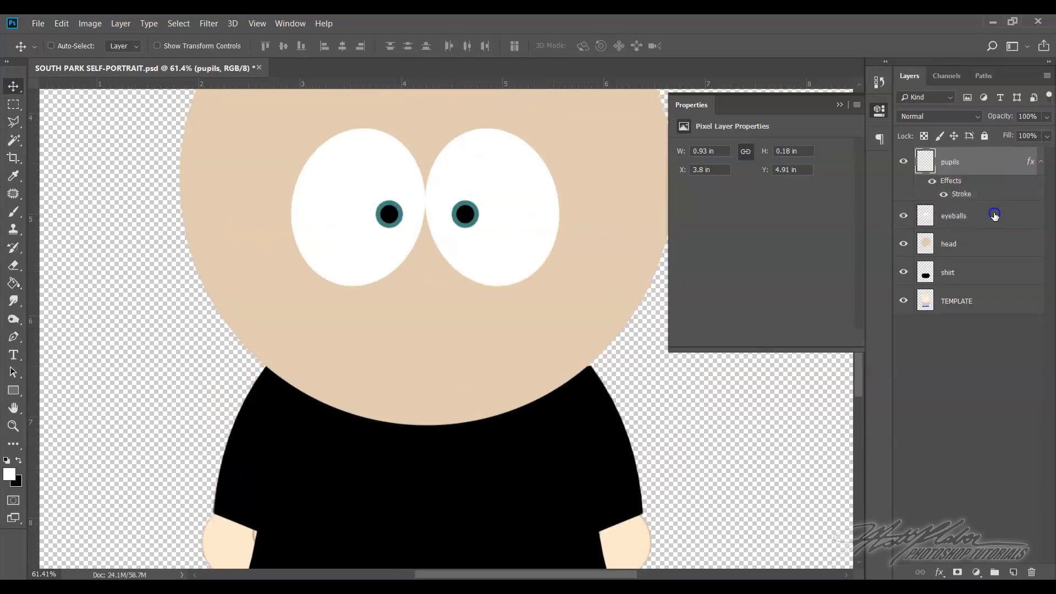
pyautogui.moveTo(990, 165)
pyautogui.mouseDown()
pyautogui.moveTo(992, 271)
pyautogui.moveTo(981, 160)
pyautogui.mouseUp()
pyautogui.click(982, 223)
# Draw a rectangle shape about 974 × 215 px over the template's blue pants, filled with dark blue #283b8c and no stroke
pyautogui.scroll(-5, 548, 301)
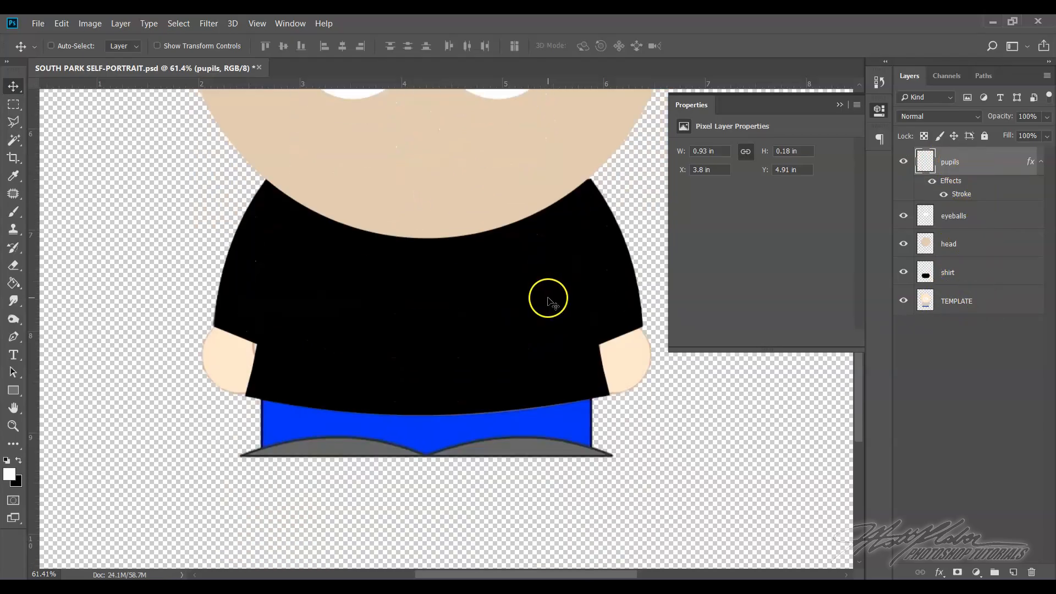
pyautogui.scroll(-2, 549, 301)
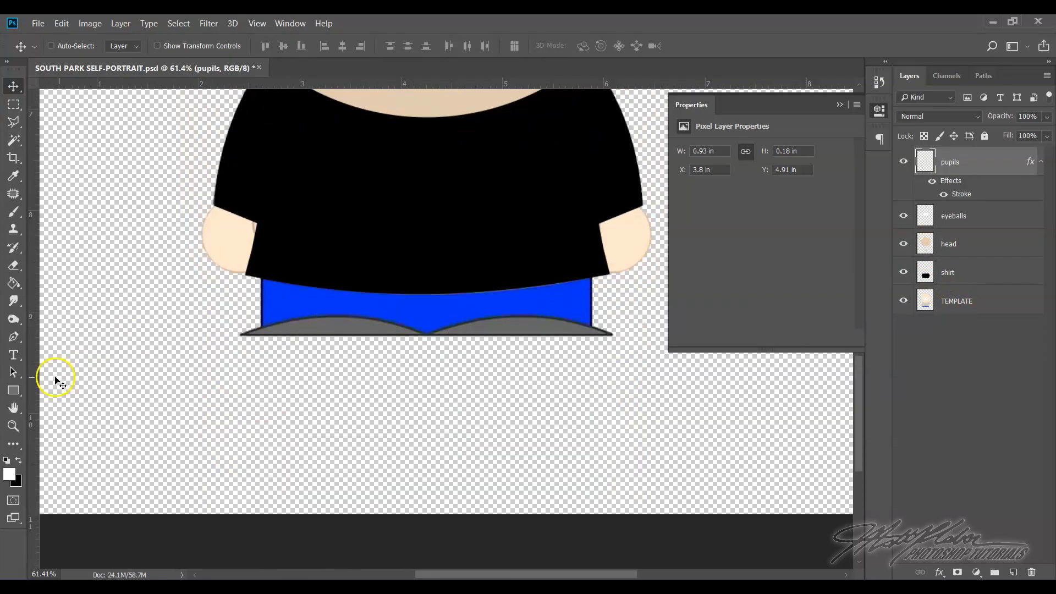
pyautogui.click(13, 390)
pyautogui.click(14, 391)
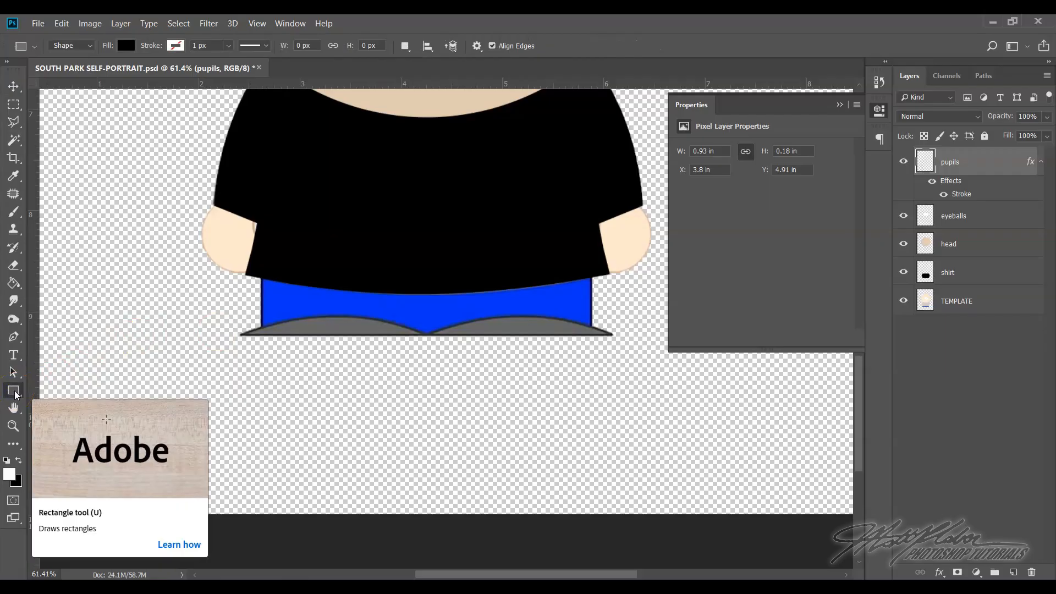
pyautogui.click(126, 46)
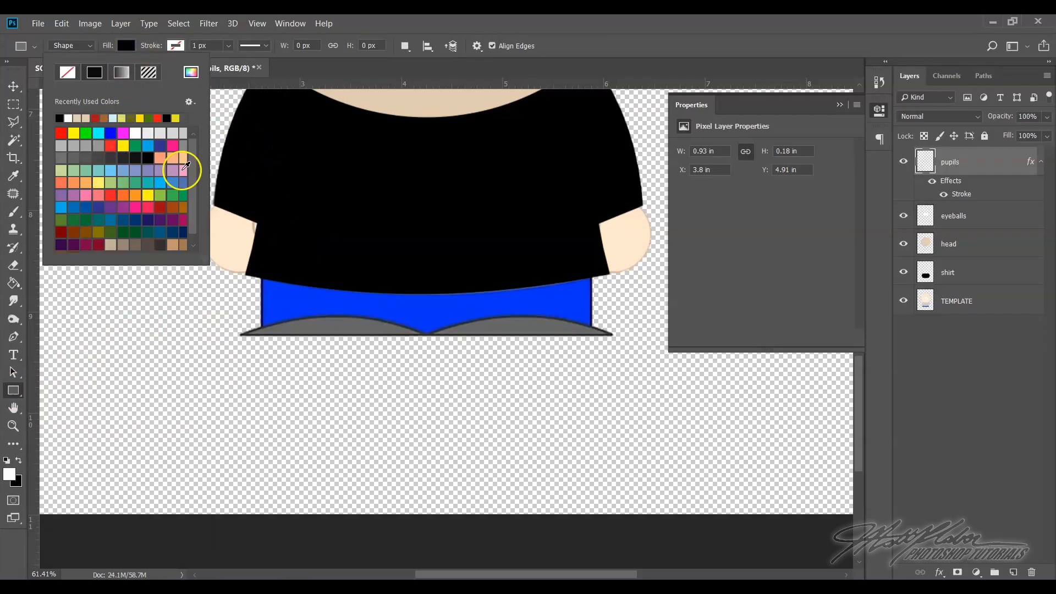
pyautogui.click(191, 72)
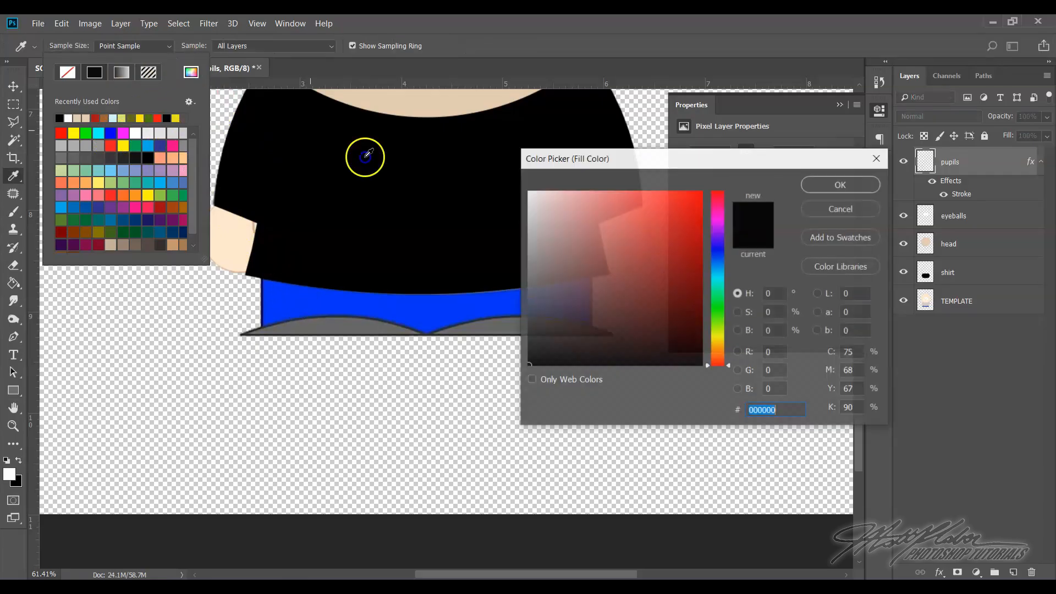
pyautogui.moveTo(724, 261); pyautogui.dragTo(716, 254)
pyautogui.click(632, 226)
pyautogui.click(491, 308)
pyautogui.moveTo(687, 230)
pyautogui.mouseDown()
pyautogui.moveTo(685, 207)
pyautogui.moveTo(672, 209)
pyautogui.moveTo(656, 238)
pyautogui.moveTo(675, 271)
pyautogui.moveTo(653, 270)
pyautogui.mouseUp()
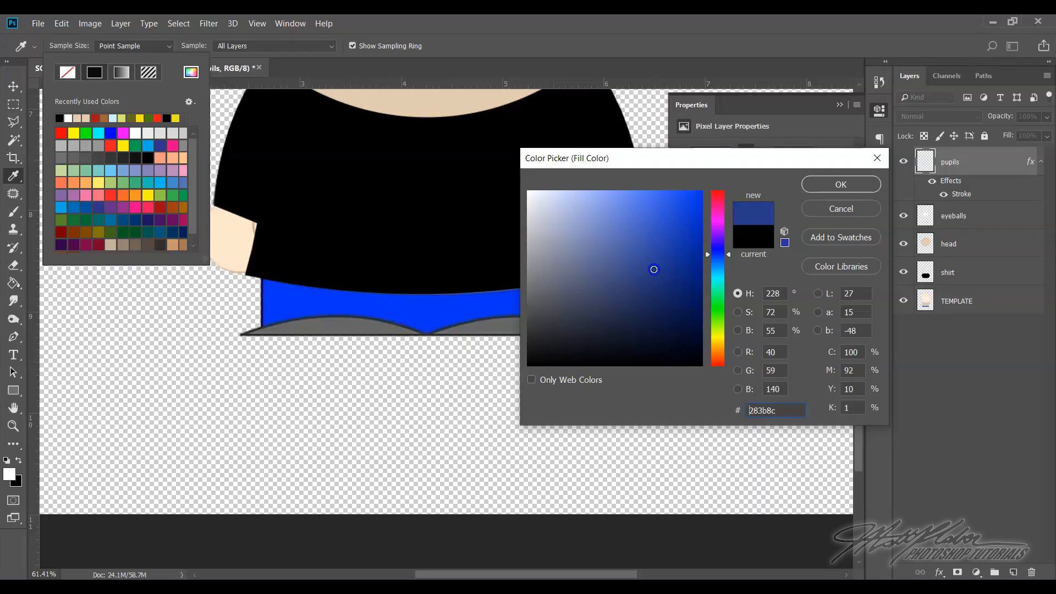
pyautogui.click(833, 187)
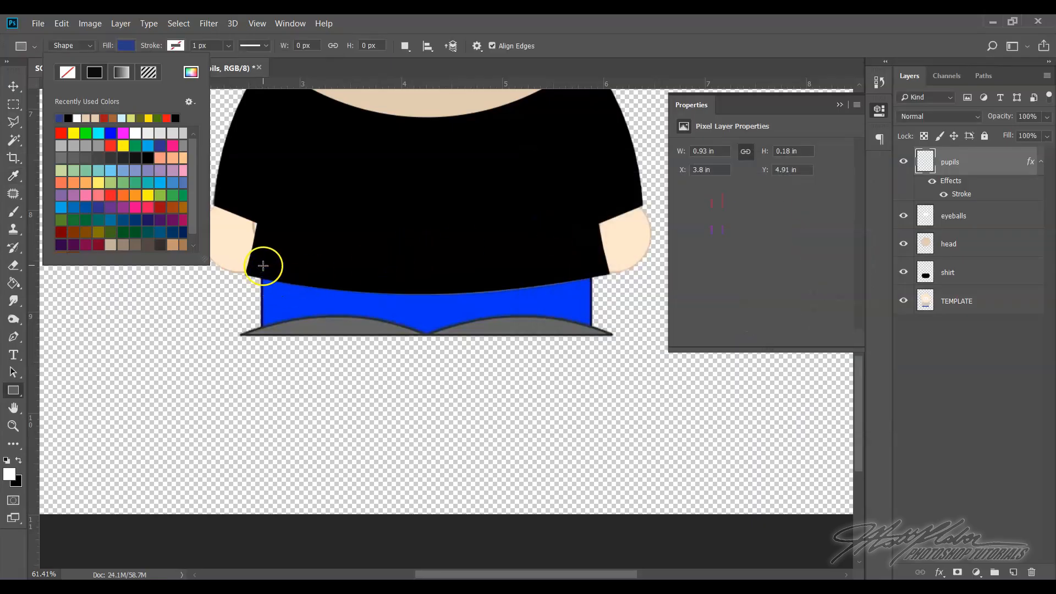
pyautogui.click(261, 260)
pyautogui.moveTo(262, 260); pyautogui.dragTo(592, 333)
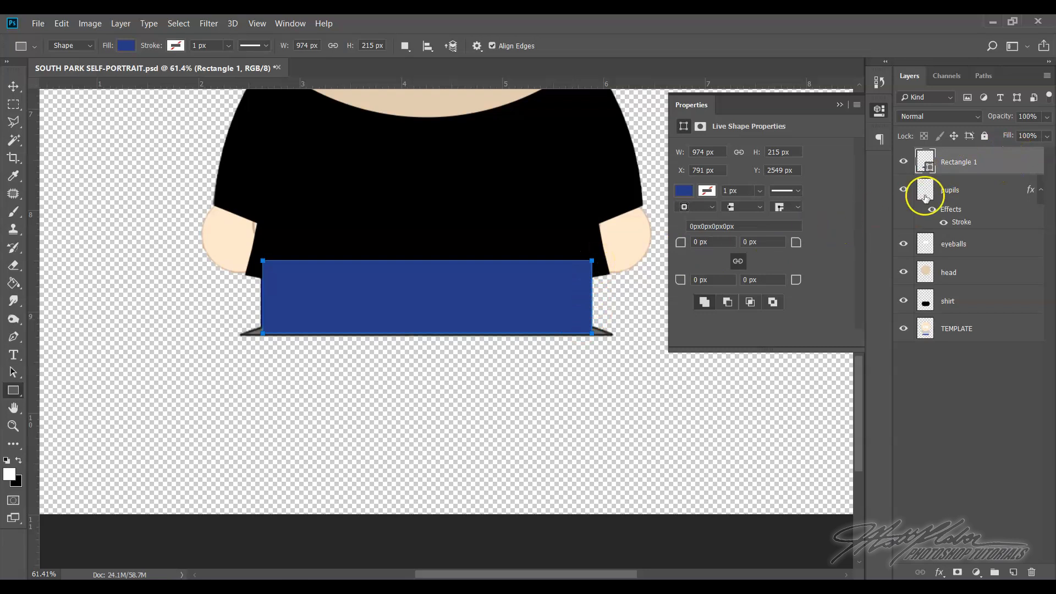
# Rasterize the blue rectangle's layer, rename it pants, and compare it against the template by toggling its visibility
pyautogui.rightClick(998, 166)
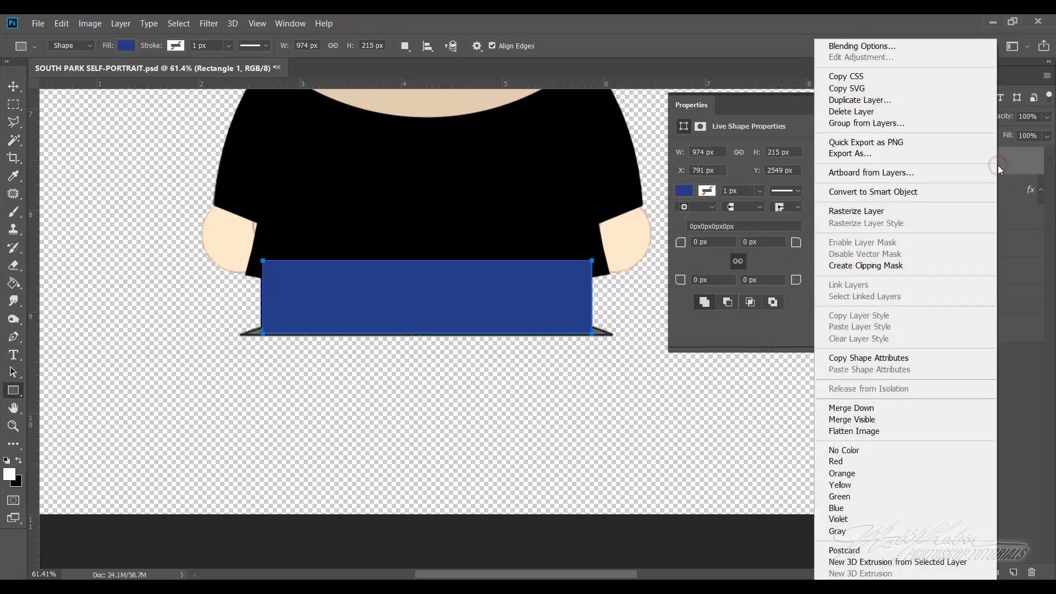
pyautogui.click(873, 212)
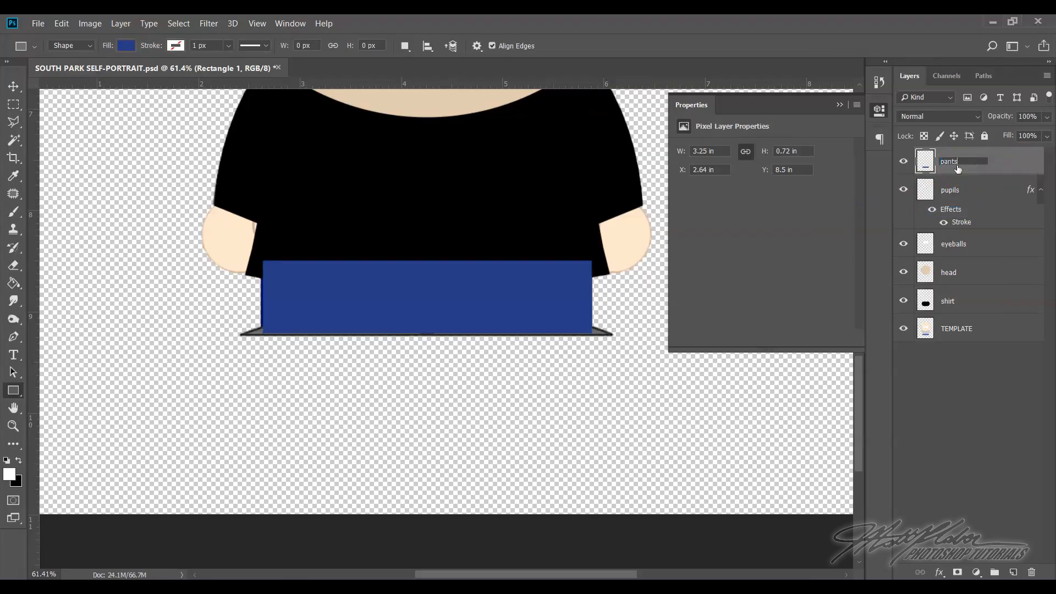
pyautogui.press('Return')
pyautogui.click(903, 161)
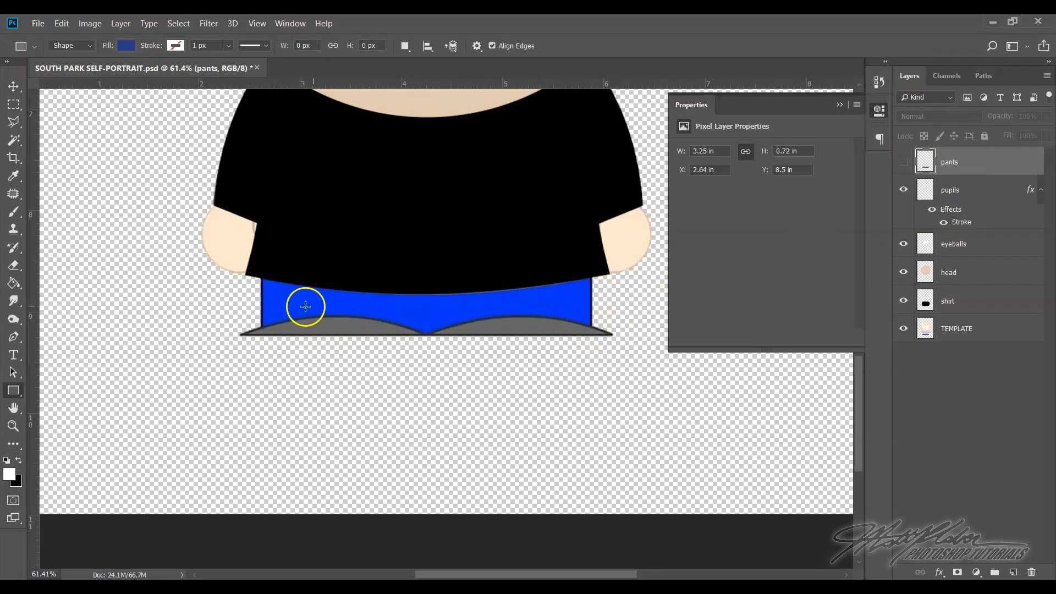
pyautogui.click(903, 161)
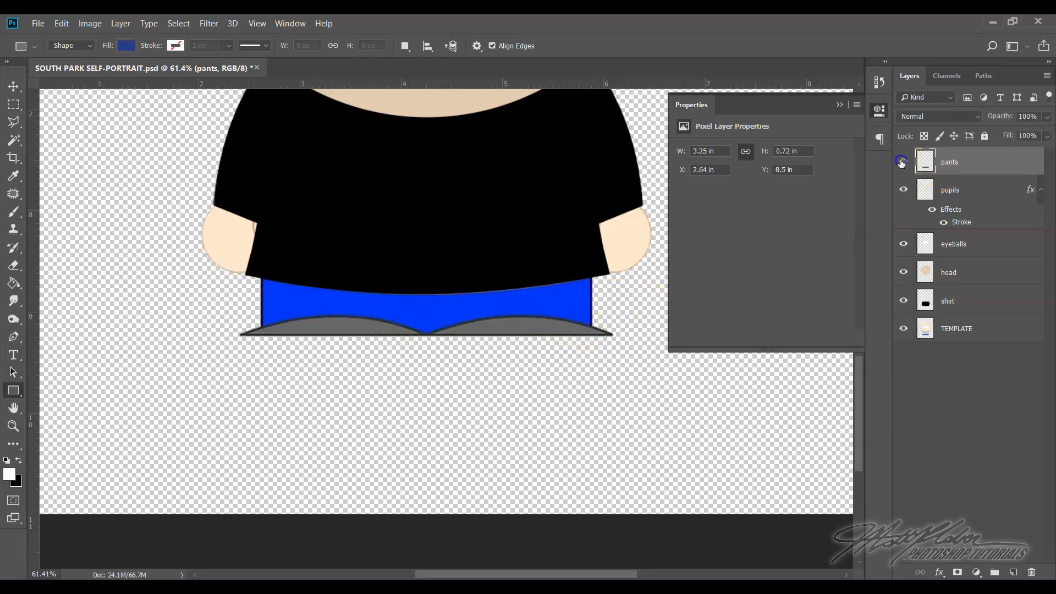
# Add an 8 px outside stroke in dark gray #363636 to the pants layer
pyautogui.rightClick(974, 161)
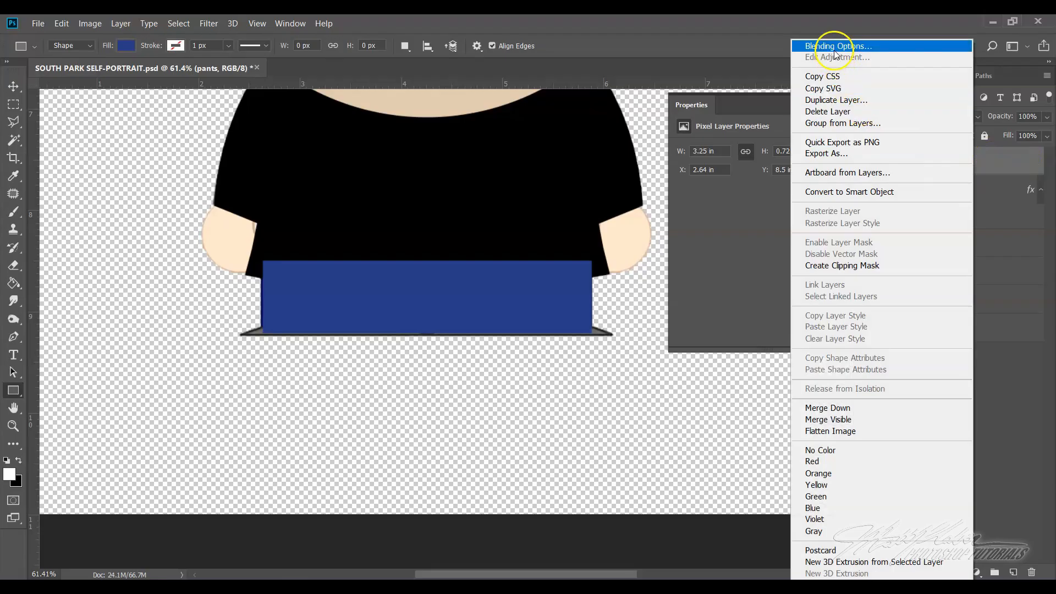
pyautogui.click(857, 46)
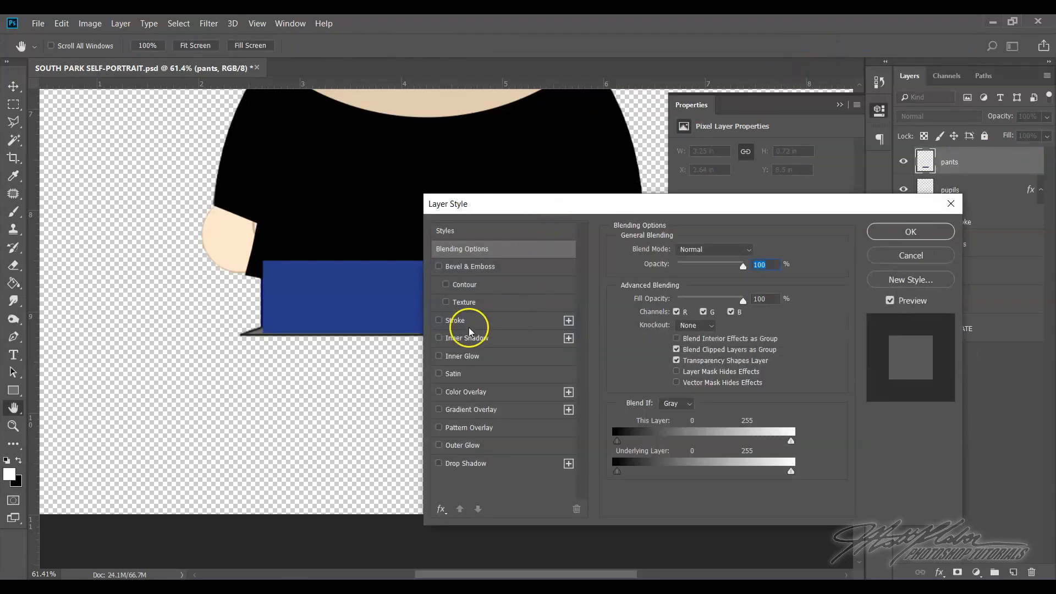
pyautogui.click(456, 322)
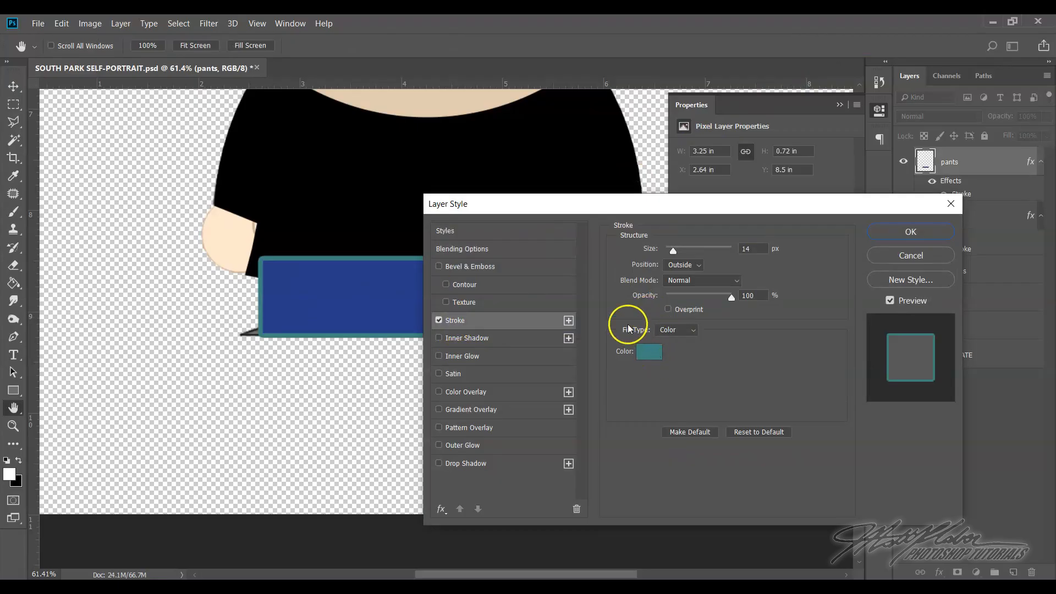
pyautogui.click(649, 355)
pyautogui.write('000000')
pyautogui.click(528, 329)
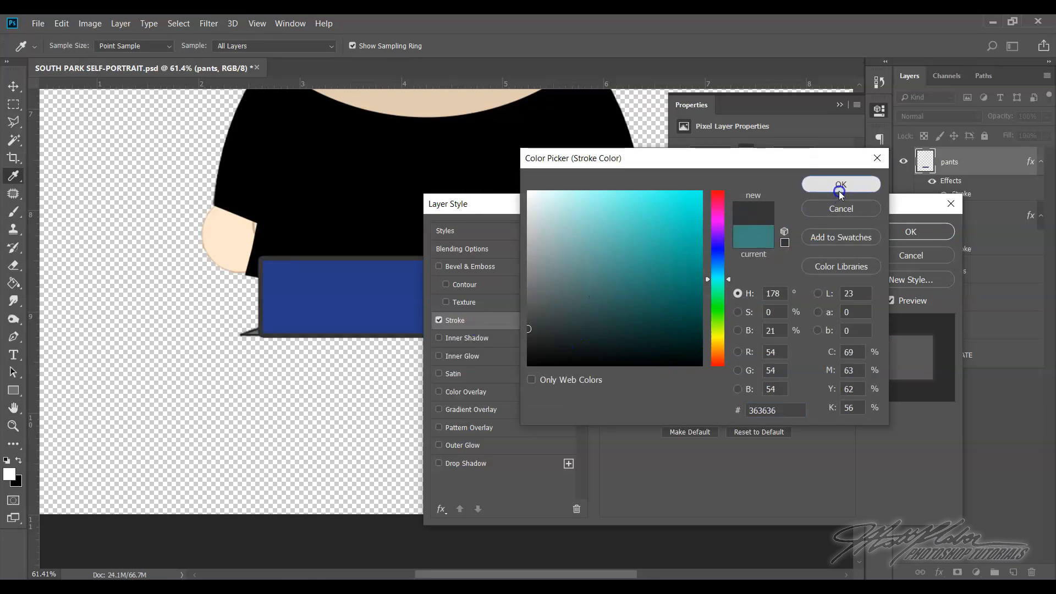
pyautogui.click(819, 183)
pyautogui.write('8')
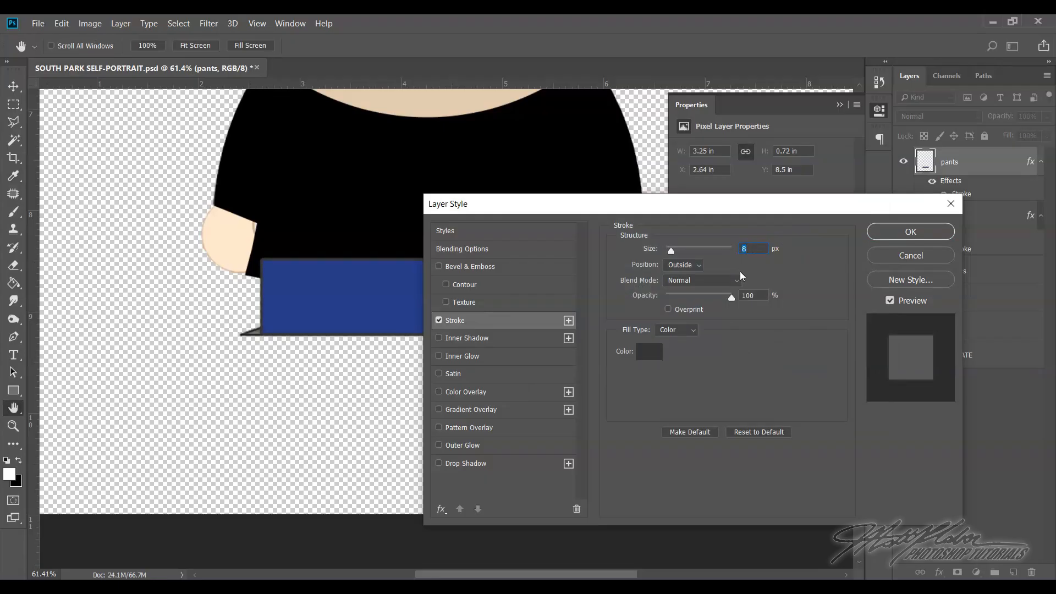
pyautogui.click(882, 237)
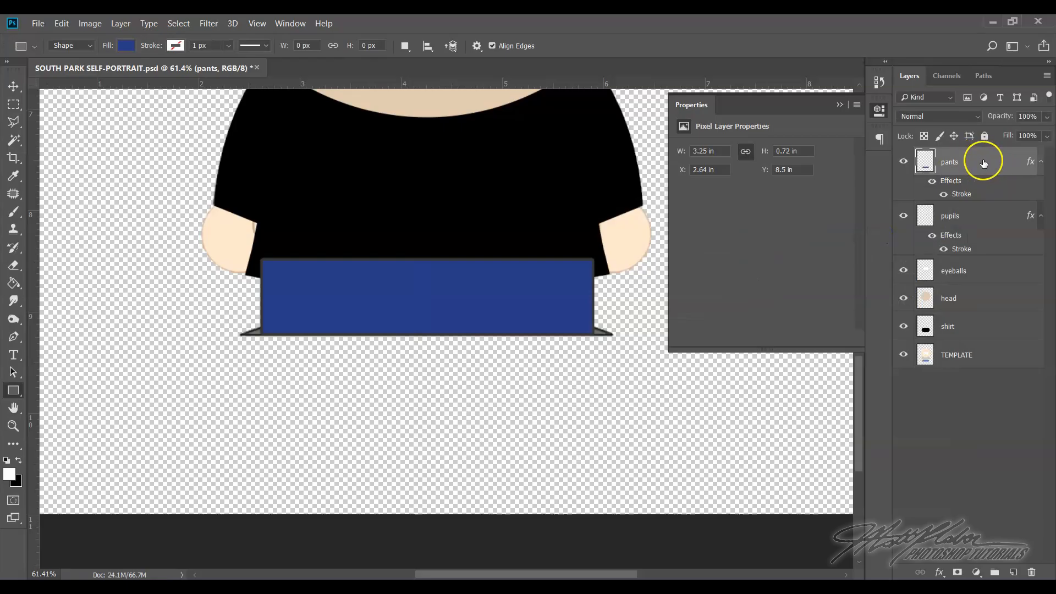
# Move the pants layer directly beneath the shirt layer, above TEMPLATE
pyautogui.scroll(1, 495, 257)
pyautogui.scroll(5, 496, 257)
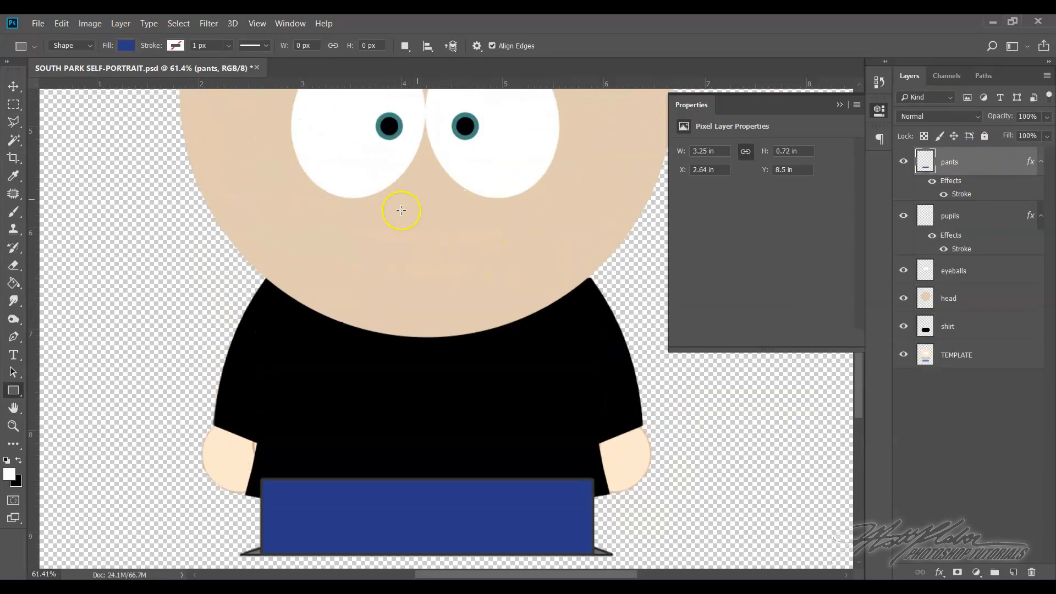
pyautogui.scroll(-1, 518, 403)
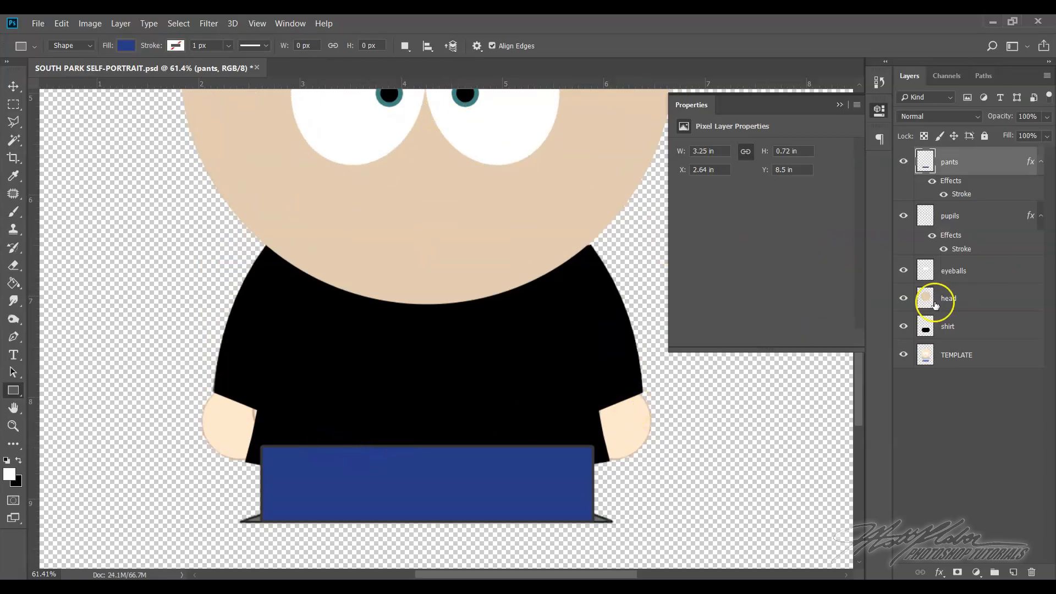
pyautogui.click(968, 164)
pyautogui.moveTo(969, 164); pyautogui.dragTo(963, 335)
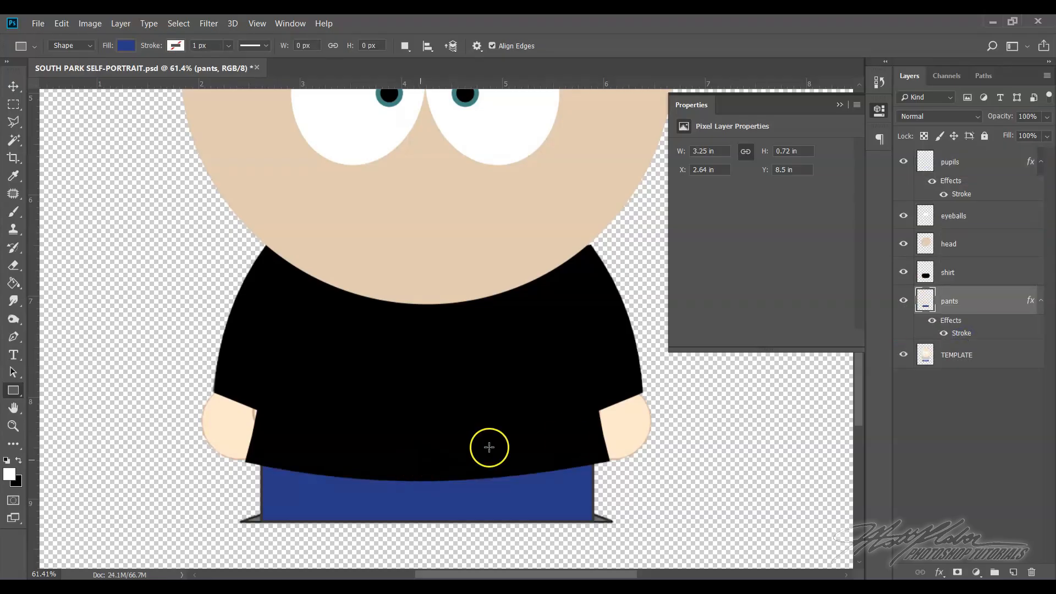
# Inspect the traced head, shirt and pants without the template by temporarily hiding the TEMPLATE layer
pyautogui.click(904, 354)
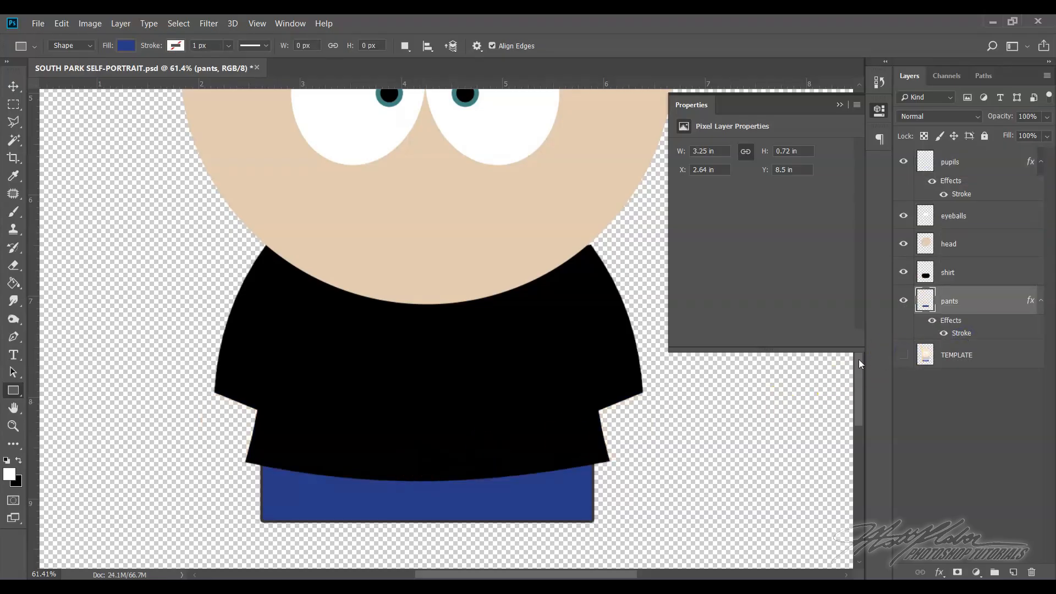
pyautogui.scroll(6, 561, 358)
pyautogui.scroll(-5, 554, 356)
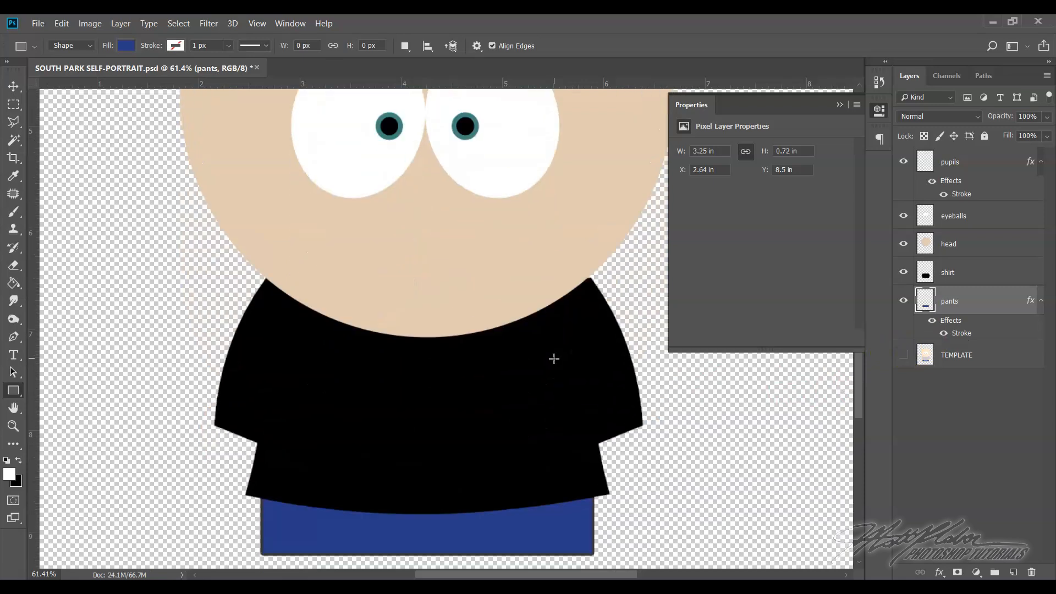
pyautogui.scroll(-5, 553, 358)
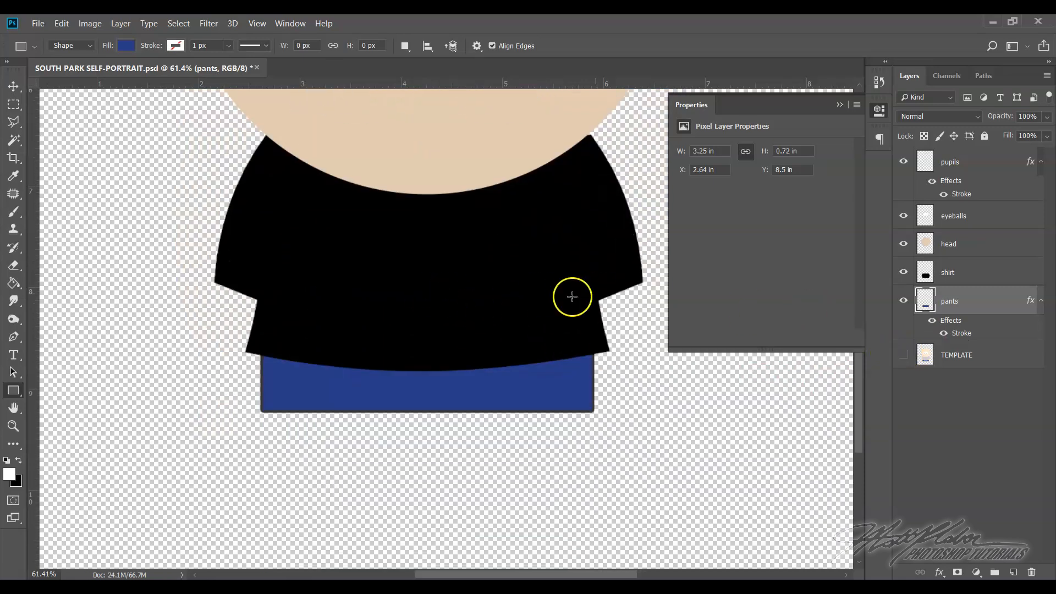
pyautogui.click(903, 356)
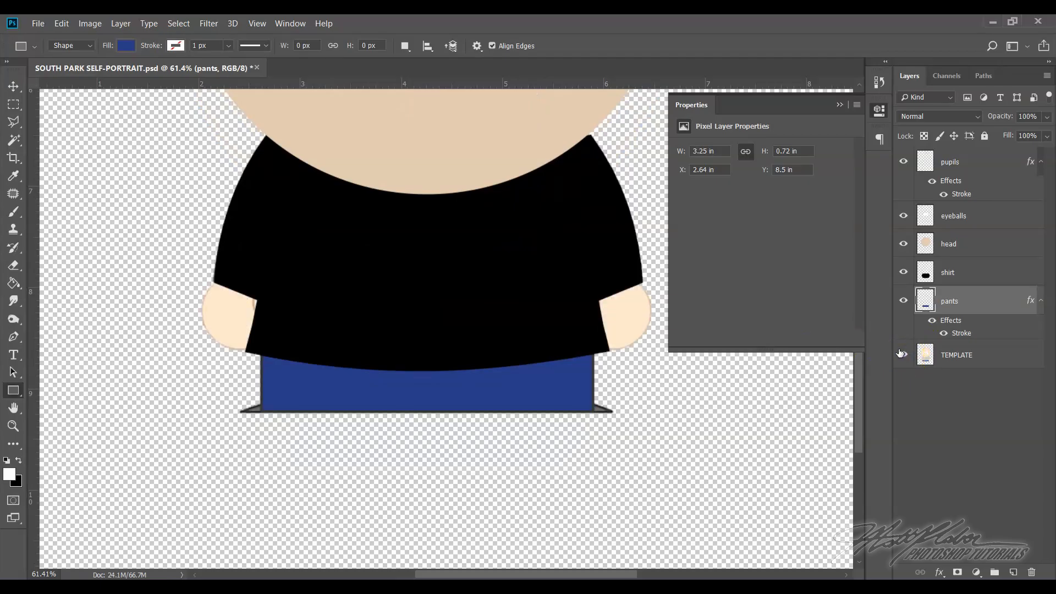
# Hide the pants layer and draw a light orange ellipse shape about 583 × 184 px directly above the TEMPLATE layer, below the left shoe
pyautogui.click(904, 301)
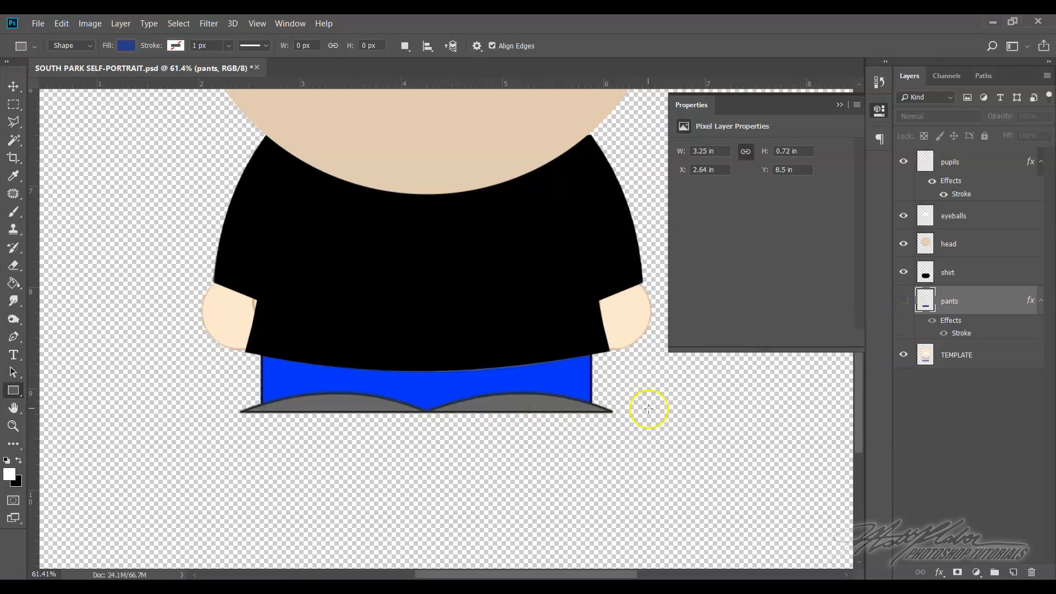
pyautogui.click(973, 358)
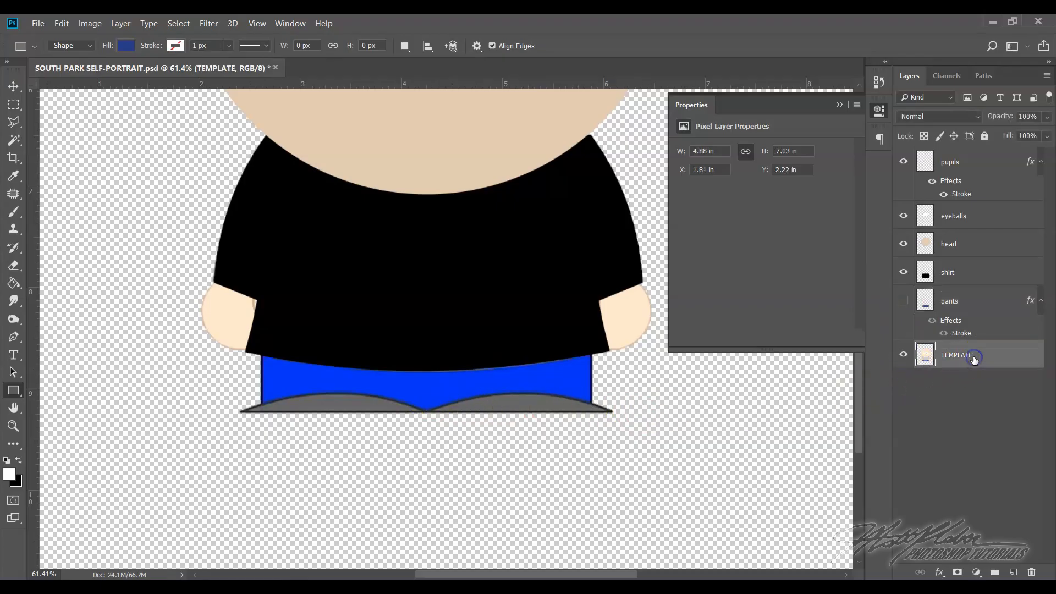
pyautogui.click(978, 354)
pyautogui.rightClick(18, 389)
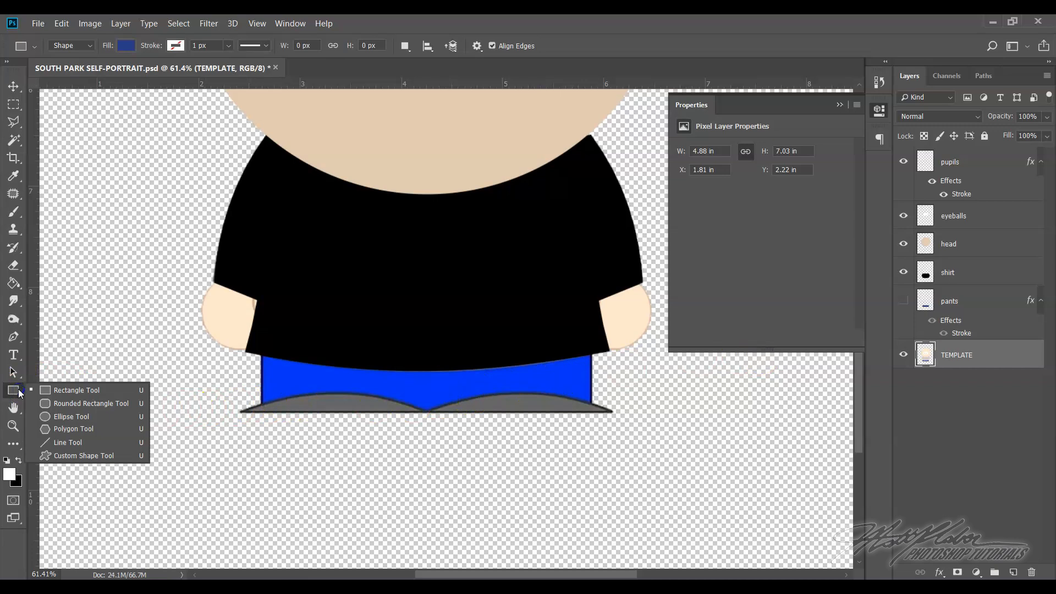
pyautogui.click(67, 417)
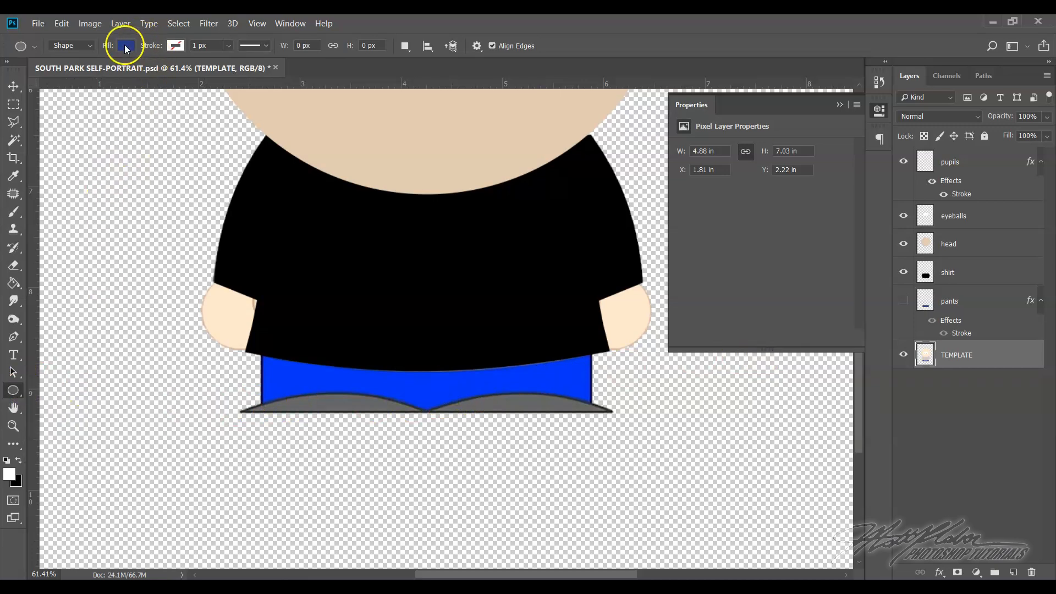
pyautogui.click(125, 46)
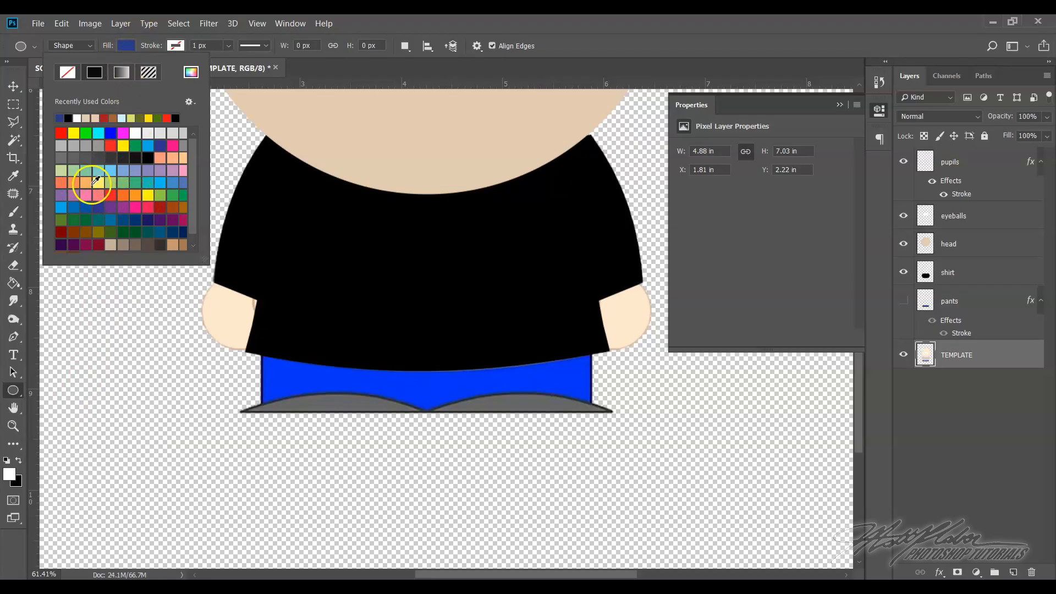
pyautogui.click(86, 182)
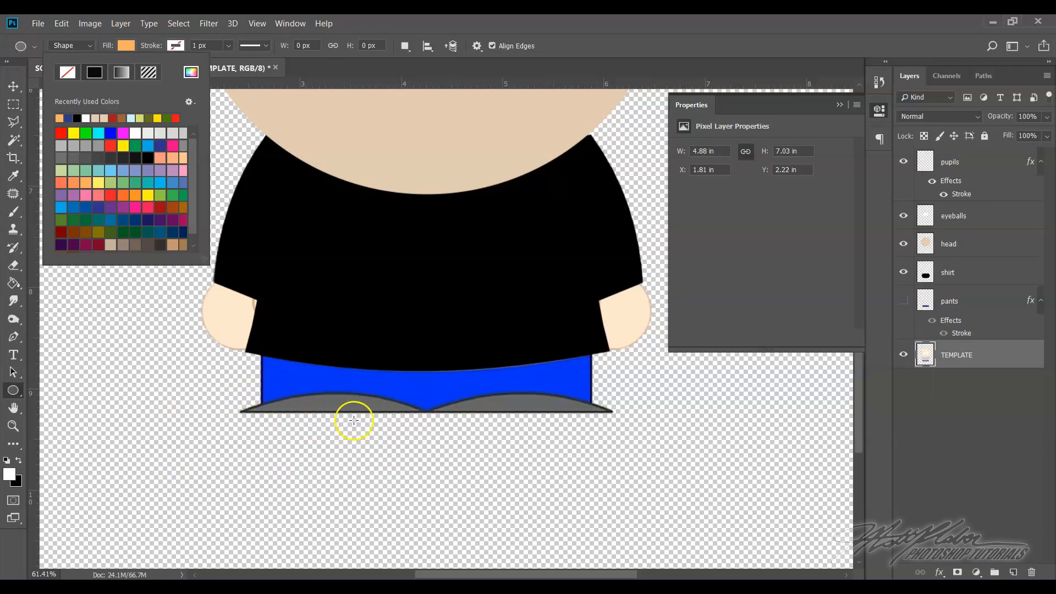
pyautogui.click(149, 425)
pyautogui.moveTo(150, 424); pyautogui.dragTo(345, 486)
# Free-transform the orange ellipse so its upper curve covers the template's left shoe, about 582 × 184 px
pyautogui.click(61, 25)
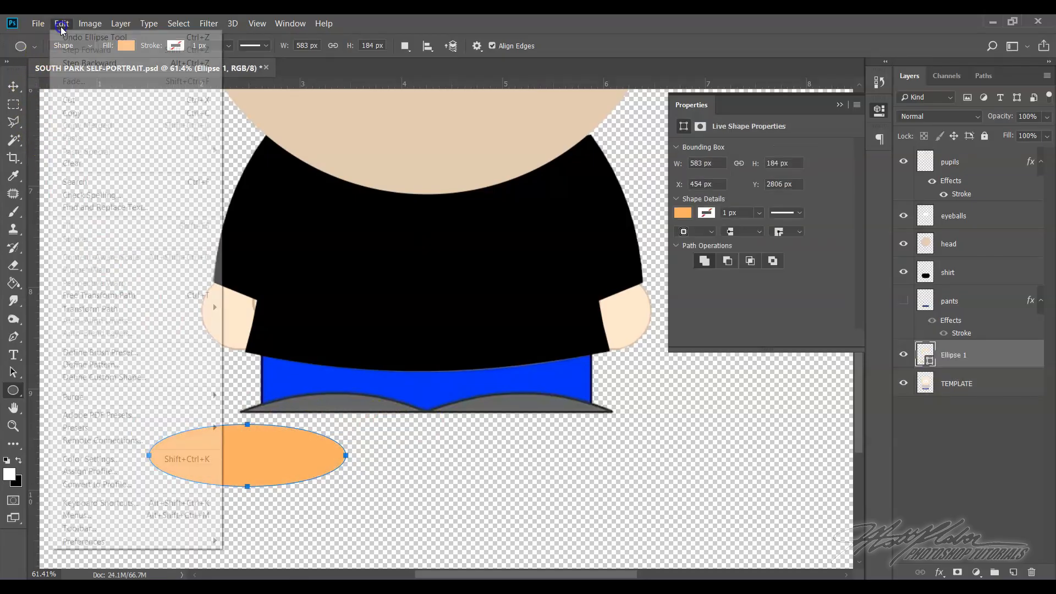
pyautogui.click(124, 295)
pyautogui.moveTo(284, 467); pyautogui.dragTo(367, 436)
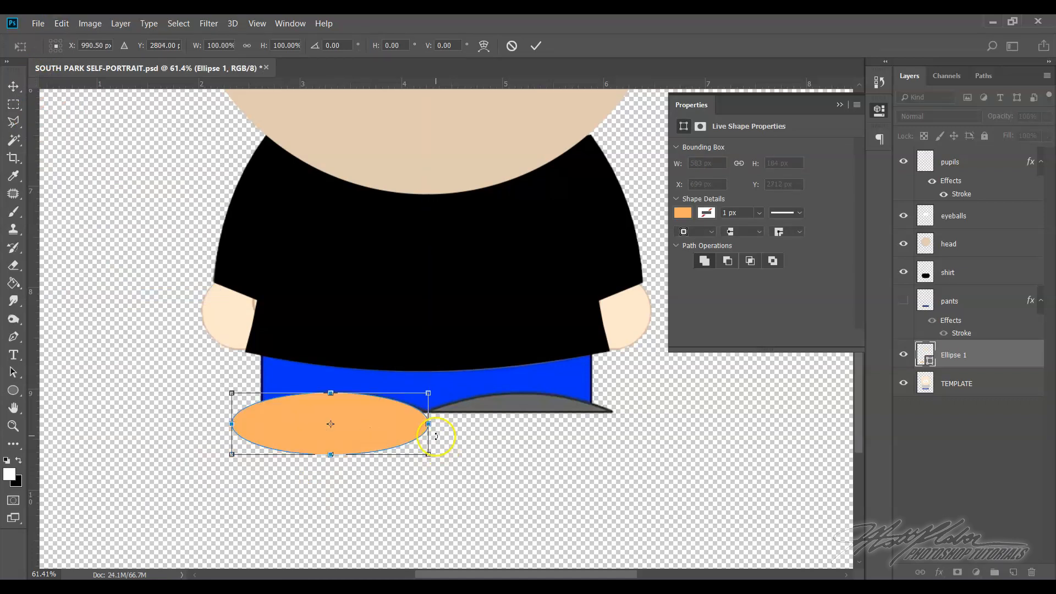
pyautogui.moveTo(432, 426); pyautogui.dragTo(428, 426)
pyautogui.moveTo(232, 424)
pyautogui.mouseDown()
pyautogui.moveTo(250, 425)
pyautogui.moveTo(232, 424)
pyautogui.mouseUp()
pyautogui.click(536, 46)
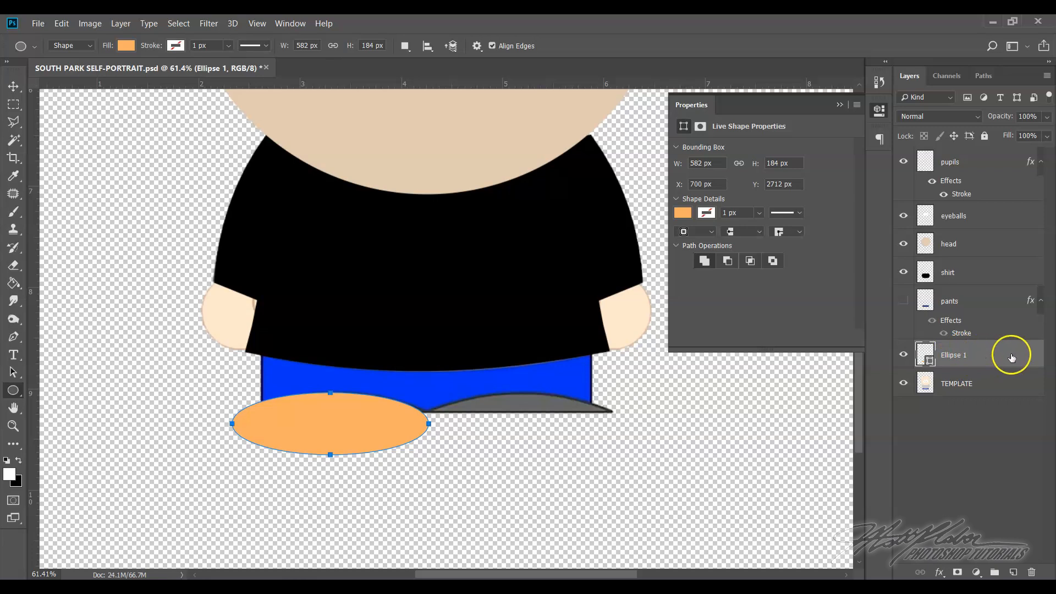
# Rasterize the orange ellipse's layer and switch to the Rectangular Marquee tool
pyautogui.rightClick(998, 356)
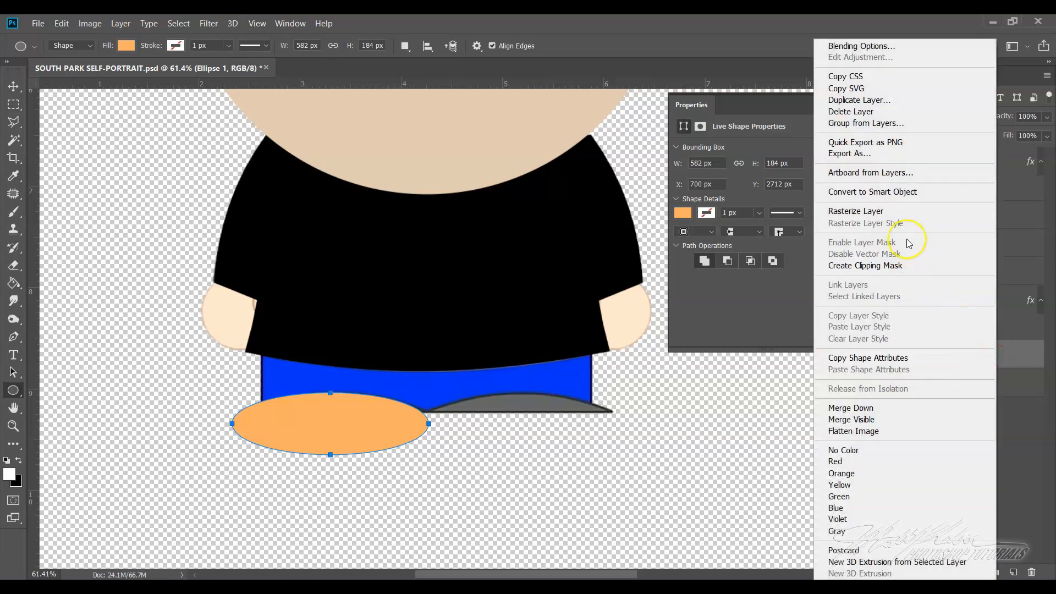
pyautogui.click(909, 211)
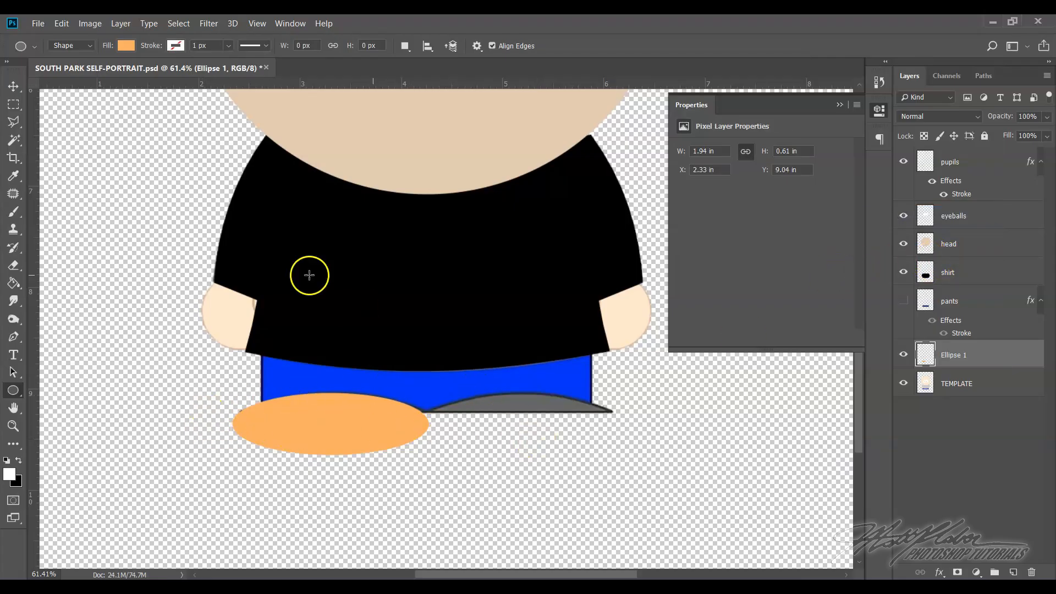
pyautogui.click(15, 108)
pyautogui.moveTo(16, 109); pyautogui.dragTo(52, 106)
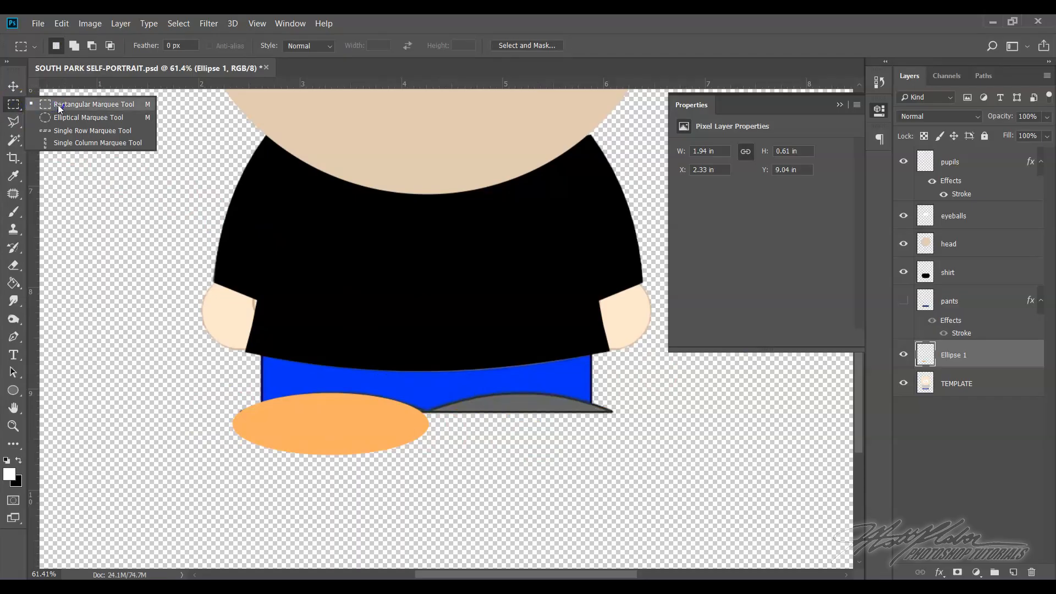
pyautogui.moveTo(57, 105); pyautogui.dragTo(57, 104)
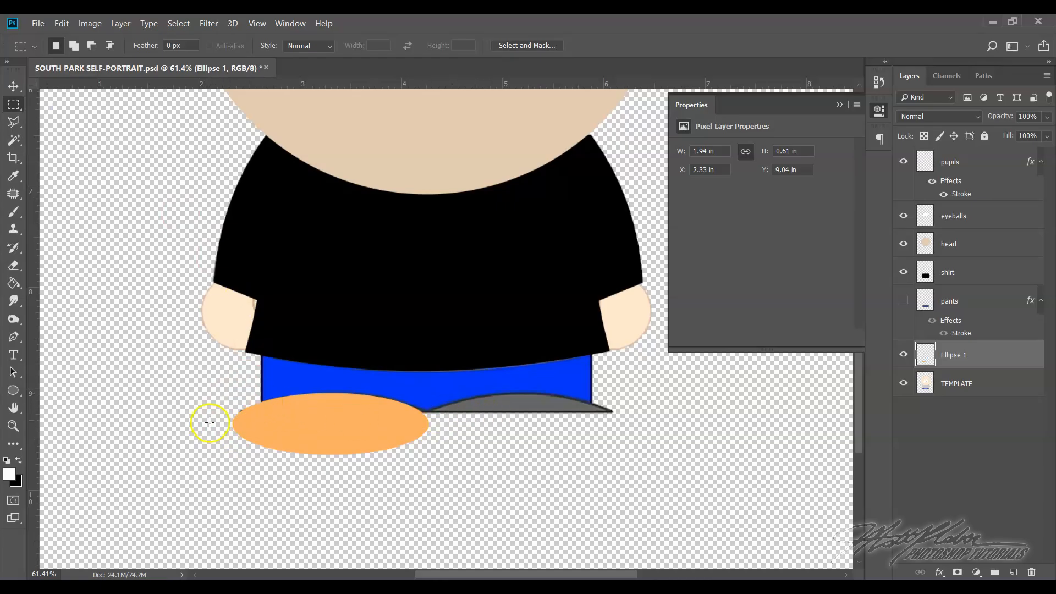
pyautogui.moveTo(205, 415); pyautogui.dragTo(479, 478)
pyautogui.click(329, 454)
pyautogui.moveTo(138, 328); pyautogui.dragTo(449, 438)
pyautogui.moveTo(304, 365)
pyautogui.mouseDown()
pyautogui.moveTo(329, 468)
pyautogui.moveTo(305, 362)
pyautogui.mouseUp()
pyautogui.click(200, 167)
# Select the ellipse's lower part with a rectangular marquee aligned to the shoe's bottom edge, delete it, and deselect
pyautogui.moveTo(220, 158); pyautogui.dragTo(586, 234)
pyautogui.moveTo(441, 193); pyautogui.dragTo(438, 445)
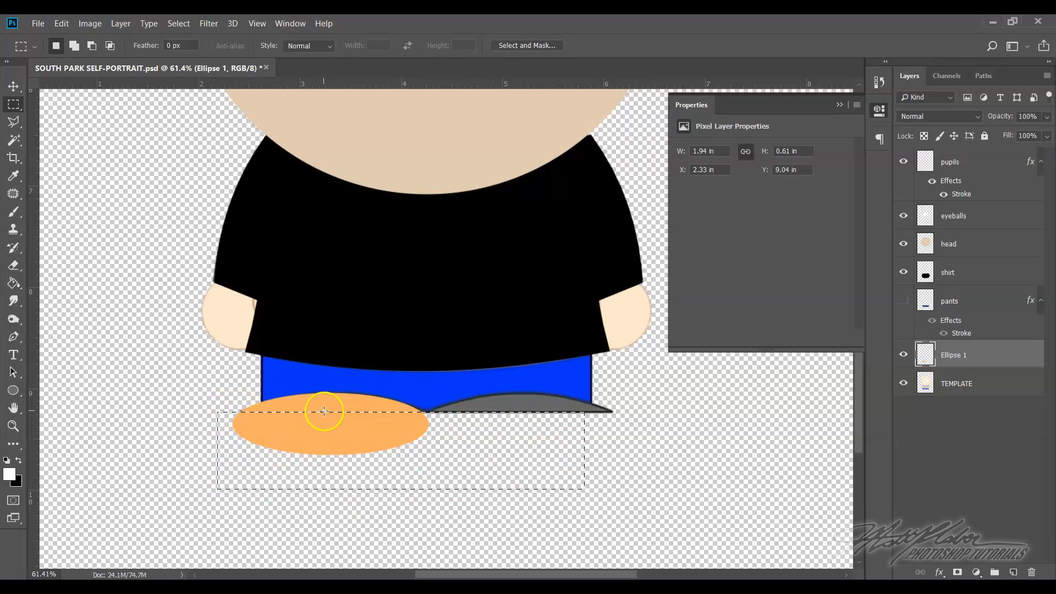
pyautogui.press('Delete')
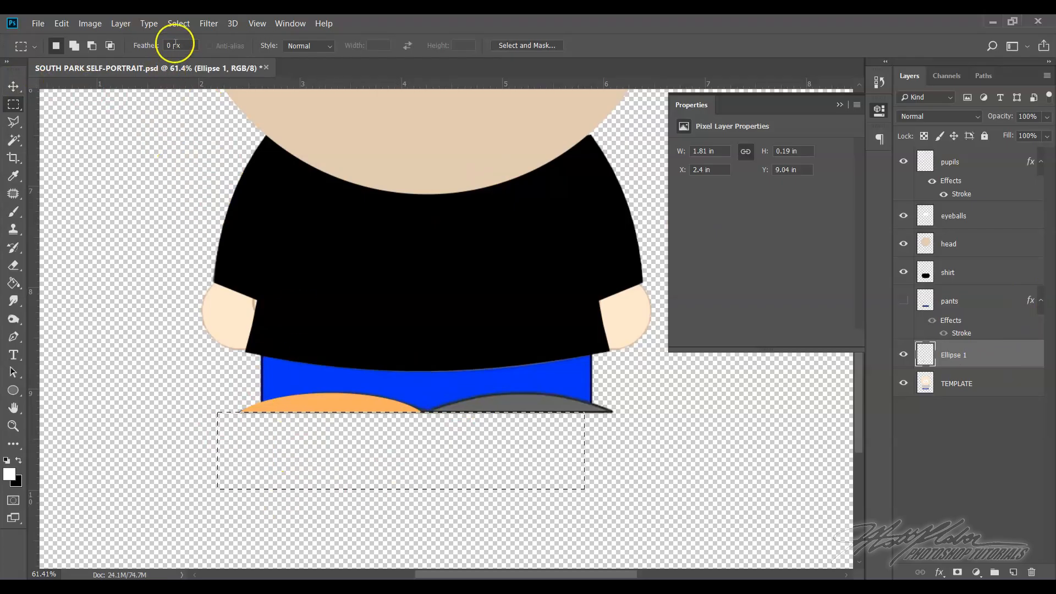
pyautogui.click(179, 24)
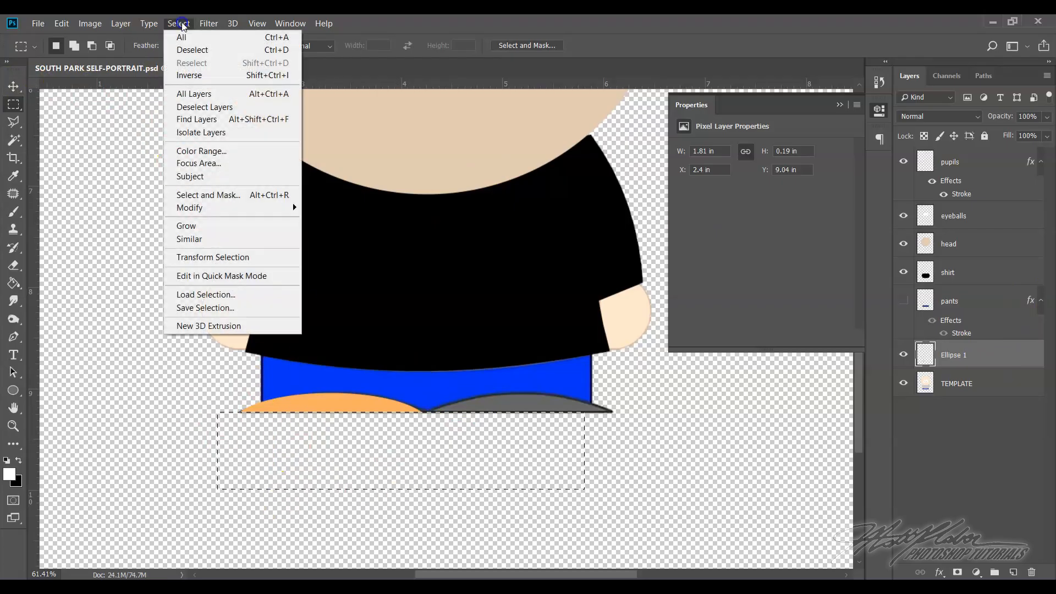
pyautogui.click(194, 50)
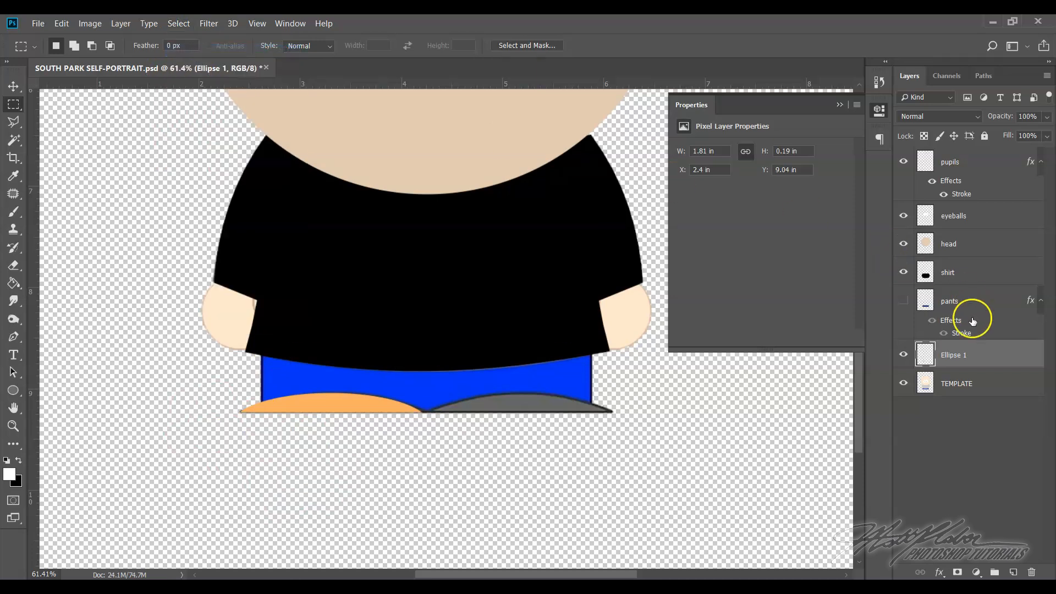
# Duplicate the orange left shoe's layer and move the copy sideways so it covers the template's right shoe
pyautogui.rightClick(977, 358)
pyautogui.press('Escape')
pyautogui.rightClick(979, 358)
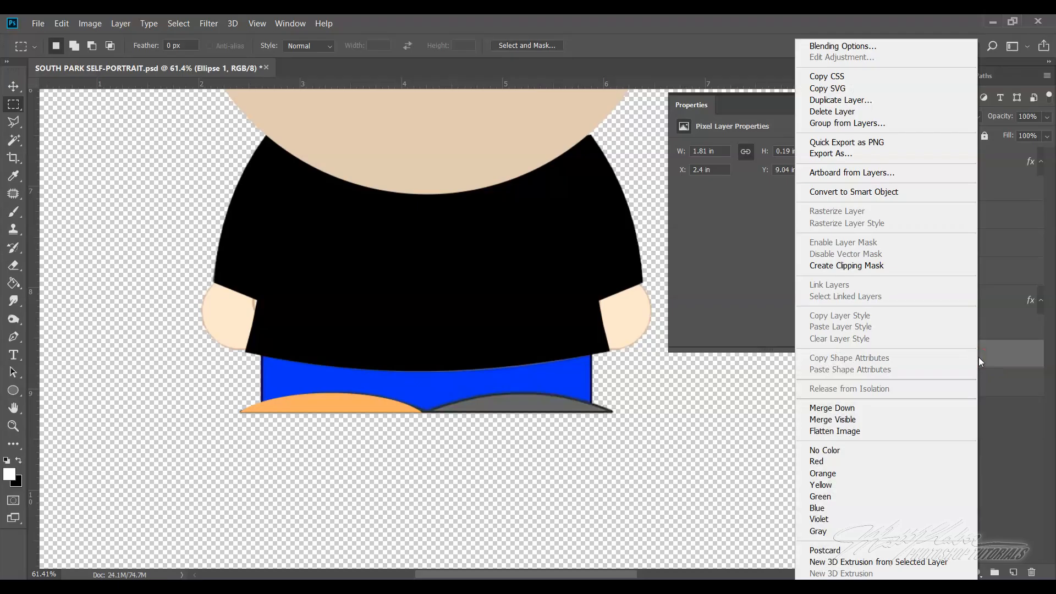
pyautogui.click(844, 101)
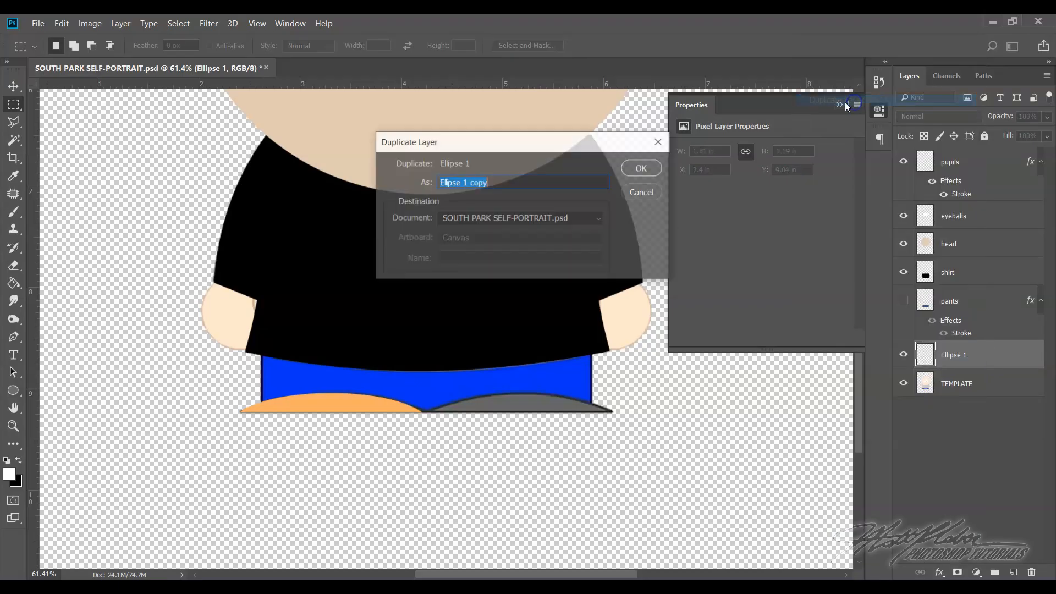
pyautogui.click(641, 166)
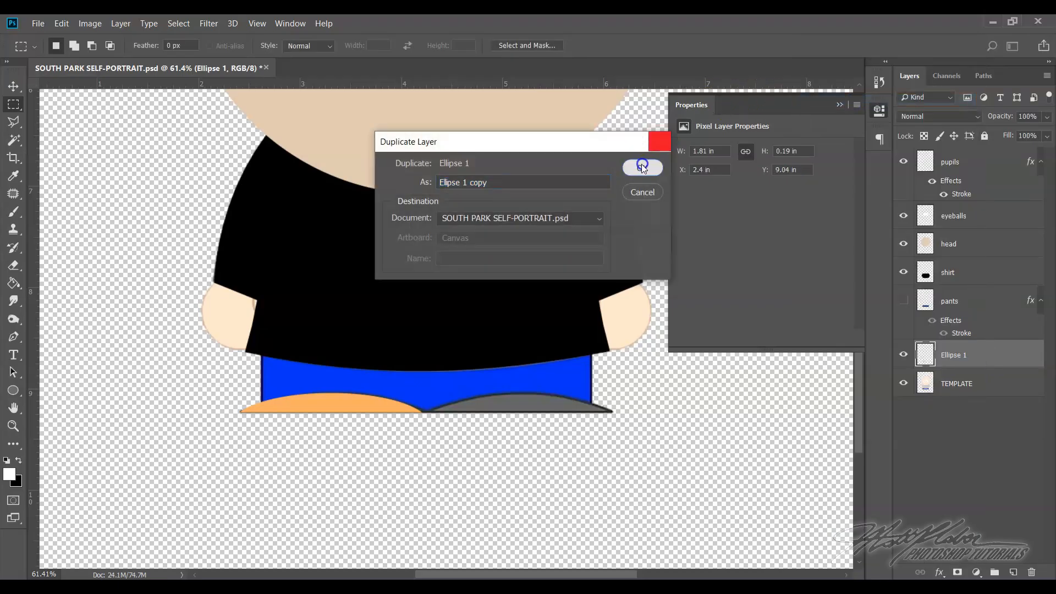
pyautogui.click(12, 86)
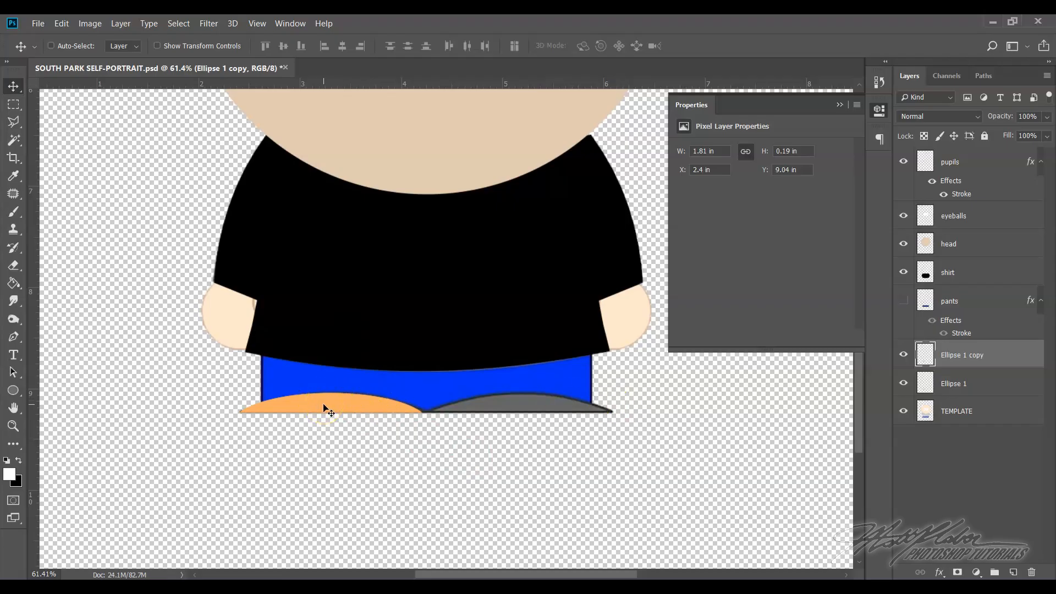
pyautogui.moveTo(325, 407); pyautogui.dragTo(517, 408)
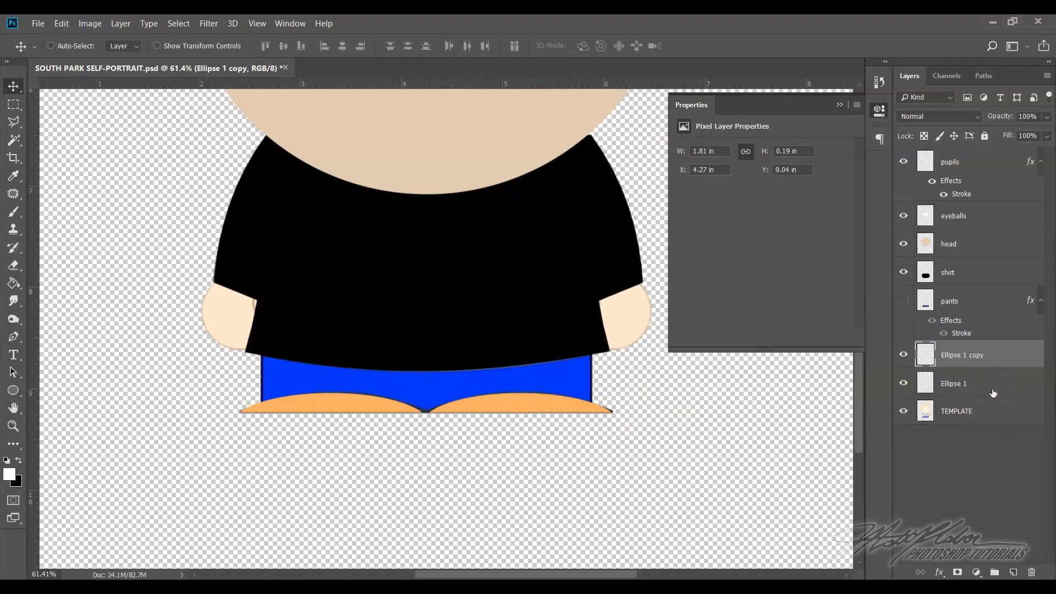
# Select both orange shoe layers and merge them into one layer
pyautogui.click(995, 373)
pyautogui.click(994, 367)
pyautogui.keyDown('ctrl'); pyautogui.click(988, 384); pyautogui.keyUp('ctrl')
pyautogui.click(905, 355)
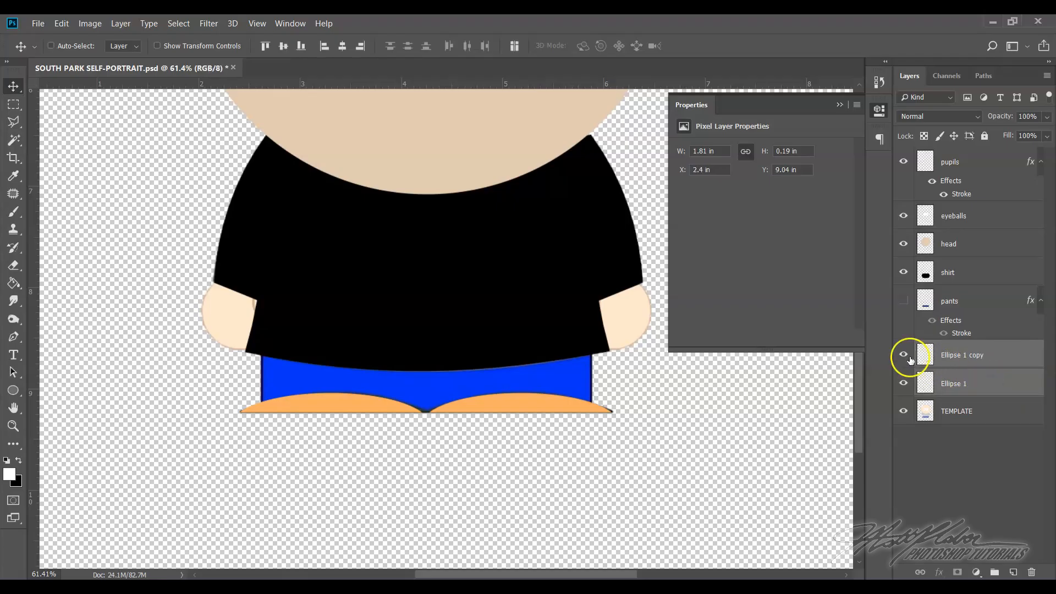
pyautogui.click(905, 355)
pyautogui.click(905, 383)
pyautogui.click(904, 383)
pyautogui.rightClick(998, 378)
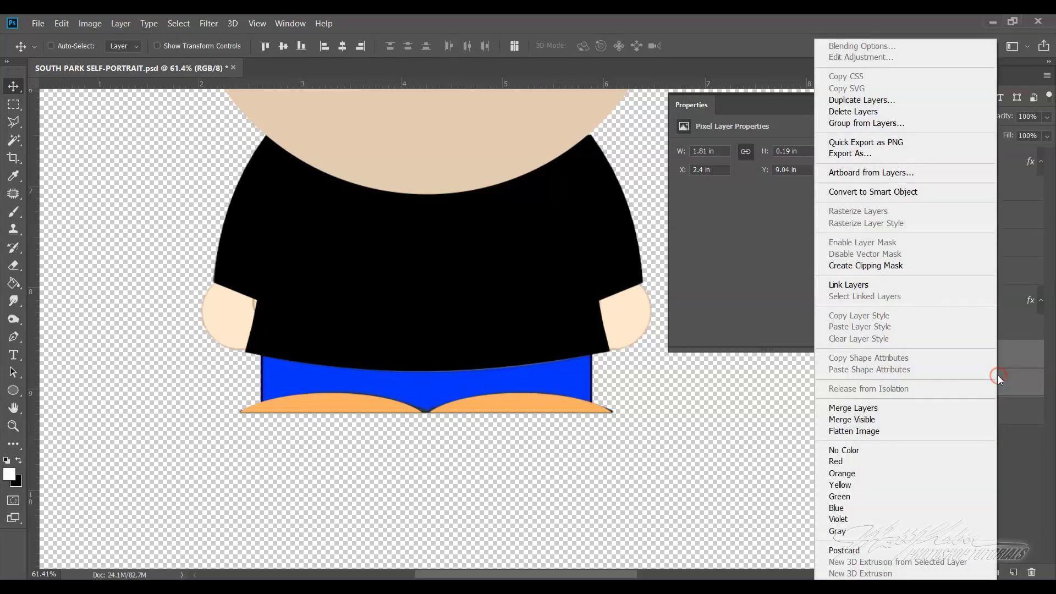
pyautogui.click(886, 407)
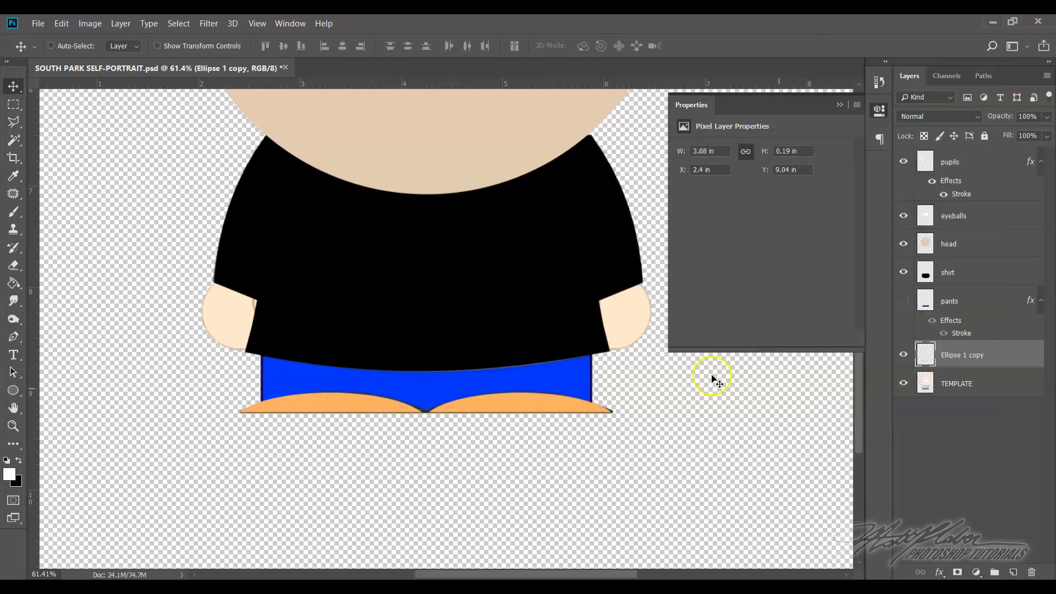
# Rename the merged orange shoe layer as shoes
pyautogui.scroll(3, 667, 361)
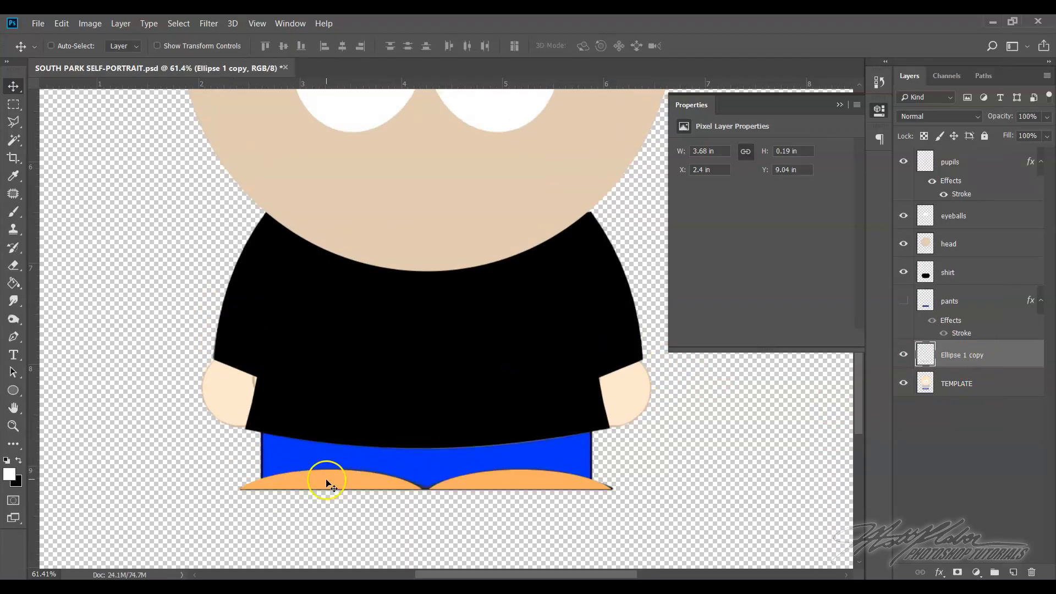
pyautogui.doubleClick(963, 355)
pyautogui.write('shoes')
pyautogui.click(931, 358)
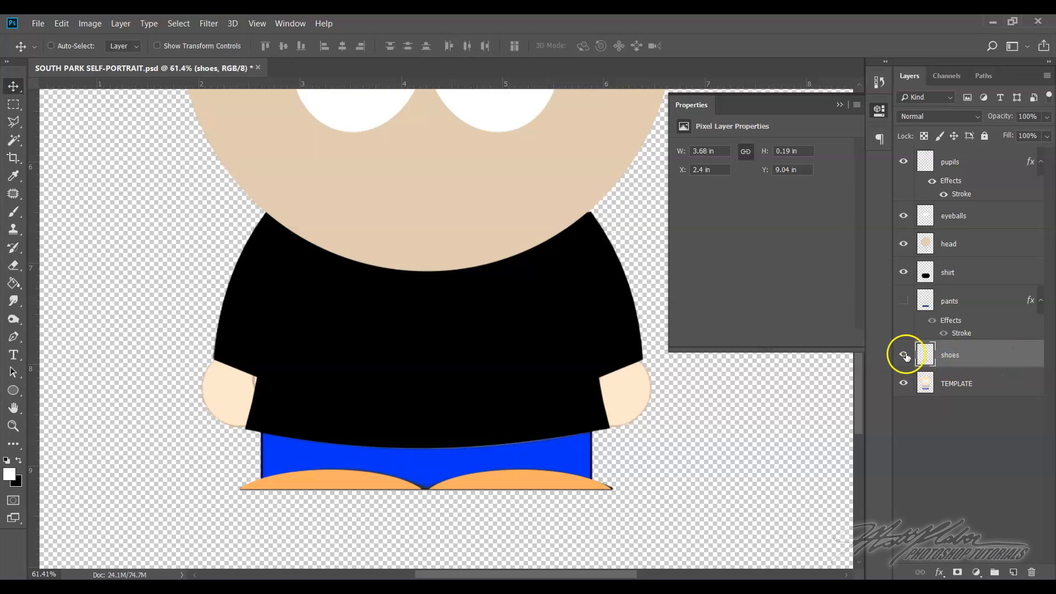
# Hide the TEMPLATE layer, show the pants layer, and place the shoes layer directly above the pants
pyautogui.click(903, 387)
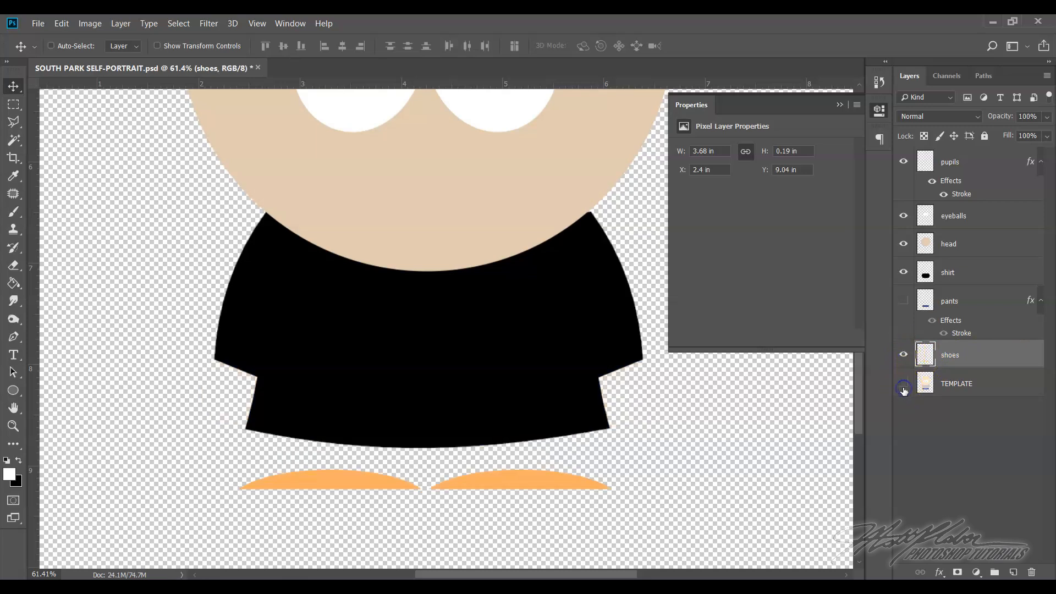
pyautogui.scroll(3, 566, 408)
pyautogui.click(903, 301)
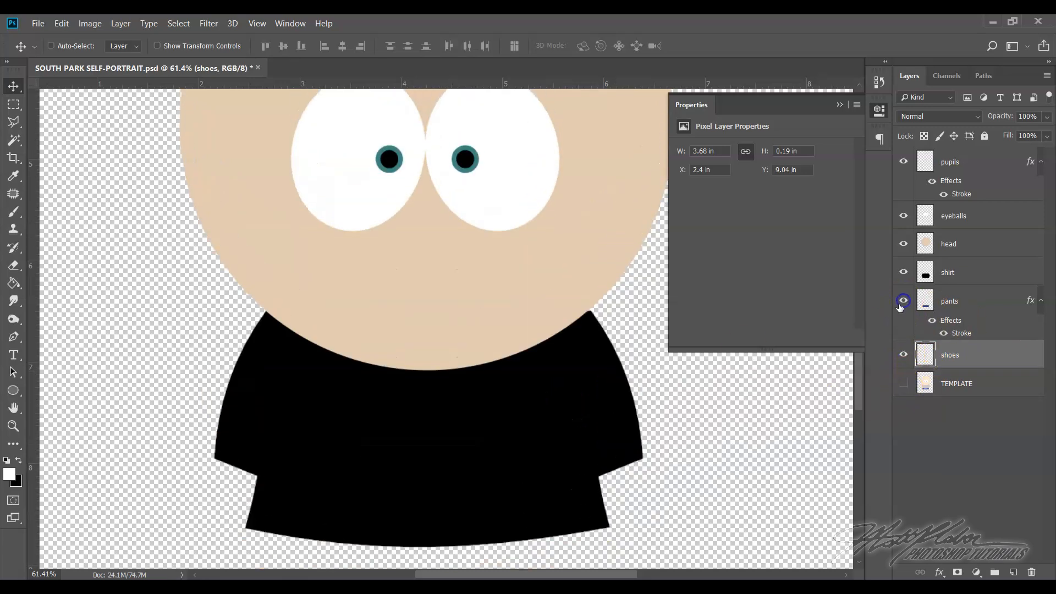
pyautogui.scroll(-3, 620, 378)
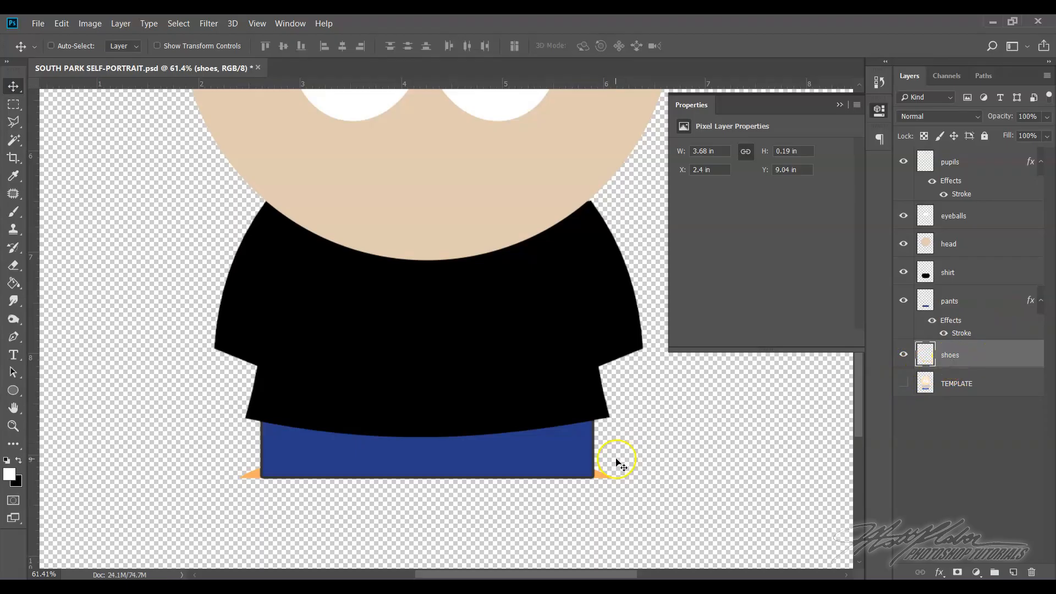
pyautogui.click(978, 362)
pyautogui.moveTo(978, 363); pyautogui.dragTo(980, 295)
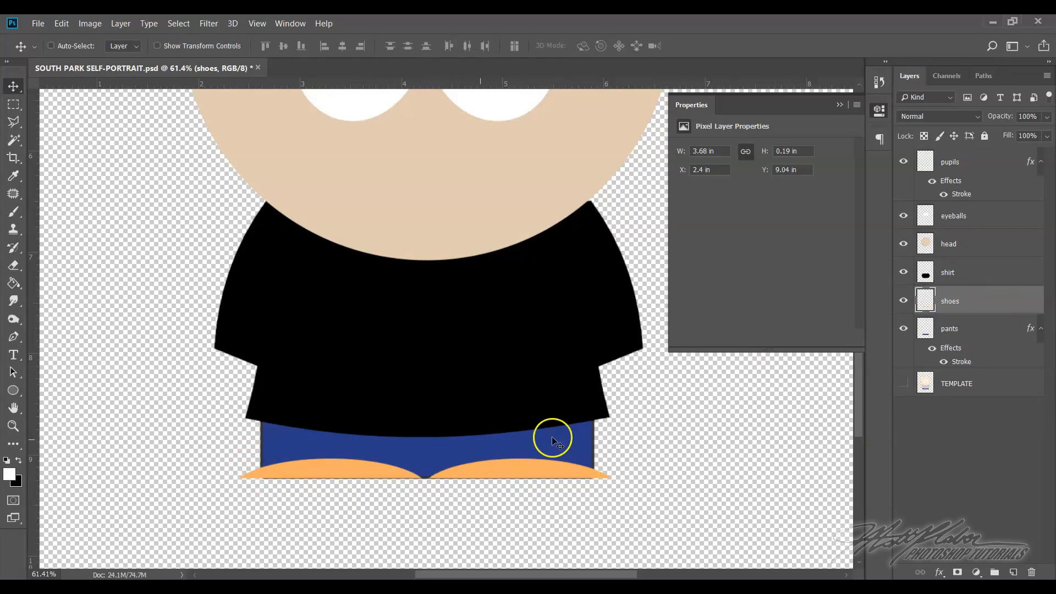
# Add an 8 px outside stroke to the shoes layer in a darker orange derived from the shoe colour, #a8743d
pyautogui.click(981, 306)
pyautogui.doubleClick(980, 306)
pyautogui.click(907, 259)
pyautogui.rightClick(981, 307)
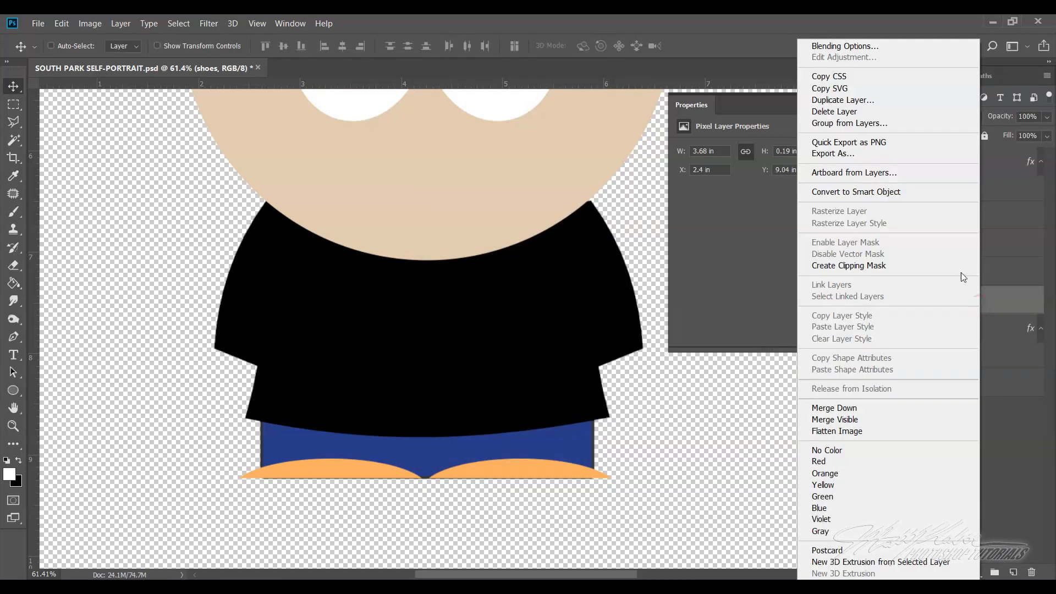
pyautogui.click(837, 46)
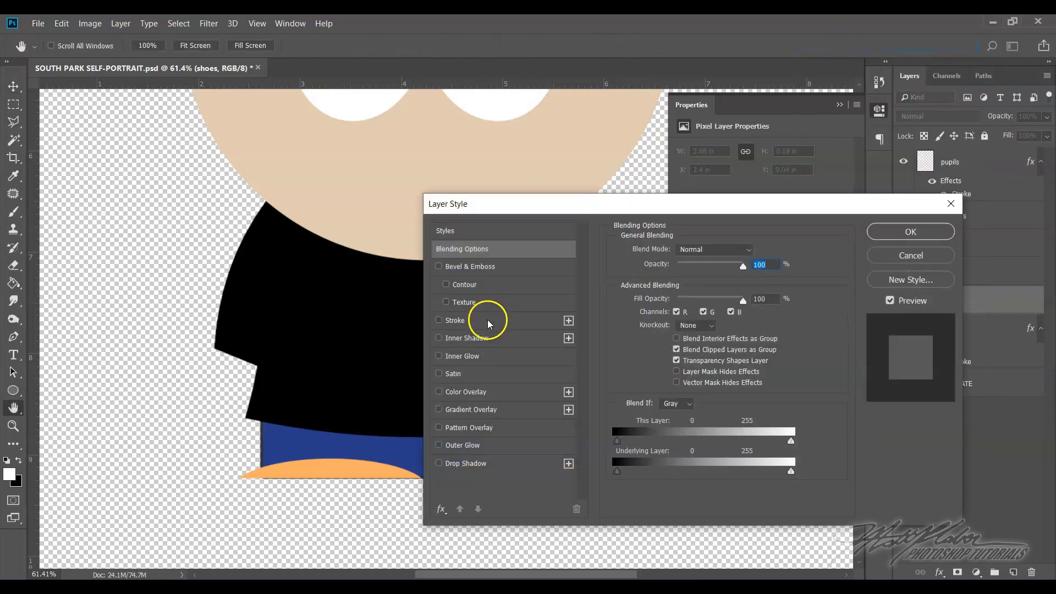
pyautogui.click(462, 321)
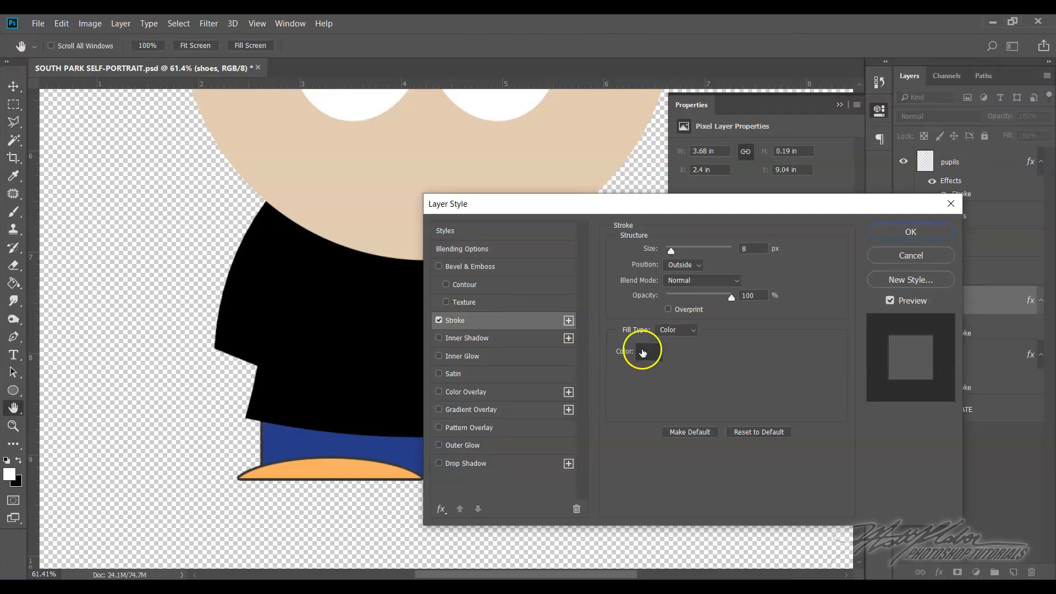
pyautogui.click(646, 351)
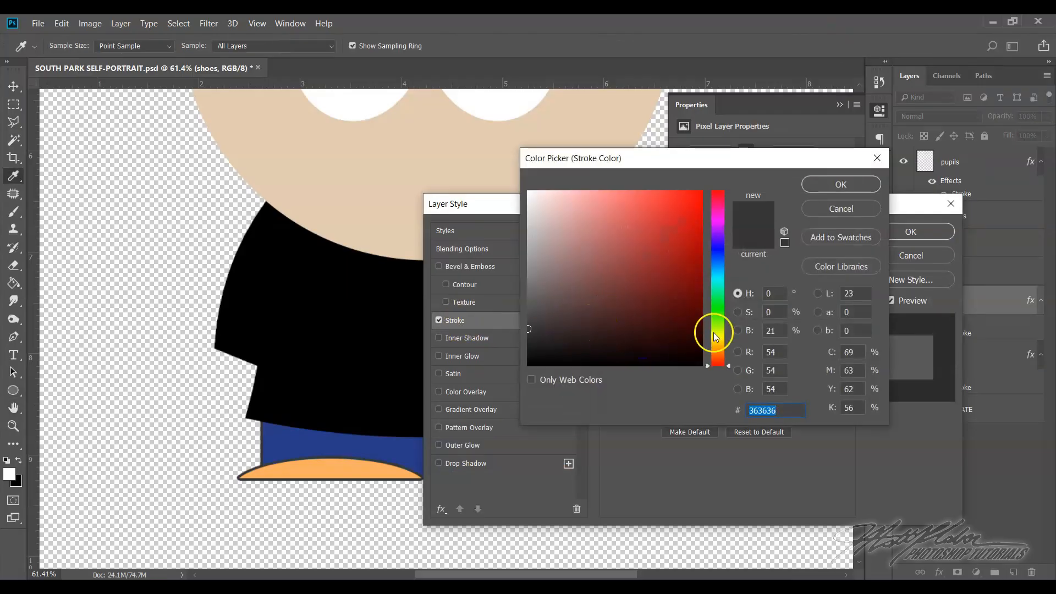
pyautogui.click(312, 470)
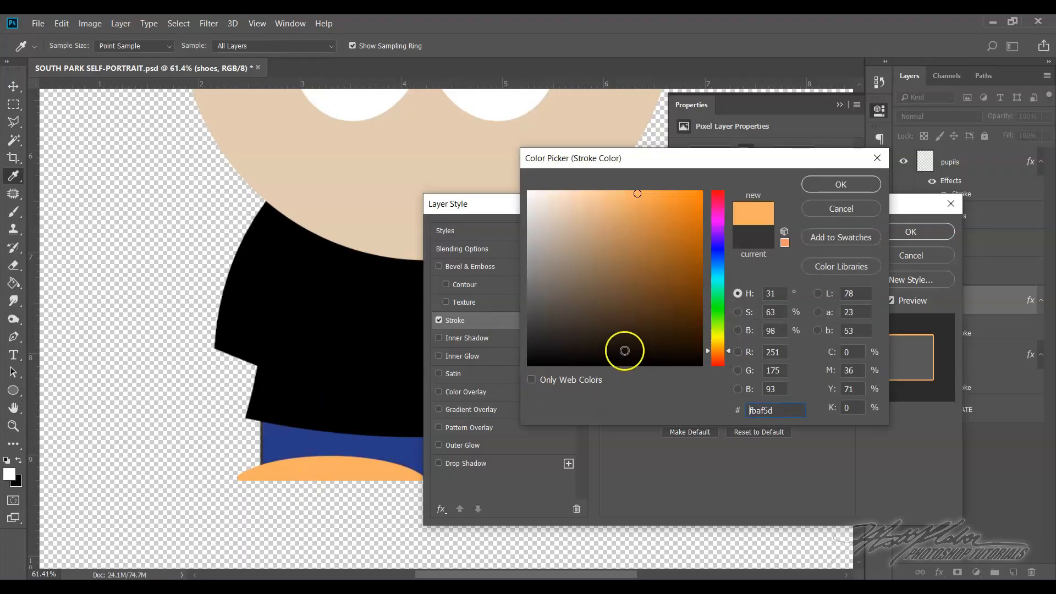
pyautogui.click(640, 250)
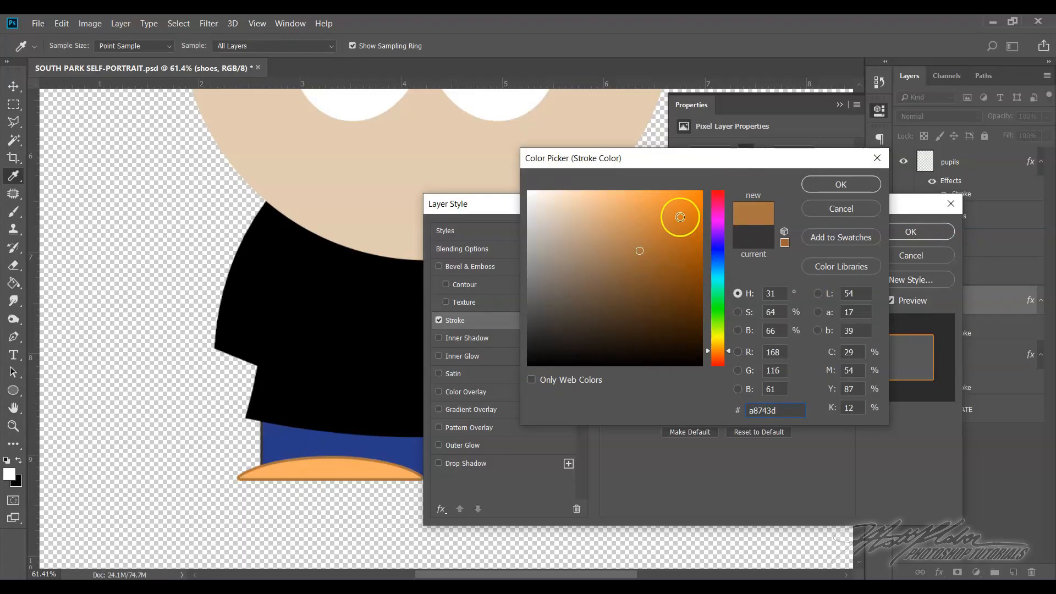
pyautogui.click(823, 184)
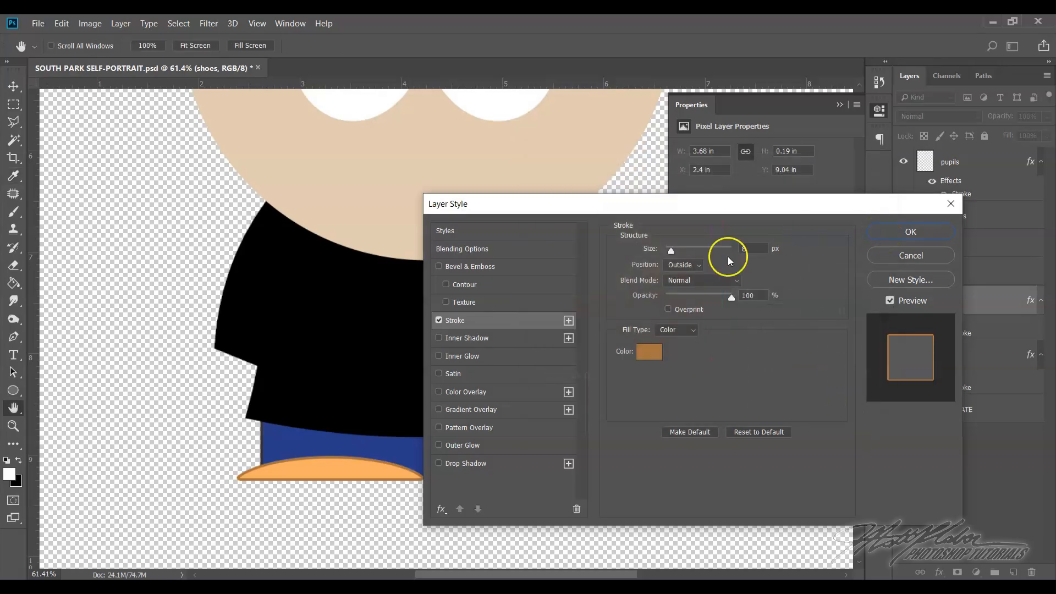
pyautogui.click(908, 233)
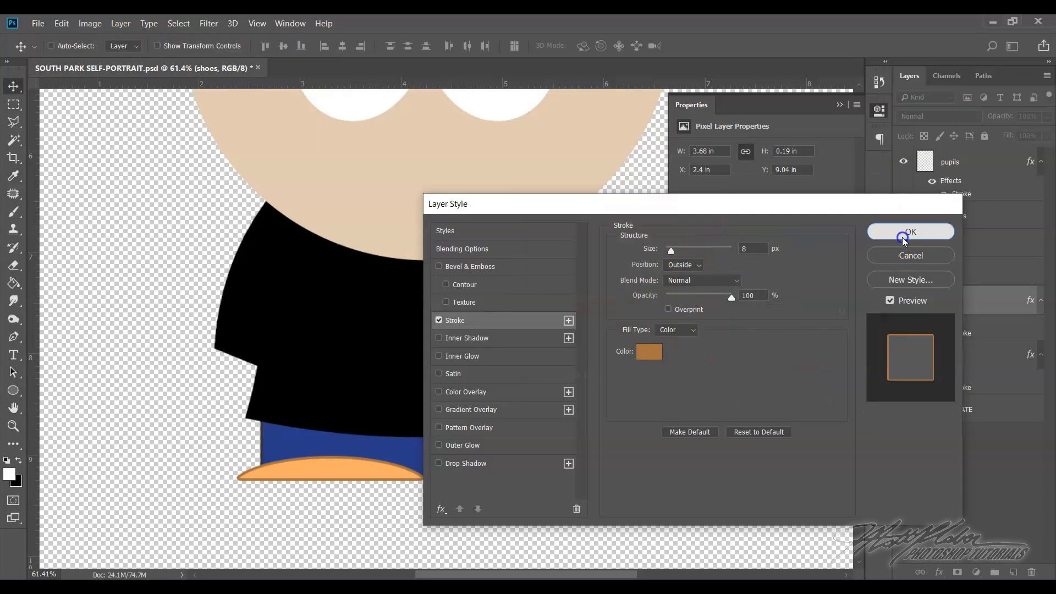
# Hide the shirt layer and show the TEMPLATE layer to expose the template's hands
pyautogui.scroll(5, 658, 406)
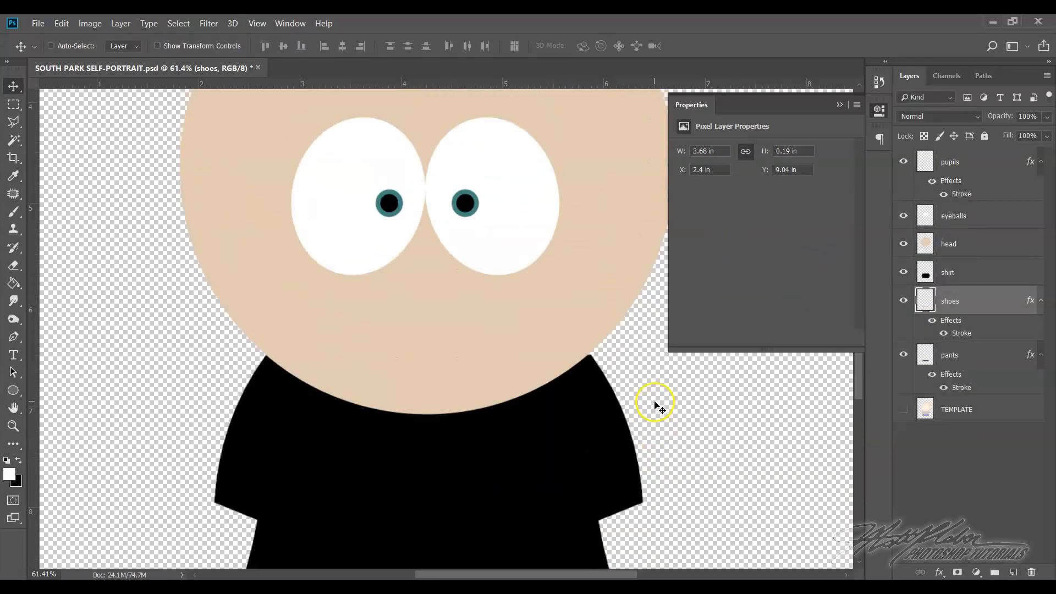
pyautogui.scroll(-4, 655, 401)
pyautogui.scroll(-2, 655, 403)
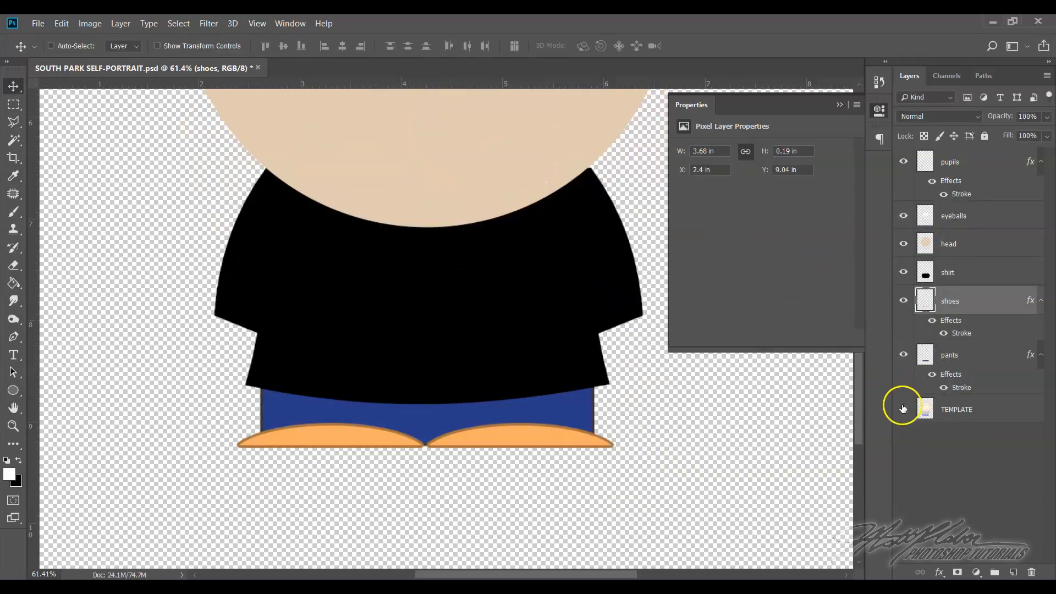
pyautogui.click(904, 273)
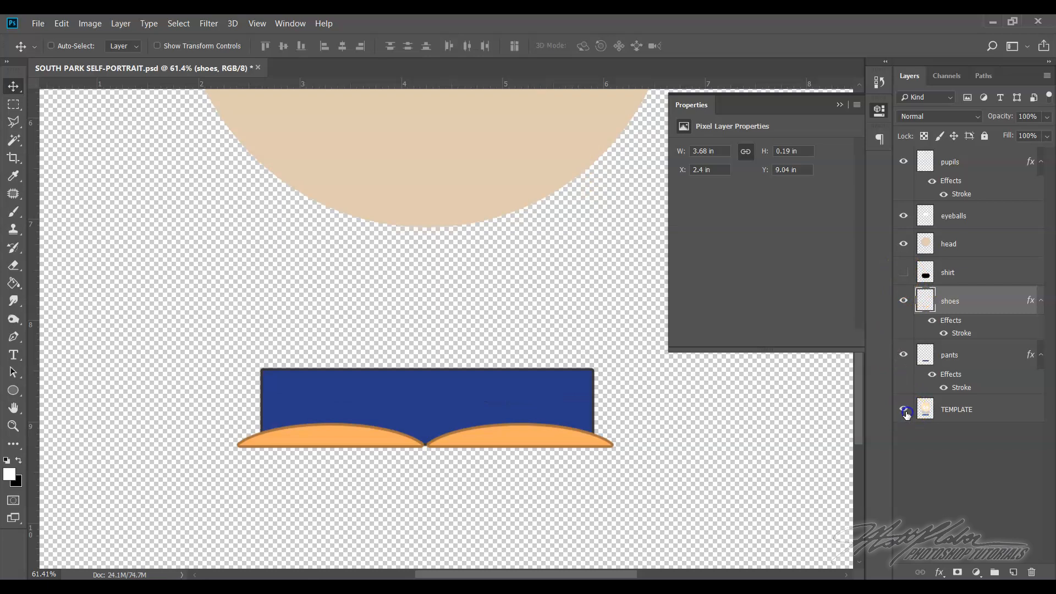
pyautogui.click(905, 412)
pyautogui.scroll(2, 376, 468)
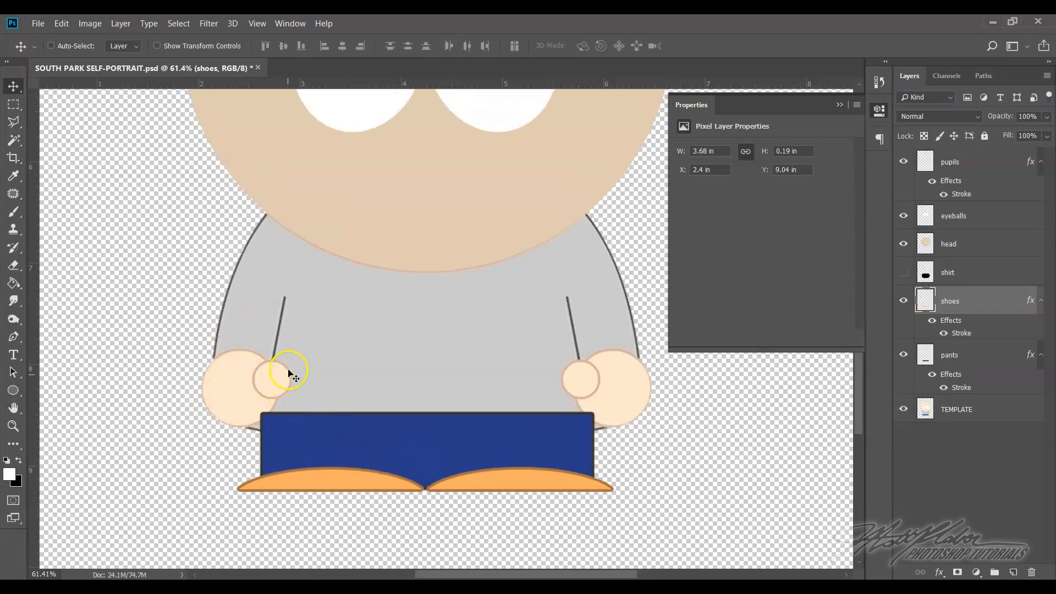
pyautogui.scroll(3, 407, 420)
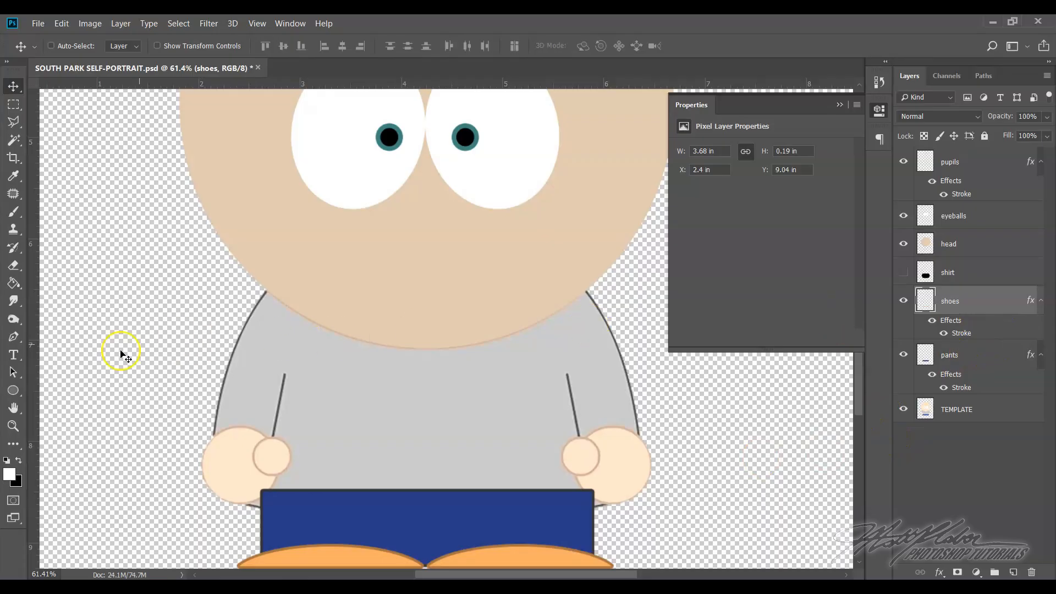
# Set the Ellipse tool's fill to the skin colour sampled from the head, #e3cbaf
pyautogui.click(13, 391)
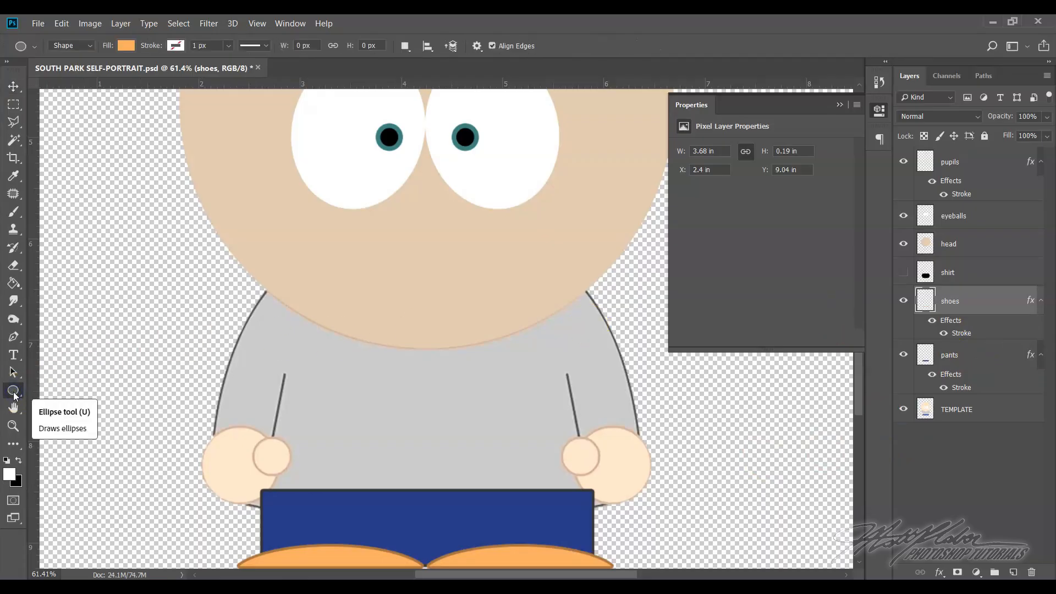
pyautogui.click(14, 392)
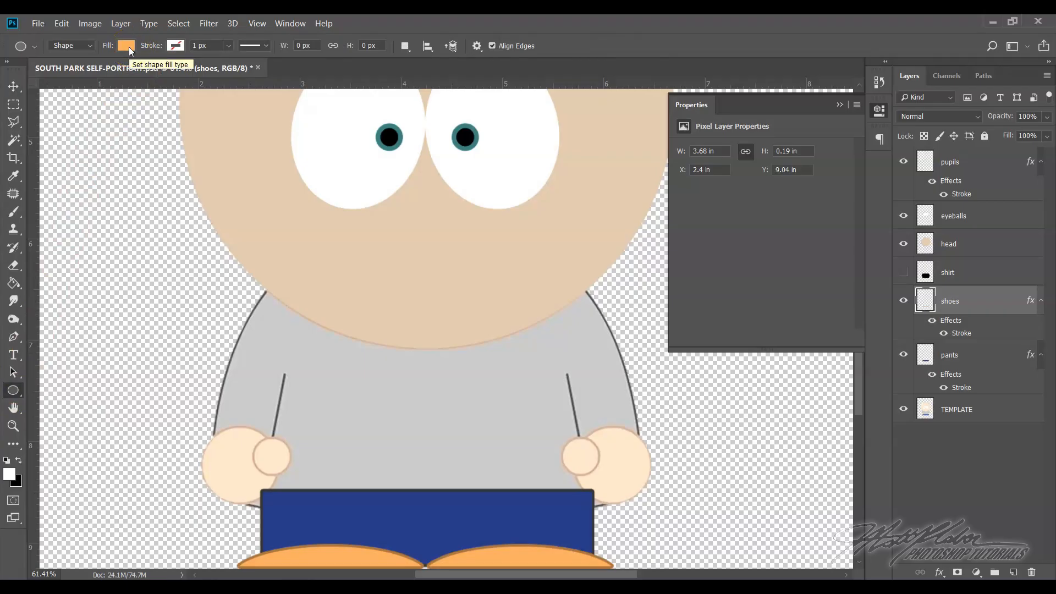
pyautogui.click(128, 47)
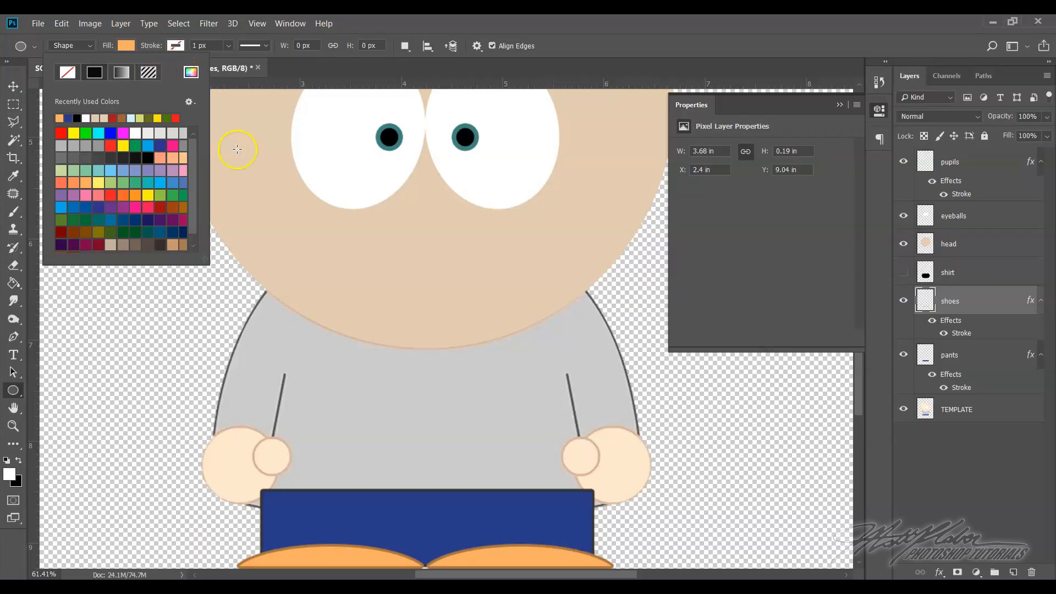
pyautogui.click(190, 72)
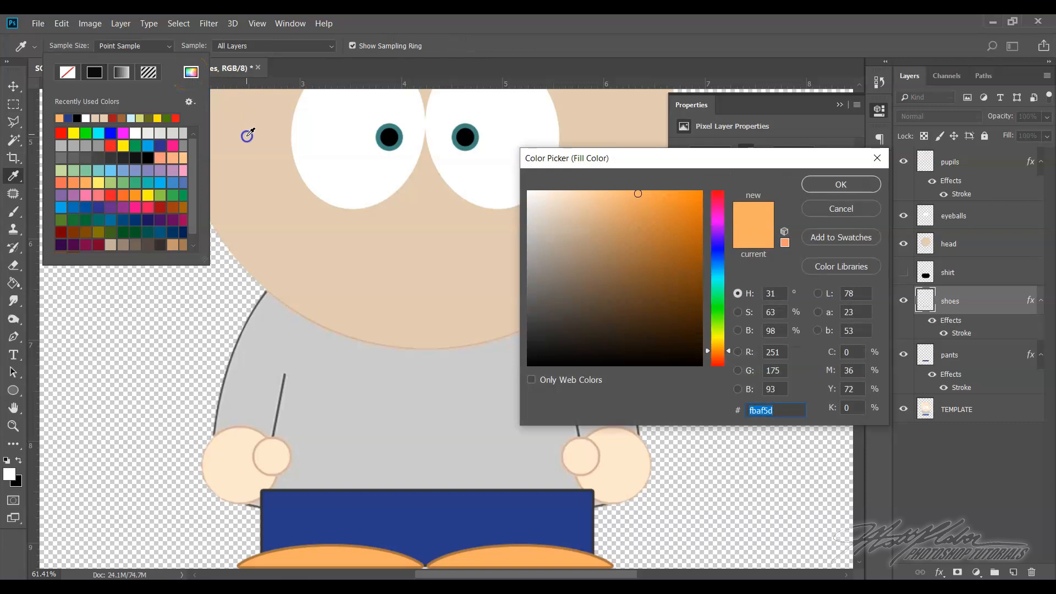
pyautogui.click(278, 201)
pyautogui.click(568, 211)
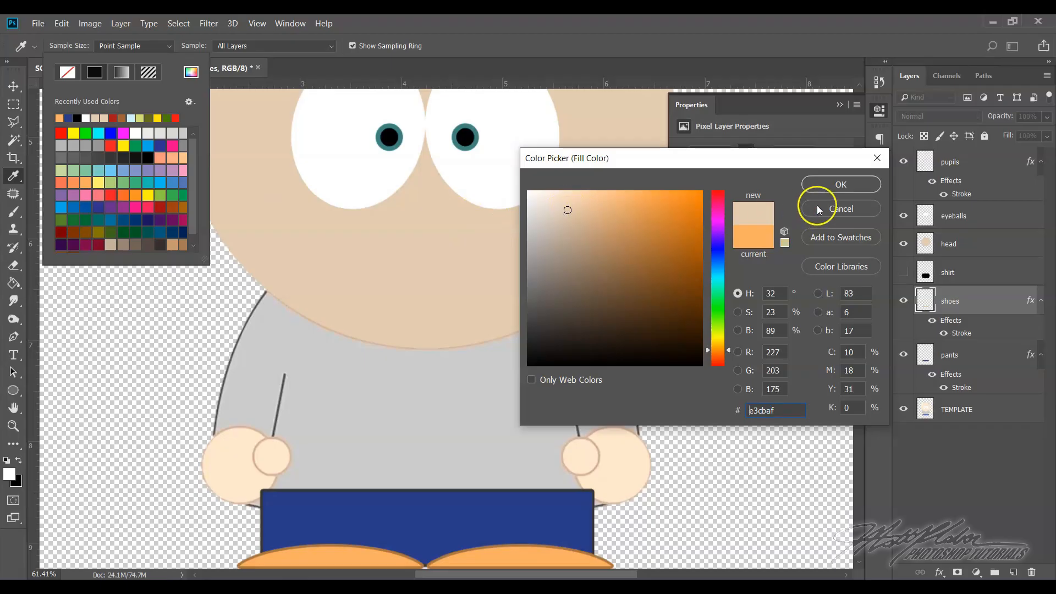
pyautogui.click(823, 186)
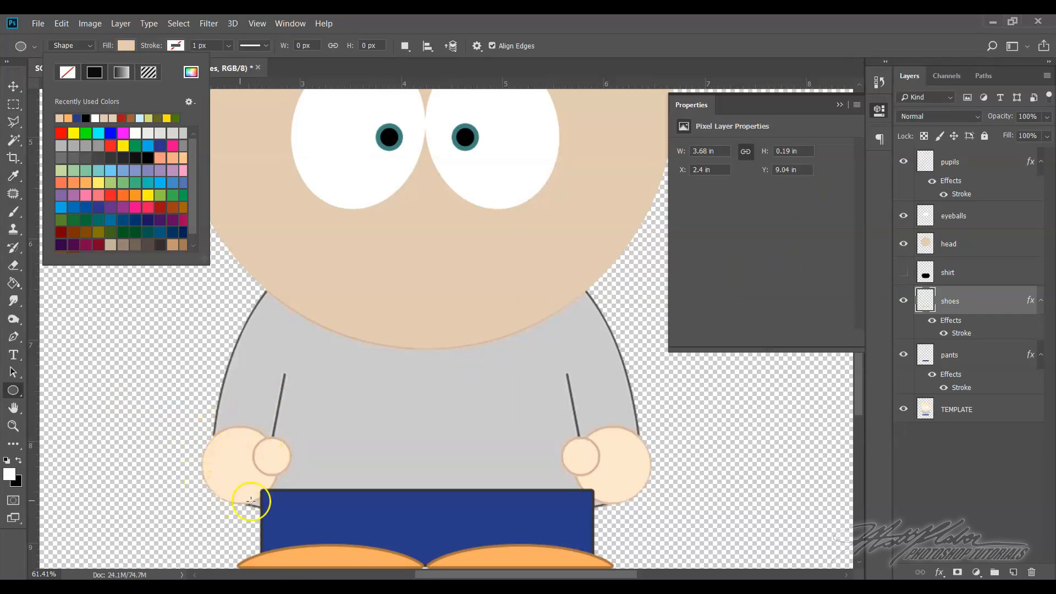
# Draw a skin-coloured ellipse and fit it over the large circle of the template's left-side hand, about 240 by 228 px
pyautogui.click(105, 407)
pyautogui.moveTo(104, 407); pyautogui.dragTo(170, 473)
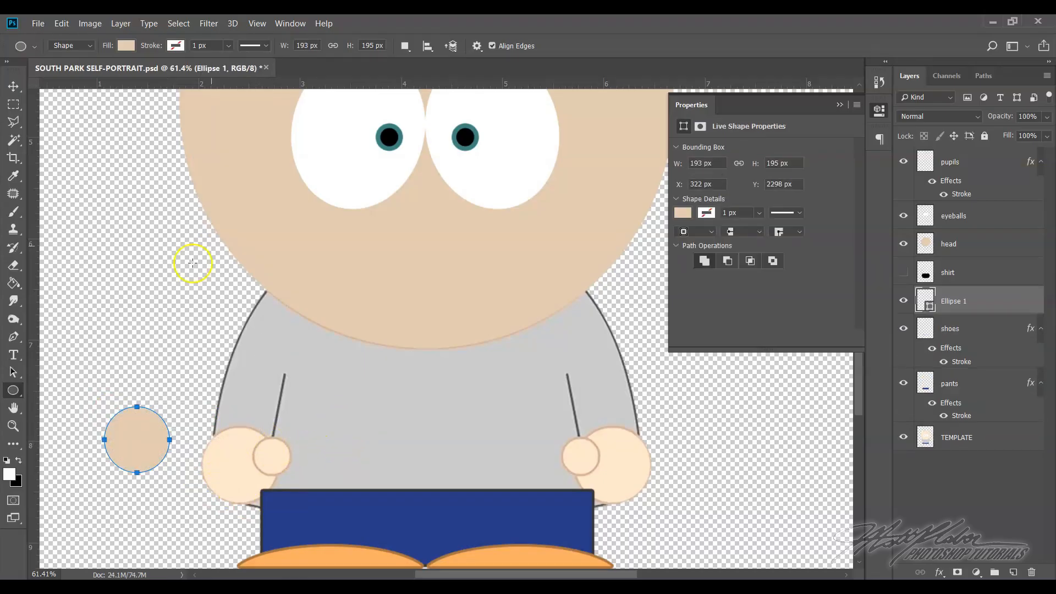
pyautogui.click(61, 25)
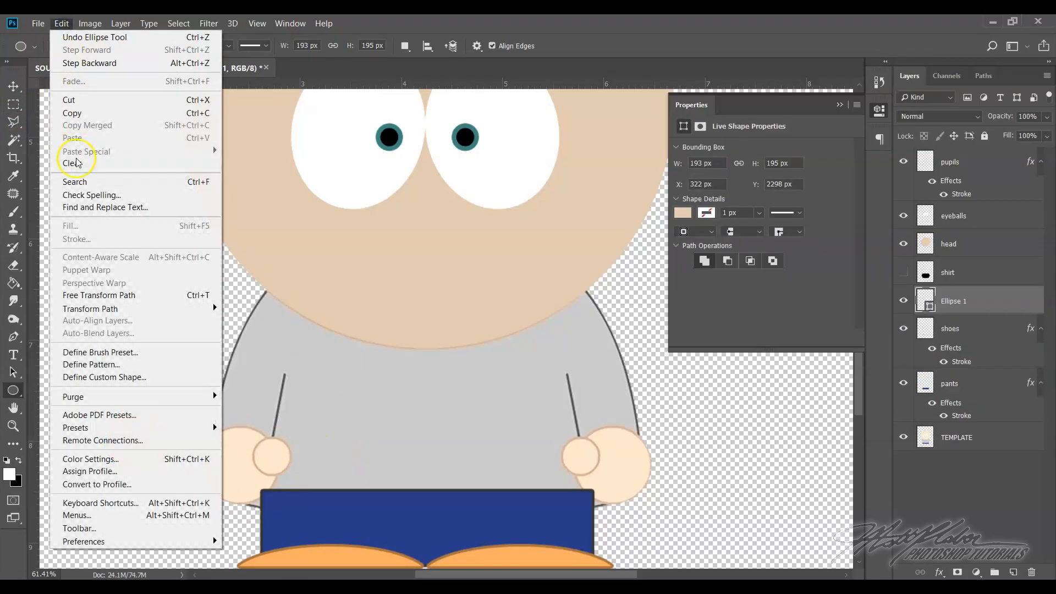
pyautogui.click(97, 295)
pyautogui.moveTo(156, 457); pyautogui.dragTo(278, 467)
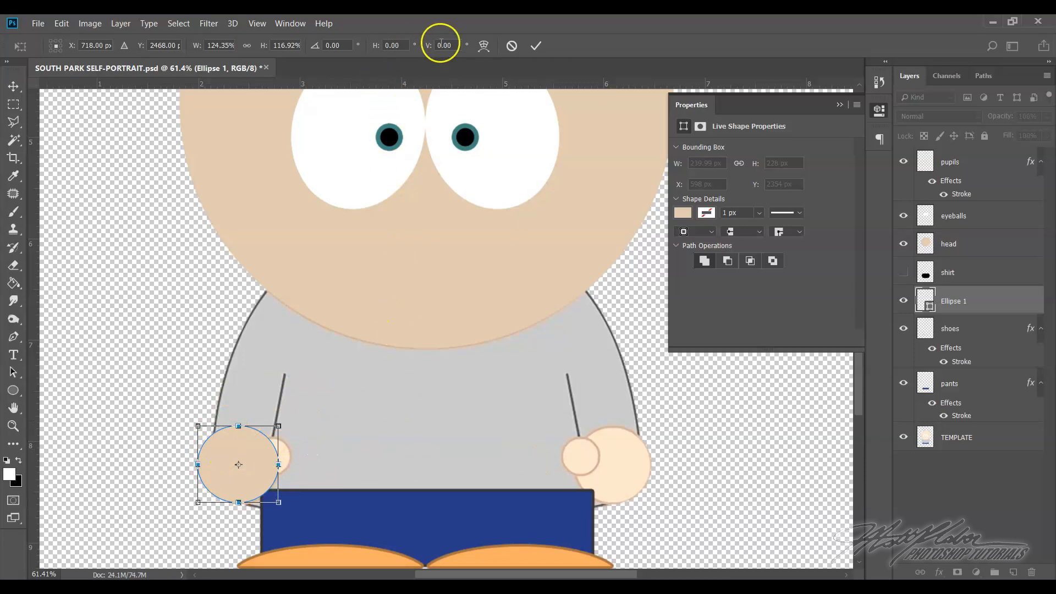
pyautogui.click(537, 46)
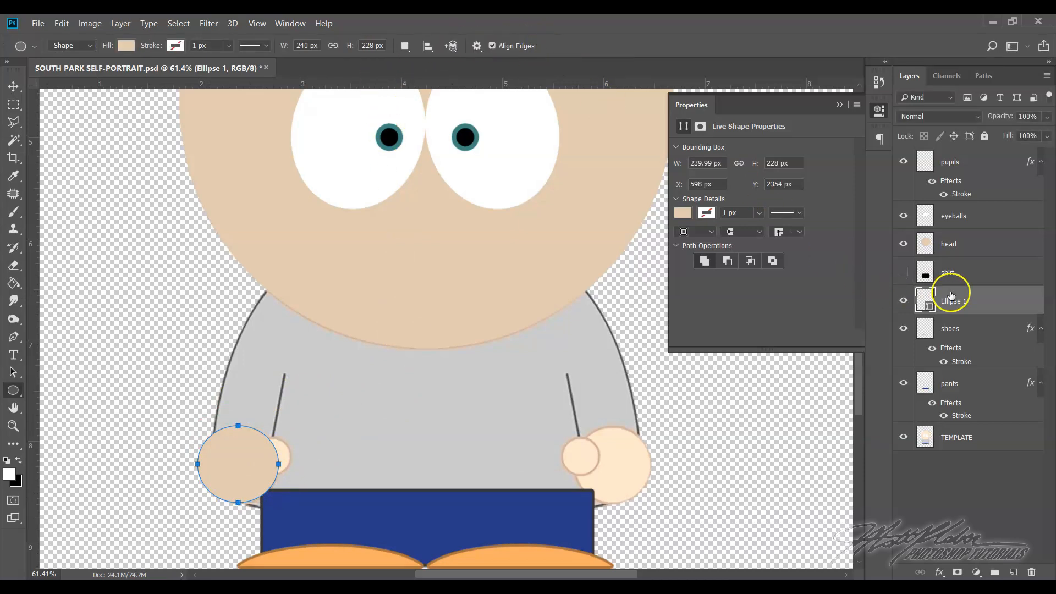
# Rasterize the Ellipse 1 hand layer and hide it to expose the template's thumb
pyautogui.rightClick(1005, 302)
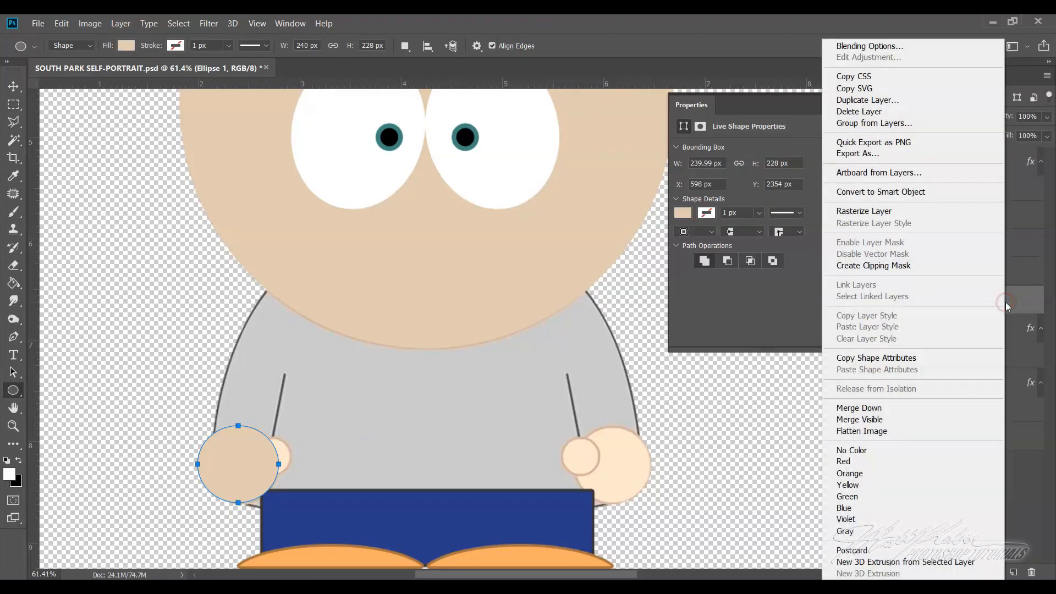
pyautogui.click(880, 214)
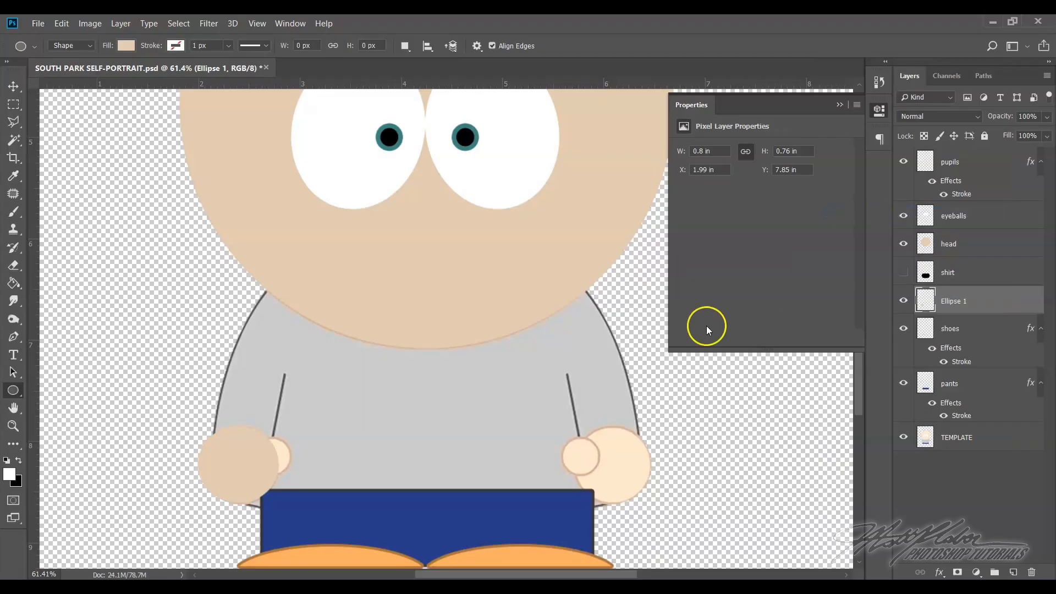
pyautogui.click(903, 301)
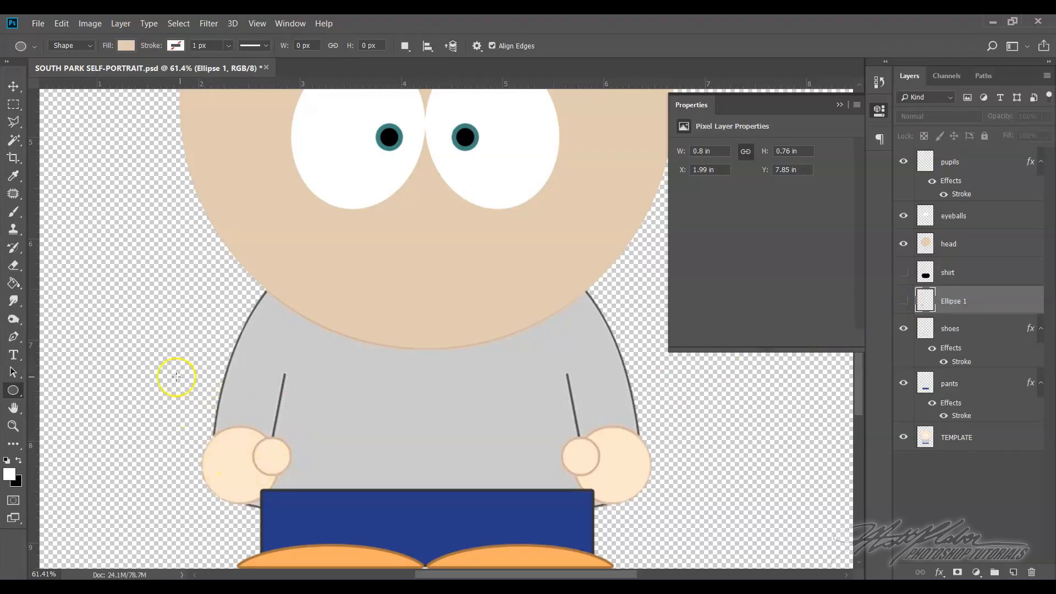
# Draw a small skin-coloured ellipse and fit it over the template's left-side thumb, about 117 by 118 px
pyautogui.moveTo(251, 374); pyautogui.dragTo(284, 407)
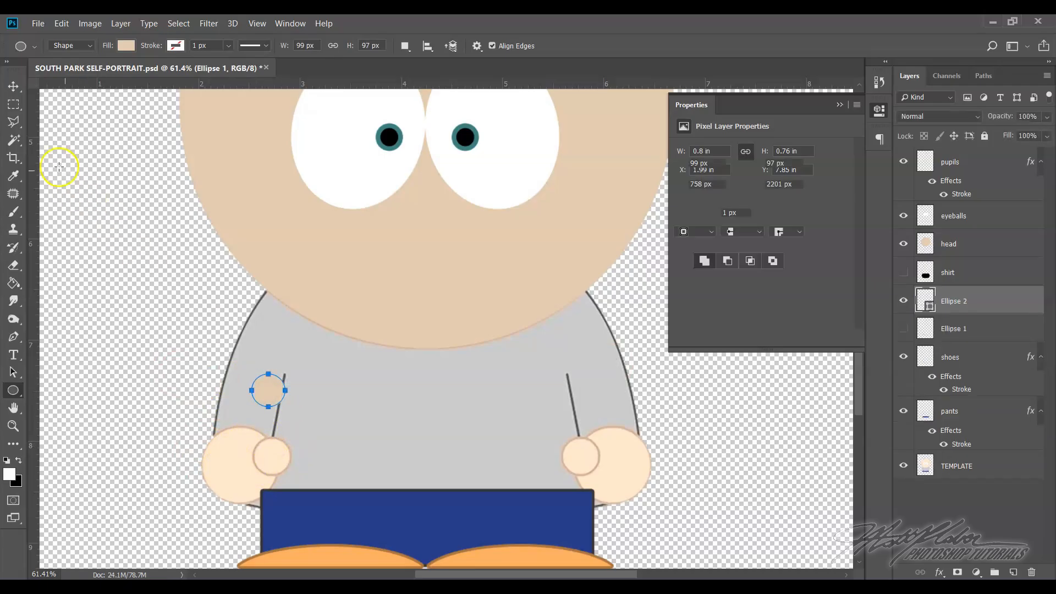
pyautogui.click(61, 23)
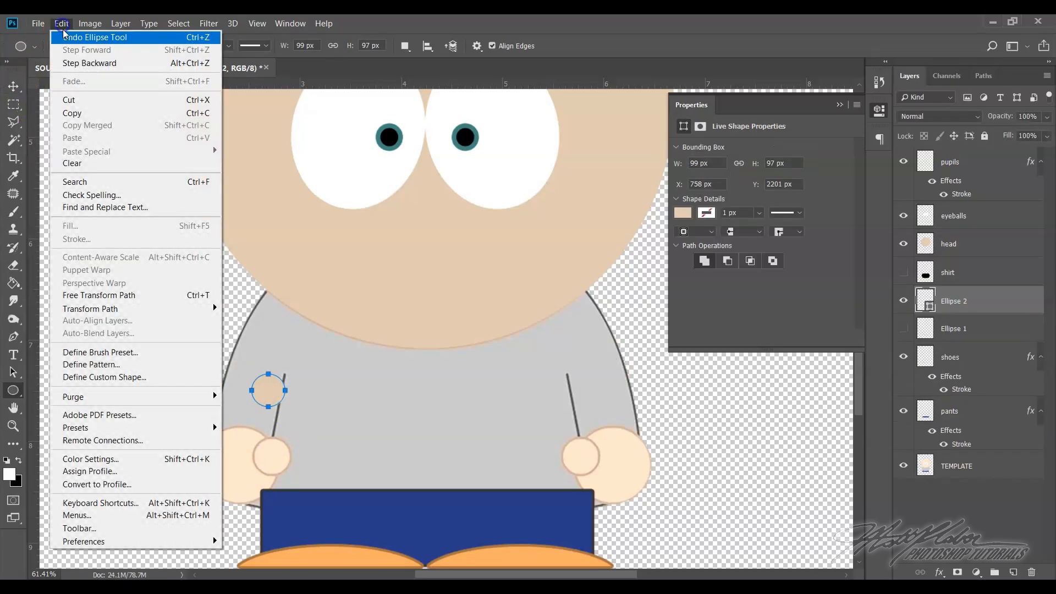
pyautogui.click(95, 295)
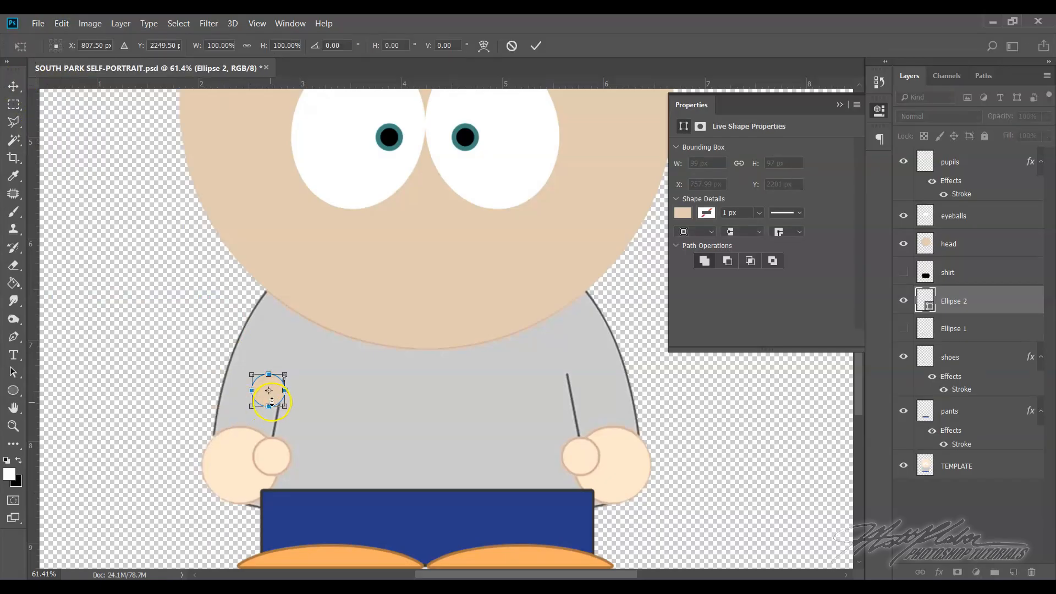
pyautogui.moveTo(277, 401); pyautogui.dragTo(278, 466)
pyautogui.moveTo(285, 457); pyautogui.dragTo(272, 436)
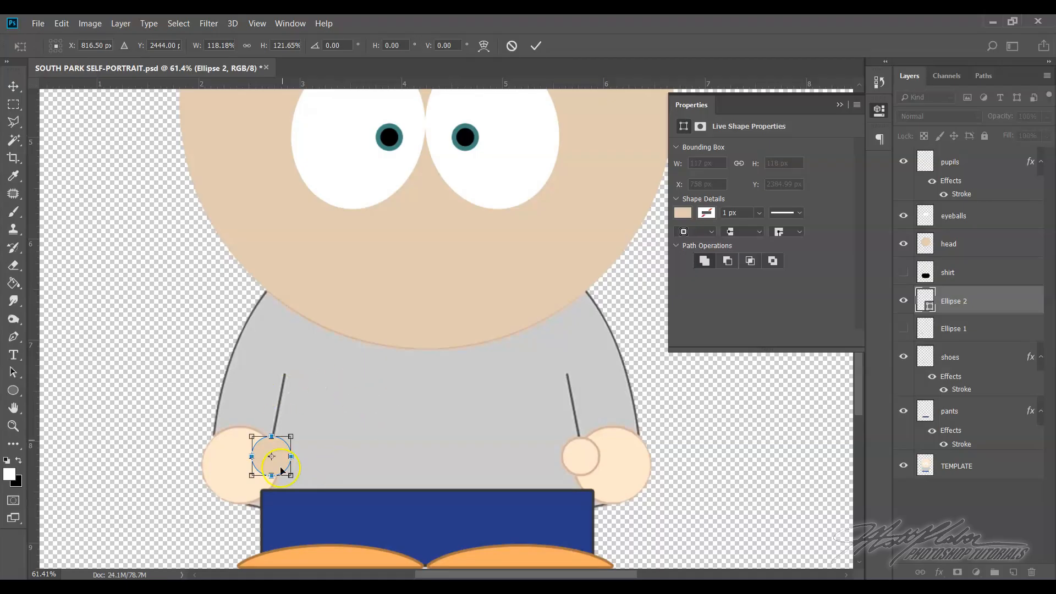
pyautogui.click(536, 47)
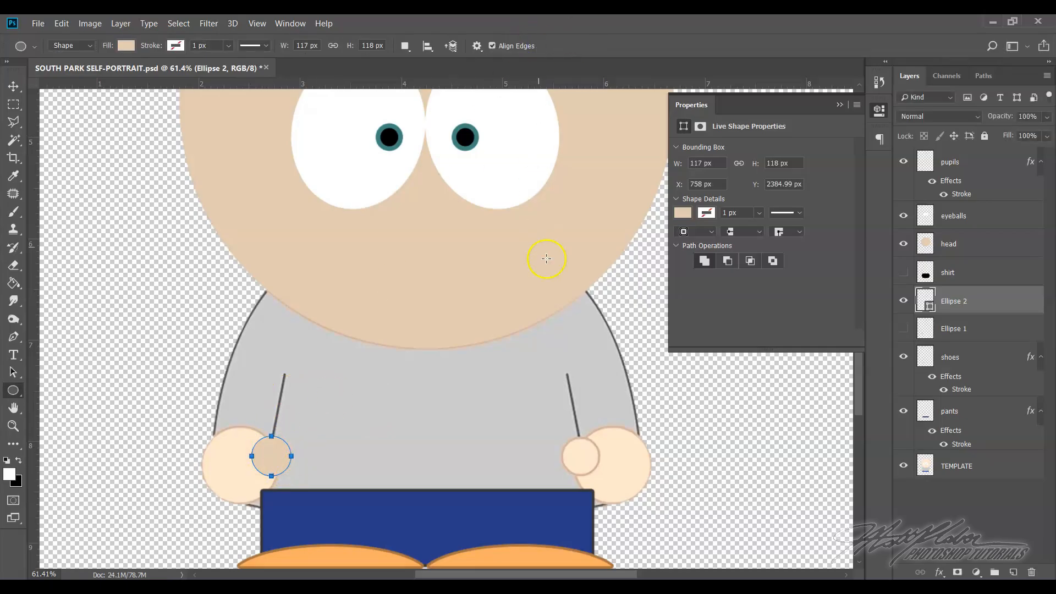
# Rasterize the Ellipse 2 thumb layer
pyautogui.rightClick(1013, 301)
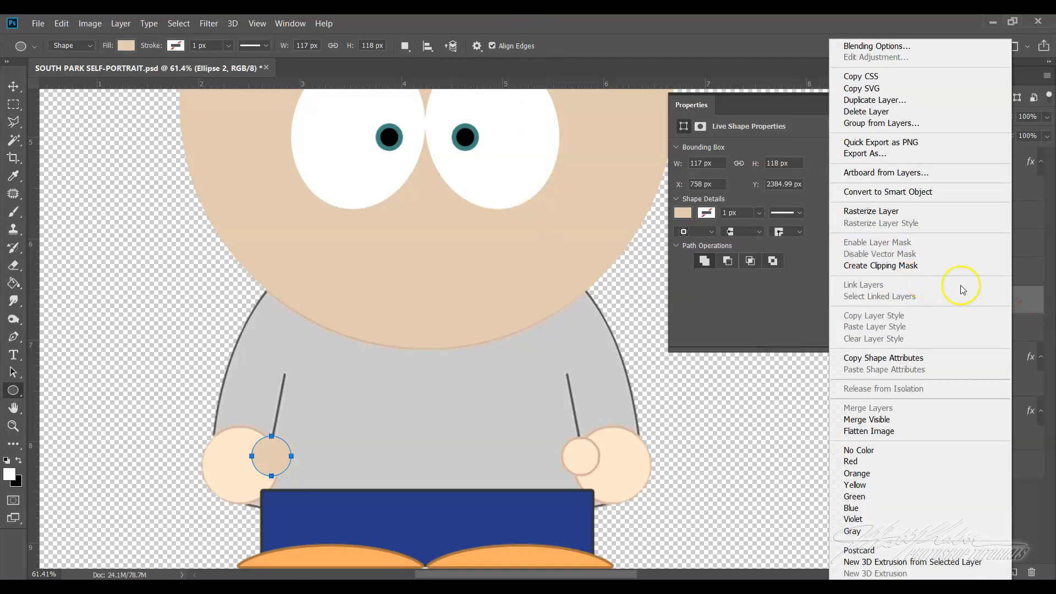
pyautogui.click(1029, 311)
pyautogui.rightClick(1028, 311)
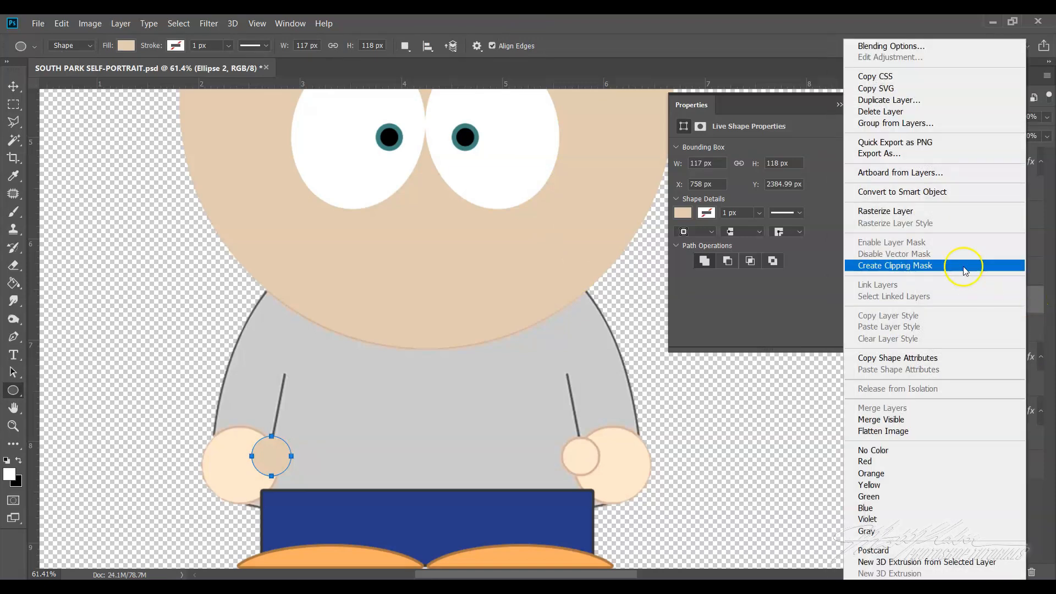
pyautogui.click(913, 210)
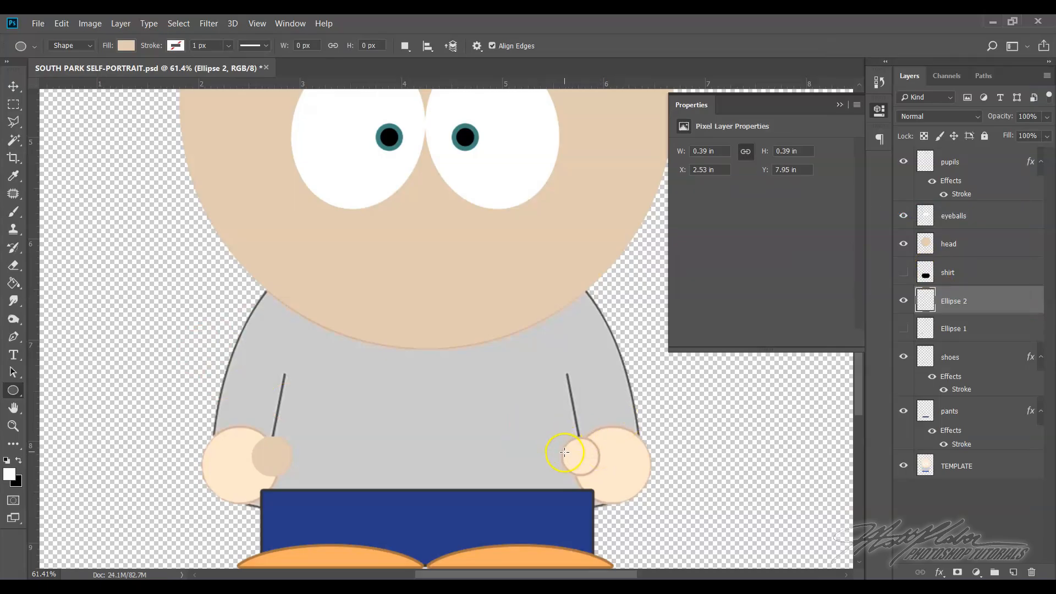
# Add an 8 px outside stroke to the thumb layer in a darker tone derived from the sampled skin colour, #b49878
pyautogui.rightClick(993, 306)
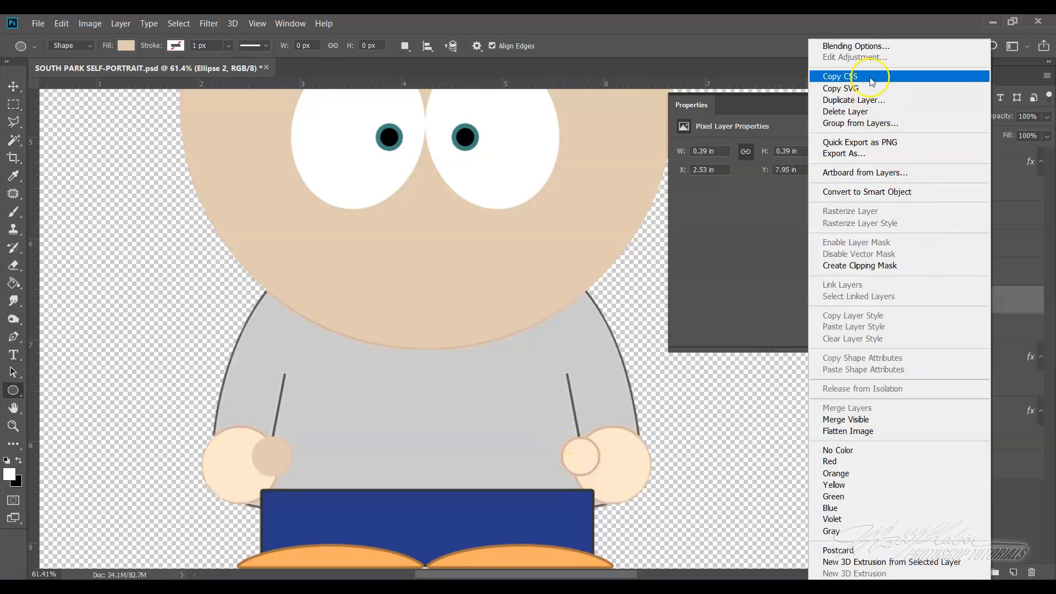
pyautogui.click(869, 46)
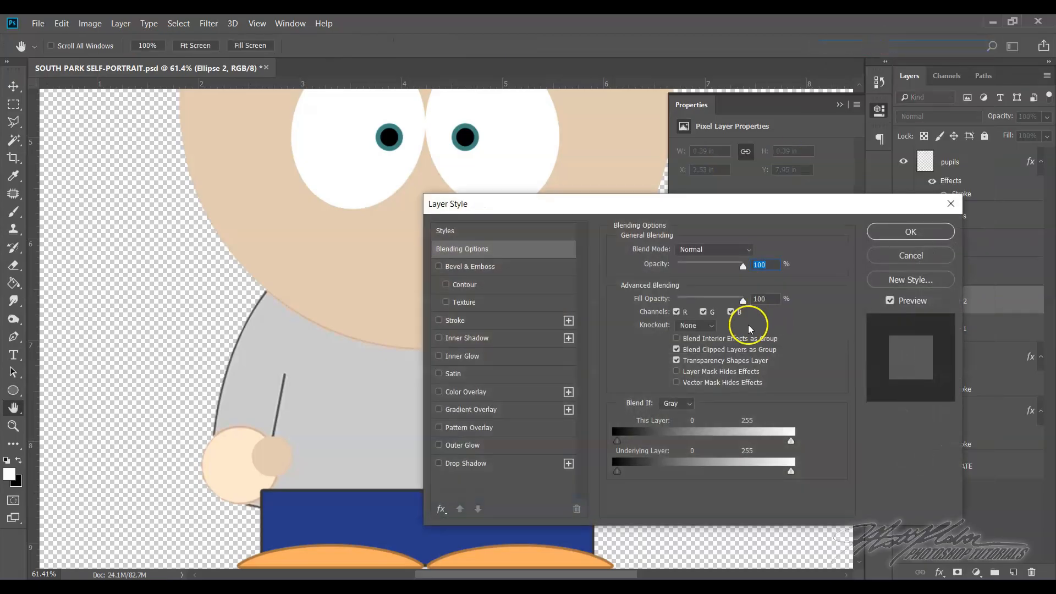
pyautogui.click(454, 325)
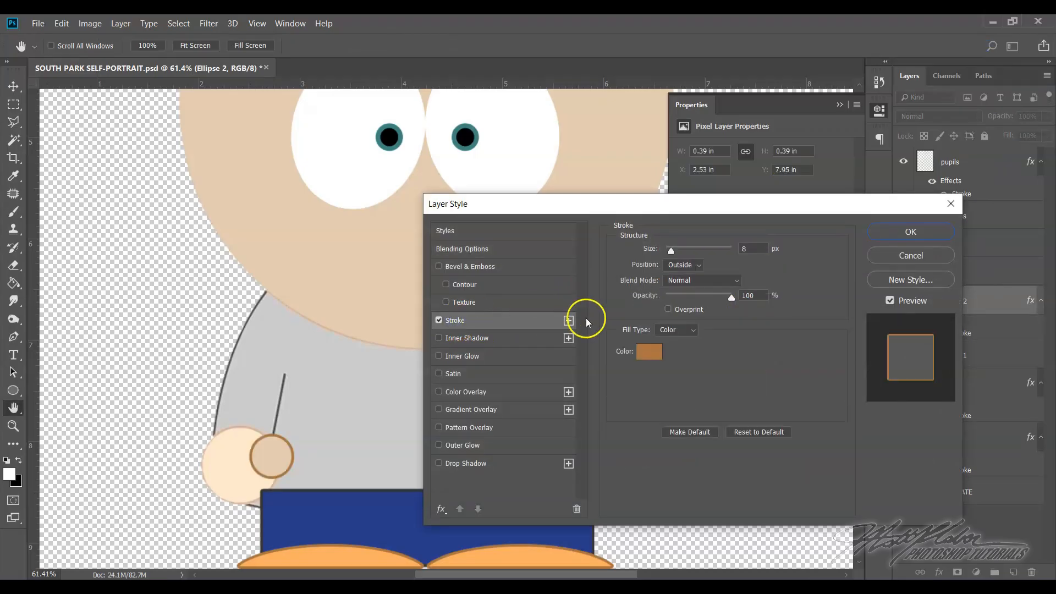
pyautogui.click(647, 352)
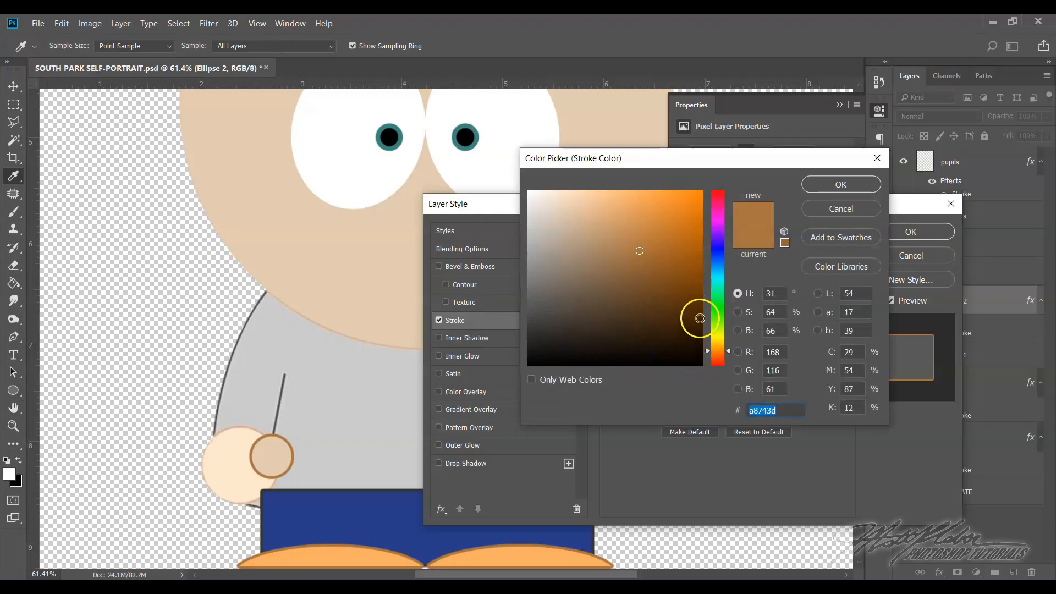
pyautogui.click(697, 314)
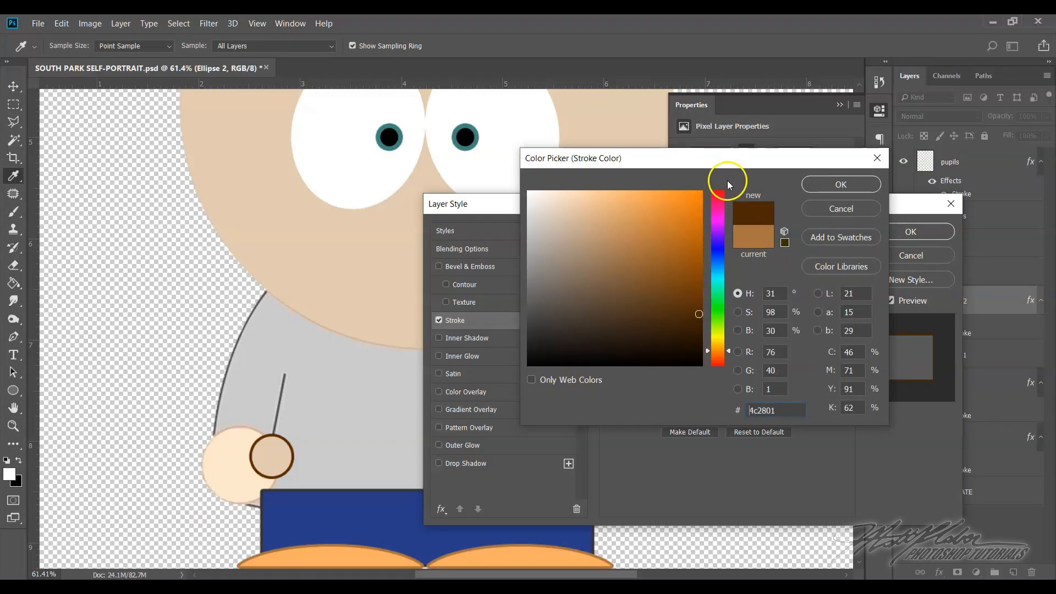
pyautogui.moveTo(738, 162); pyautogui.dragTo(691, 236)
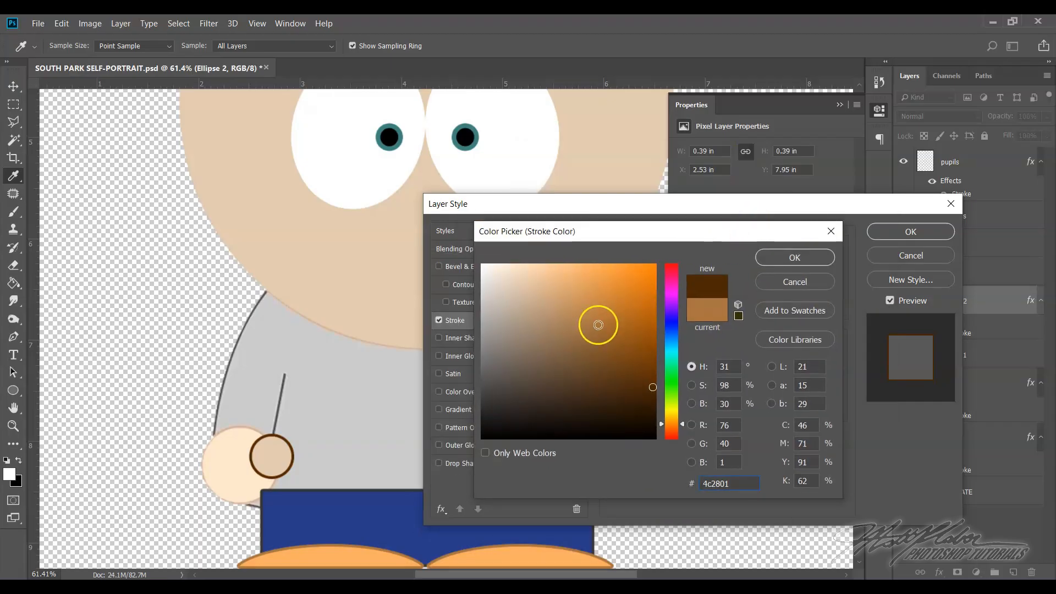
pyautogui.click(638, 386)
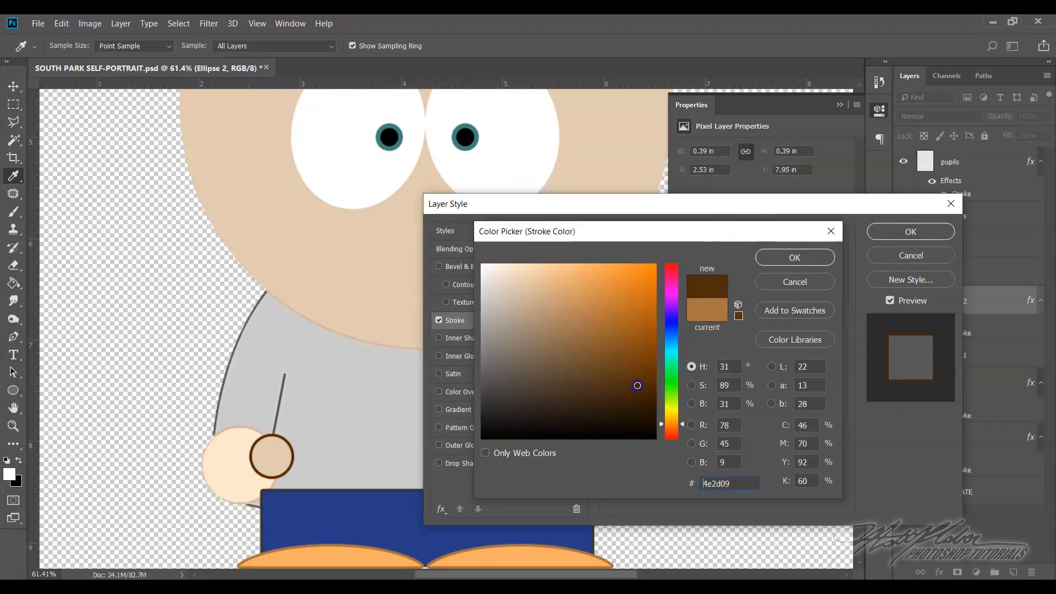
pyautogui.moveTo(651, 345); pyautogui.dragTo(652, 340)
pyautogui.click(277, 449)
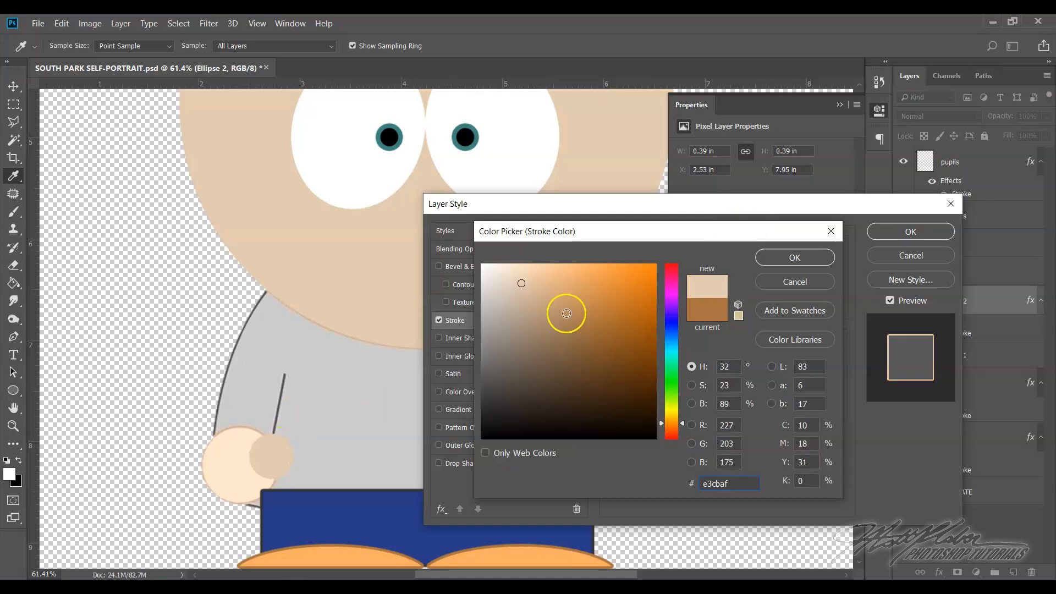
pyautogui.click(540, 316)
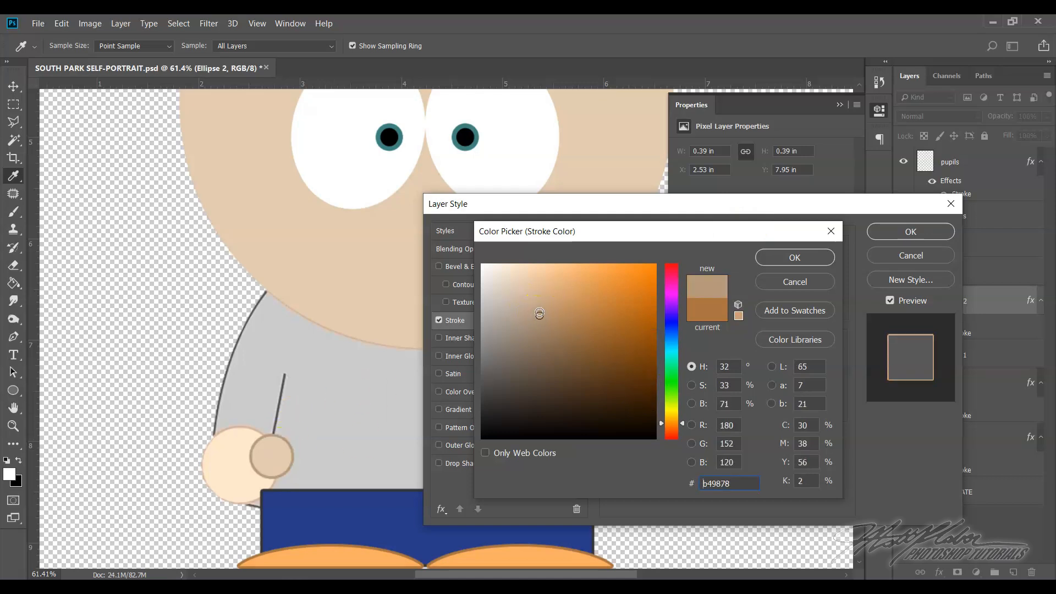
pyautogui.click(769, 258)
pyautogui.click(911, 233)
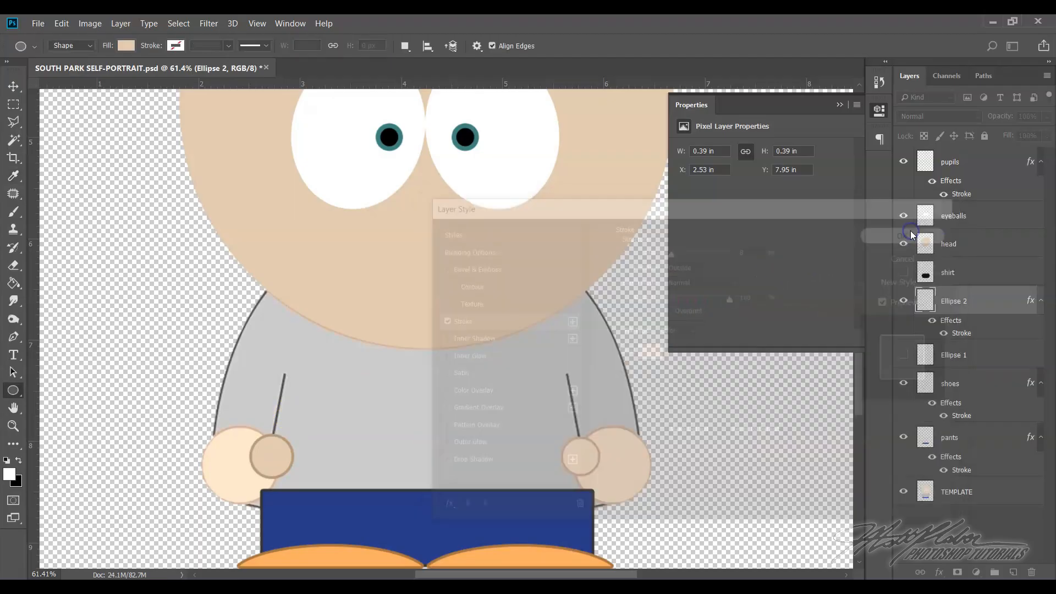
# Show the Ellipse 1 hand layer and hide the TEMPLATE layer
pyautogui.click(903, 356)
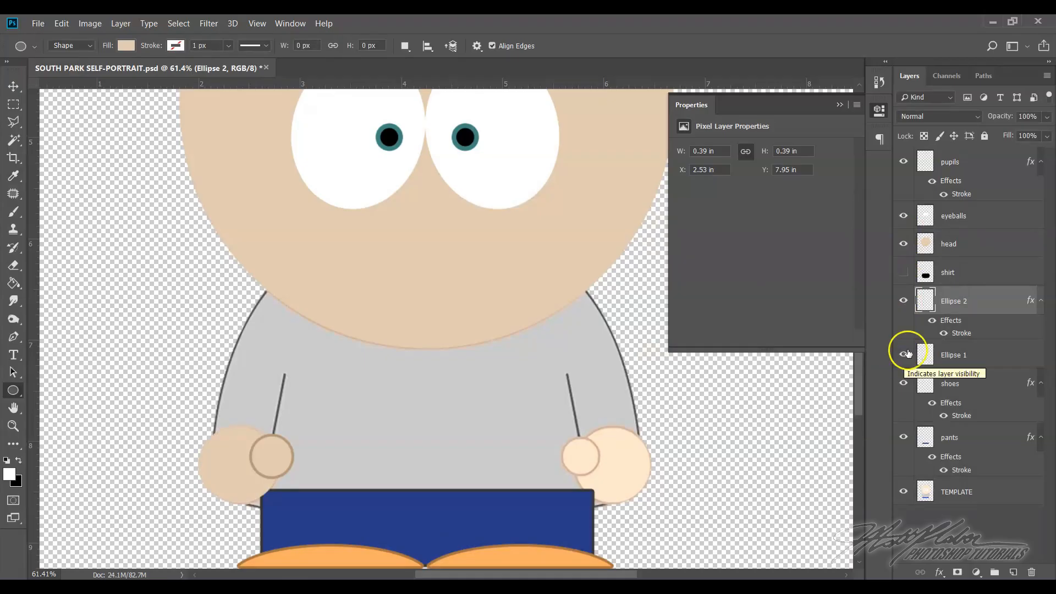
pyautogui.click(903, 357)
pyautogui.click(904, 357)
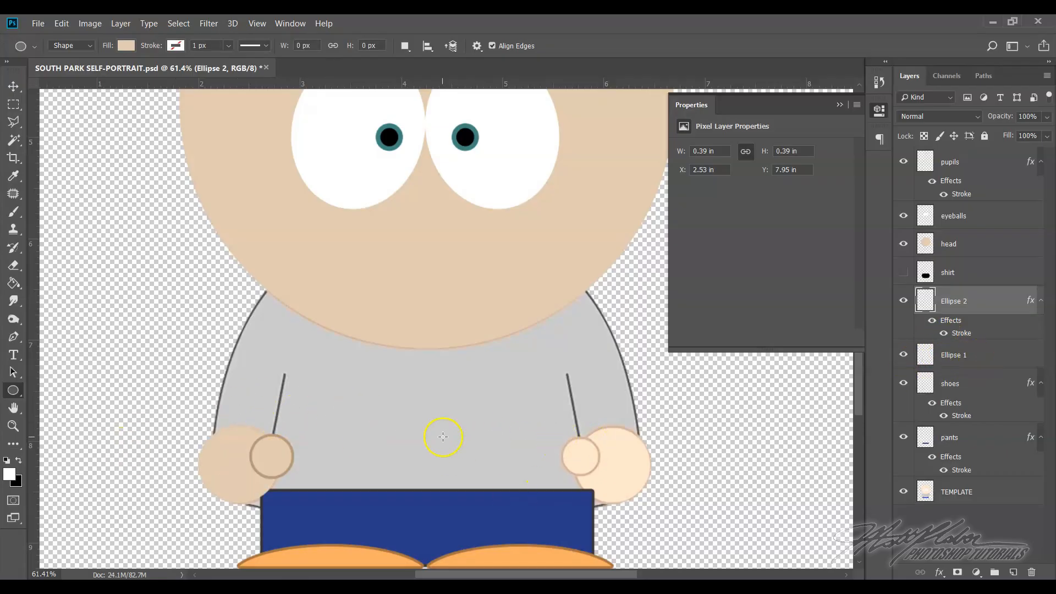
pyautogui.click(904, 493)
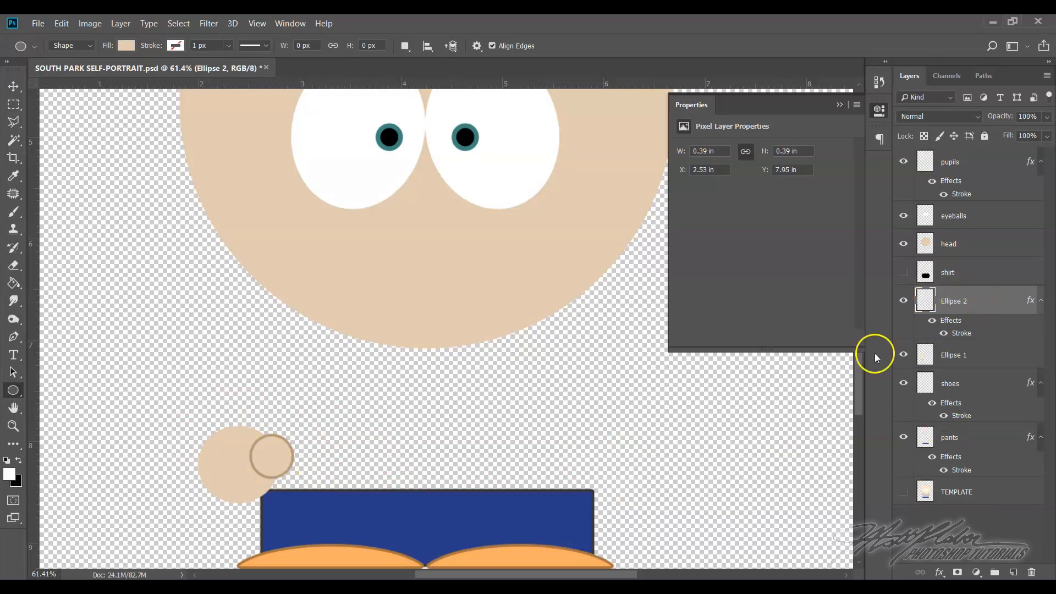
# Toggle the visibility of the thumb and hand layers to check which part of the hand each one holds
pyautogui.click(904, 301)
pyautogui.click(904, 302)
pyautogui.click(904, 302)
pyautogui.click(904, 302)
pyautogui.click(904, 301)
pyautogui.click(903, 302)
pyautogui.click(902, 356)
pyautogui.click(902, 356)
pyautogui.click(902, 356)
pyautogui.click(902, 356)
# Duplicate the Ellipse 1 and Ellipse 2 layers together to get a second hand and thumb
pyautogui.click(973, 359)
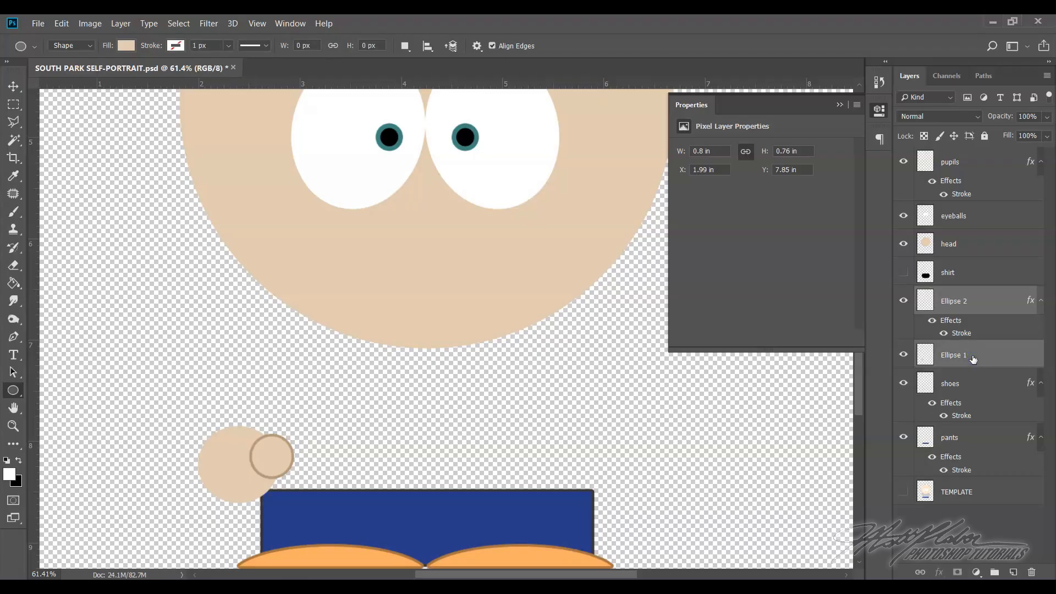
pyautogui.rightClick(983, 304)
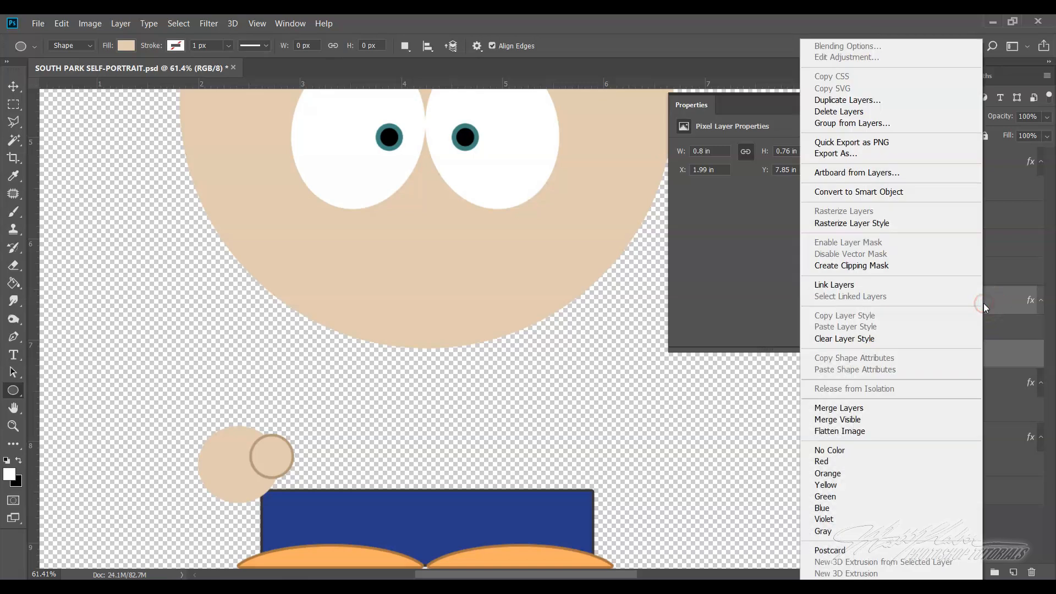
pyautogui.click(848, 101)
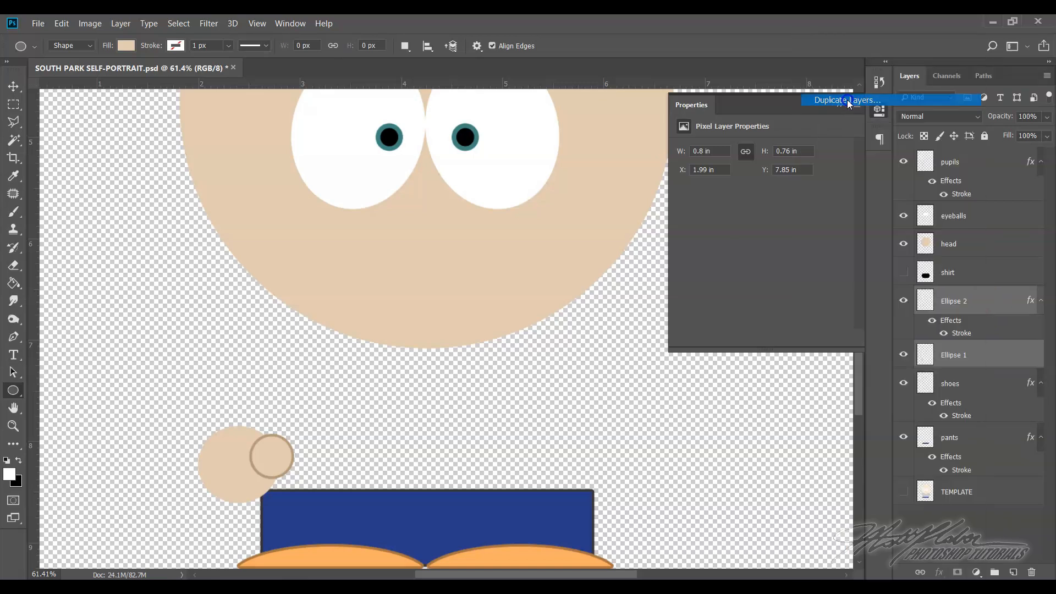
pyautogui.click(644, 169)
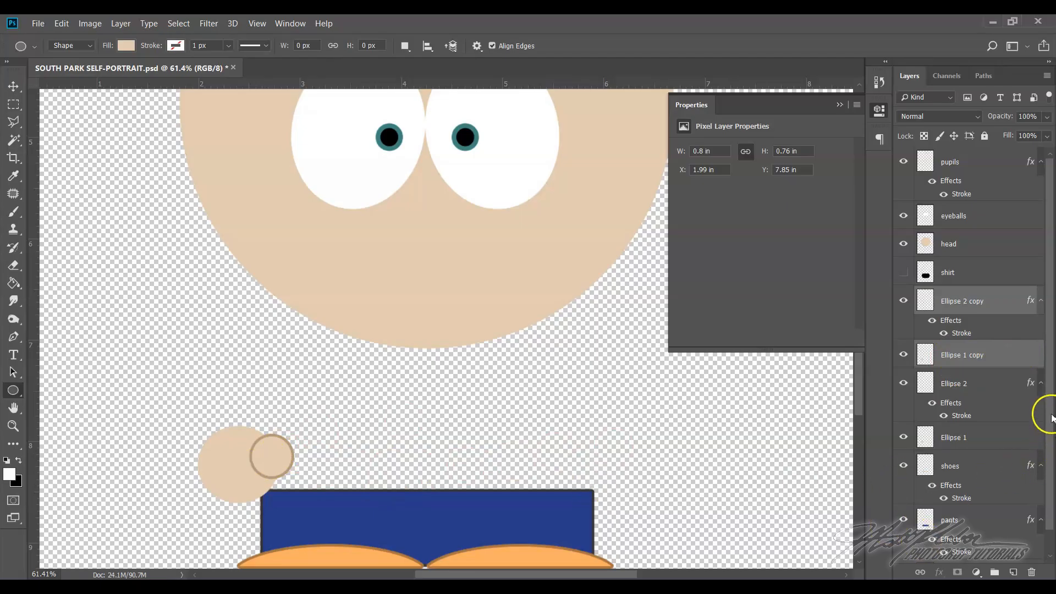
# Flip the duplicated hand and thumb layers, Ellipse 1 copy and Ellipse 2 copy, horizontally
pyautogui.scroll(-1, 1050, 418)
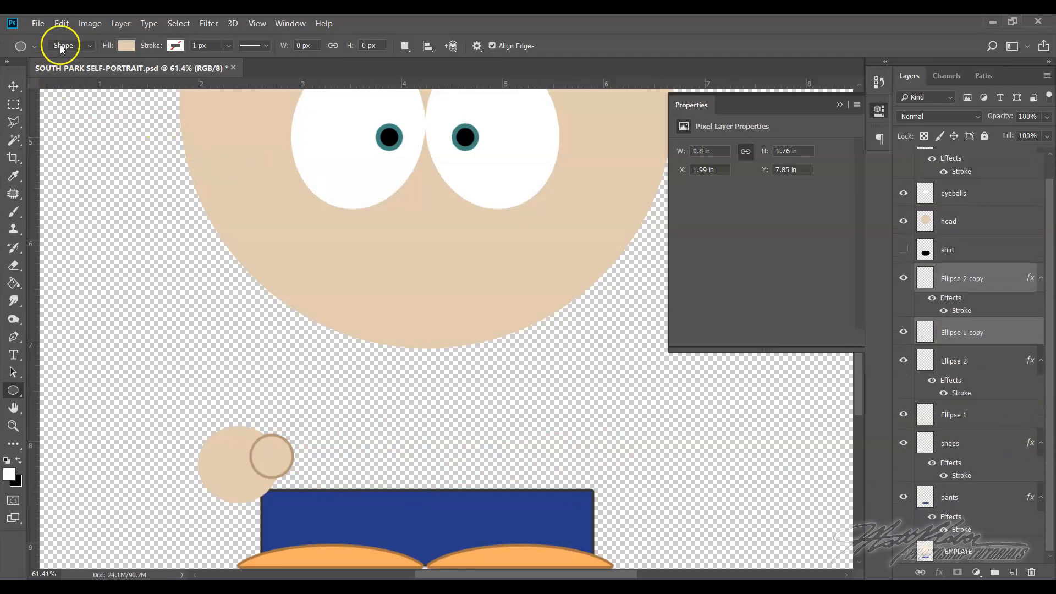
pyautogui.click(62, 25)
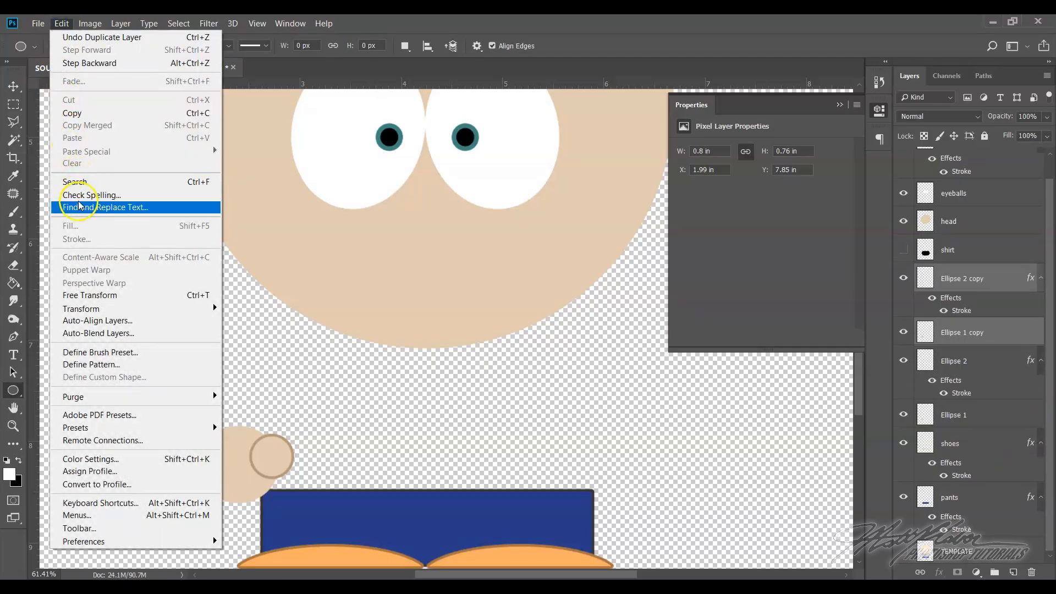
pyautogui.moveTo(107, 309)
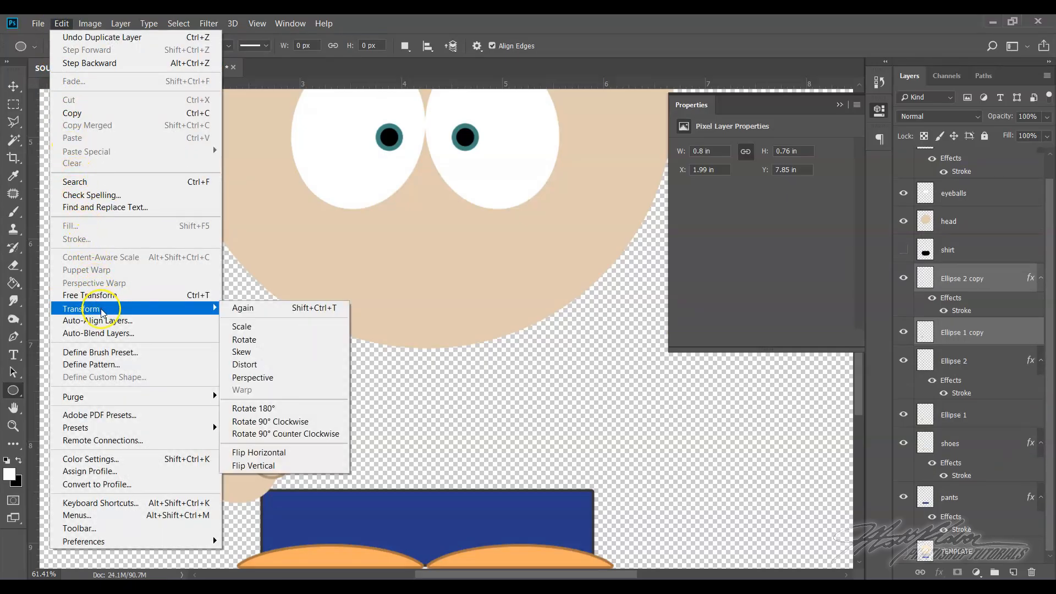
pyautogui.click(287, 456)
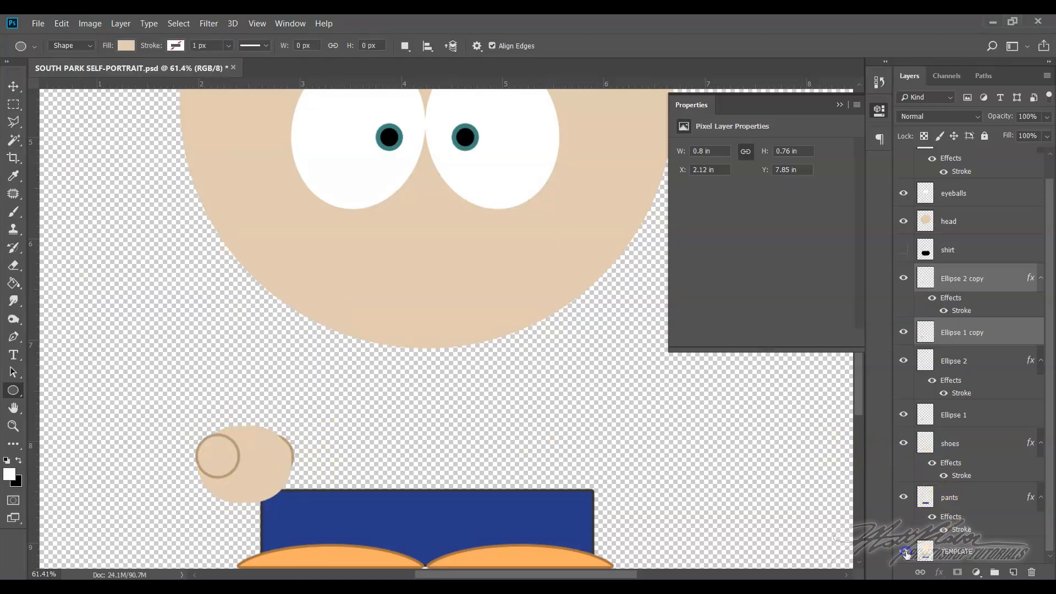
# Show the TEMPLATE layer and move the flipped hand and thumb together onto its uncovered hand, at about X 5.69 in, Y 7.85 in
pyautogui.click(903, 551)
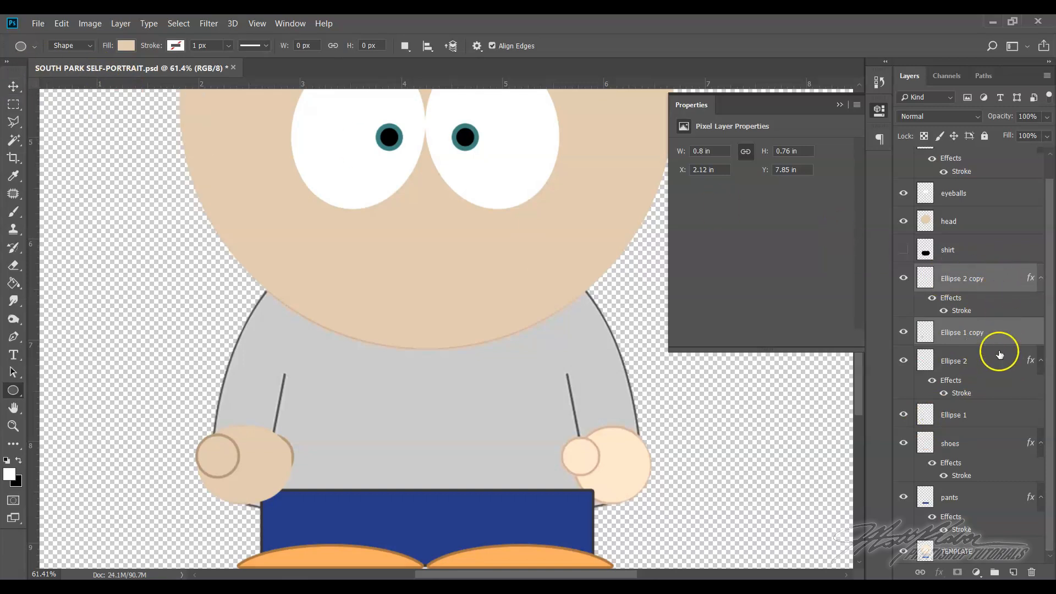
pyautogui.keyDown('ctrl'); pyautogui.click(997, 282); pyautogui.keyUp('ctrl')
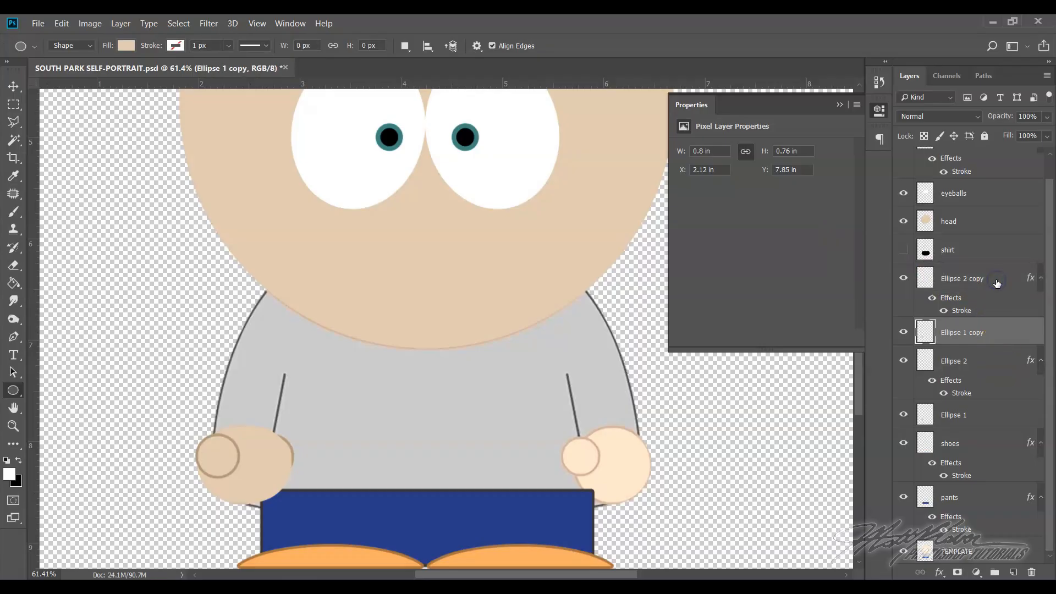
pyautogui.keyDown('ctrl'); pyautogui.click(984, 280); pyautogui.keyUp('ctrl')
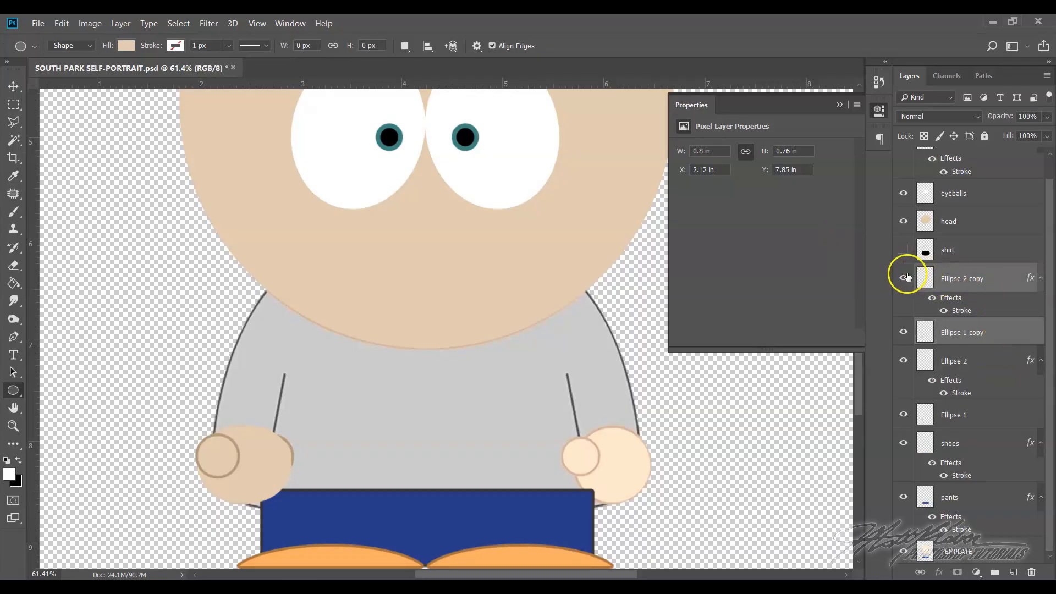
pyautogui.click(903, 333)
pyautogui.click(902, 333)
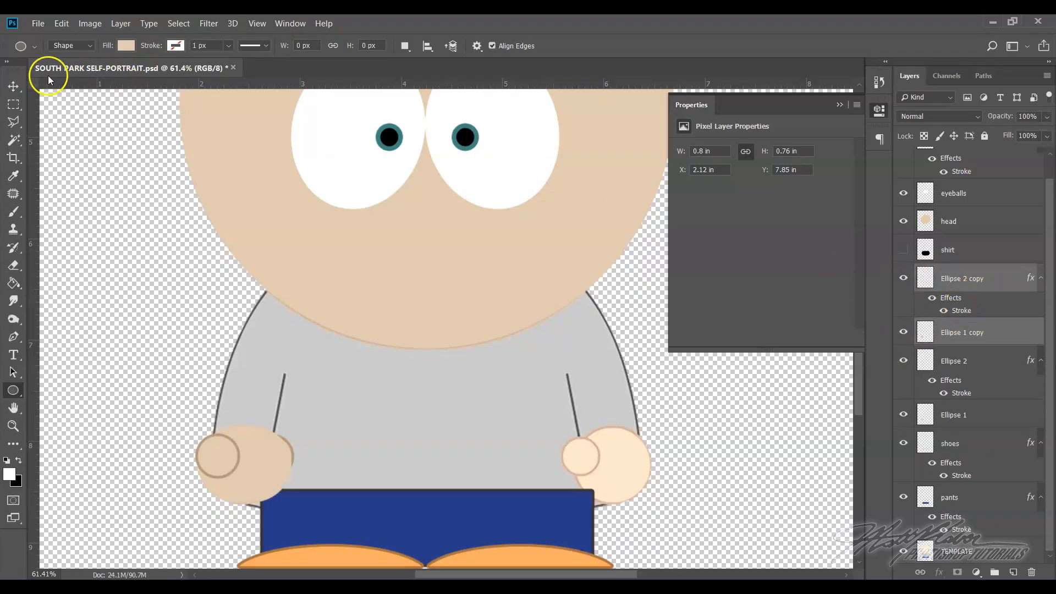
pyautogui.click(14, 86)
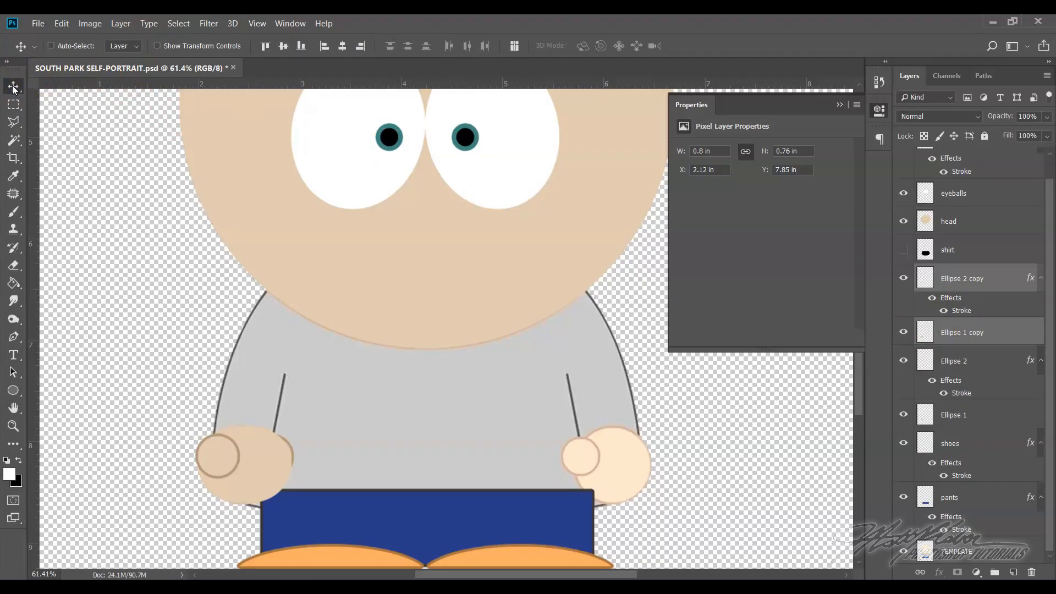
pyautogui.moveTo(237, 462); pyautogui.dragTo(595, 465)
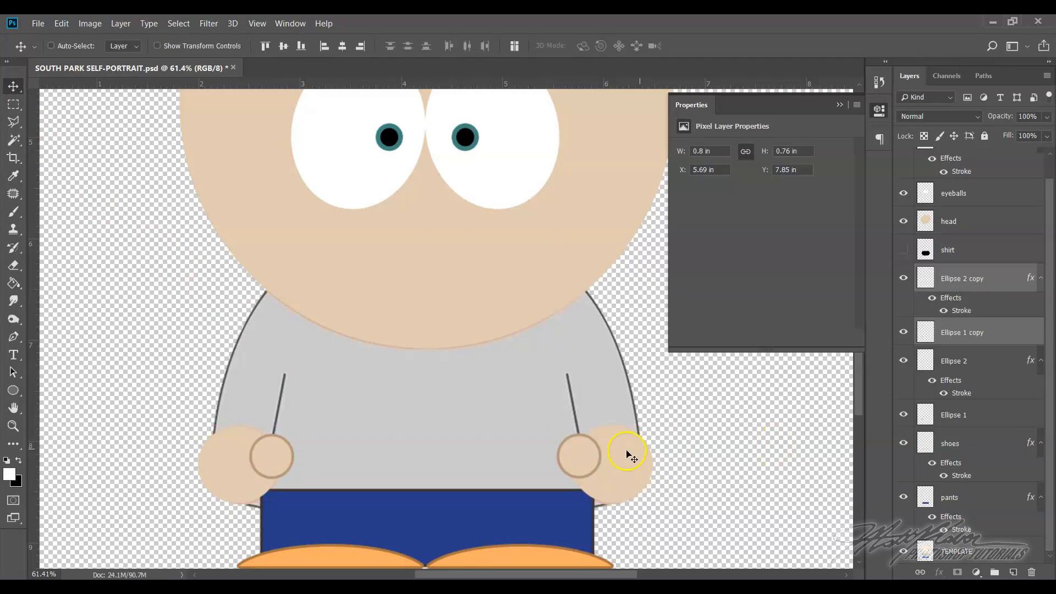
# Show the shirt layer and hide the TEMPLATE layer
pyautogui.scroll(-3, 372, 377)
pyautogui.scroll(2, 659, 426)
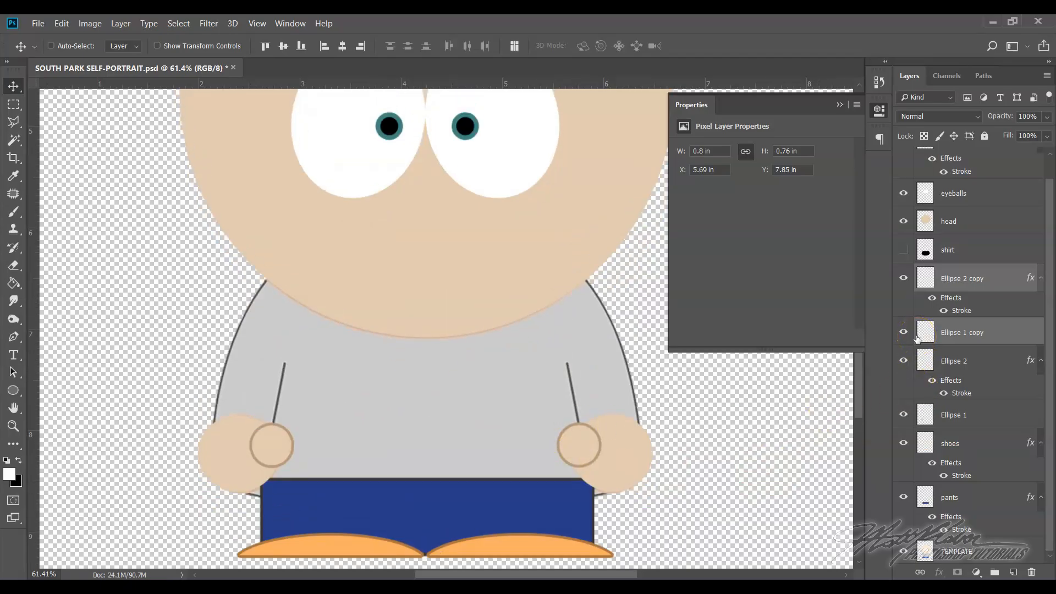
pyautogui.click(902, 249)
pyautogui.scroll(1, 920, 265)
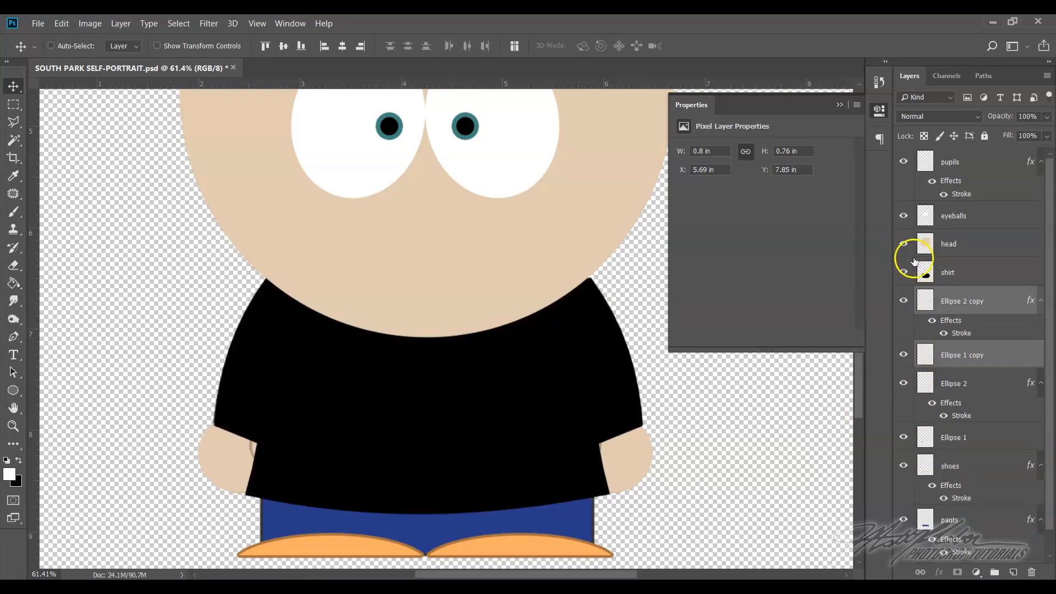
pyautogui.scroll(-1, 913, 260)
pyautogui.click(902, 549)
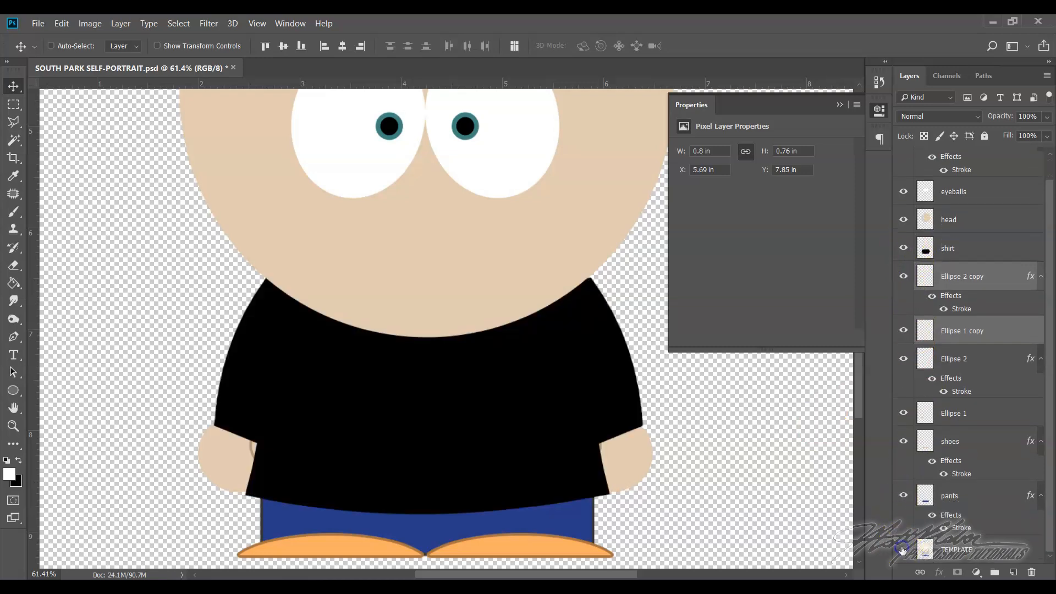
# Move the shirt layer below all the hand and thumb layers, directly above the shoes layer
pyautogui.scroll(-2, 630, 407)
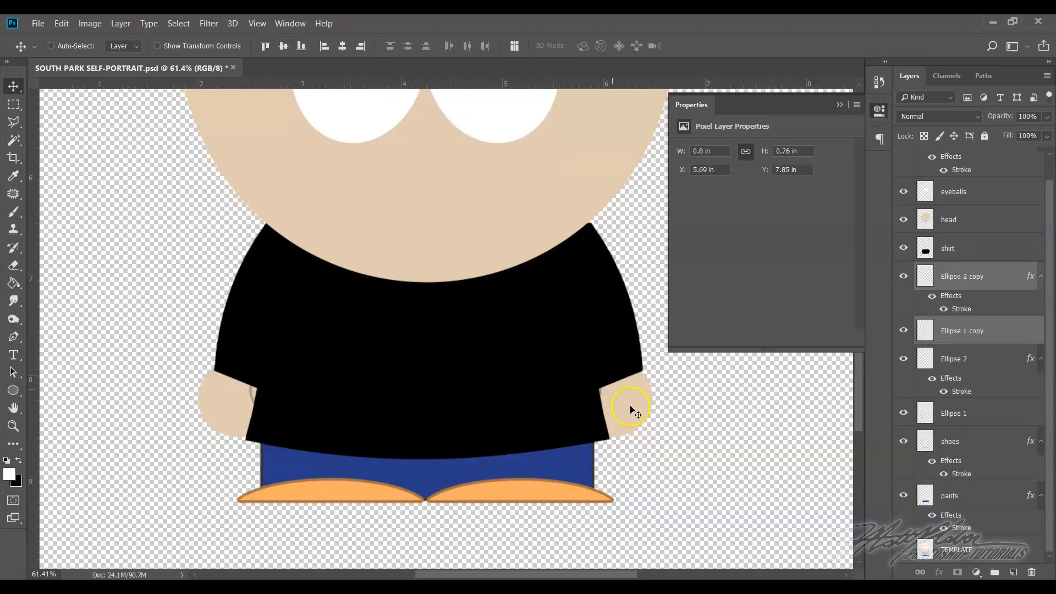
pyautogui.scroll(2, 629, 407)
pyautogui.scroll(4, 629, 407)
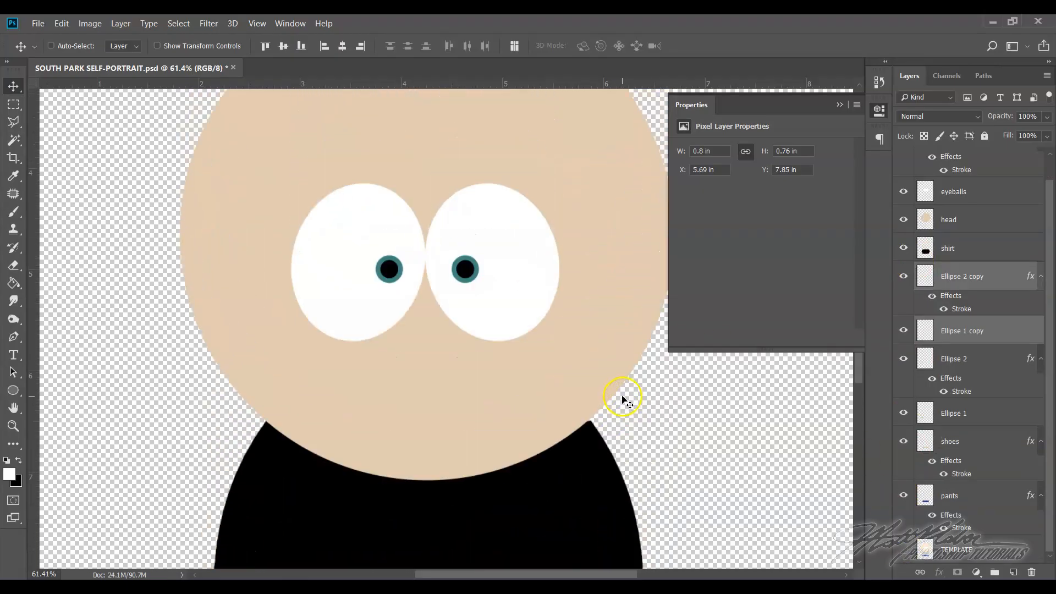
pyautogui.scroll(-5, 548, 329)
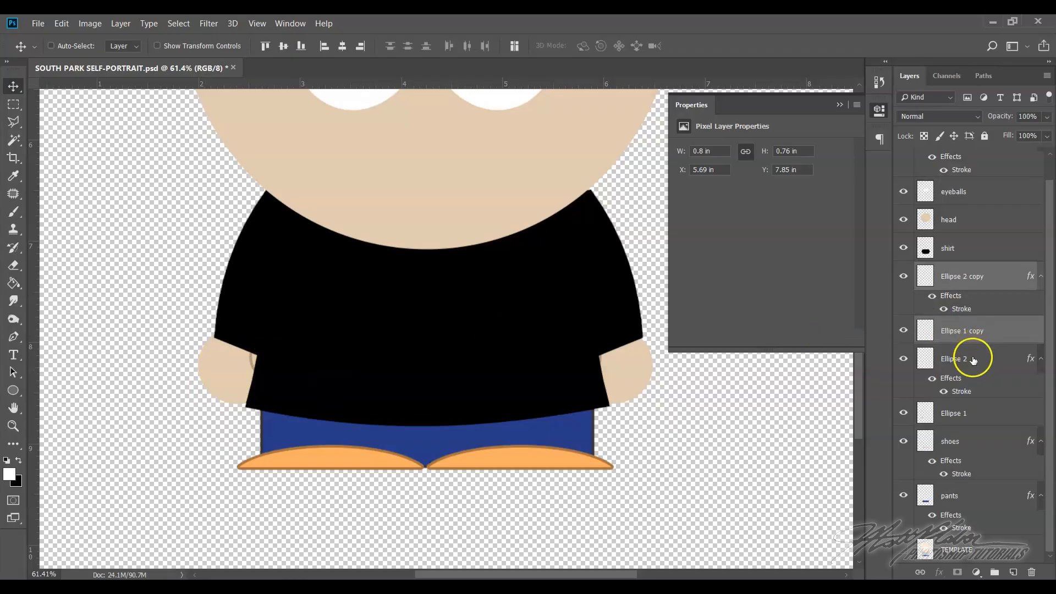
pyautogui.click(903, 276)
pyautogui.click(958, 250)
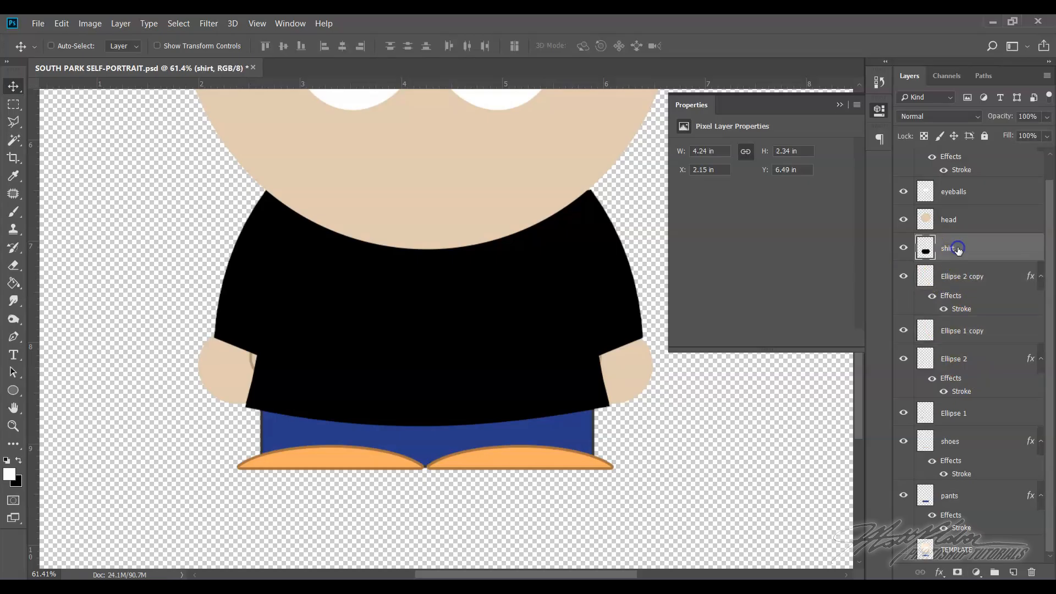
pyautogui.click(971, 246)
pyautogui.moveTo(981, 250); pyautogui.dragTo(979, 430)
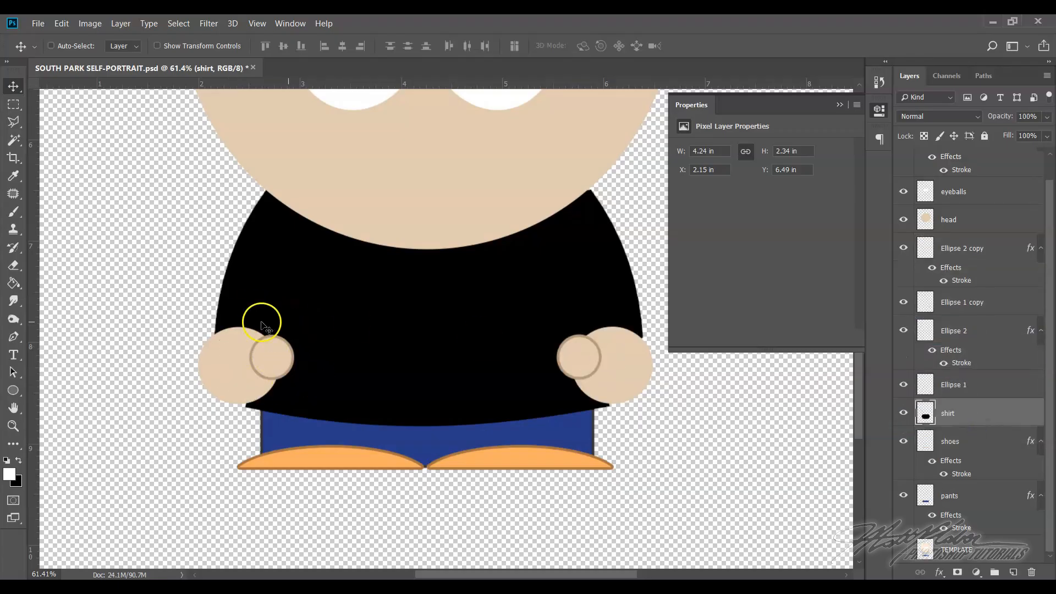
pyautogui.scroll(3, 445, 374)
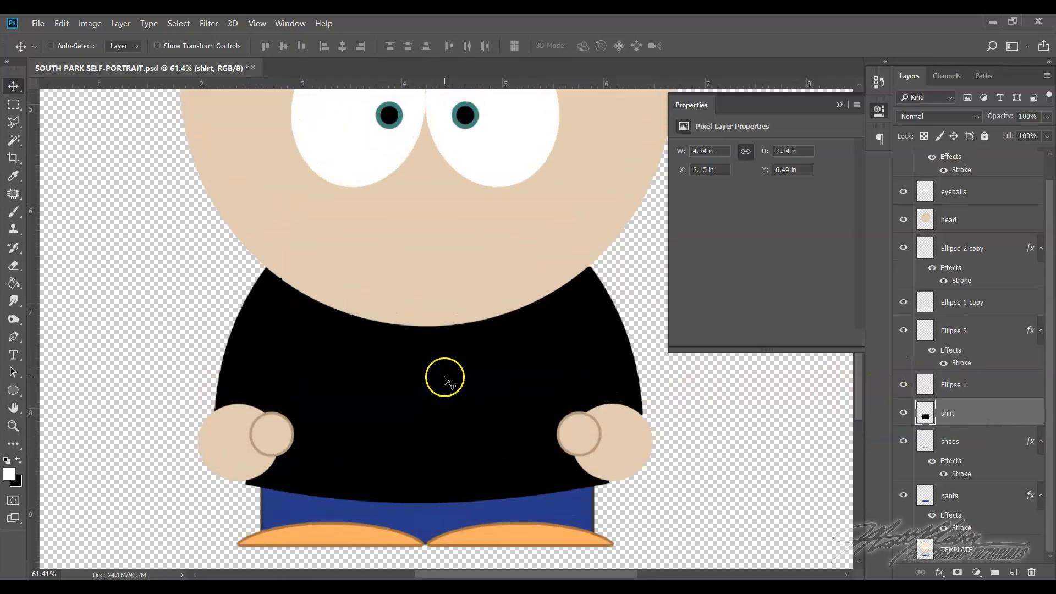
pyautogui.scroll(-3, 445, 374)
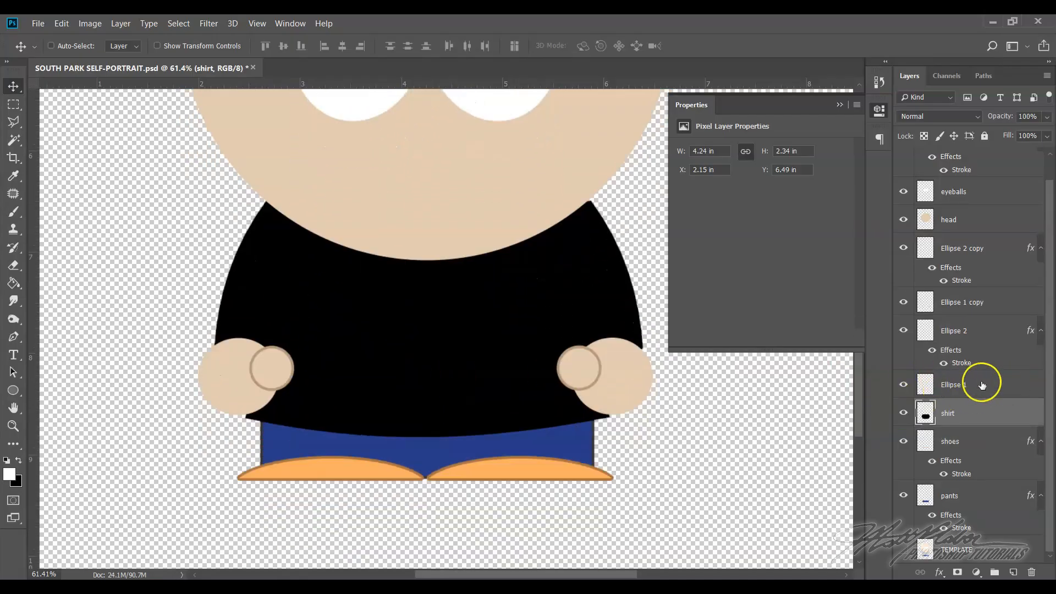
# Identify the original hand and thumb by toggling their visibility, and rename Ellipse 1 as "left hand" and Ellipse 2 as "left thumb"
pyautogui.click(902, 385)
pyautogui.click(902, 385)
pyautogui.click(902, 385)
pyautogui.click(902, 385)
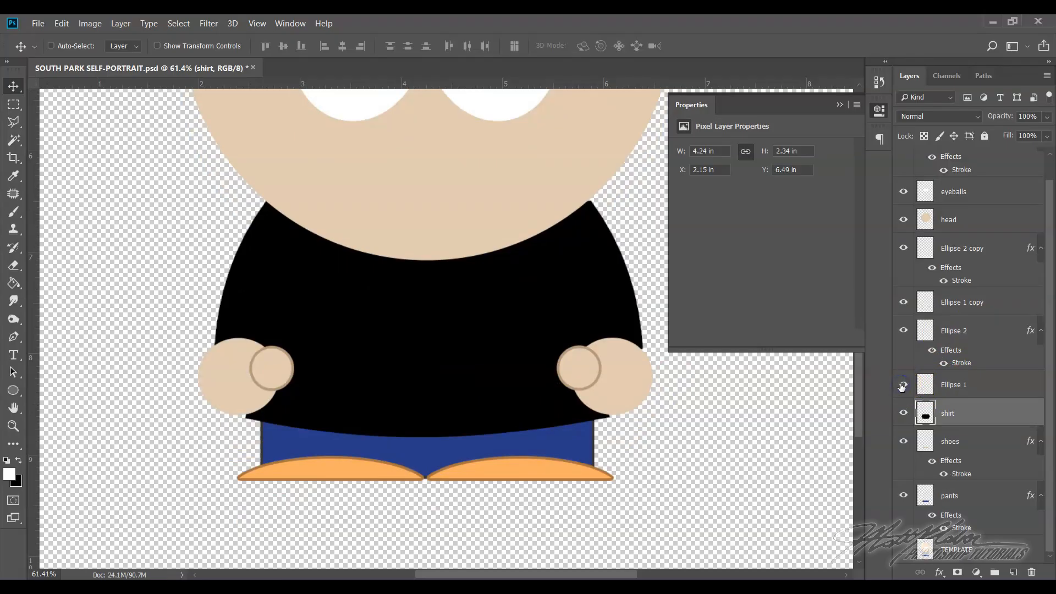
pyautogui.doubleClick(951, 386)
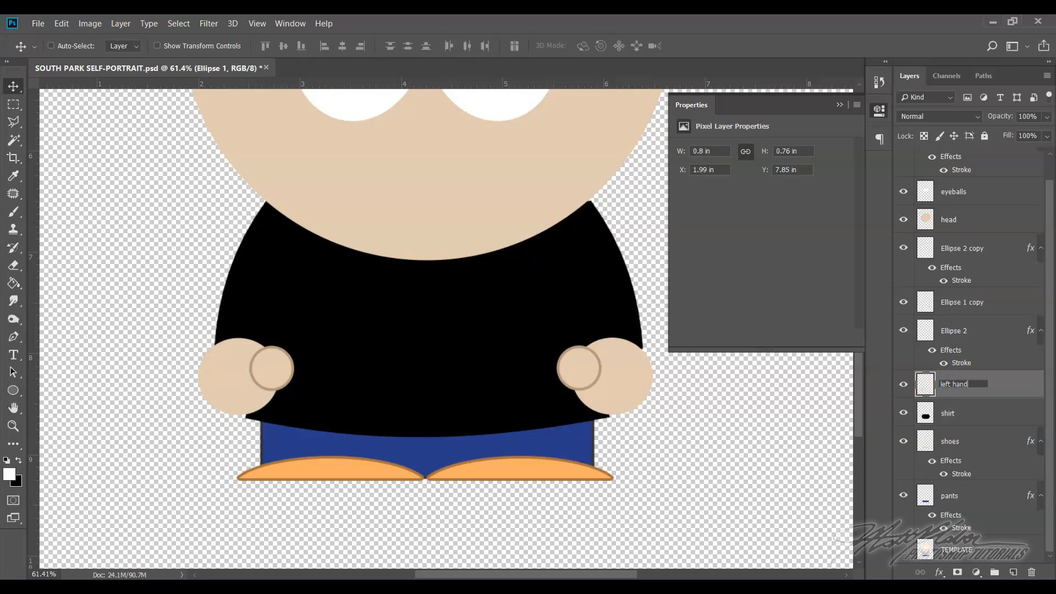
pyautogui.click(947, 334)
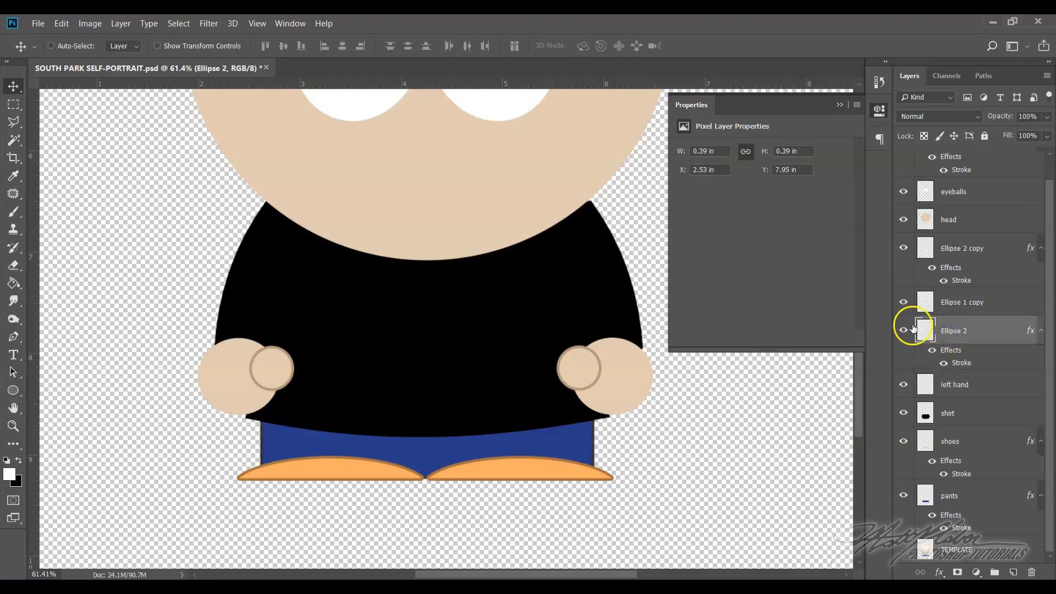
pyautogui.click(903, 331)
pyautogui.click(903, 331)
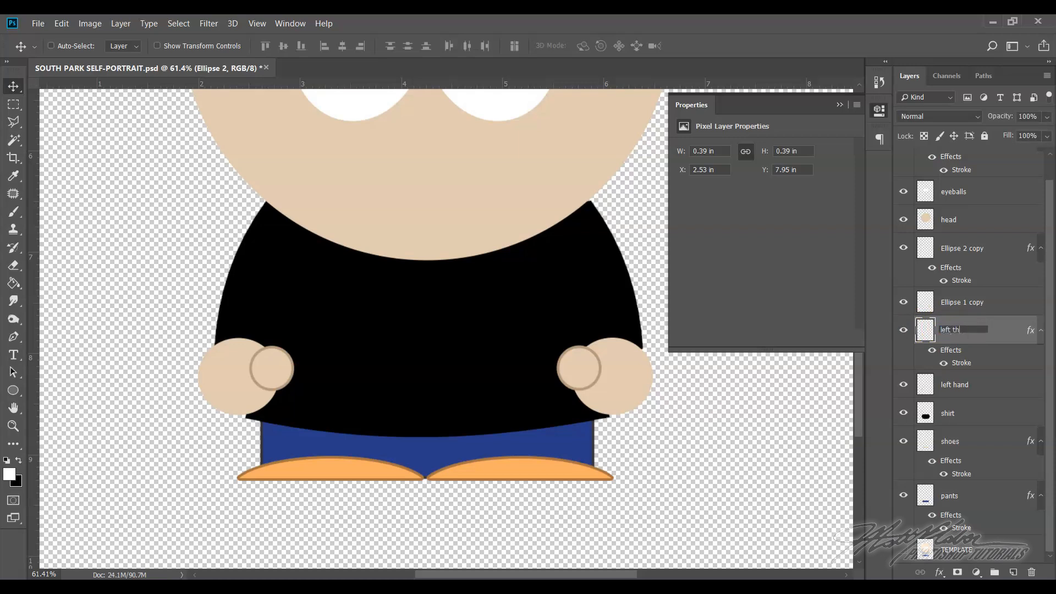
# Rename the Ellipse 1 copy layer as "right hand" and the Ellipse 2 copy layer as "right thumb"
pyautogui.click(962, 302)
pyautogui.click(903, 301)
pyautogui.click(903, 301)
pyautogui.doubleClick(971, 302)
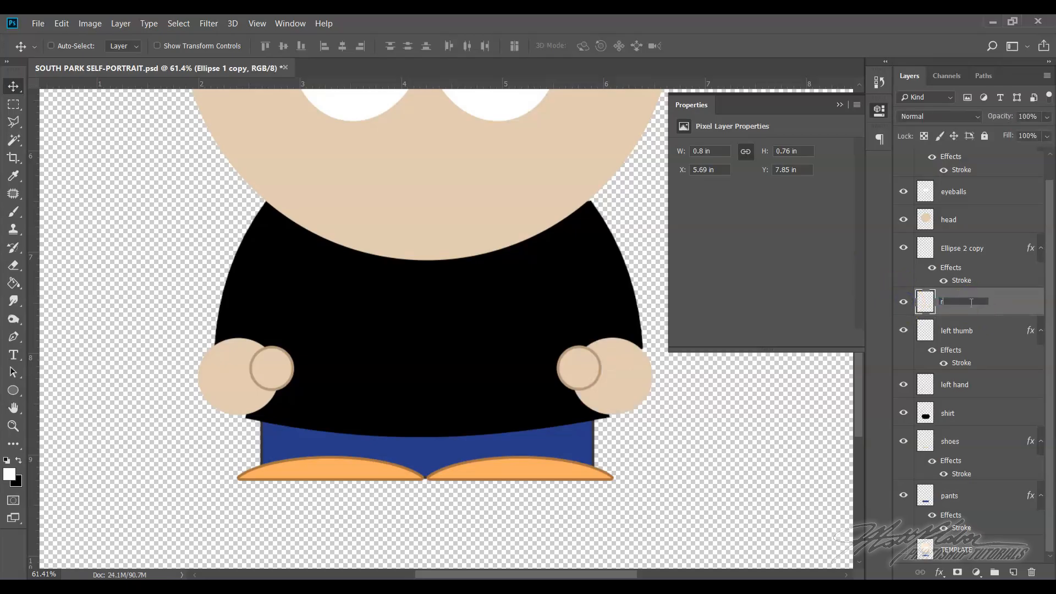
pyautogui.click(968, 248)
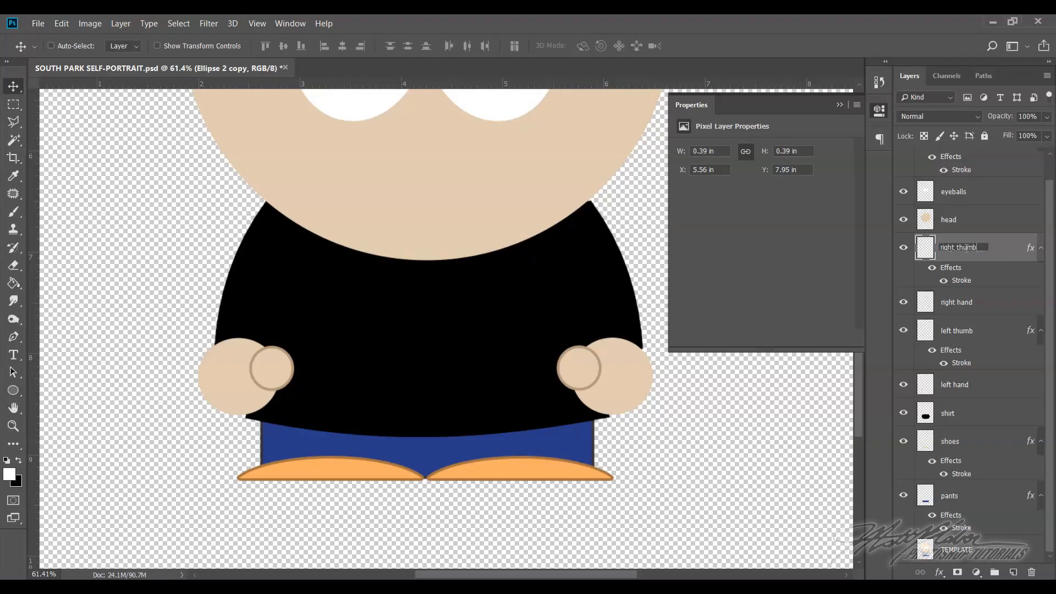
pyautogui.press('Return')
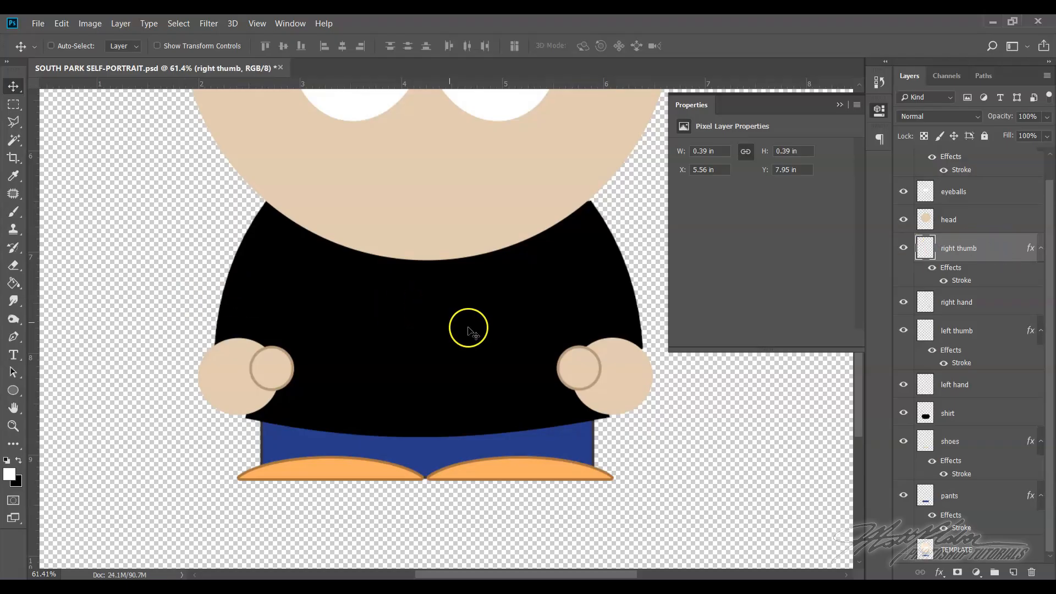
# Delete the TEMPLATE layer from the document
pyautogui.scroll(2, 470, 327)
pyautogui.scroll(3, 526, 345)
pyautogui.scroll(-7, 526, 345)
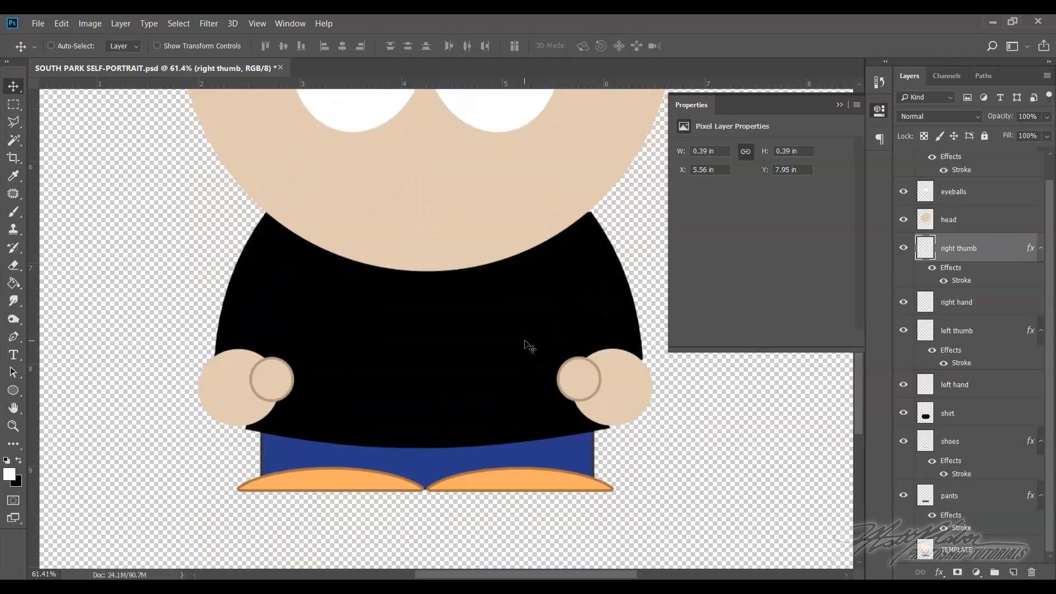
pyautogui.scroll(-2, 526, 344)
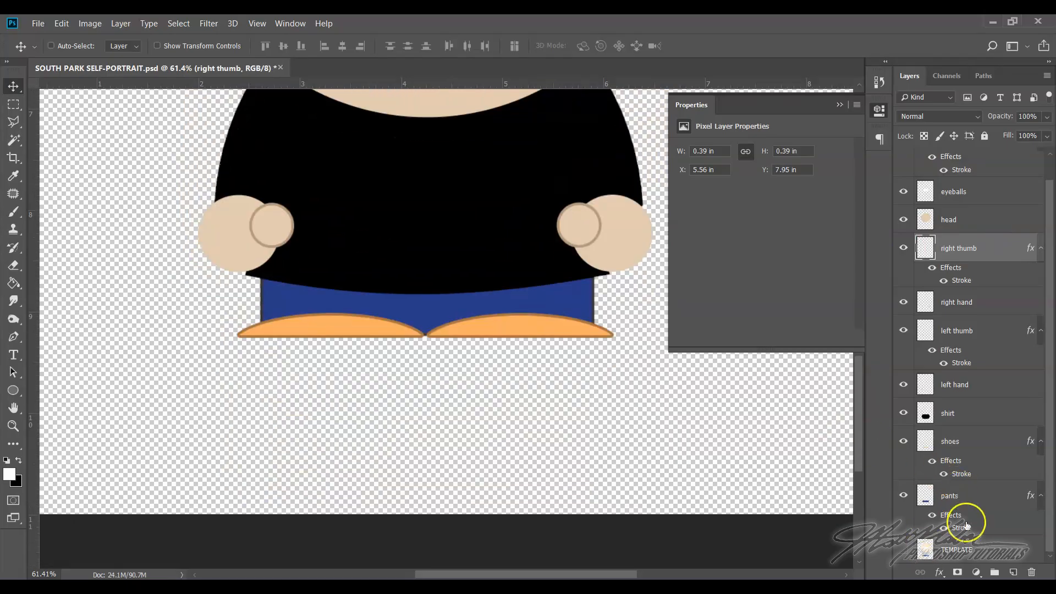
pyautogui.scroll(3, 482, 272)
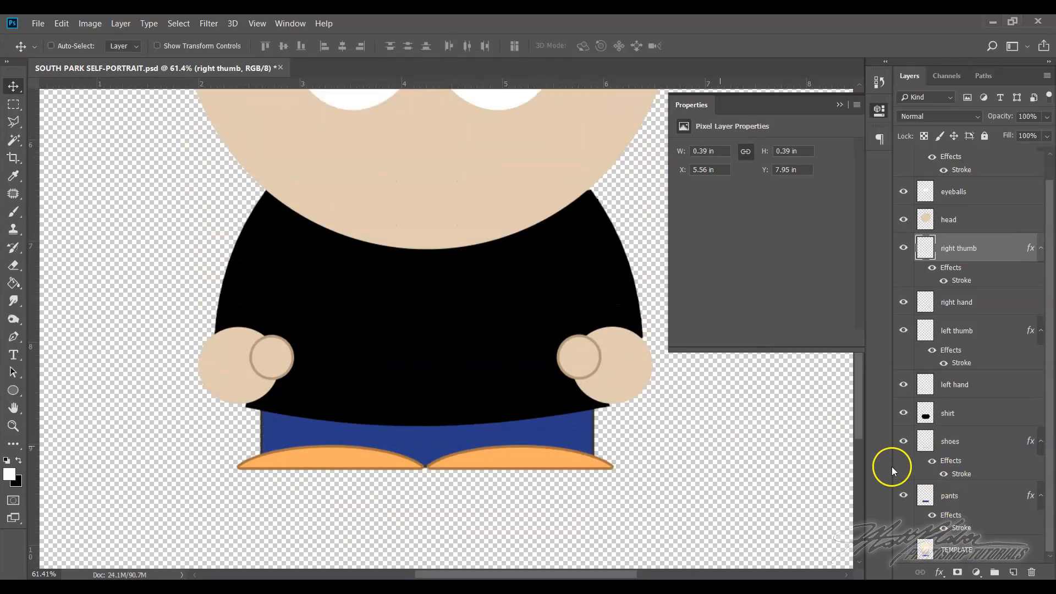
pyautogui.click(1014, 545)
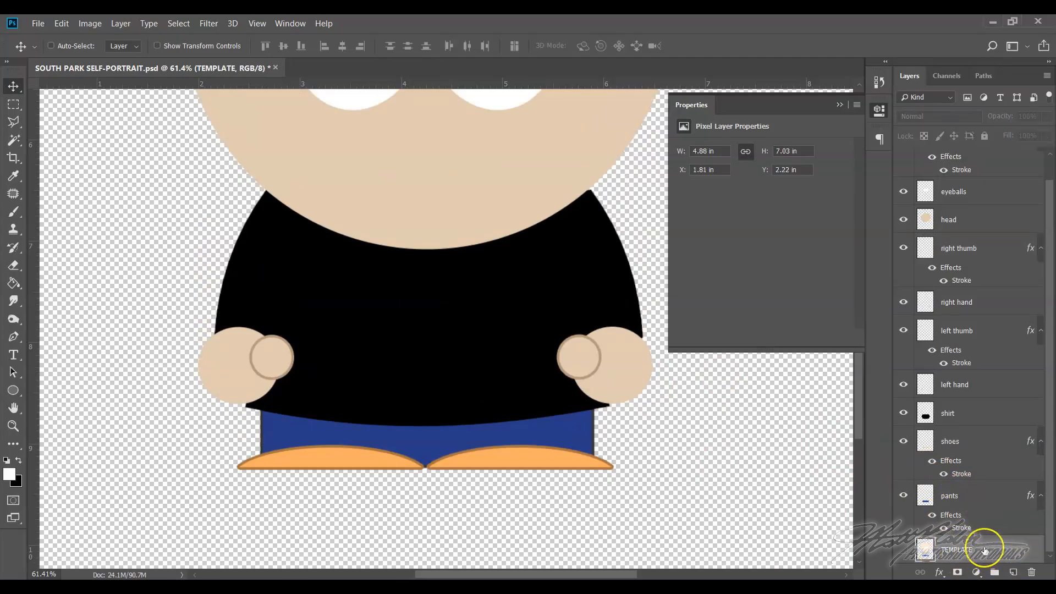
pyautogui.press('Delete')
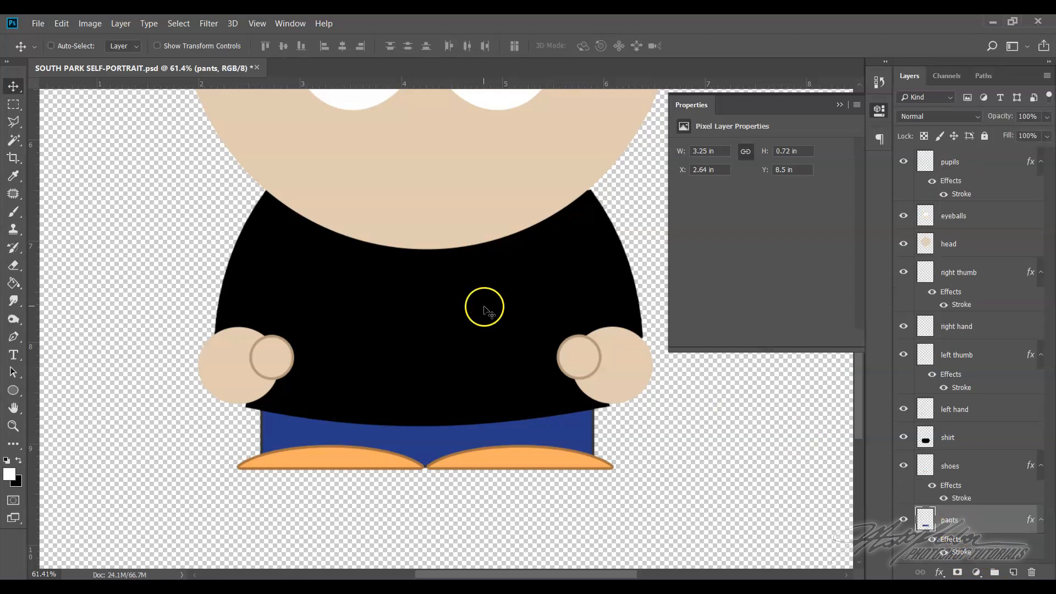
# Look over the character's body and head, and fit the whole document in view
pyautogui.scroll(5, 485, 307)
pyautogui.scroll(-6, 993, 521)
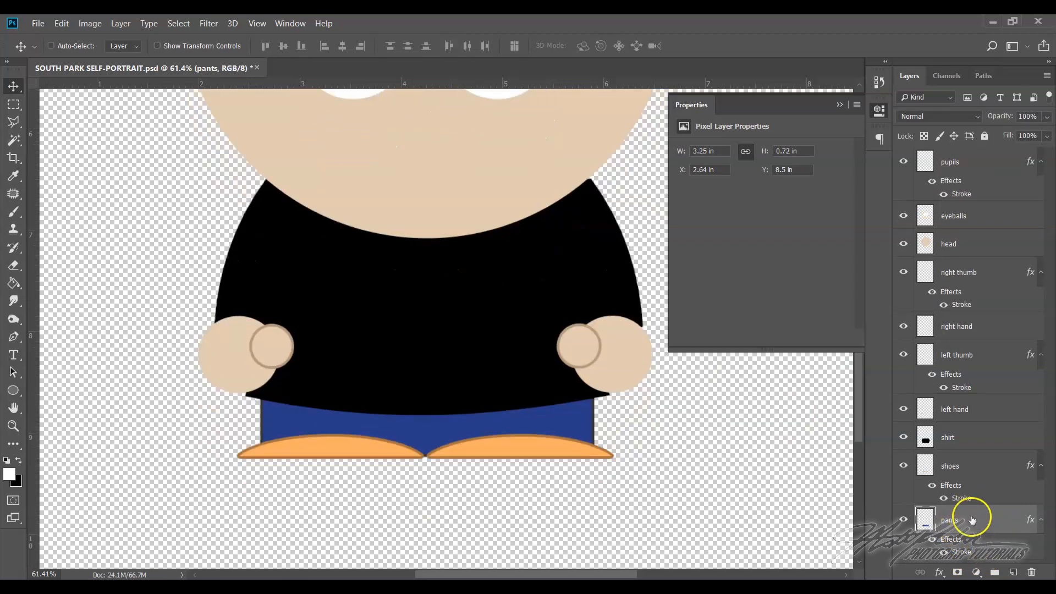
pyautogui.scroll(-3, 993, 522)
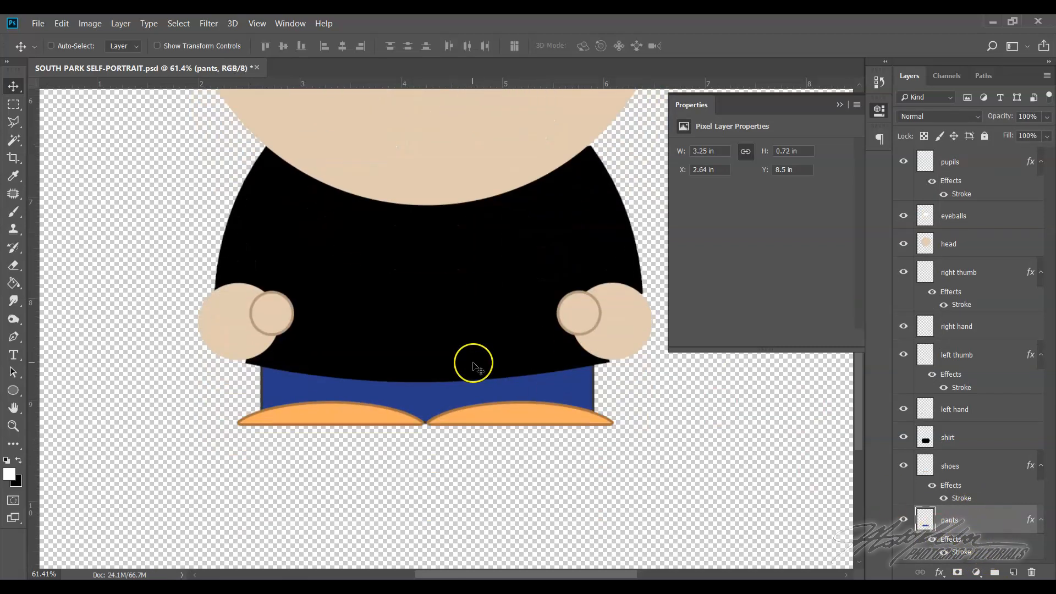
pyautogui.scroll(10, 474, 360)
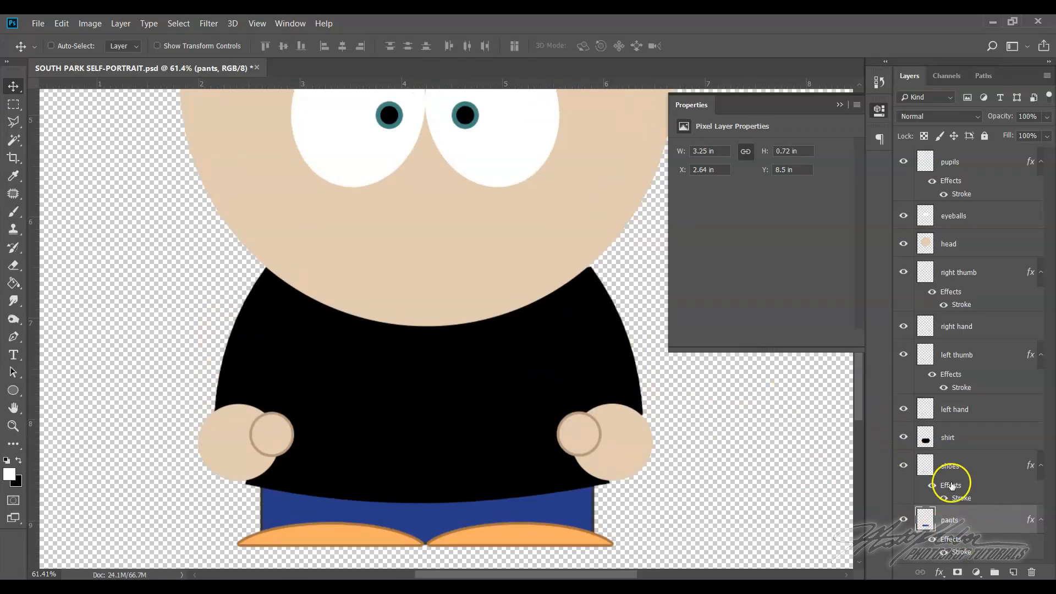
pyautogui.scroll(-6, 1001, 539)
pyautogui.scroll(17, 998, 537)
pyautogui.scroll(6, 667, 434)
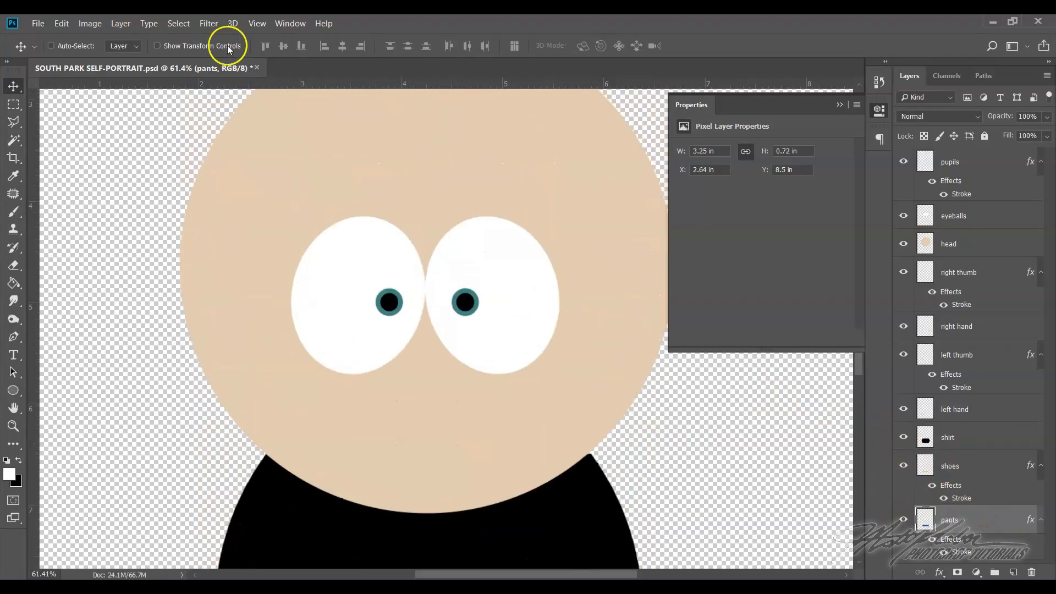
pyautogui.click(256, 23)
pyautogui.click(278, 134)
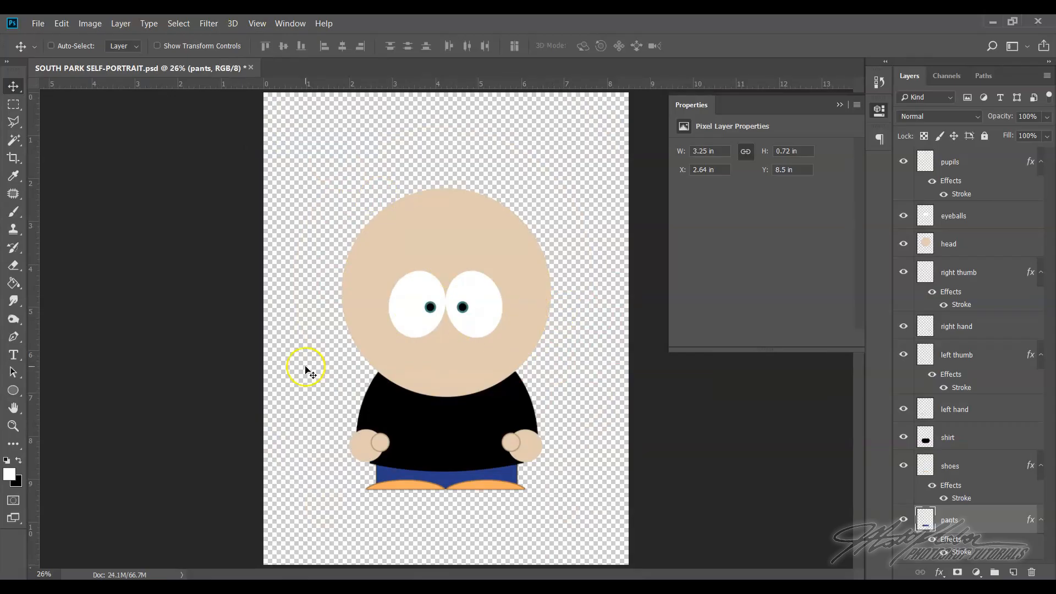
# Duplicate the eyeballs layer and place the copy directly beneath the original eyeballs layer
pyautogui.click(13, 426)
pyautogui.moveTo(439, 321); pyautogui.dragTo(501, 424)
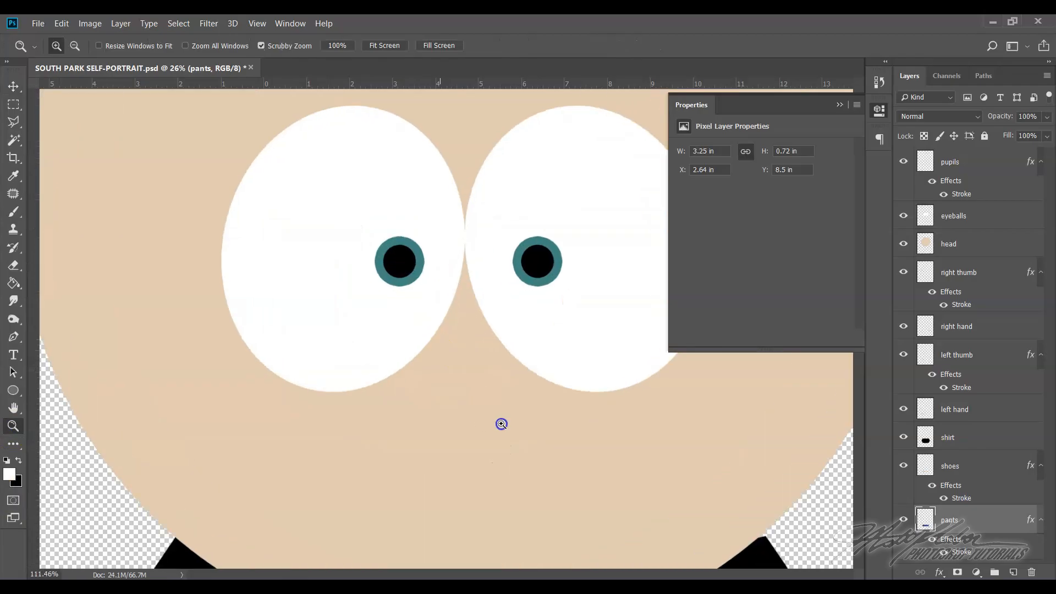
pyautogui.moveTo(426, 271); pyautogui.dragTo(381, 201)
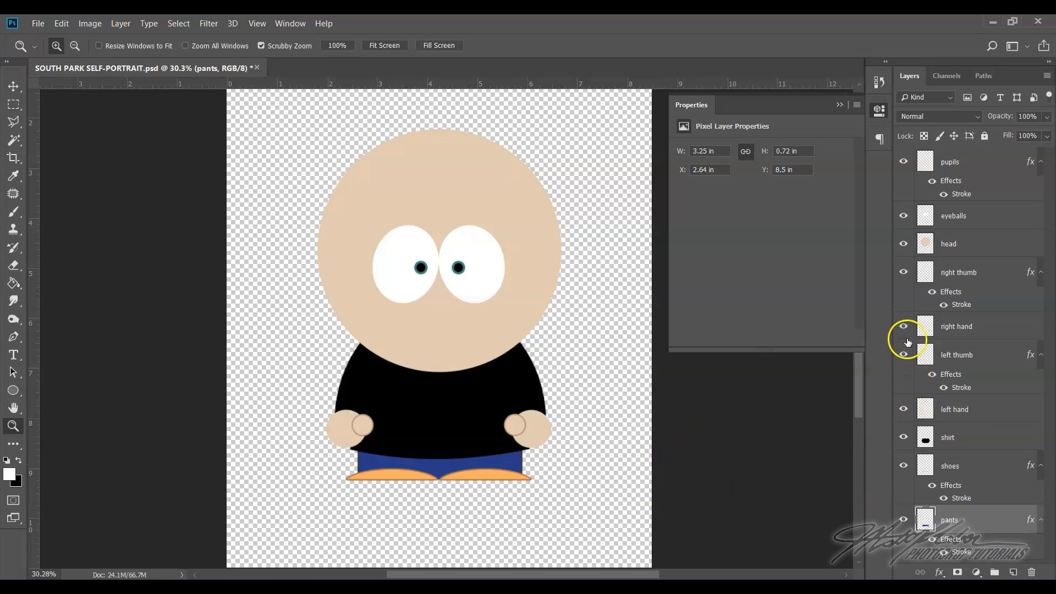
pyautogui.click(953, 215)
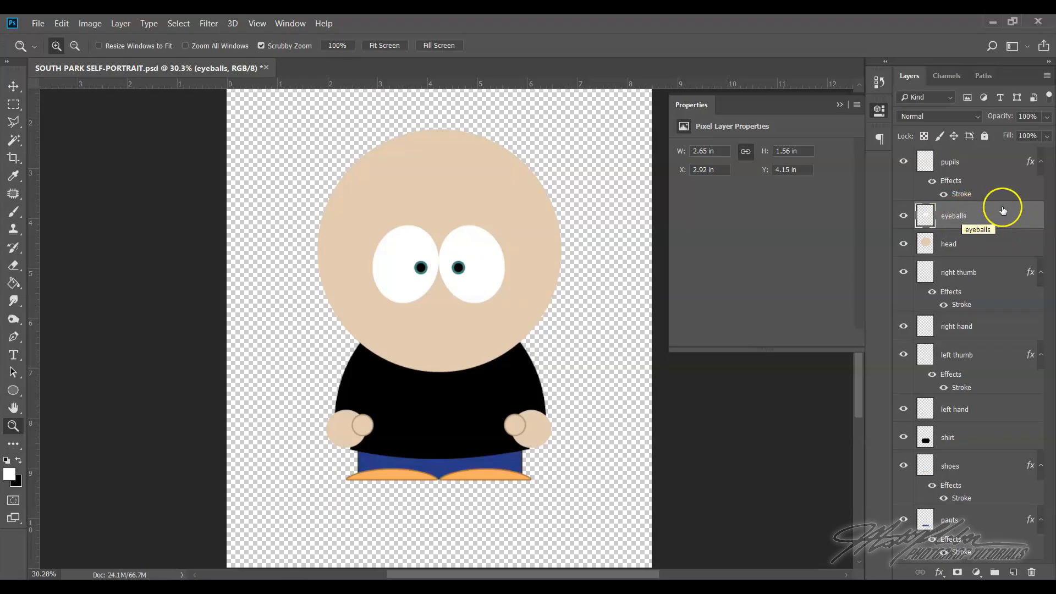
pyautogui.rightClick(971, 219)
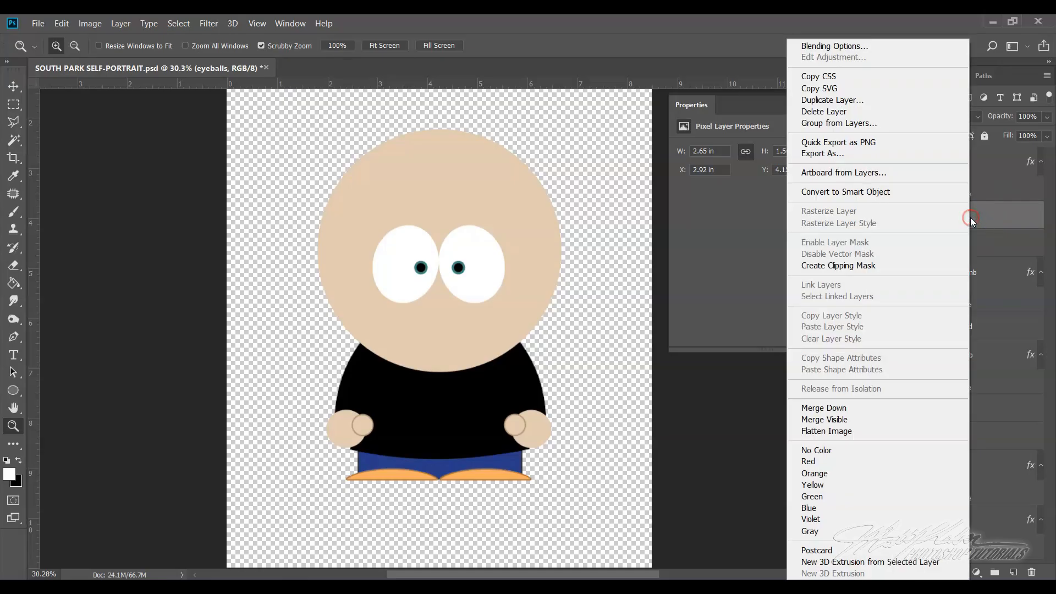
pyautogui.click(836, 104)
pyautogui.click(638, 167)
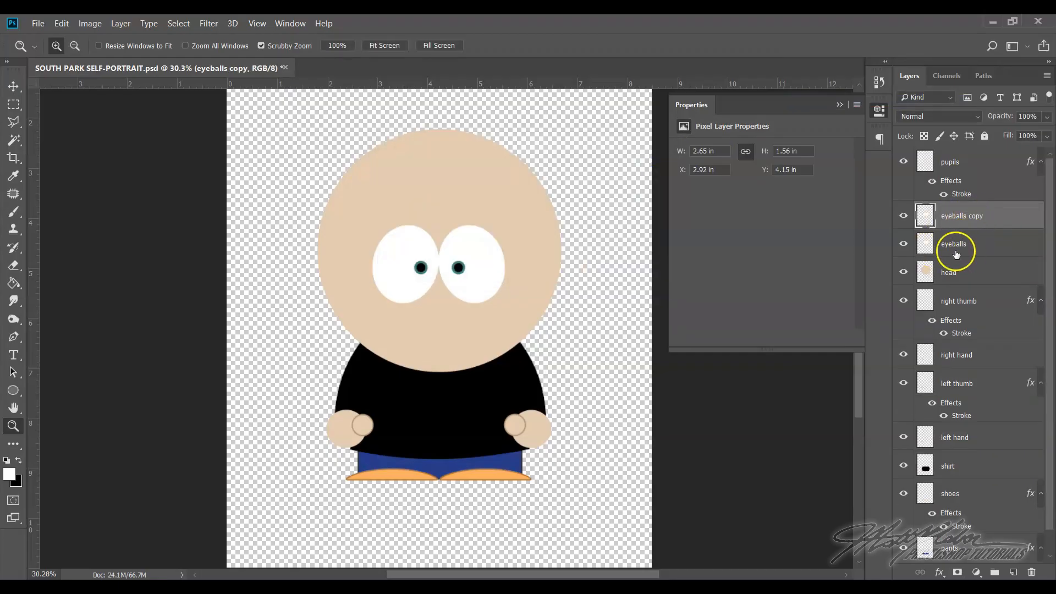
pyautogui.rightClick(1000, 217)
pyautogui.moveTo(995, 216); pyautogui.dragTo(997, 246)
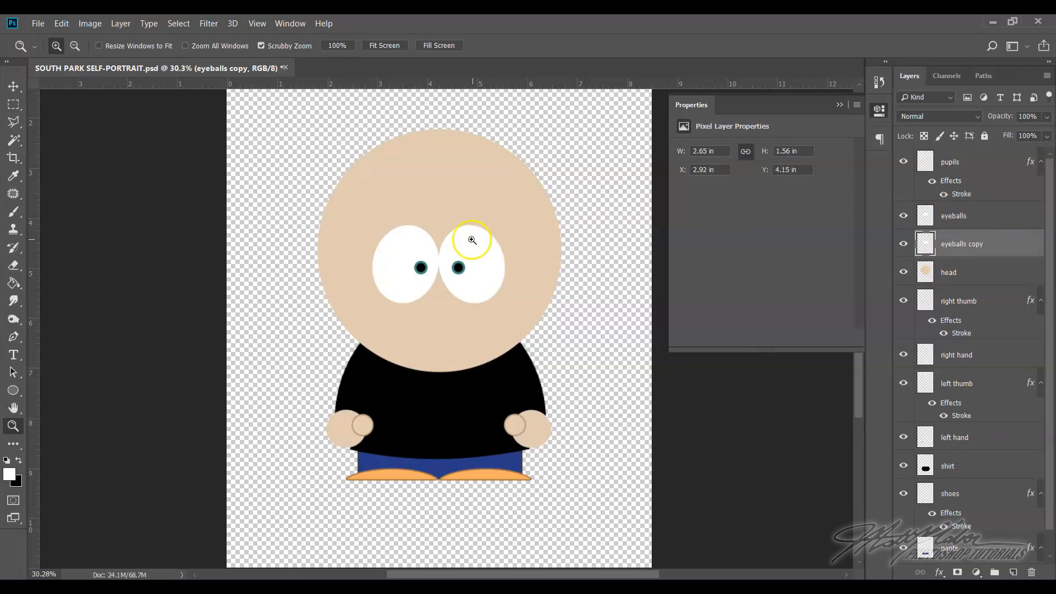
# Apply a Color Overlay of 000000 to the eyeballs copy layer
pyautogui.rightClick(1012, 242)
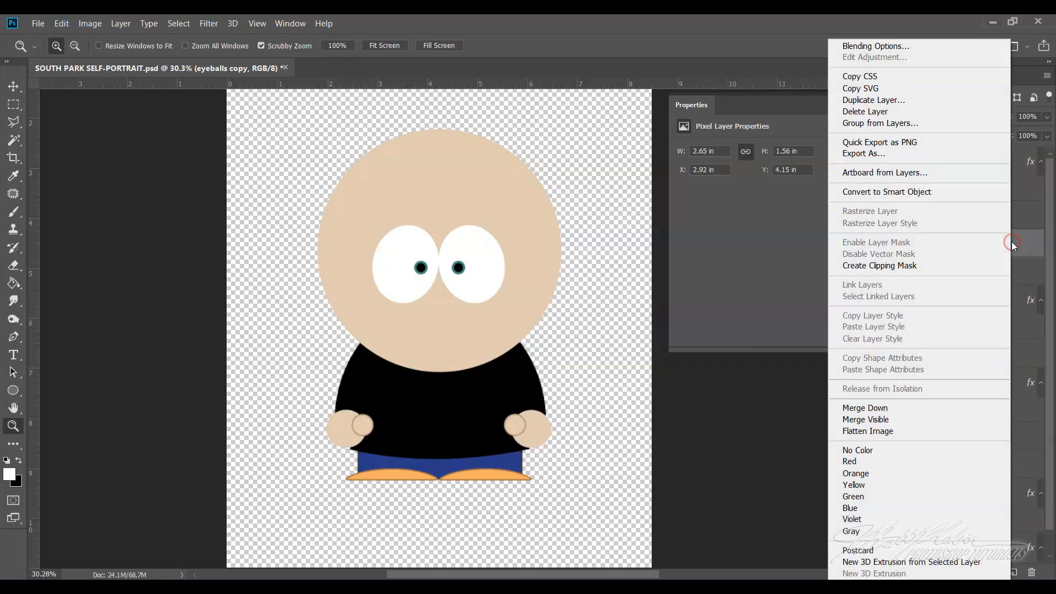
pyautogui.click(890, 49)
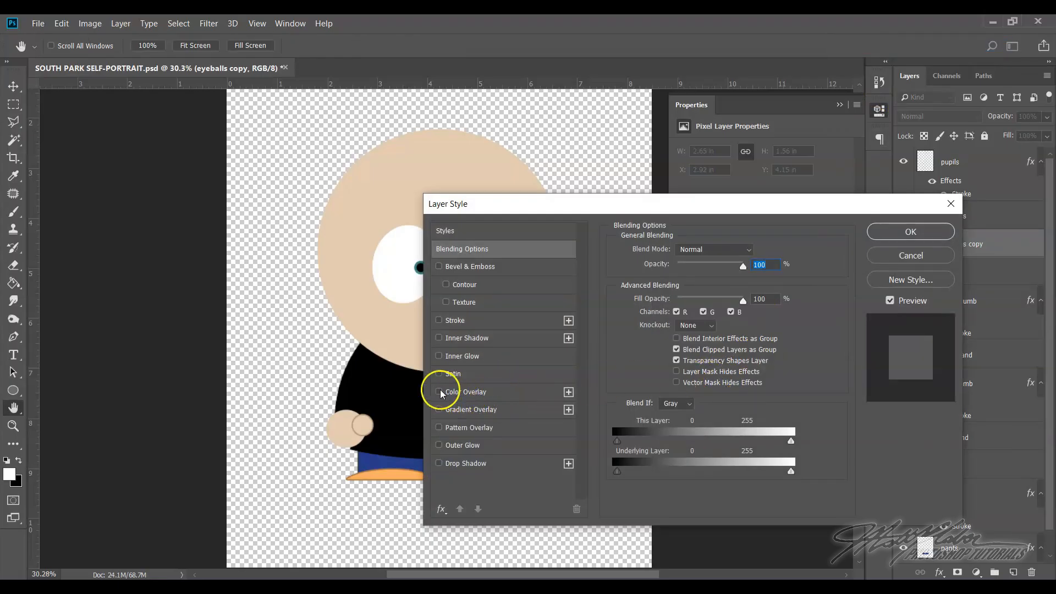
pyautogui.click(478, 394)
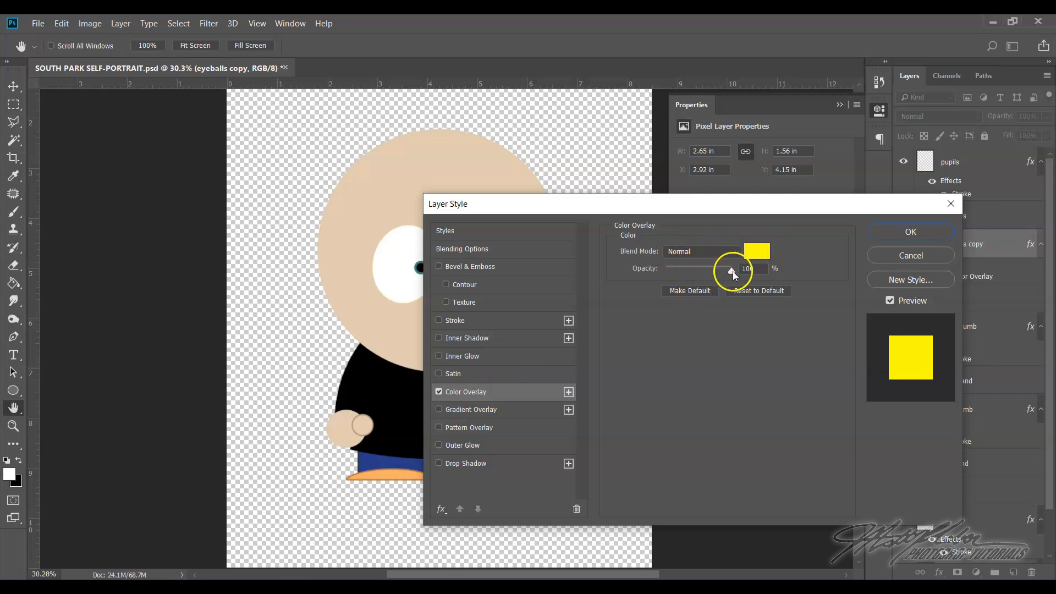
pyautogui.click(753, 251)
pyautogui.write('000000')
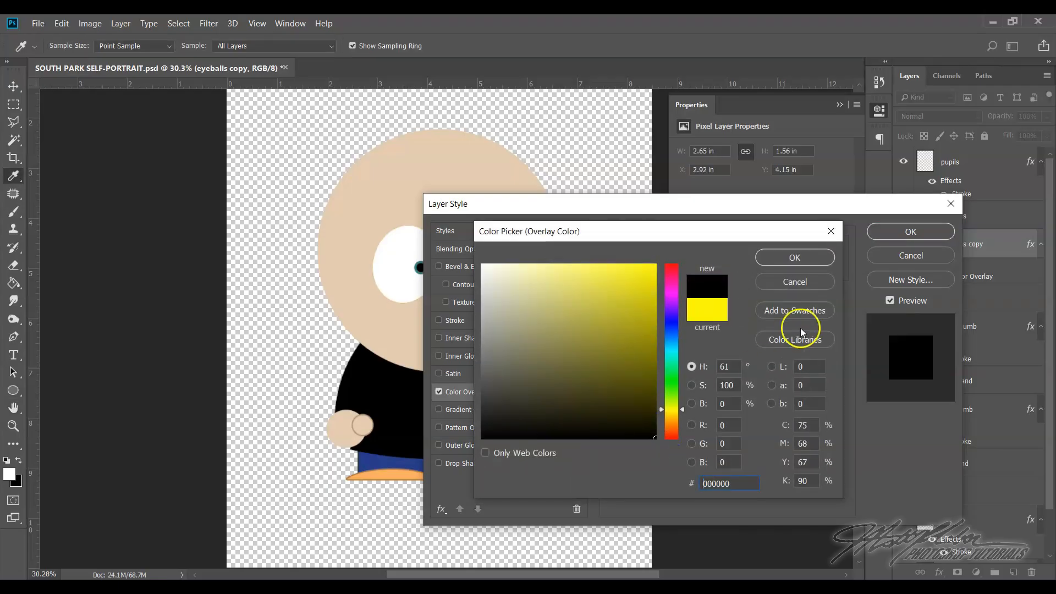
pyautogui.click(817, 260)
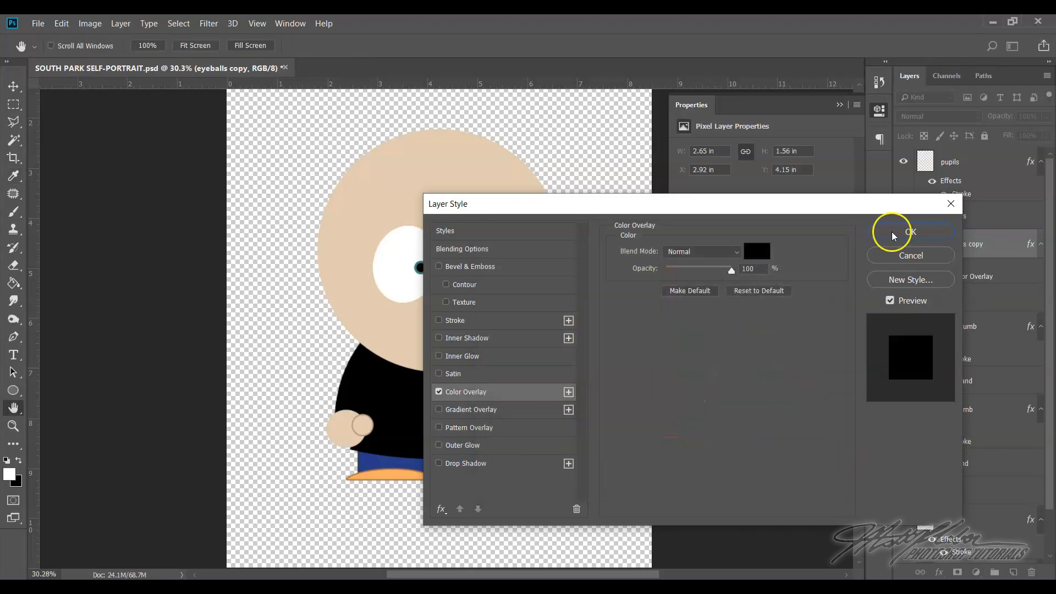
pyautogui.click(892, 232)
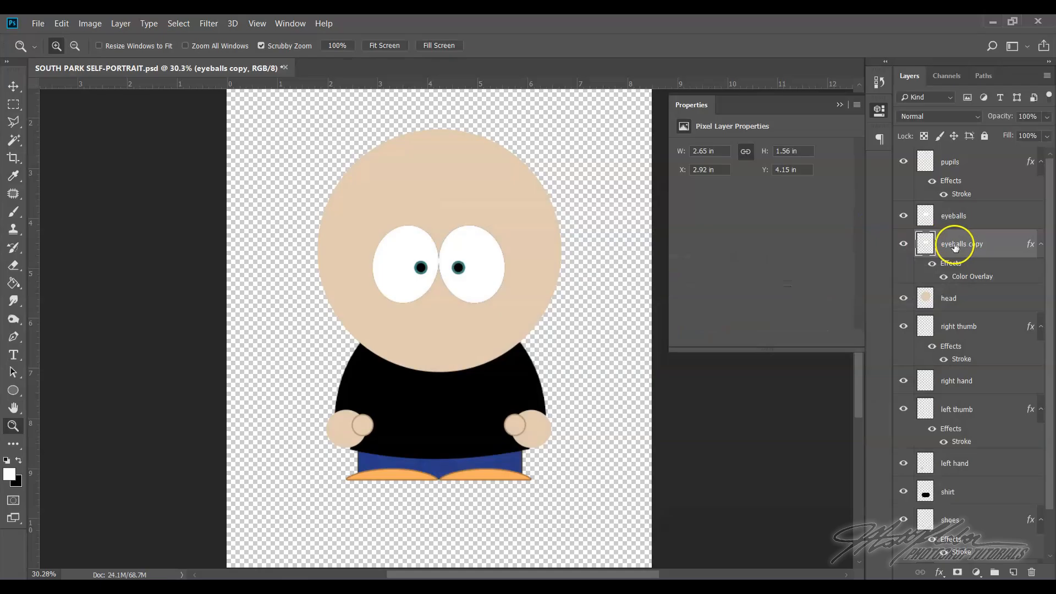
# Rename the eyeballs copy layer as "eyelids"
pyautogui.moveTo(446, 226); pyautogui.dragTo(522, 285)
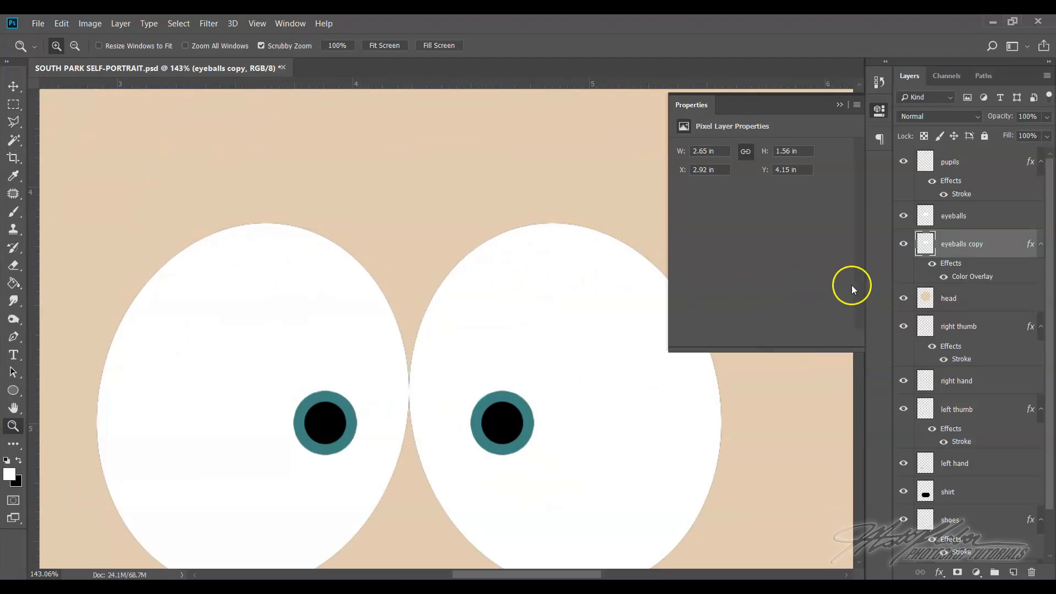
pyautogui.doubleClick(965, 245)
pyautogui.click(1002, 242)
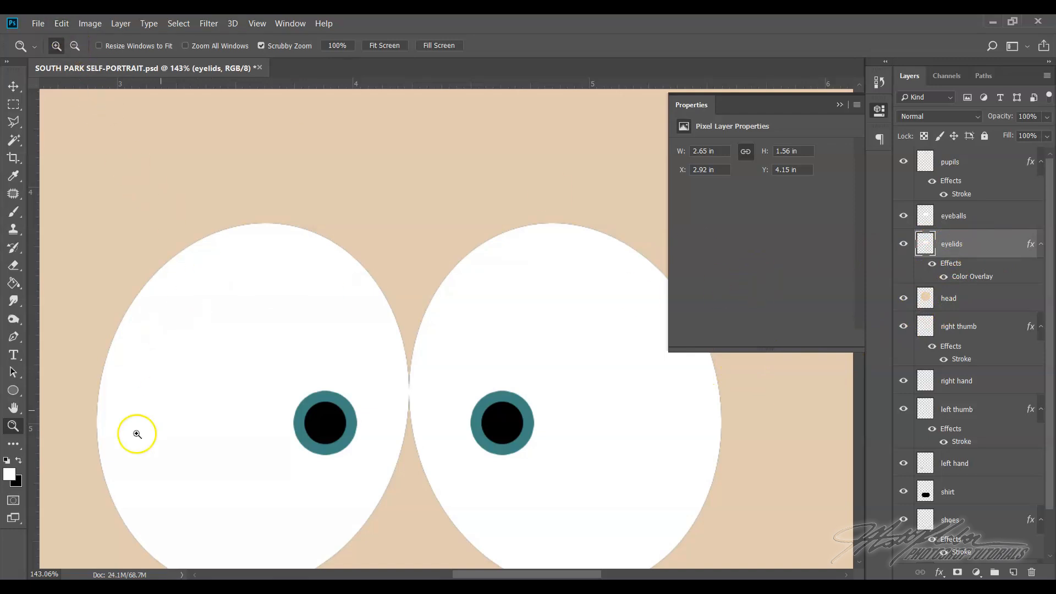
# Stretch the eyelids layer upward with Free Transform to about 107% height so black lids extend above both eyes
pyautogui.moveTo(444, 265)
pyautogui.mouseDown()
pyautogui.moveTo(473, 291)
pyautogui.moveTo(403, 217)
pyautogui.moveTo(450, 277)
pyautogui.mouseUp()
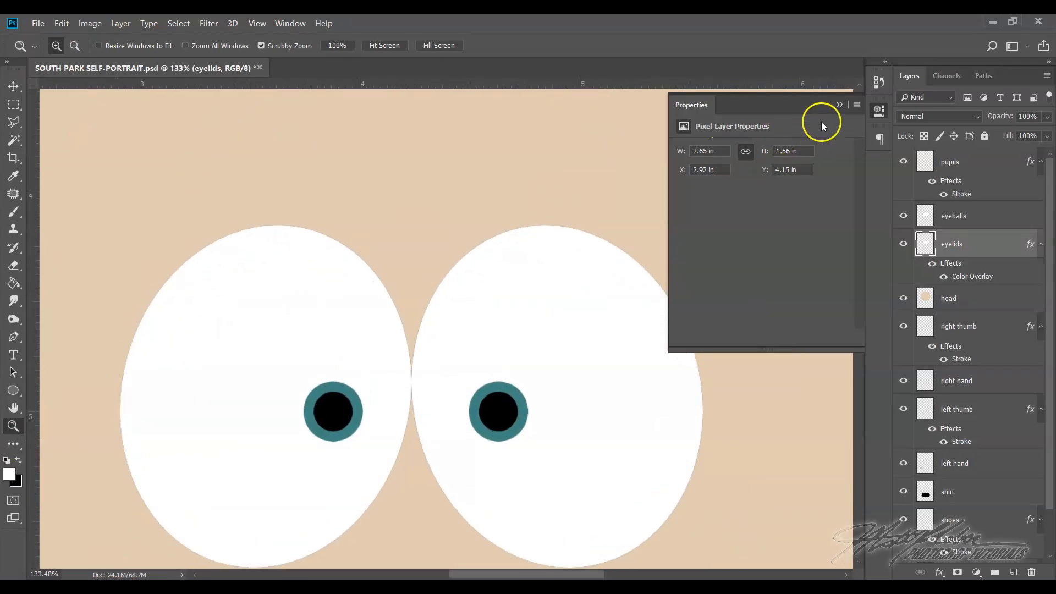
pyautogui.click(839, 105)
pyautogui.scroll(-1, 501, 317)
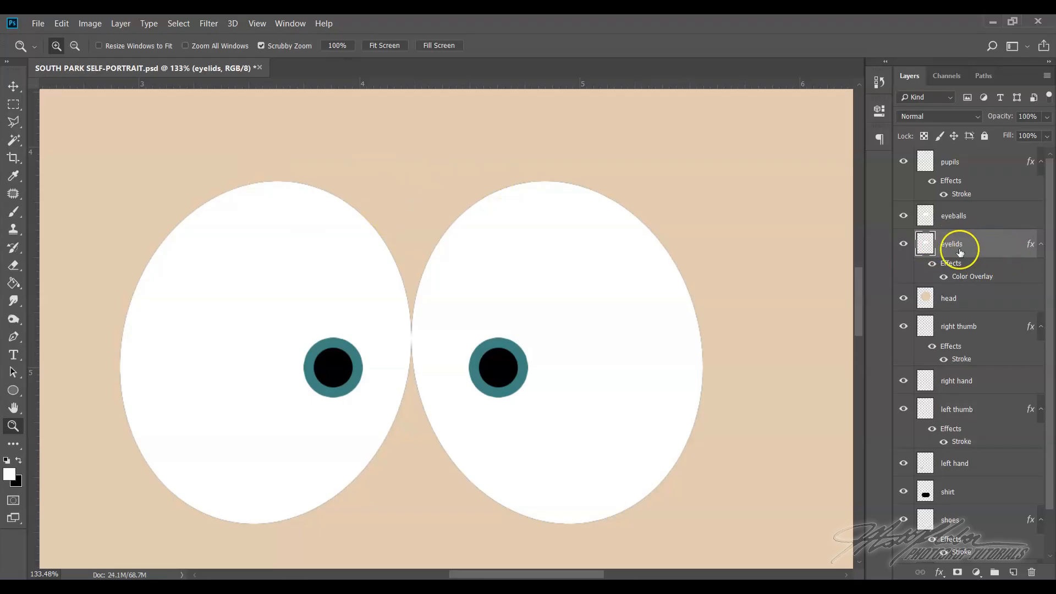
pyautogui.click(62, 24)
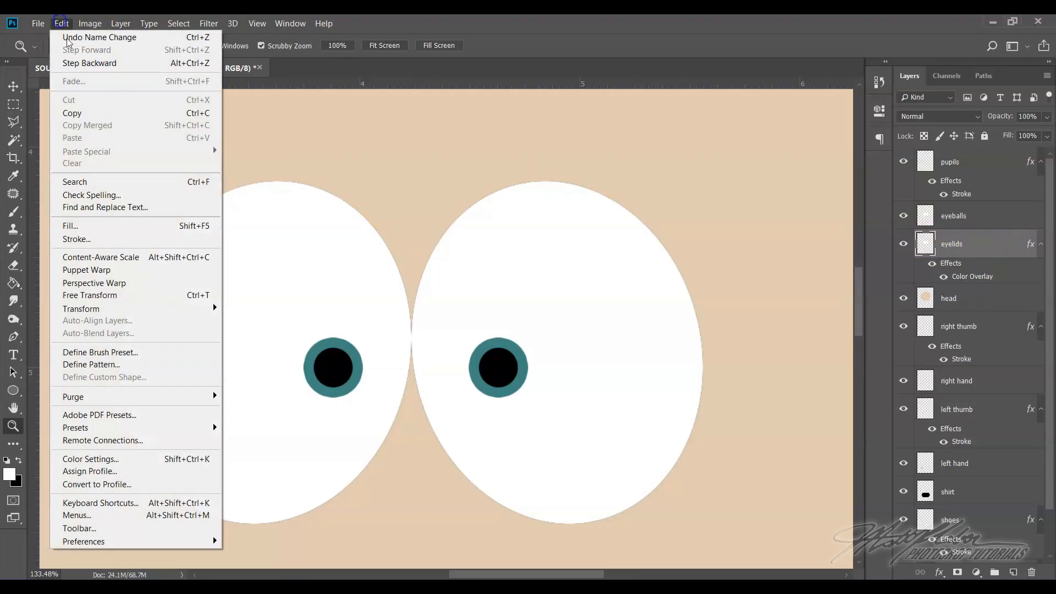
pyautogui.click(110, 296)
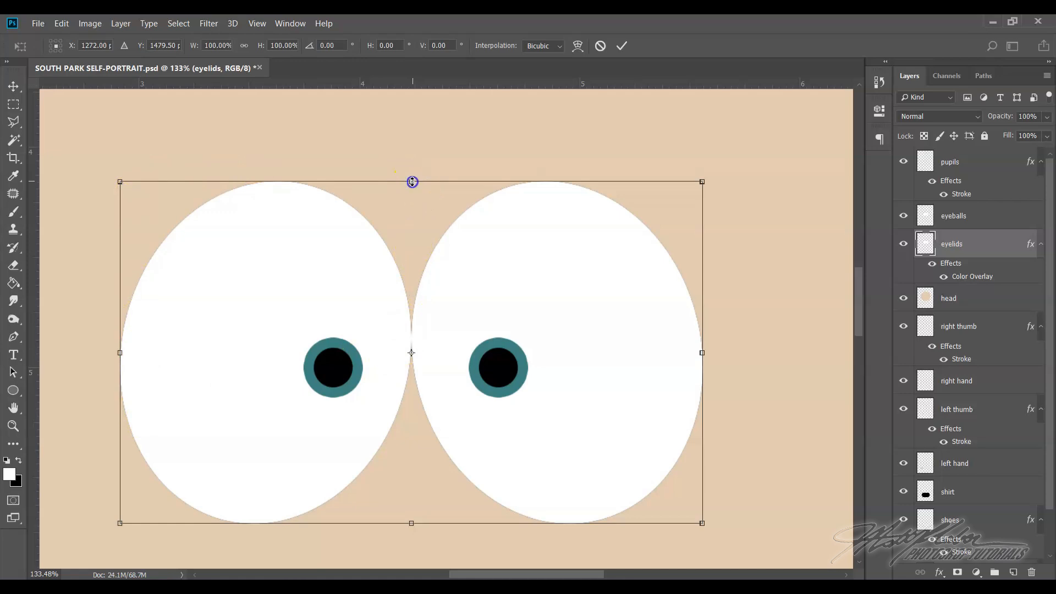
pyautogui.moveTo(412, 178); pyautogui.dragTo(409, 156)
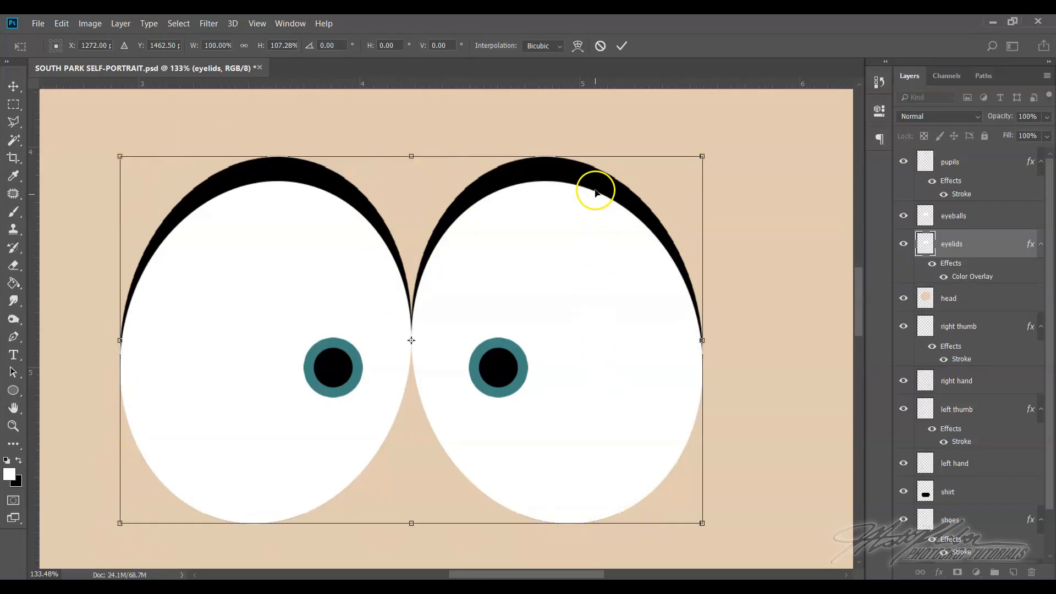
pyautogui.click(622, 47)
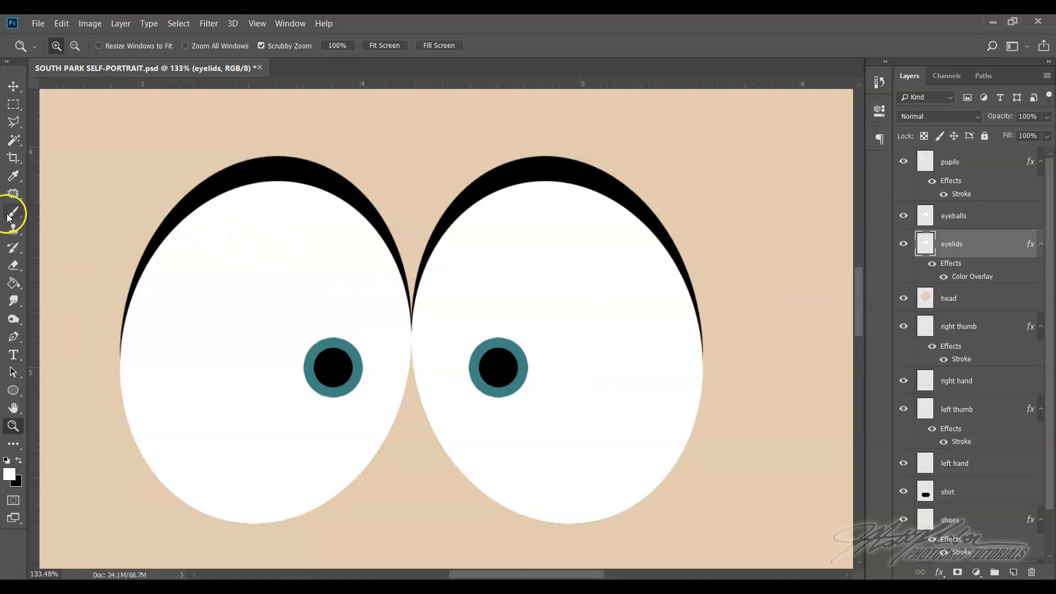
# Choose the Pencil tool and set its brush size to 9 px
pyautogui.moveTo(15, 212); pyautogui.dragTo(34, 212)
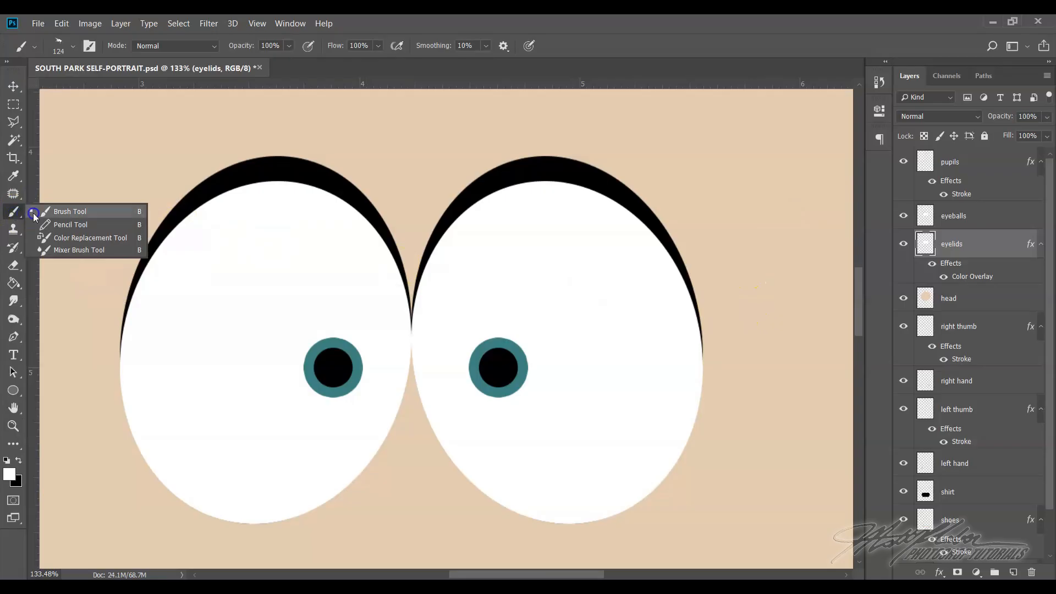
pyautogui.click(62, 225)
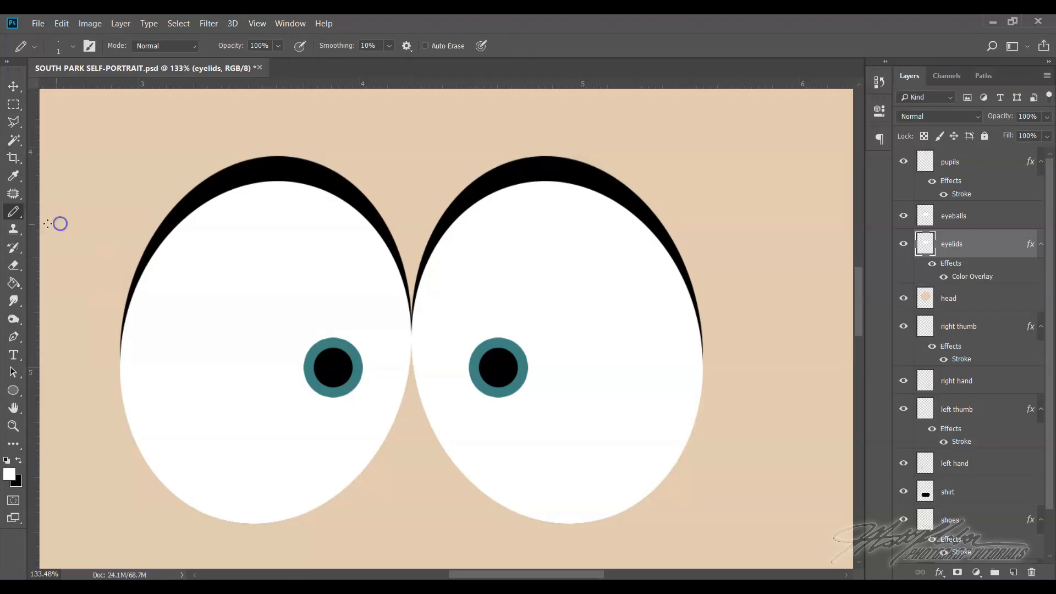
pyautogui.moveTo(15, 215); pyautogui.dragTo(64, 223)
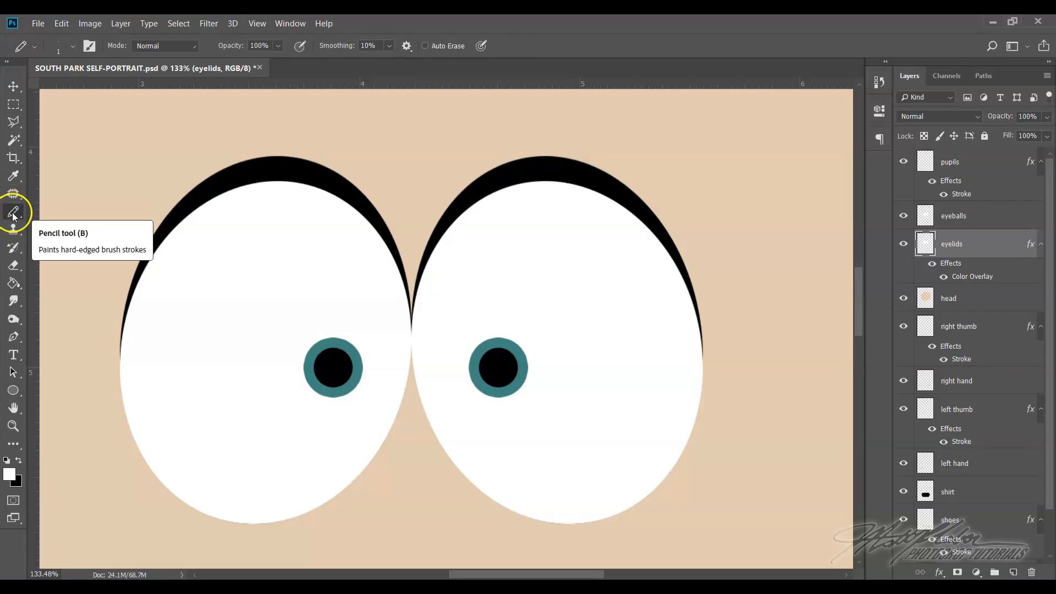
pyautogui.click(72, 45)
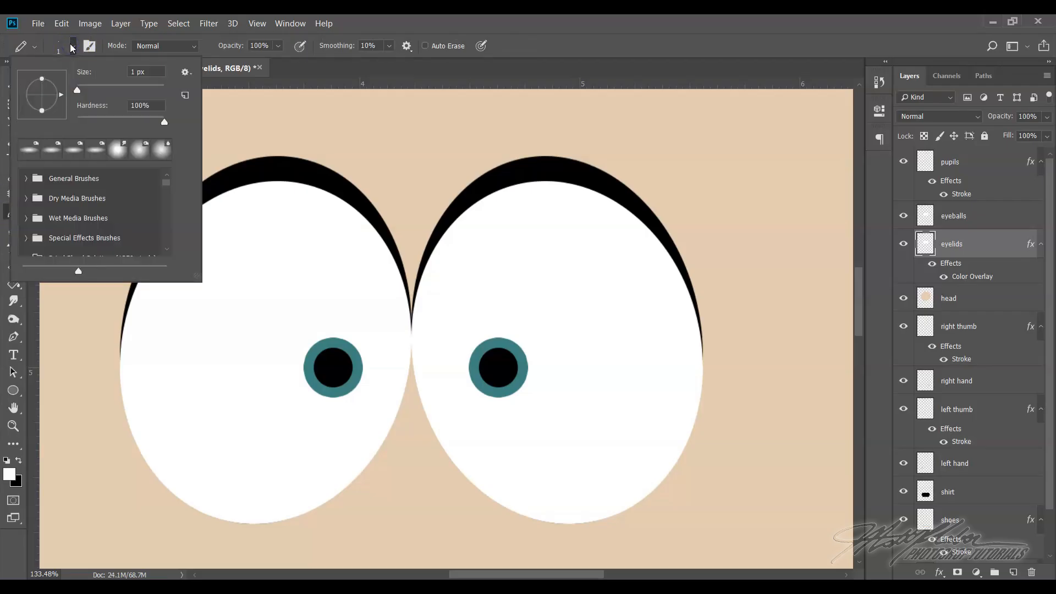
pyautogui.moveTo(78, 91); pyautogui.dragTo(79, 93)
pyautogui.write('7')
pyautogui.press('Return')
pyautogui.moveTo(80, 91); pyautogui.dragTo(81, 92)
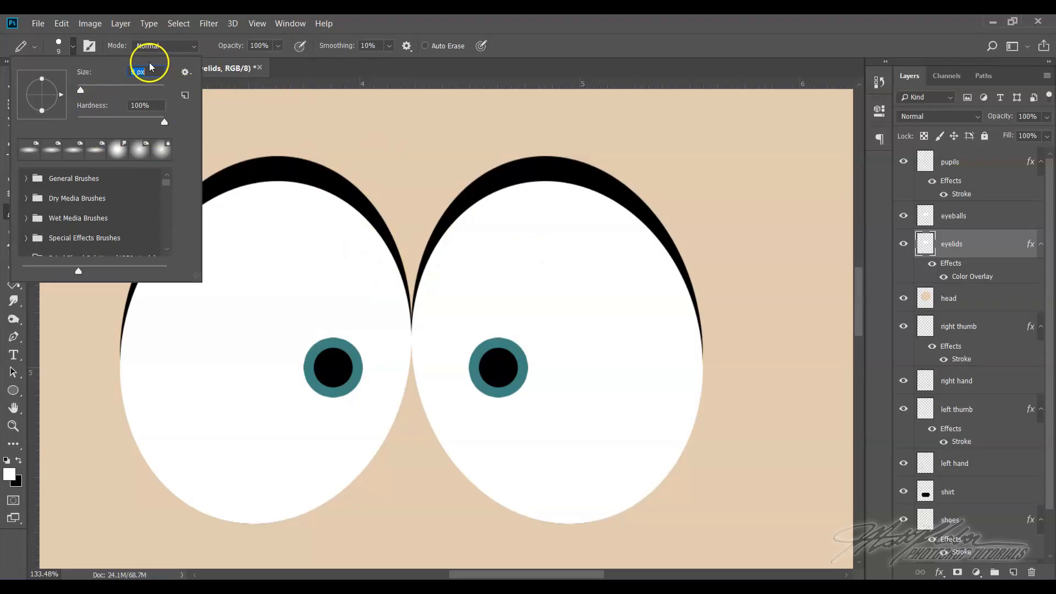
pyautogui.click(533, 50)
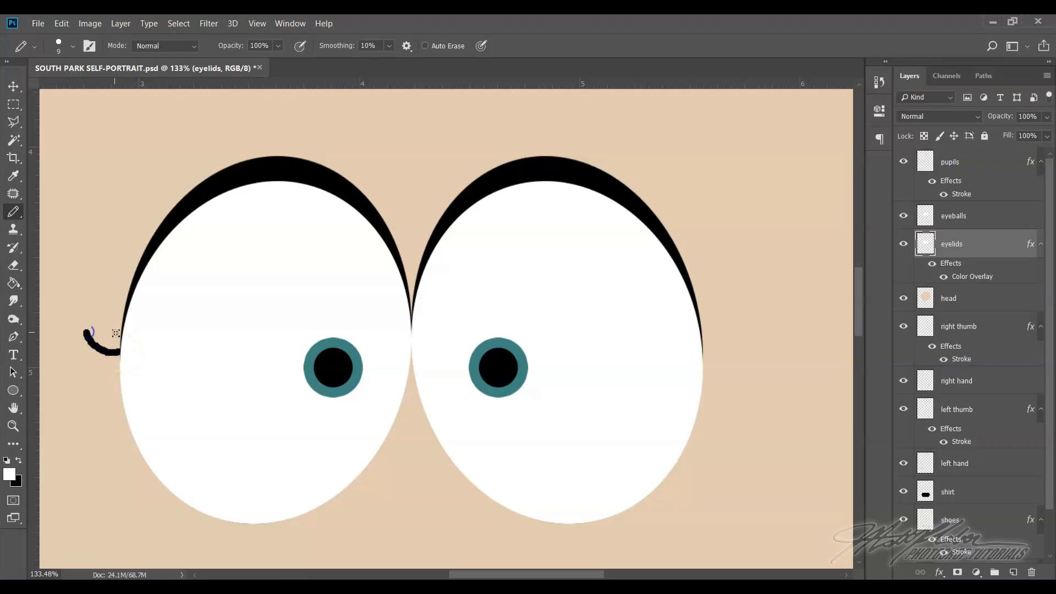
# Draw three short upward-curving eyelashes at the outer edge of each eye on the eyelids layer, undoing and redrawing misshapen strokes
pyautogui.click(61, 23)
pyautogui.click(77, 35)
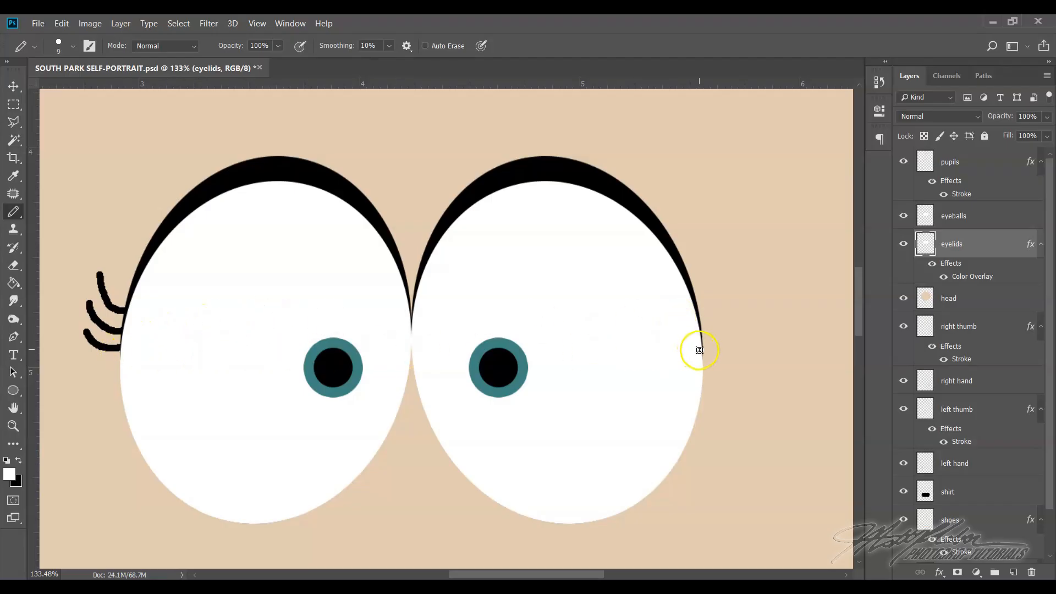
pyautogui.moveTo(700, 351); pyautogui.dragTo(702, 351)
pyautogui.click(62, 23)
pyautogui.click(71, 39)
pyautogui.moveTo(686, 348); pyautogui.dragTo(694, 352)
pyautogui.moveTo(700, 335); pyautogui.dragTo(712, 334)
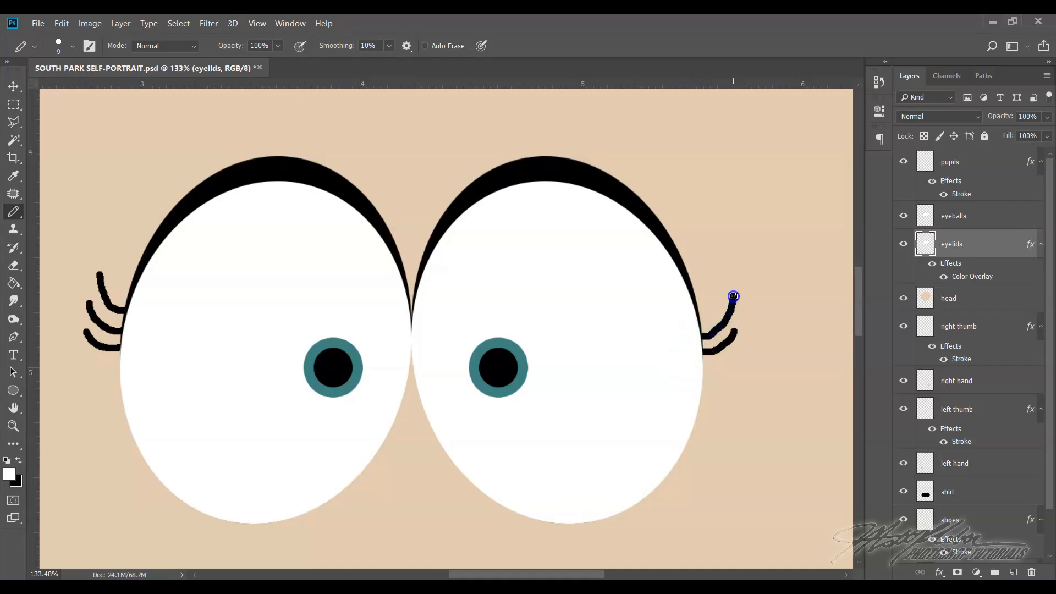
pyautogui.moveTo(700, 314); pyautogui.dragTo(712, 306)
# Hide the eyelids layer, including its eyelashes
pyautogui.click(257, 24)
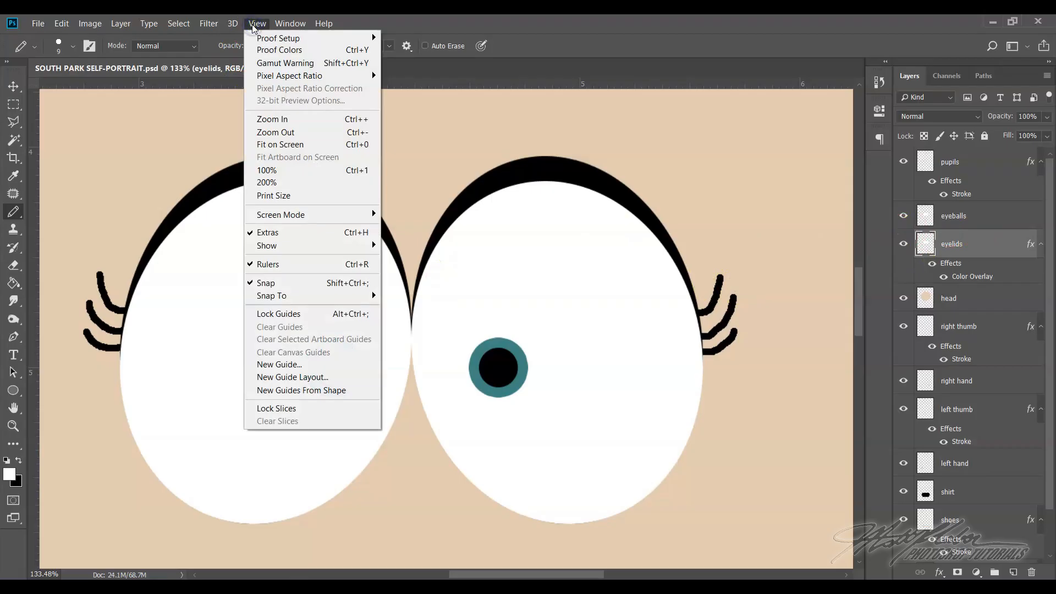
pyautogui.click(281, 146)
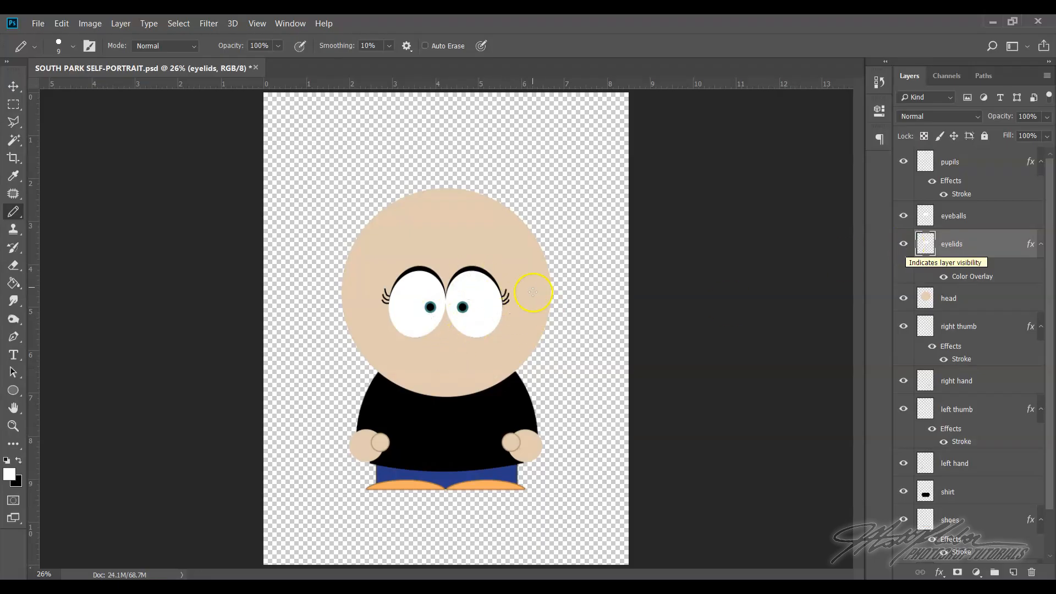
pyautogui.click(931, 250)
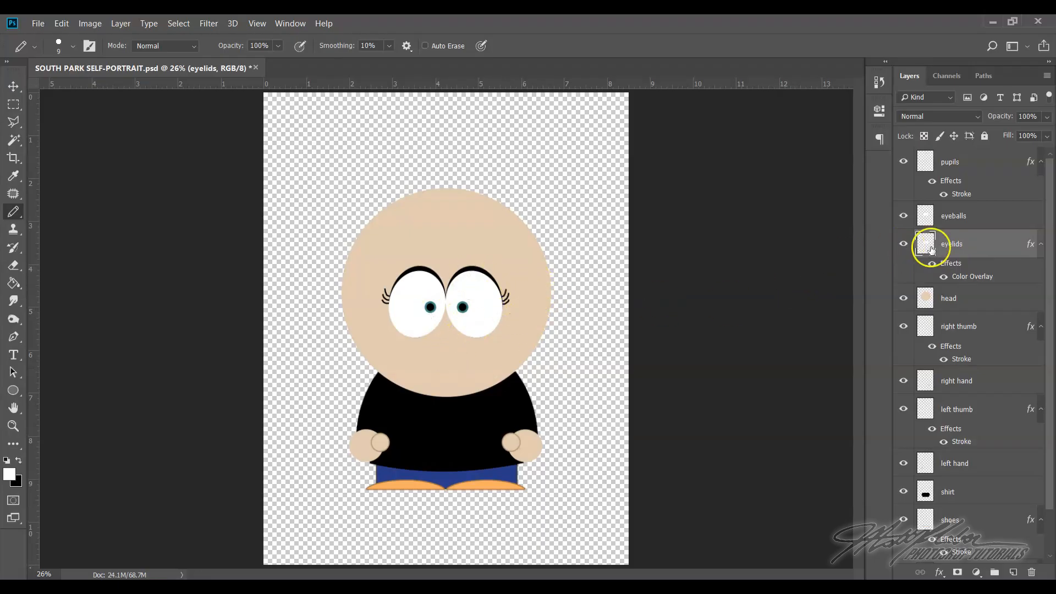
pyautogui.click(904, 244)
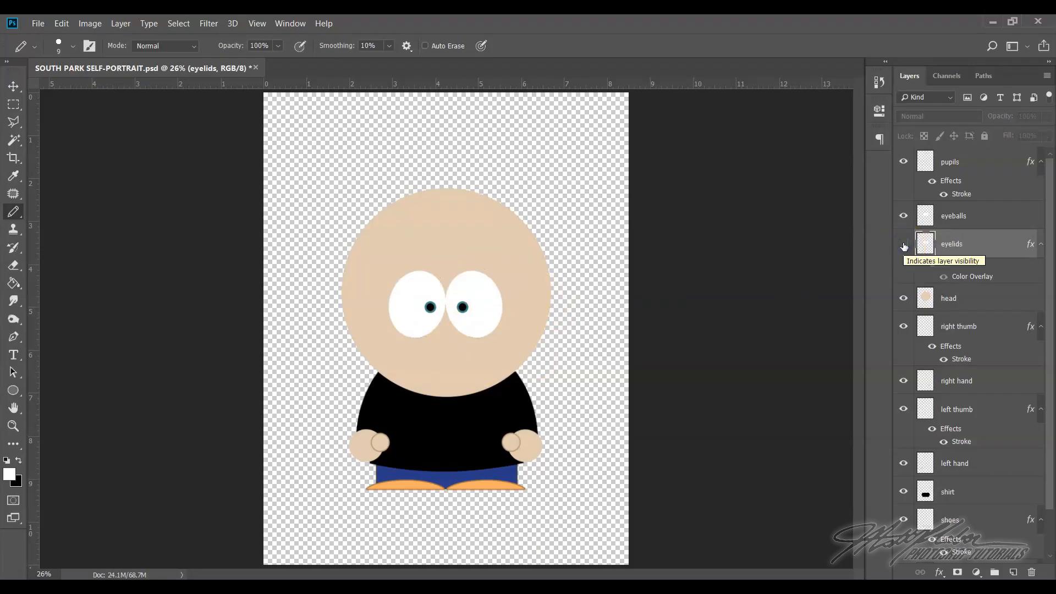
pyautogui.click(832, 350)
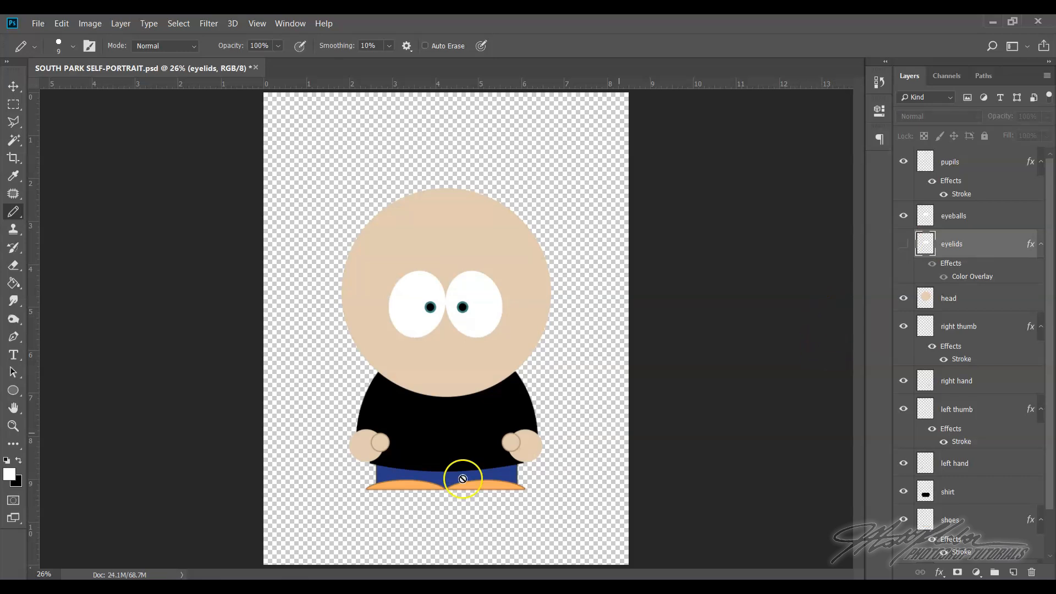
pyautogui.click(13, 426)
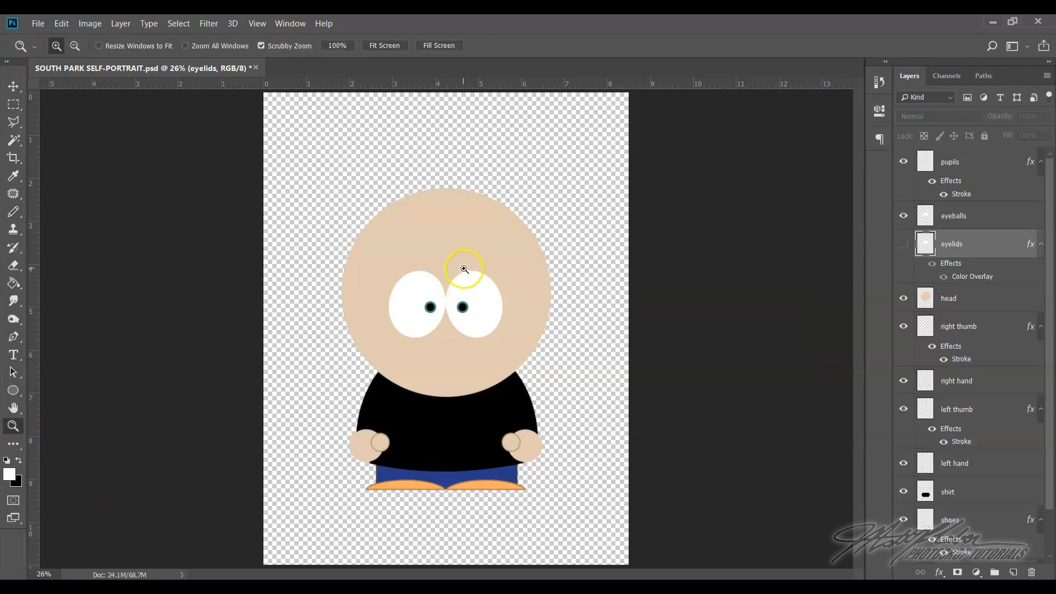
# Select the eyeballs layer and choose the Rounded Rectangle tool for drawing an eyebrow above it
pyautogui.moveTo(385, 265); pyautogui.dragTo(453, 380)
pyautogui.scroll(-1, 576, 368)
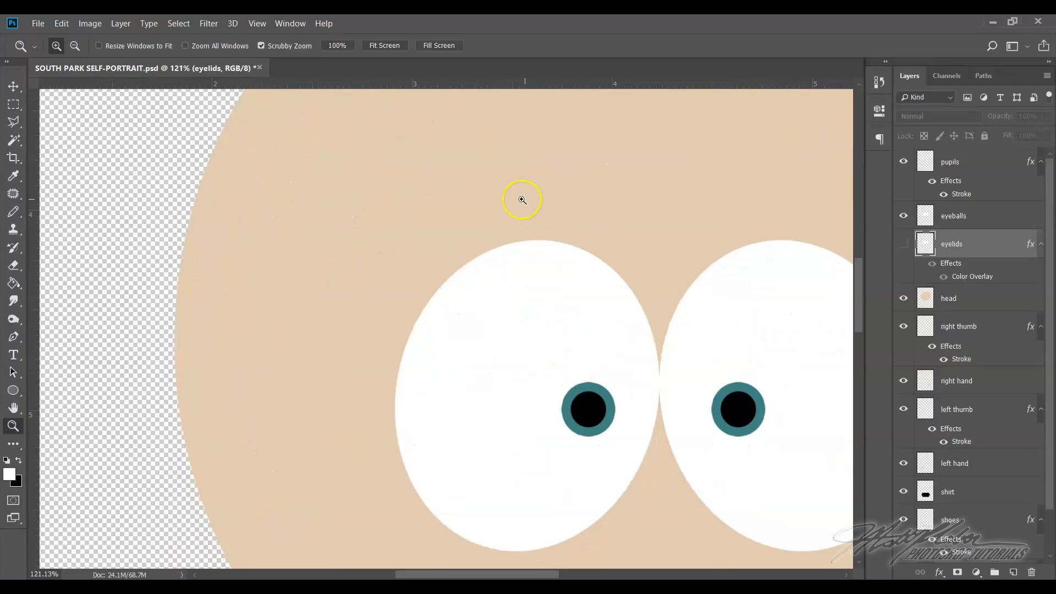
pyautogui.scroll(1, 696, 255)
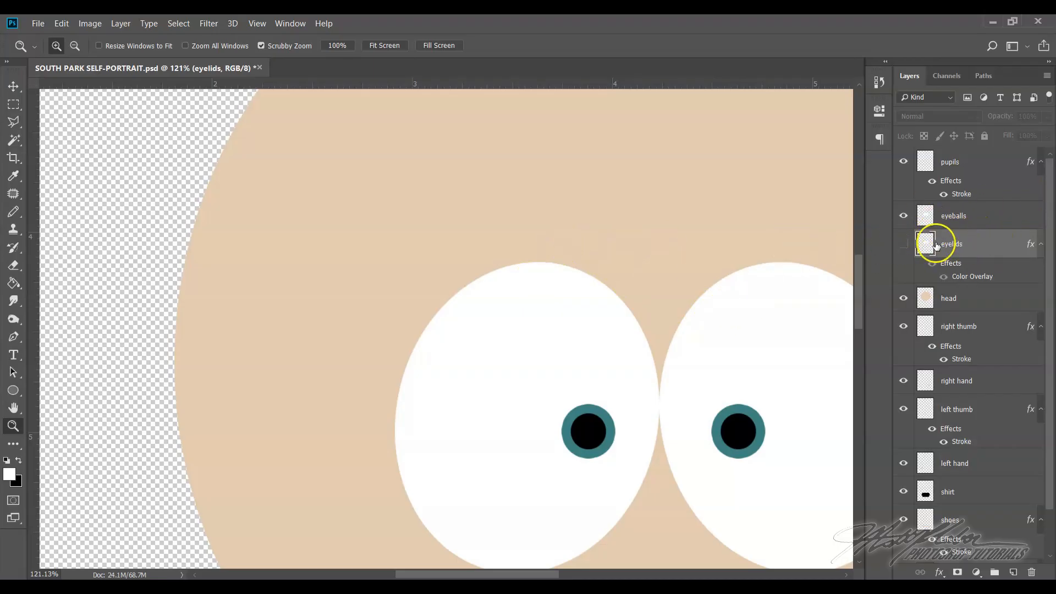
pyautogui.click(975, 219)
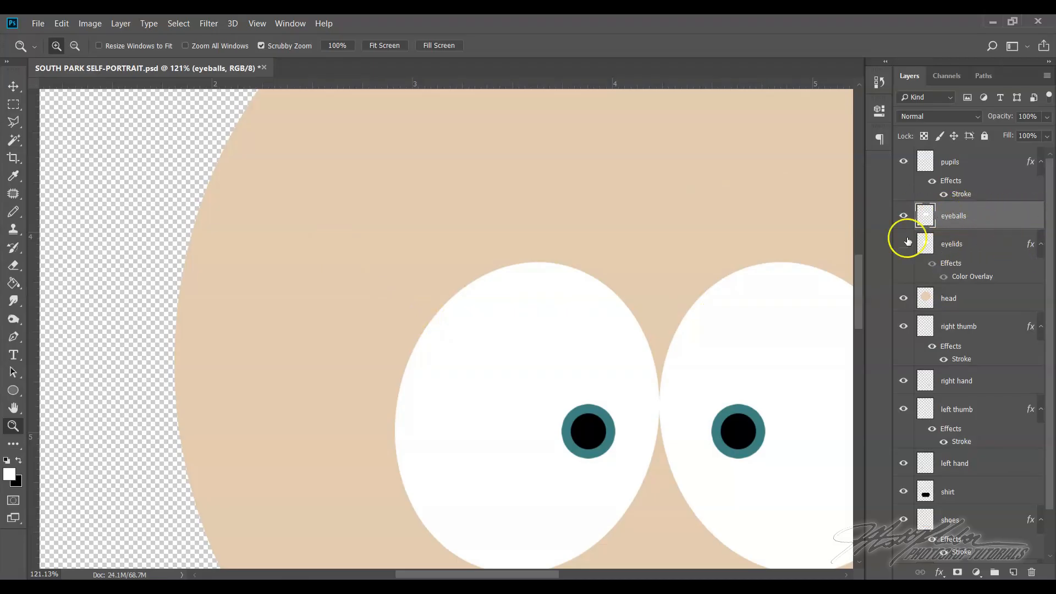
pyautogui.click(14, 391)
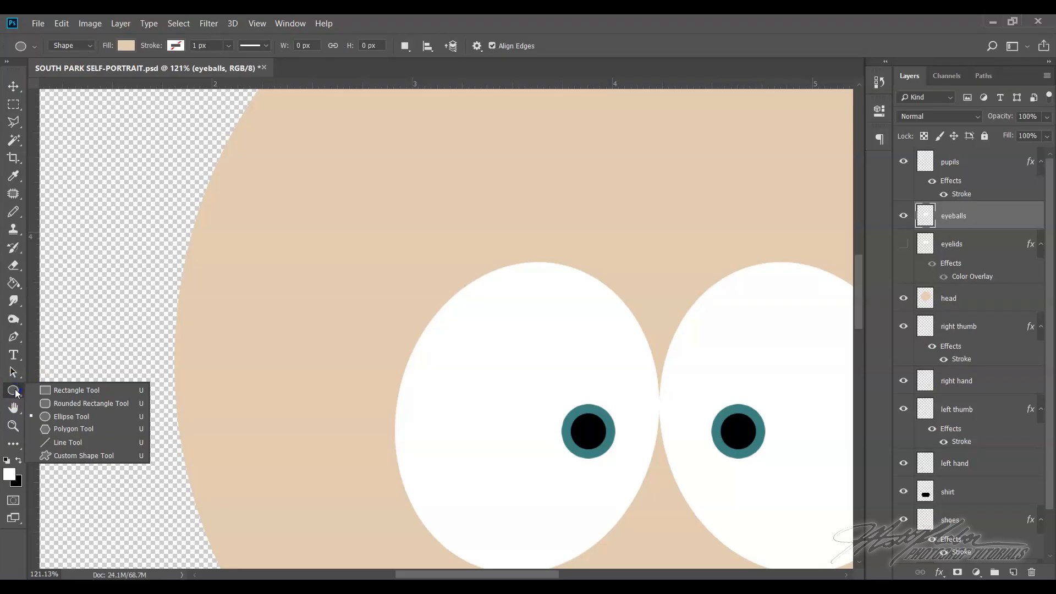
pyautogui.click(64, 418)
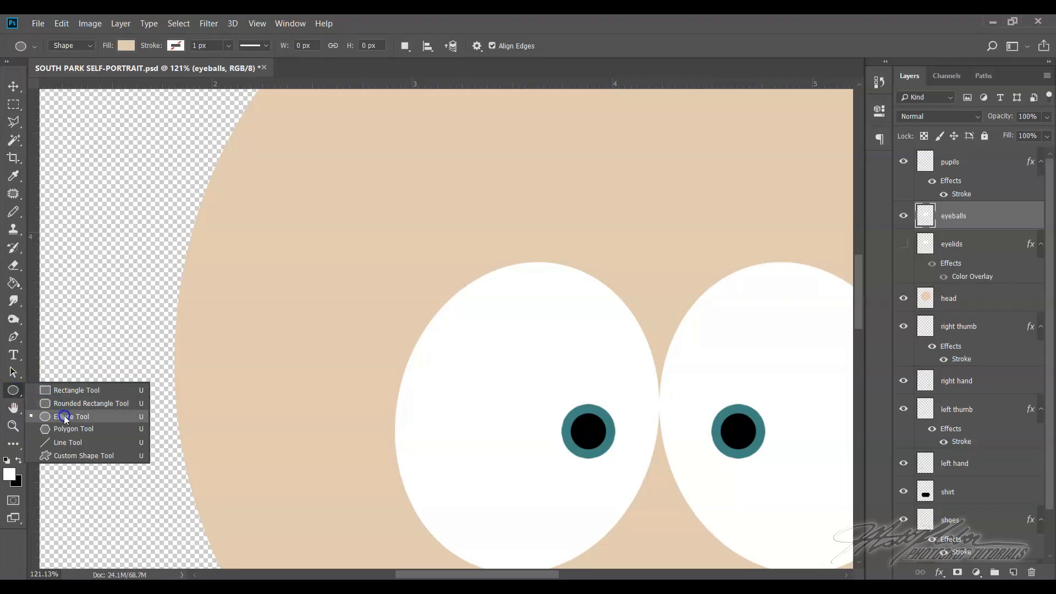
pyautogui.click(65, 408)
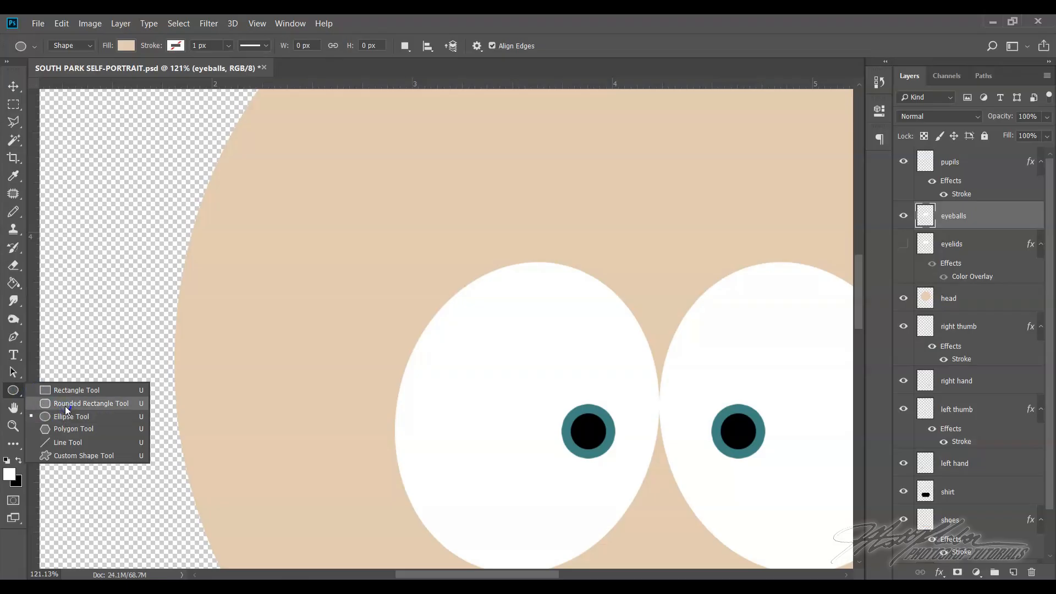
pyautogui.click(64, 406)
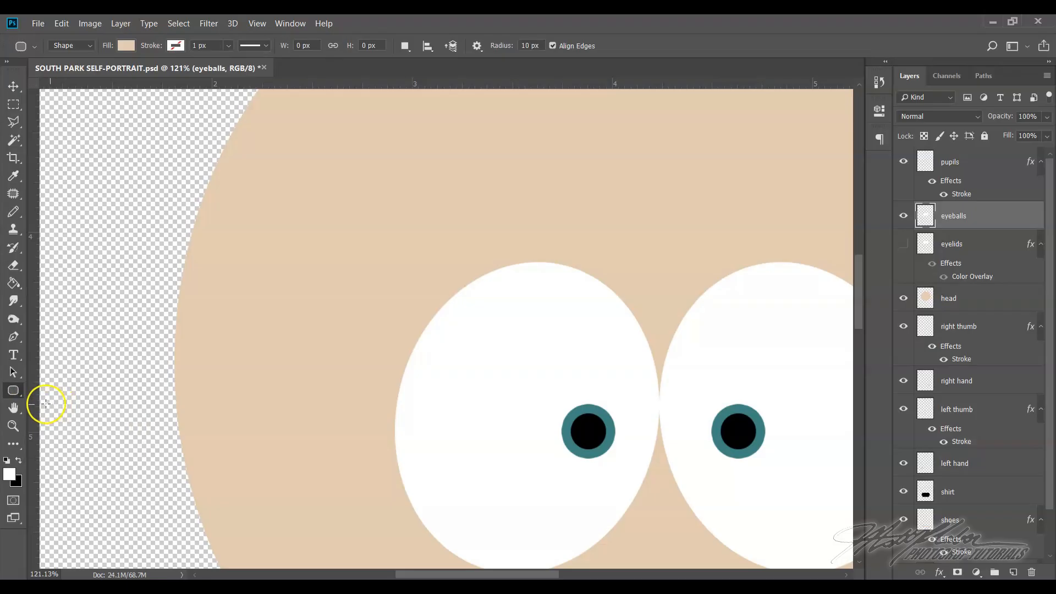
# Set the Rounded Rectangle tool's fill color to dark brown, #533513
pyautogui.click(127, 45)
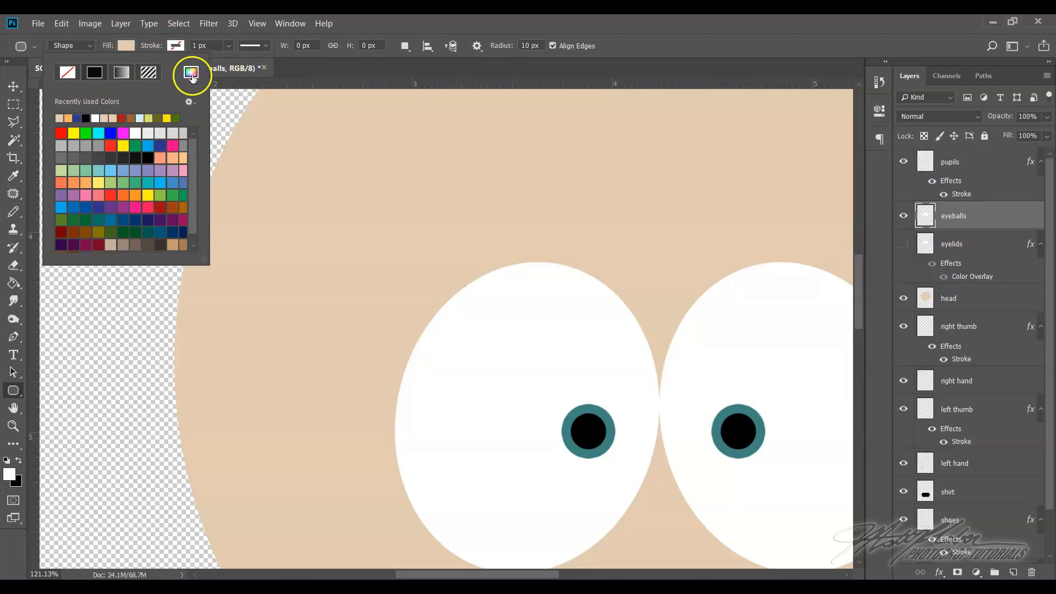
pyautogui.click(191, 75)
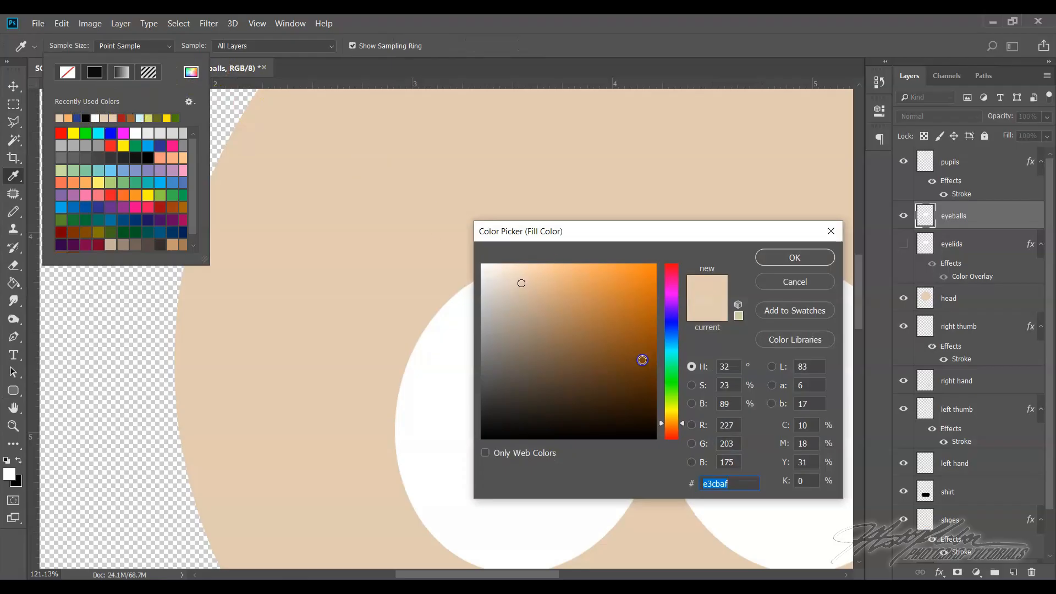
pyautogui.moveTo(630, 358); pyautogui.dragTo(626, 383)
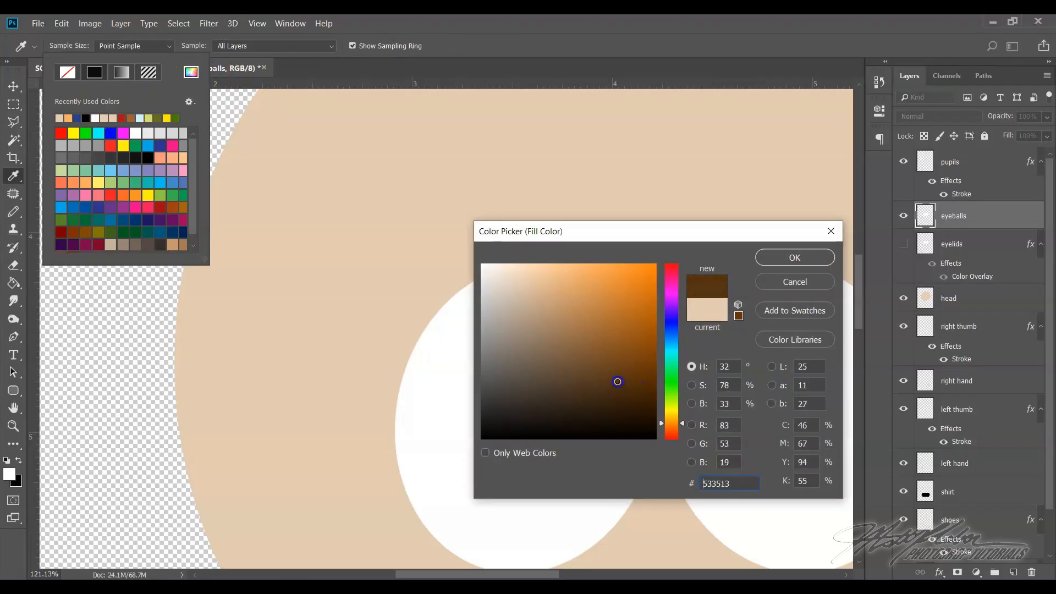
pyautogui.click(794, 258)
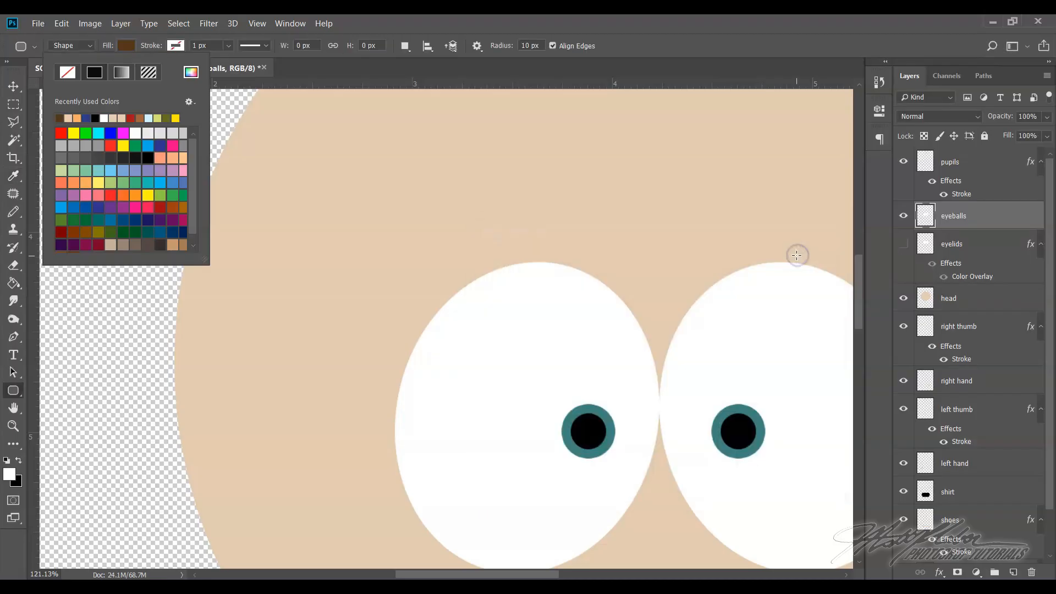
# Draw a rounded rectangle about 357 × 66 px above the eye on the image's left side and rasterize its layer
pyautogui.click(400, 192)
pyautogui.moveTo(399, 192); pyautogui.dragTo(636, 235)
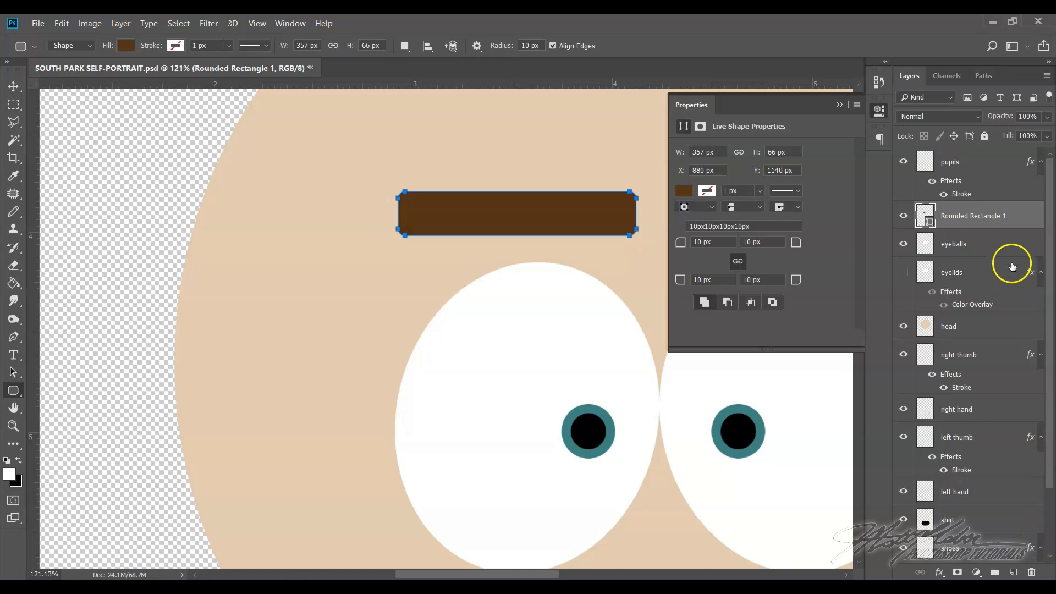
pyautogui.rightClick(1013, 221)
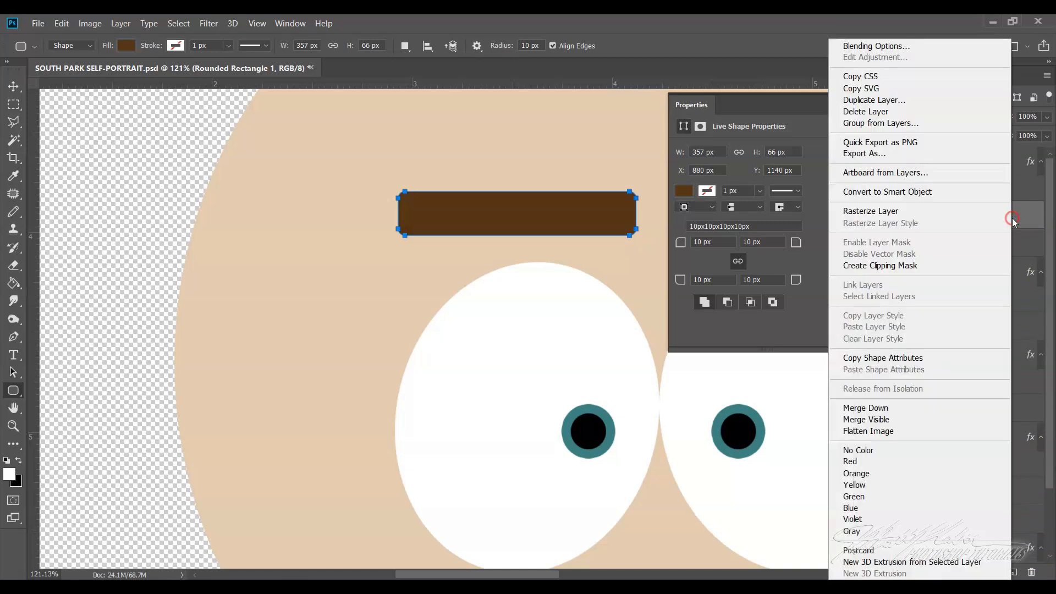
pyautogui.click(945, 213)
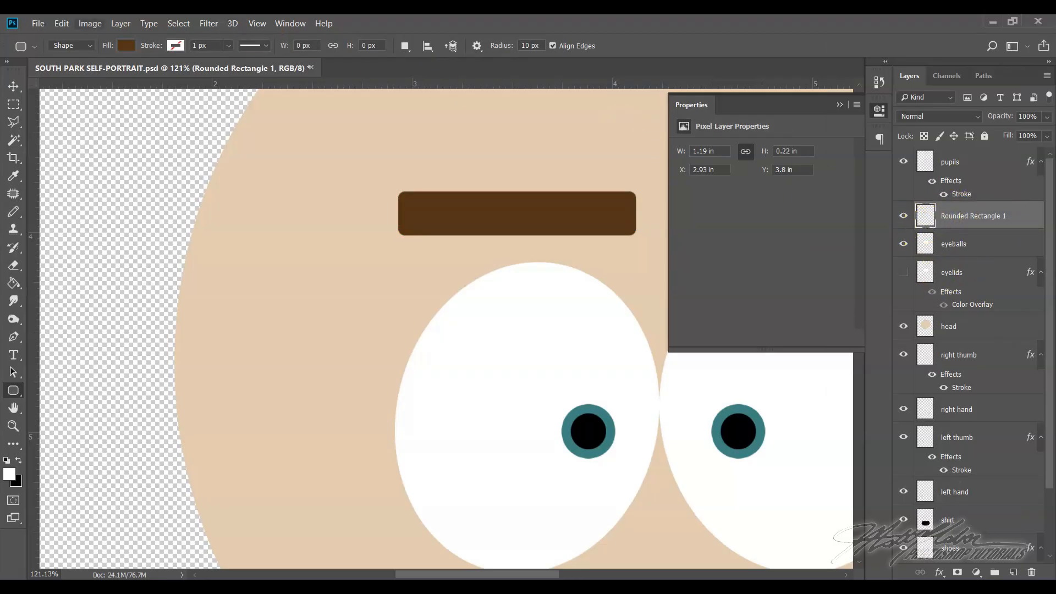
pyautogui.click(845, 104)
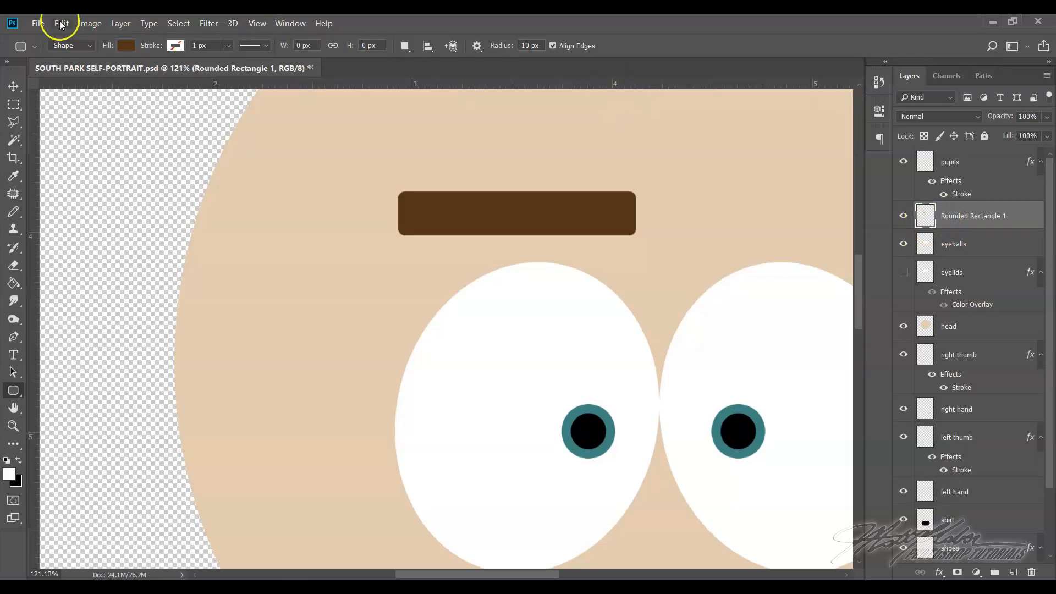
pyautogui.click(61, 23)
pyautogui.moveTo(110, 309)
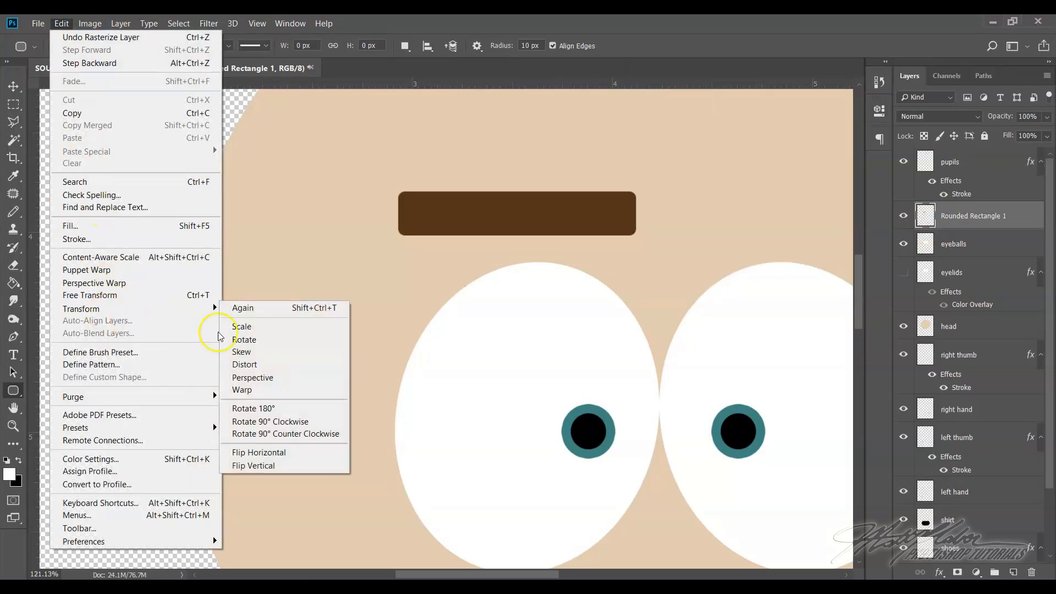
pyautogui.click(270, 390)
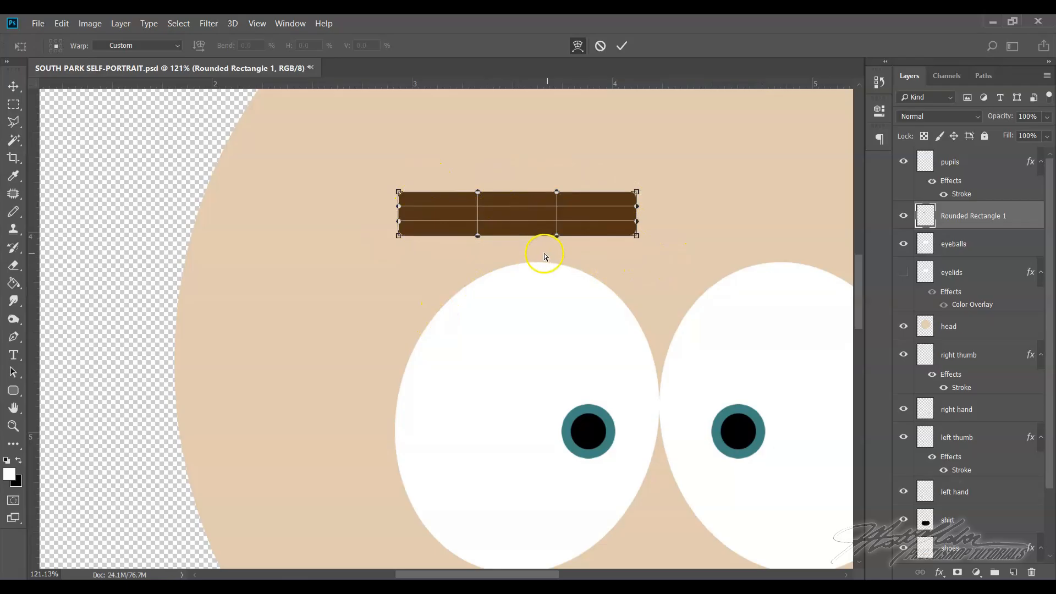
pyautogui.click(13, 425)
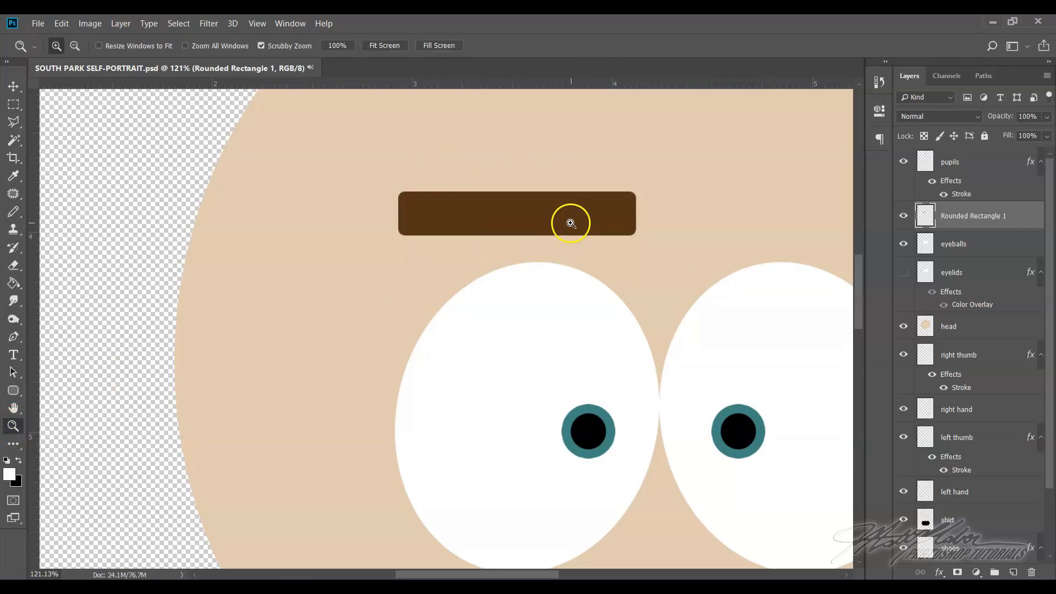
# Warp the brown eyebrow bar's outer end, pulling its lower corner outward and its upper corner inward to form a slanted, tapered tip
pyautogui.moveTo(488, 191); pyautogui.dragTo(529, 230)
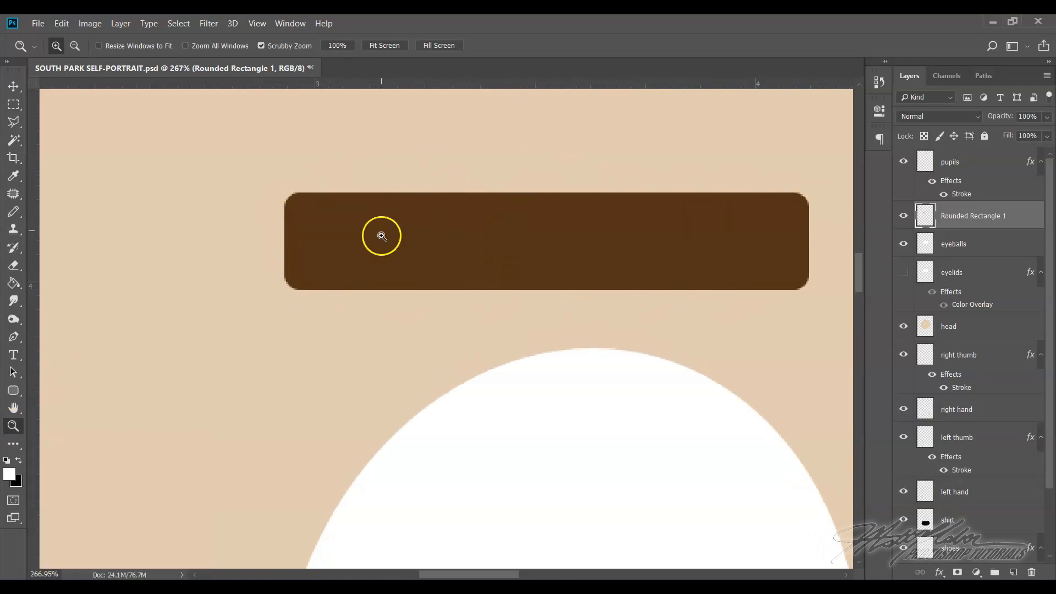
pyautogui.click(61, 23)
pyautogui.moveTo(132, 309)
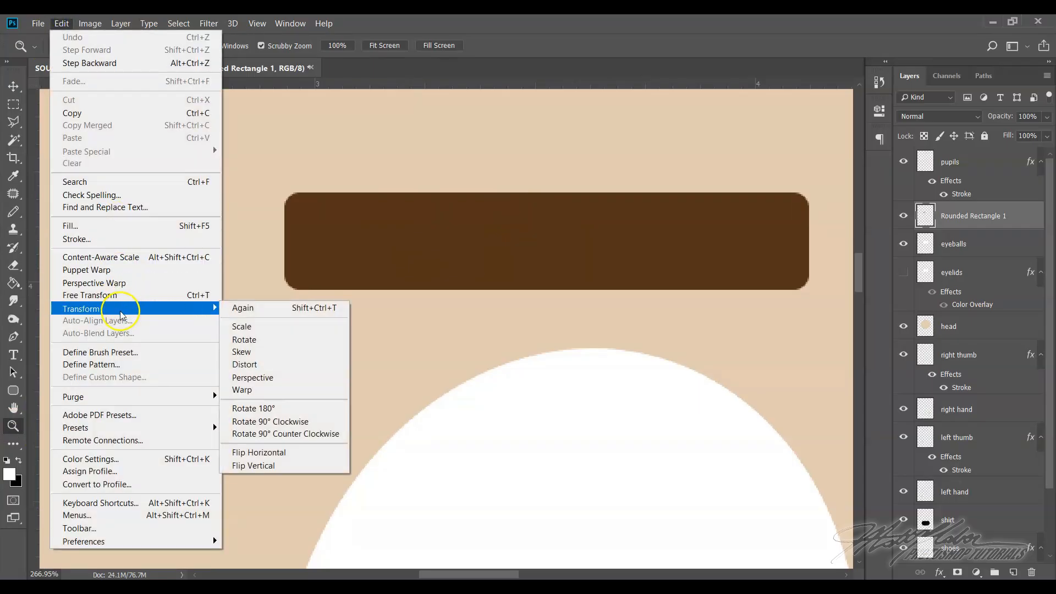
pyautogui.click(279, 389)
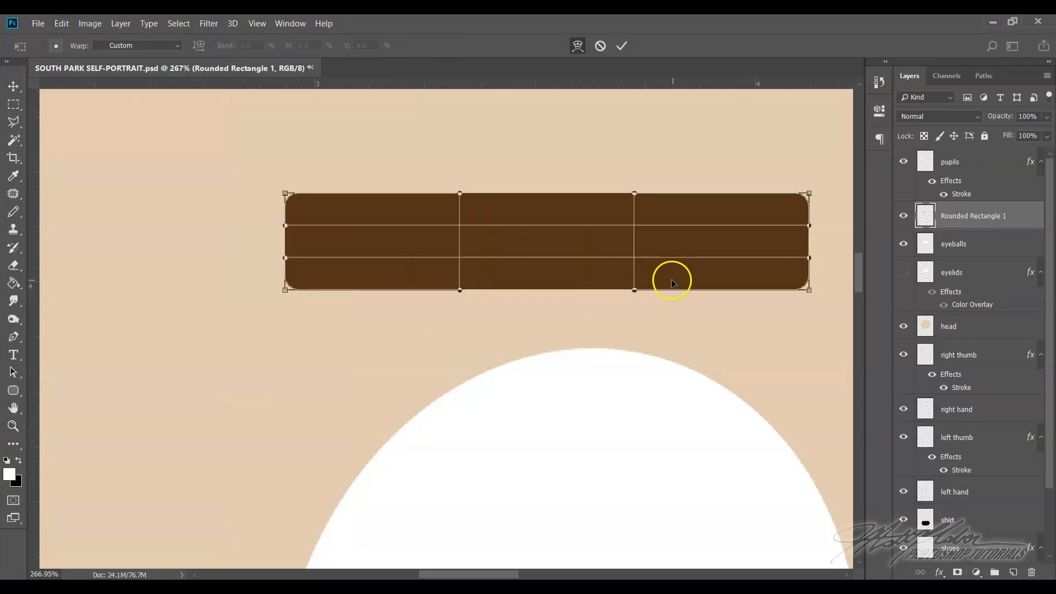
pyautogui.moveTo(494, 575); pyautogui.dragTo(522, 576)
pyautogui.scroll(-3, 504, 489)
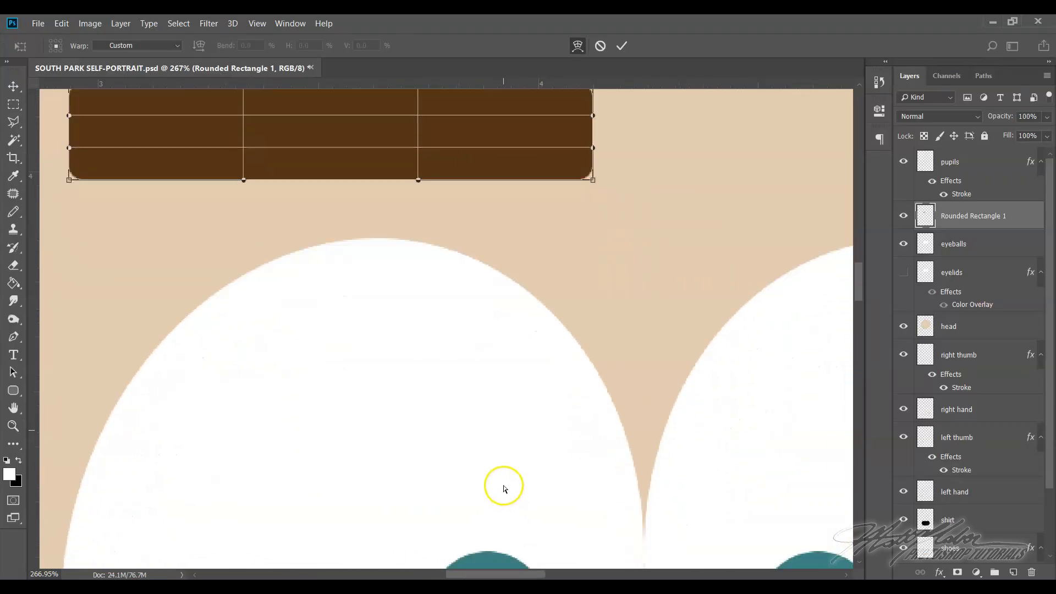
pyautogui.scroll(-2, 503, 488)
pyautogui.scroll(5, 501, 484)
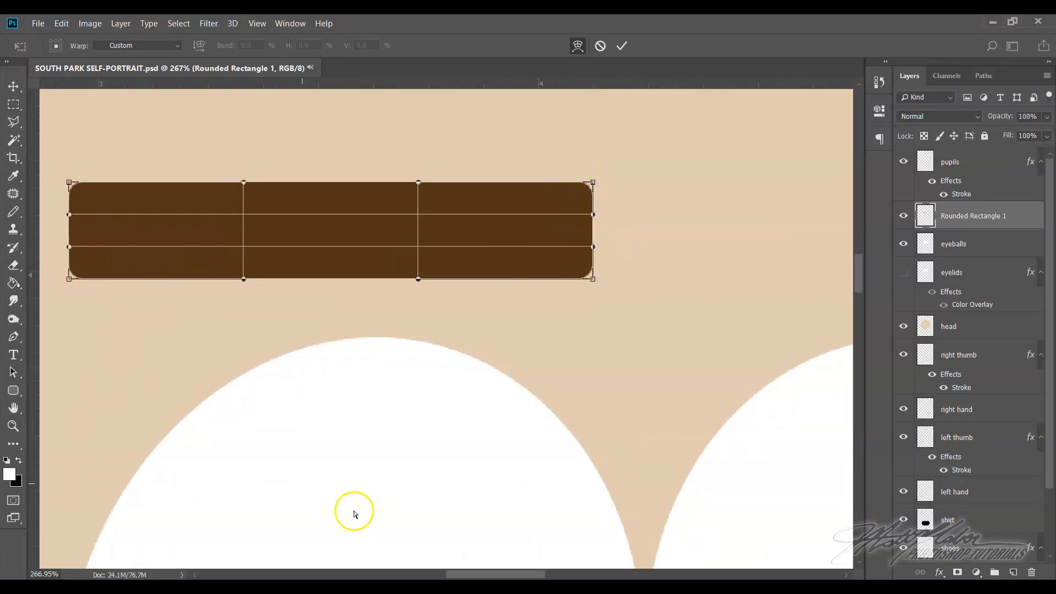
pyautogui.moveTo(475, 575); pyautogui.dragTo(466, 576)
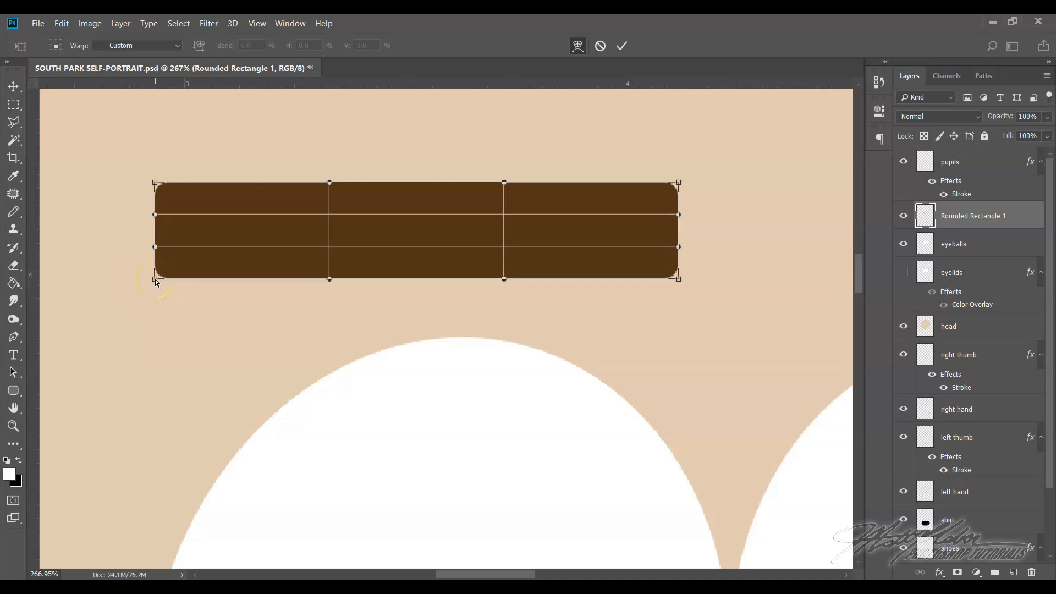
pyautogui.moveTo(154, 281); pyautogui.dragTo(78, 304)
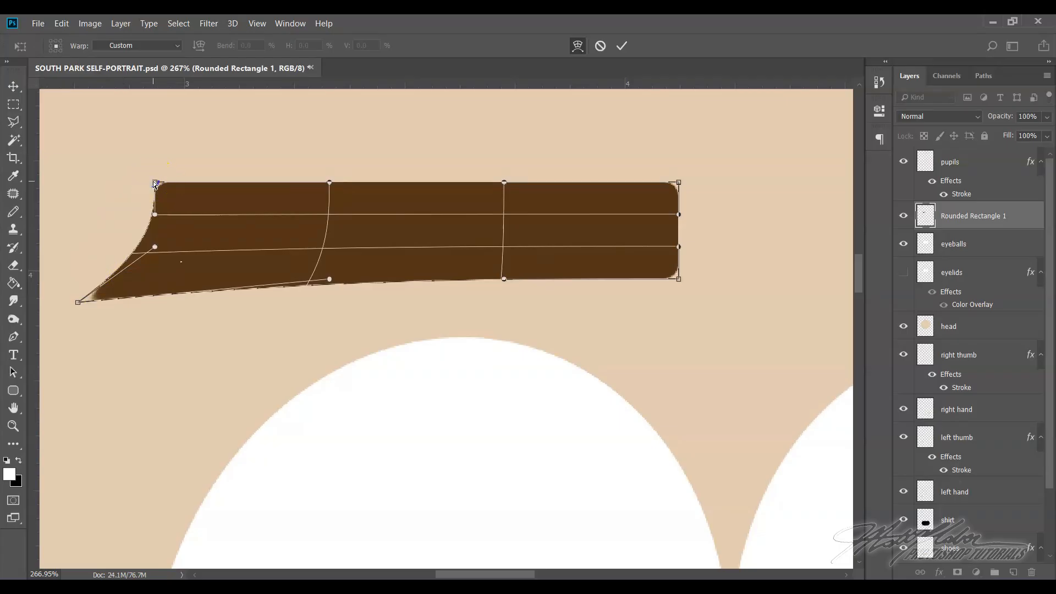
pyautogui.moveTo(155, 183); pyautogui.dragTo(218, 210)
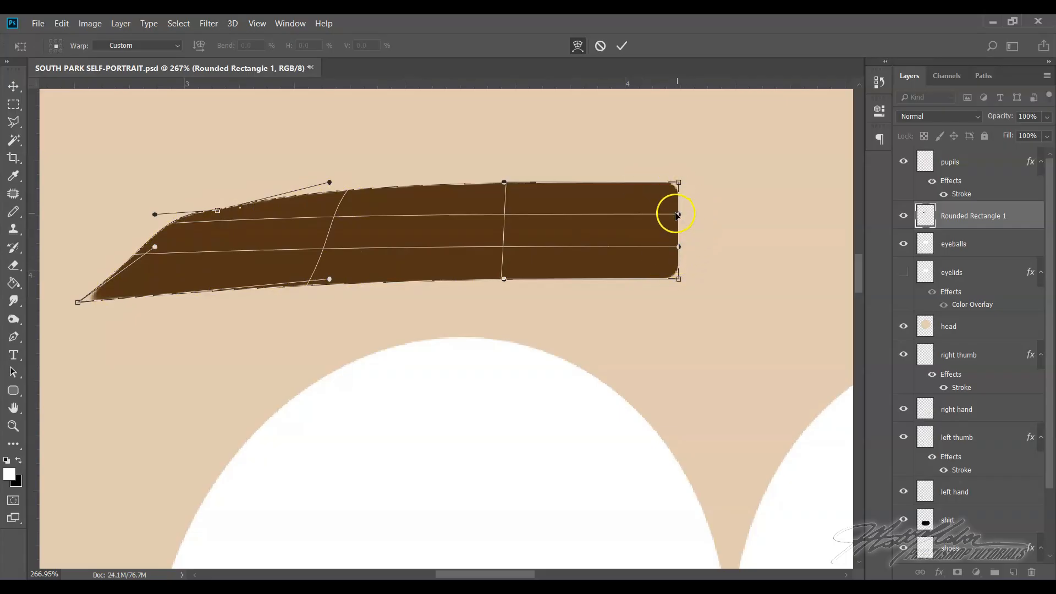
# Bulge the eyebrow's inner end outward into a rounded shape and arch its lower edge upward in the warp
pyautogui.moveTo(680, 215); pyautogui.dragTo(695, 247)
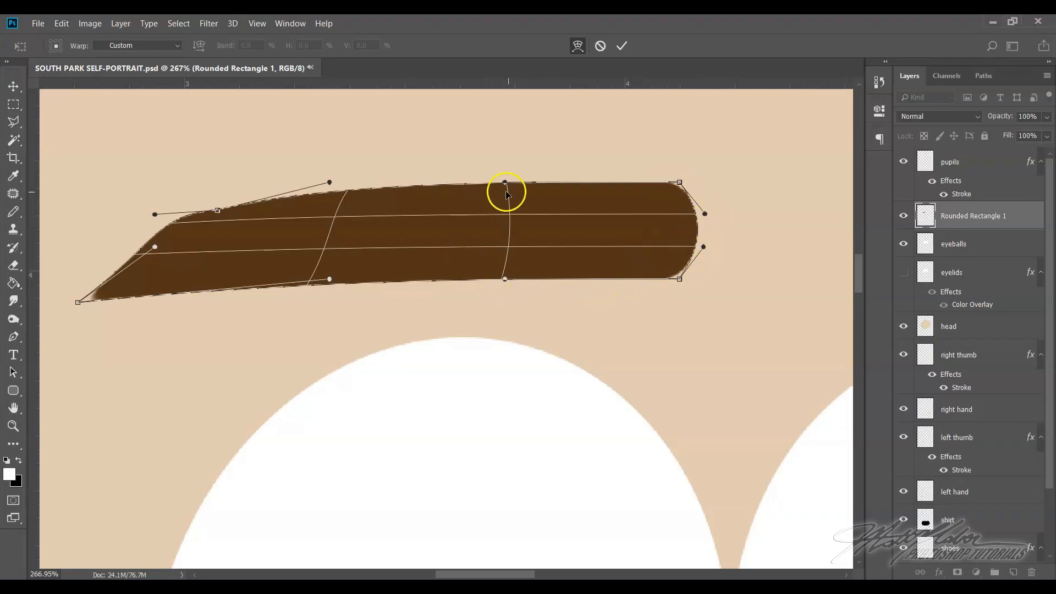
pyautogui.moveTo(505, 279); pyautogui.dragTo(517, 253)
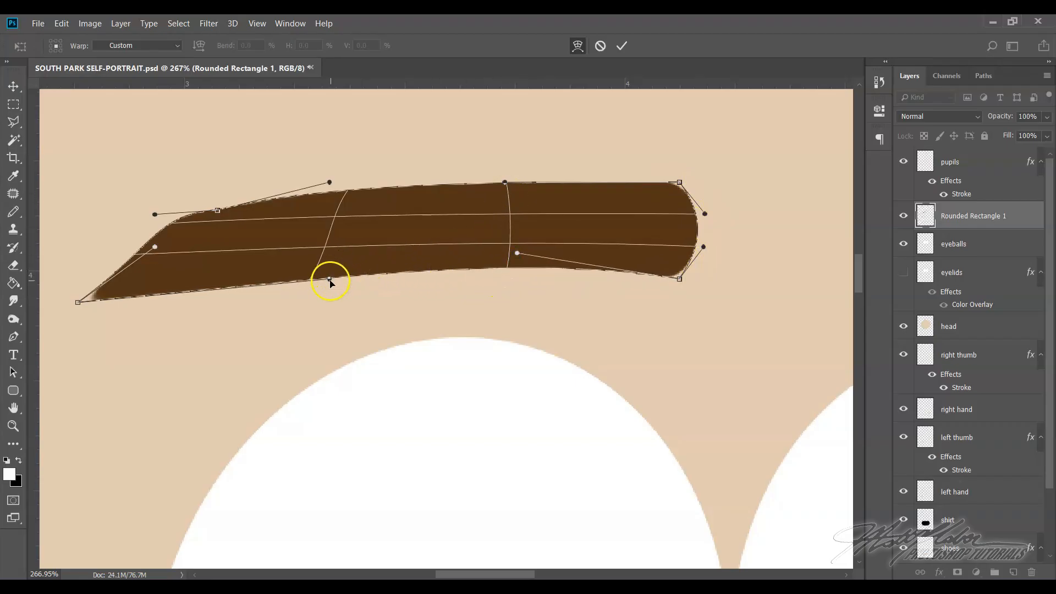
pyautogui.moveTo(329, 279); pyautogui.dragTo(328, 243)
pyautogui.click(408, 228)
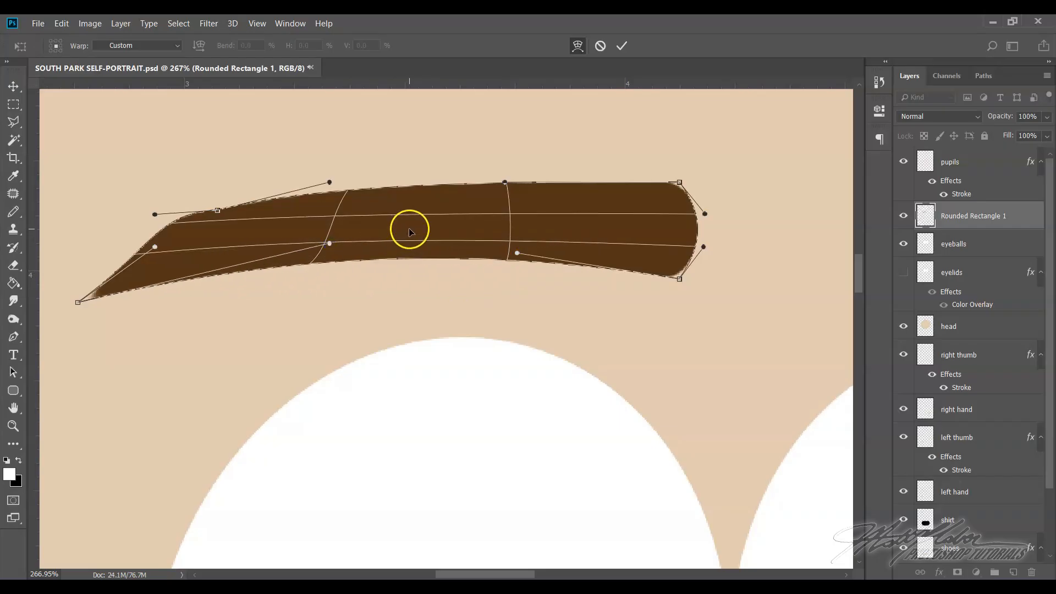
pyautogui.moveTo(424, 224)
pyautogui.mouseDown()
pyautogui.moveTo(428, 255)
pyautogui.moveTo(432, 216)
pyautogui.mouseUp()
pyautogui.moveTo(434, 235)
pyautogui.mouseDown()
pyautogui.moveTo(438, 290)
pyautogui.moveTo(434, 223)
pyautogui.mouseUp()
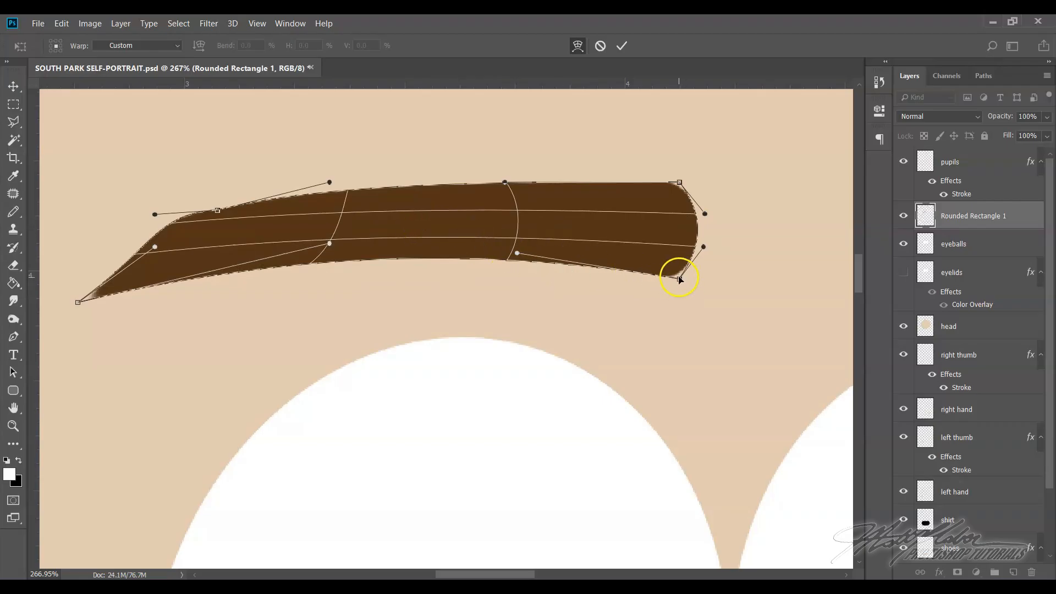
# Lower the eyebrow's inner bottom corner slightly, pull the outer tip inward and upward, and apply the warp
pyautogui.moveTo(678, 278); pyautogui.dragTo(677, 288)
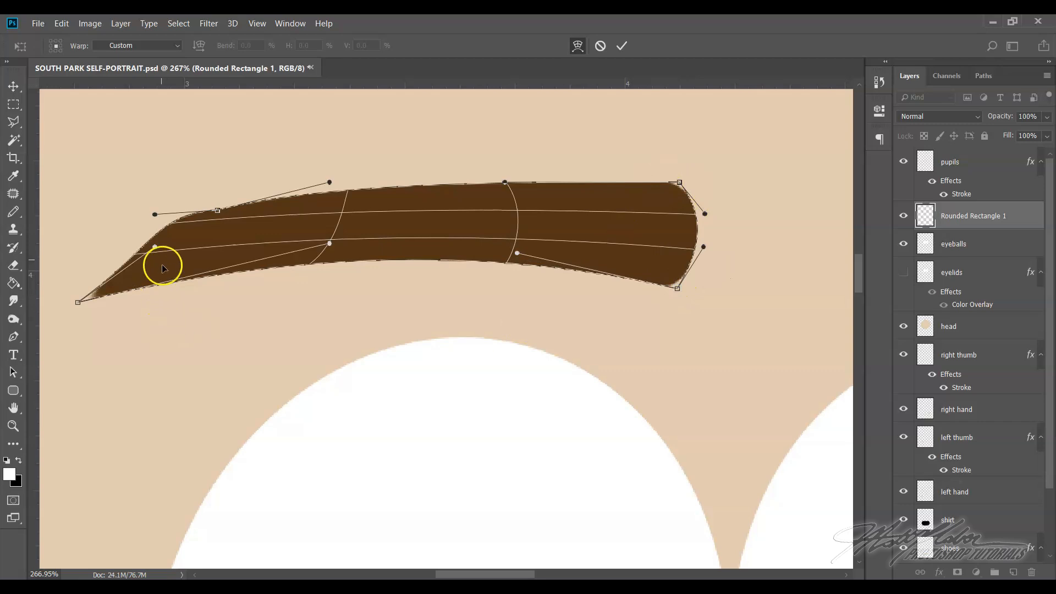
pyautogui.moveTo(156, 247); pyautogui.dragTo(153, 246)
pyautogui.moveTo(78, 302)
pyautogui.mouseDown()
pyautogui.moveTo(127, 282)
pyautogui.moveTo(66, 303)
pyautogui.moveTo(170, 262)
pyautogui.moveTo(60, 293)
pyautogui.moveTo(91, 290)
pyautogui.mouseUp()
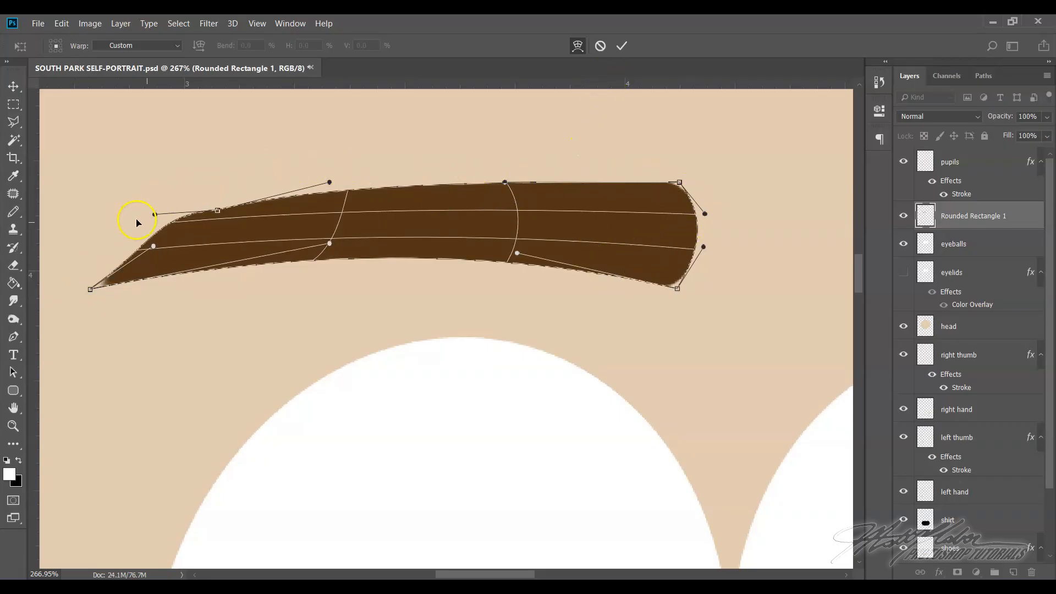
pyautogui.click(620, 49)
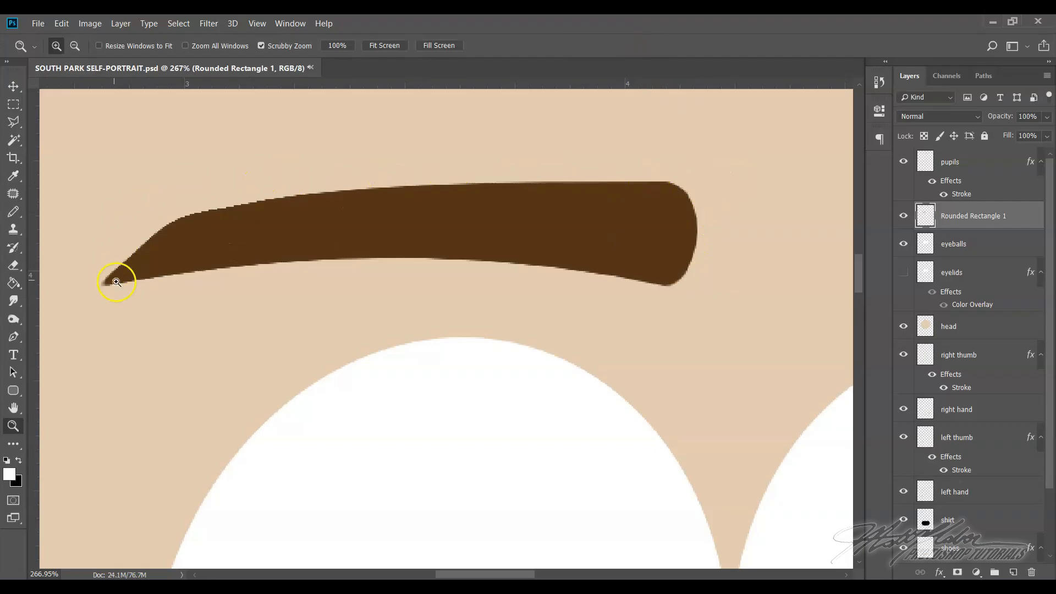
# Move the warped eyebrow down slightly so it sits closer to the eye on the image's left side
pyautogui.click(257, 23)
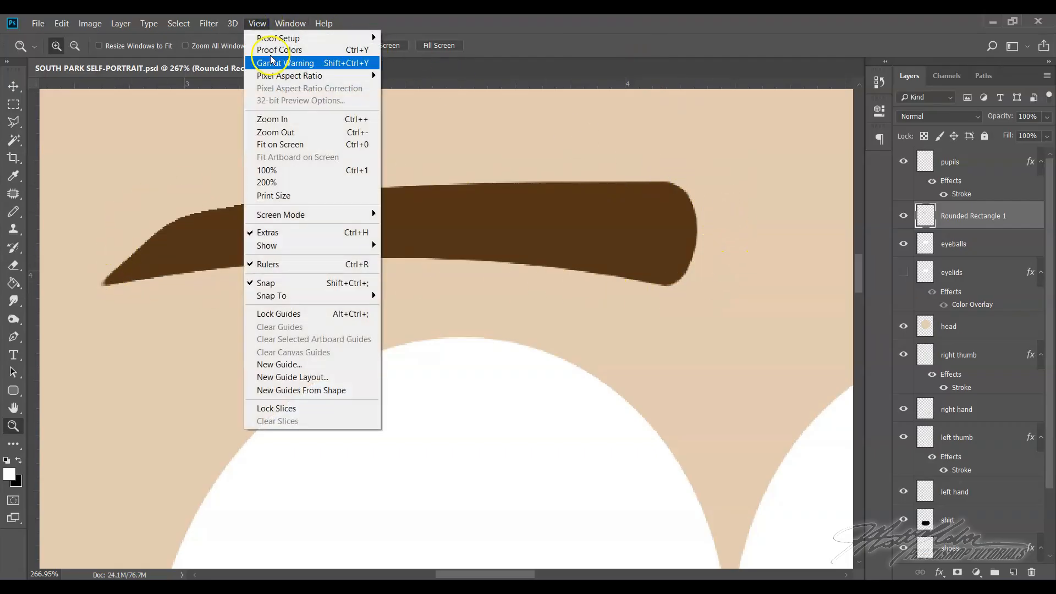
pyautogui.click(290, 145)
pyautogui.click(13, 87)
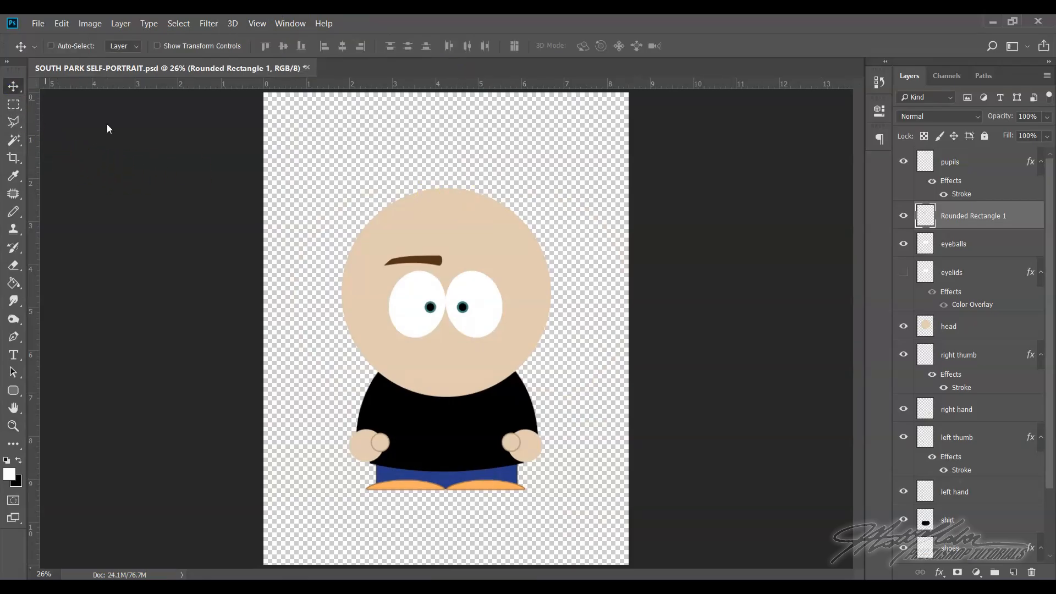
pyautogui.moveTo(434, 264); pyautogui.dragTo(435, 270)
# Rotate the eyebrow clockwise with Free Transform so its inner end slopes down toward the center of the face, and apply it
pyautogui.click(61, 24)
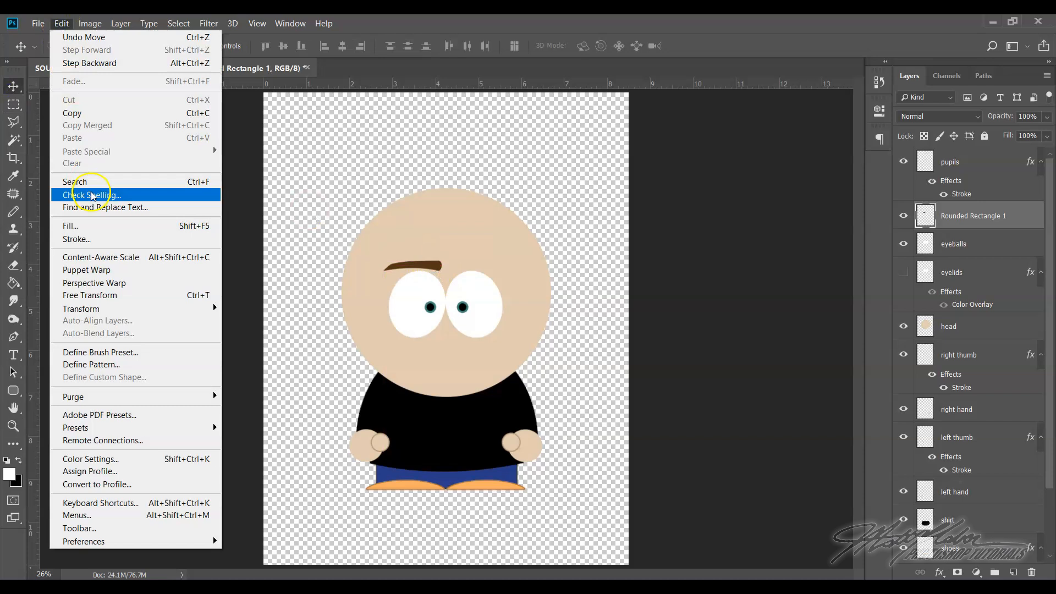
pyautogui.click(99, 297)
pyautogui.moveTo(382, 242)
pyautogui.mouseDown()
pyautogui.moveTo(371, 245)
pyautogui.moveTo(387, 212)
pyautogui.moveTo(370, 242)
pyautogui.moveTo(387, 227)
pyautogui.mouseUp()
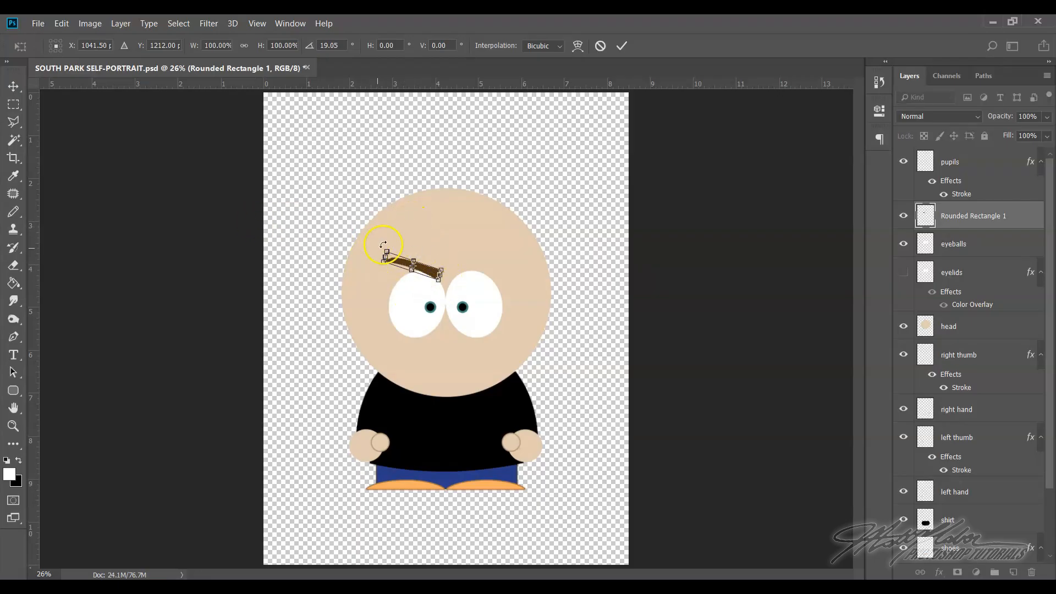
pyautogui.click(622, 46)
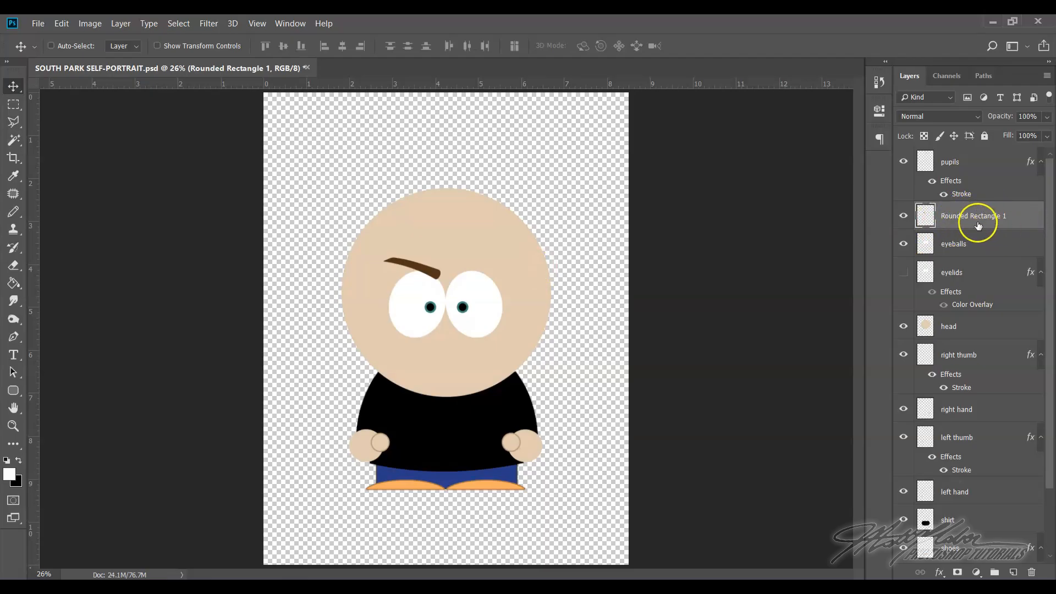
# Duplicate the Rounded Rectangle 1 eyebrow layer within the same document, keeping the suggested name
pyautogui.rightClick(1022, 213)
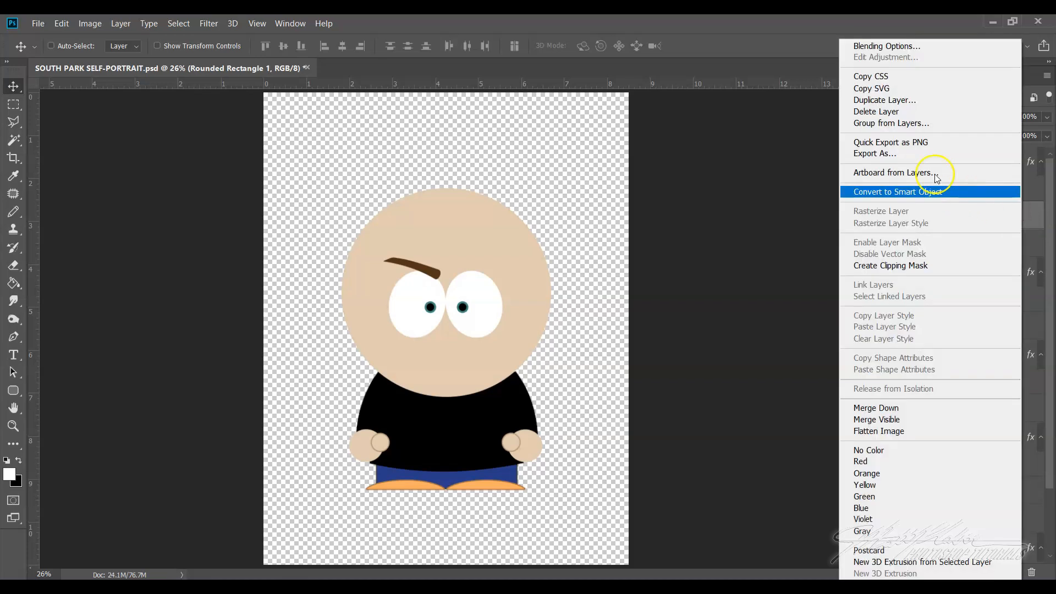
pyautogui.click(888, 101)
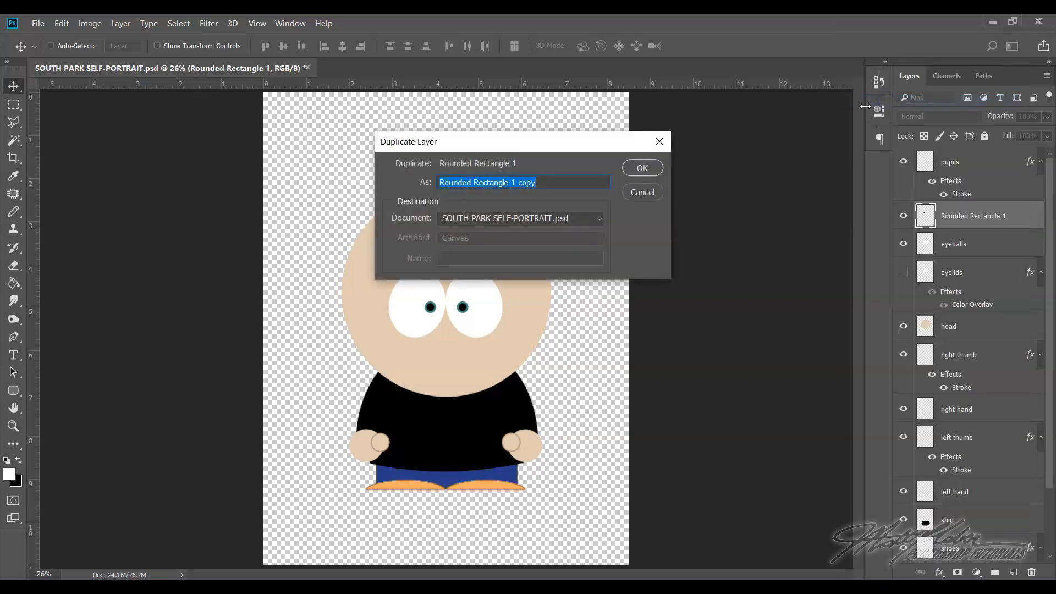
pyautogui.click(650, 168)
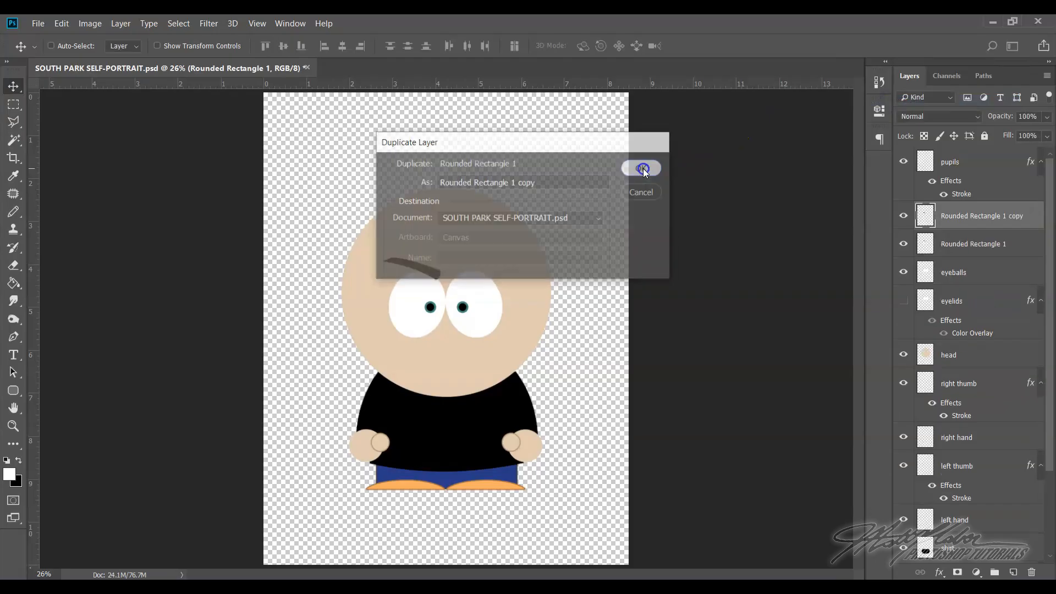
# Flip the copied eyebrow horizontally and move it above the other eye, mirroring the first eyebrow
pyautogui.click(61, 23)
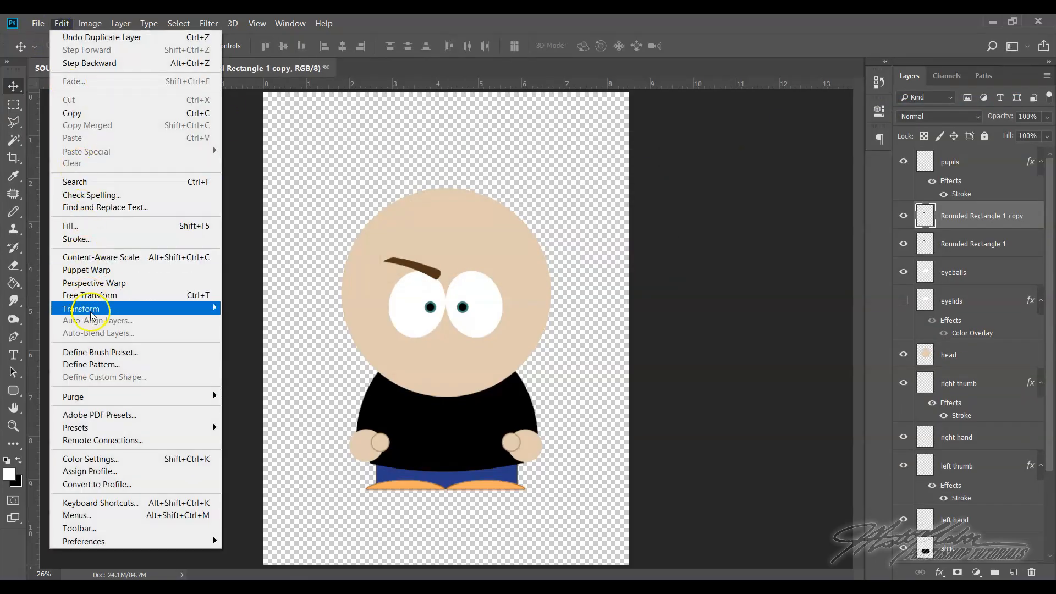
pyautogui.moveTo(92, 314)
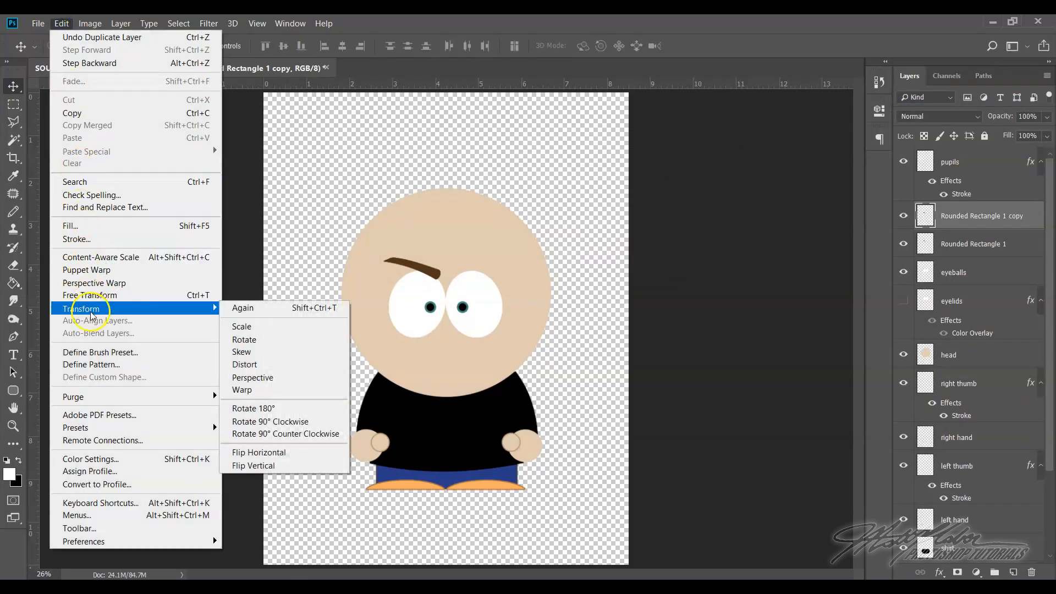
pyautogui.click(302, 458)
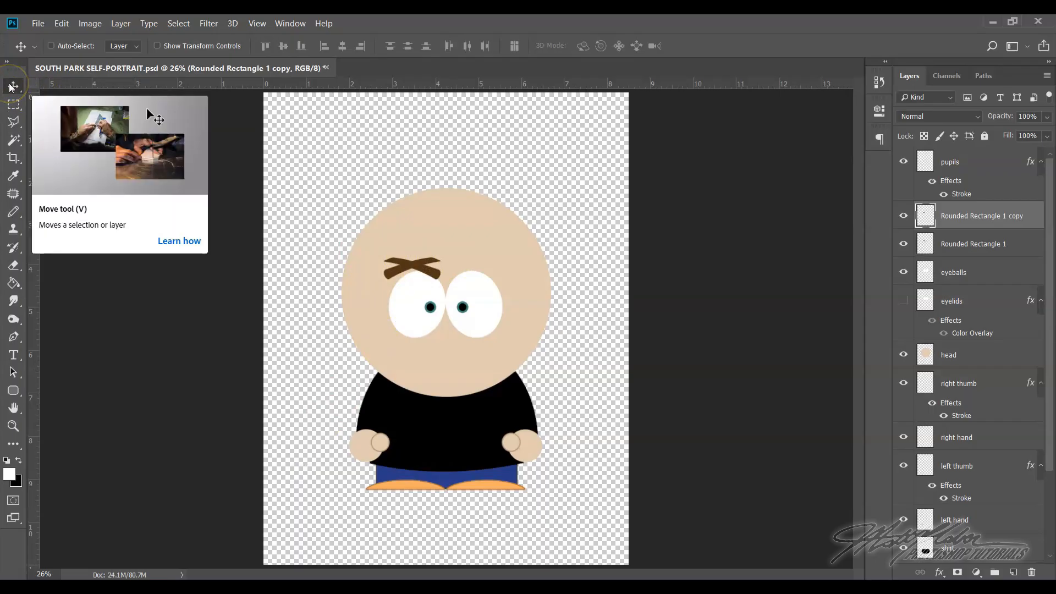
pyautogui.moveTo(405, 267); pyautogui.dragTo(471, 268)
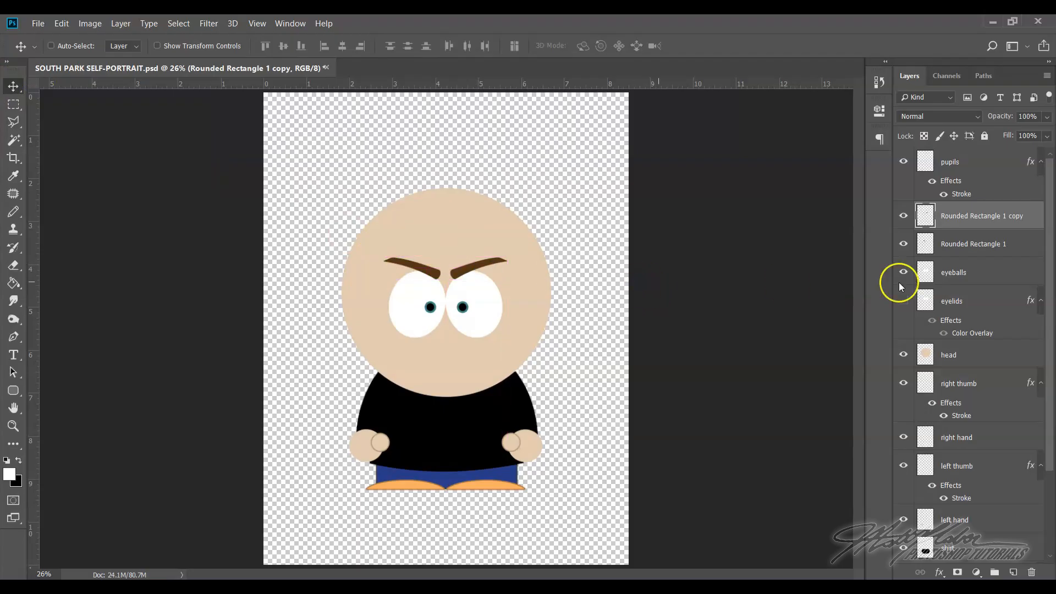
# Toggle the eyelids layer's visibility on and off to compare the face with and without eyelids, leaving it hidden
pyautogui.click(903, 301)
pyautogui.click(904, 302)
pyautogui.click(904, 302)
pyautogui.click(905, 303)
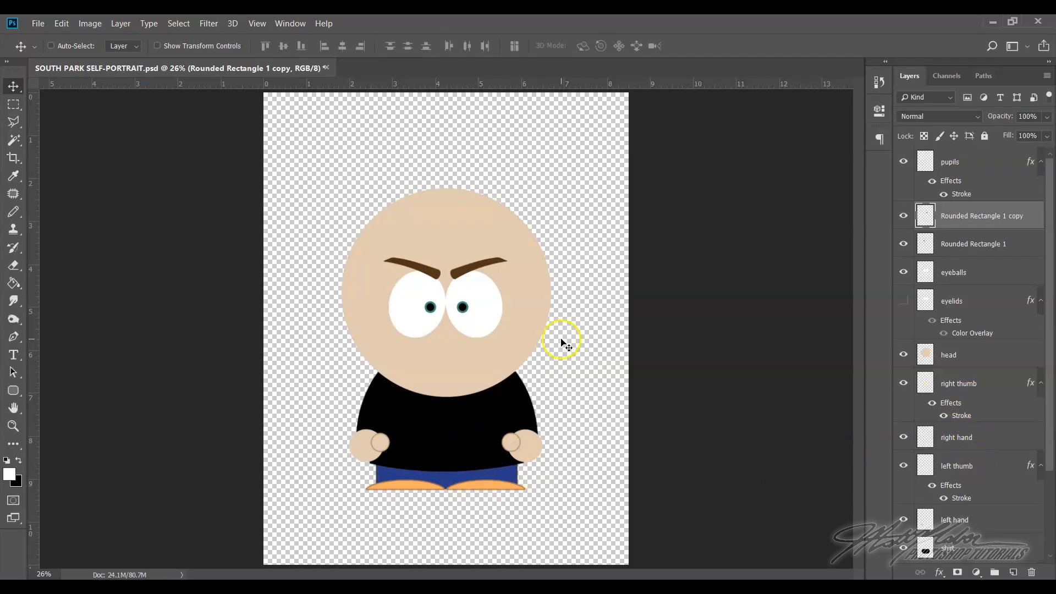
# Warp the shirt layer with Free Transform, raising its top edge slightly to close the angular notch beside the head
pyautogui.click(13, 427)
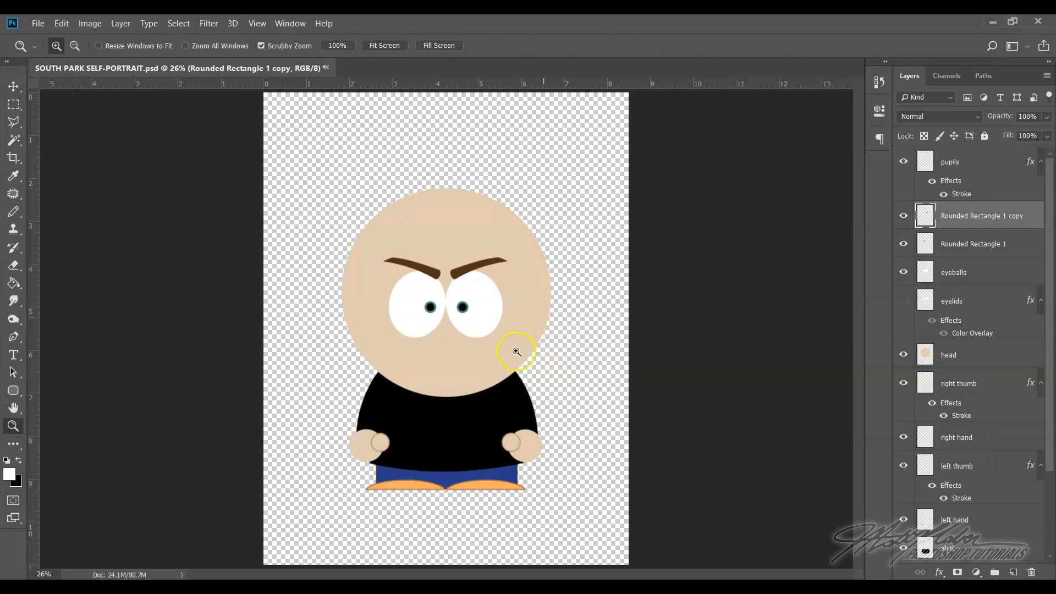
pyautogui.moveTo(448, 421); pyautogui.dragTo(528, 438)
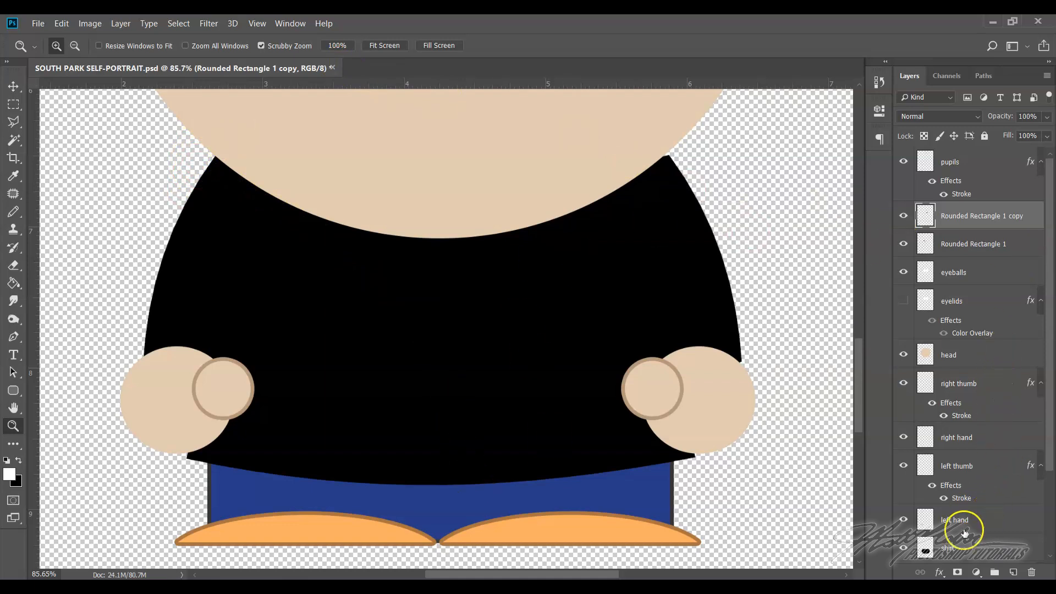
pyautogui.click(978, 548)
pyautogui.scroll(-2, 1001, 484)
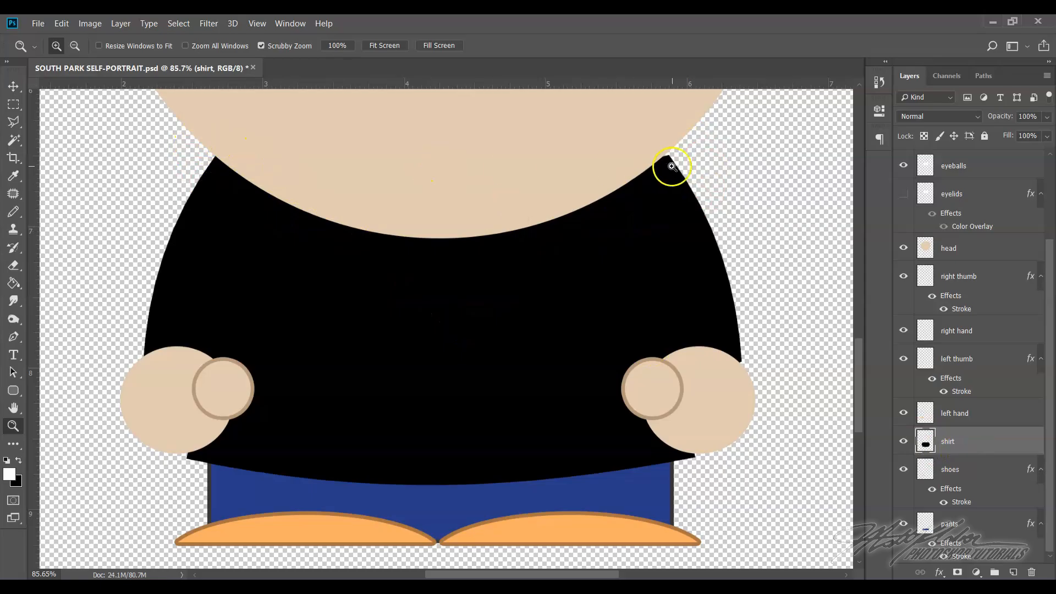
pyautogui.moveTo(672, 166); pyautogui.dragTo(685, 165)
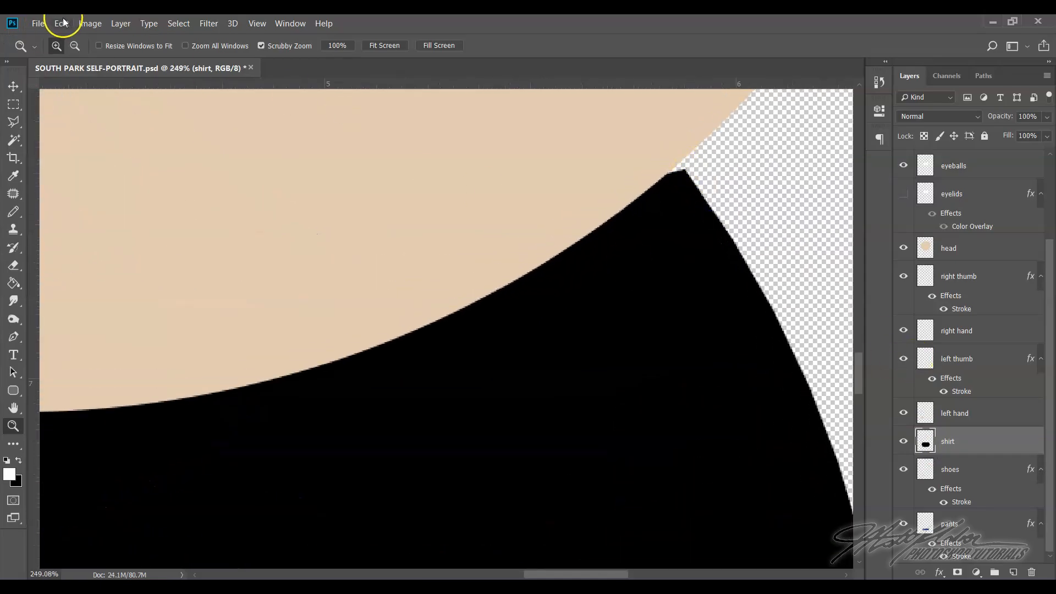
pyautogui.click(64, 25)
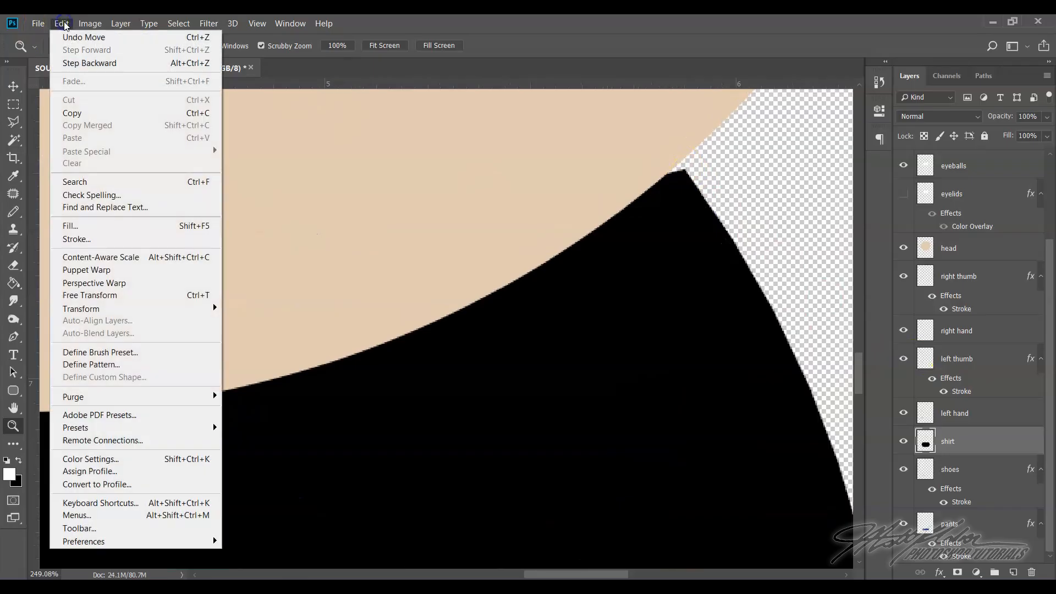
pyautogui.click(113, 295)
pyautogui.click(578, 46)
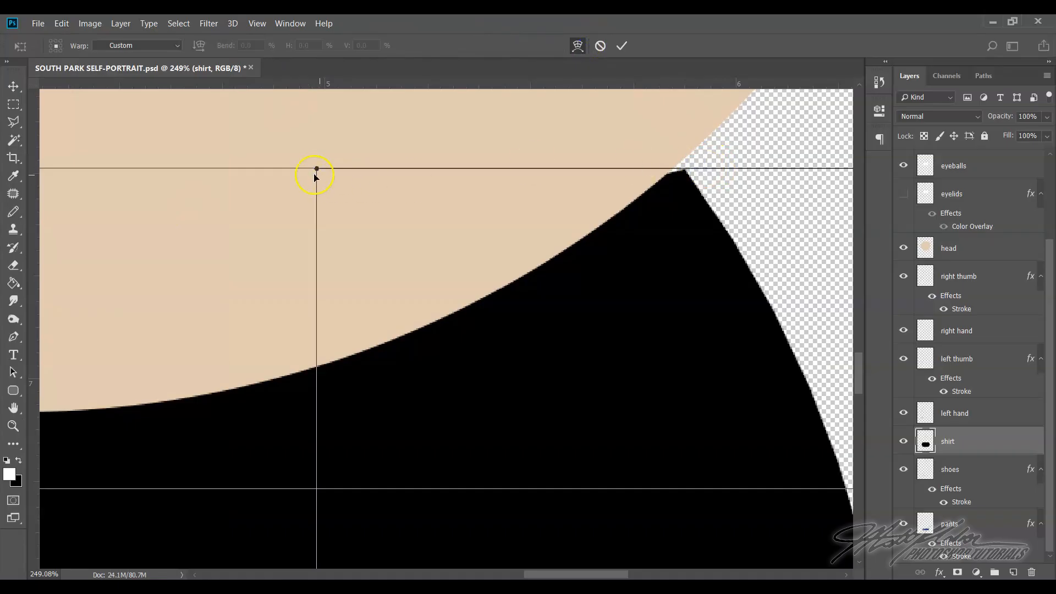
pyautogui.moveTo(316, 169); pyautogui.dragTo(304, 147)
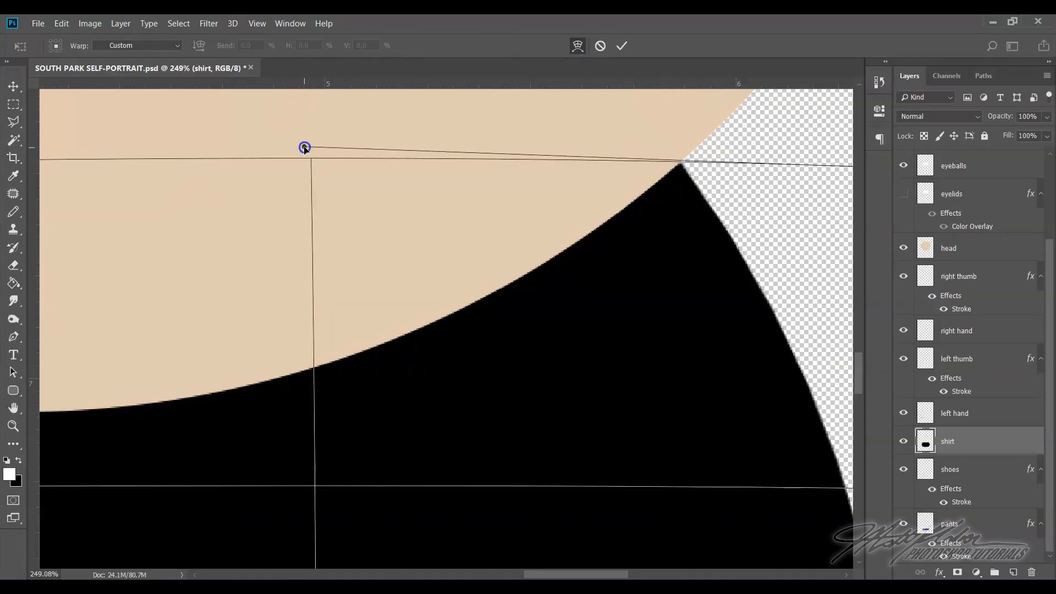
pyautogui.press('Return')
pyautogui.press('z')
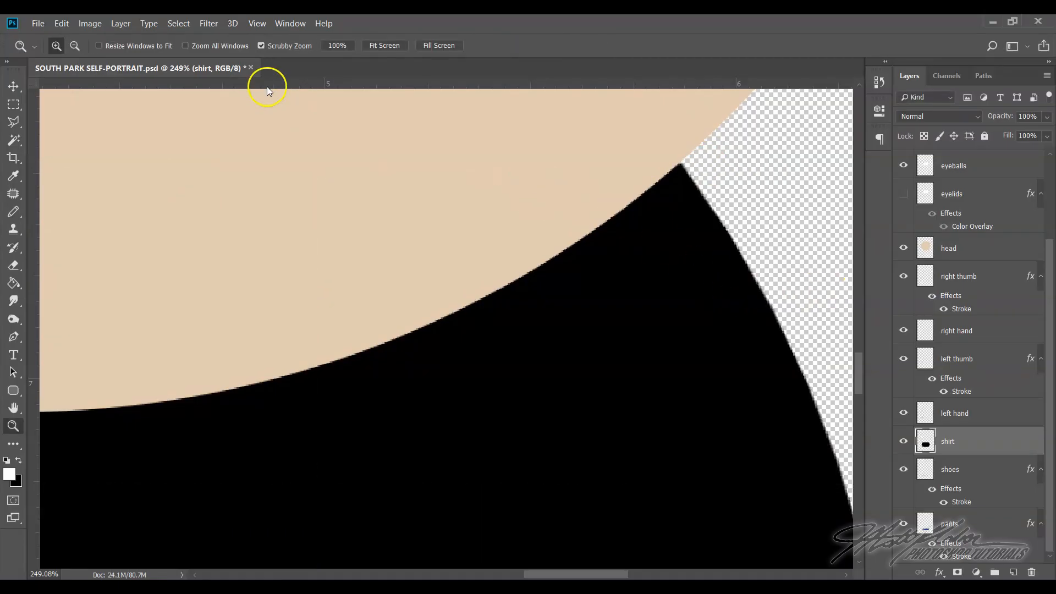
# Create a new layer named "hoodie" directly above the shirt layer
pyautogui.click(257, 23)
pyautogui.click(297, 150)
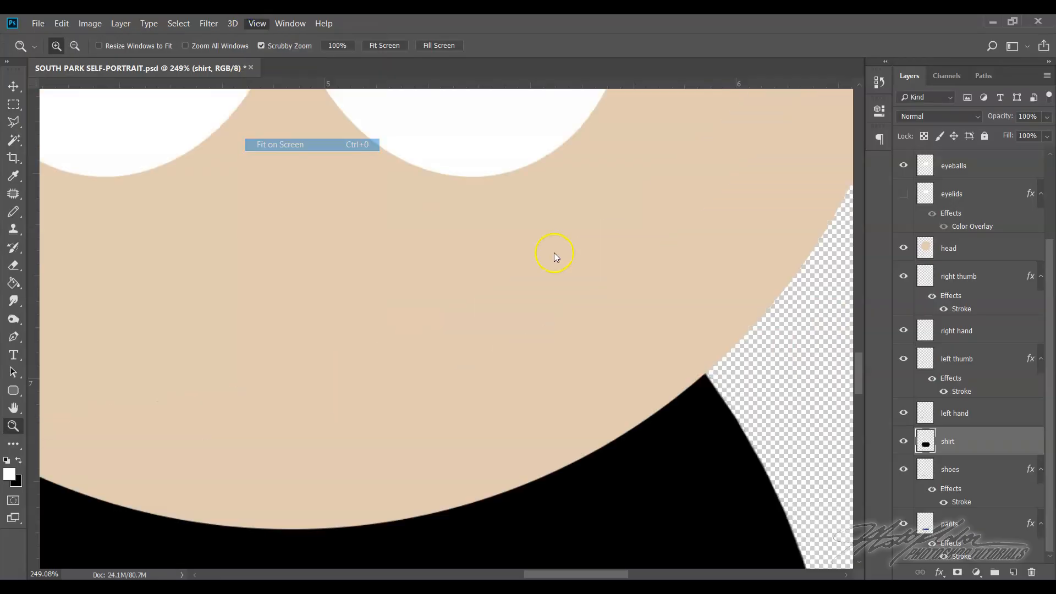
pyautogui.moveTo(434, 415); pyautogui.dragTo(531, 412)
pyautogui.scroll(-2, 531, 412)
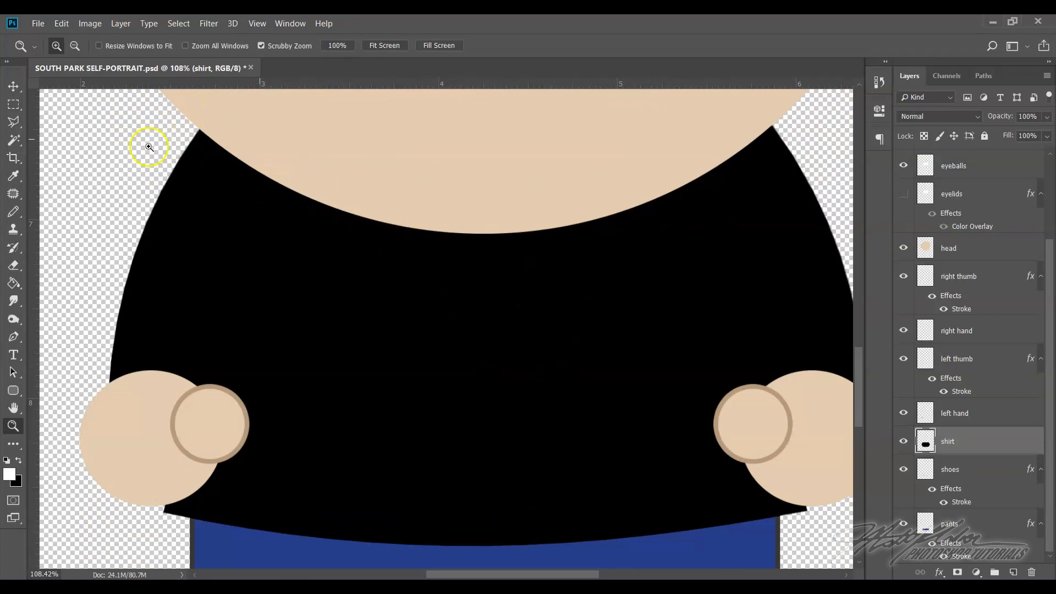
pyautogui.click(998, 449)
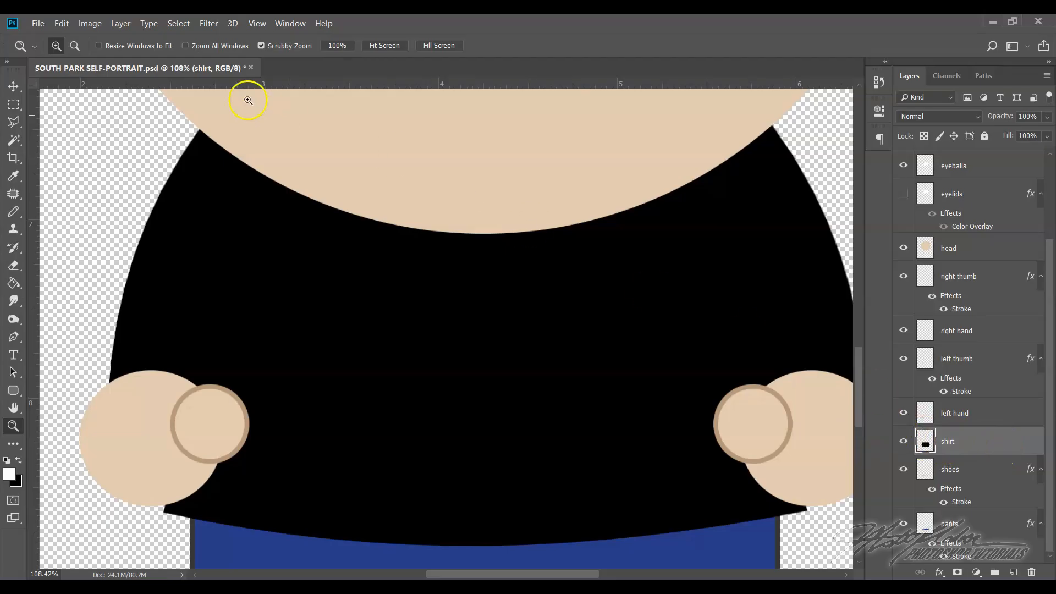
pyautogui.click(131, 24)
pyautogui.moveTo(181, 38)
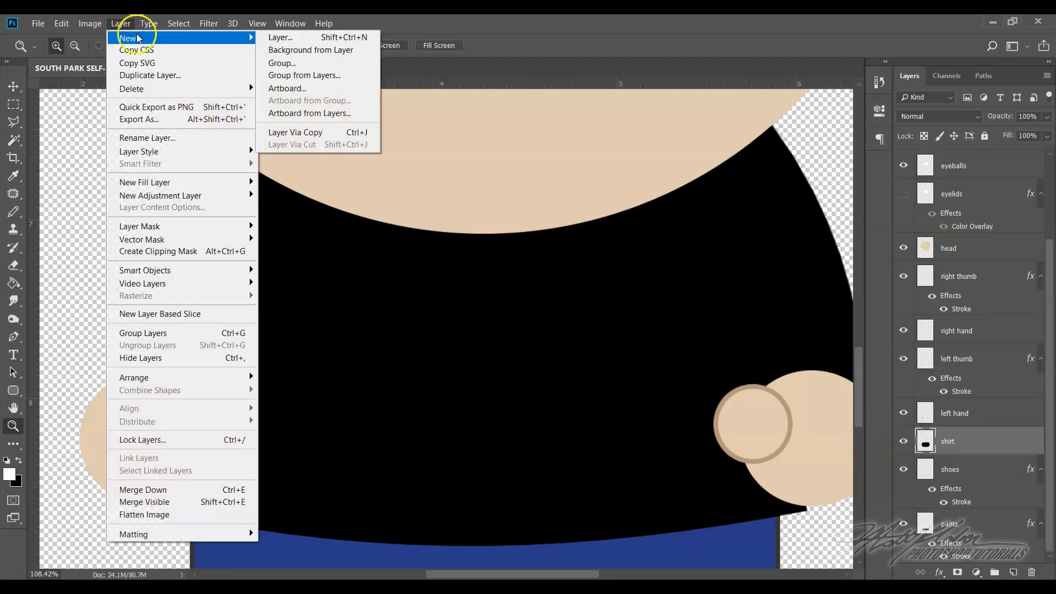
pyautogui.click(301, 37)
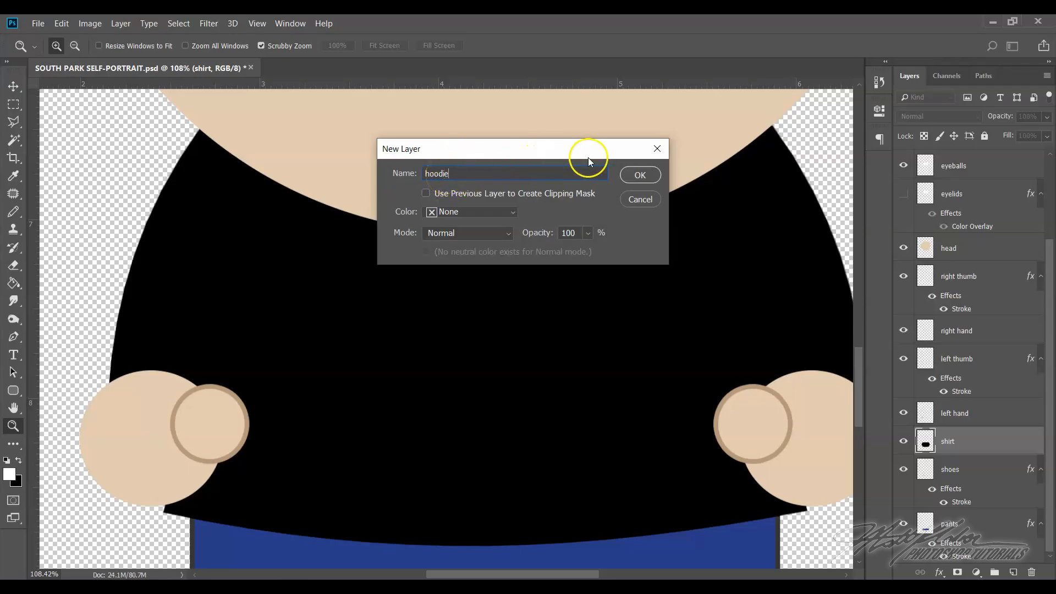
pyautogui.click(641, 175)
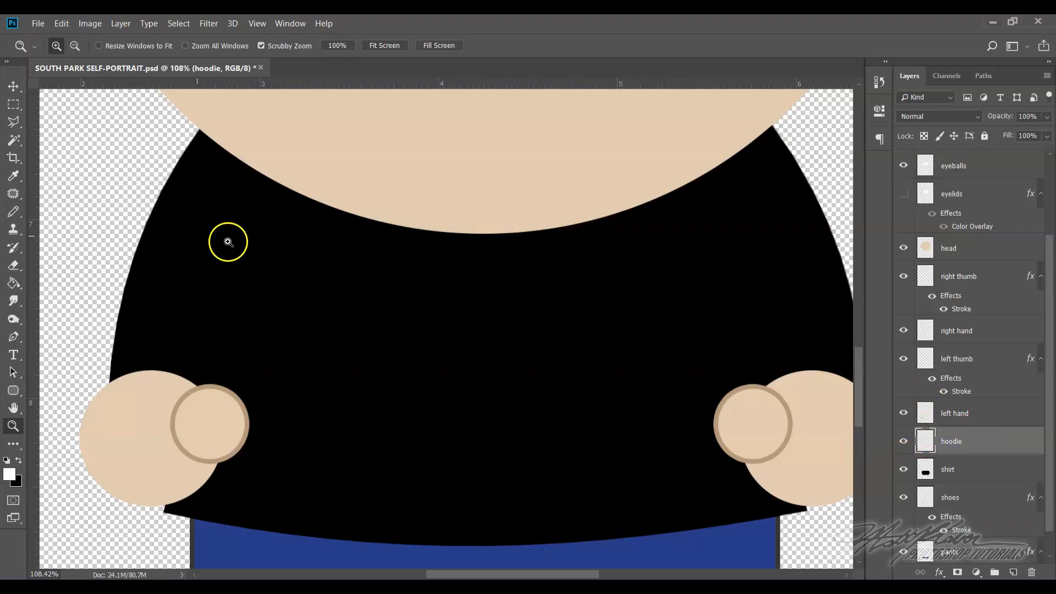
# Paint a white hoodie collar along the head's lower edge with a short center strip, using a 100 px Pencil at 100% hardness
pyautogui.click(15, 216)
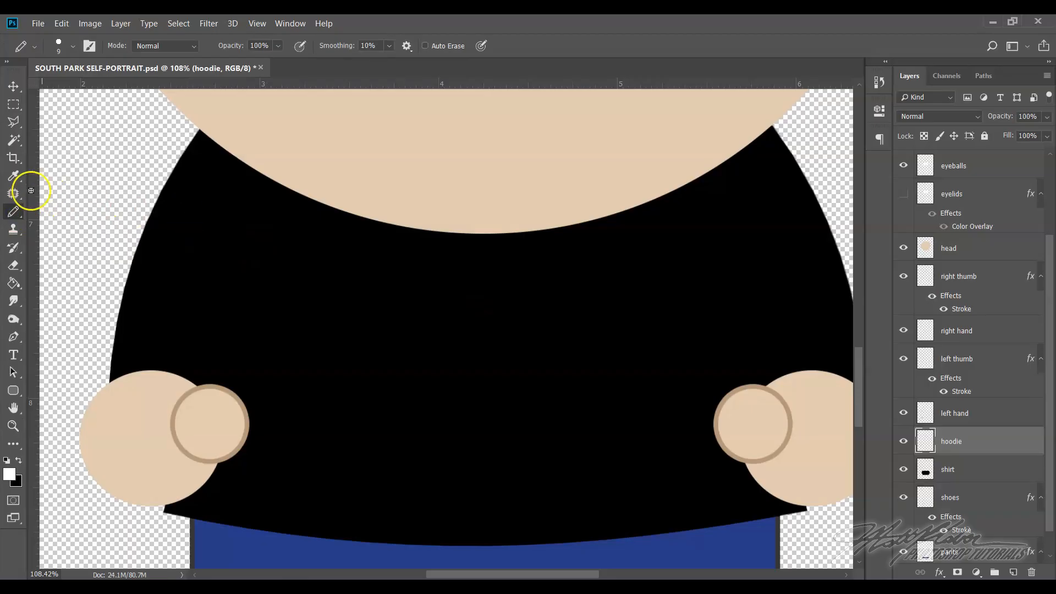
pyautogui.click(60, 43)
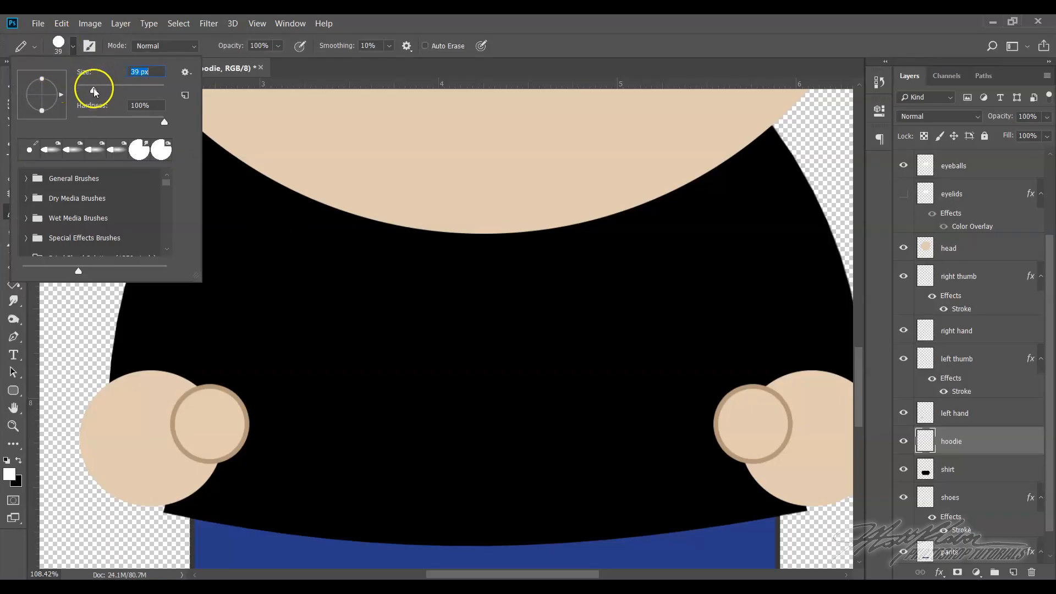
pyautogui.moveTo(112, 91); pyautogui.dragTo(120, 91)
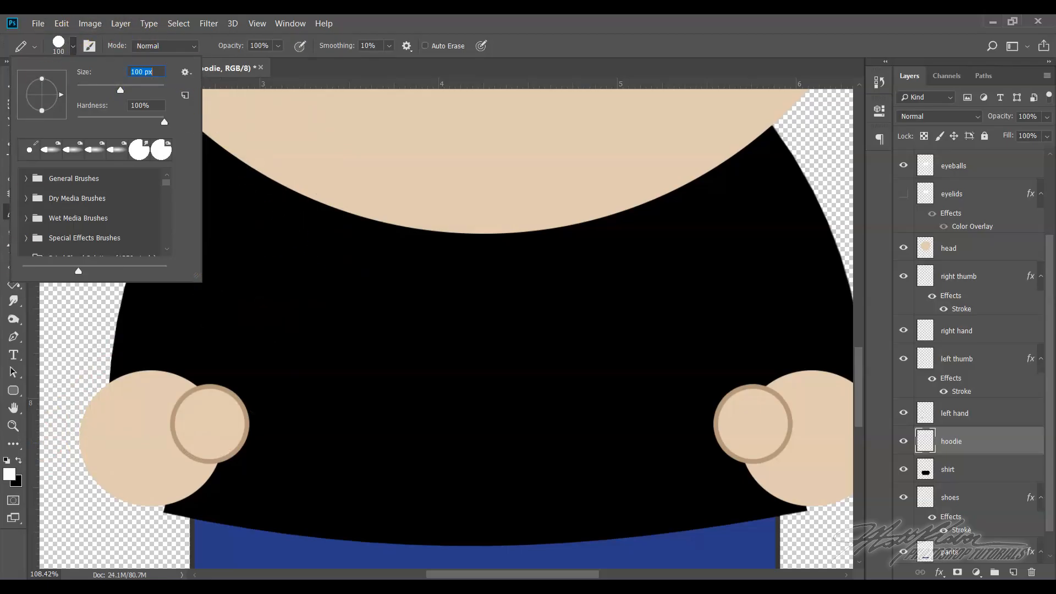
pyautogui.click(401, 27)
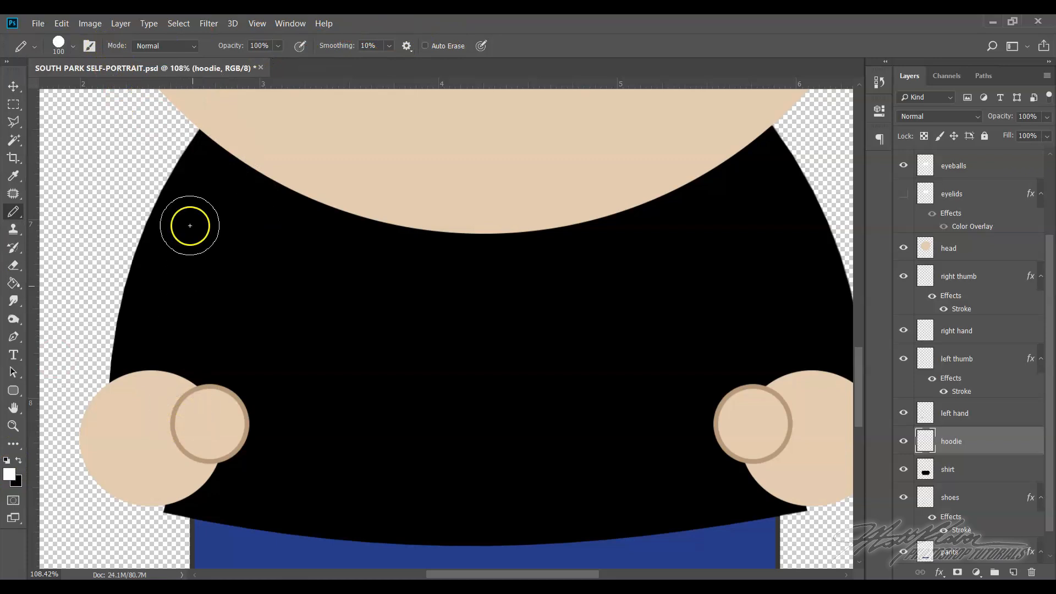
pyautogui.moveTo(186, 145); pyautogui.dragTo(355, 257)
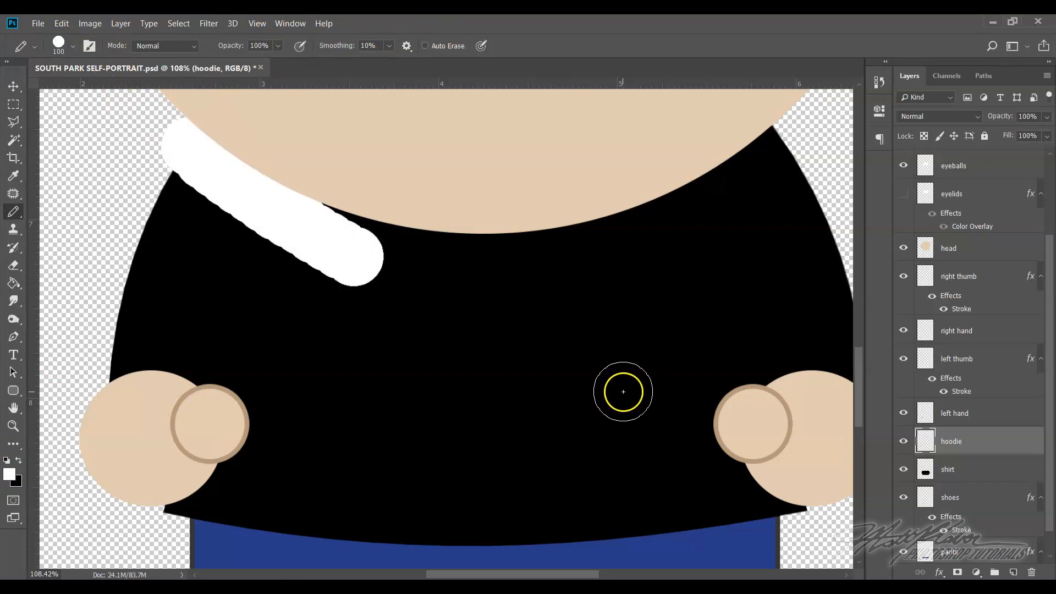
pyautogui.hotkey('ctrl', 'z')
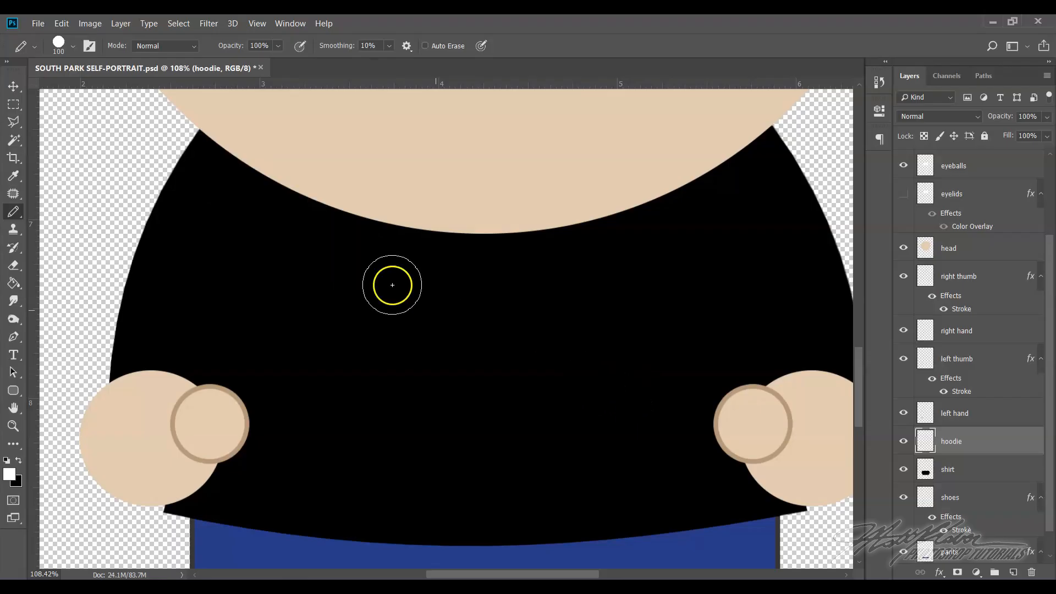
pyautogui.click(200, 141)
pyautogui.moveTo(218, 147)
pyautogui.mouseDown()
pyautogui.moveTo(448, 229)
pyautogui.moveTo(488, 282)
pyautogui.moveTo(496, 331)
pyautogui.moveTo(513, 245)
pyautogui.moveTo(662, 203)
pyautogui.moveTo(780, 133)
pyautogui.moveTo(766, 137)
pyautogui.mouseUp()
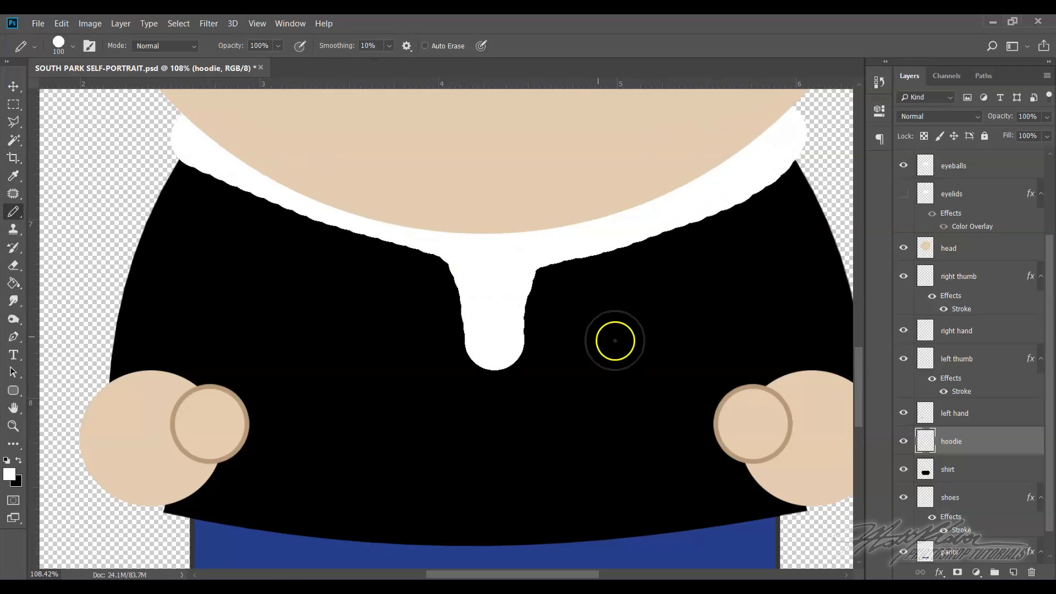
# Try to thicken the left half of the white hoodie collar with another pencil stroke, and undo that stroke
pyautogui.scroll(1, 698, 357)
pyautogui.scroll(3, 697, 357)
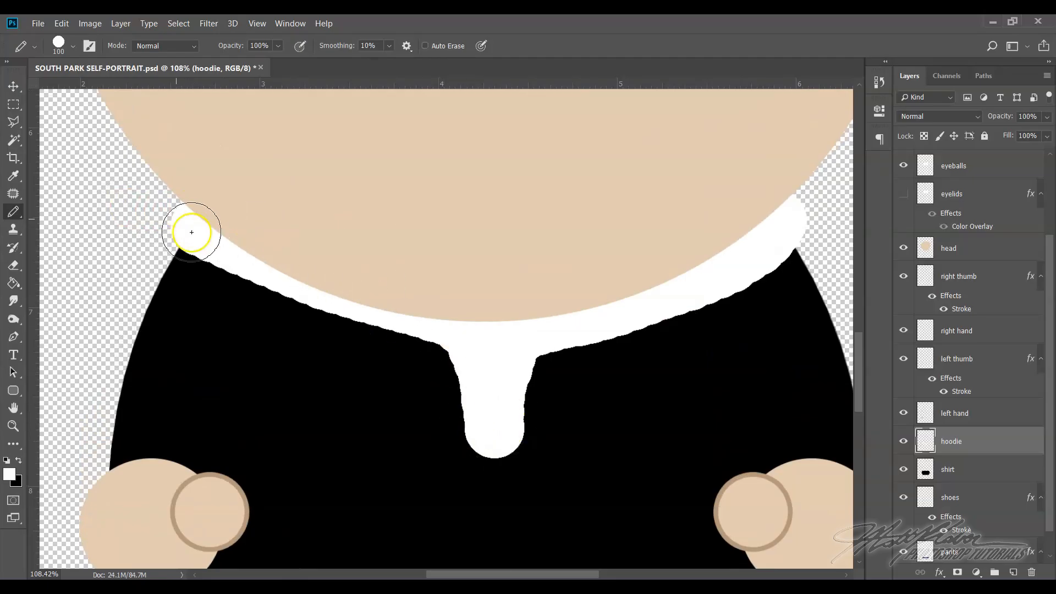
pyautogui.moveTo(193, 224)
pyautogui.mouseDown()
pyautogui.moveTo(264, 266)
pyautogui.moveTo(462, 330)
pyautogui.mouseUp()
pyautogui.click(64, 27)
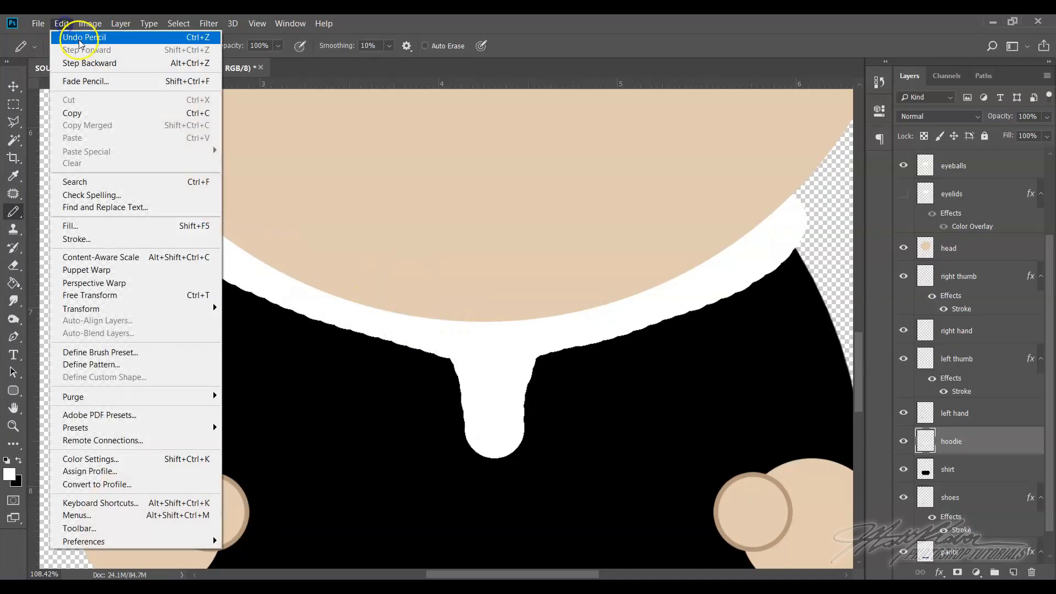
pyautogui.click(77, 37)
# Step backward in the history to remove the painted collar and step forward to restore it
pyautogui.click(65, 27)
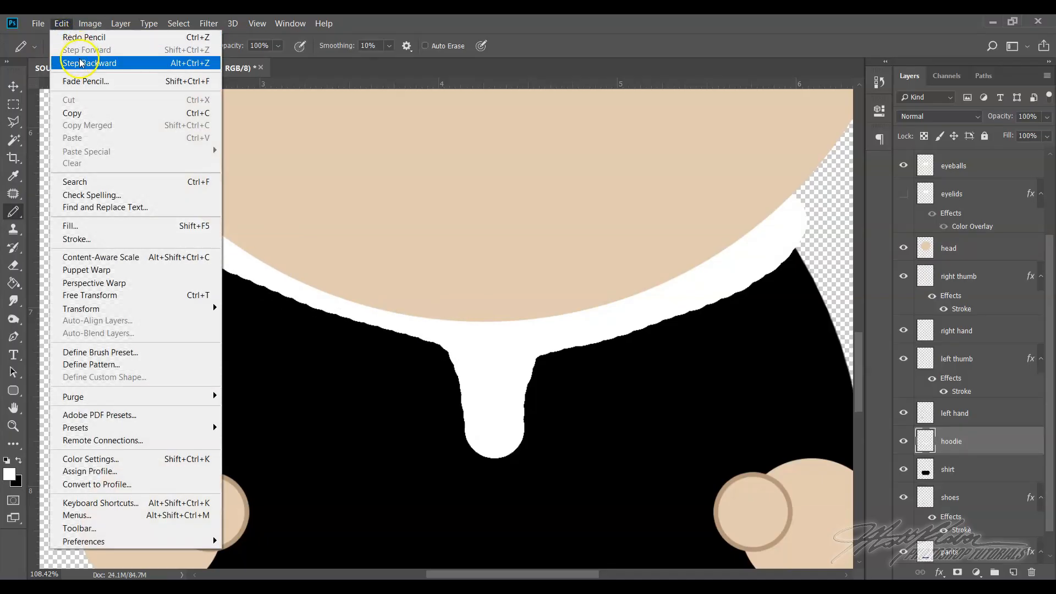
pyautogui.click(83, 63)
pyautogui.click(62, 23)
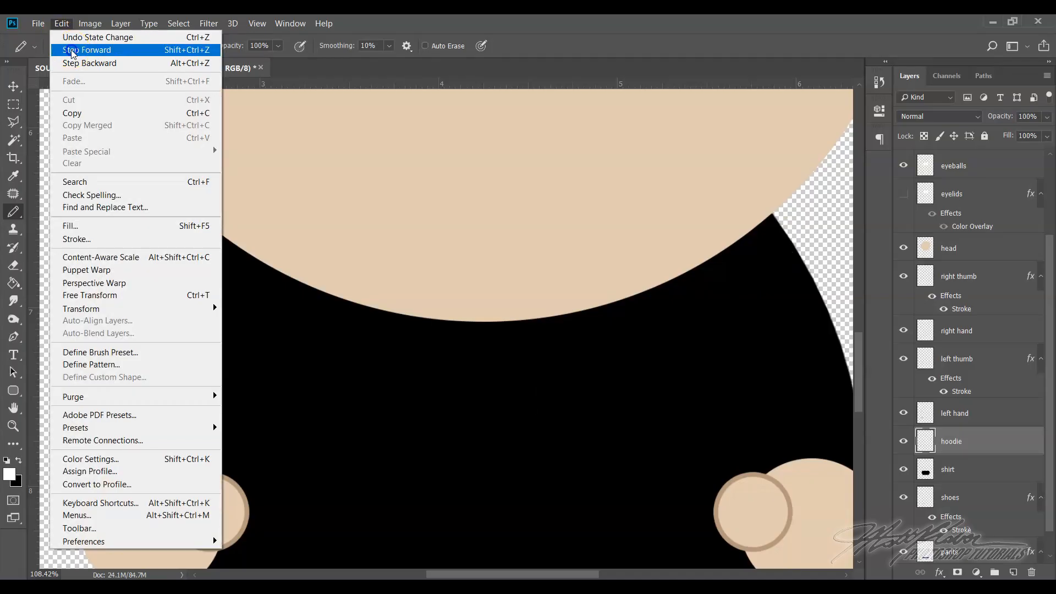
pyautogui.click(72, 51)
pyautogui.click(64, 27)
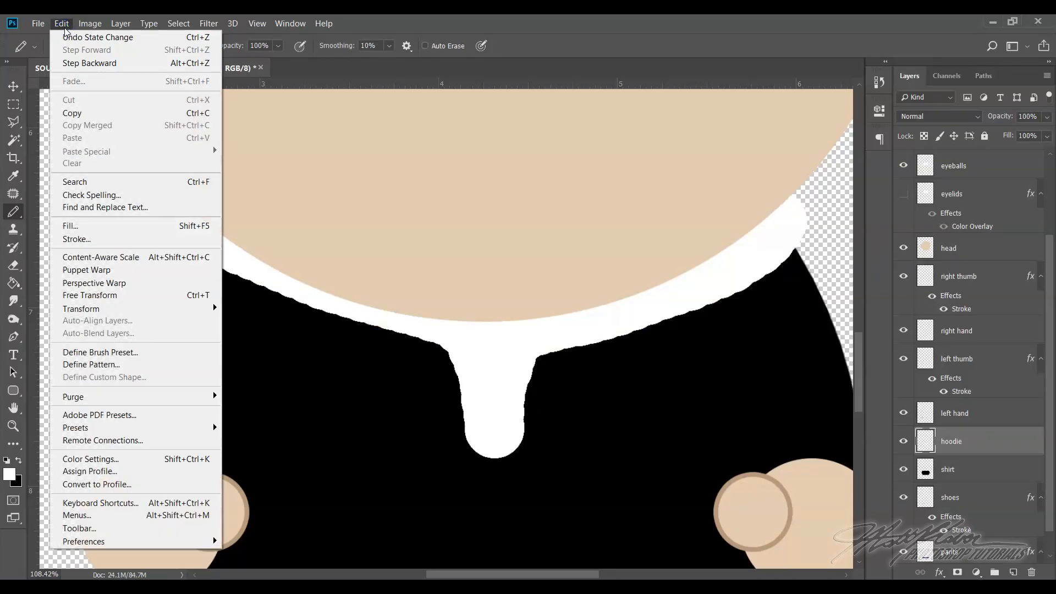
pyautogui.click(567, 334)
# Paint additional white pencil strokes along both sides of the collar to thicken it beneath the head
pyautogui.moveTo(197, 204)
pyautogui.mouseDown()
pyautogui.moveTo(194, 224)
pyautogui.moveTo(220, 250)
pyautogui.moveTo(471, 328)
pyautogui.mouseUp()
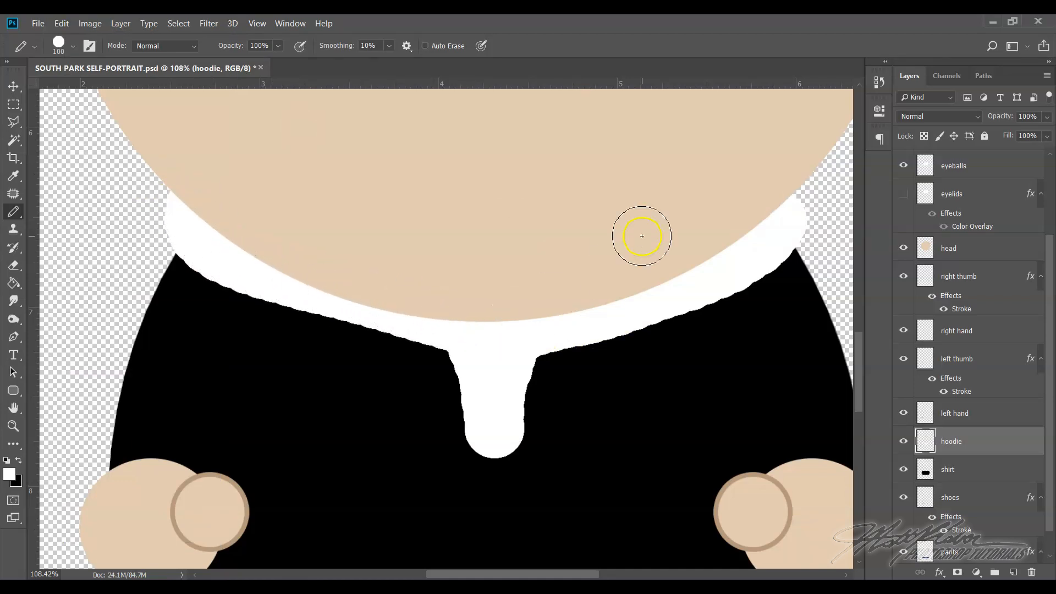
pyautogui.scroll(2, 783, 282)
pyautogui.scroll(-3, 360, 299)
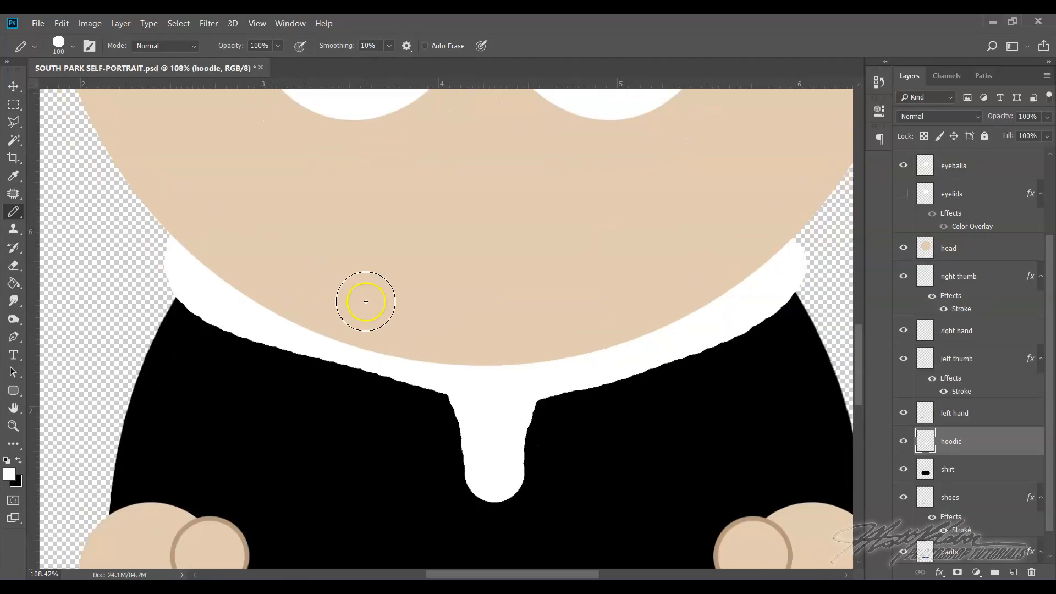
pyautogui.moveTo(825, 219)
pyautogui.mouseDown()
pyautogui.moveTo(507, 354)
pyautogui.moveTo(496, 340)
pyautogui.mouseUp()
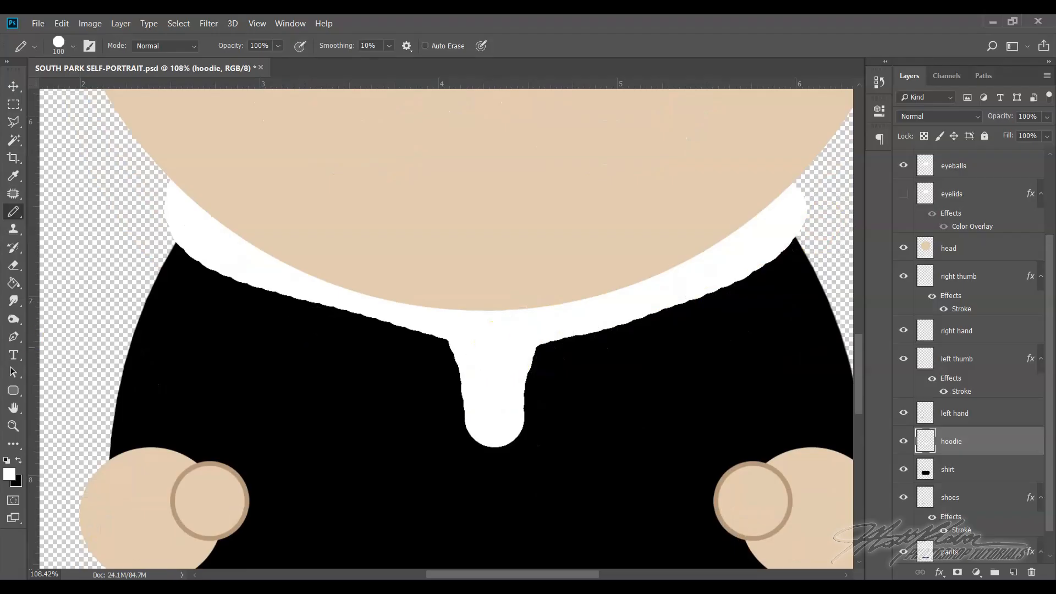
# Add a Color Overlay to the hoodie layer with the dark gray color 232323
pyautogui.rightClick(986, 446)
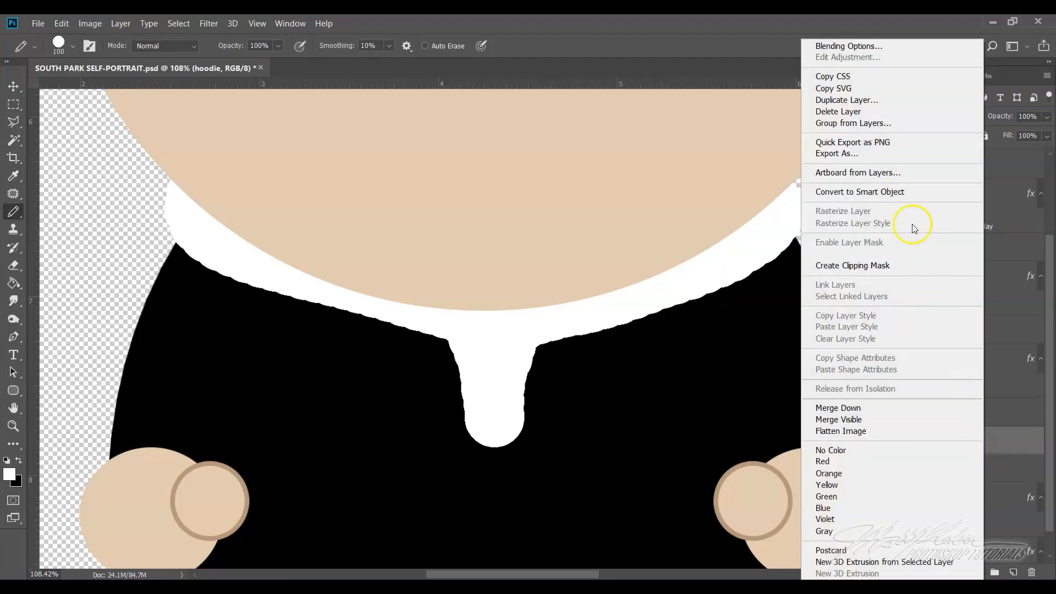
pyautogui.click(874, 46)
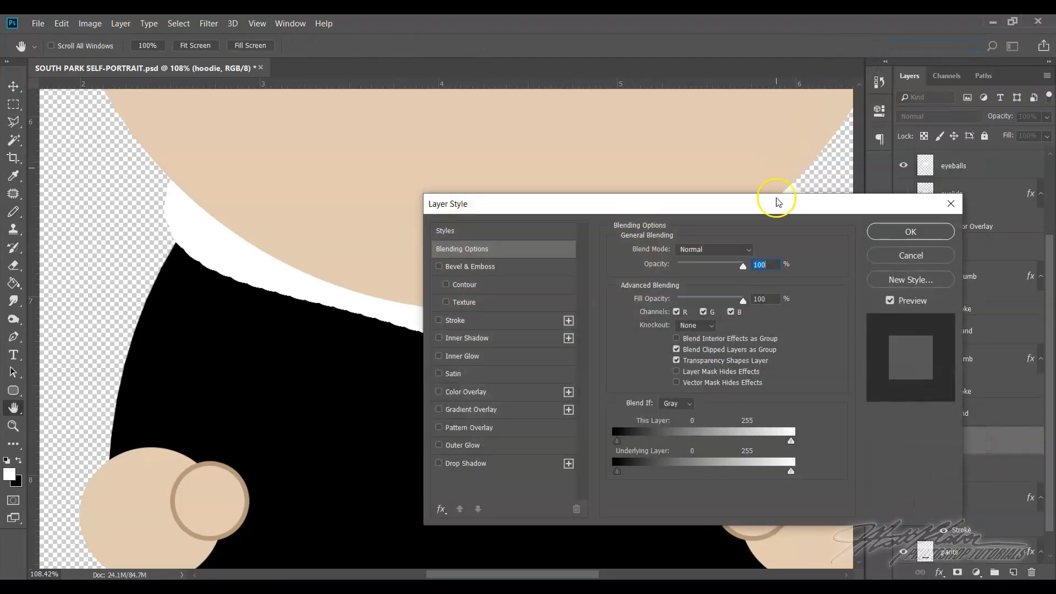
pyautogui.click(478, 392)
pyautogui.click(761, 255)
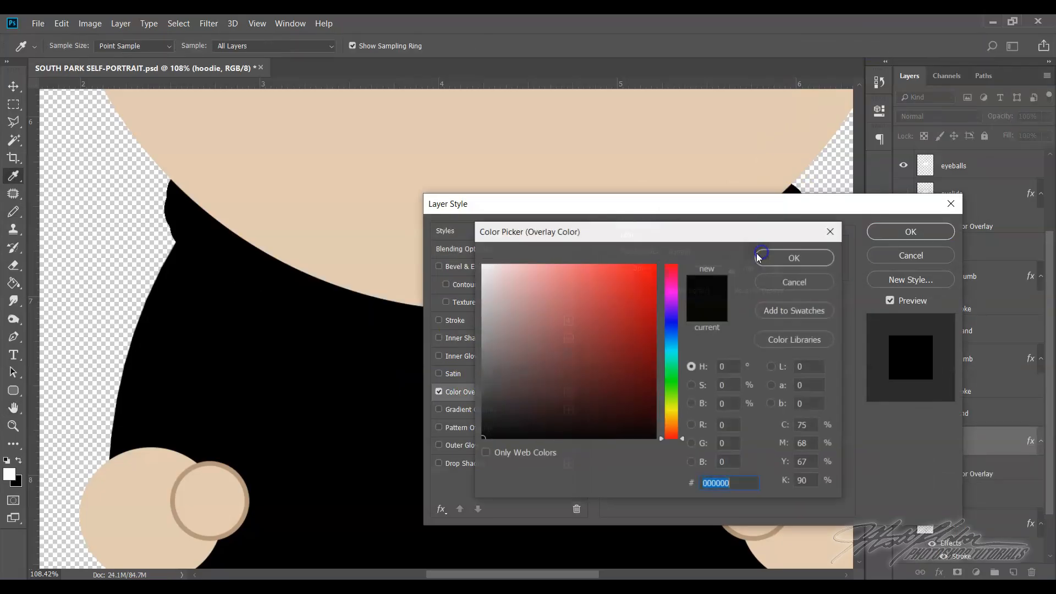
pyautogui.click(479, 419)
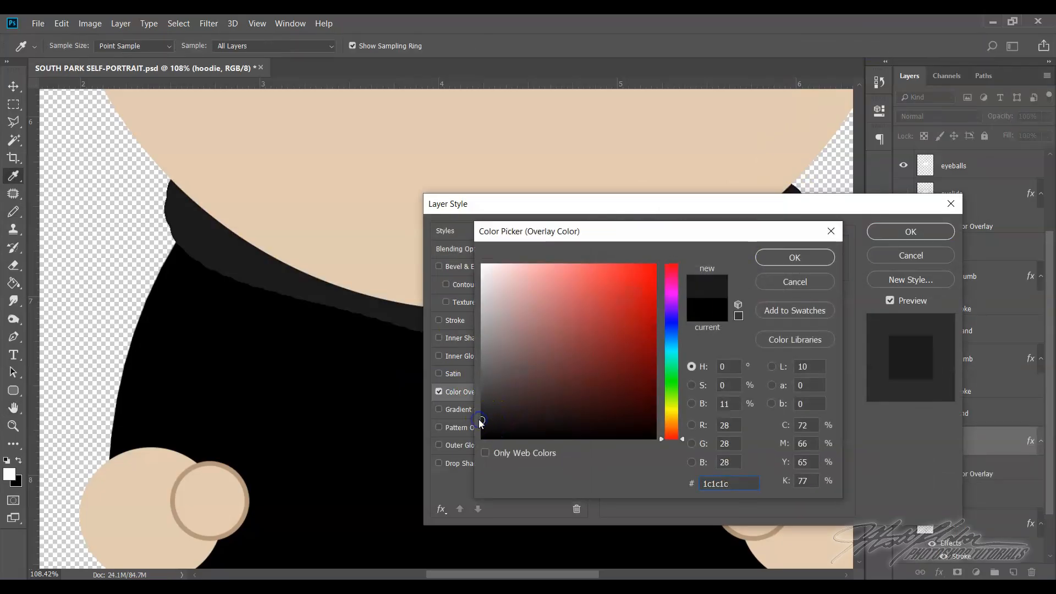
pyautogui.moveTo(482, 419); pyautogui.dragTo(484, 411)
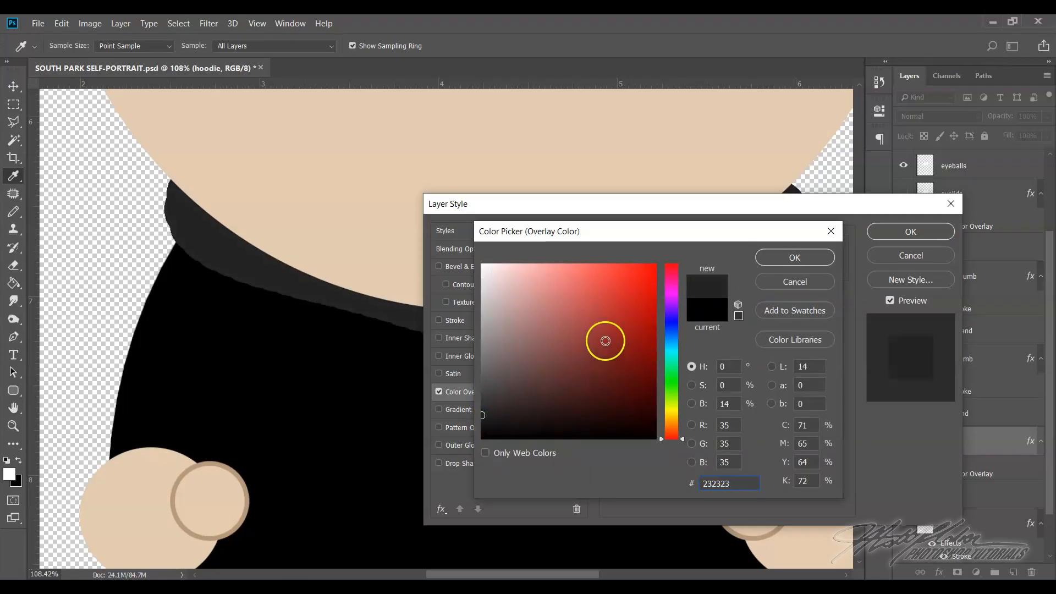
pyautogui.click(799, 257)
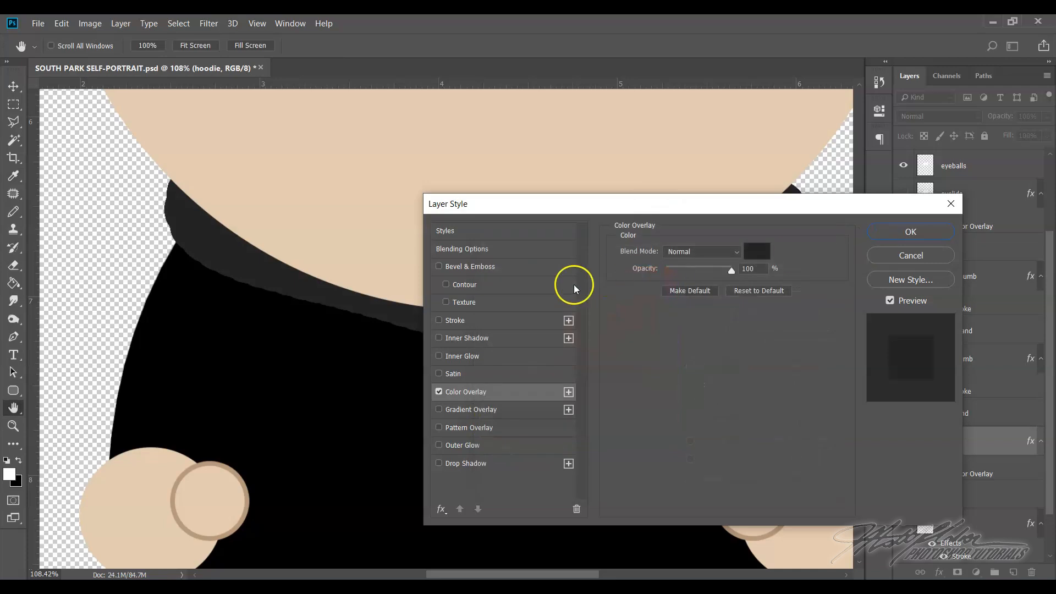
# Add an 8 px outside Stroke in gray 4d4d4d to the hoodie layer's style
pyautogui.click(491, 326)
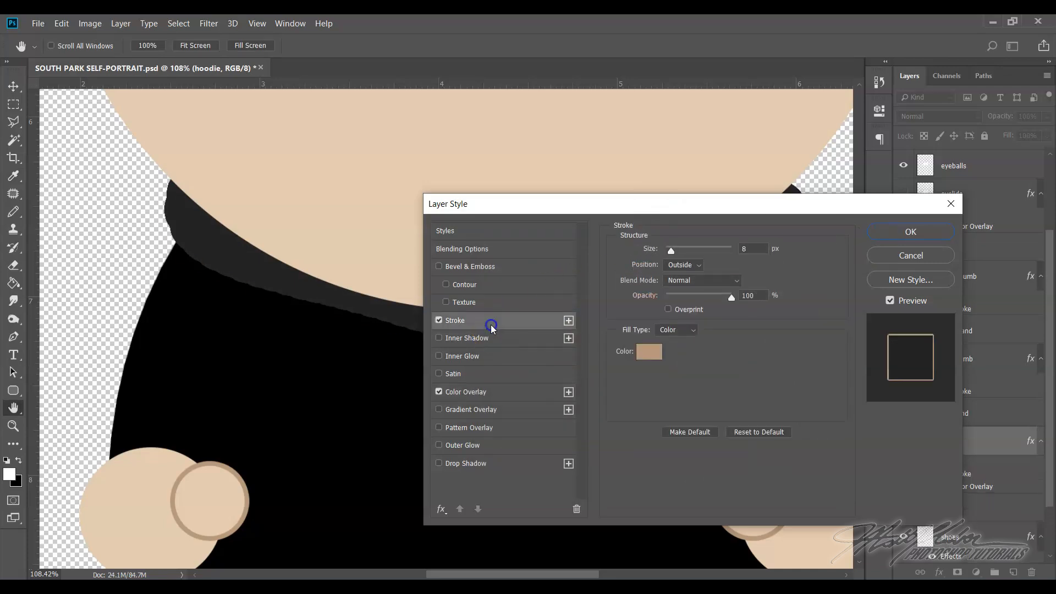
pyautogui.click(646, 355)
pyautogui.moveTo(530, 338); pyautogui.dragTo(483, 385)
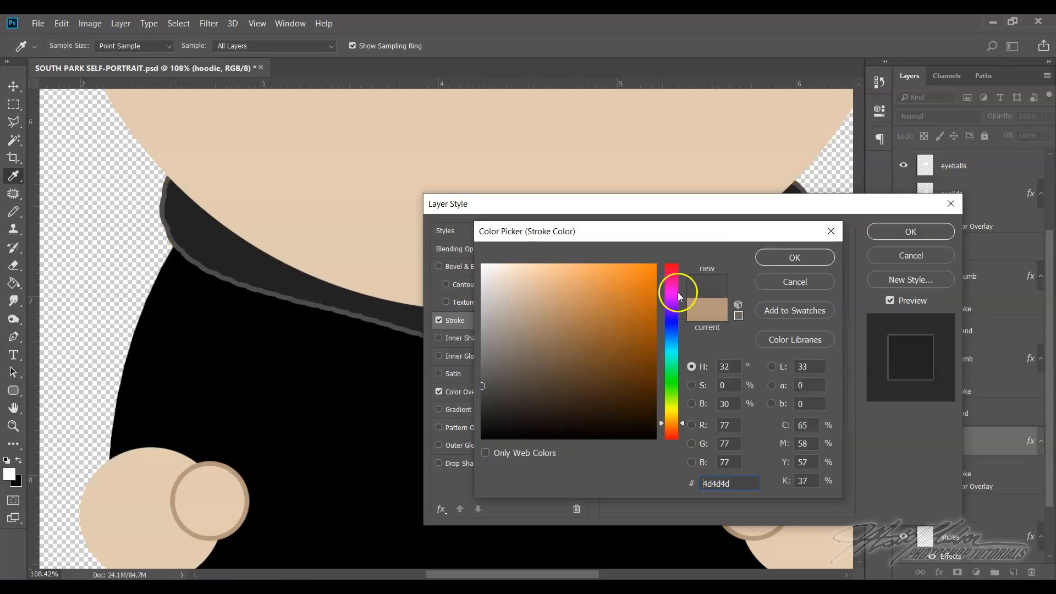
pyautogui.click(773, 260)
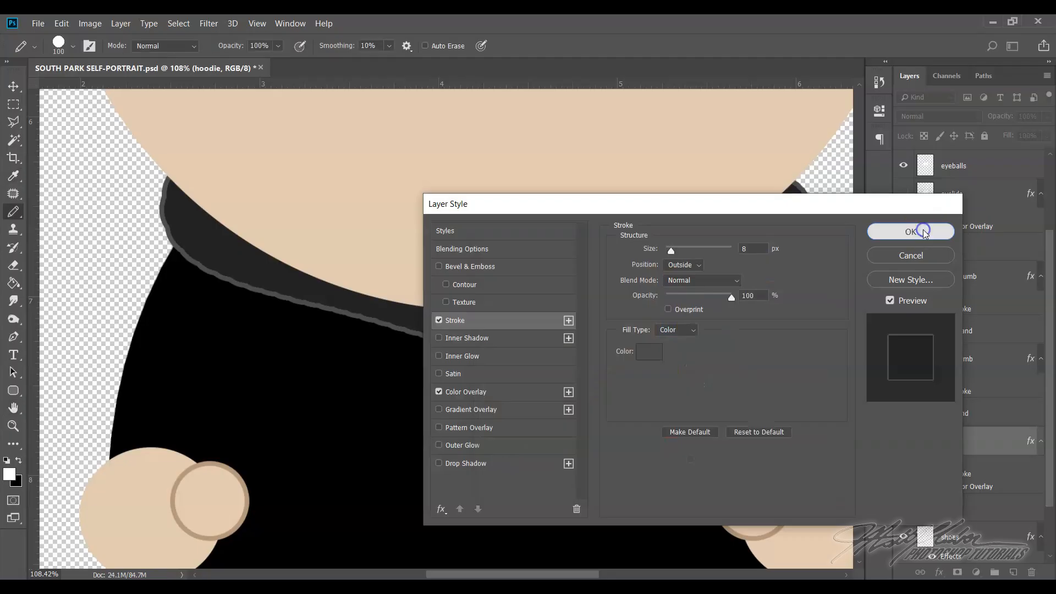
pyautogui.click(913, 231)
# Set the Pencil size to 14 px for drawing the hoodie strings
pyautogui.click(257, 23)
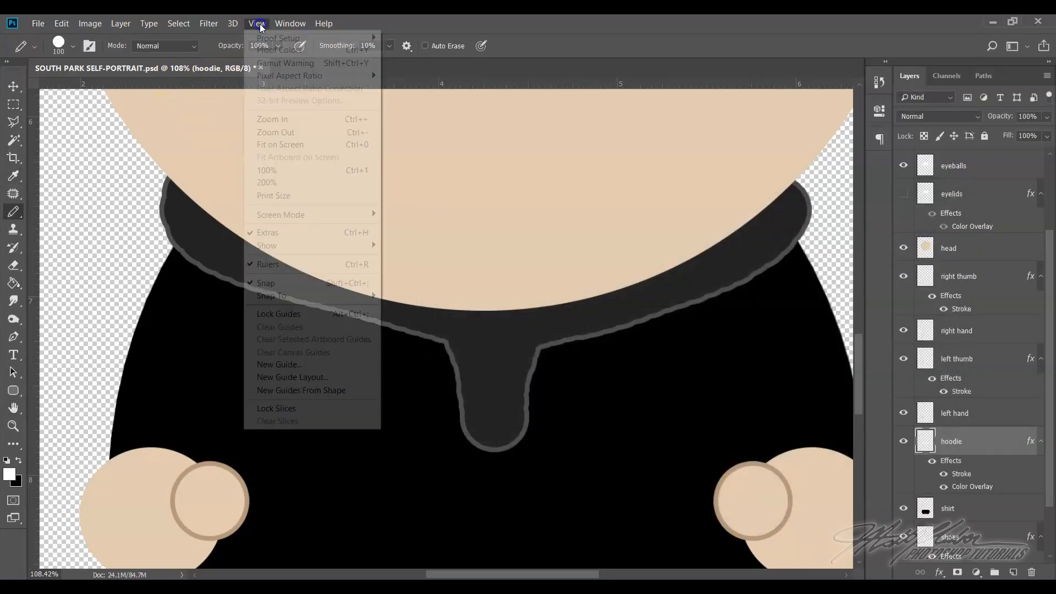
pyautogui.click(282, 142)
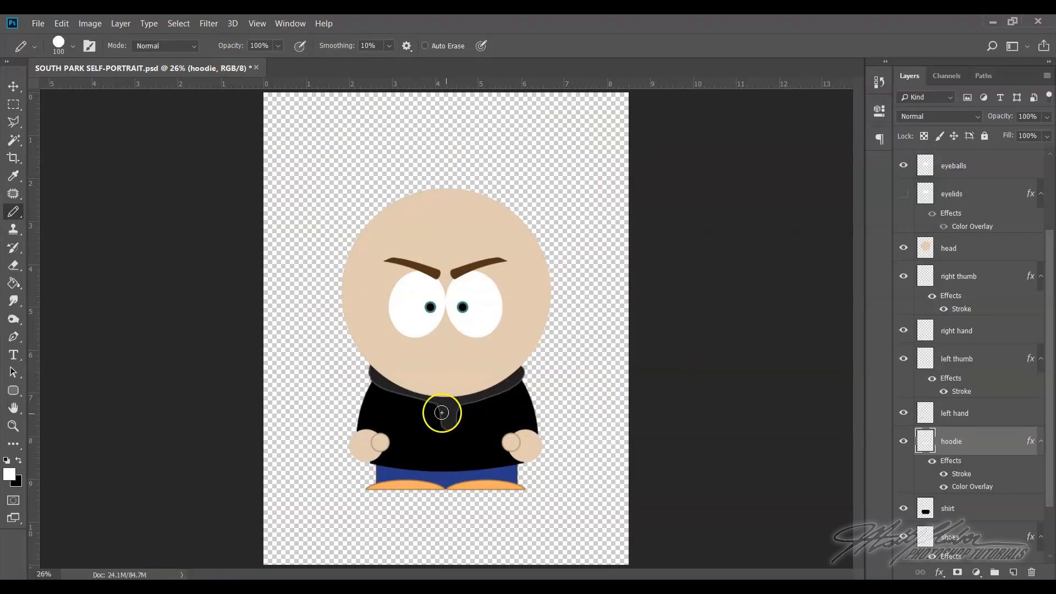
pyautogui.click(13, 426)
pyautogui.moveTo(444, 397); pyautogui.dragTo(488, 469)
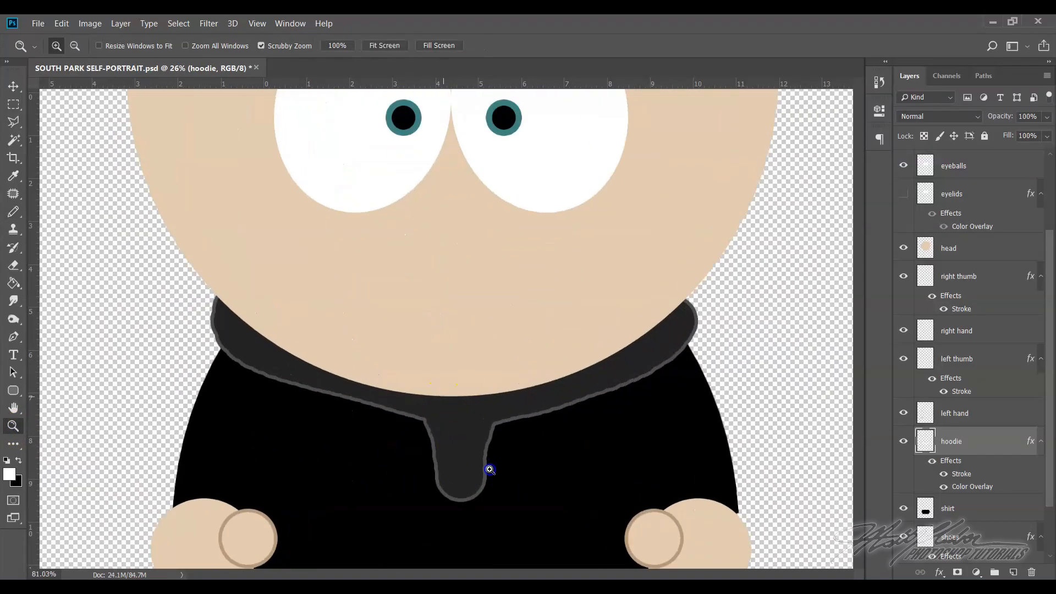
pyautogui.click(13, 212)
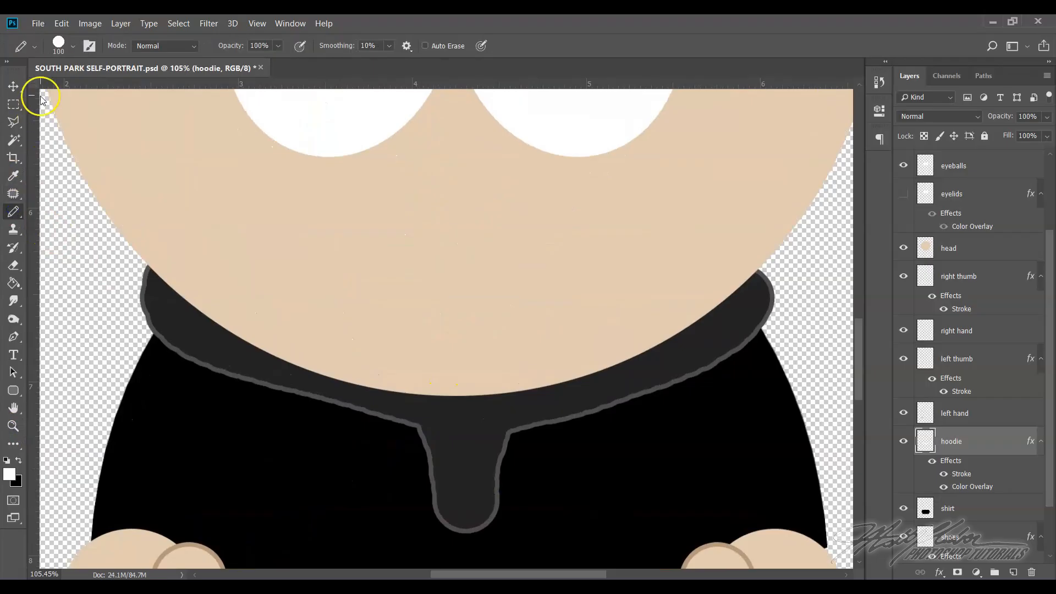
pyautogui.click(59, 45)
pyautogui.click(82, 87)
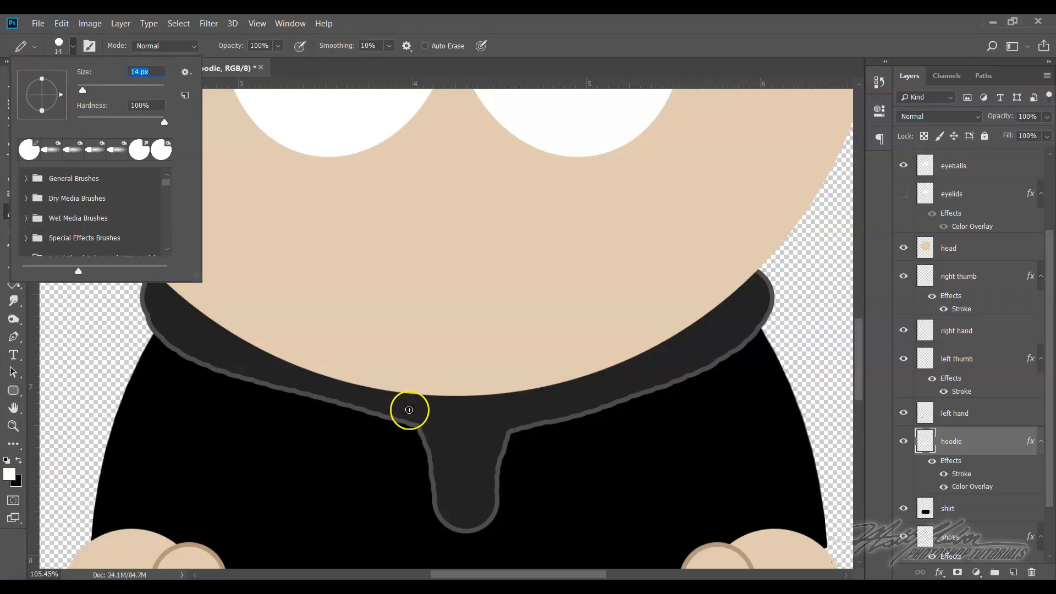
pyautogui.click(410, 410)
# Try to draw two slanted drawstrings on the hoodie layer beside the collar's center flap, and undo both strokes
pyautogui.moveTo(409, 417); pyautogui.dragTo(365, 522)
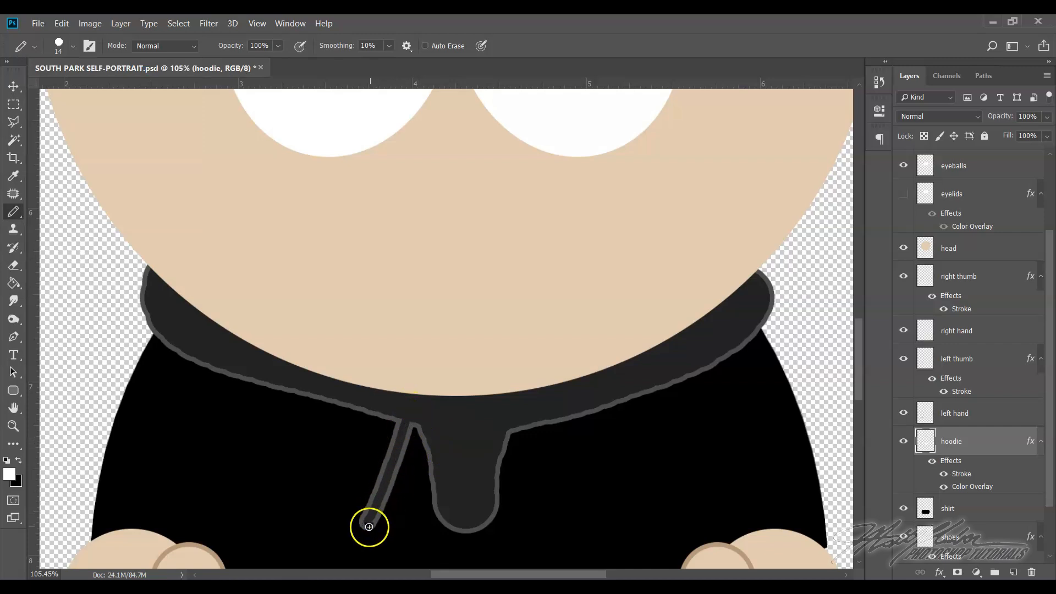
pyautogui.moveTo(521, 418); pyautogui.dragTo(555, 512)
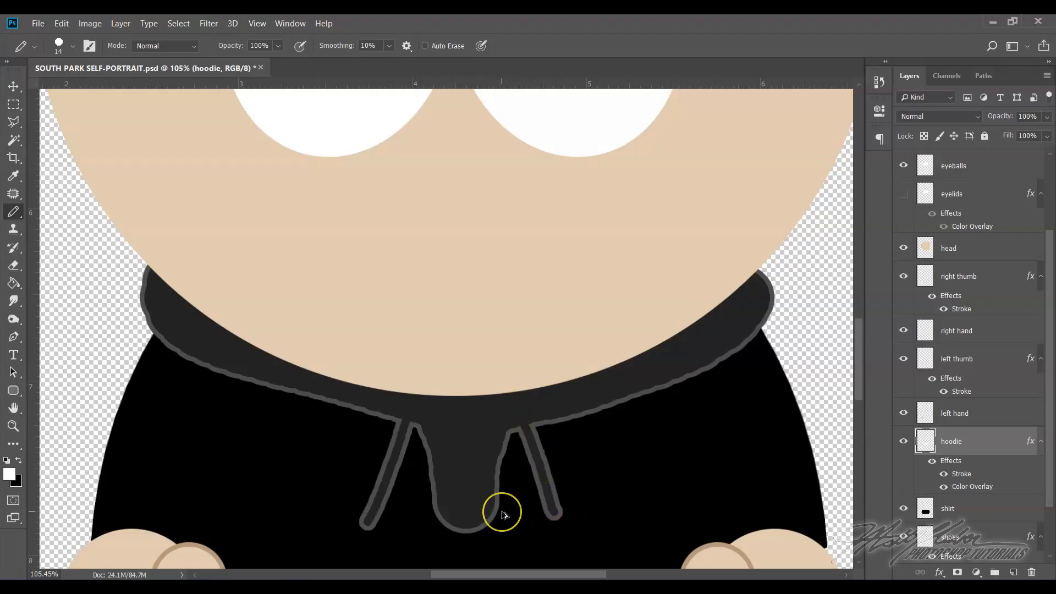
pyautogui.hotkey('ctrl', 'z')
pyautogui.hotkey('ctrl', 'z')
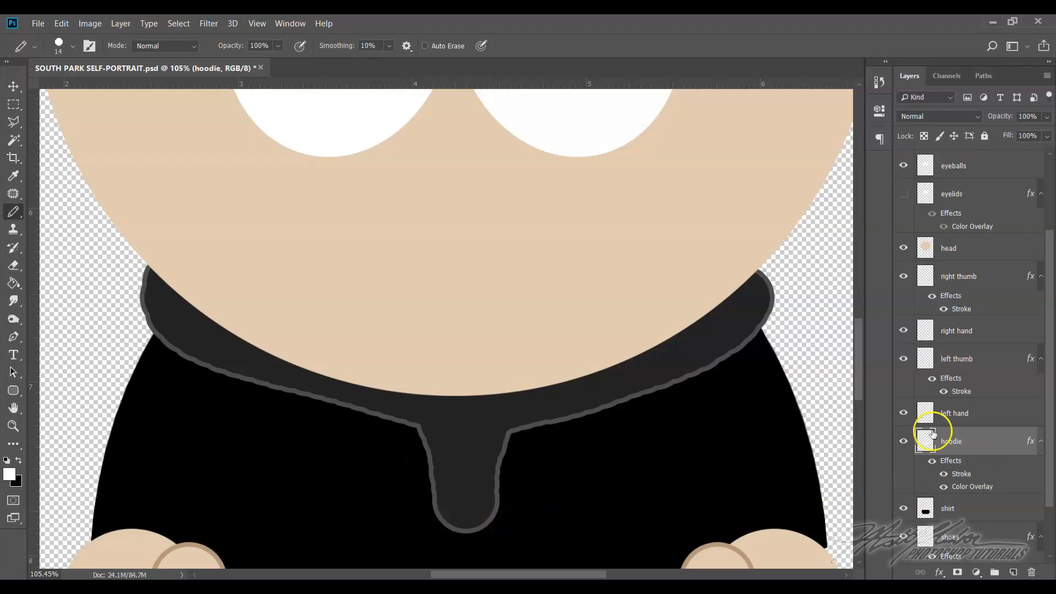
# Create a layer named strings above the hoodie layer and paint two white drawstrings hanging from the collar
pyautogui.click(121, 23)
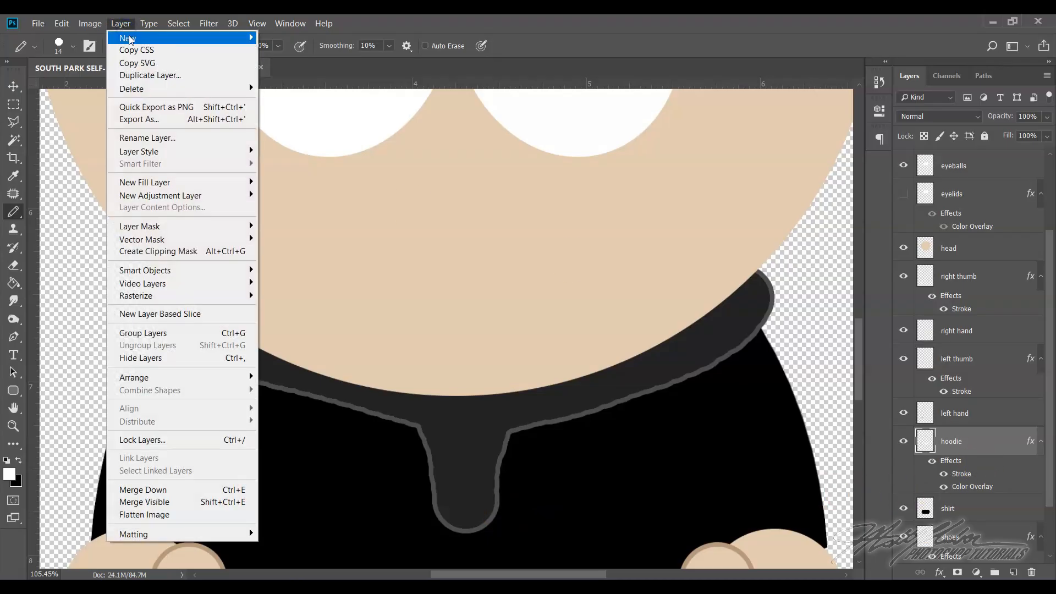
pyautogui.moveTo(130, 38)
pyautogui.click(308, 37)
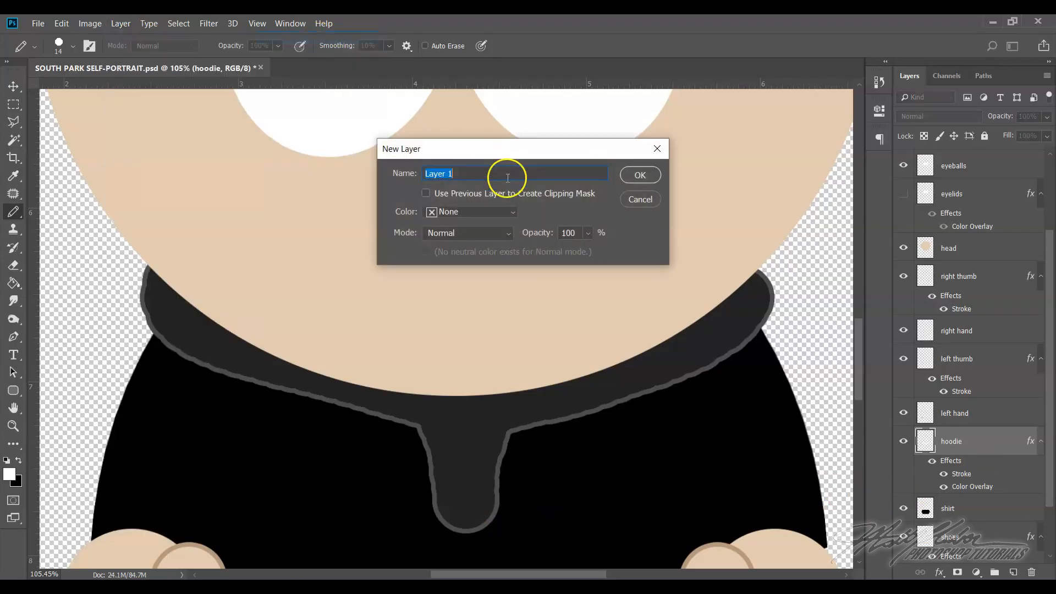
pyautogui.write('strings')
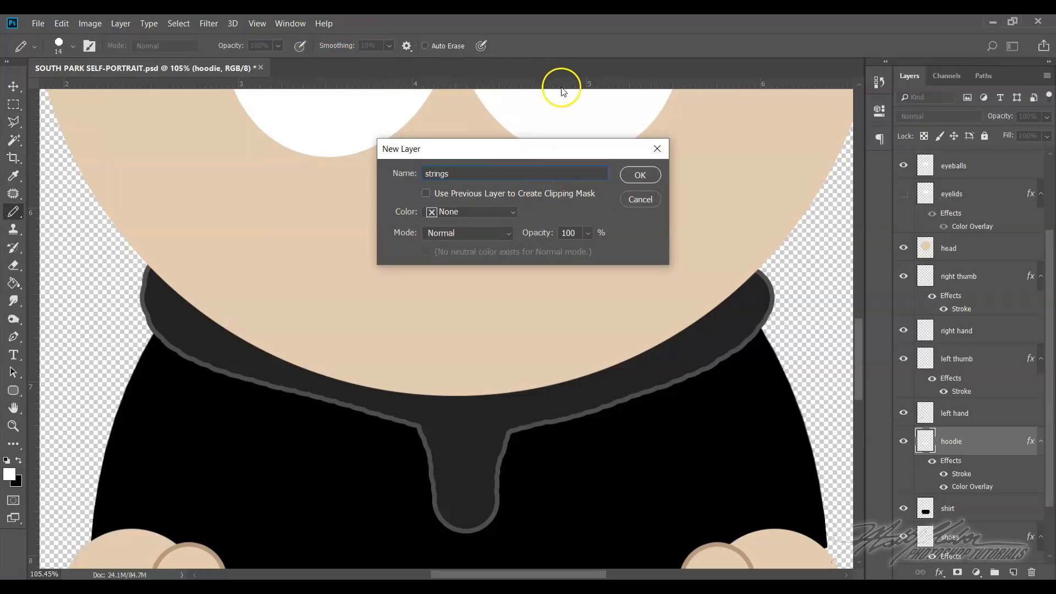
pyautogui.click(632, 177)
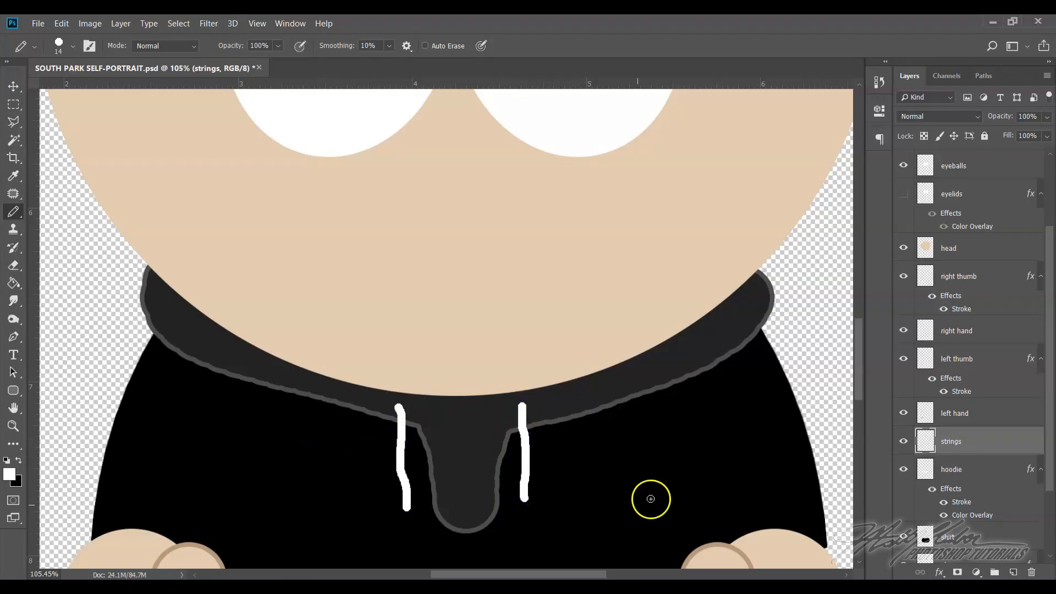
# Reduce the Pencil size to 7 px and paint thin frayed tips on the lower ends of both white strings
pyautogui.click(55, 44)
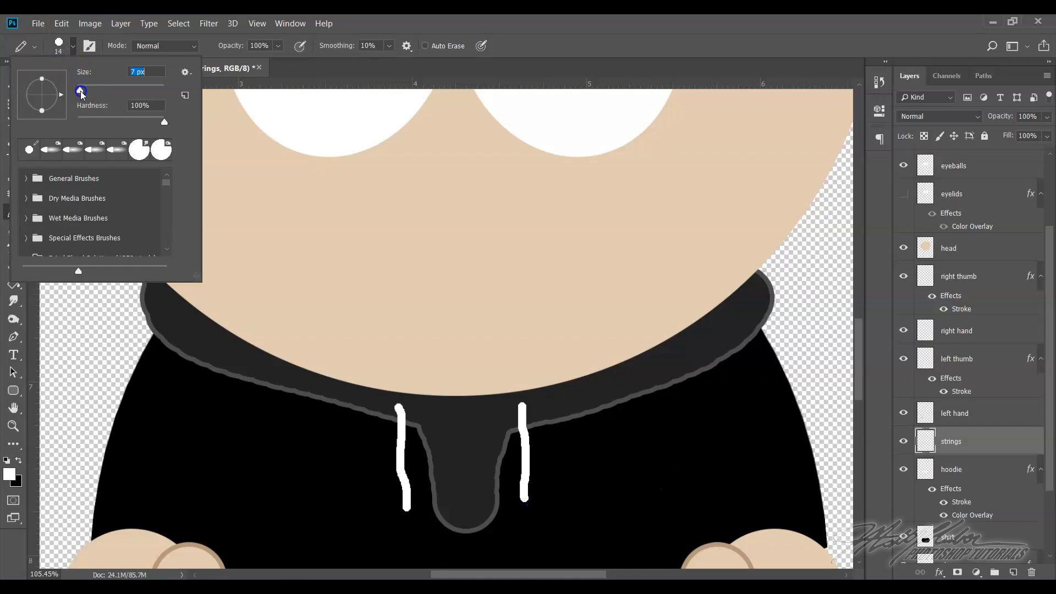
pyautogui.moveTo(81, 91); pyautogui.dragTo(81, 91)
pyautogui.click(407, 513)
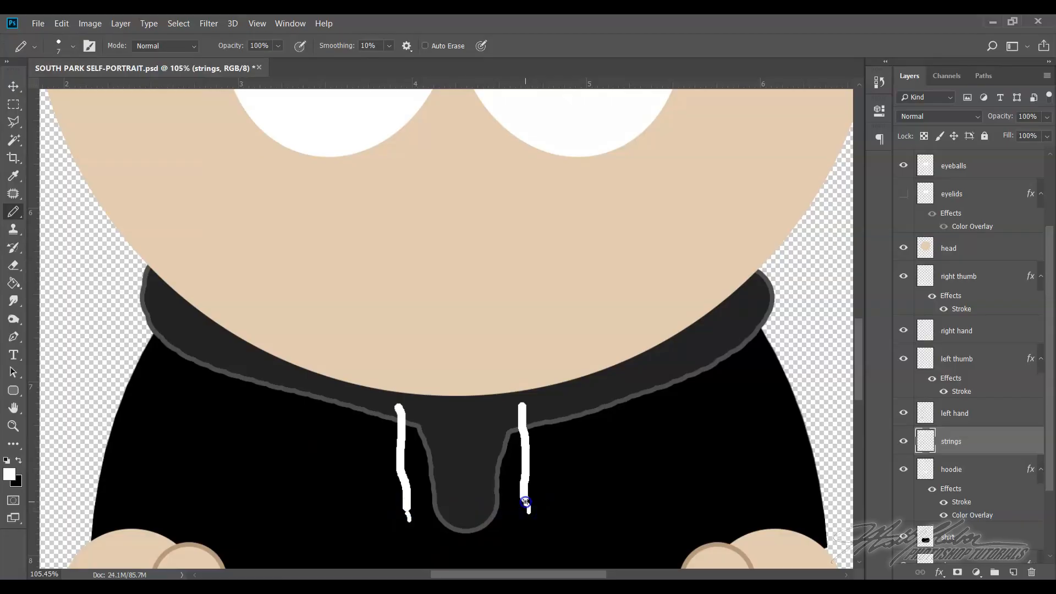
# Paint black eyelets around the upper ends of both drawstrings on the strings layer with the Pencil
pyautogui.scroll(2, 590, 373)
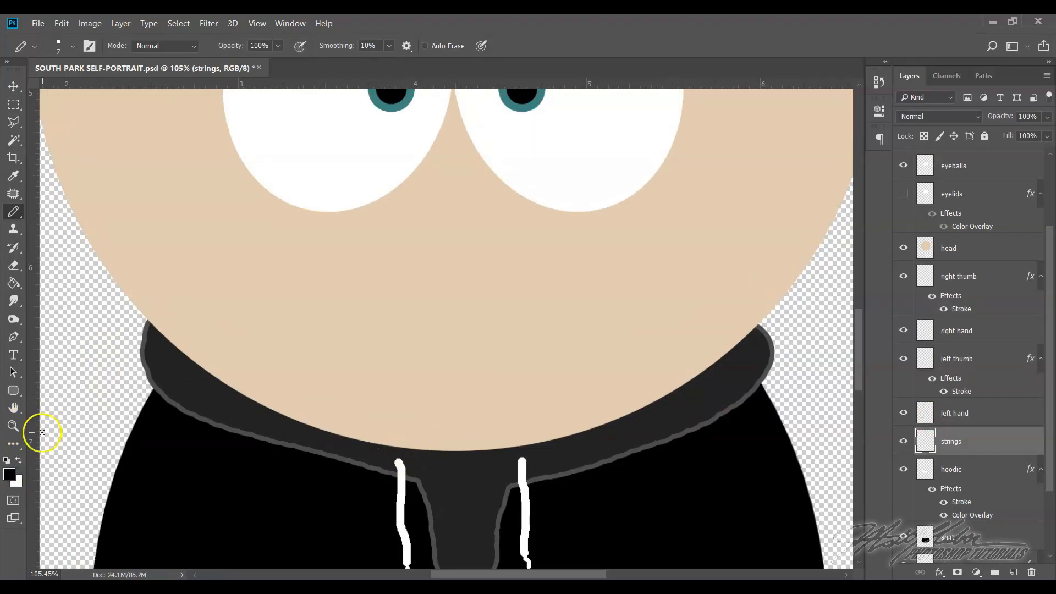
pyautogui.click(13, 426)
pyautogui.moveTo(390, 472); pyautogui.dragTo(504, 503)
pyautogui.scroll(-5, 502, 495)
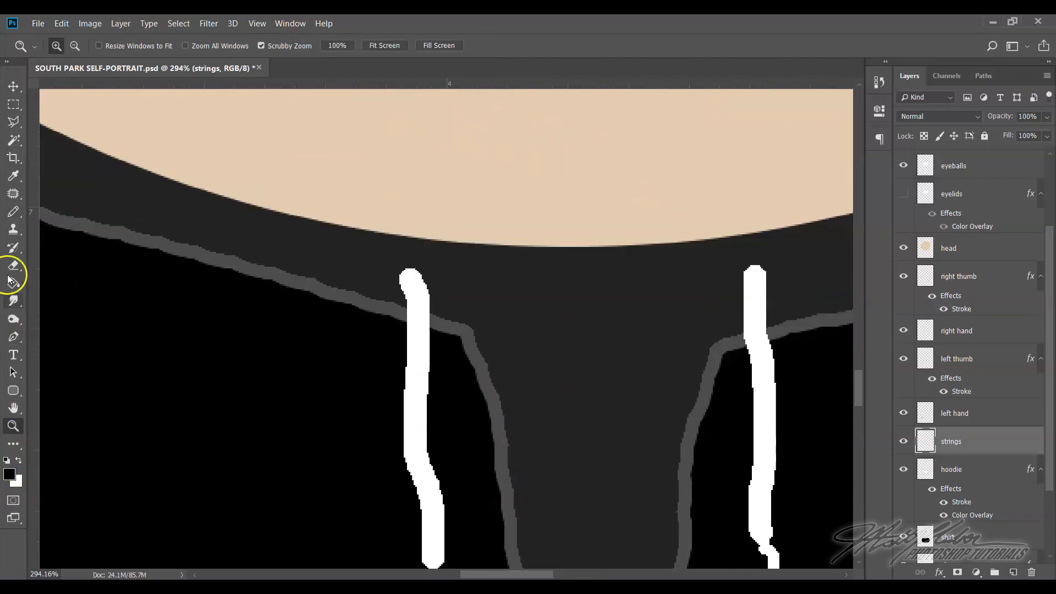
pyautogui.click(13, 211)
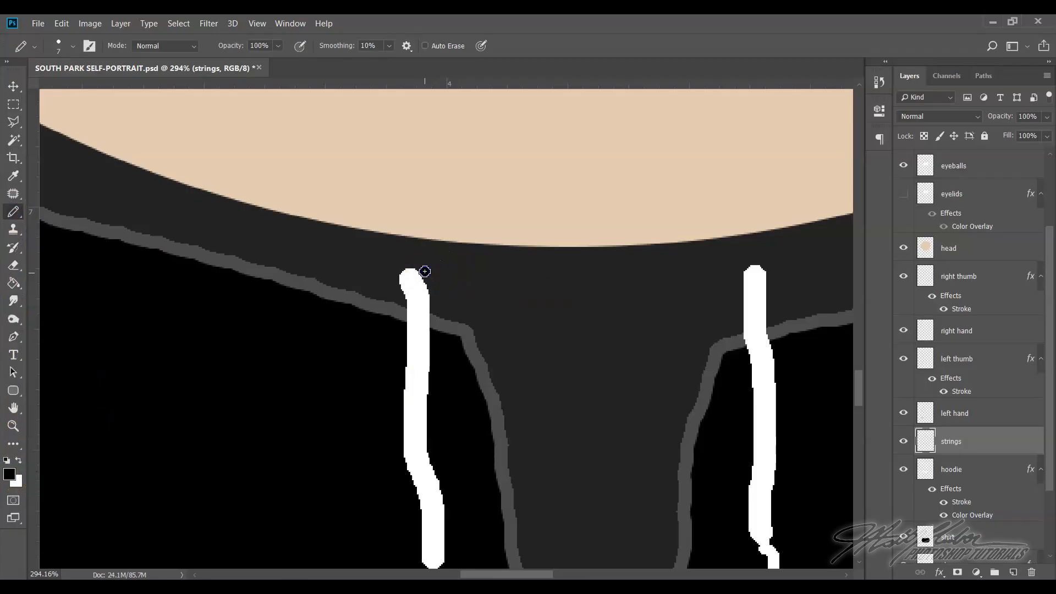
pyautogui.moveTo(751, 285); pyautogui.dragTo(768, 278)
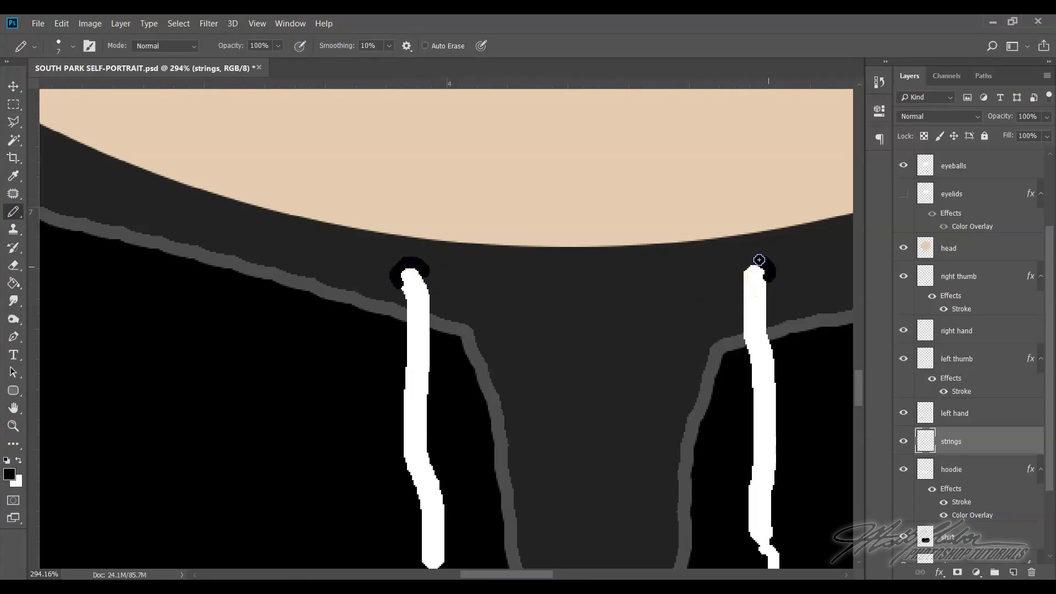
# Hide the strings and hoodie layers and show them again to compare the character with and without them
pyautogui.click(258, 24)
pyautogui.click(278, 143)
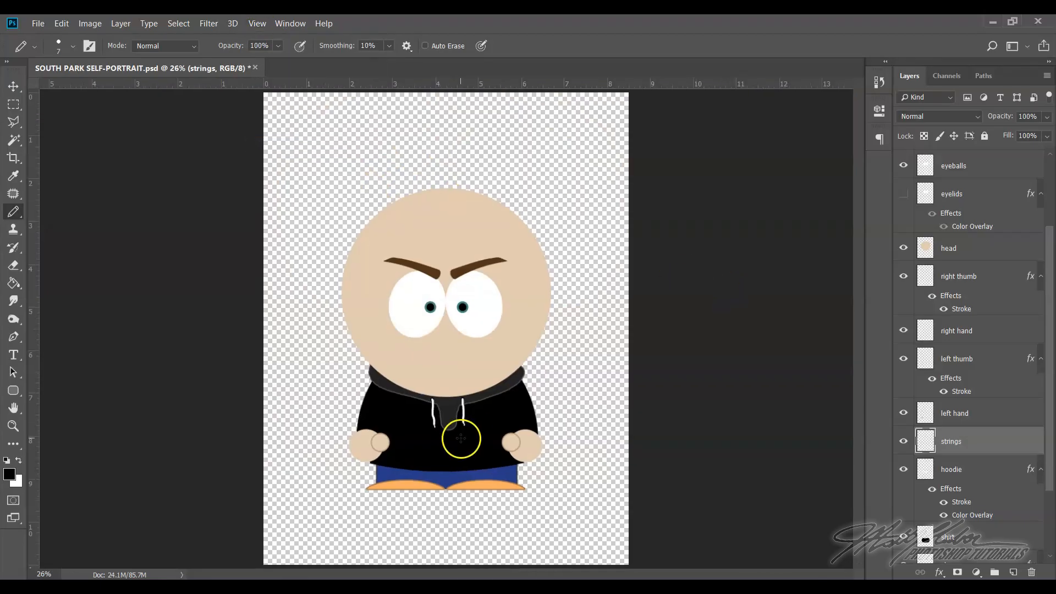
pyautogui.click(905, 442)
pyautogui.click(904, 470)
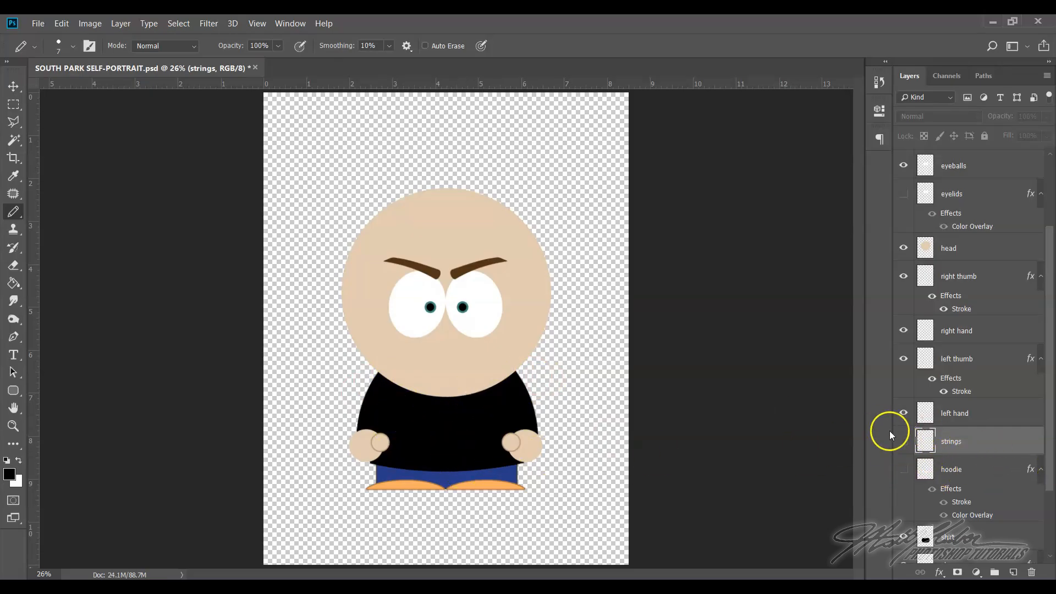
pyautogui.click(904, 441)
pyautogui.click(903, 469)
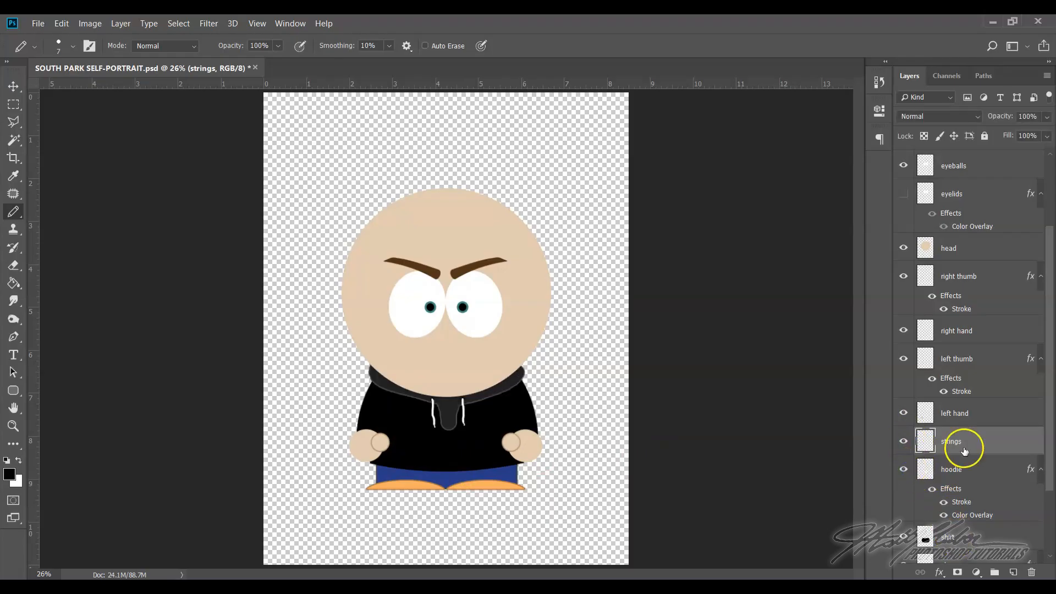
pyautogui.click(124, 23)
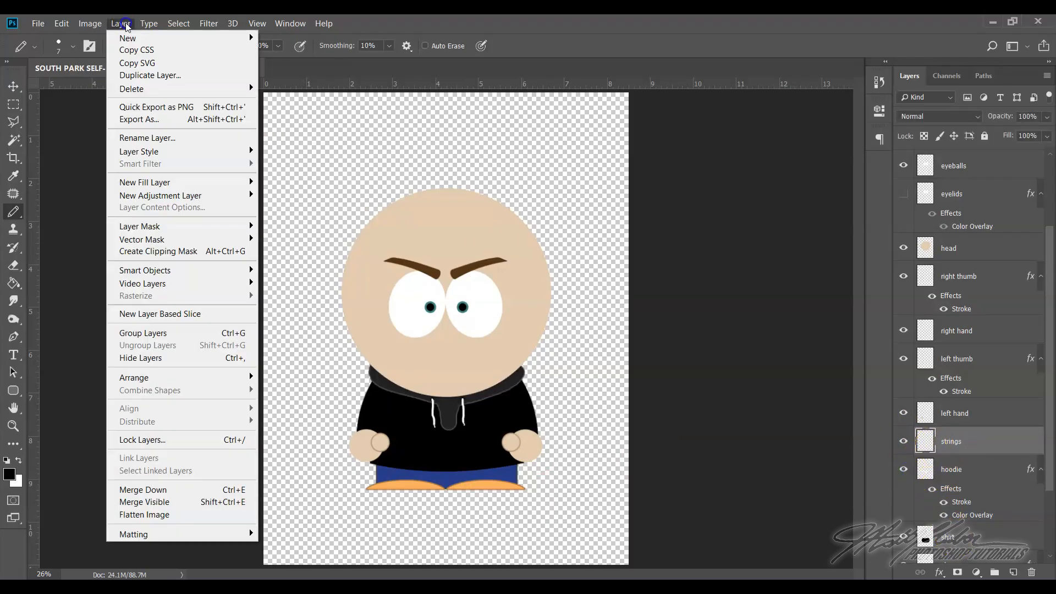
pyautogui.moveTo(130, 38)
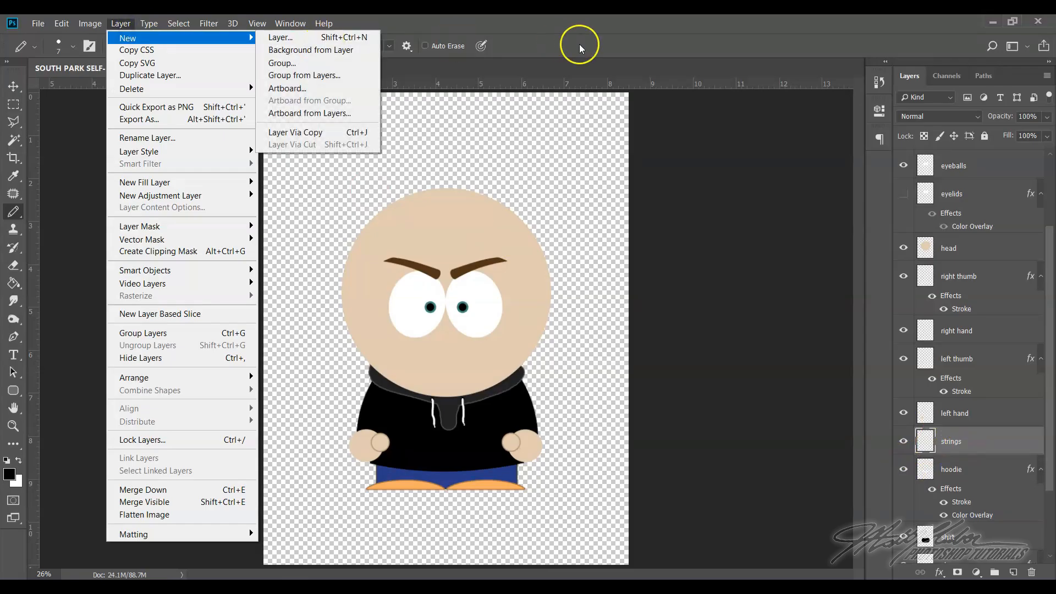
pyautogui.click(982, 442)
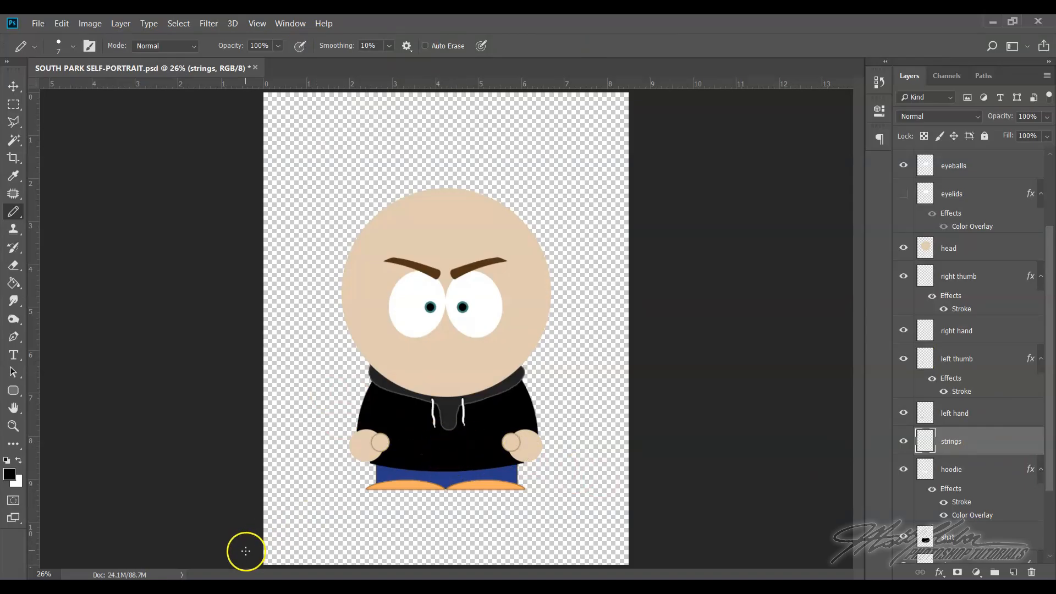
# Switch to Chrome, open a new tab, and search Google Images for "adidas logo"
pyautogui.click(45, 590)
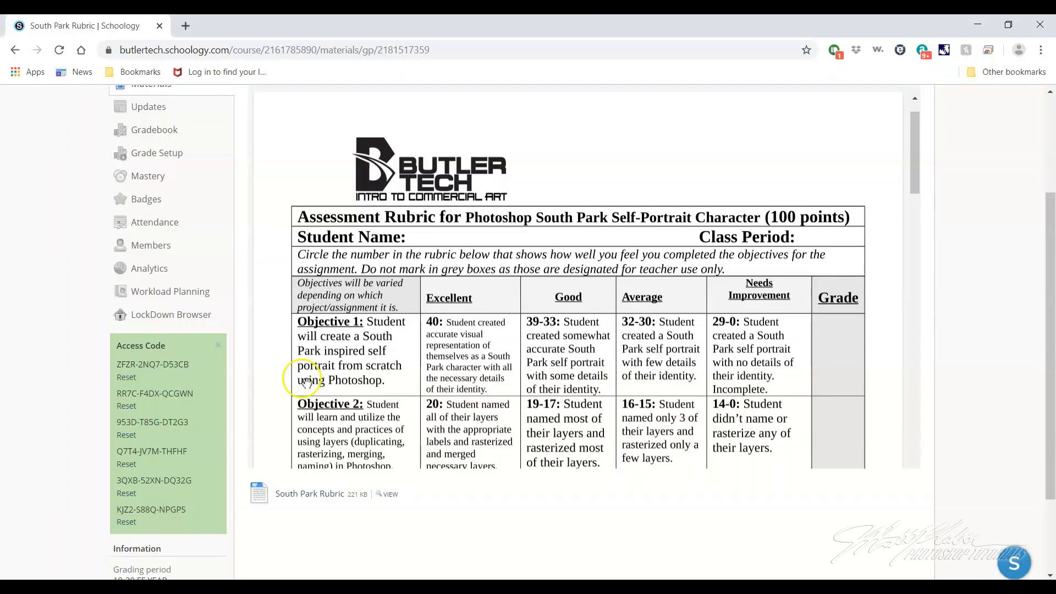
pyautogui.click(186, 28)
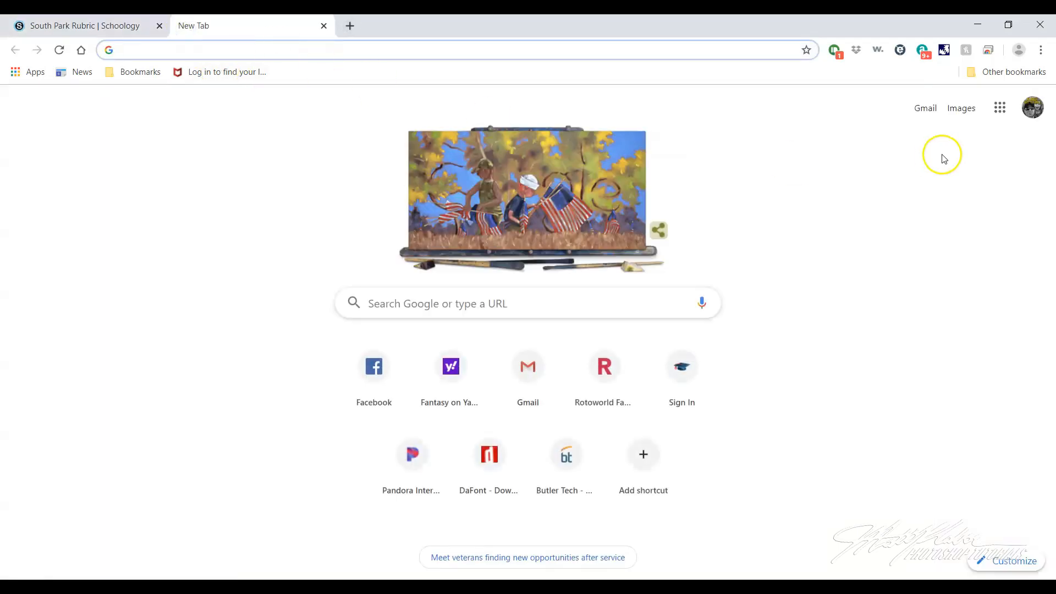
pyautogui.click(961, 108)
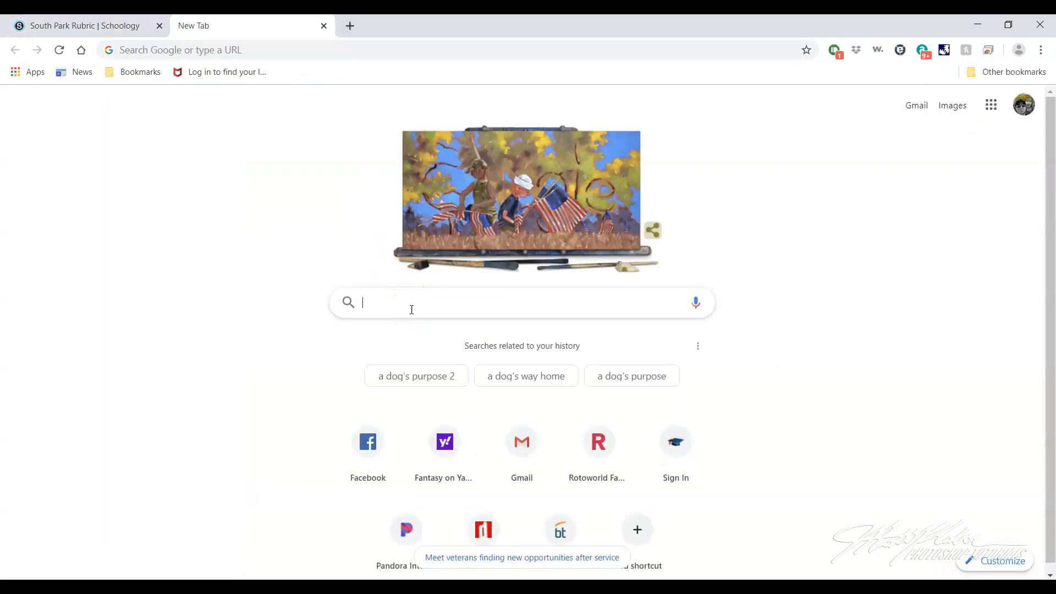
pyautogui.write('adia')
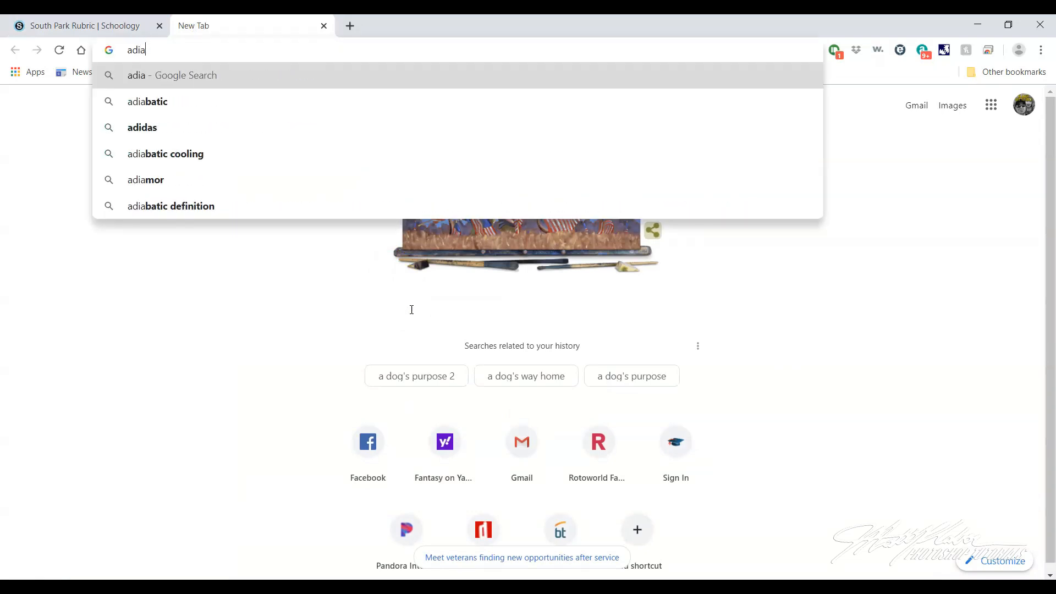
pyautogui.press('BackSpace')
pyautogui.write('das')
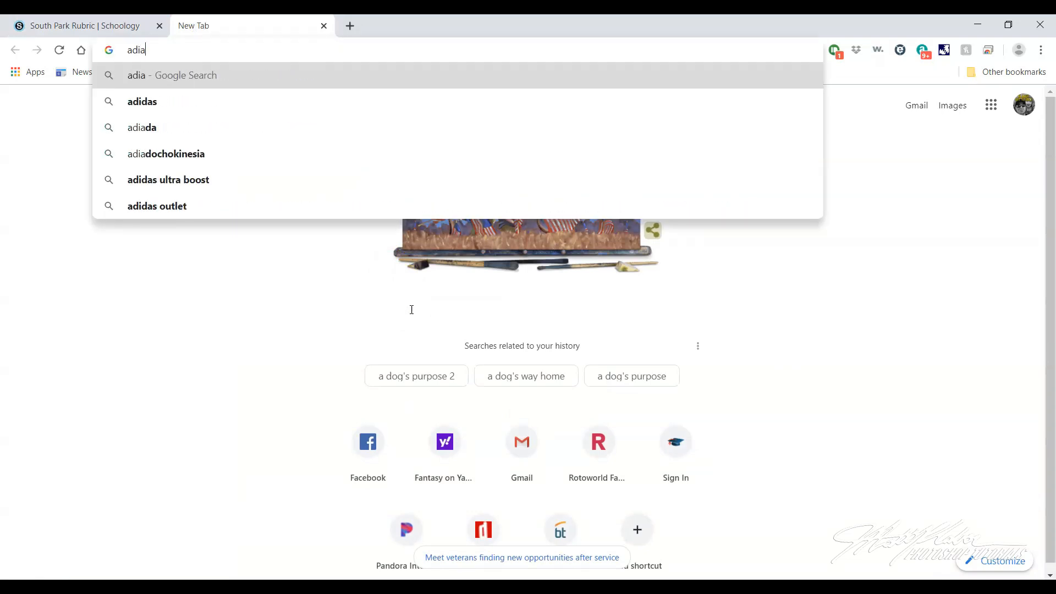
pyautogui.write(' logo')
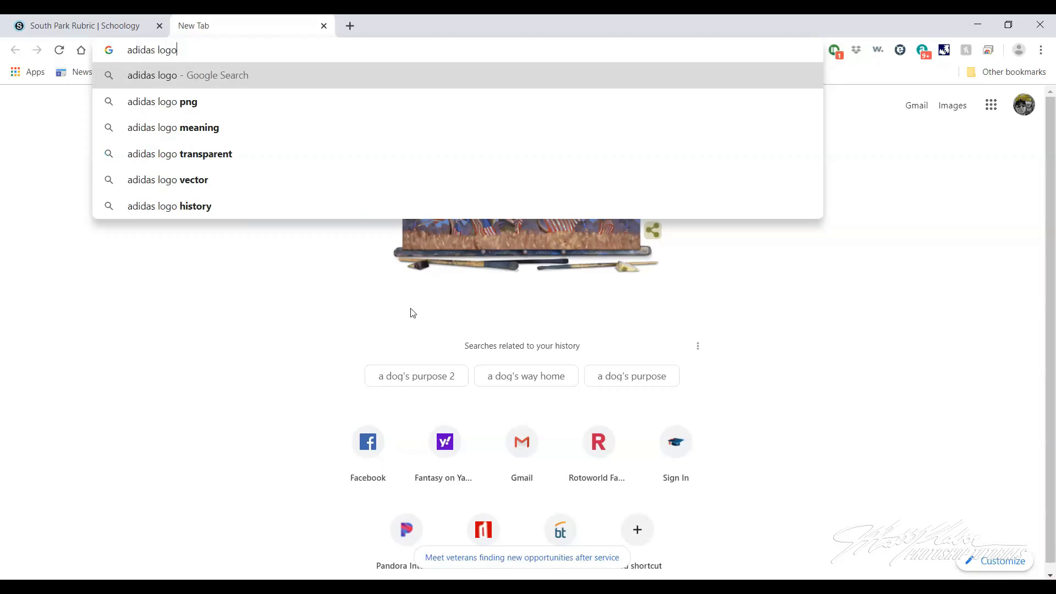
pyautogui.press('Return')
pyautogui.click(356, 253)
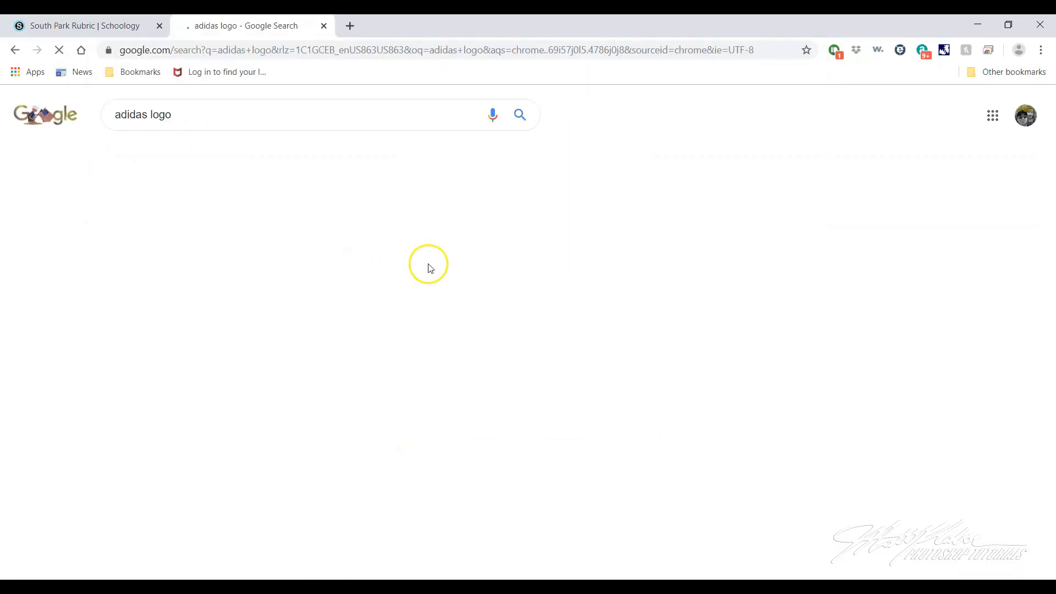
pyautogui.click(195, 157)
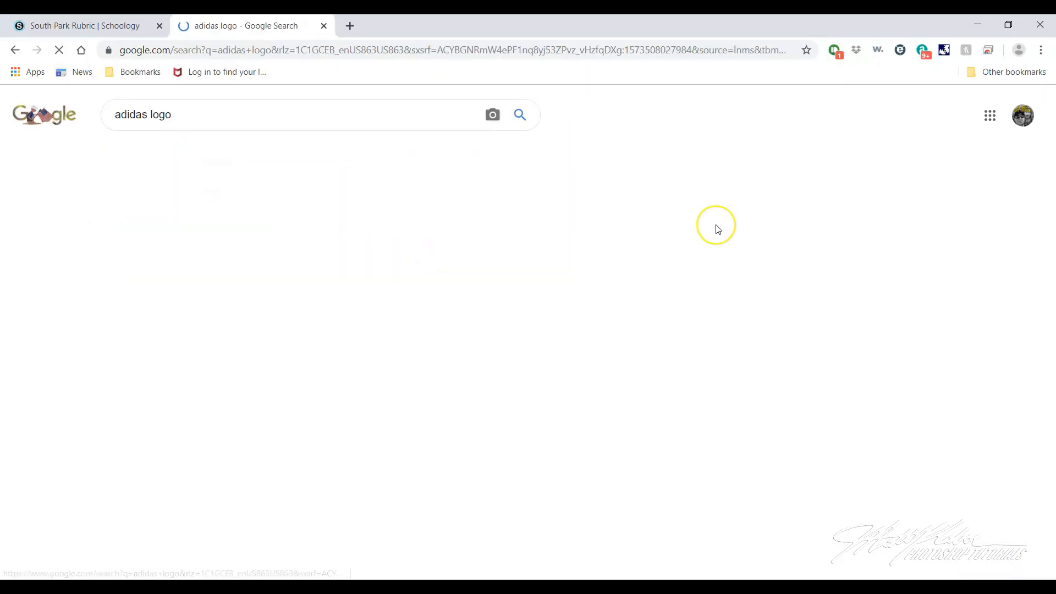
# Preview the Adidas trefoil and Wikipedia three-stripe logos, and save the Wikipedia image to Downloads as 1200px-Adidas_Logo.svg in WEBP format
pyautogui.click(856, 320)
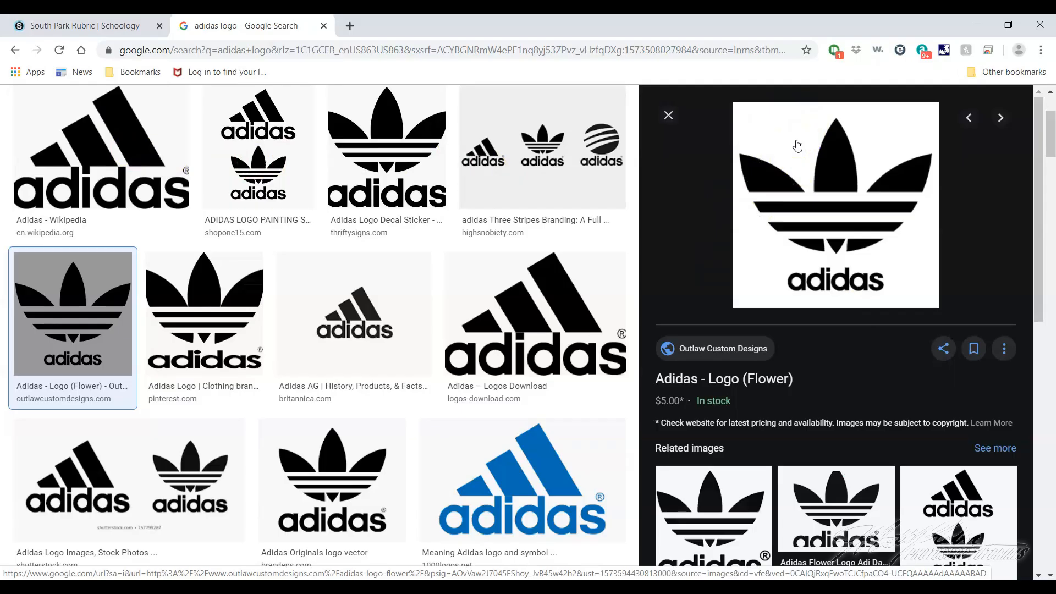
pyautogui.click(153, 174)
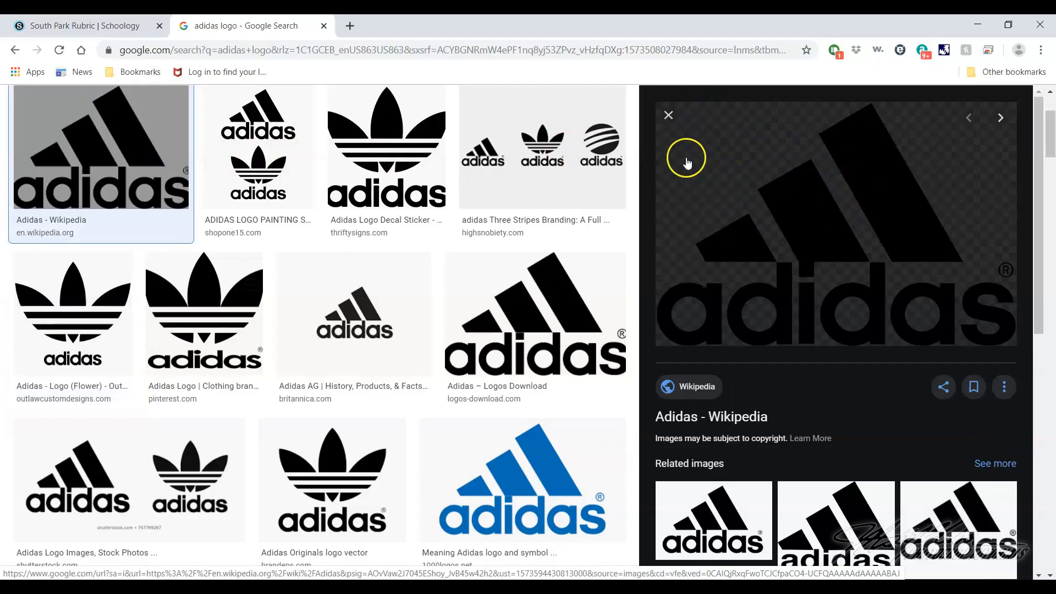
pyautogui.rightClick(727, 154)
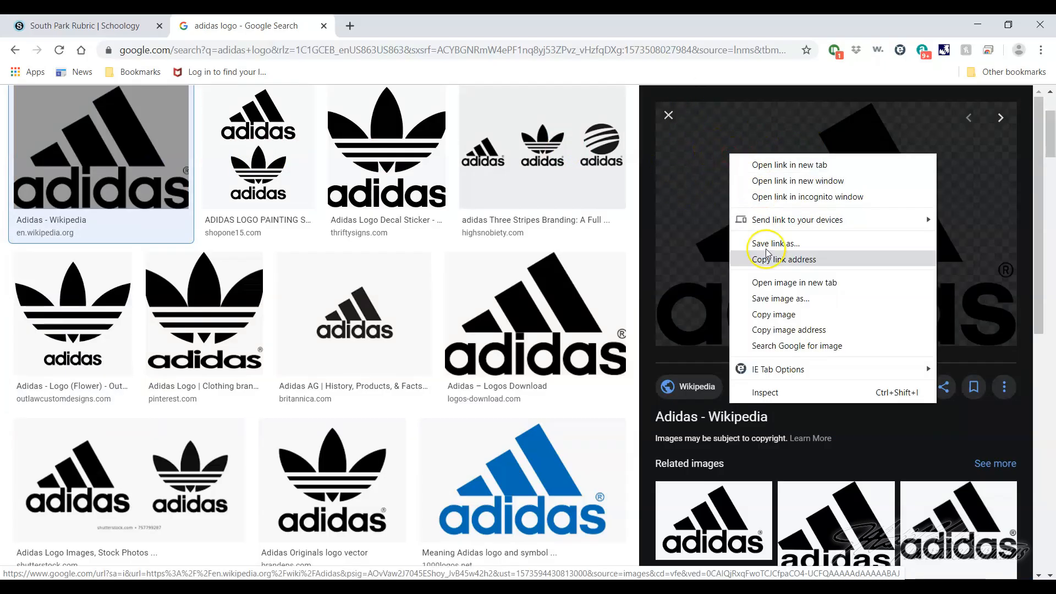
pyautogui.click(773, 299)
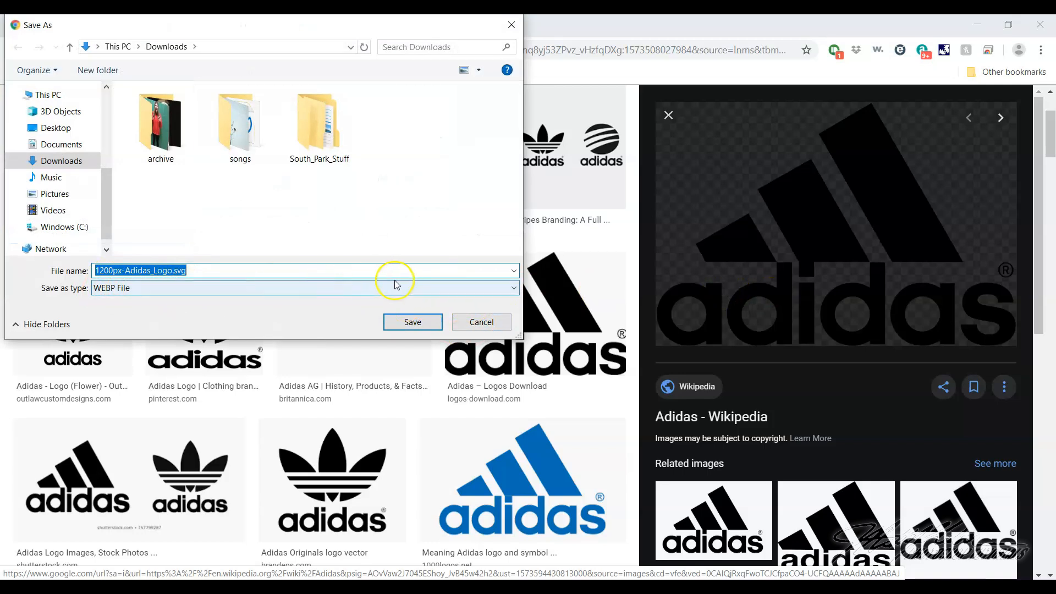
pyautogui.click(414, 326)
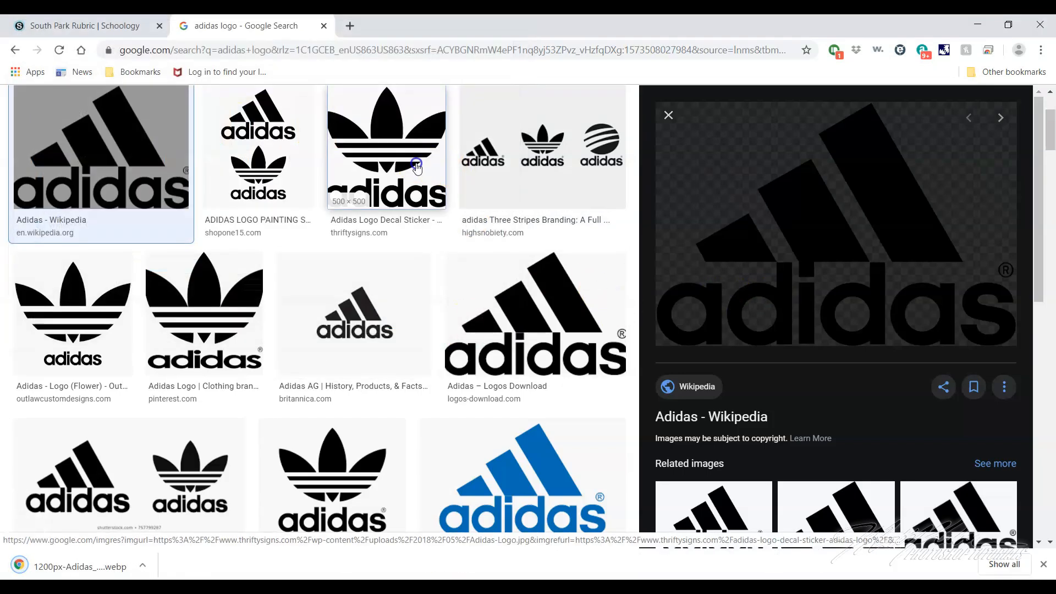
# Preview the Thriftysigns trefoil decal logo and inspect its enlarged image and source details
pyautogui.click(416, 166)
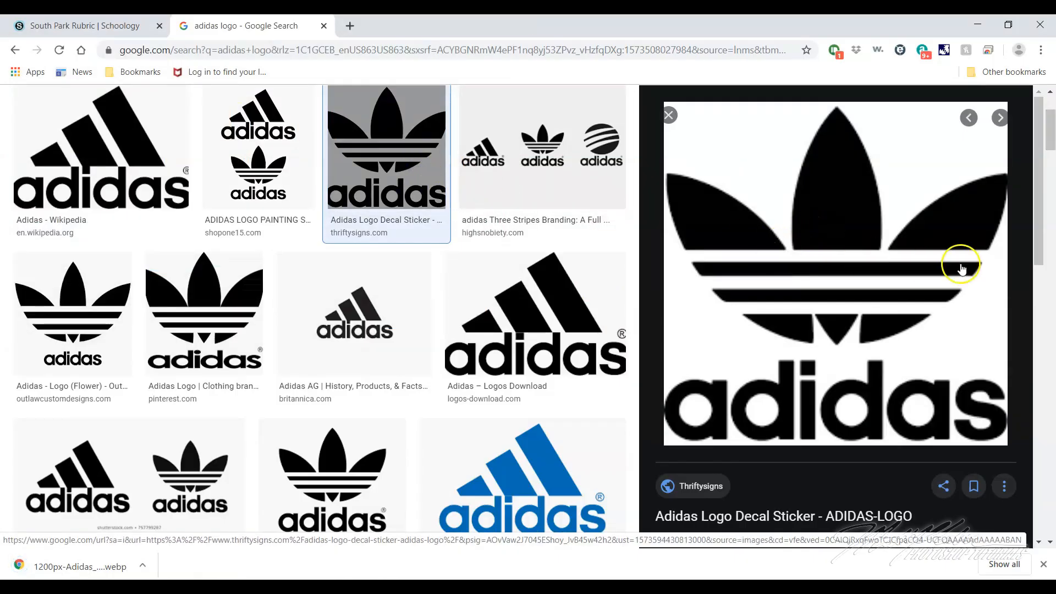
pyautogui.scroll(3, 816, 266)
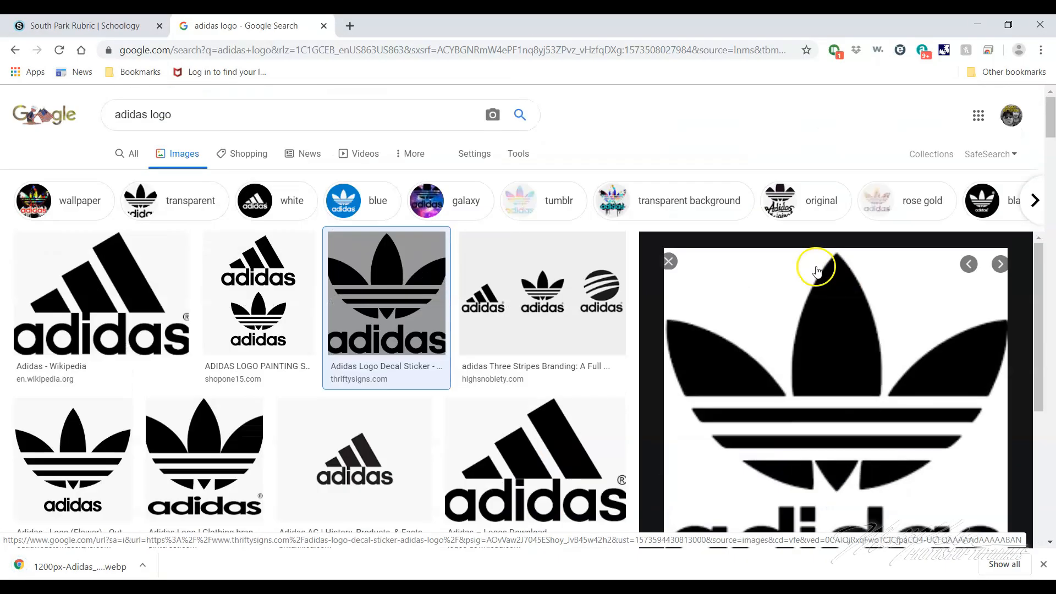
pyautogui.scroll(-5, 910, 323)
pyautogui.scroll(4, 836, 308)
pyautogui.scroll(-3, 834, 319)
pyautogui.rightClick(820, 279)
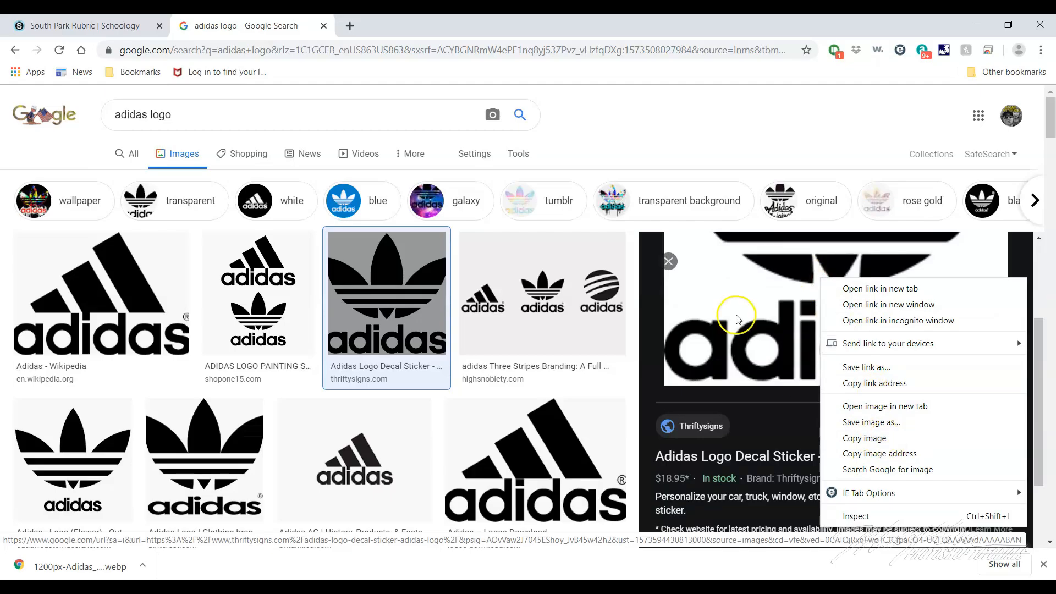
pyautogui.click(662, 207)
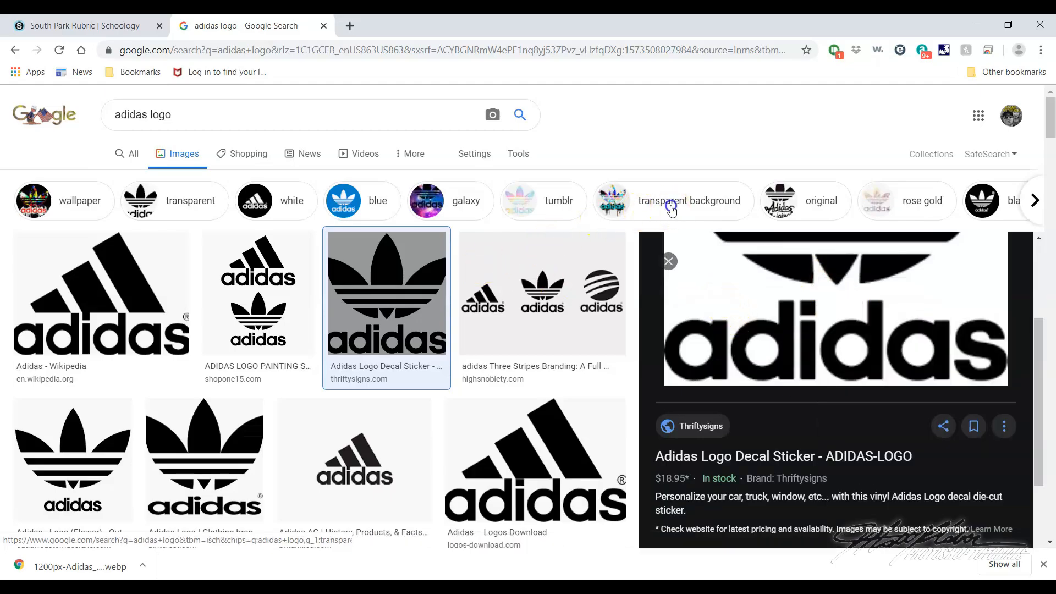
# Filter the image results by transparent background and preview the StickPNG trefoil and Clipart Library three-stripe logos
pyautogui.click(668, 208)
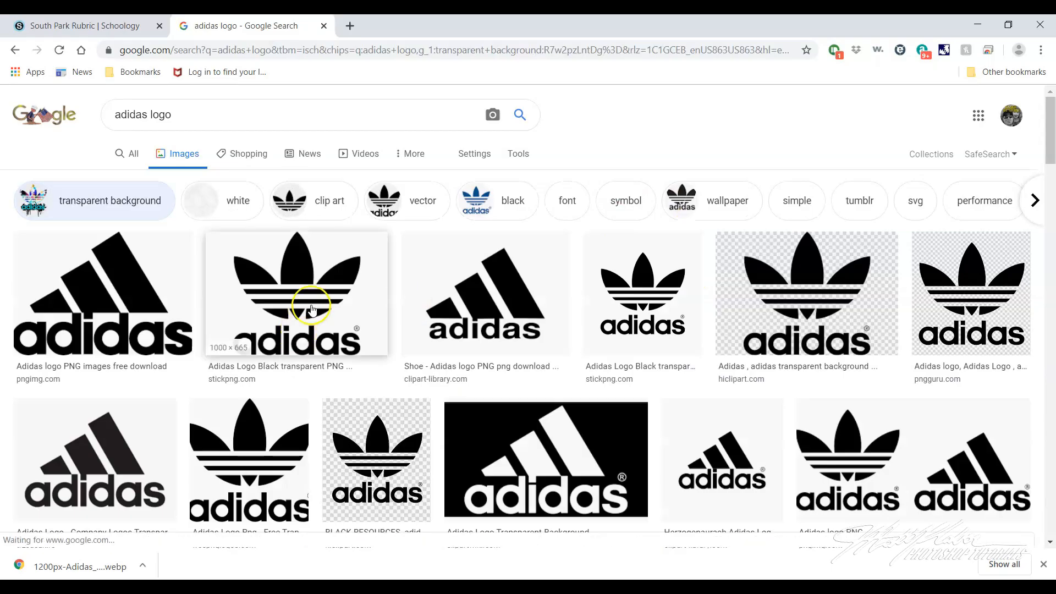
pyautogui.click(306, 302)
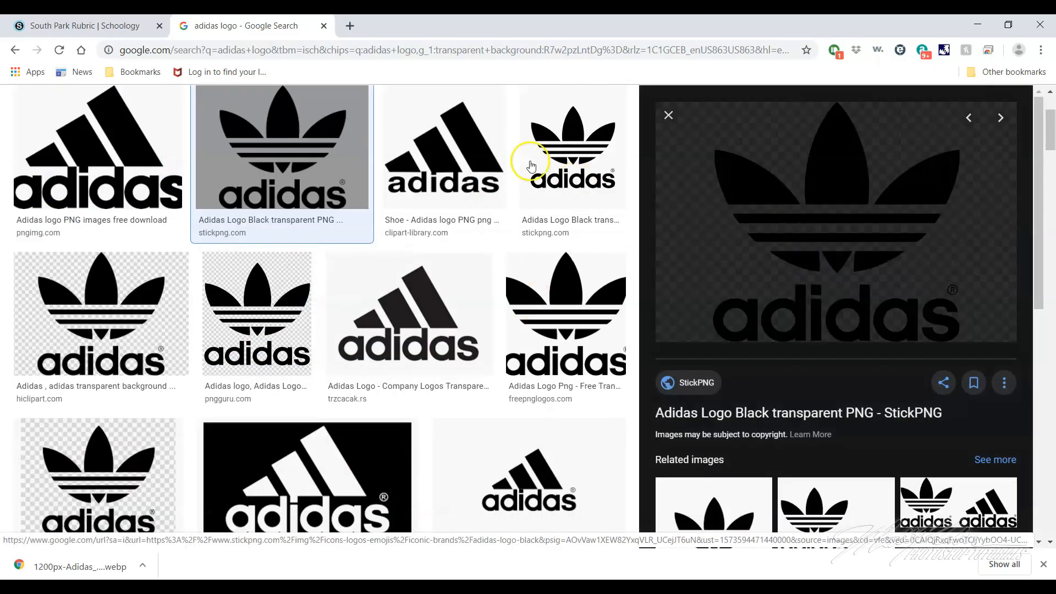
pyautogui.click(471, 158)
pyautogui.scroll(3, 338, 177)
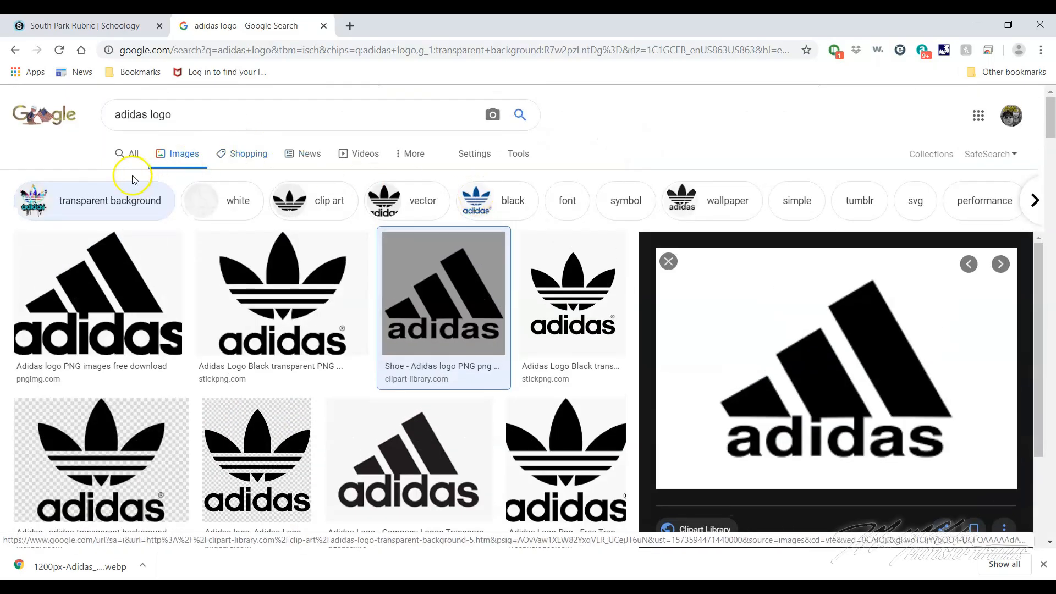
# Return to the unfiltered adidas logo image results and copy the trefoil image from Outlaw Custom Designs
pyautogui.click(131, 153)
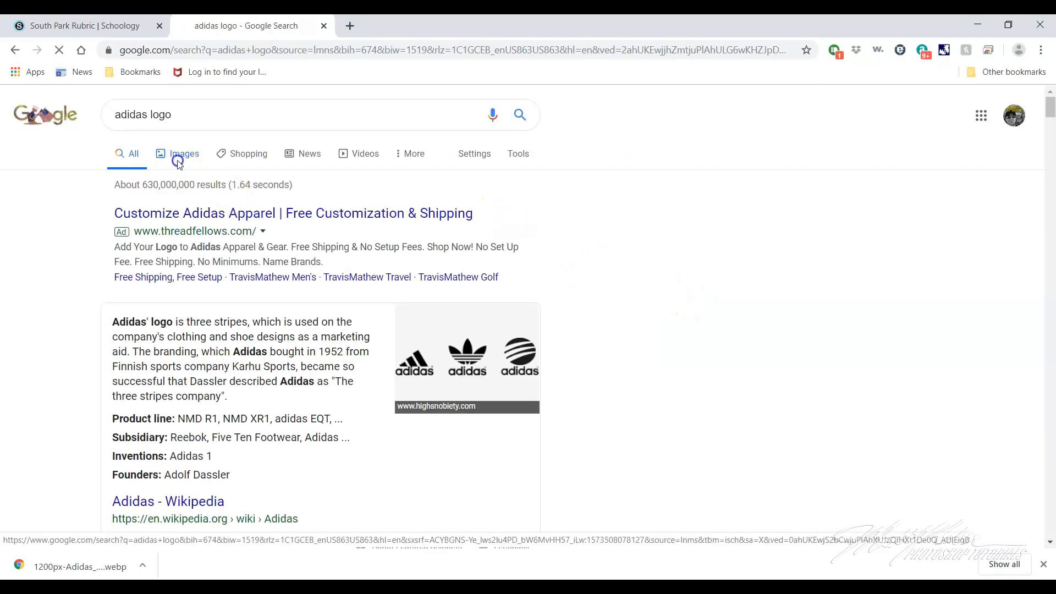
pyautogui.click(177, 160)
pyautogui.click(854, 293)
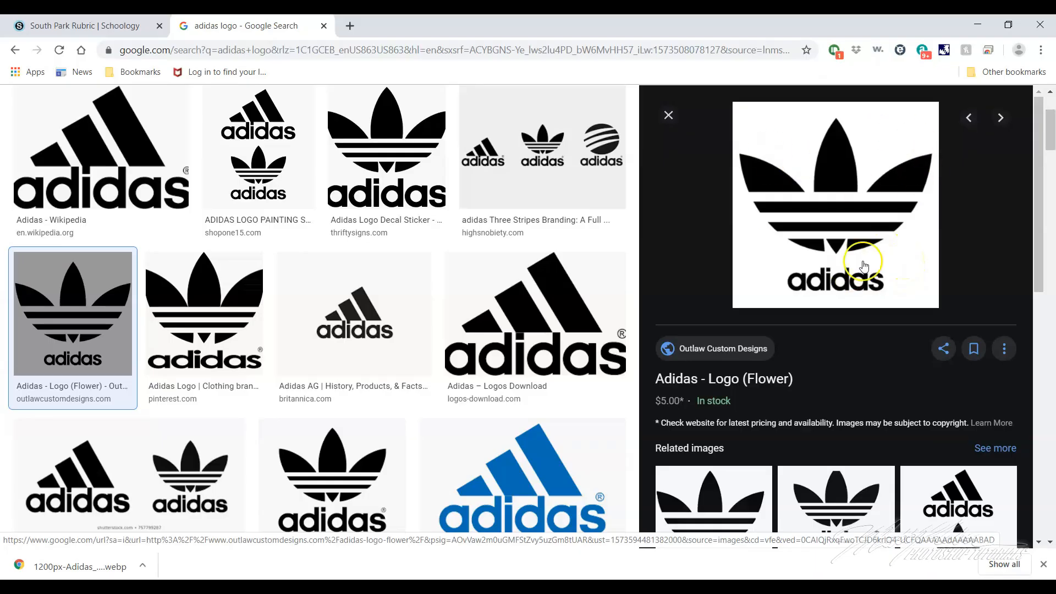
pyautogui.rightClick(838, 179)
pyautogui.click(911, 337)
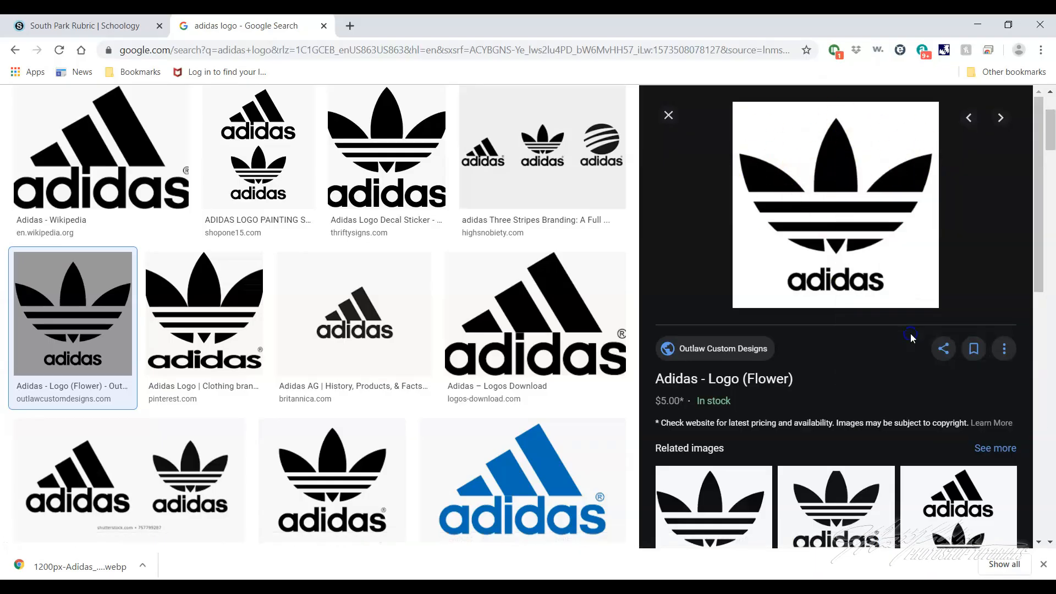
# Switch to Photoshop, zoom in on the character's shirt, and paste the copied Adidas logo above the strings layer
pyautogui.hotkey('alt', 'Tab')
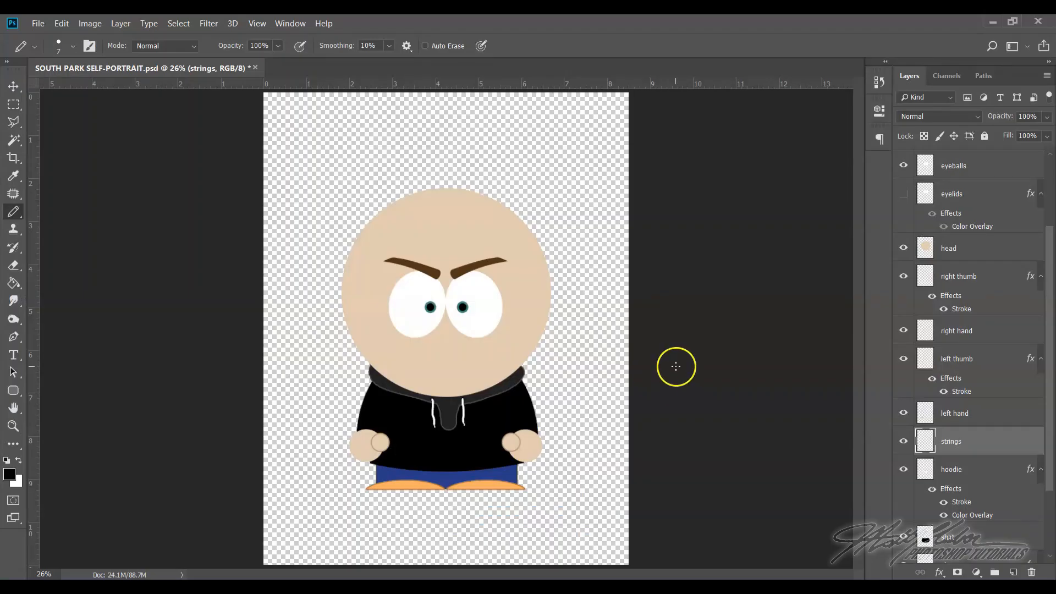
pyautogui.click(13, 426)
pyautogui.click(454, 431)
pyautogui.moveTo(454, 431); pyautogui.dragTo(609, 364)
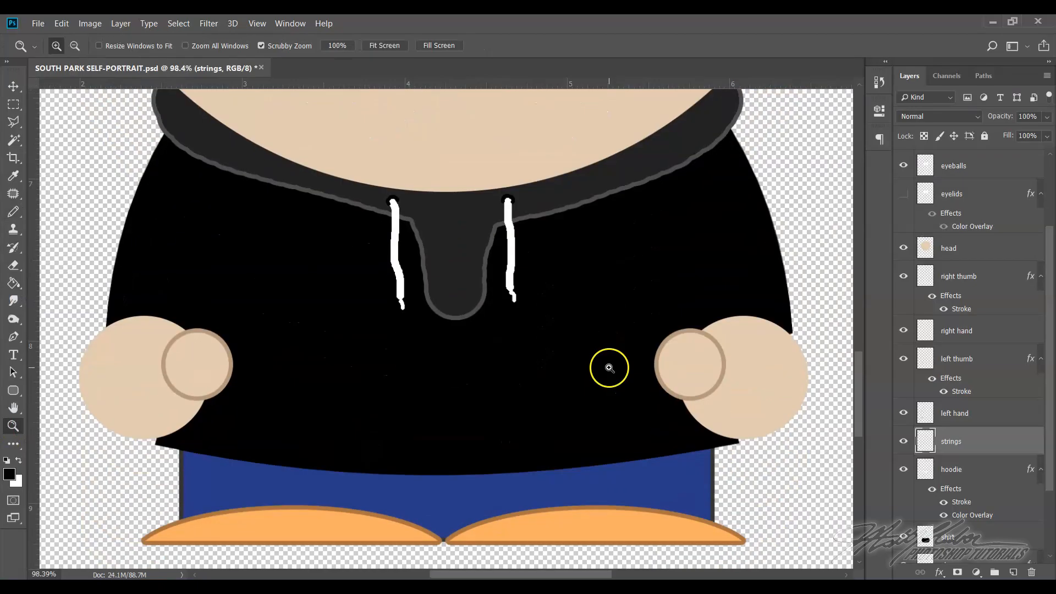
pyautogui.click(61, 24)
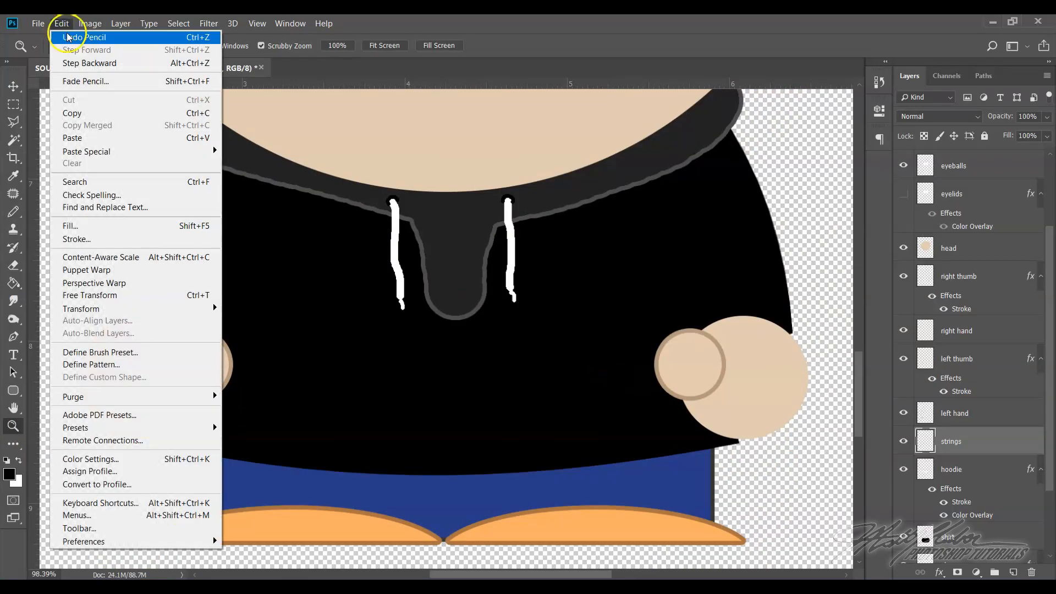
pyautogui.click(98, 139)
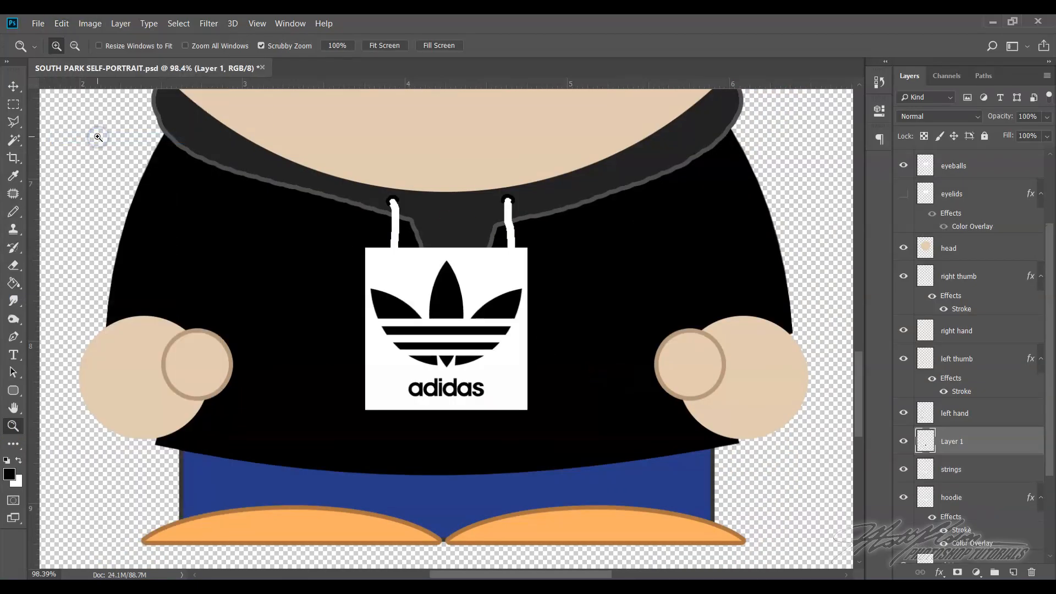
# Reorder the pasted logo layer so it sits directly above the shirt layer and beneath the hoodie and strings layers
pyautogui.scroll(-3, 997, 443)
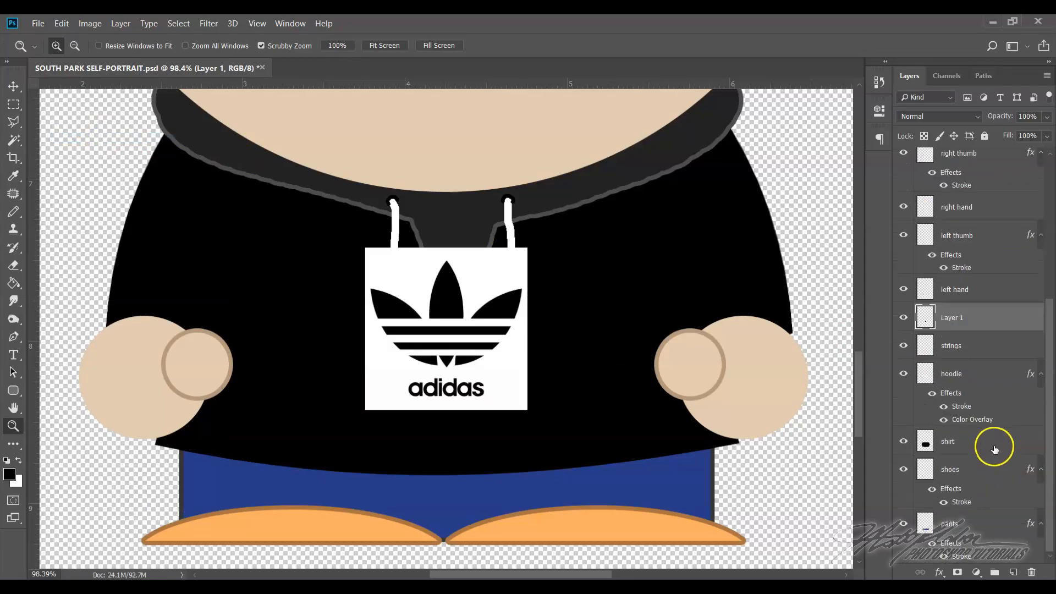
pyautogui.moveTo(982, 319); pyautogui.dragTo(985, 484)
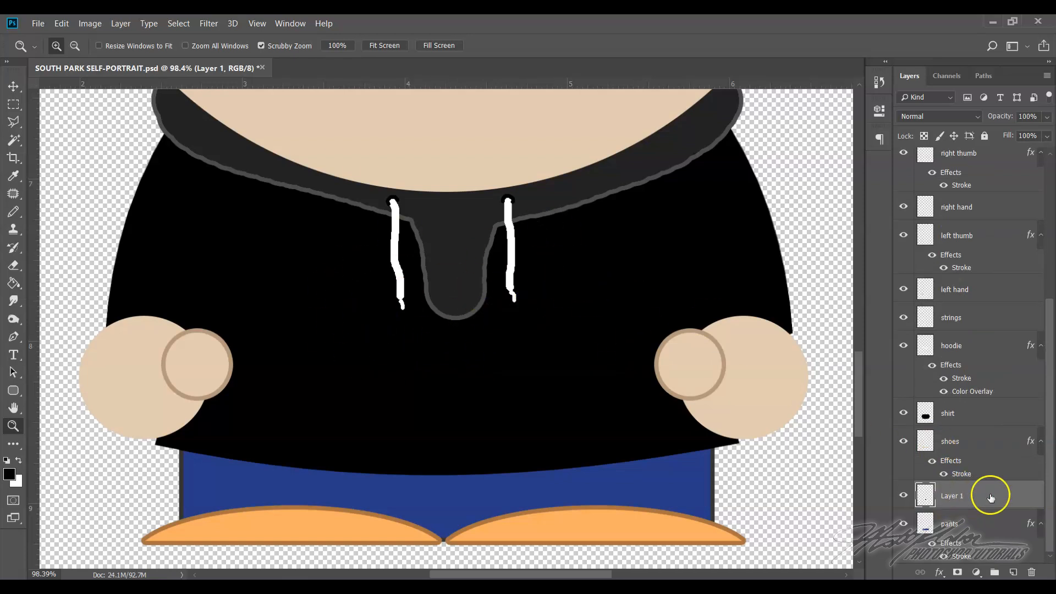
pyautogui.moveTo(988, 495); pyautogui.dragTo(986, 404)
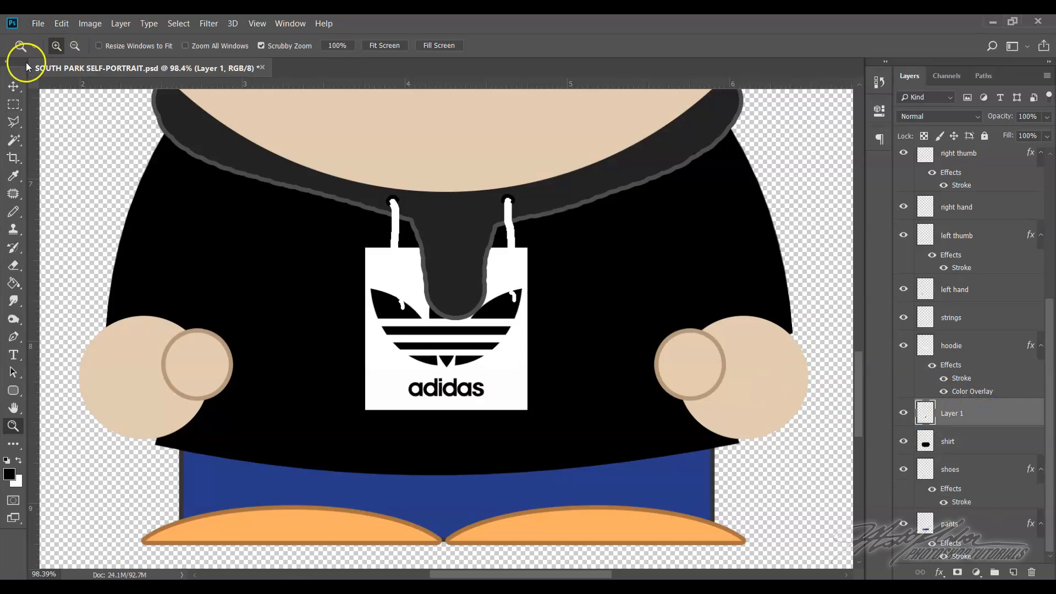
# Free-transform the logo lower on the shirt and warp its bottom edge into a slight downward curve
pyautogui.click(66, 25)
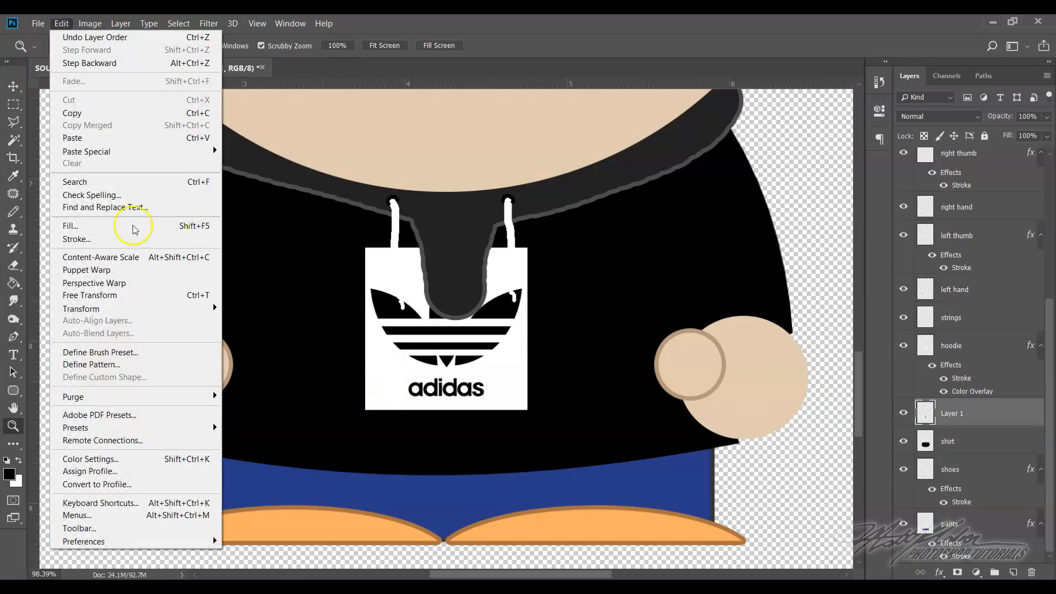
pyautogui.click(134, 294)
pyautogui.moveTo(501, 384); pyautogui.dragTo(517, 412)
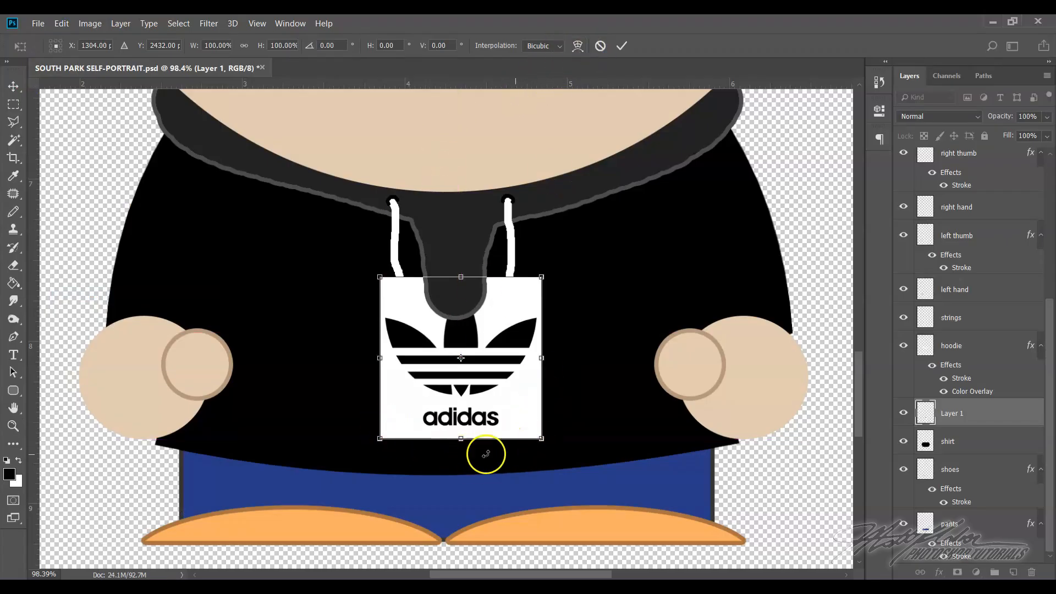
pyautogui.click(576, 46)
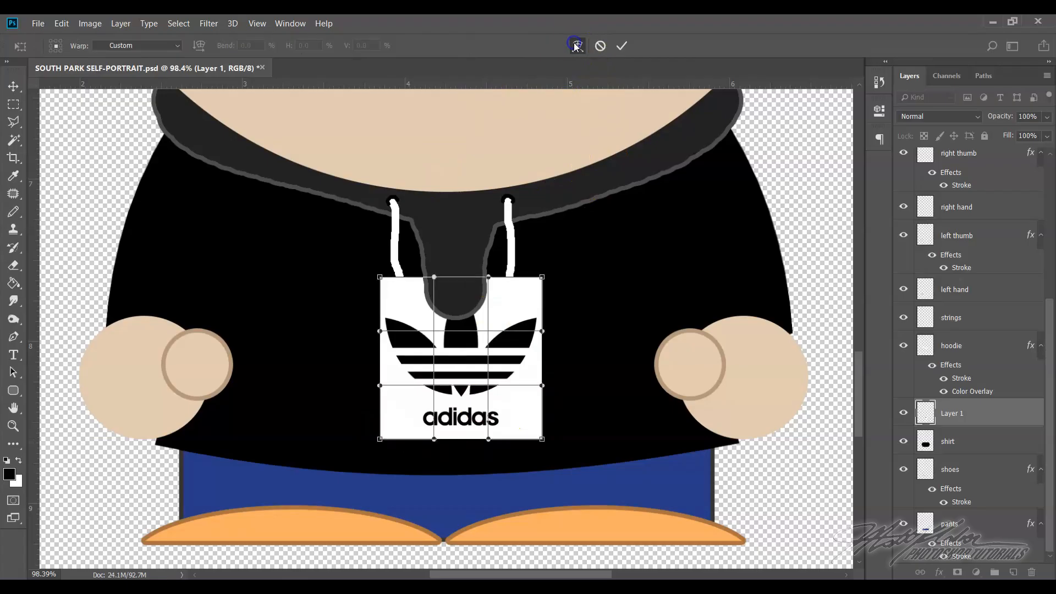
pyautogui.moveTo(435, 440); pyautogui.dragTo(491, 453)
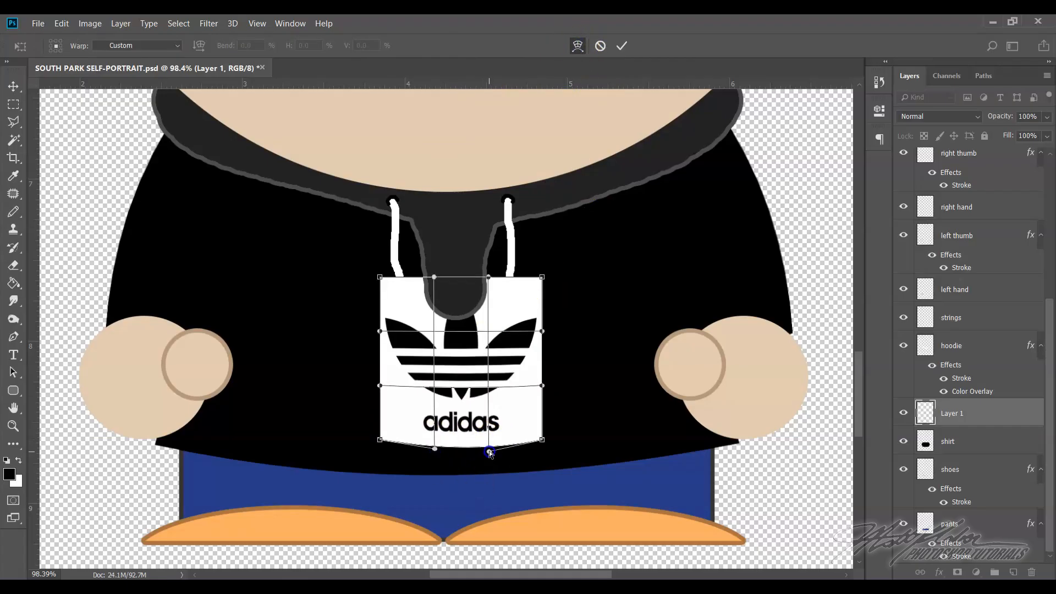
pyautogui.moveTo(499, 373)
pyautogui.mouseDown()
pyautogui.moveTo(488, 372)
pyautogui.moveTo(499, 372)
pyautogui.mouseUp()
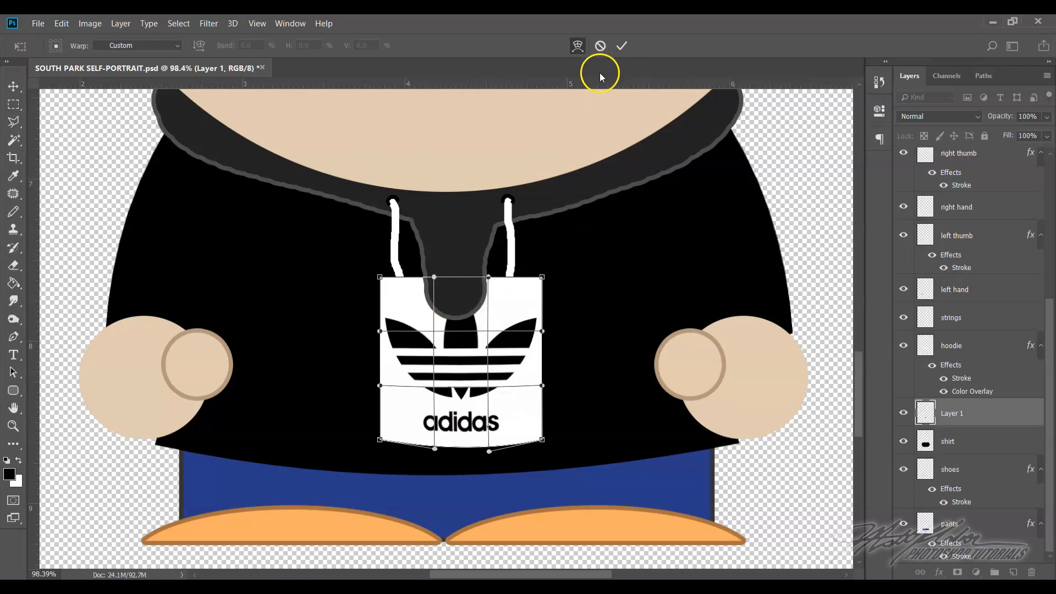
pyautogui.click(622, 45)
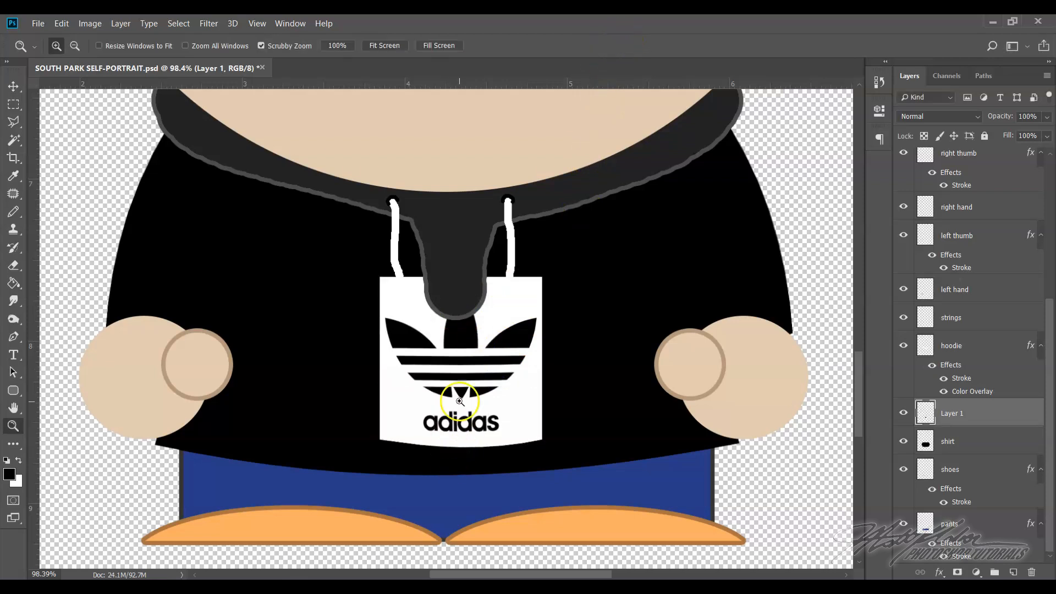
# Move the logo slightly further down on the shirt and rename its layer "logo on shirt"
pyautogui.click(12, 87)
pyautogui.moveTo(452, 349); pyautogui.dragTo(452, 357)
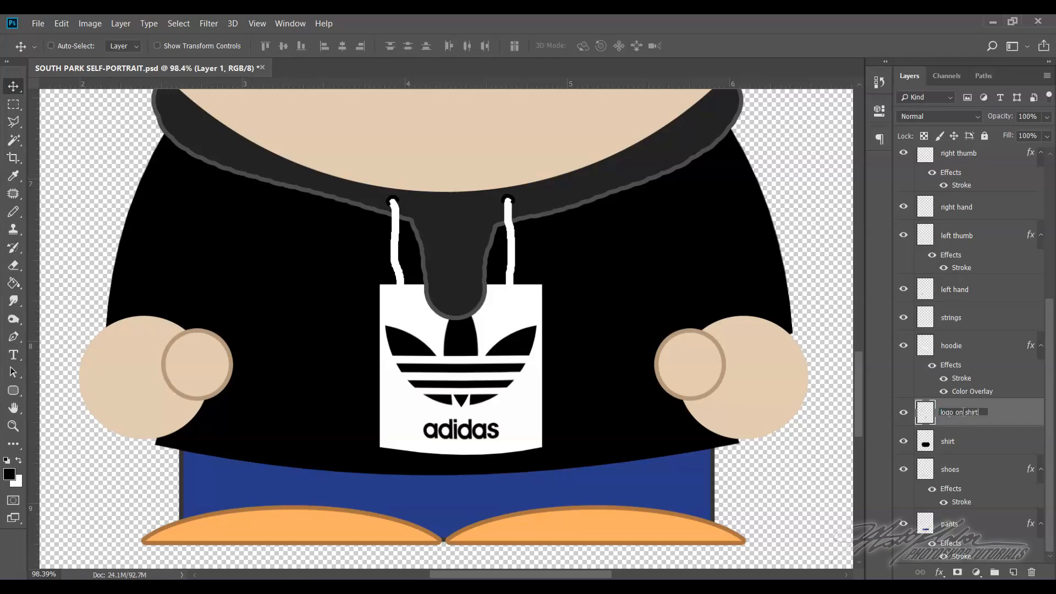
pyautogui.click(947, 415)
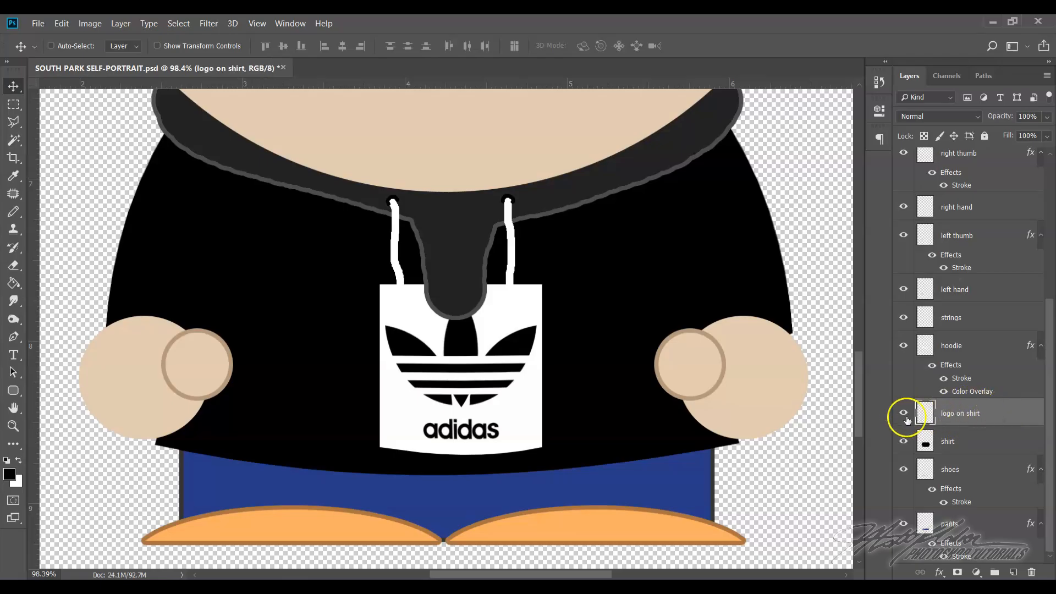
# Merge the two rounded-rectangle eyebrow layers into one layer and rename it "eyebrows"
pyautogui.scroll(5, 935, 286)
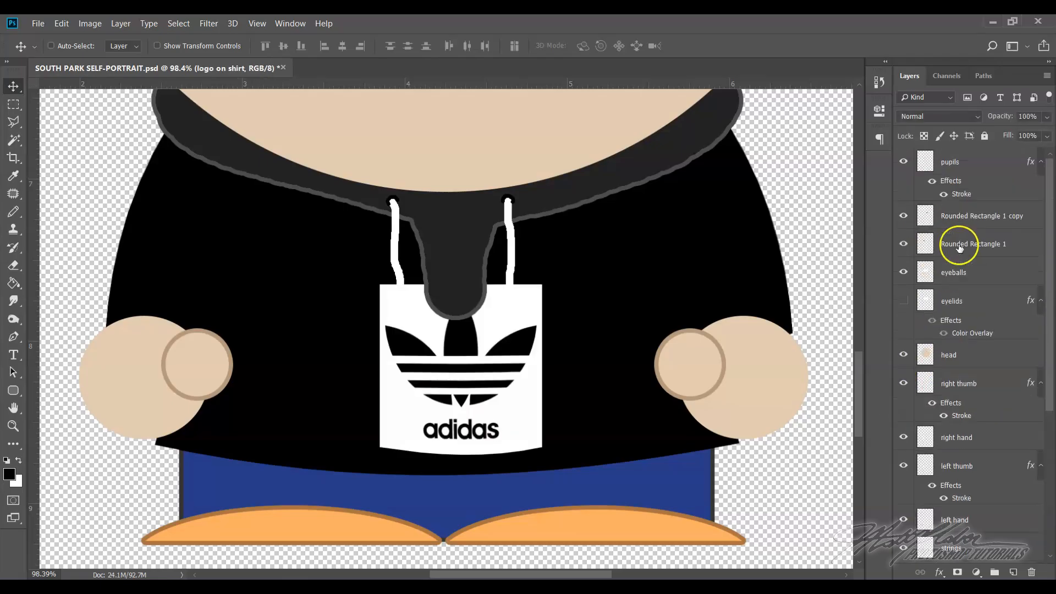
pyautogui.scroll(-5, 959, 229)
pyautogui.scroll(5, 985, 317)
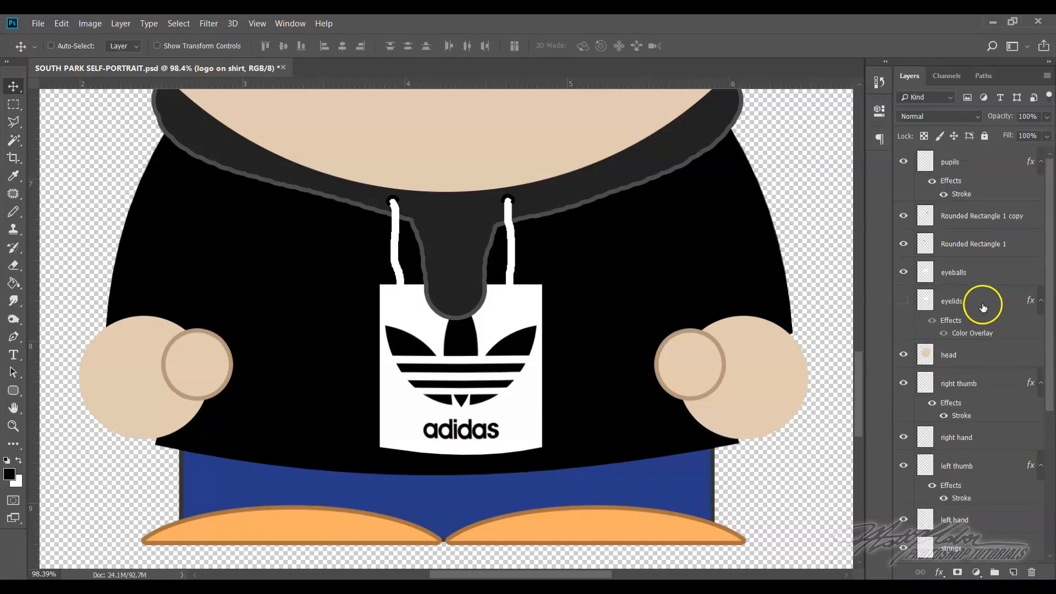
pyautogui.scroll(5, 619, 208)
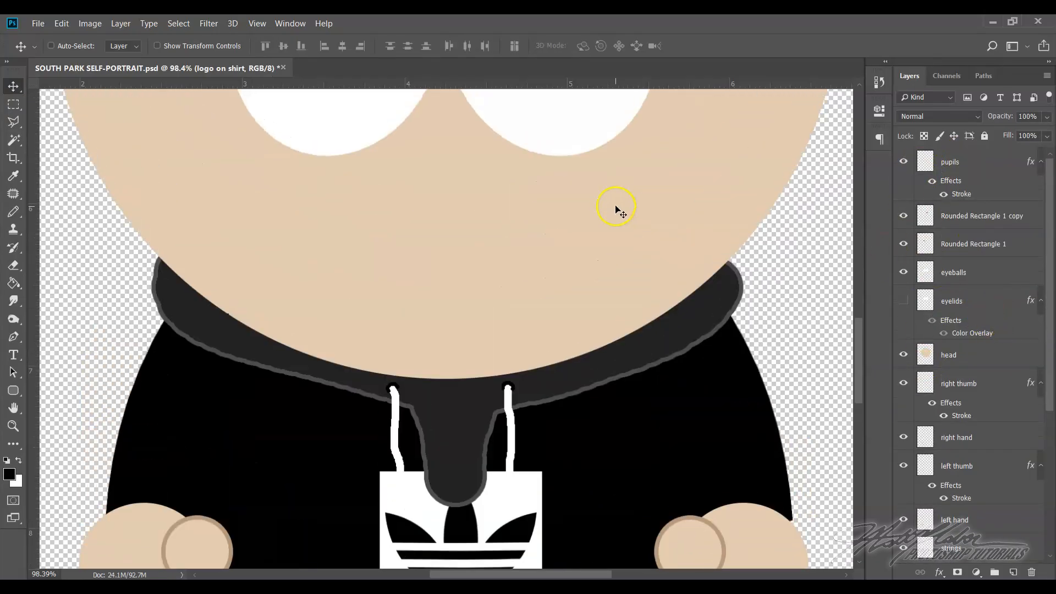
pyautogui.scroll(8, 616, 209)
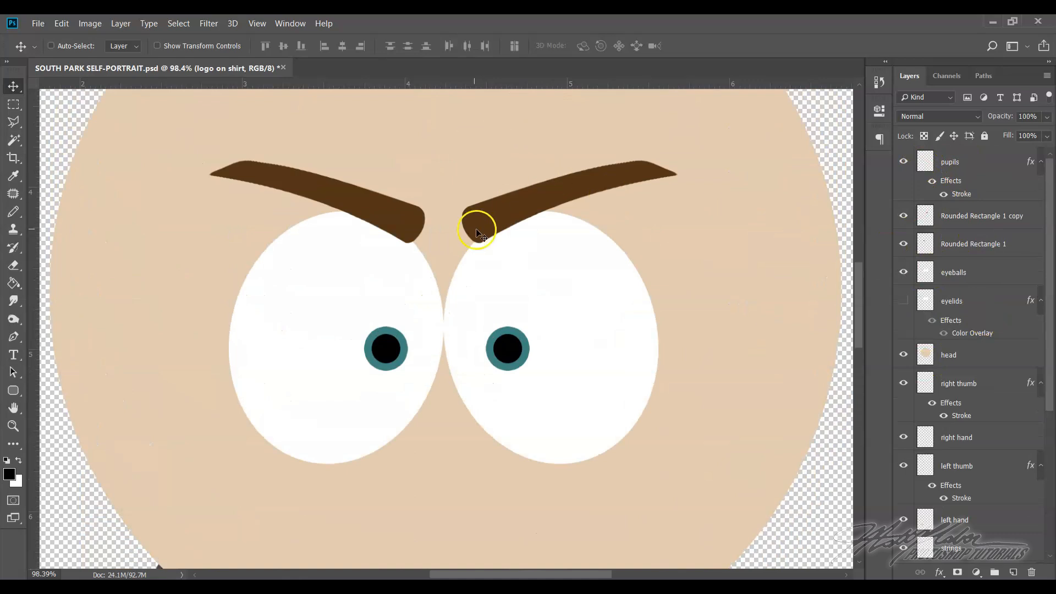
pyautogui.click(991, 220)
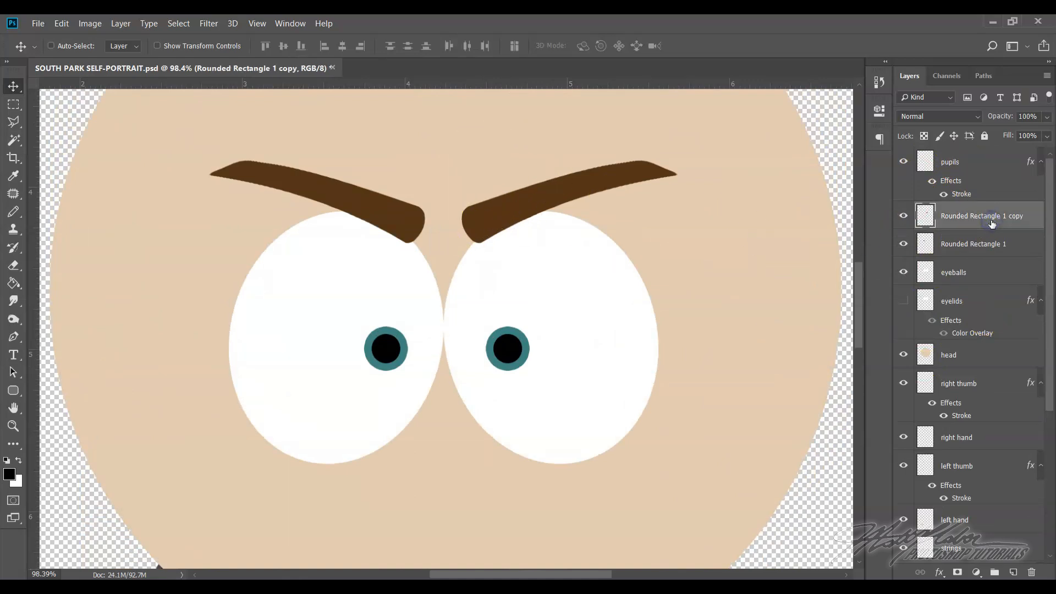
pyautogui.keyDown('shift'); pyautogui.click(981, 244); pyautogui.keyUp('shift')
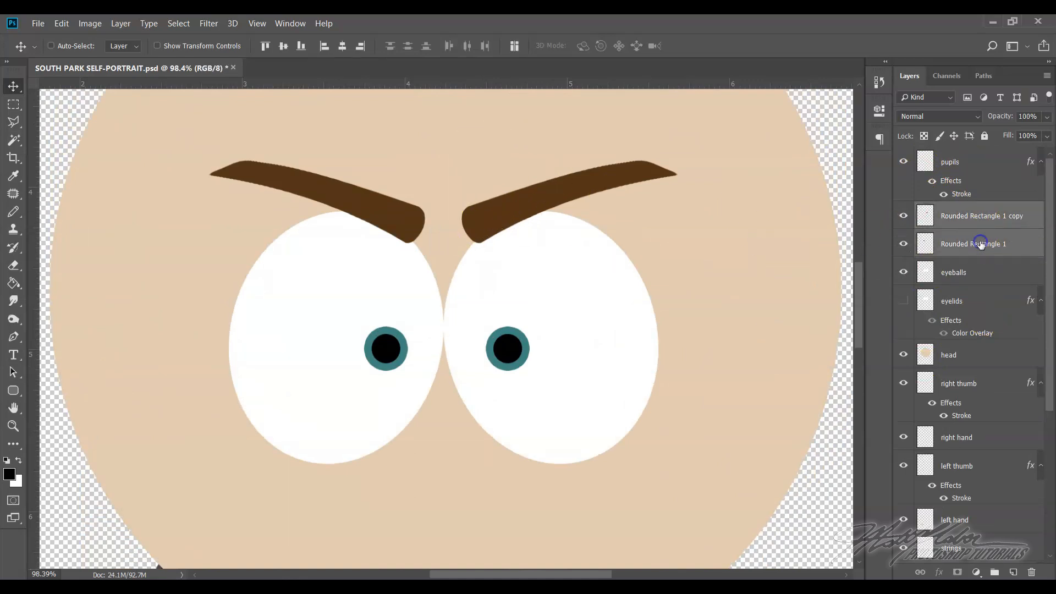
pyautogui.rightClick(980, 244)
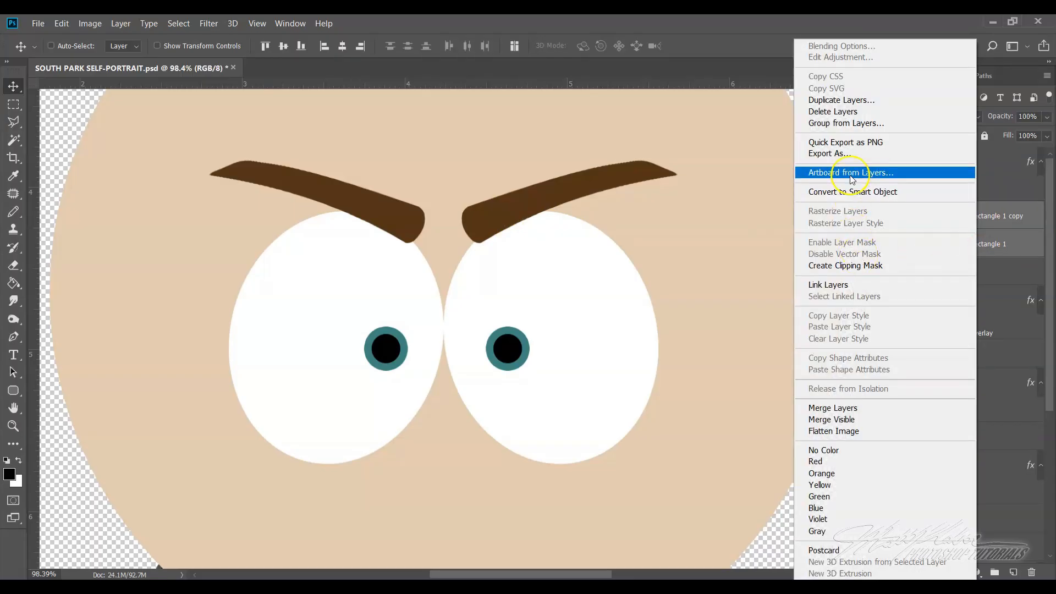
pyautogui.click(831, 407)
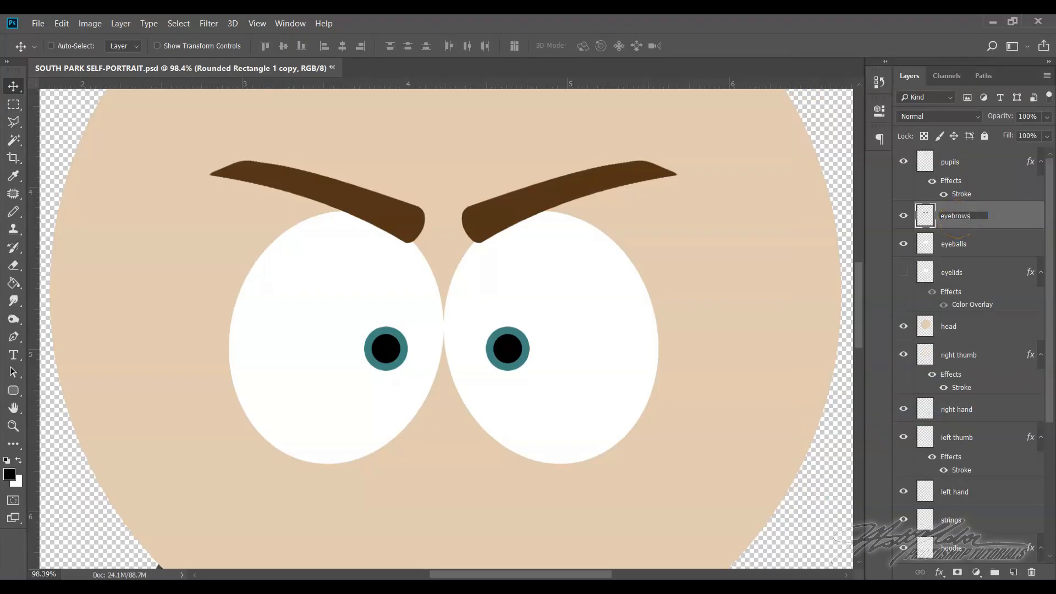
pyautogui.click(1010, 219)
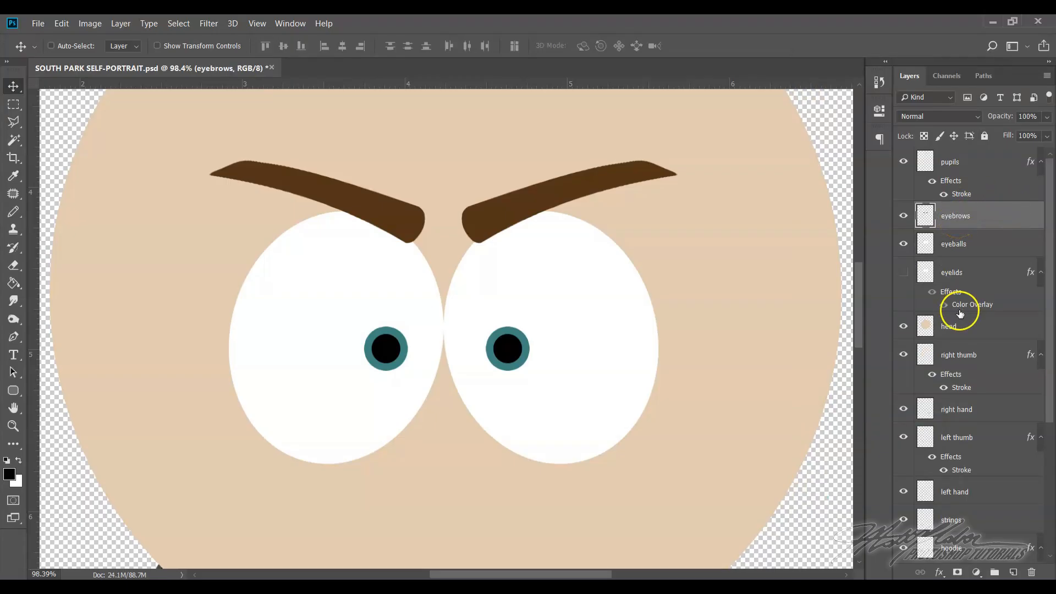
# Select the white background around the Adidas logo on the "logo on shirt" layer with the Magic Wand tool
pyautogui.scroll(-4, 959, 312)
pyautogui.click(976, 440)
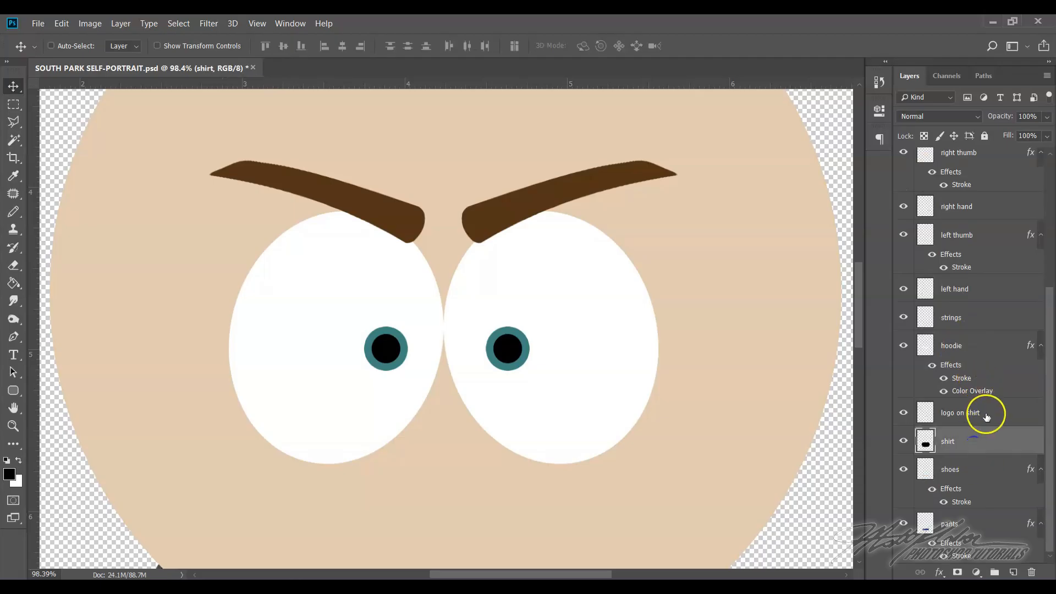
pyautogui.click(987, 415)
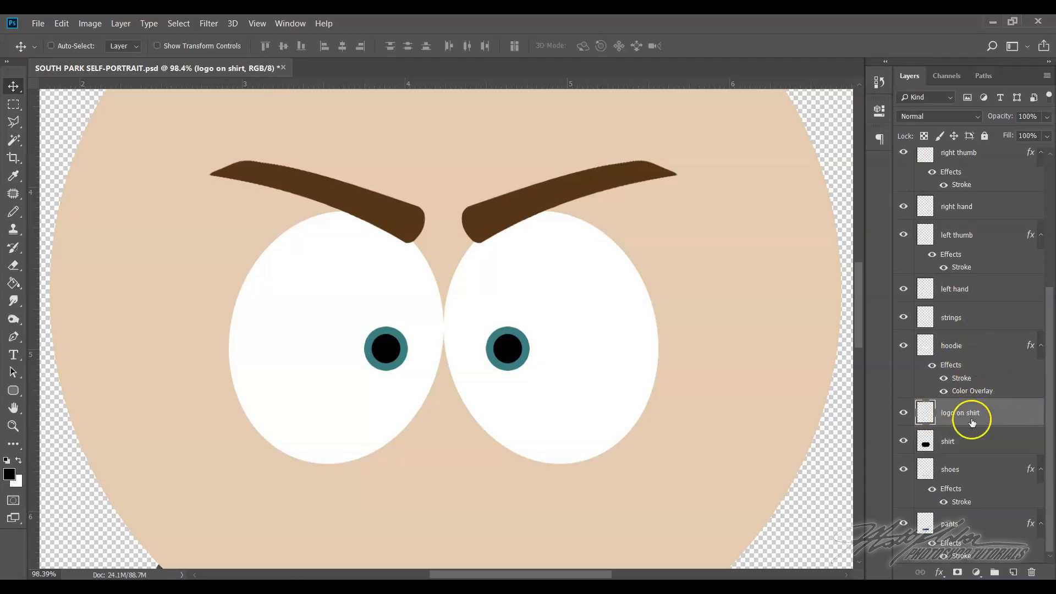
pyautogui.scroll(-10, 618, 398)
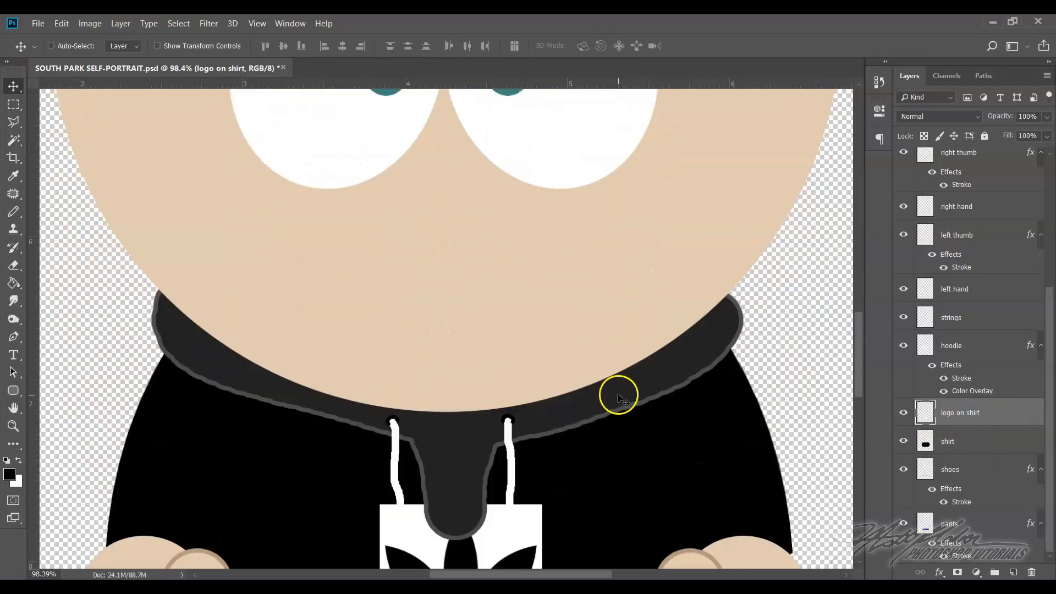
pyautogui.scroll(-3, 618, 395)
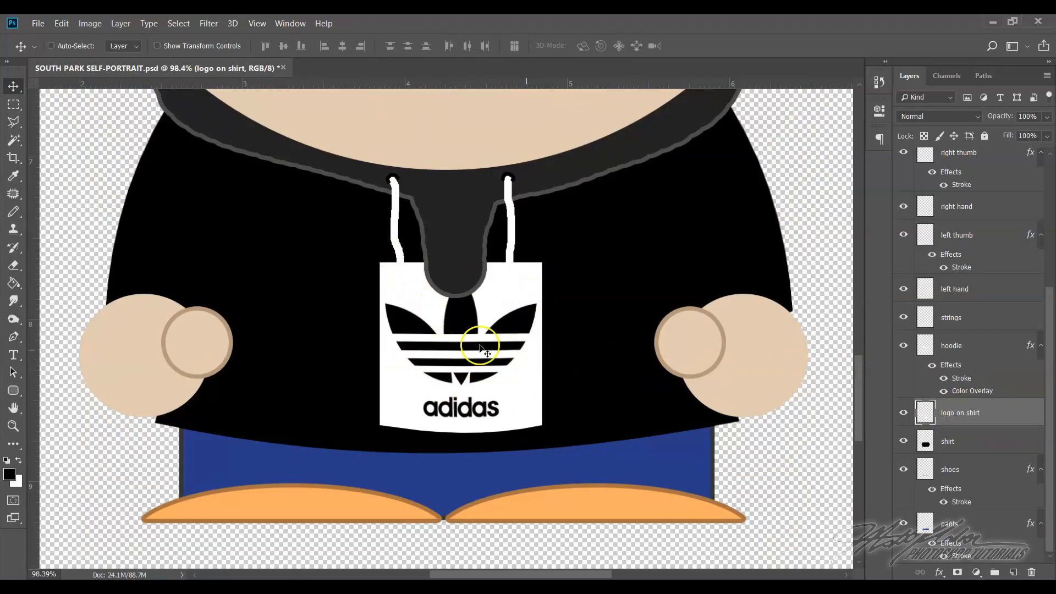
pyautogui.click(17, 140)
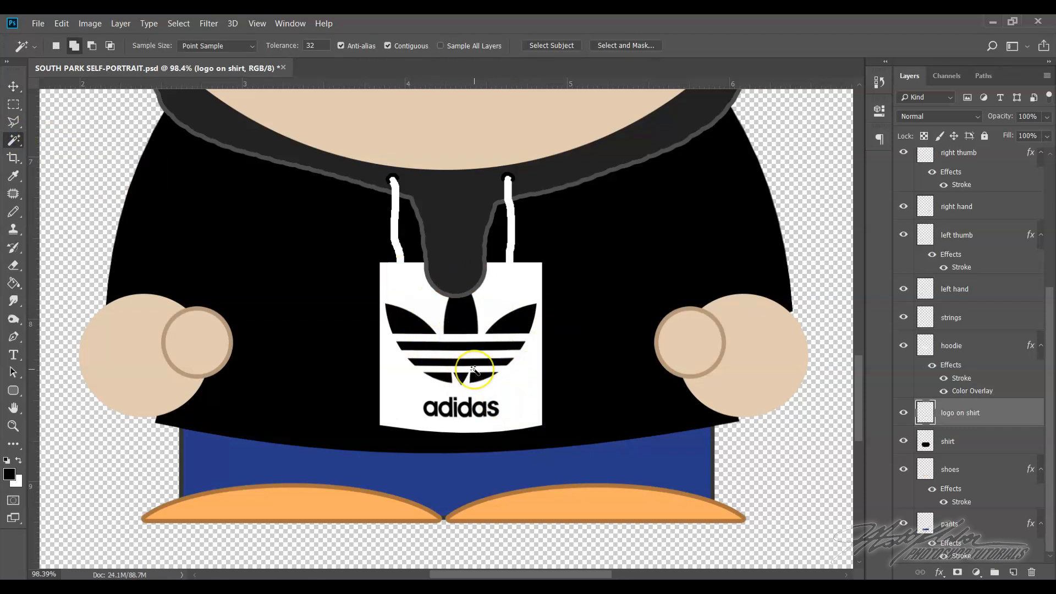
pyautogui.click(426, 302)
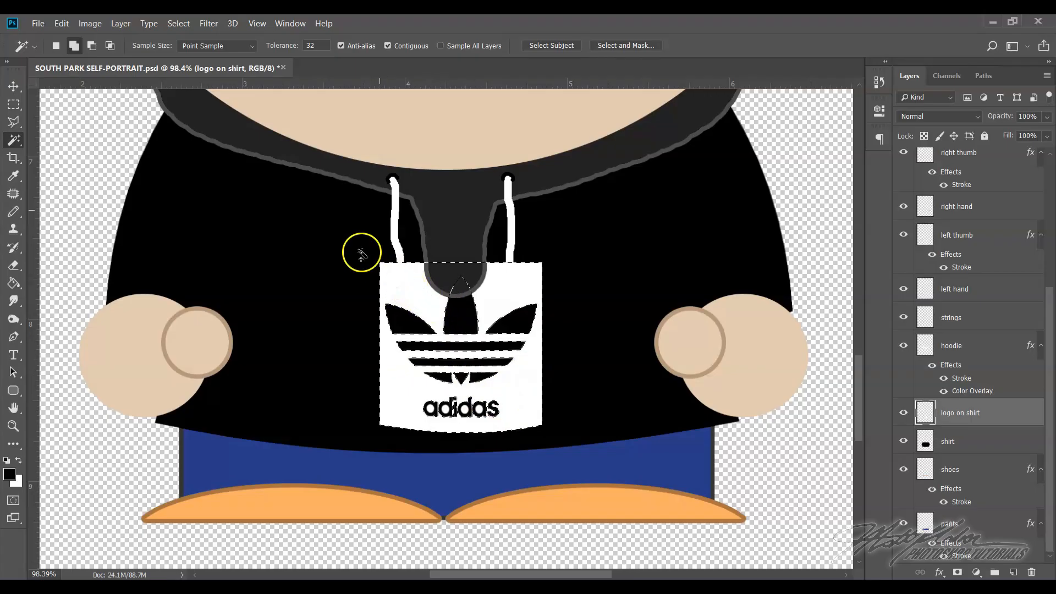
pyautogui.rightClick(14, 143)
pyautogui.click(50, 142)
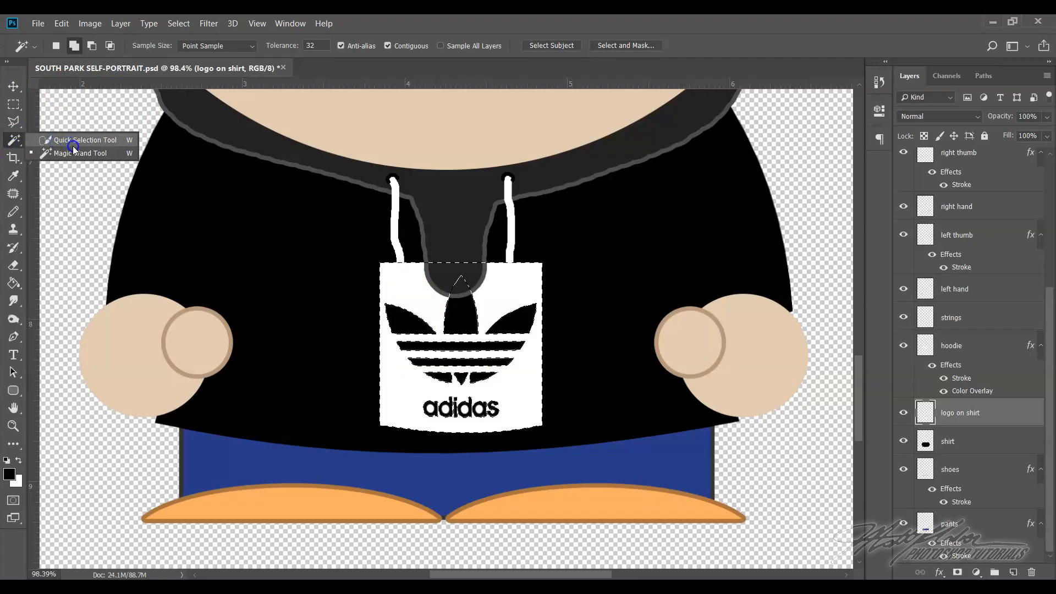
pyautogui.click(75, 151)
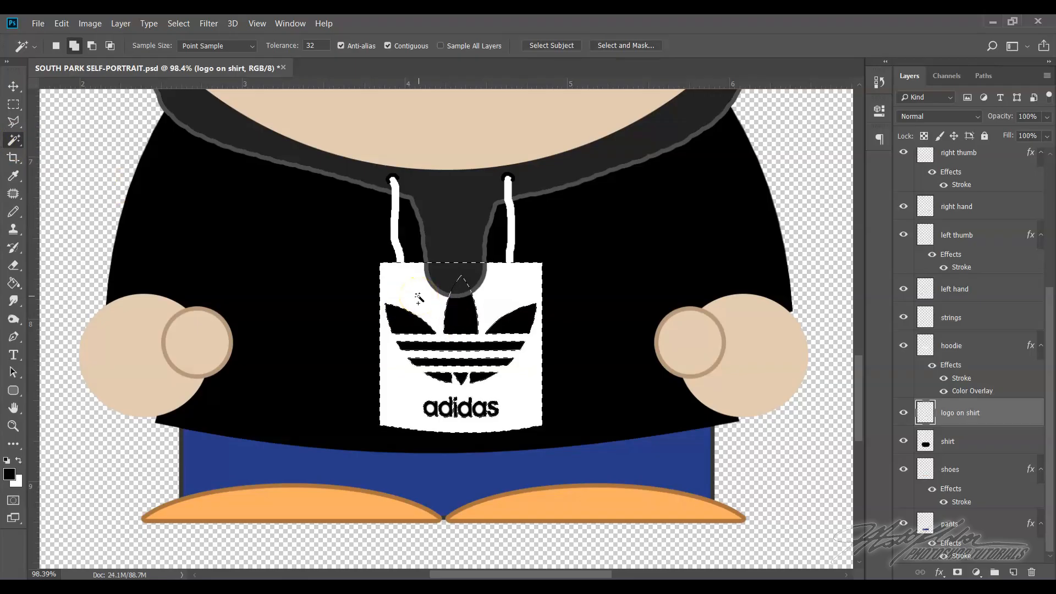
# Extend the selection to all similar white areas of the logo, delete them, and deselect
pyautogui.click(179, 23)
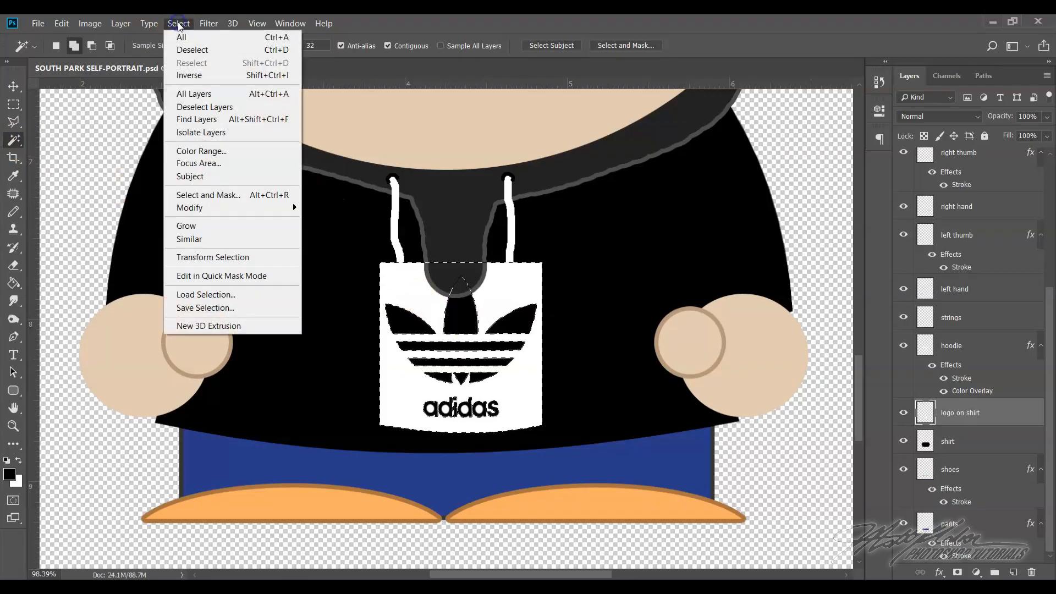
pyautogui.click(197, 241)
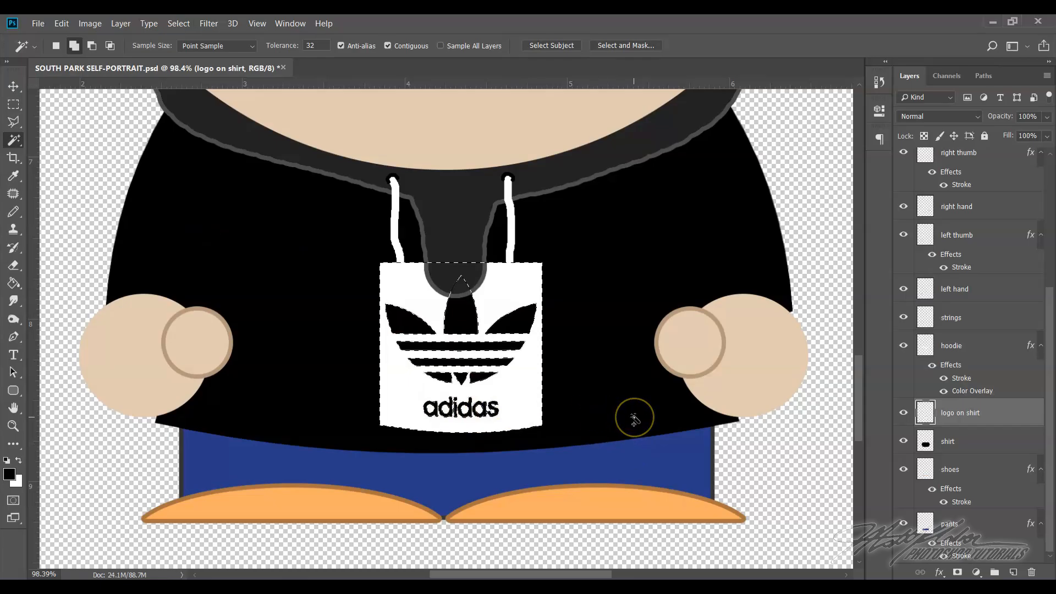
pyautogui.press('Delete')
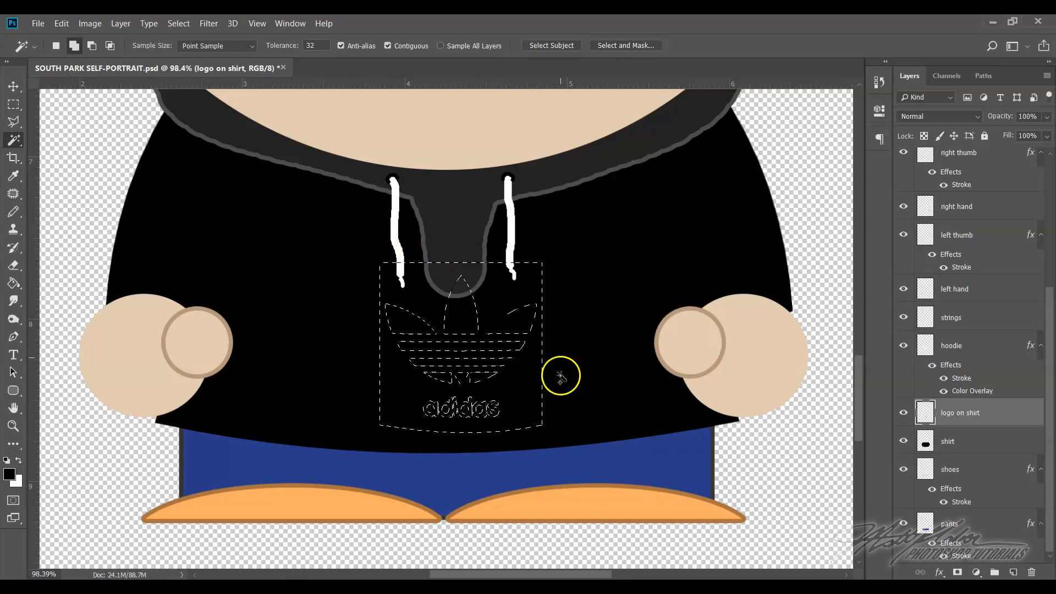
pyautogui.click(179, 23)
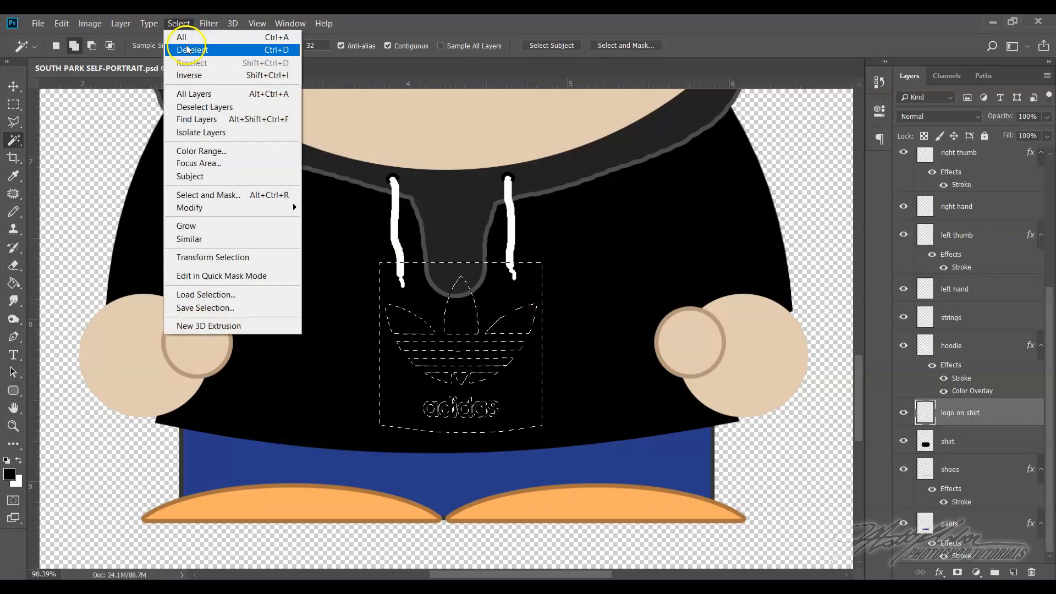
pyautogui.click(187, 50)
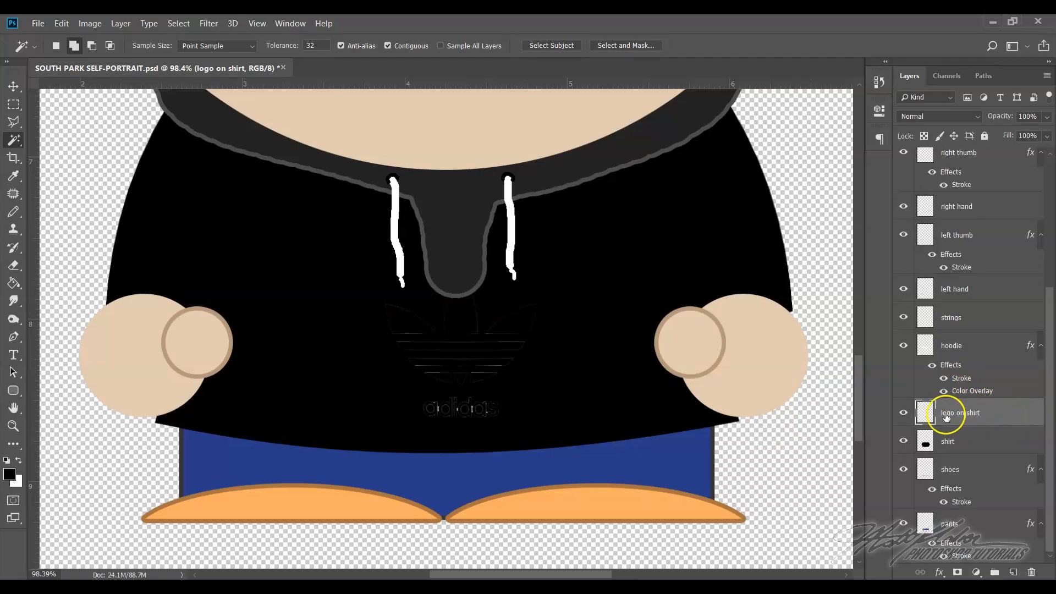
# Add a Color Overlay to the "logo on shirt" layer, trying white (#ffffff) before setting it to dark green (#127229)
pyautogui.rightClick(1010, 415)
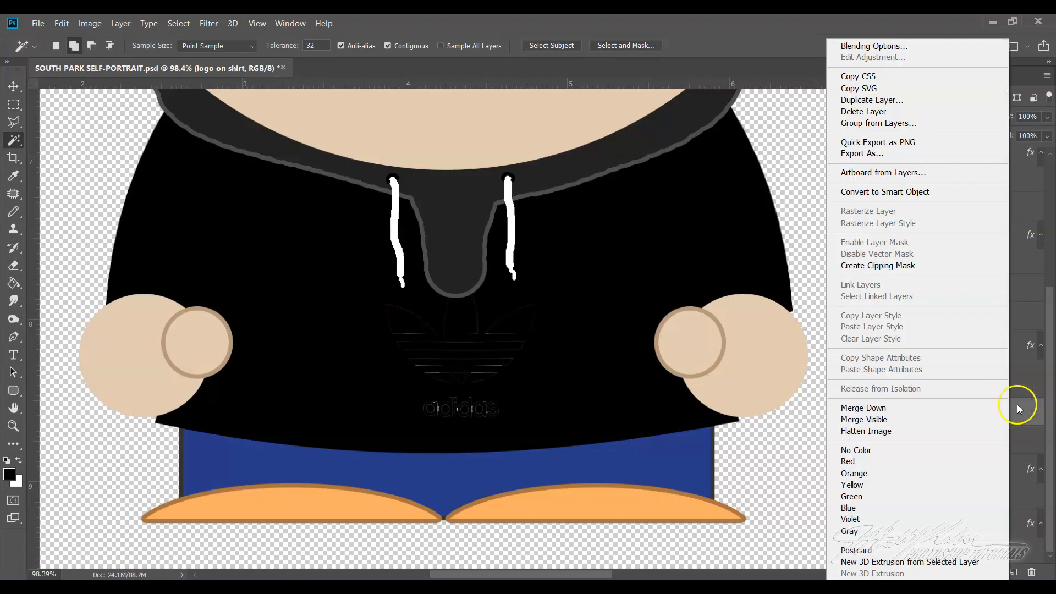
pyautogui.click(894, 45)
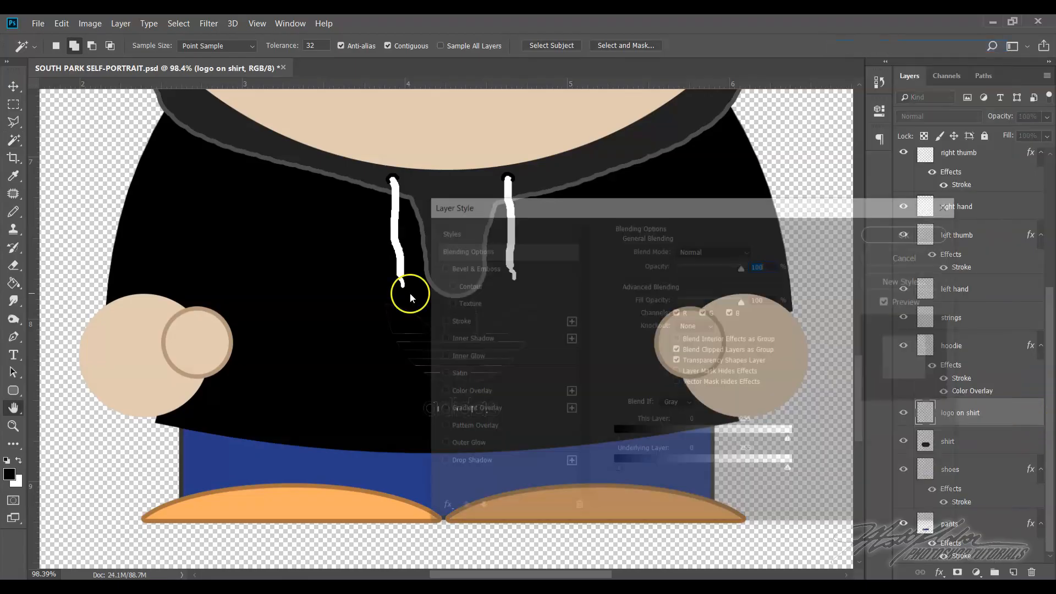
pyautogui.moveTo(553, 209); pyautogui.dragTo(658, 155)
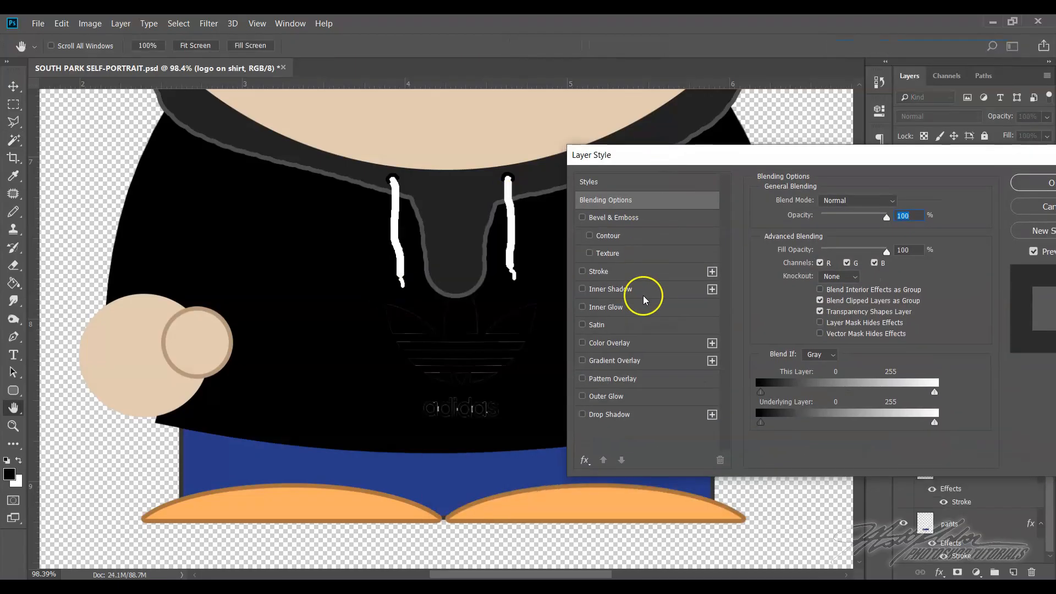
pyautogui.click(644, 343)
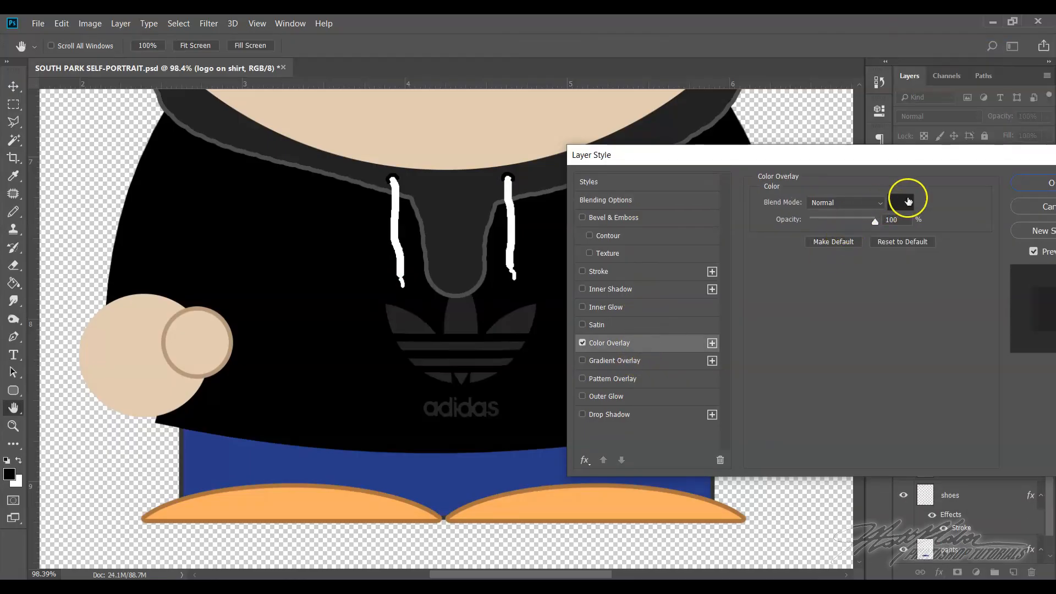
pyautogui.click(906, 202)
pyautogui.moveTo(618, 321); pyautogui.dragTo(683, 264)
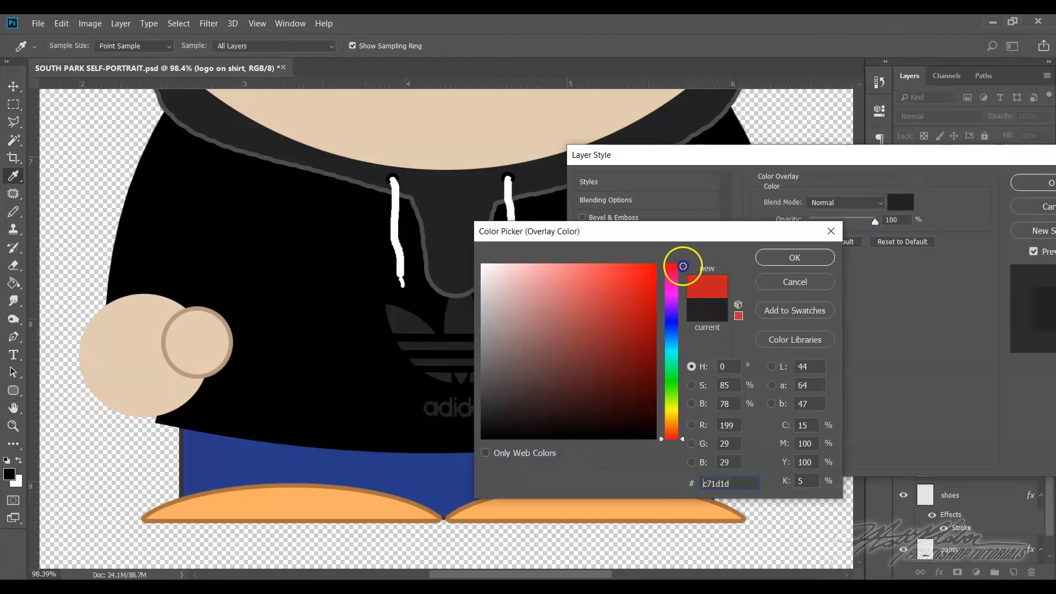
pyautogui.moveTo(513, 286); pyautogui.dragTo(482, 265)
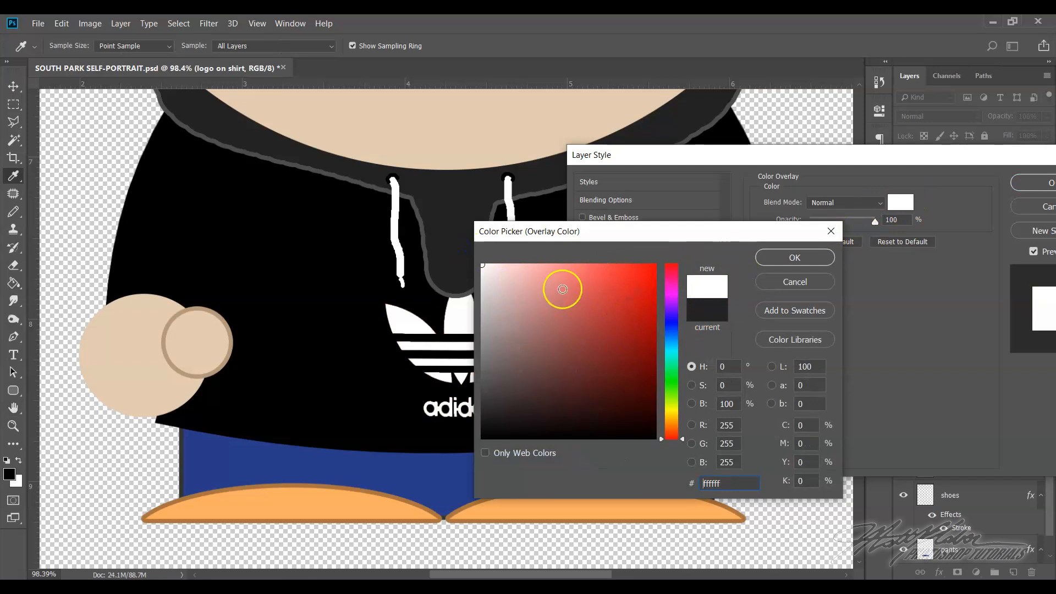
pyautogui.click(669, 377)
pyautogui.click(628, 361)
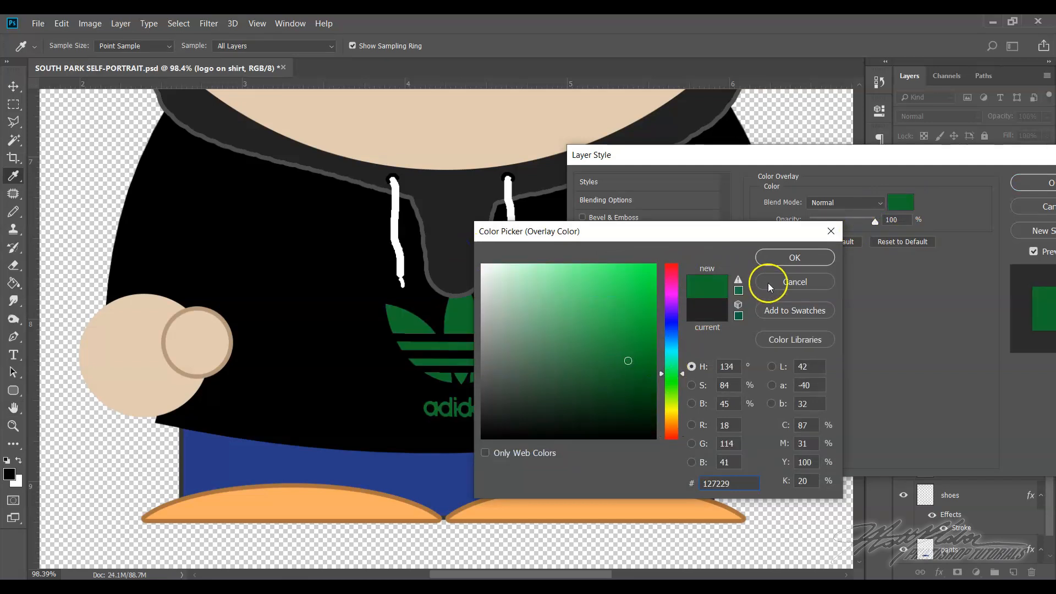
pyautogui.click(779, 268)
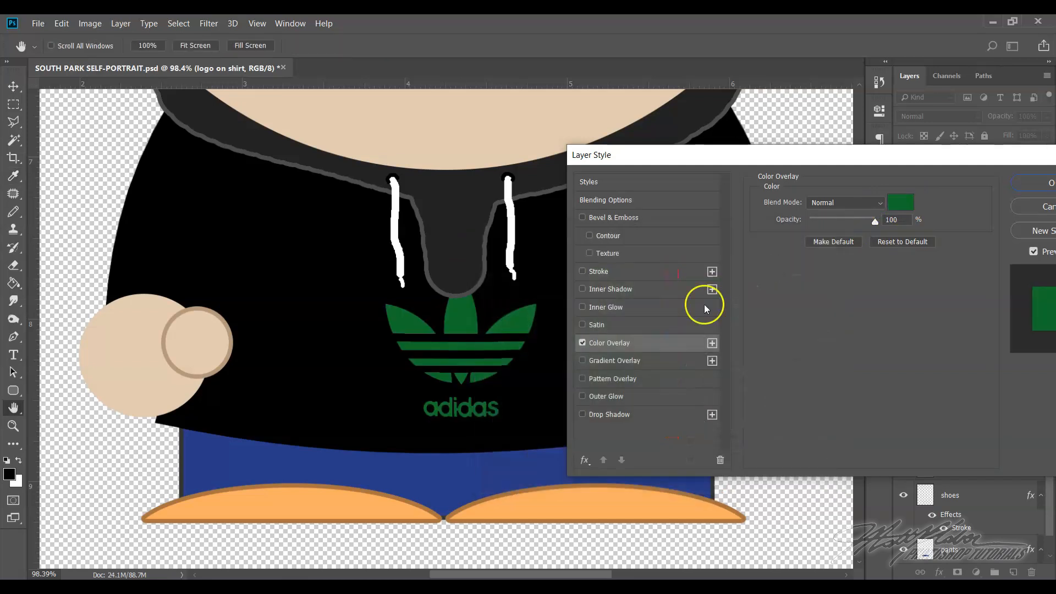
# Replace the logo's Color Overlay with a Gradient Overlay and change the gradient's black stop to bright blue (#004cd7)
pyautogui.click(583, 342)
pyautogui.click(626, 362)
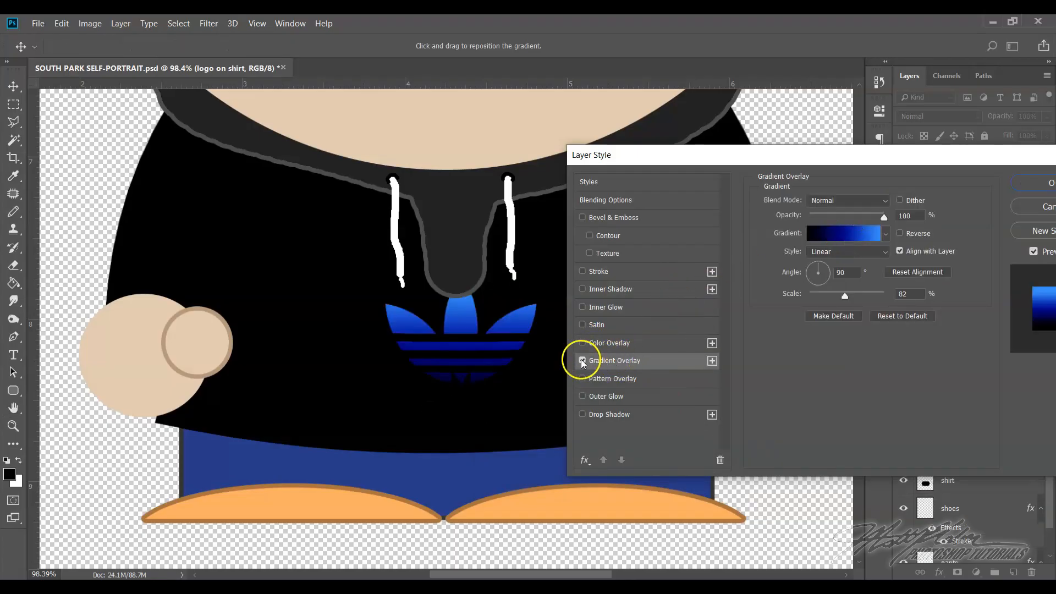
pyautogui.click(844, 238)
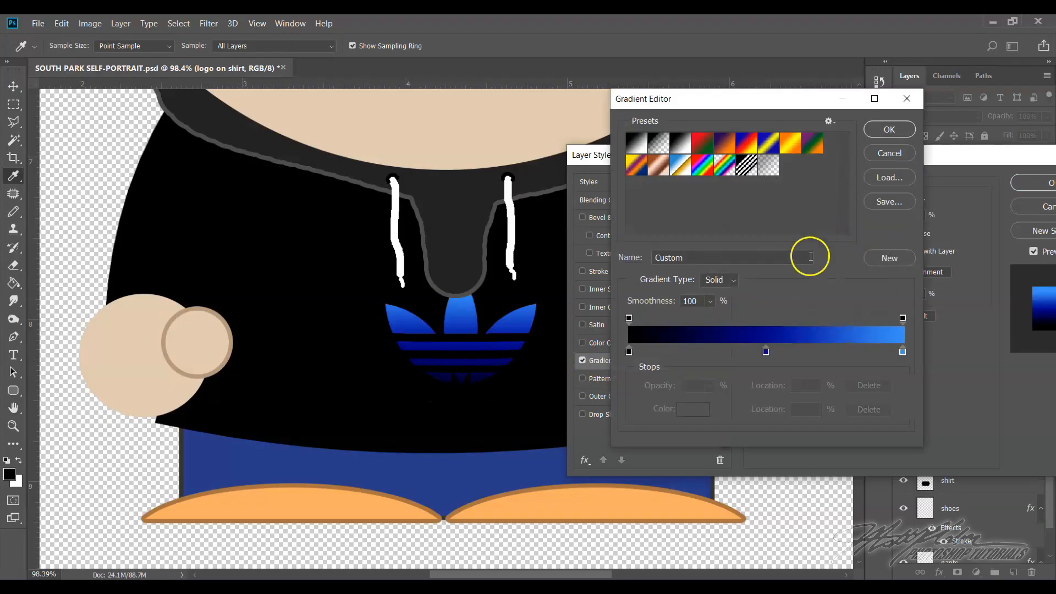
pyautogui.doubleClick(629, 352)
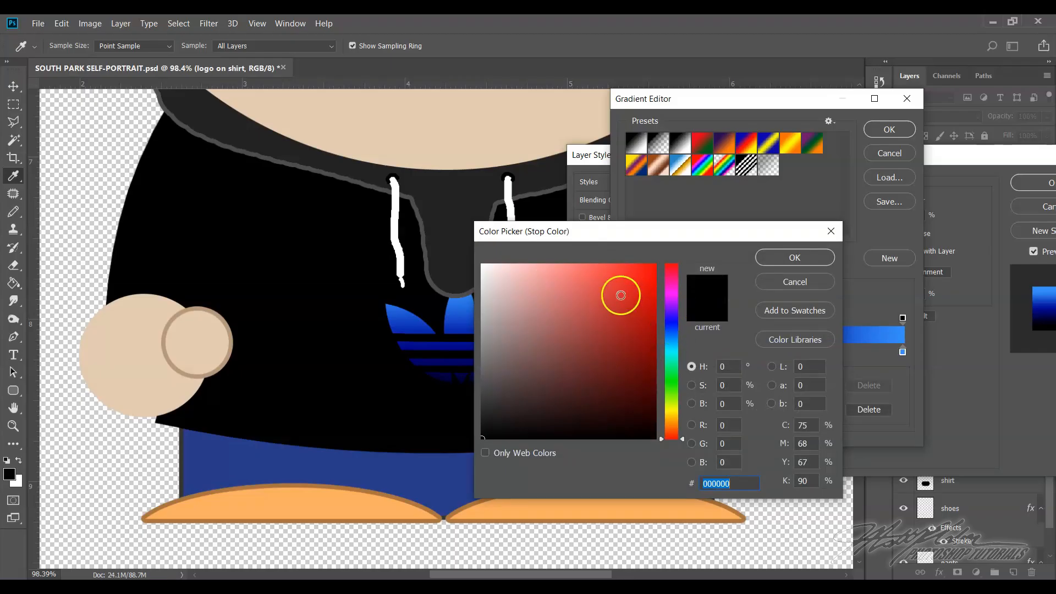
pyautogui.click(642, 314)
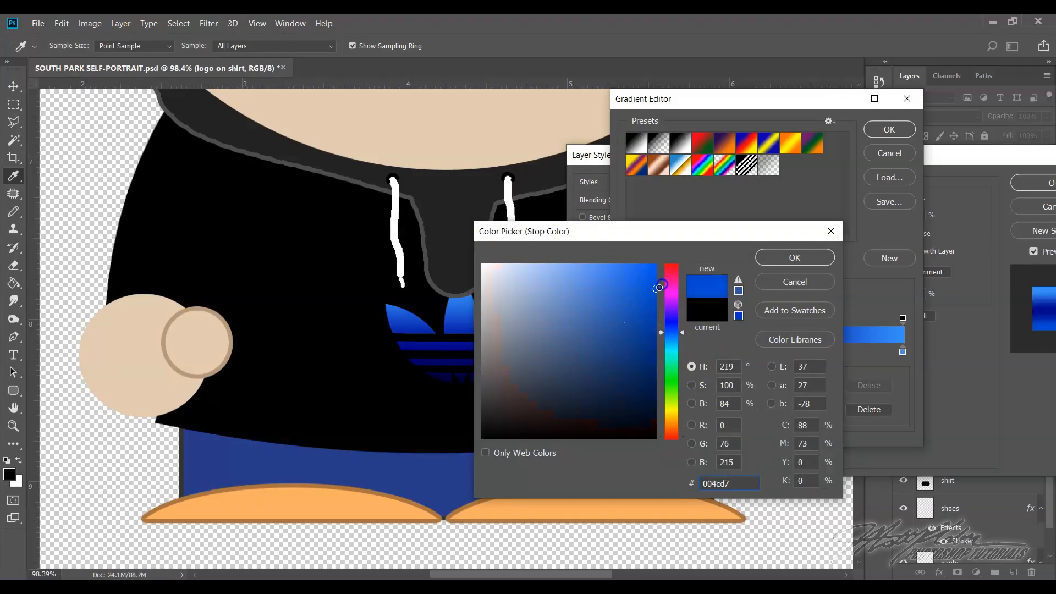
pyautogui.click(776, 257)
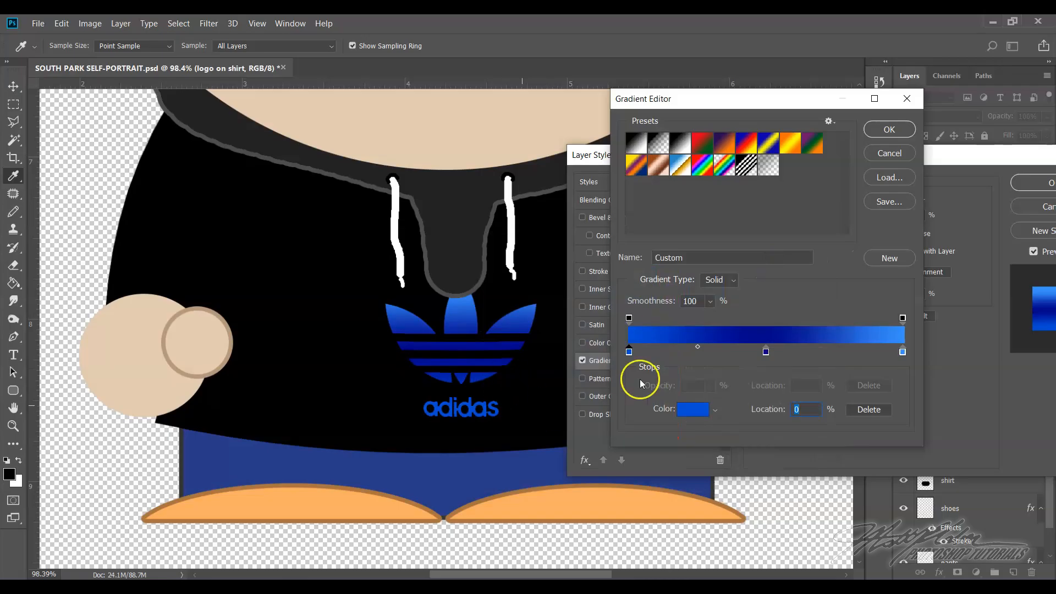
# Try the Violet-Orange, Blue-Yellow-Blue and Blue-Red-Yellow gradient presets on the logo's Gradient Overlay and discard the gradient changes
pyautogui.click(704, 164)
pyautogui.click(721, 145)
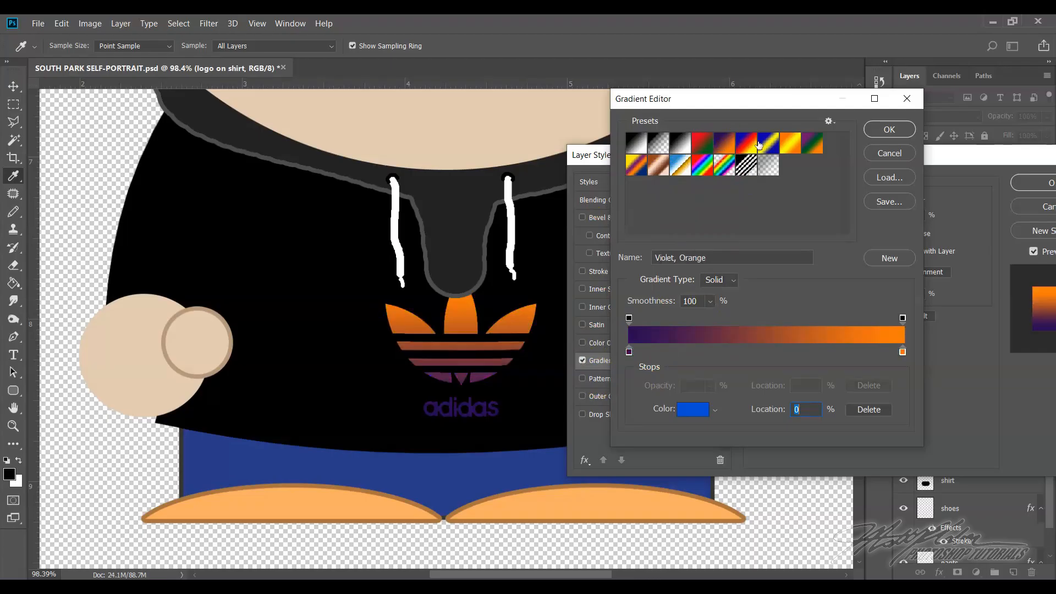
pyautogui.click(815, 149)
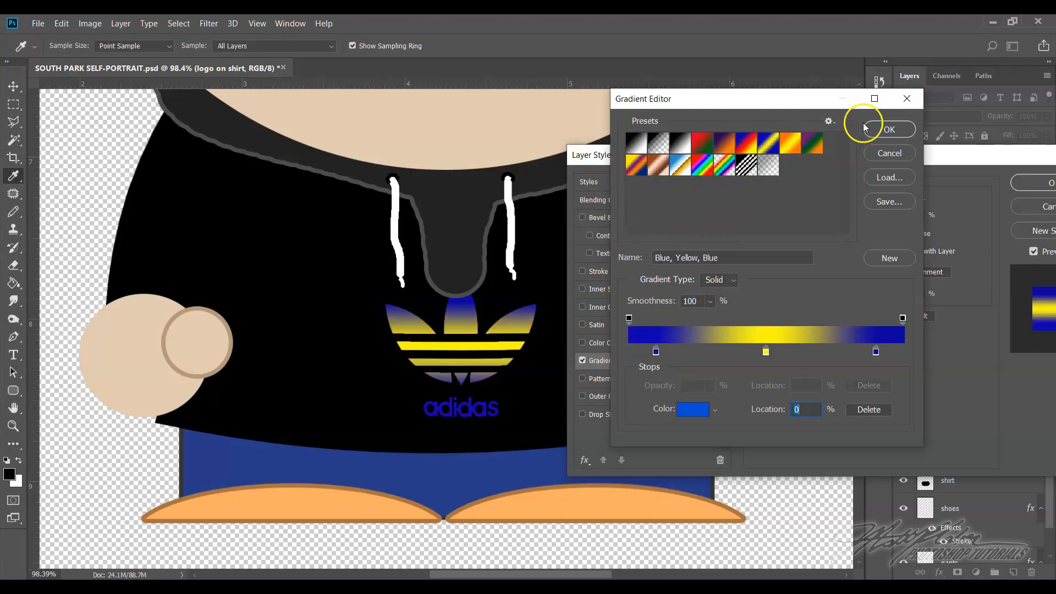
pyautogui.click(752, 146)
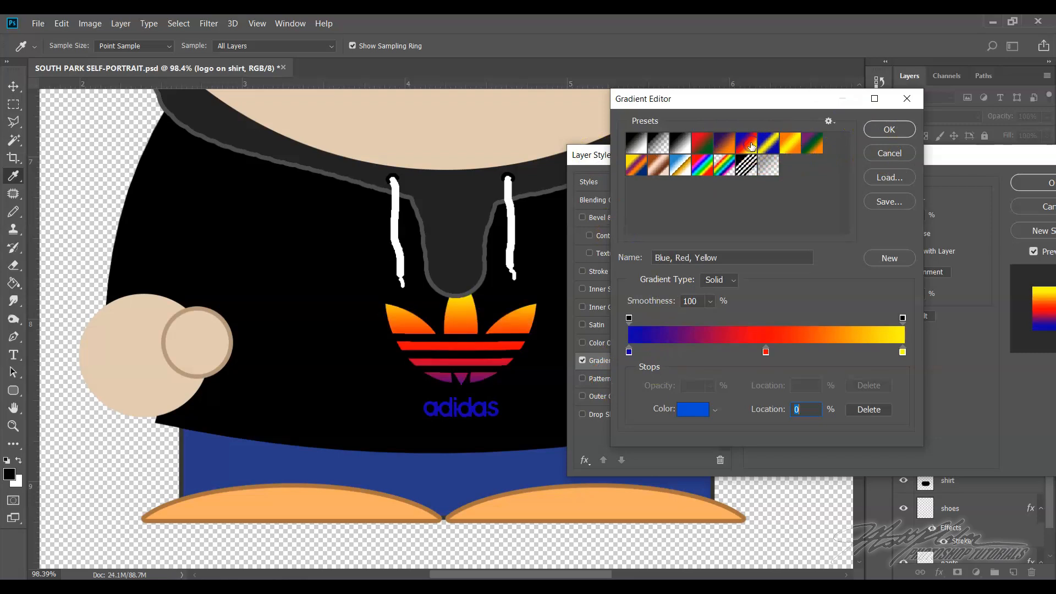
pyautogui.click(890, 153)
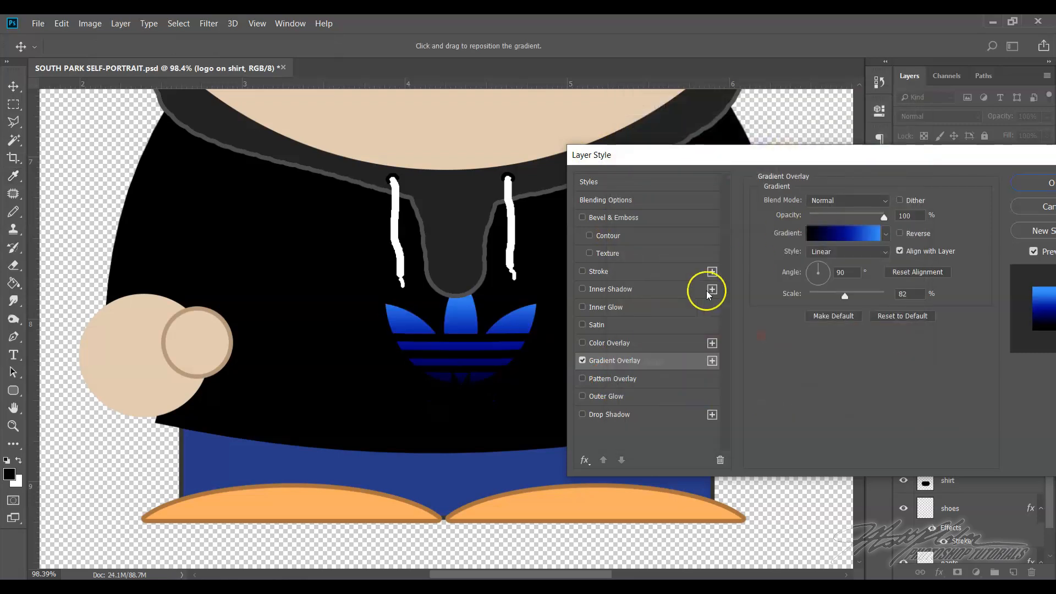
# Replace the logo's Gradient Overlay with a Color Overlay set to white and apply the layer style
pyautogui.click(581, 363)
pyautogui.click(584, 342)
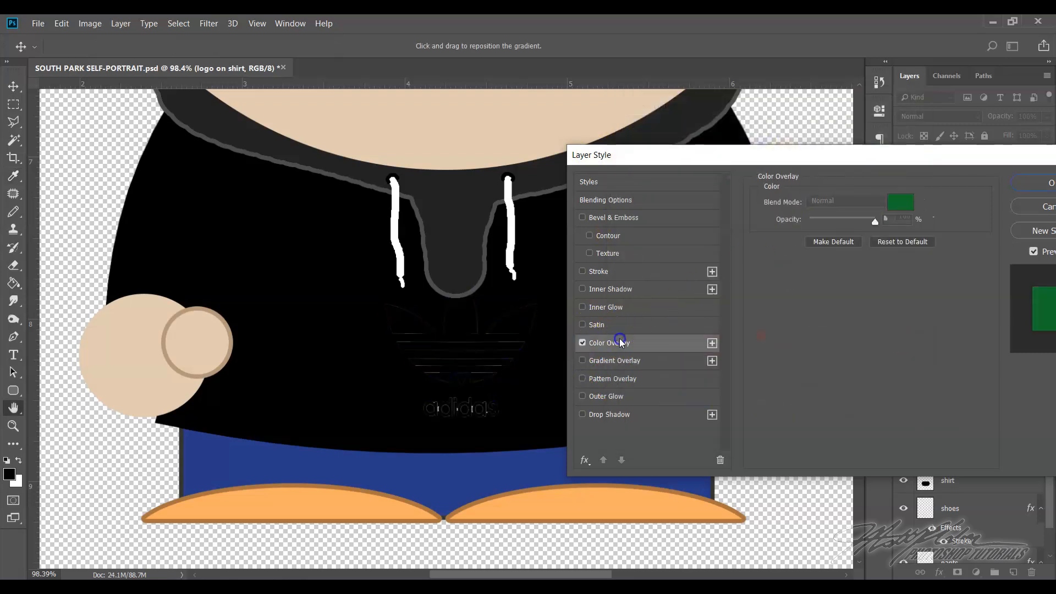
pyautogui.click(889, 209)
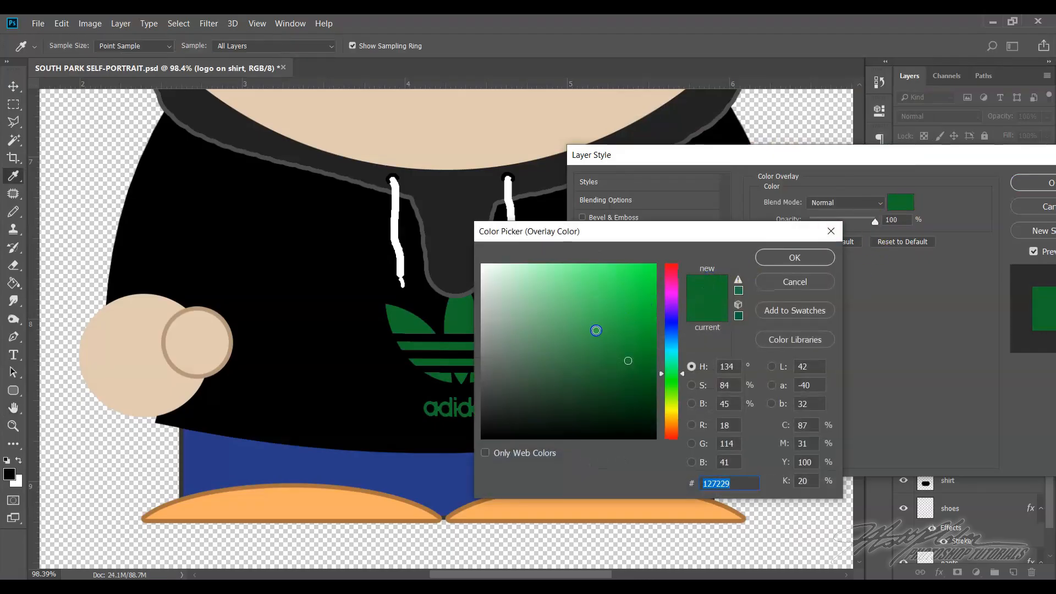
pyautogui.moveTo(596, 330); pyautogui.dragTo(360, 236)
pyautogui.click(780, 256)
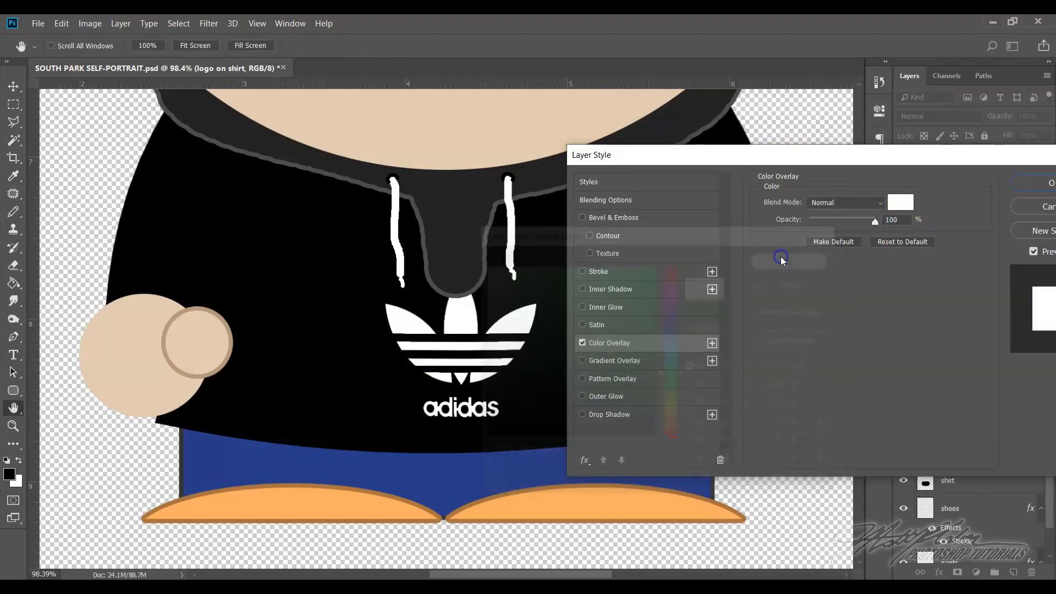
pyautogui.click(1018, 183)
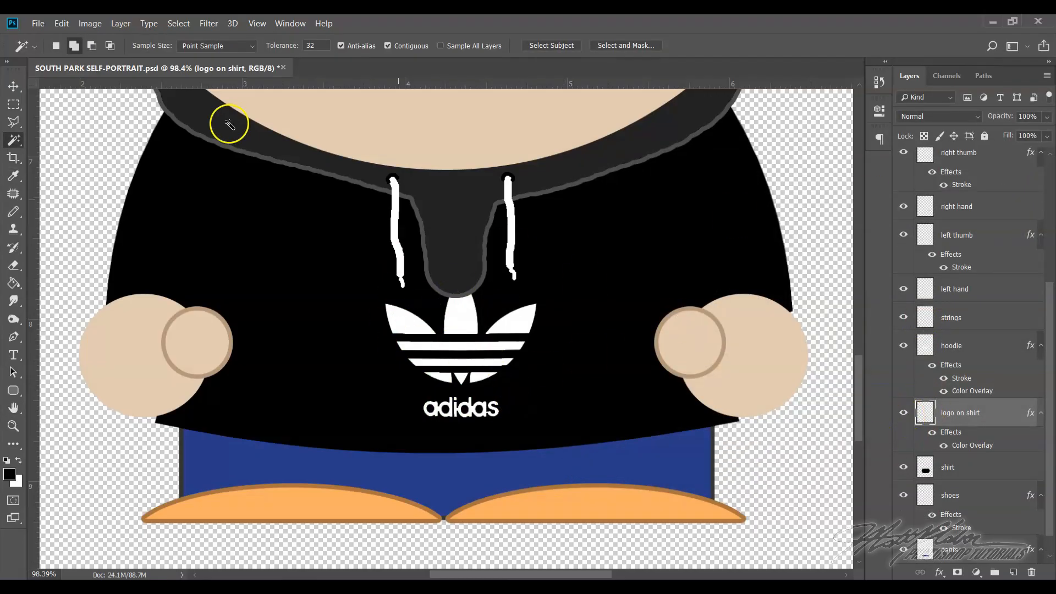
# Try to open the 1200px-Adidas_Logo.svg file from the Downloads folder
pyautogui.click(36, 23)
pyautogui.click(45, 50)
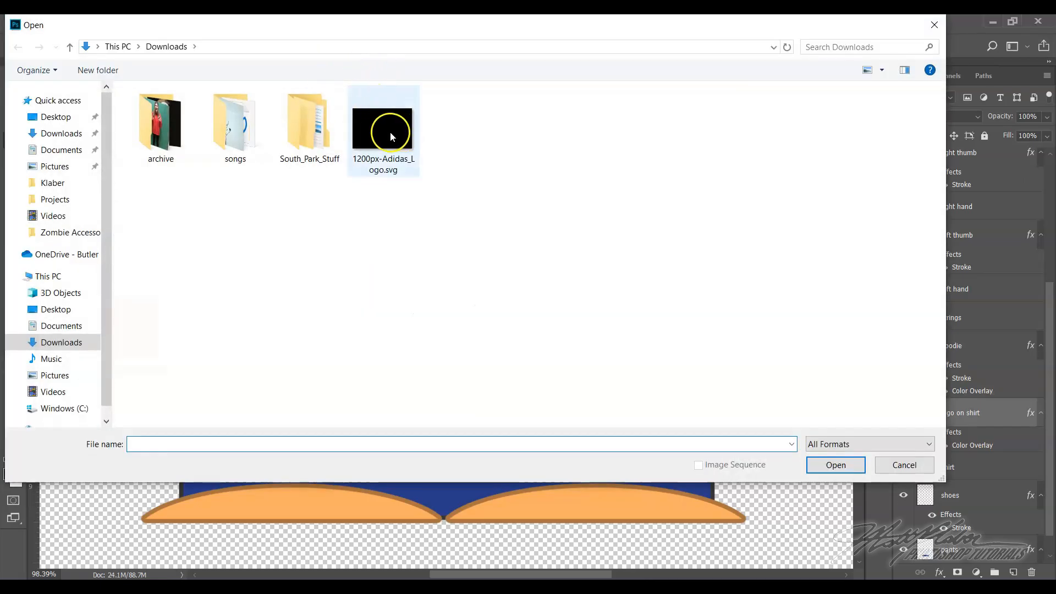
pyautogui.click(391, 134)
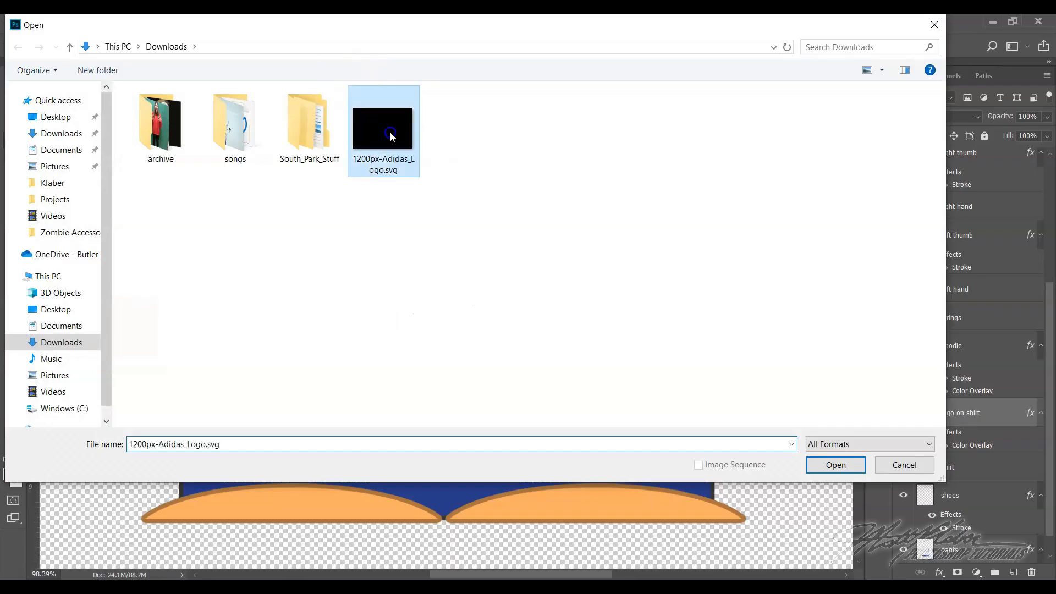
pyautogui.click(835, 467)
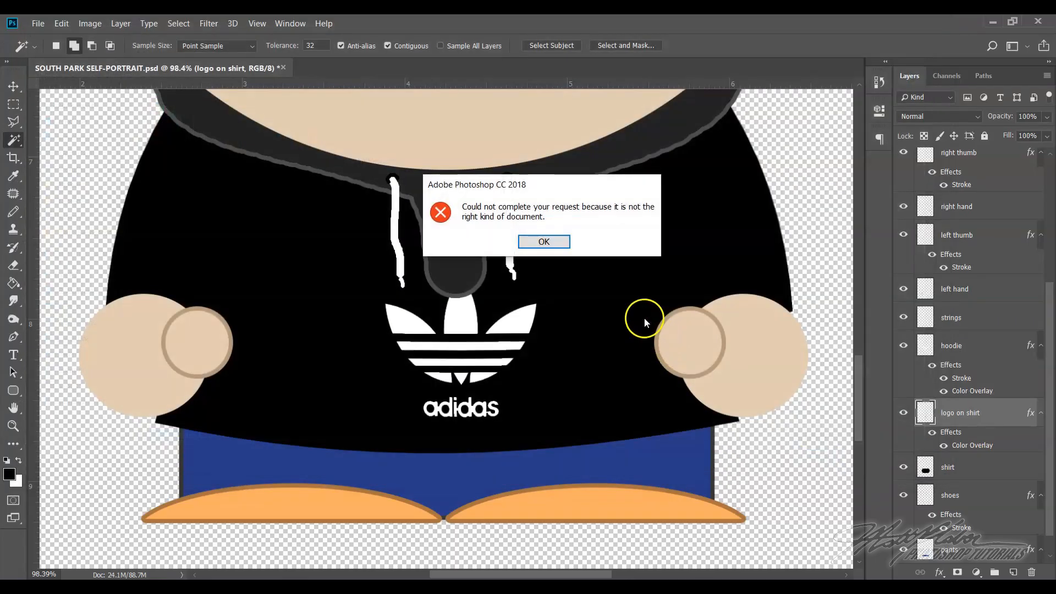
pyautogui.click(556, 243)
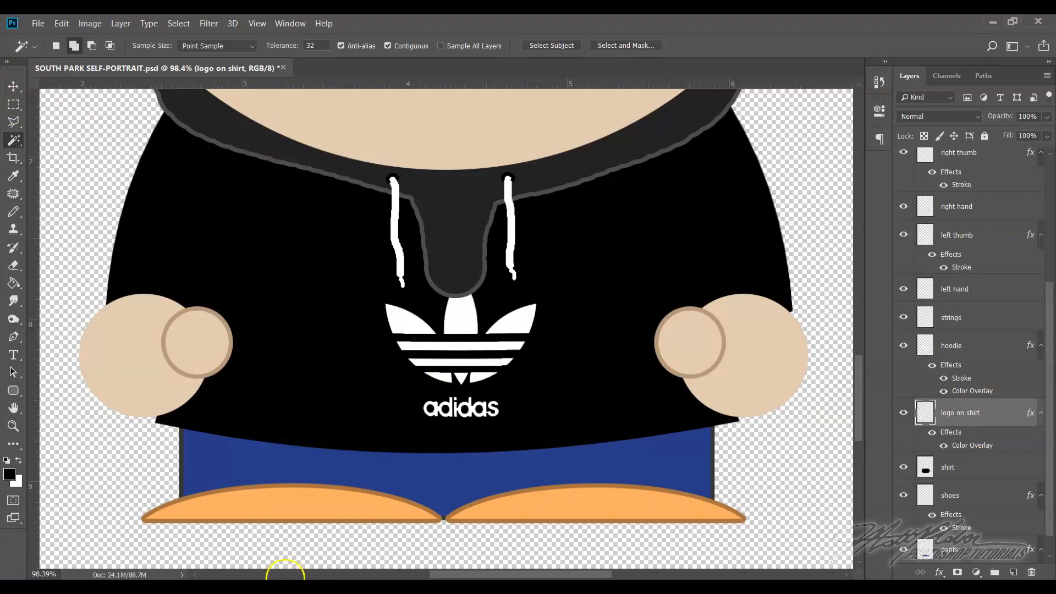
# Switch to the Chrome browser and search Google Images for "adidas"
pyautogui.click(83, 588)
pyautogui.scroll(3, 429, 365)
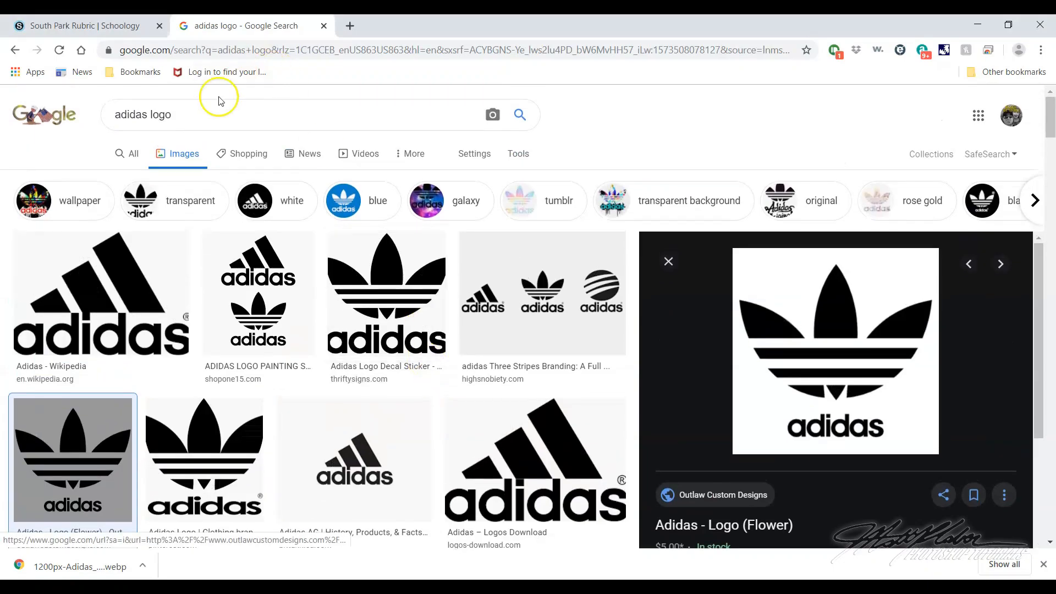
pyautogui.click(175, 116)
pyautogui.press('BackSpace')
pyautogui.press('BackSpace')
pyautogui.press('BackSpace')
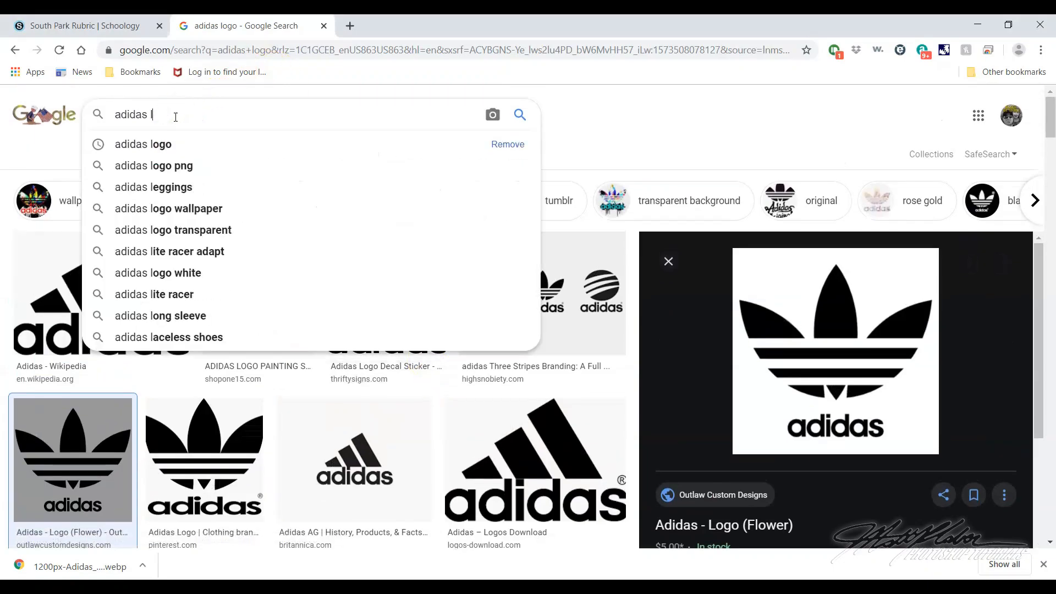
pyautogui.press('Return')
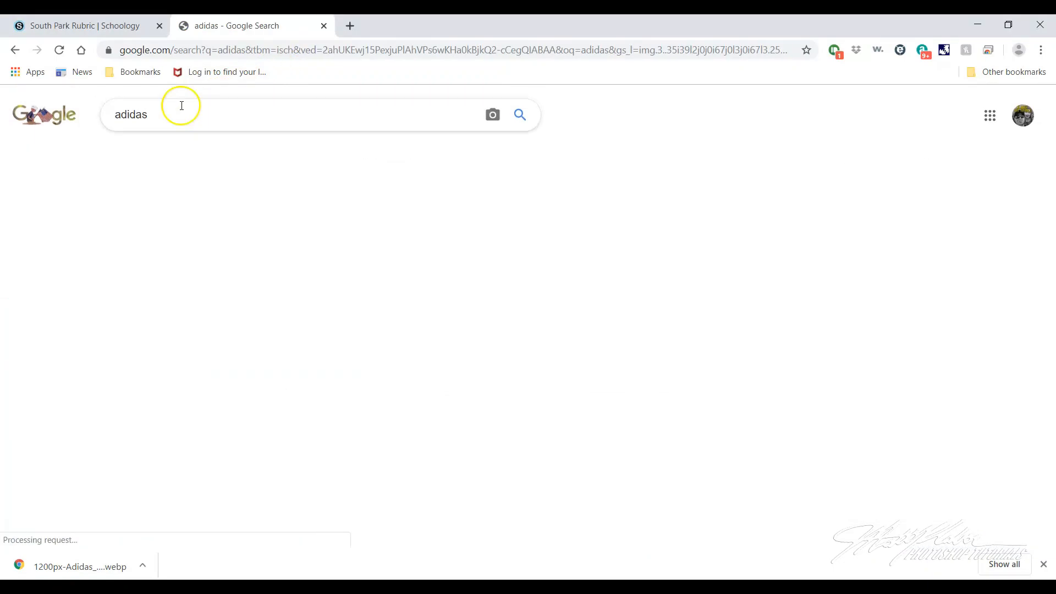
# Find the rainbow-soled Adidas Ozweego 2019 'Pride' shoe among the image results and copy its enlarged picture
pyautogui.scroll(-2, 495, 398)
pyautogui.scroll(-10, 495, 398)
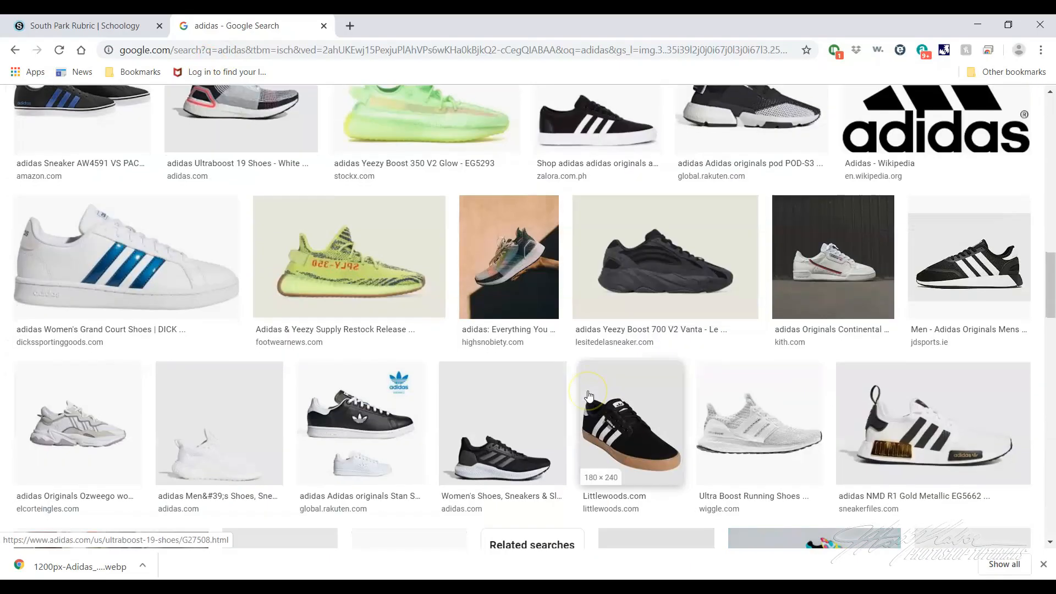
pyautogui.scroll(-5, 594, 365)
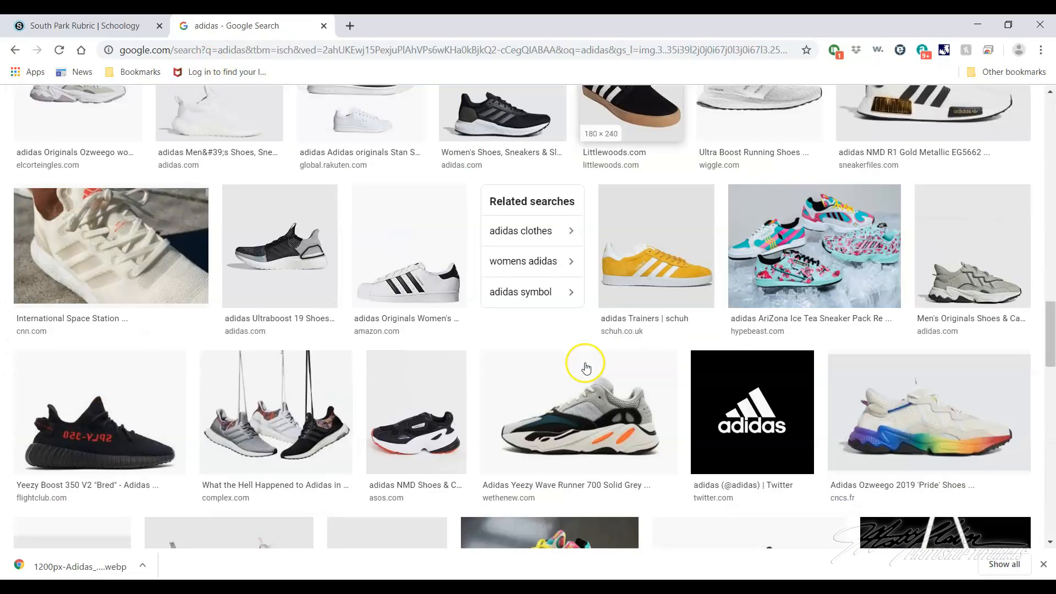
pyautogui.click(969, 432)
pyautogui.rightClick(851, 221)
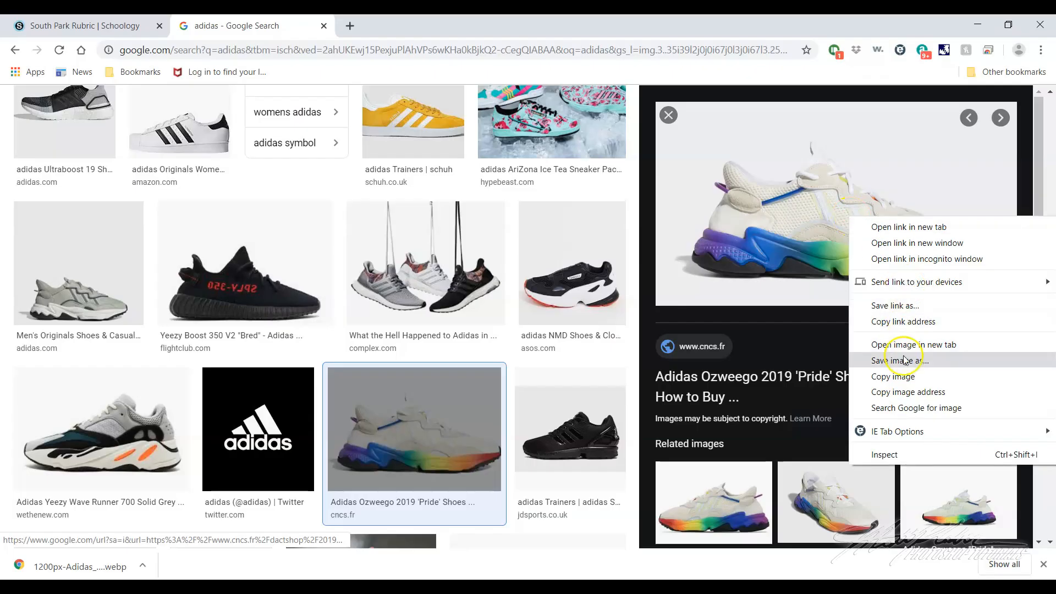
pyautogui.click(902, 374)
# Switch back to Photoshop and paste the copied shoe picture above the "logo on shirt" layer
pyautogui.click(310, 587)
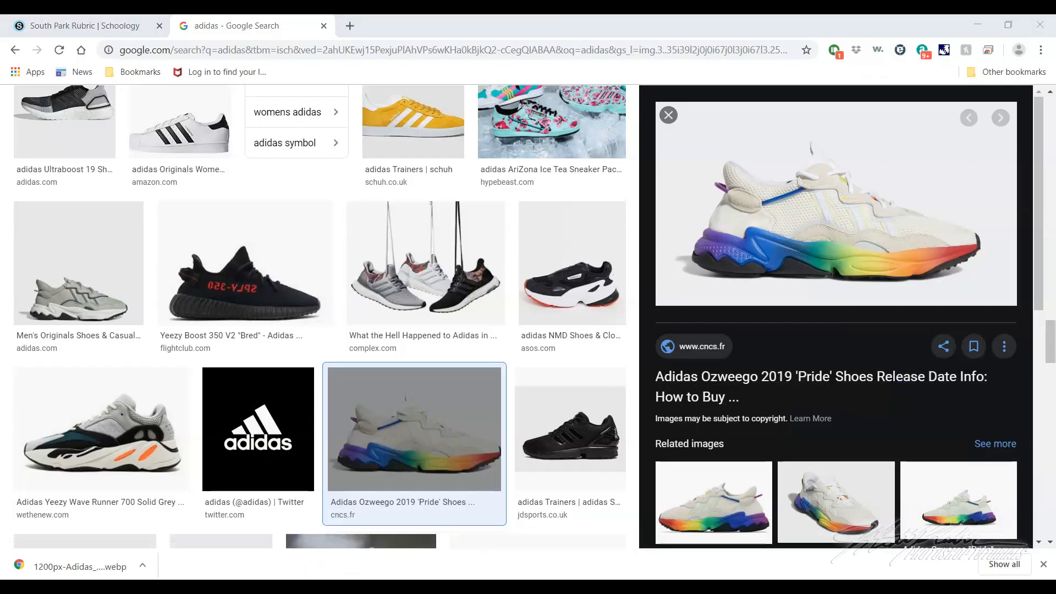
pyautogui.click(61, 29)
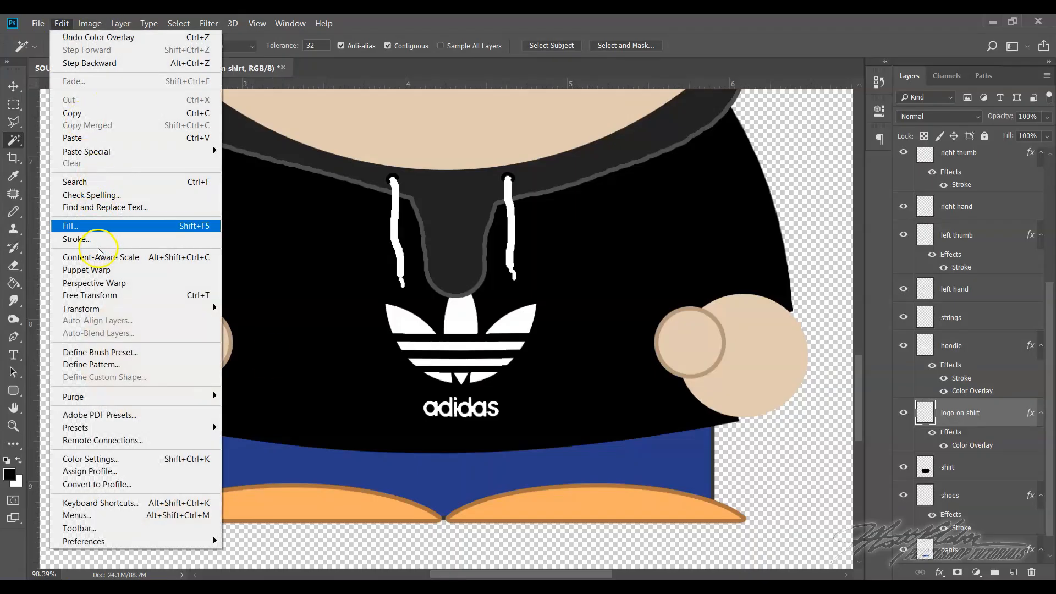
pyautogui.click(75, 137)
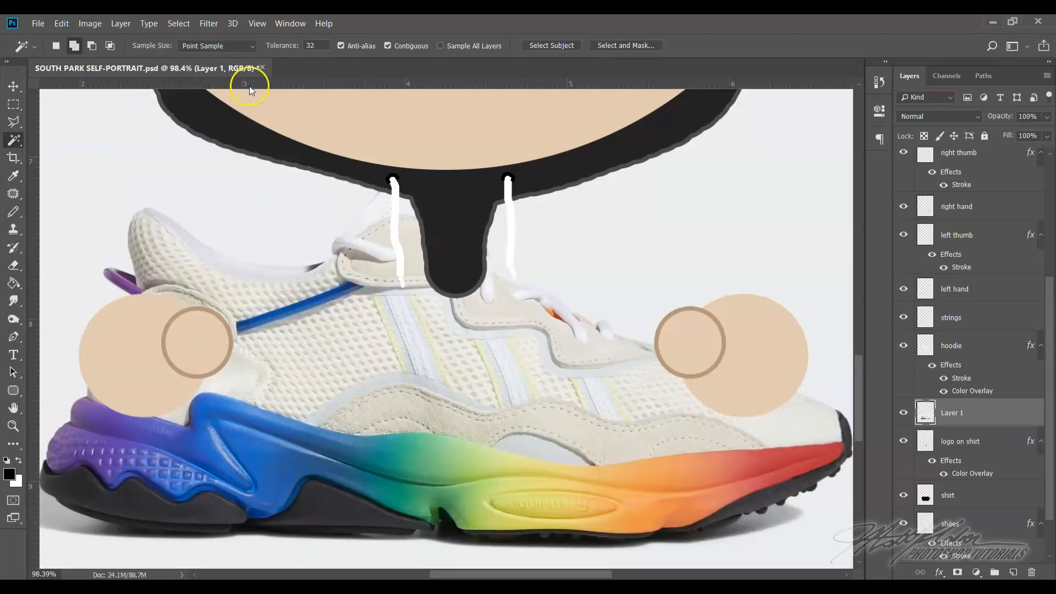
# Free Transform the pasted shoe picture to about 18% width and 16% height, placing it over the shirt logo
pyautogui.click(257, 23)
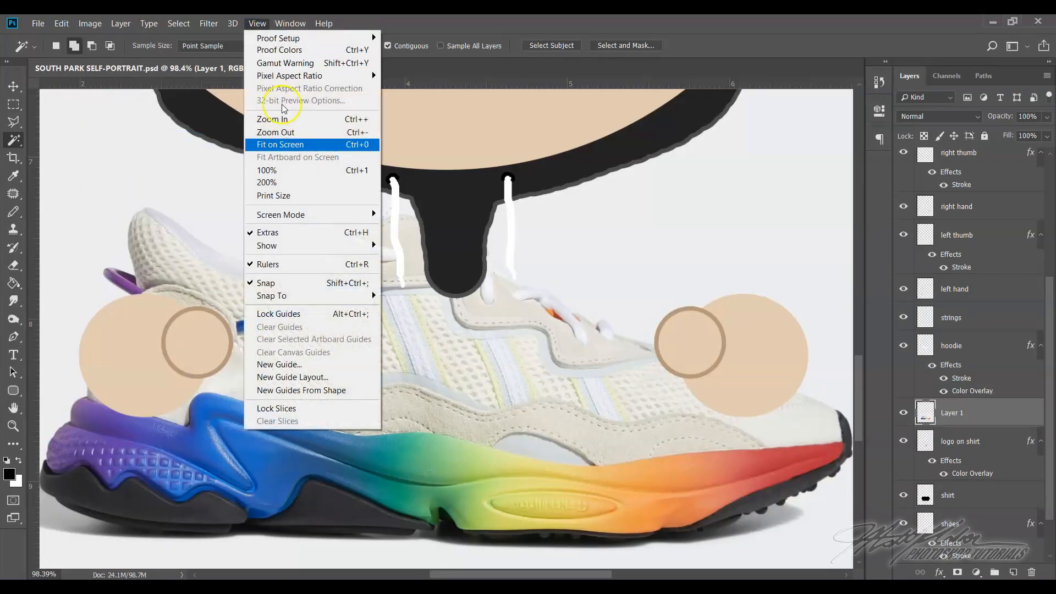
pyautogui.click(272, 141)
pyautogui.click(71, 26)
pyautogui.moveTo(90, 24)
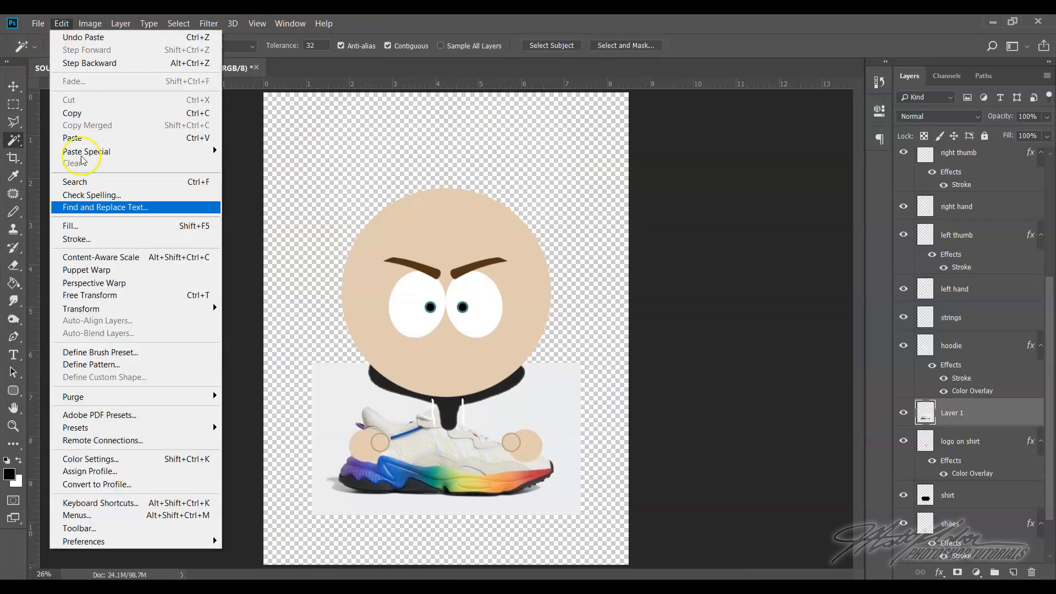
pyautogui.click(110, 295)
pyautogui.moveTo(324, 509); pyautogui.dragTo(460, 453)
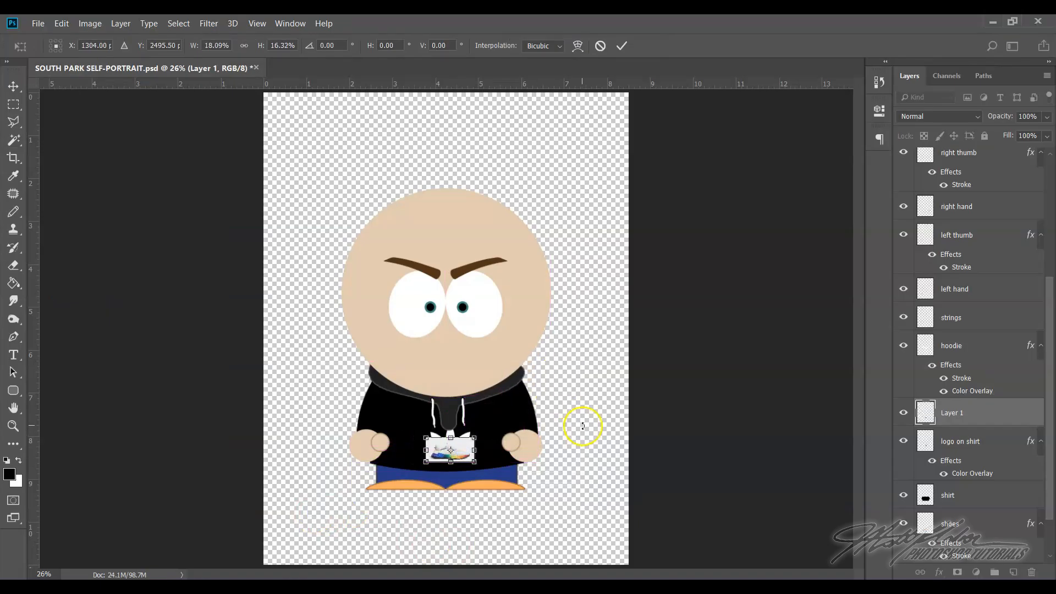
pyautogui.press('Return')
# Delete the pasted shoe picture's layer, Layer 1
pyautogui.press('w')
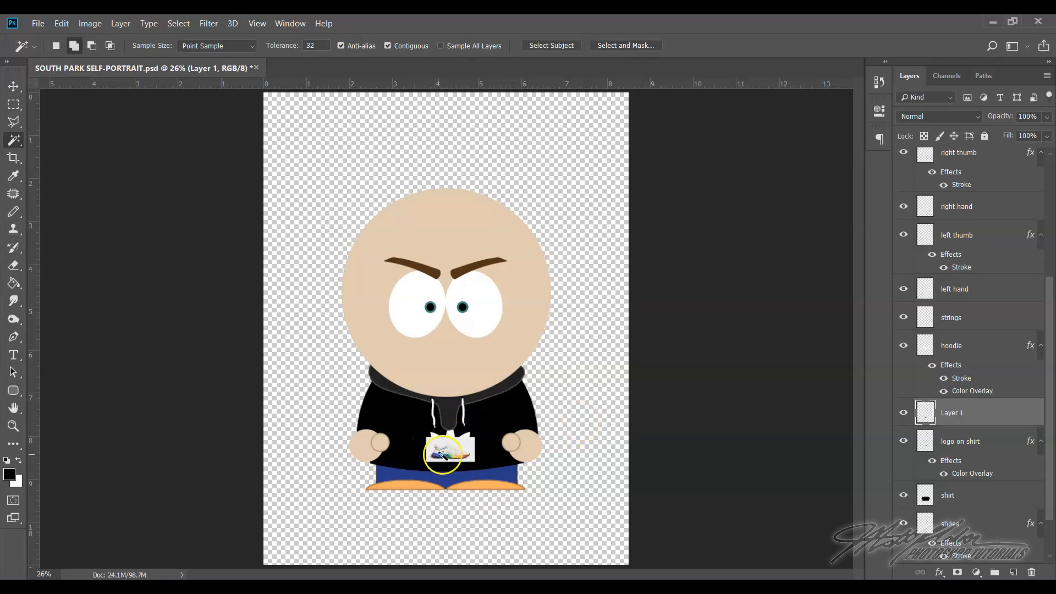
pyautogui.click(13, 427)
pyautogui.moveTo(440, 428); pyautogui.dragTo(416, 465)
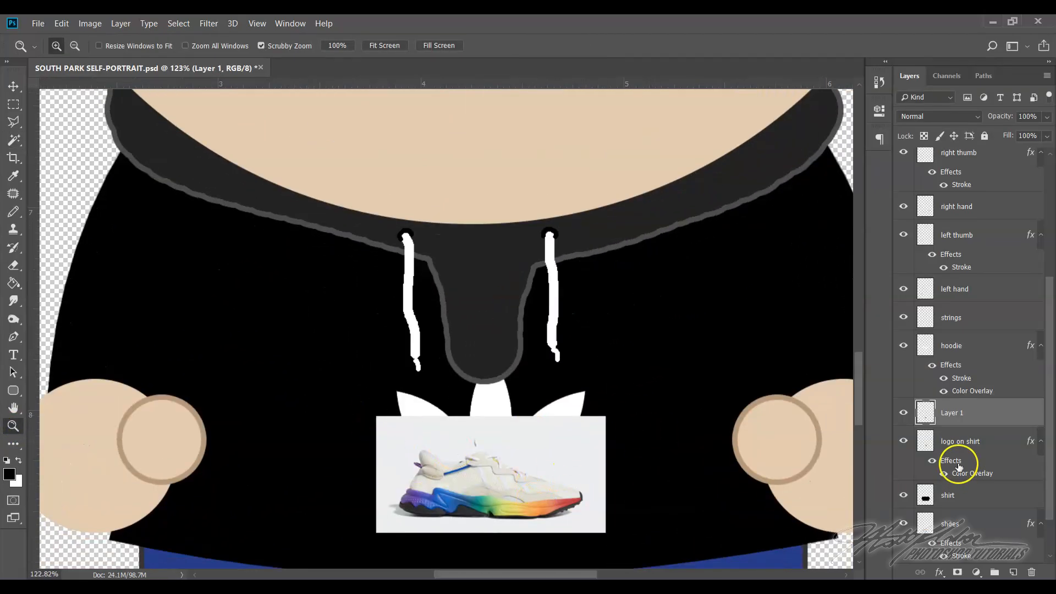
pyautogui.rightClick(991, 414)
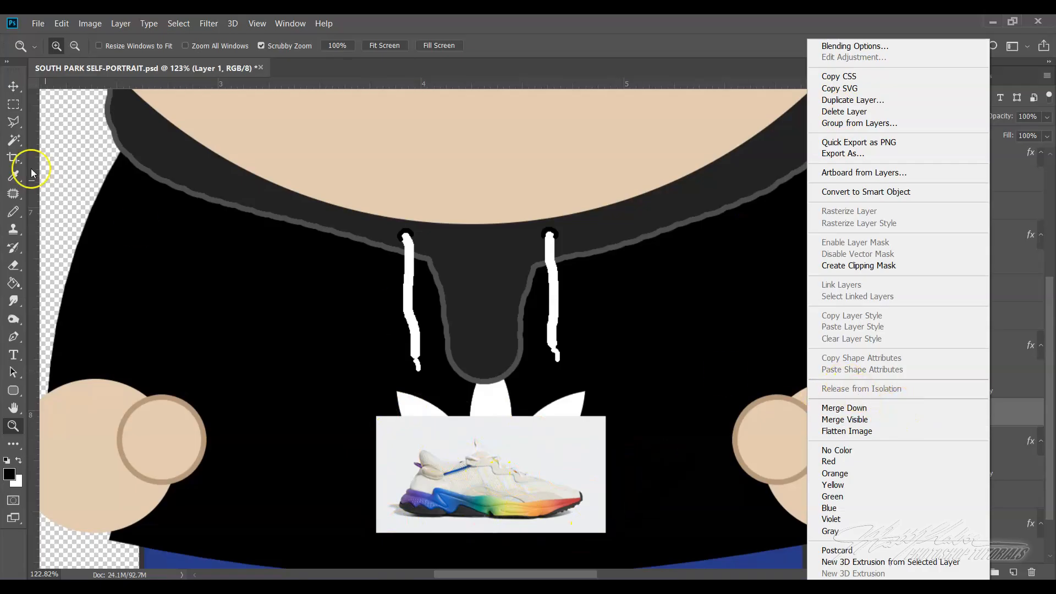
pyautogui.click(11, 144)
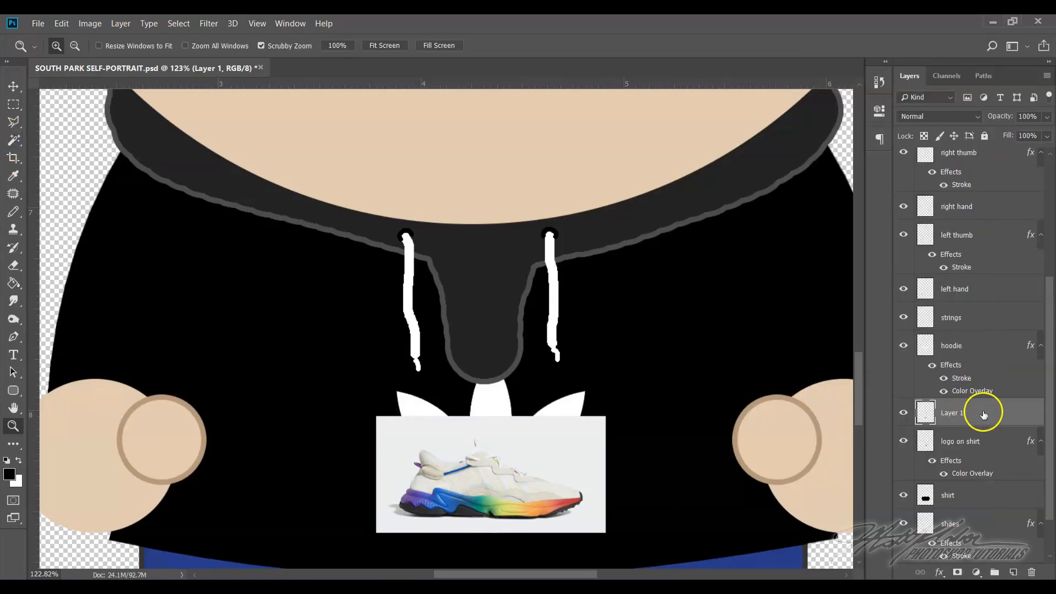
pyautogui.press('Delete')
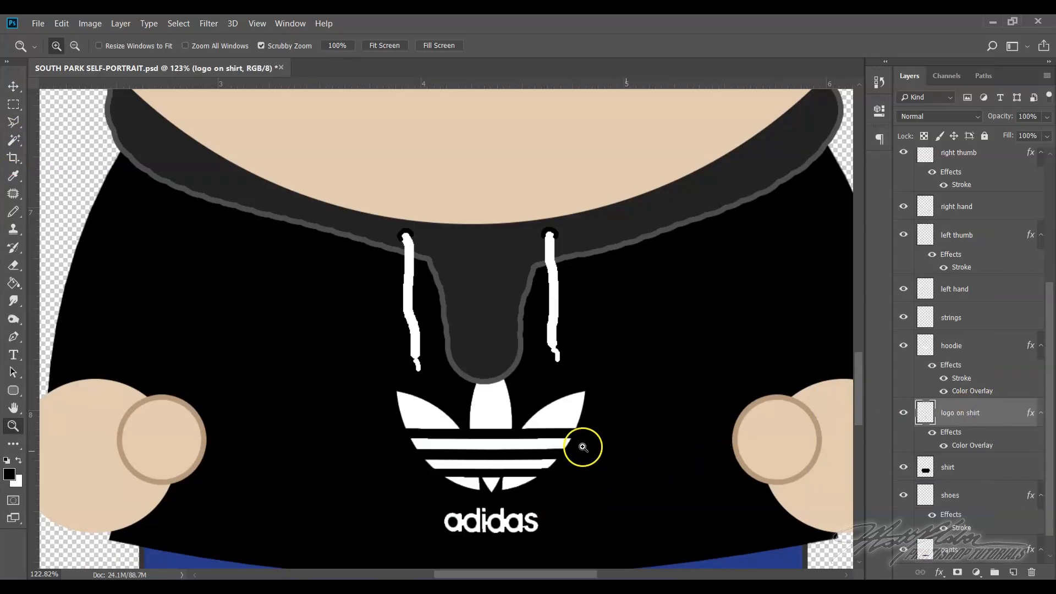
# Hide the hoodie layer to check the logo beneath it, and show the layer again
pyautogui.scroll(-2, 577, 443)
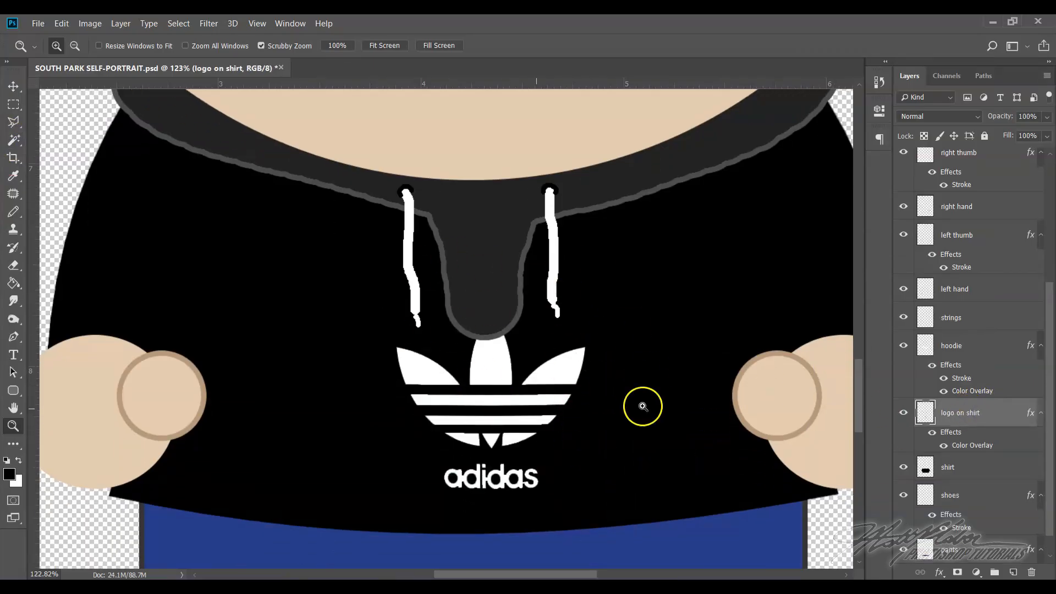
pyautogui.click(903, 346)
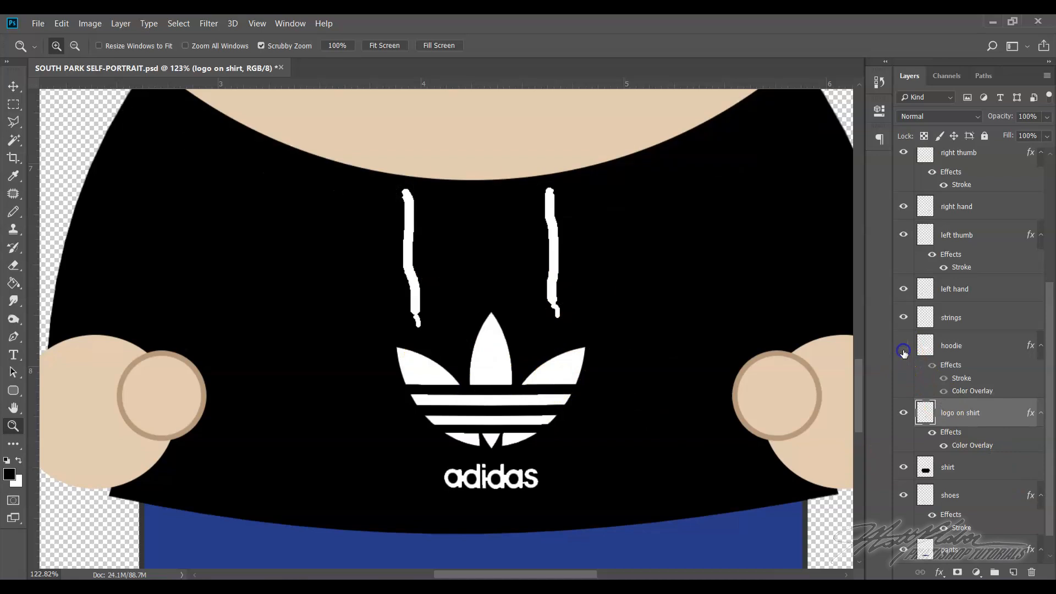
pyautogui.click(904, 347)
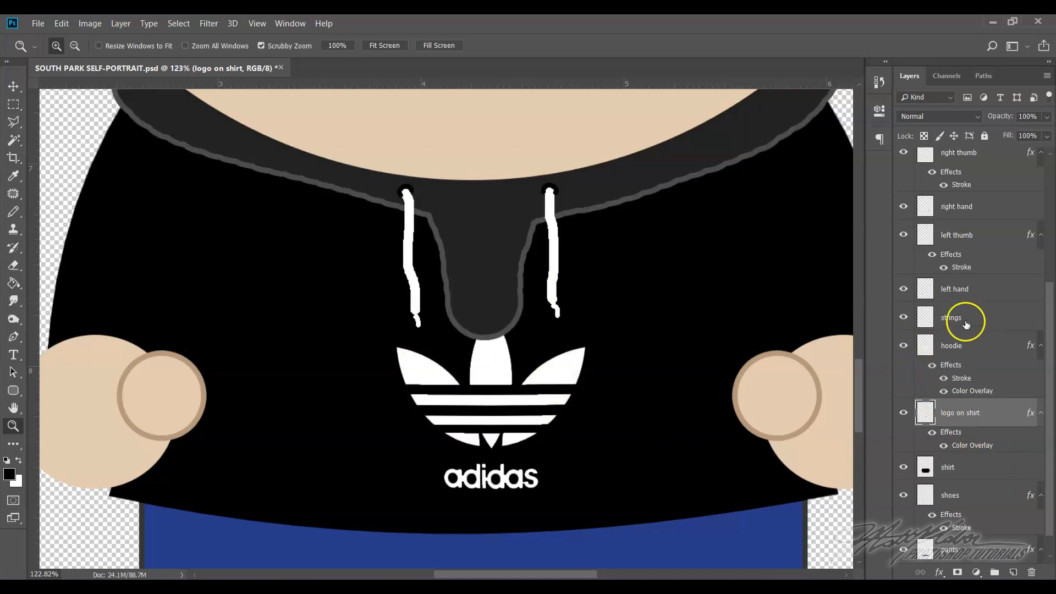
pyautogui.scroll(4, 589, 442)
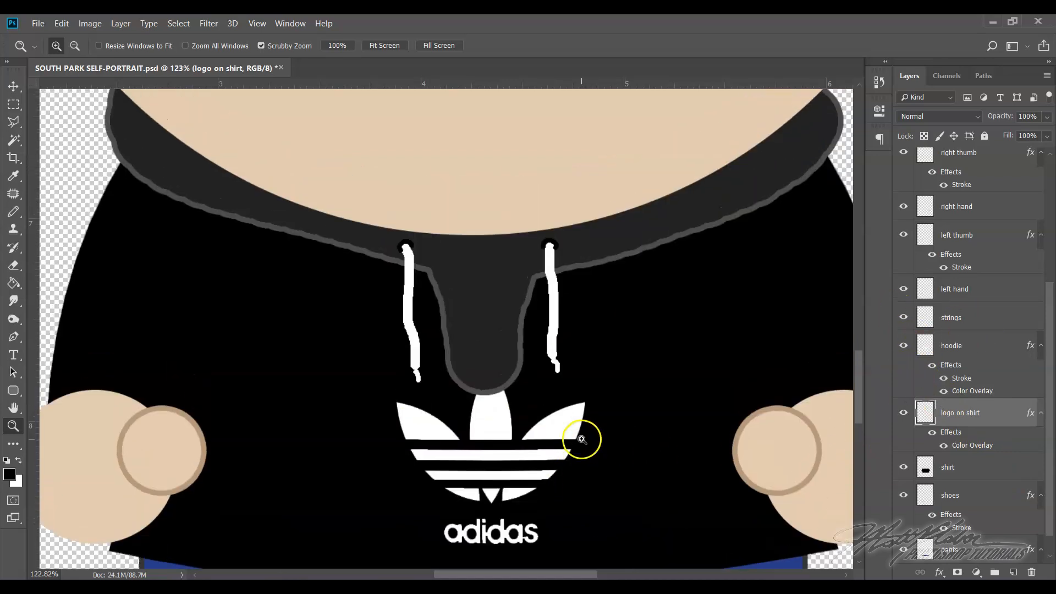
pyautogui.scroll(-3, 620, 438)
pyautogui.scroll(10, 539, 429)
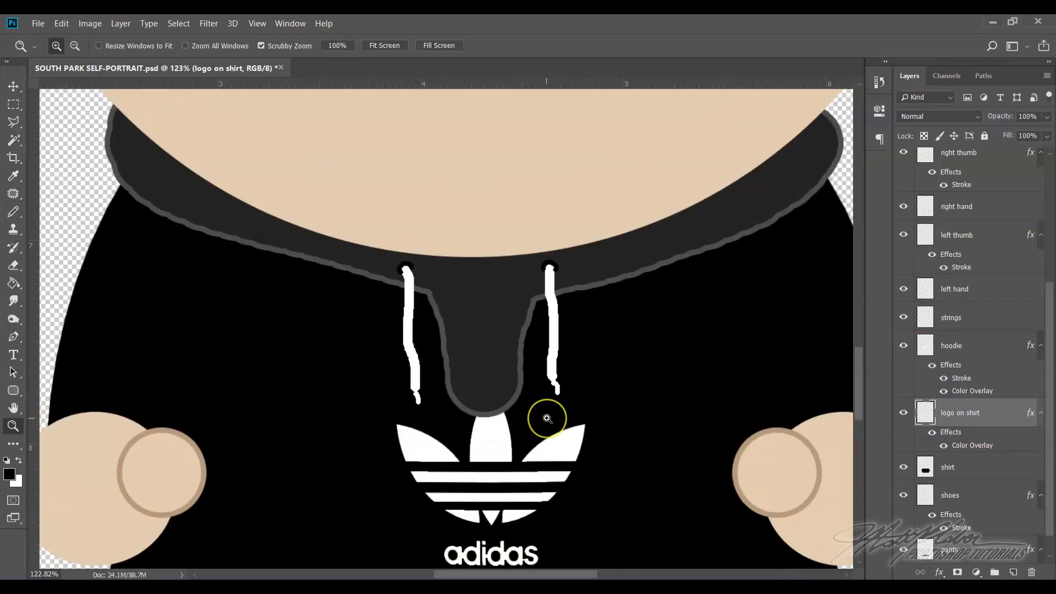
pyautogui.scroll(-12, 547, 419)
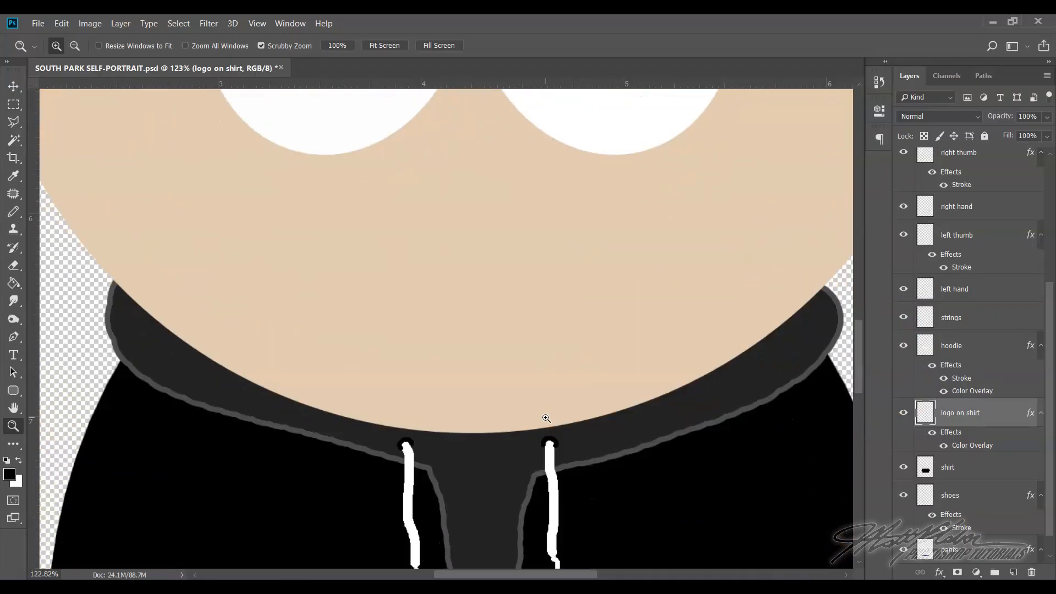
# Select the shoes layer, set the Pencil tool to 18 px, and try a black dab at the left shoe's lower edge
pyautogui.scroll(-4, 545, 418)
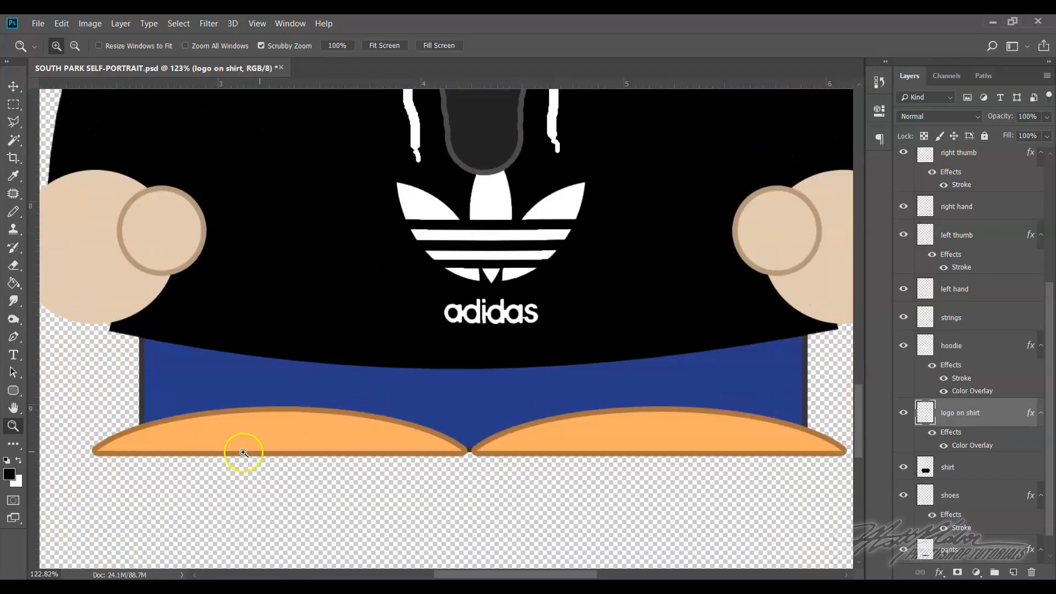
pyautogui.scroll(-1, 243, 452)
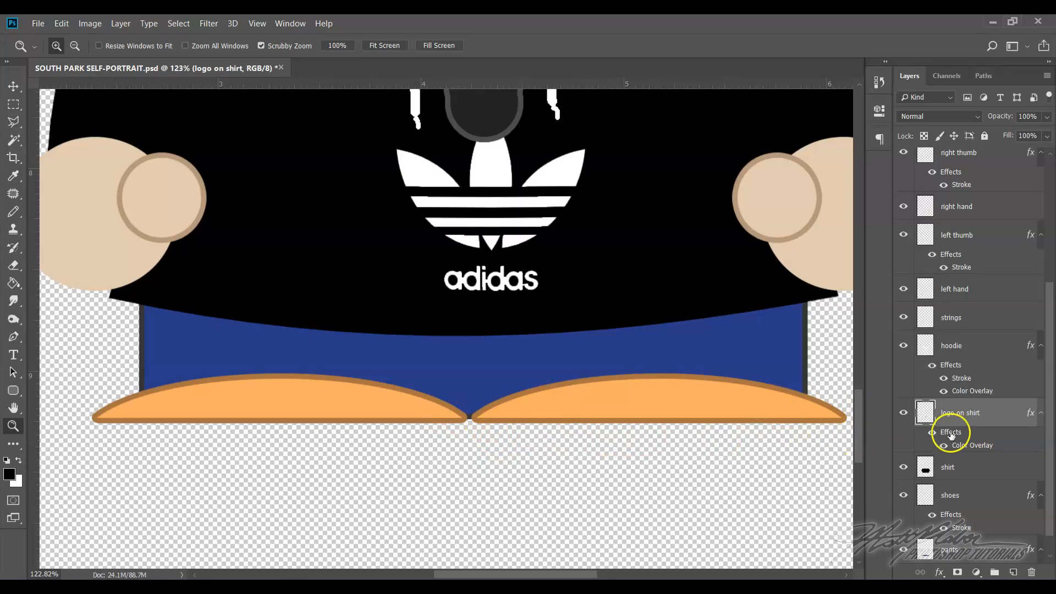
pyautogui.scroll(-1, 972, 493)
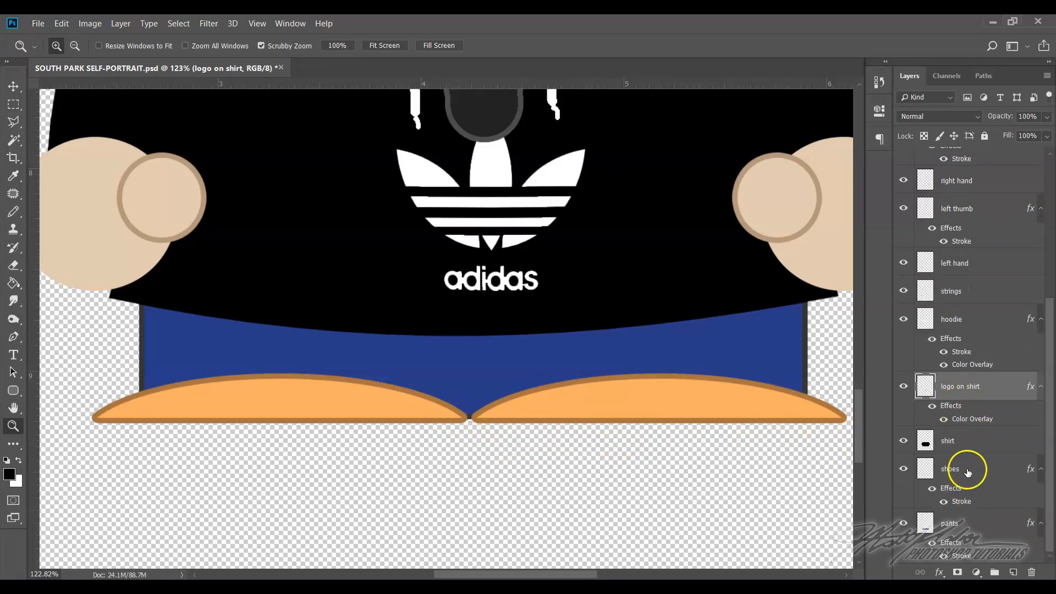
pyautogui.click(970, 469)
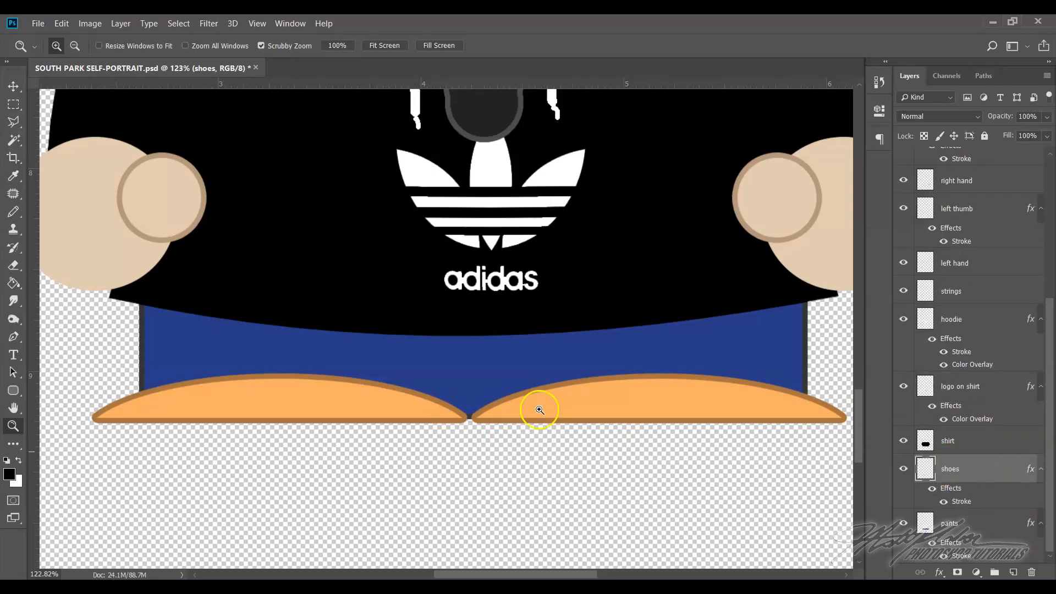
pyautogui.click(13, 212)
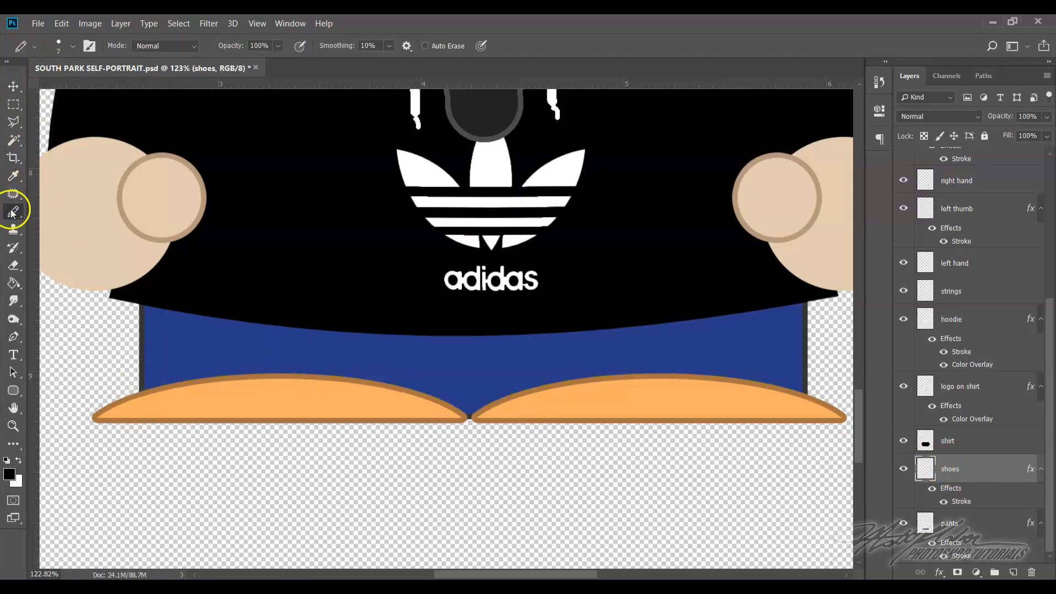
pyautogui.click(60, 46)
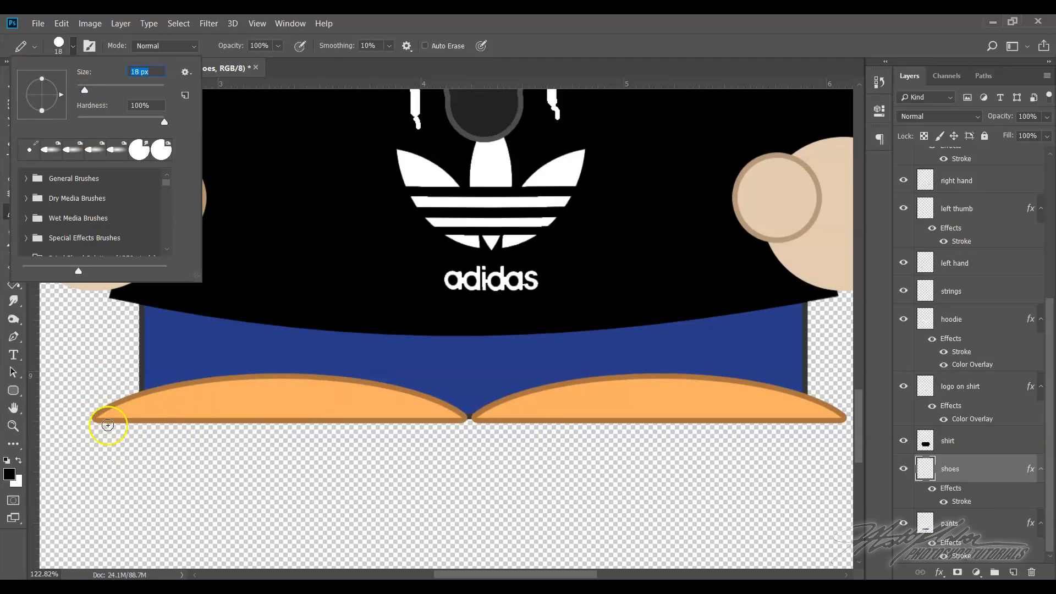
pyautogui.click(107, 425)
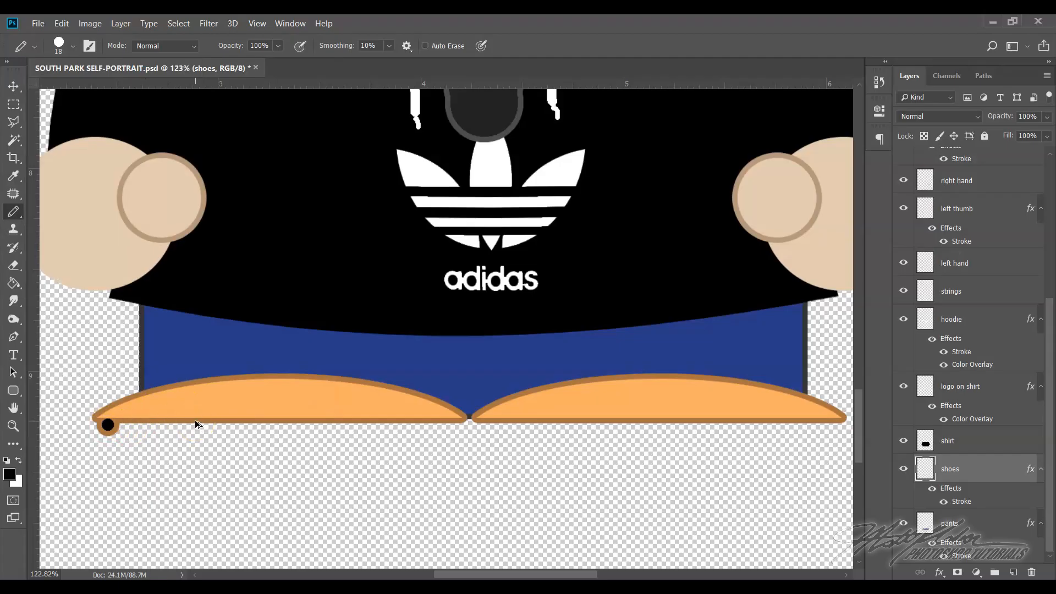
# Paint a scalloped sole along the undersides of both shoes, using the brown sampled from the shoe outline
pyautogui.click(9, 475)
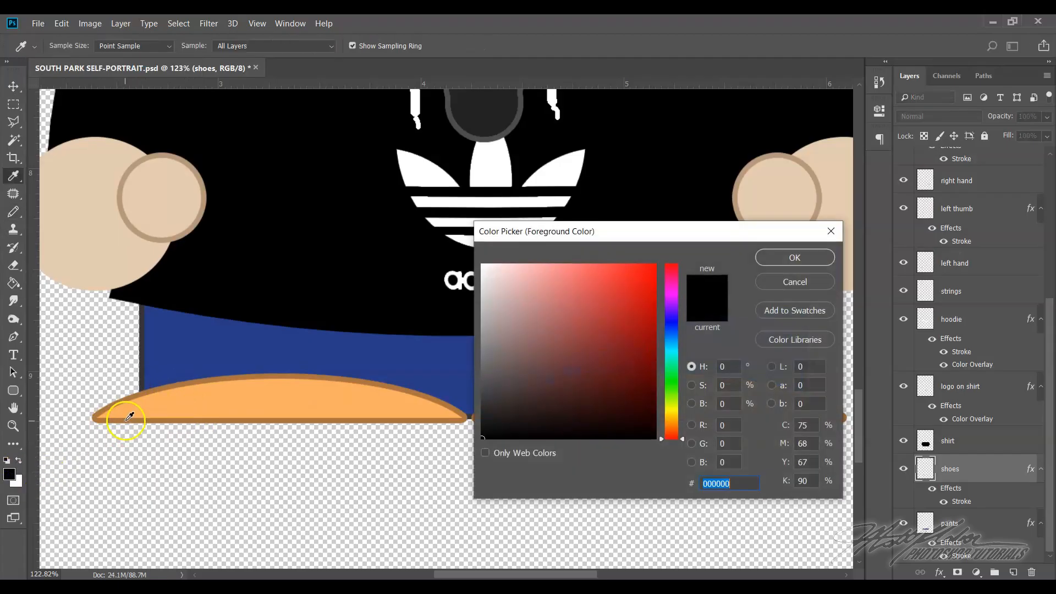
pyautogui.click(130, 420)
pyautogui.click(779, 257)
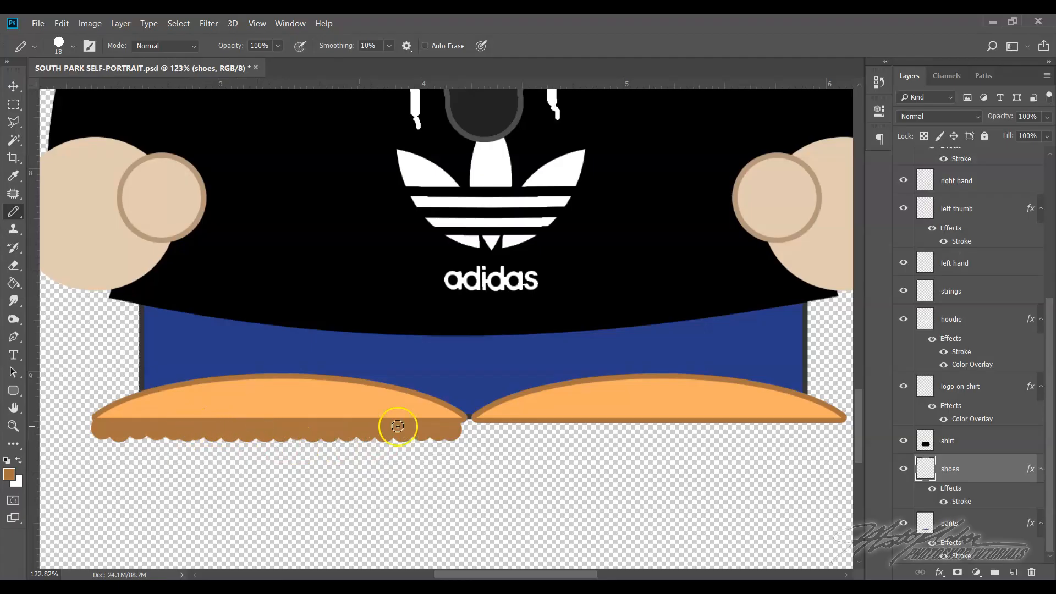
pyautogui.click(497, 430)
pyautogui.click(514, 430)
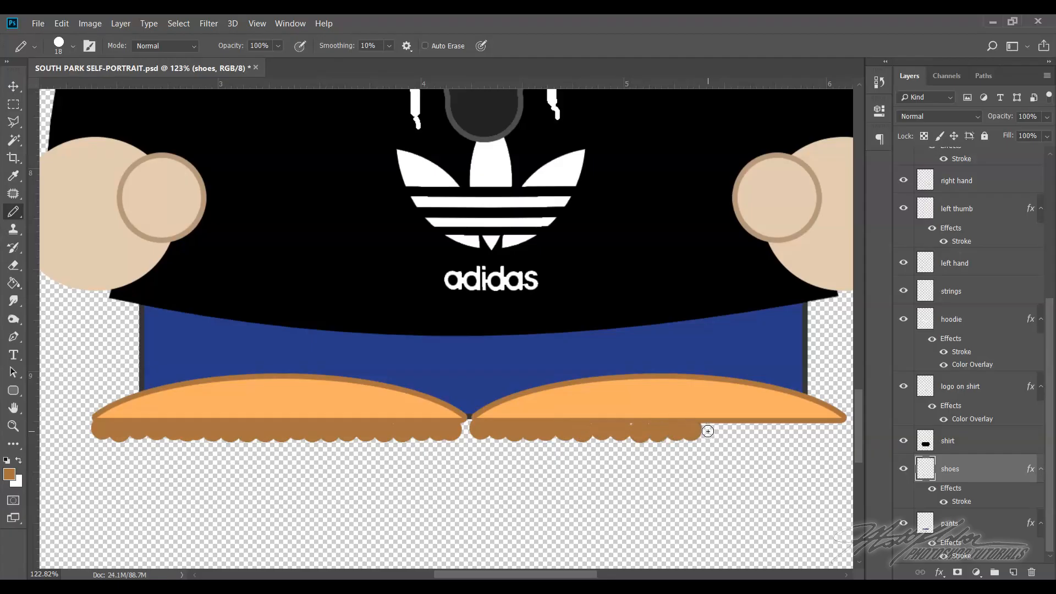
pyautogui.click(745, 430)
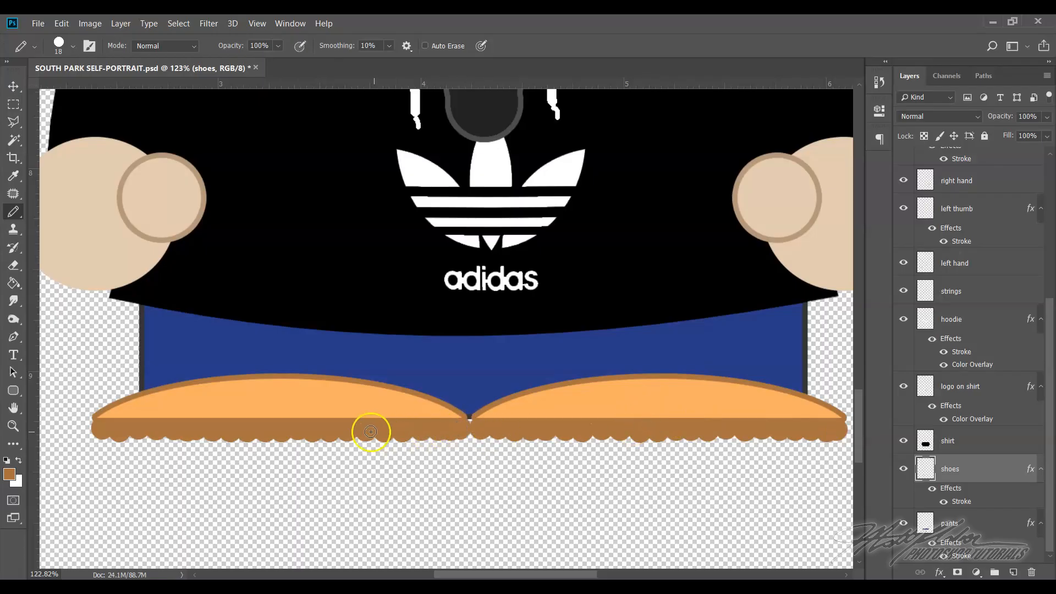
pyautogui.scroll(2, 568, 388)
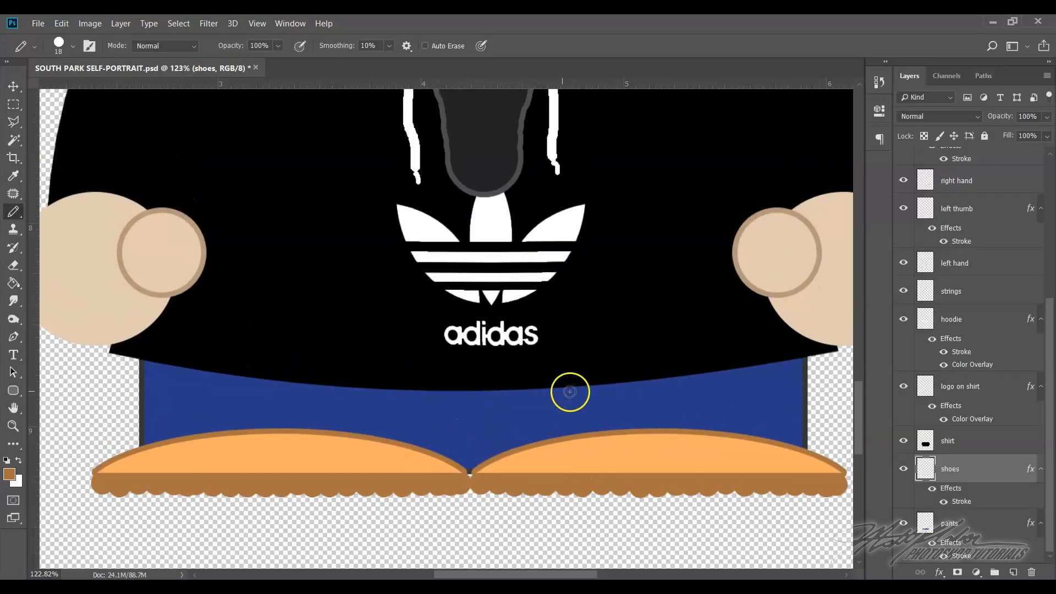
pyautogui.scroll(-3, 570, 390)
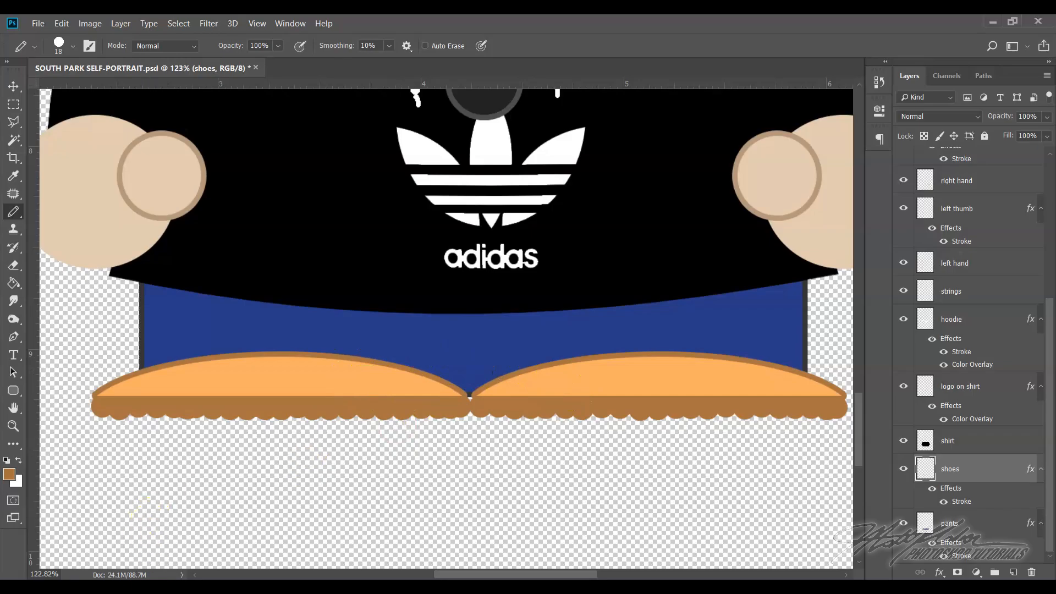
# Switch to the browser and search Google Images for "timberland logo"
pyautogui.click(63, 593)
pyautogui.scroll(20, 398, 103)
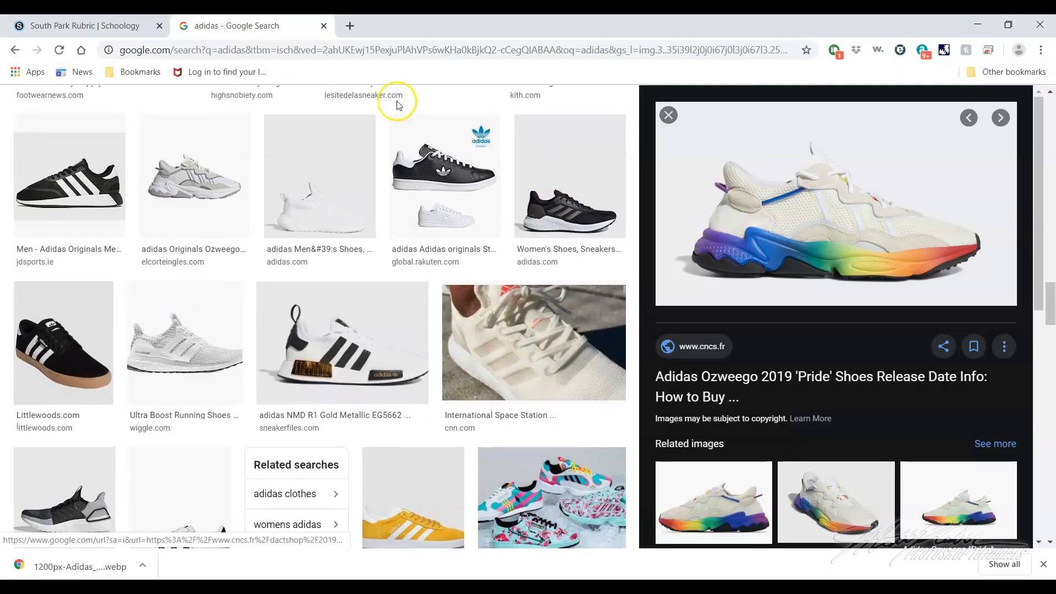
pyautogui.scroll(10, 335, 122)
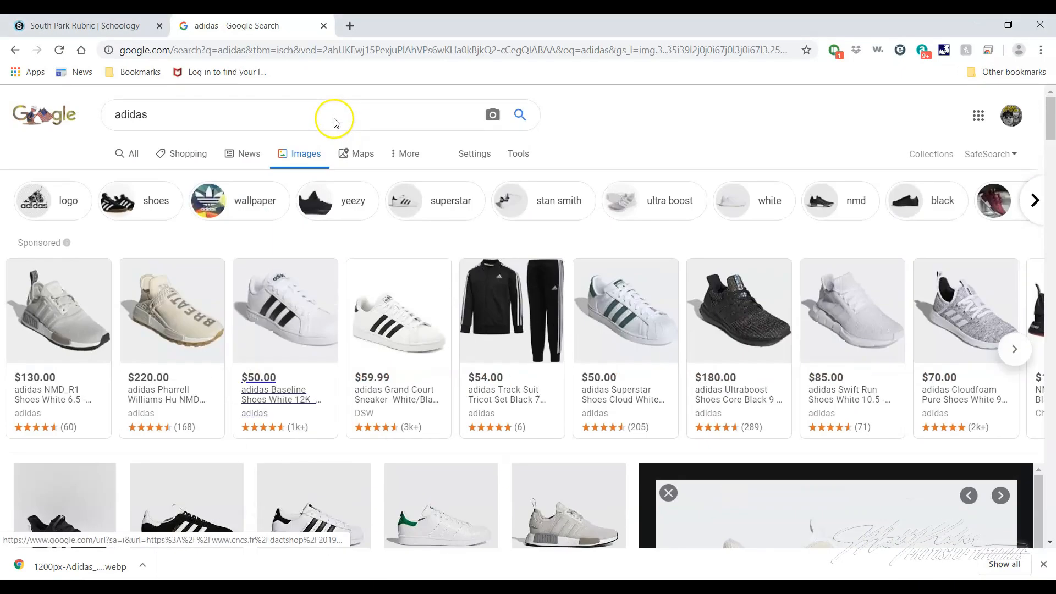
pyautogui.doubleClick(154, 120)
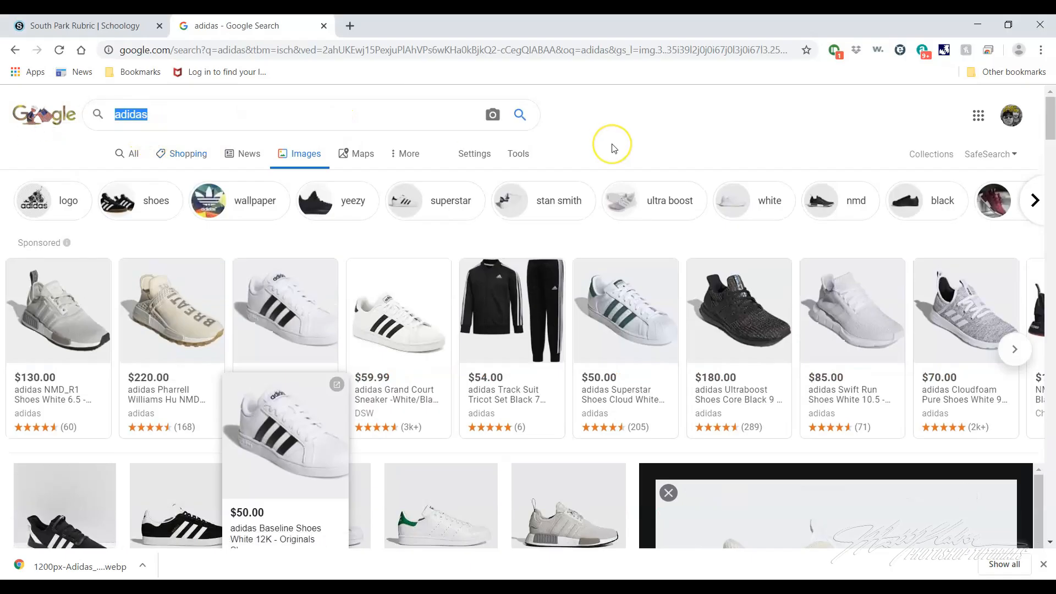
pyautogui.write('timber')
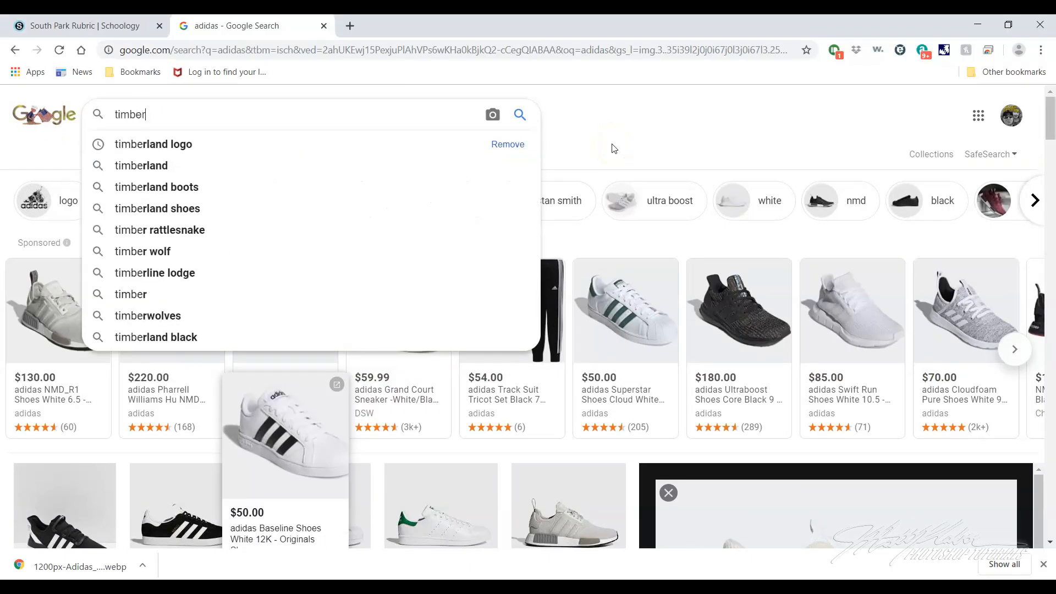
pyautogui.write('land logo')
pyautogui.press('Return')
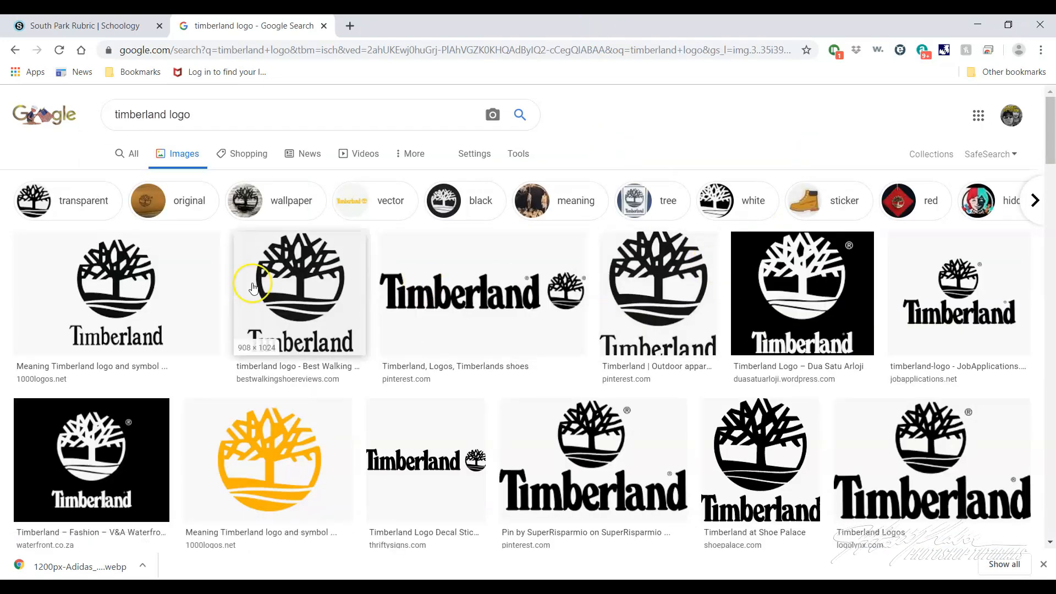
# Open the orange-yellow Timberland tree logo from the 1000logos.net result and copy the image
pyautogui.click(257, 480)
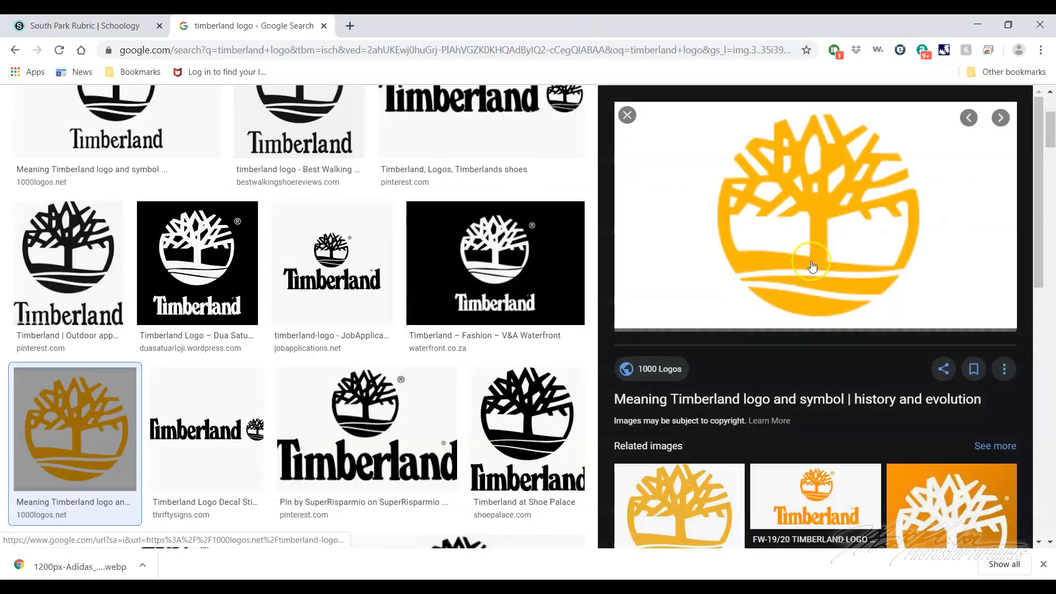
pyautogui.rightClick(827, 196)
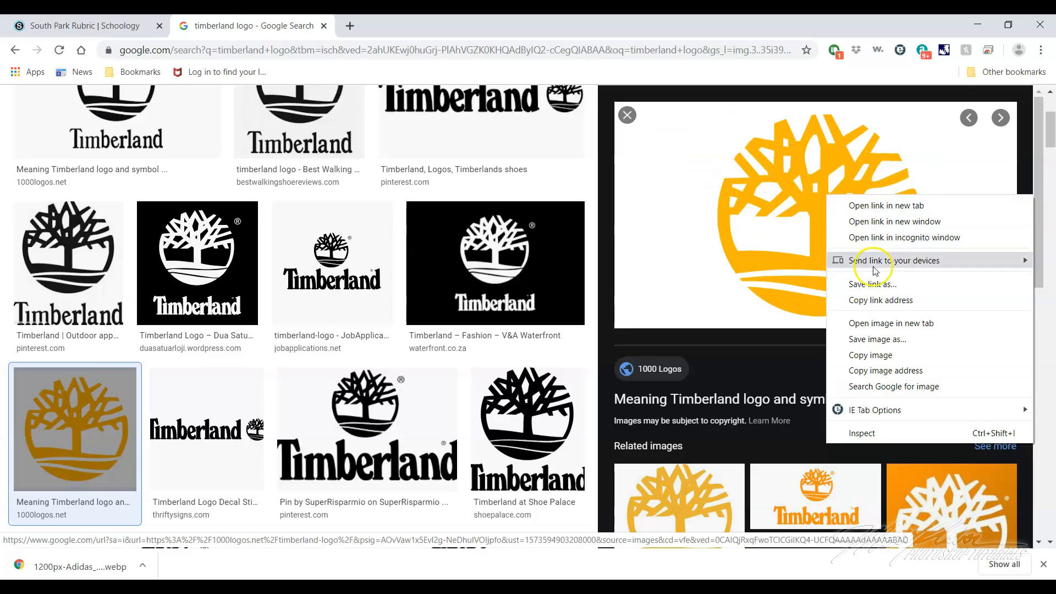
pyautogui.click(868, 355)
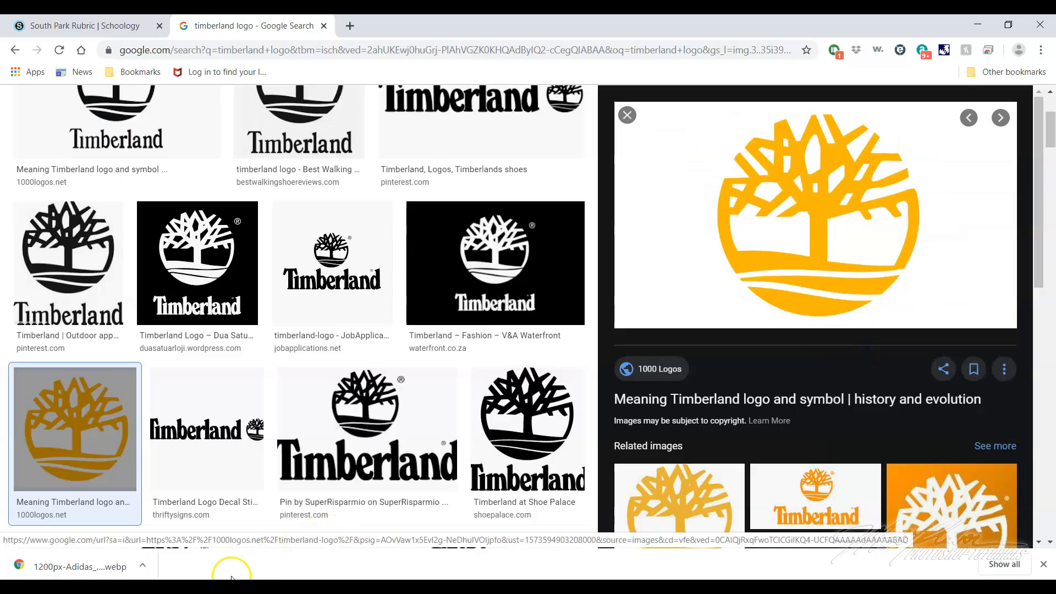
# Switch back to Photoshop and paste the copied Timberland logo above the shoes layer
pyautogui.hotkey('alt', 'Tab')
pyautogui.click(62, 23)
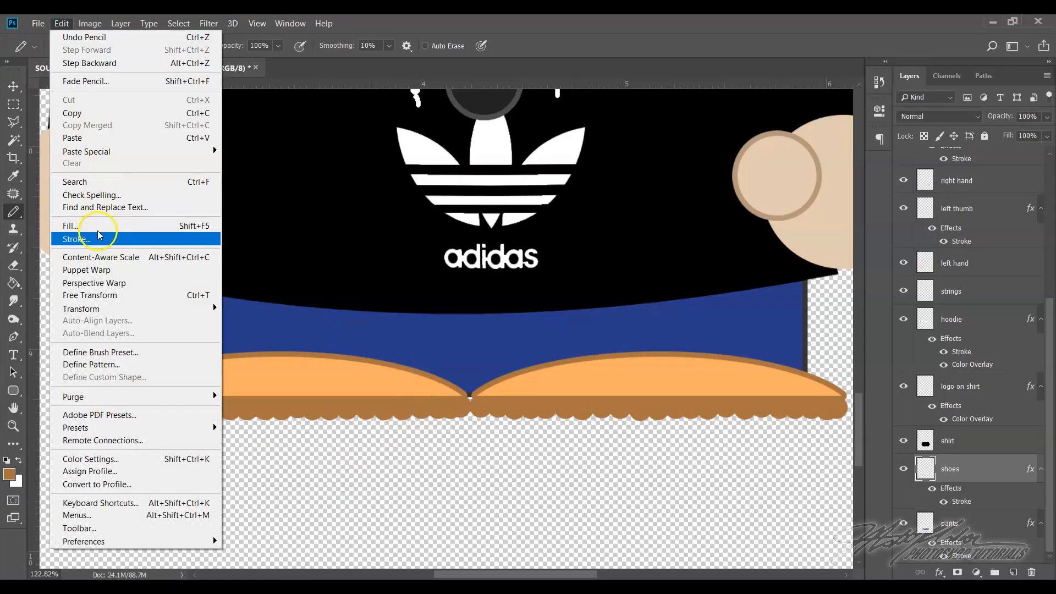
pyautogui.click(74, 139)
# Free Transform the pasted Timberland logo to about 3.9% width and 4% height, placing it on the right shoe
pyautogui.click(61, 23)
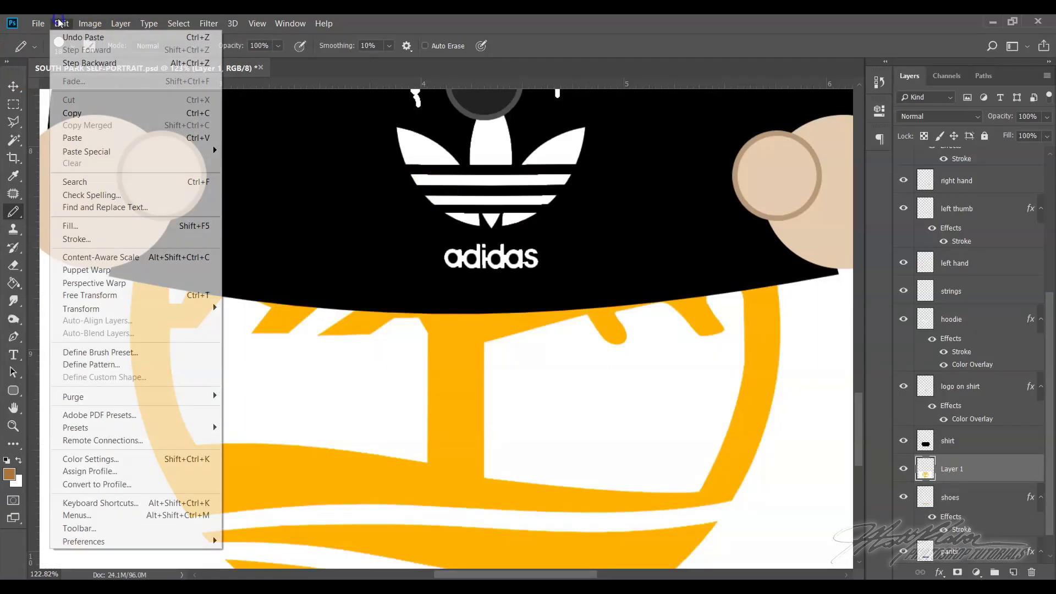
pyautogui.click(90, 295)
pyautogui.moveTo(253, 185); pyautogui.dragTo(426, 346)
pyautogui.moveTo(321, 175); pyautogui.dragTo(420, 223)
pyautogui.moveTo(85, 181); pyautogui.dragTo(586, 315)
pyautogui.moveTo(633, 341); pyautogui.dragTo(606, 363)
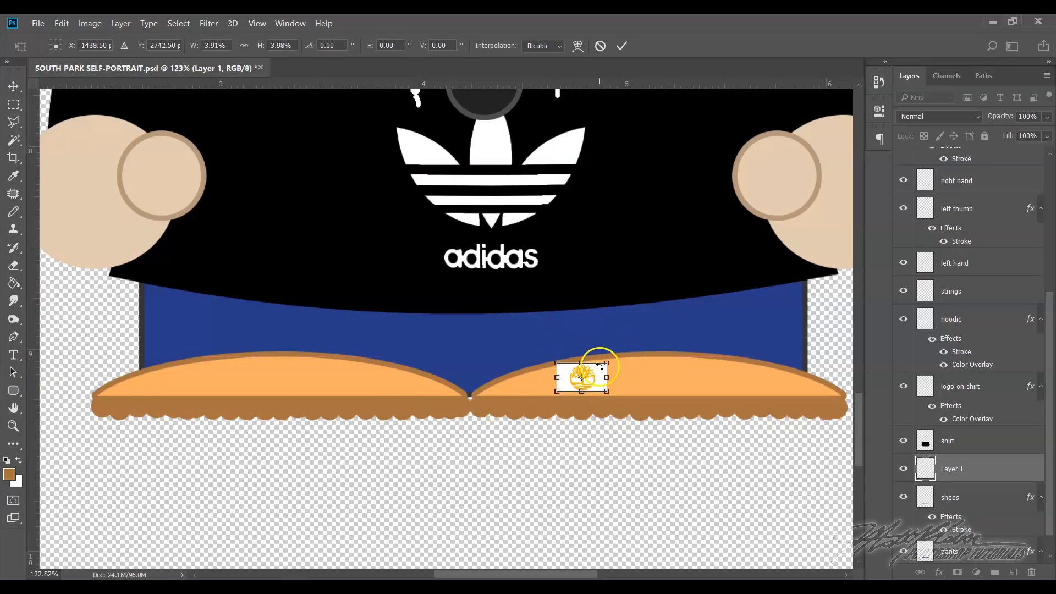
pyautogui.click(619, 46)
# Move the Timberland logo toward the right shoe's inner end, with its lower edge resting on the sole
pyautogui.click(13, 425)
pyautogui.moveTo(588, 354); pyautogui.dragTo(648, 427)
pyautogui.scroll(-2, 693, 386)
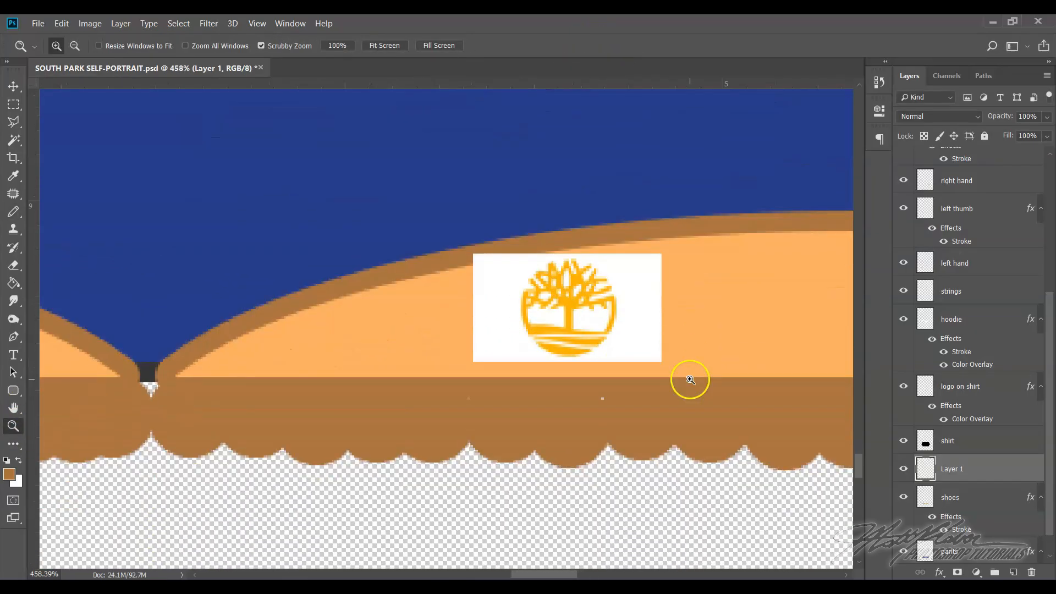
pyautogui.click(13, 88)
pyautogui.moveTo(527, 306); pyautogui.dragTo(417, 309)
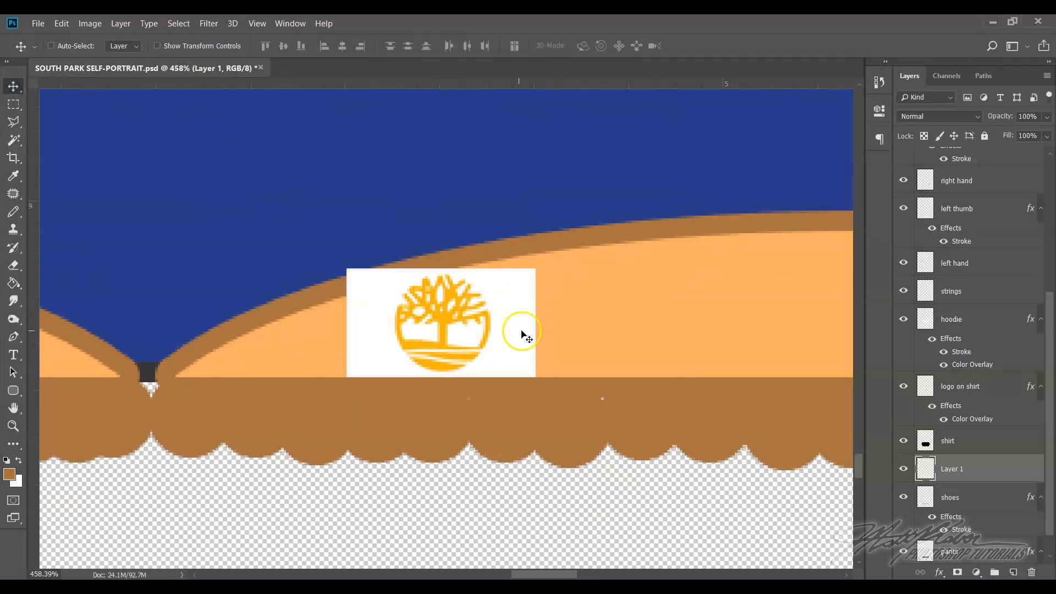
pyautogui.moveTo(501, 289); pyautogui.dragTo(533, 290)
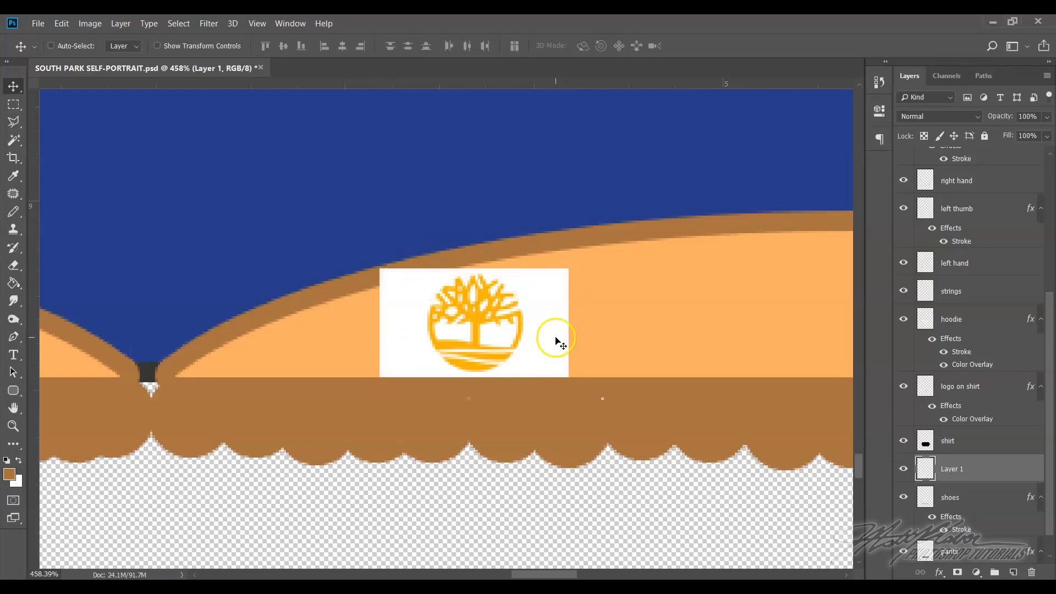
# Try to remove the white background around the Timberland logo with the Magic Wand, undo the deletion and deselect
pyautogui.click(14, 141)
pyautogui.click(419, 295)
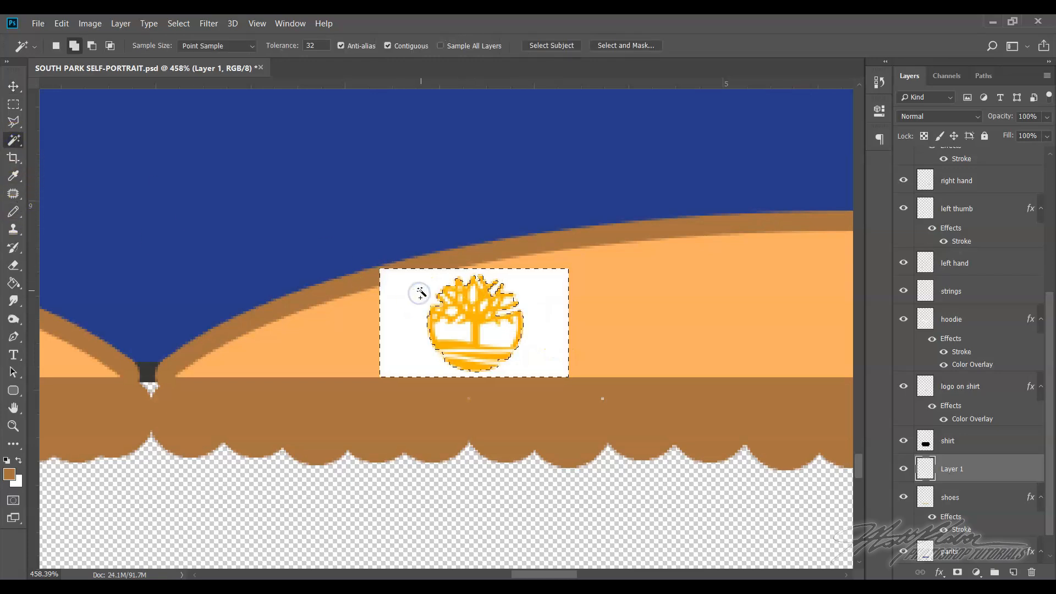
pyautogui.press('Delete')
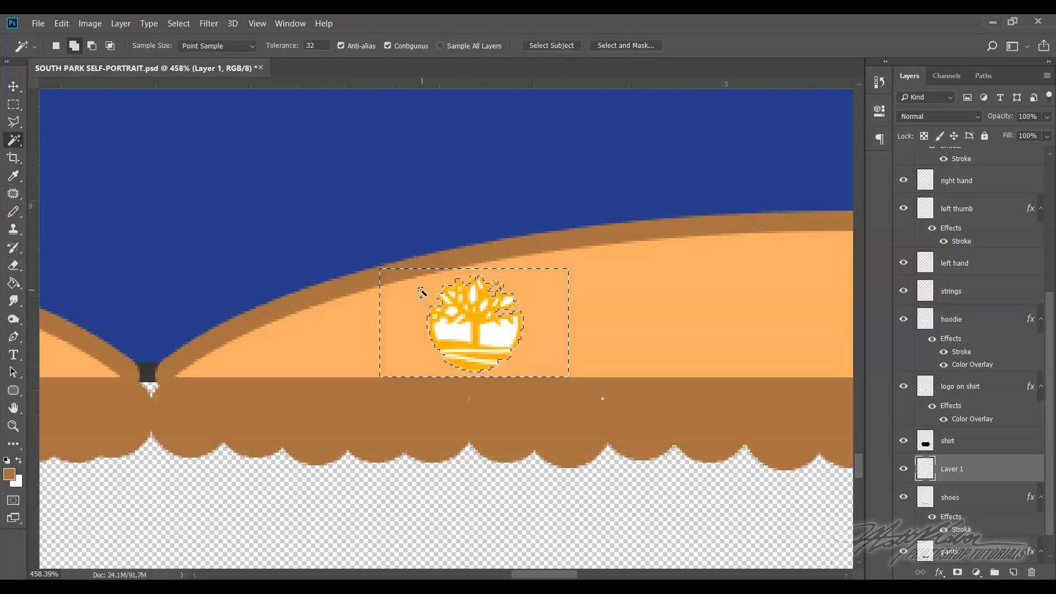
pyautogui.hotkey('ctrl', 'z')
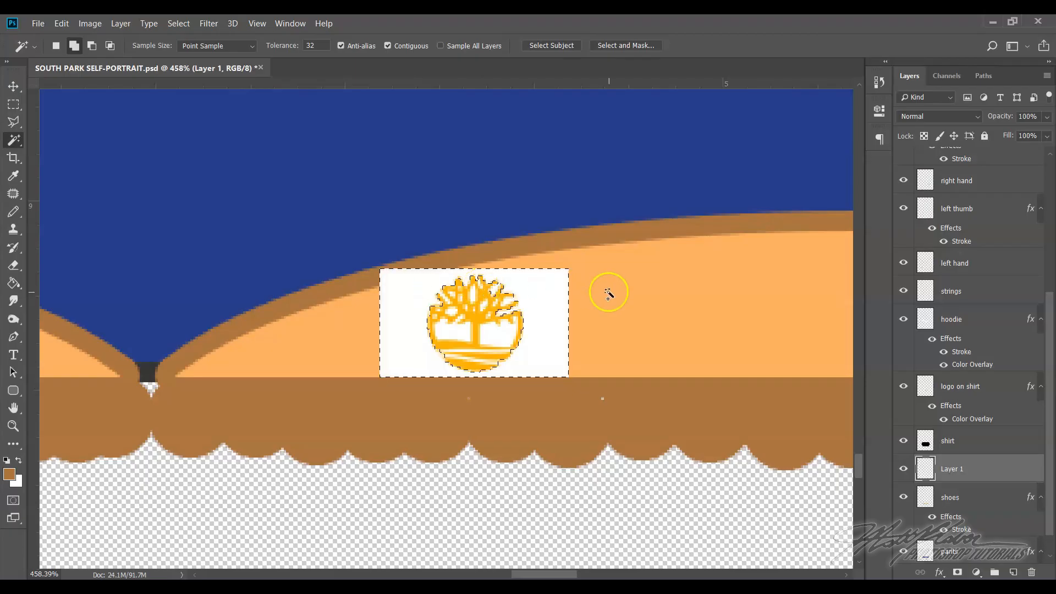
pyautogui.click(186, 23)
pyautogui.click(193, 49)
# Rename the Timberland logo's layer "logo on shoe" and set its blending mode to Multiply
pyautogui.click(994, 471)
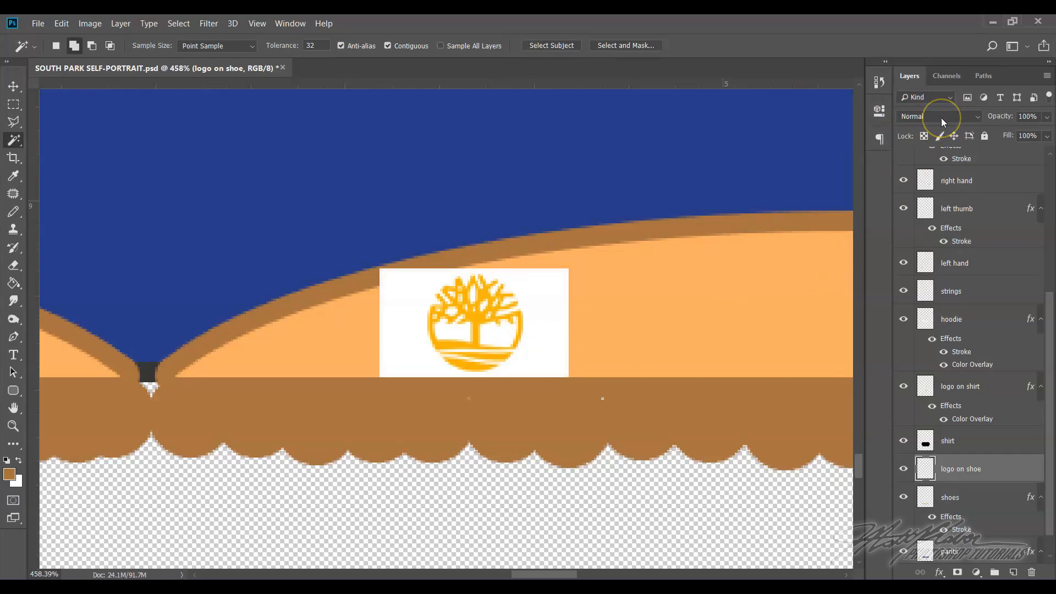
pyautogui.click(941, 118)
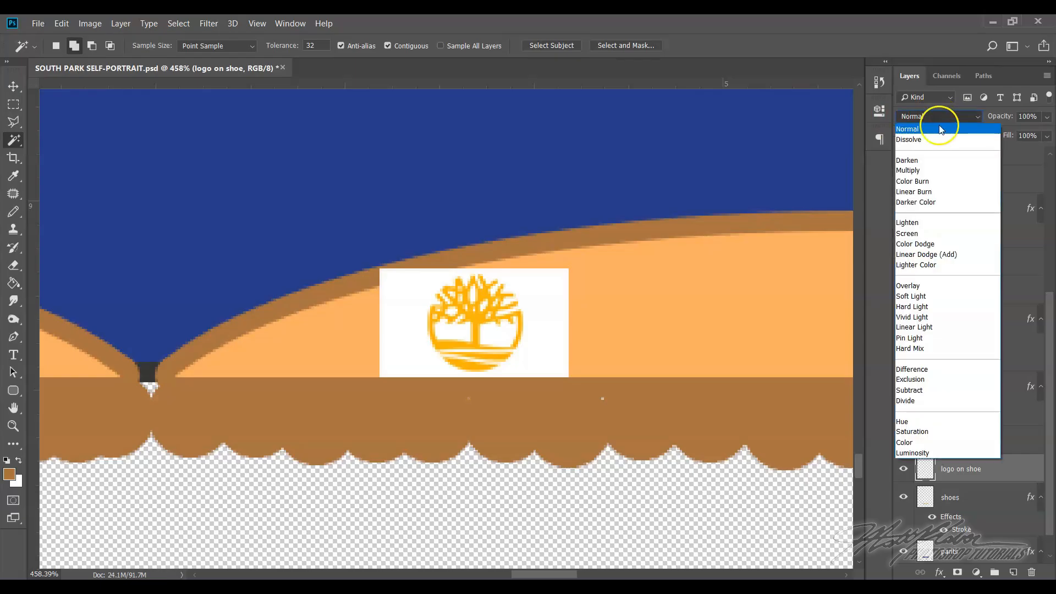
pyautogui.click(933, 140)
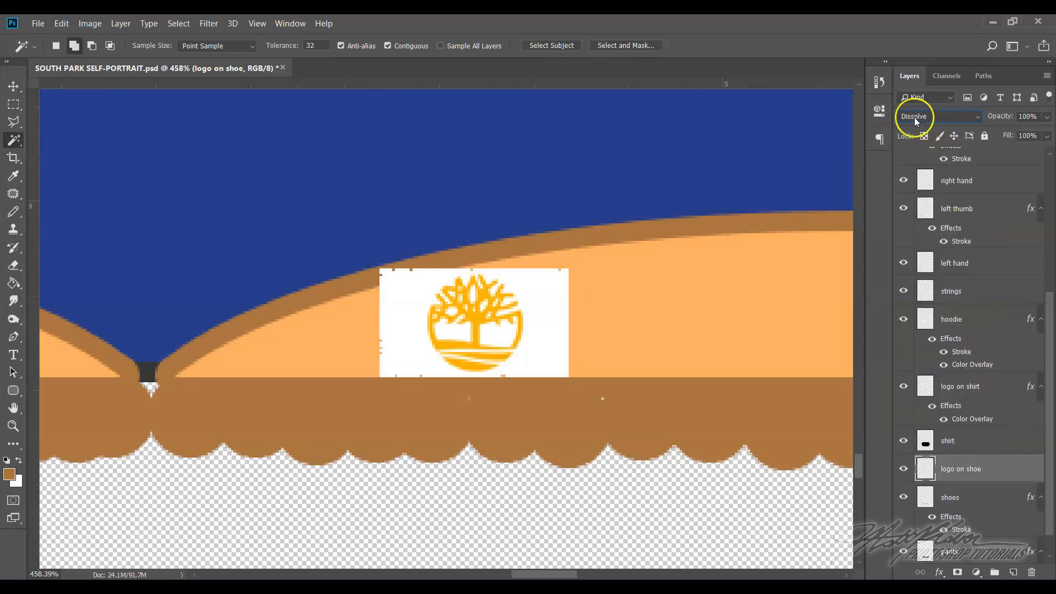
pyautogui.press('Down')
pyautogui.press('Down')
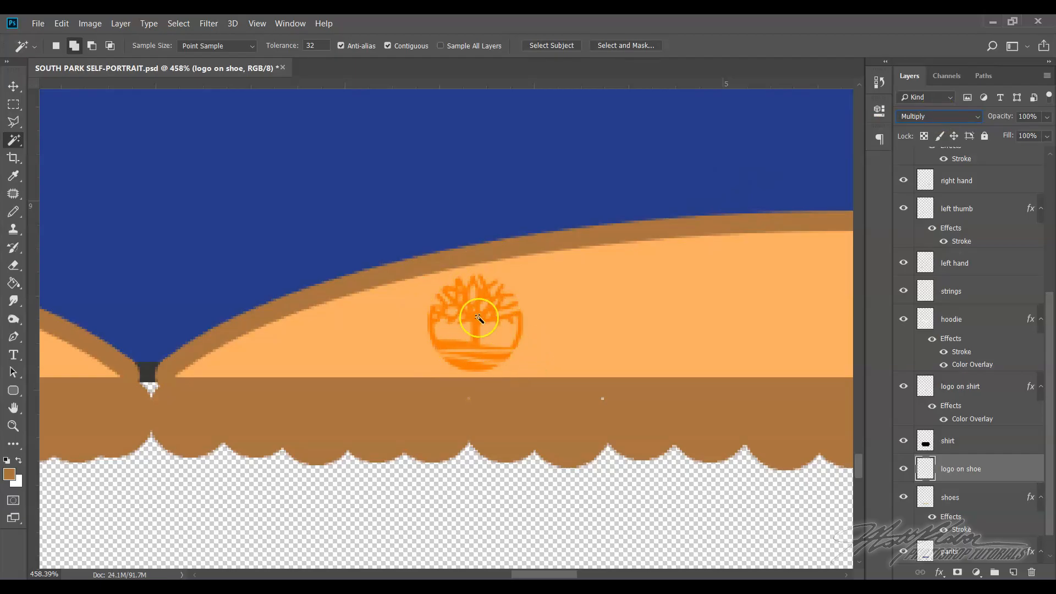
pyautogui.click(257, 23)
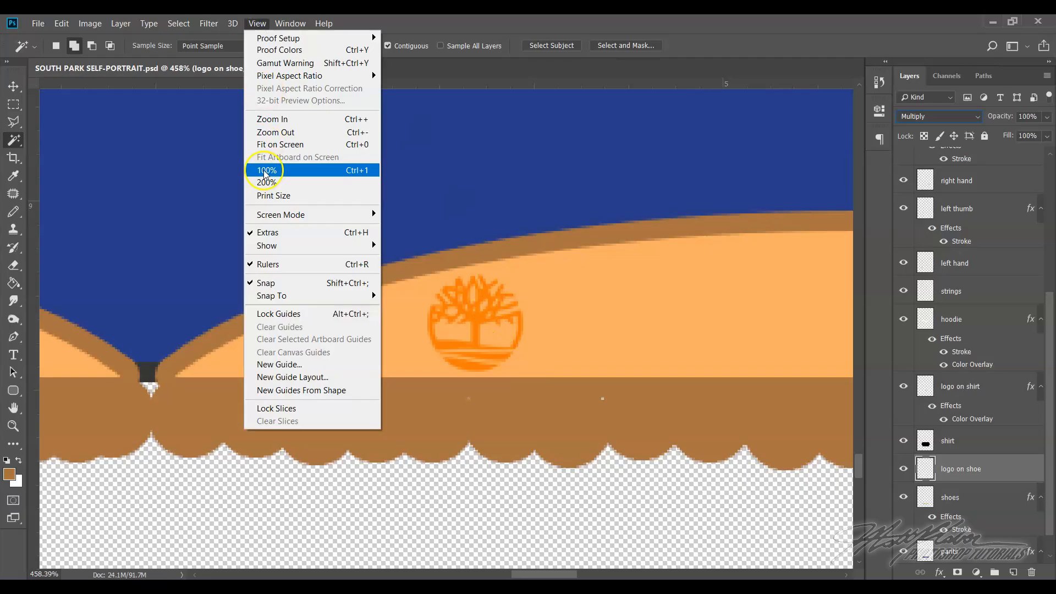
# Move the Timberland logo slightly closer to the inner end of the right shoe
pyautogui.click(280, 145)
pyautogui.click(13, 426)
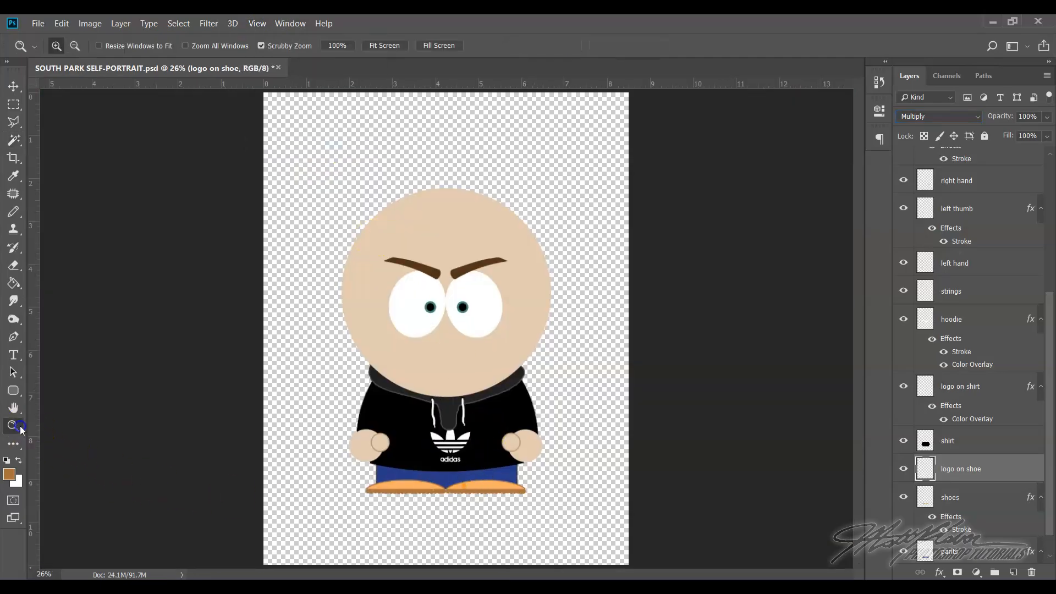
pyautogui.moveTo(456, 478); pyautogui.dragTo(511, 547)
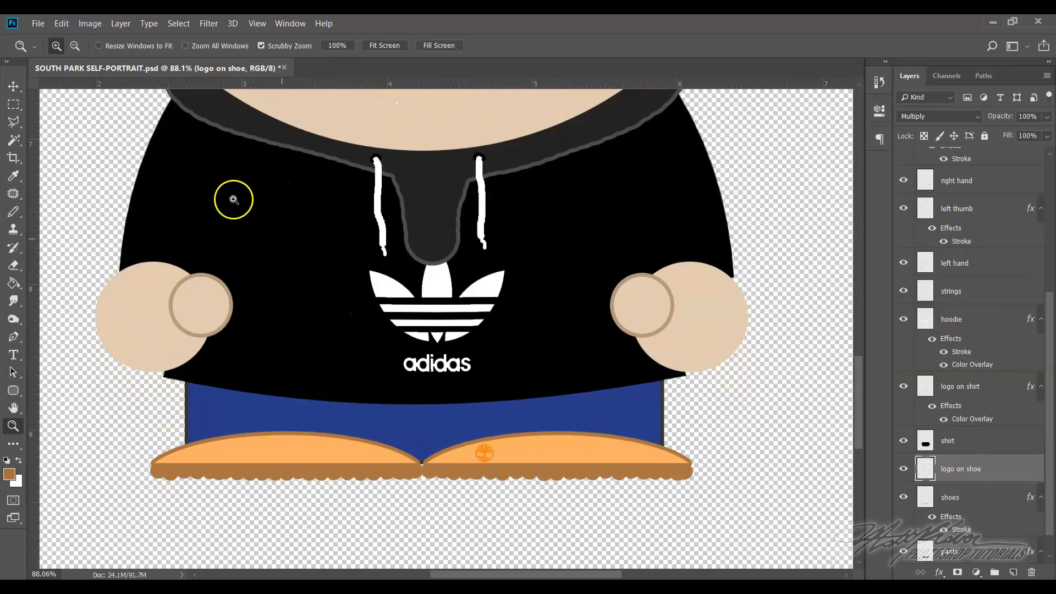
pyautogui.click(13, 86)
pyautogui.moveTo(488, 459)
pyautogui.mouseDown()
pyautogui.moveTo(455, 455)
pyautogui.moveTo(480, 456)
pyautogui.mouseUp()
# Duplicate the "logo on shoe" layer and place the copy at the inner end of the left shoe, level with the original
pyautogui.rightClick(1000, 471)
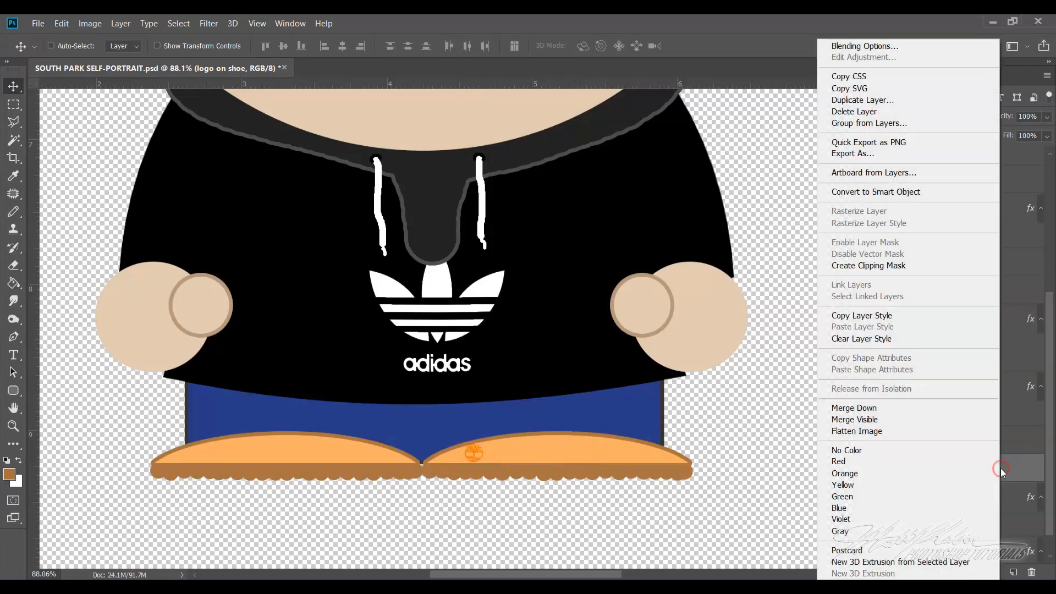
pyautogui.click(877, 101)
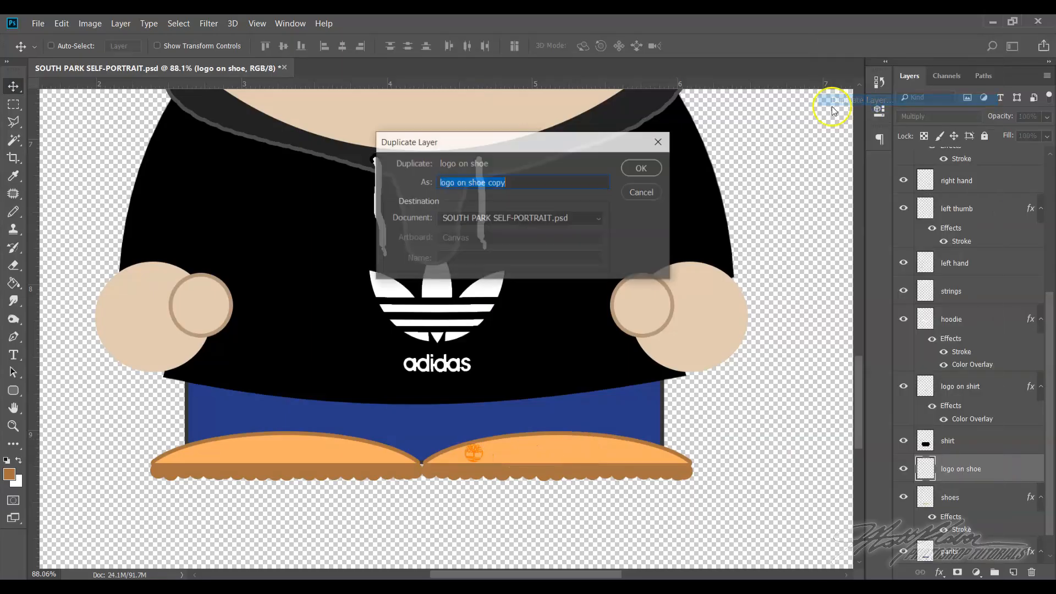
pyautogui.click(645, 167)
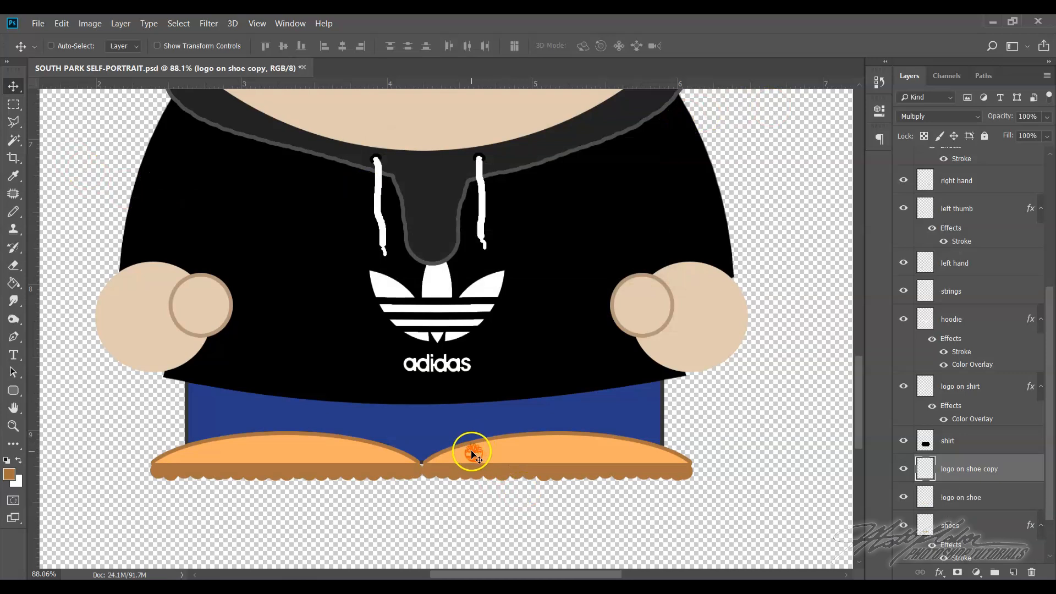
pyautogui.moveTo(471, 455); pyautogui.dragTo(370, 451)
pyautogui.click(697, 462)
# Examine the character from the shoe logos up to the face
pyautogui.scroll(1, 676, 449)
pyautogui.scroll(-1, 675, 445)
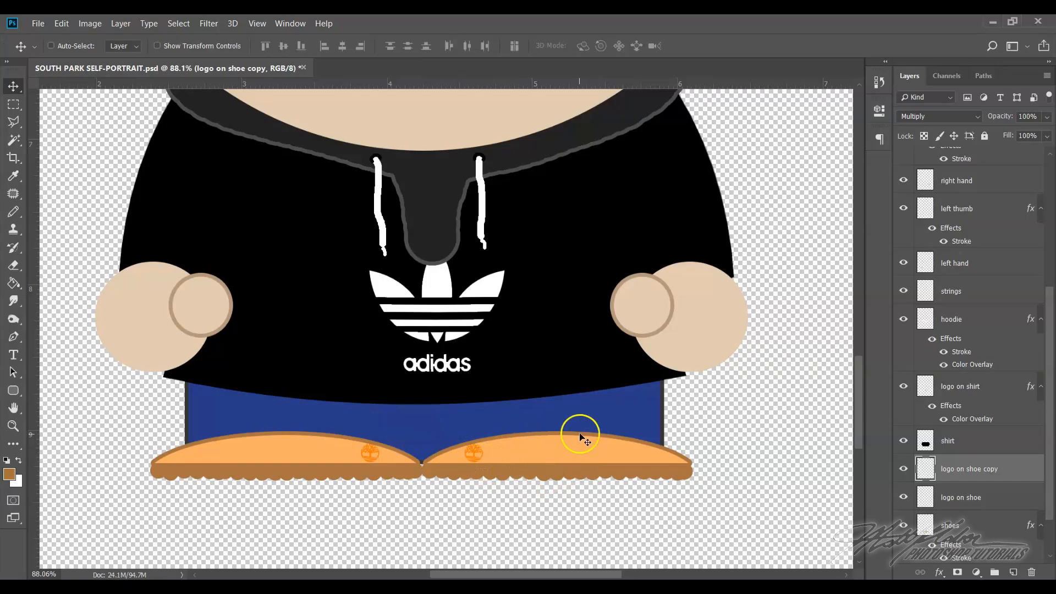
pyautogui.scroll(1, 426, 454)
pyautogui.scroll(-1, 502, 431)
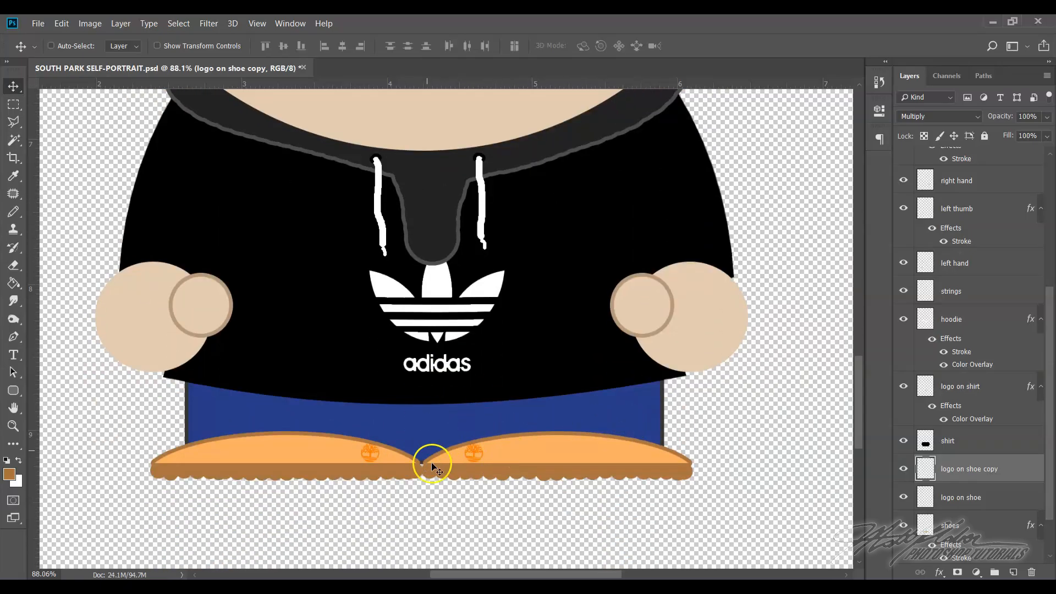
pyautogui.scroll(1, 517, 432)
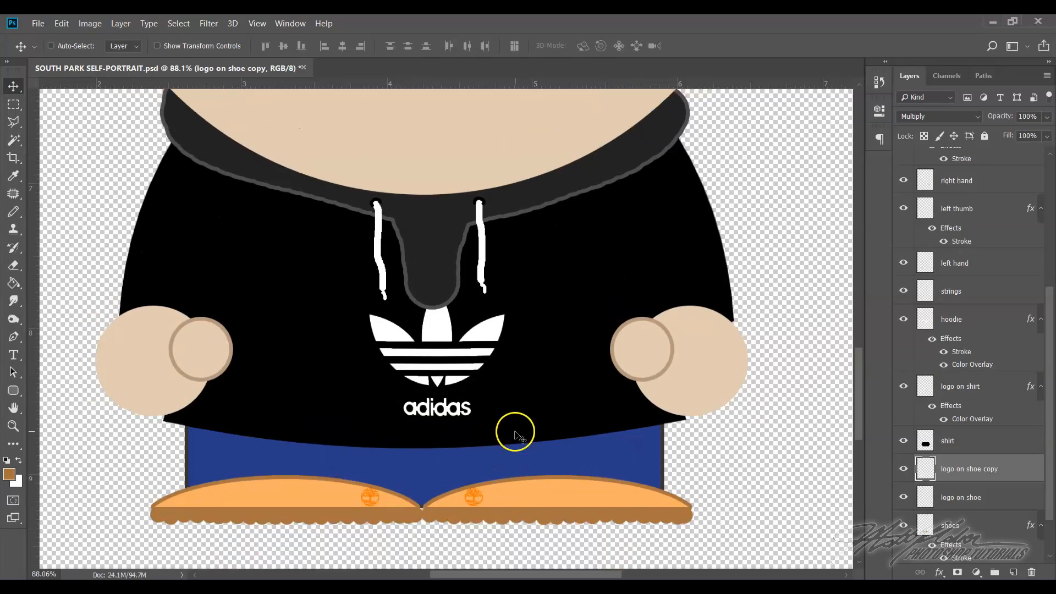
pyautogui.scroll(-1, 553, 460)
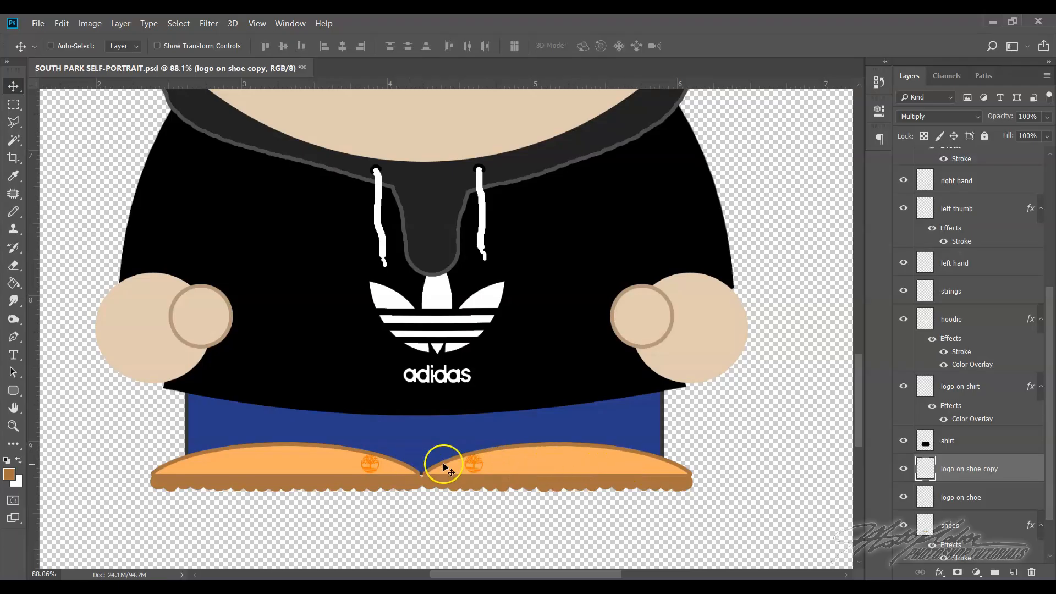
pyautogui.scroll(8, 599, 468)
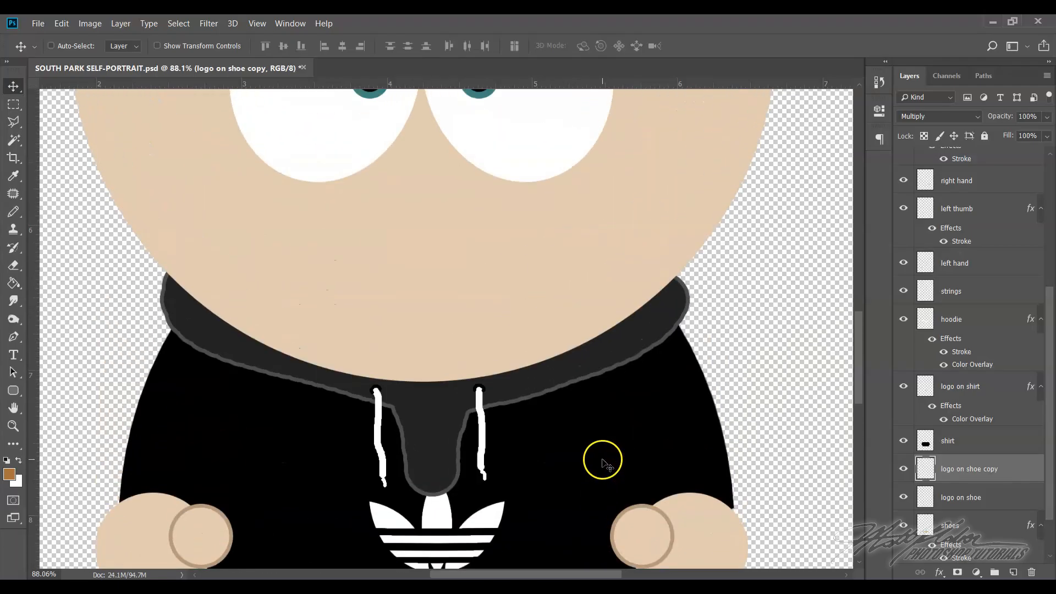
pyautogui.scroll(1, 601, 464)
pyautogui.scroll(-7, 601, 462)
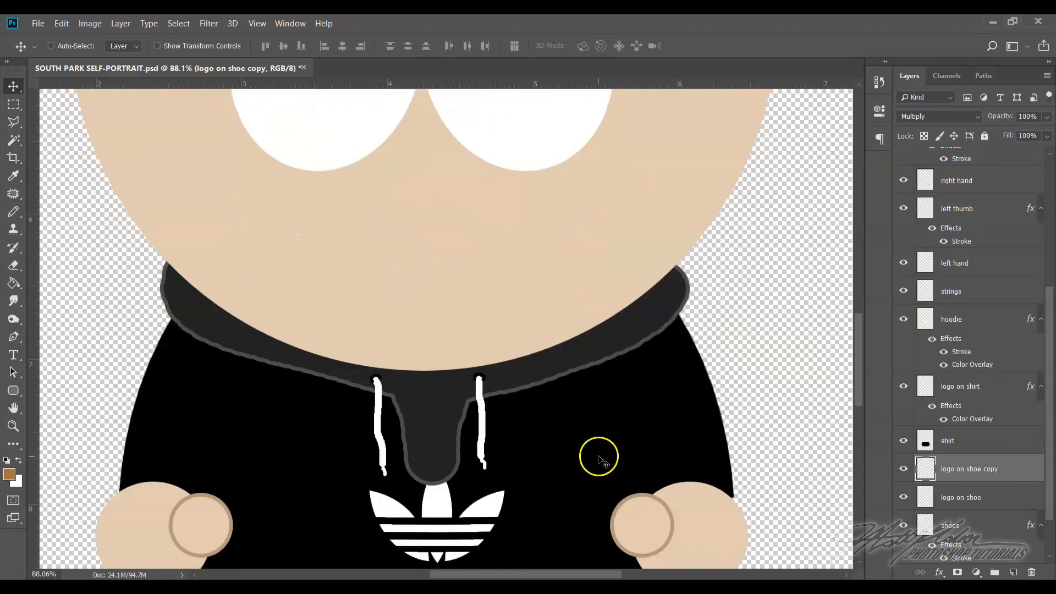
pyautogui.scroll(-1, 599, 455)
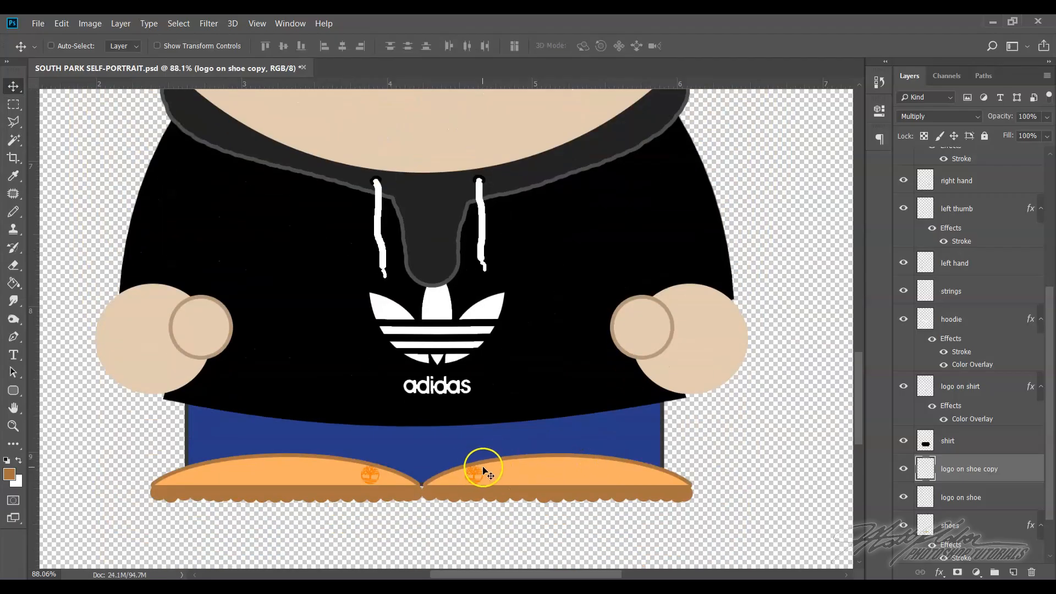
pyautogui.scroll(4, 553, 399)
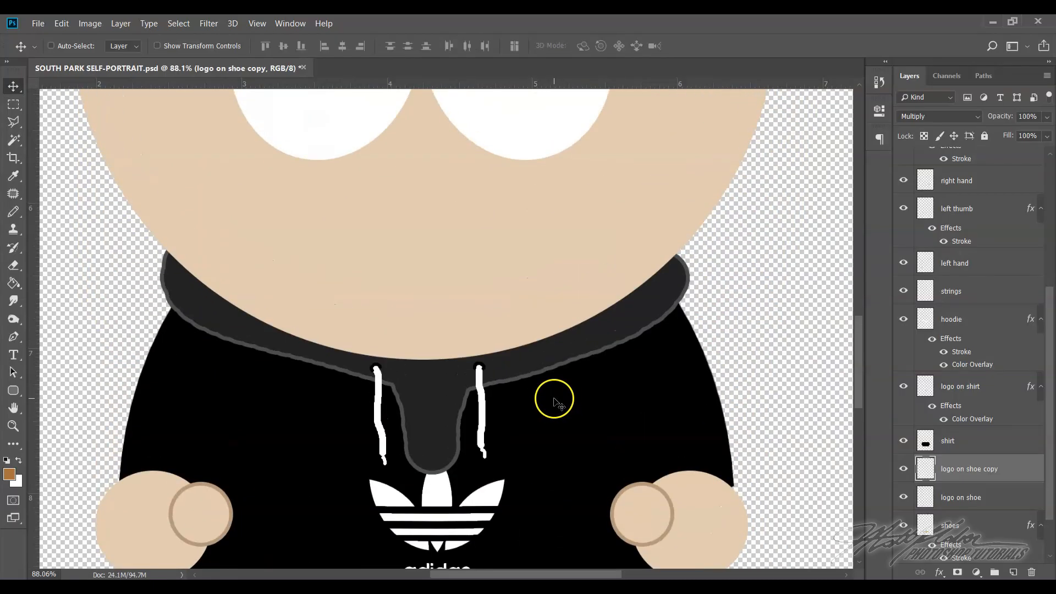
pyautogui.scroll(5, 553, 399)
pyautogui.scroll(-1, 553, 401)
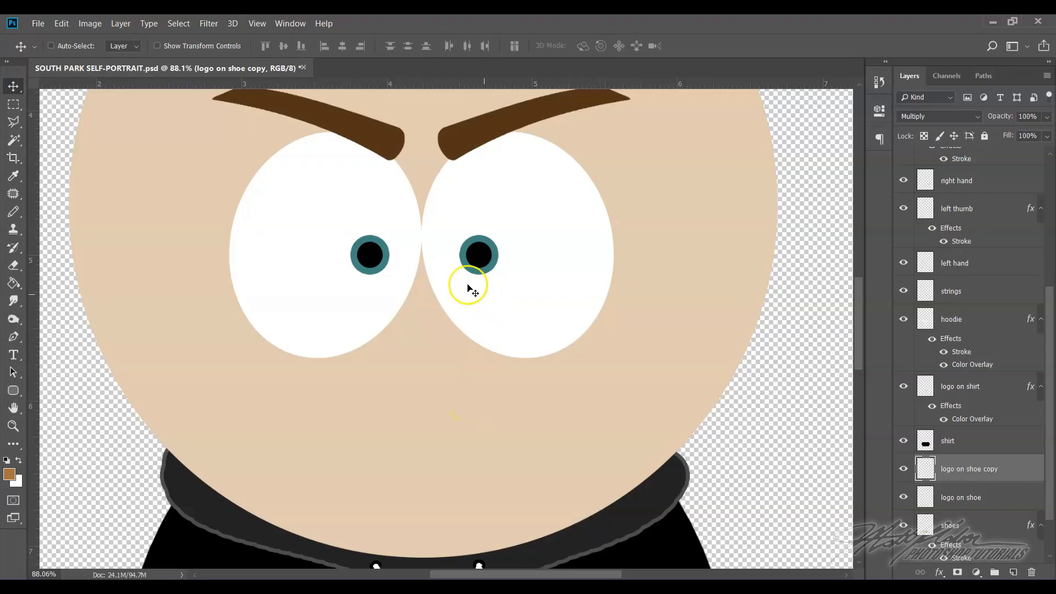
# Start opening a file and browse to the Mouths folder in Downloads, South_Park_Stuff, South Park Stuff, Accessories
pyautogui.click(42, 25)
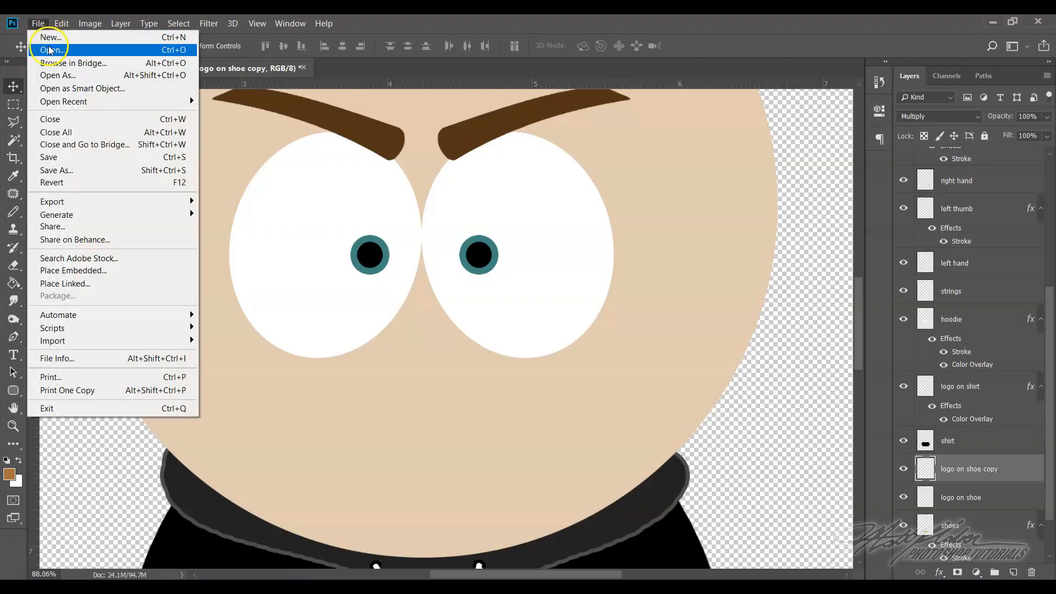
pyautogui.click(50, 50)
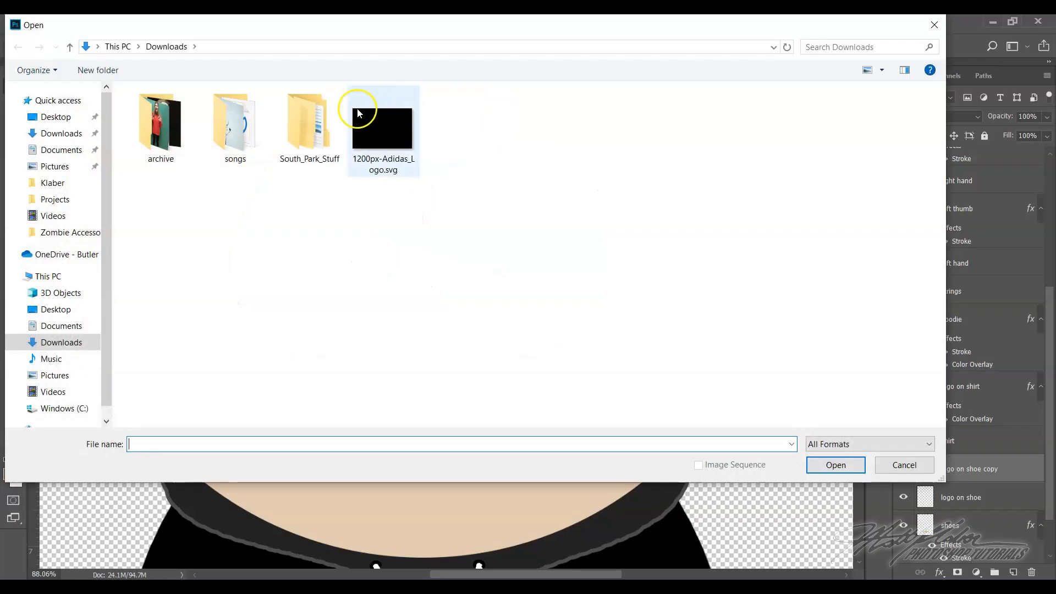
pyautogui.click(179, 46)
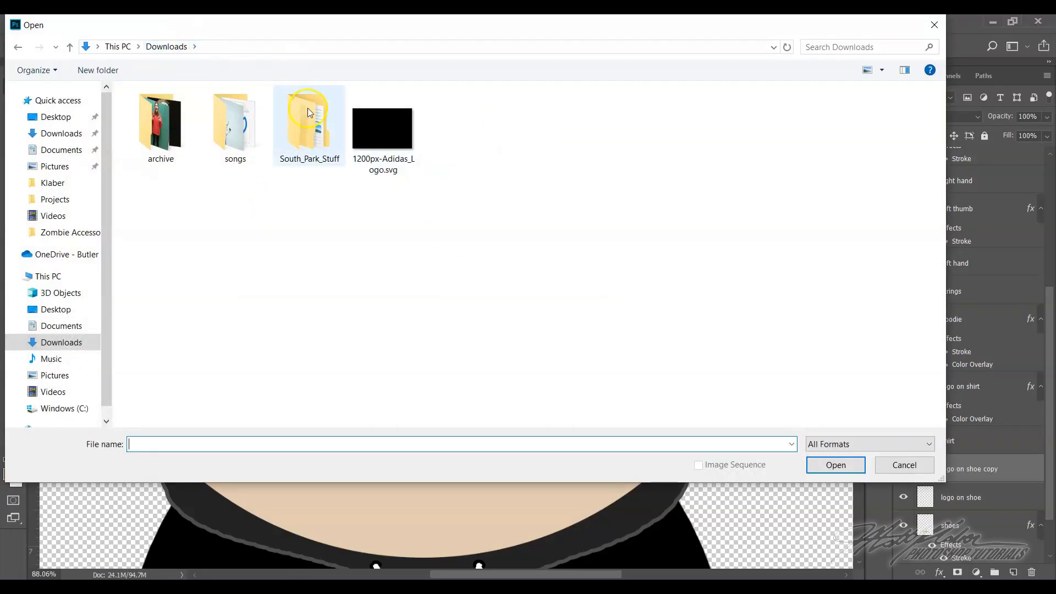
pyautogui.doubleClick(307, 137)
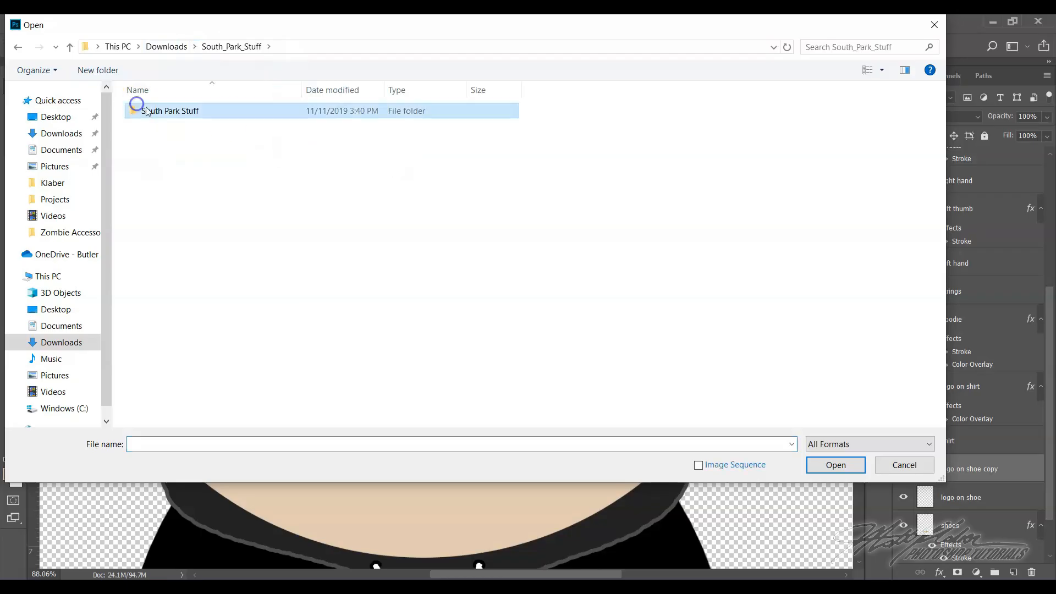
pyautogui.doubleClick(149, 111)
pyautogui.doubleClick(174, 111)
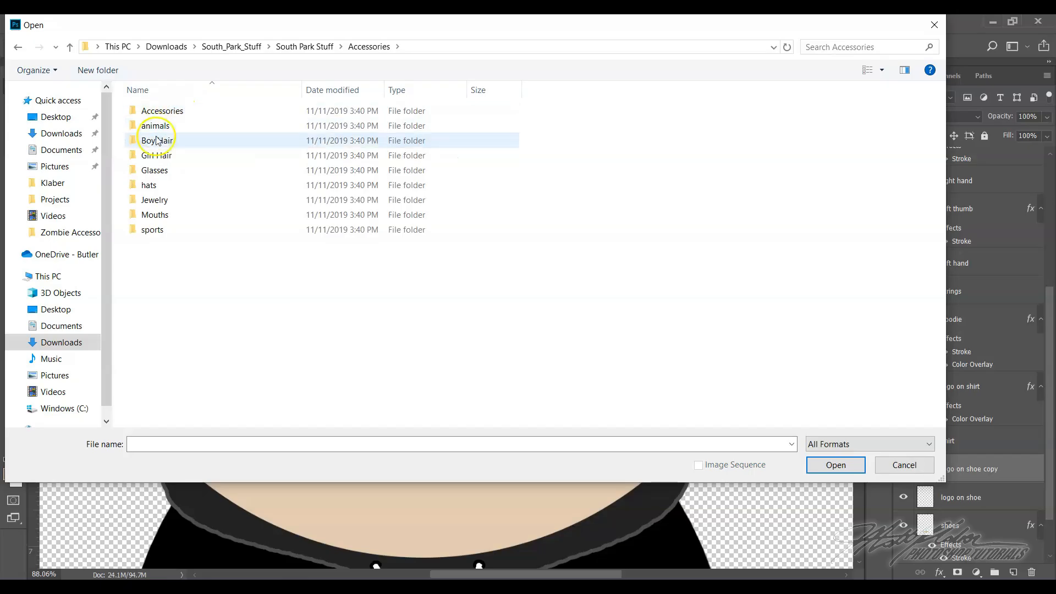
pyautogui.click(175, 220)
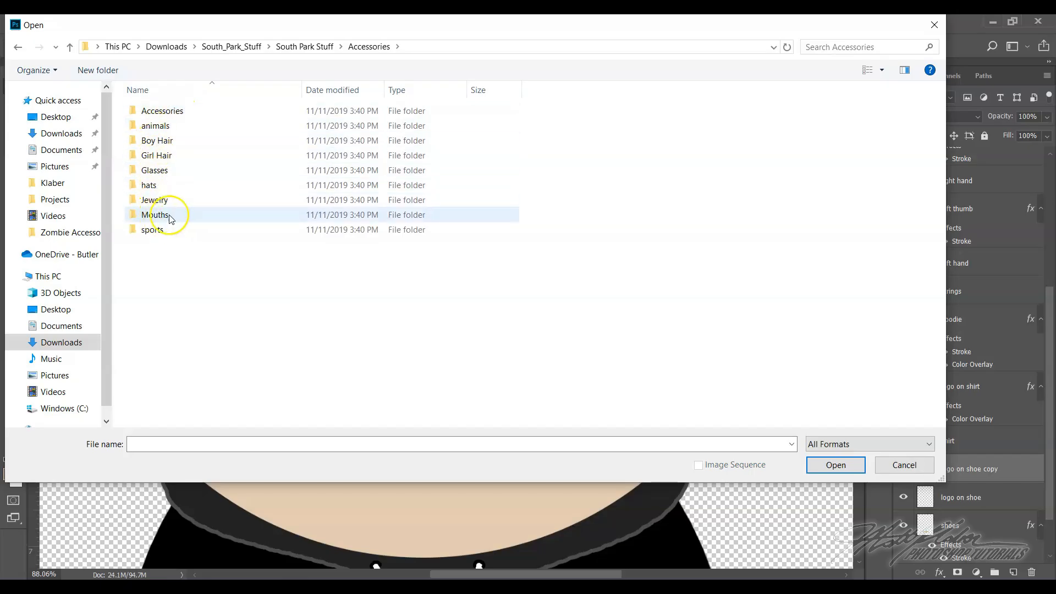
pyautogui.doubleClick(171, 218)
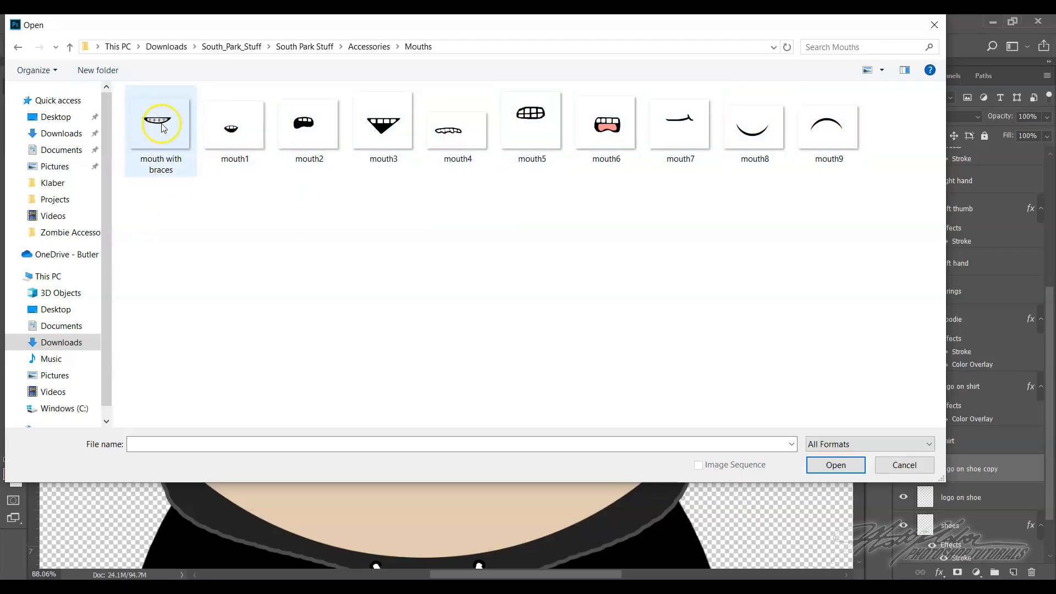
# Choose the clenched-teeth mouth image mouth5 from the Mouths folder and open it
pyautogui.click(833, 135)
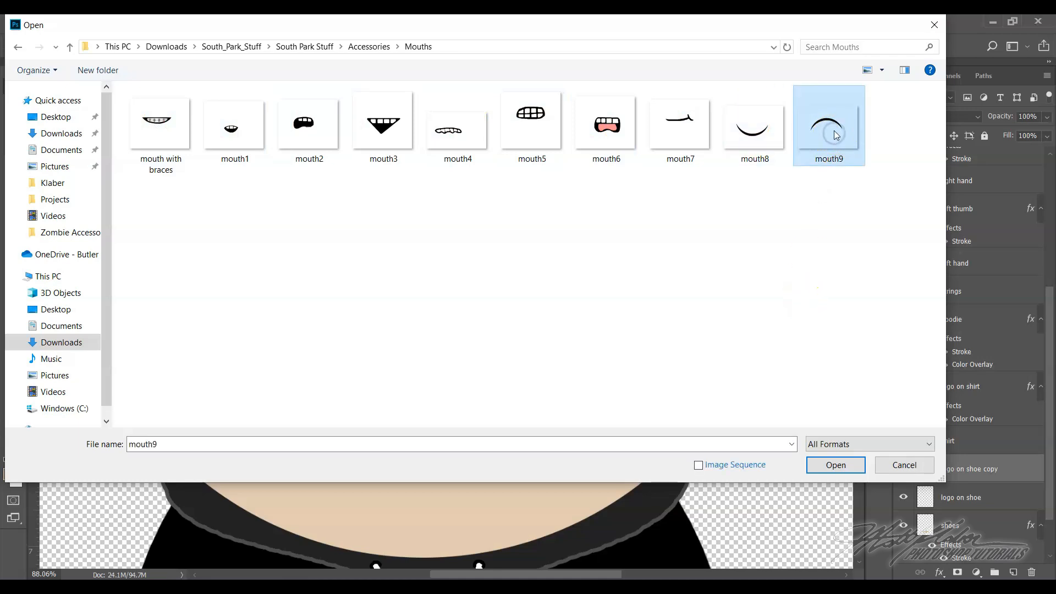
pyautogui.click(633, 134)
pyautogui.click(527, 122)
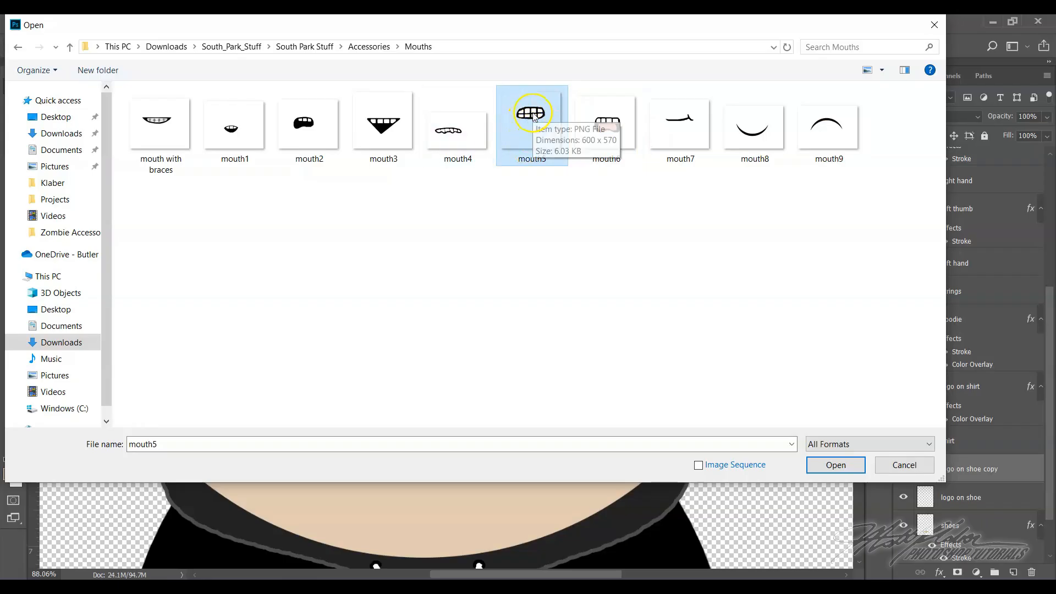
pyautogui.click(818, 476)
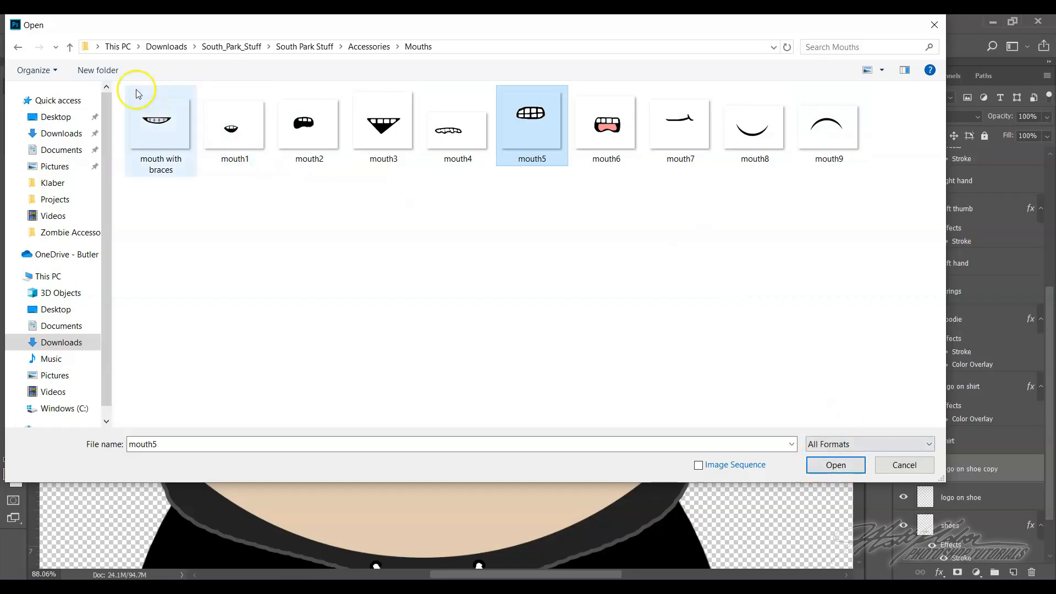
pyautogui.click(819, 466)
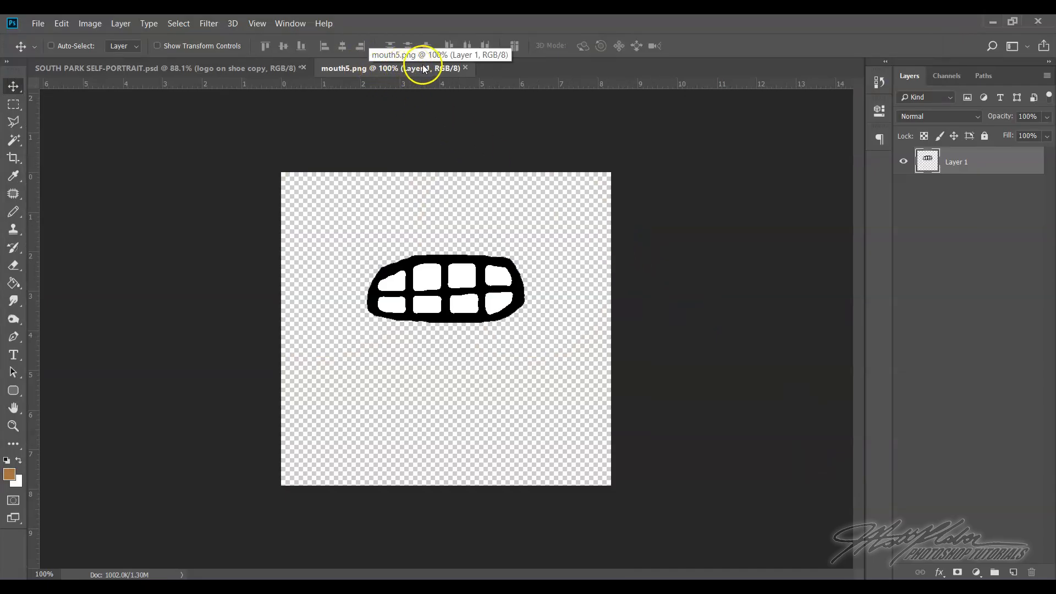
# Float the mouth5.png document, copy its mouth onto the portrait's lower face and minimize the mouth5.png window
pyautogui.moveTo(424, 68); pyautogui.dragTo(422, 156)
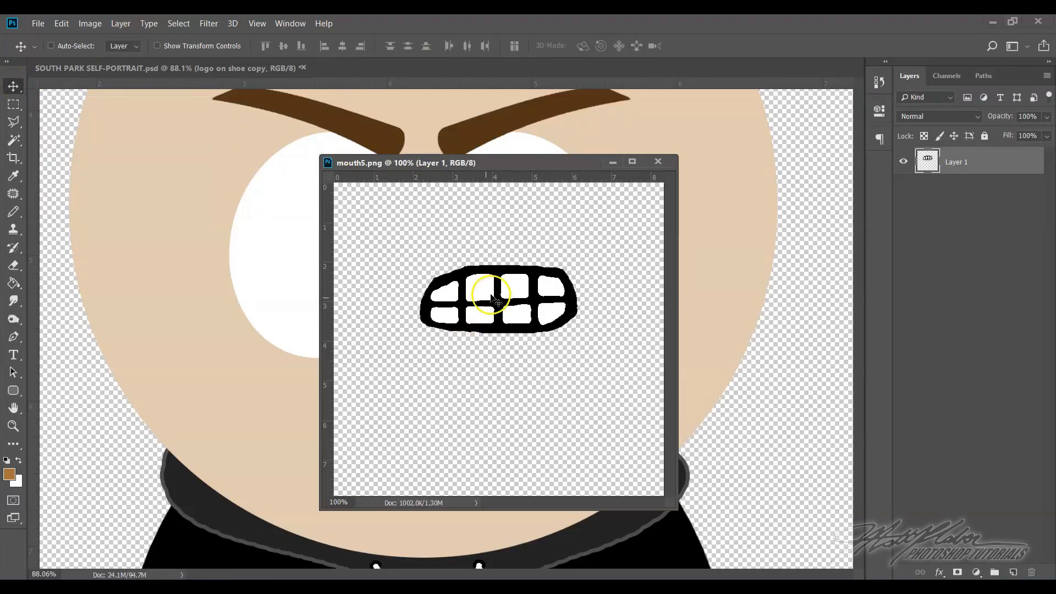
pyautogui.moveTo(477, 295); pyautogui.dragTo(256, 394)
pyautogui.moveTo(589, 160); pyautogui.dragTo(556, 197)
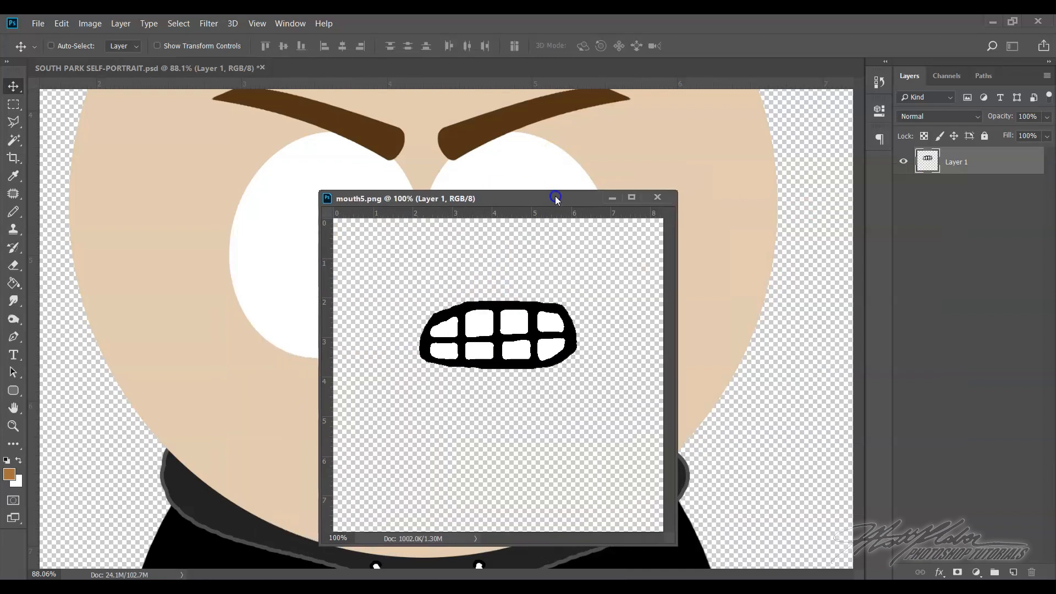
pyautogui.click(616, 197)
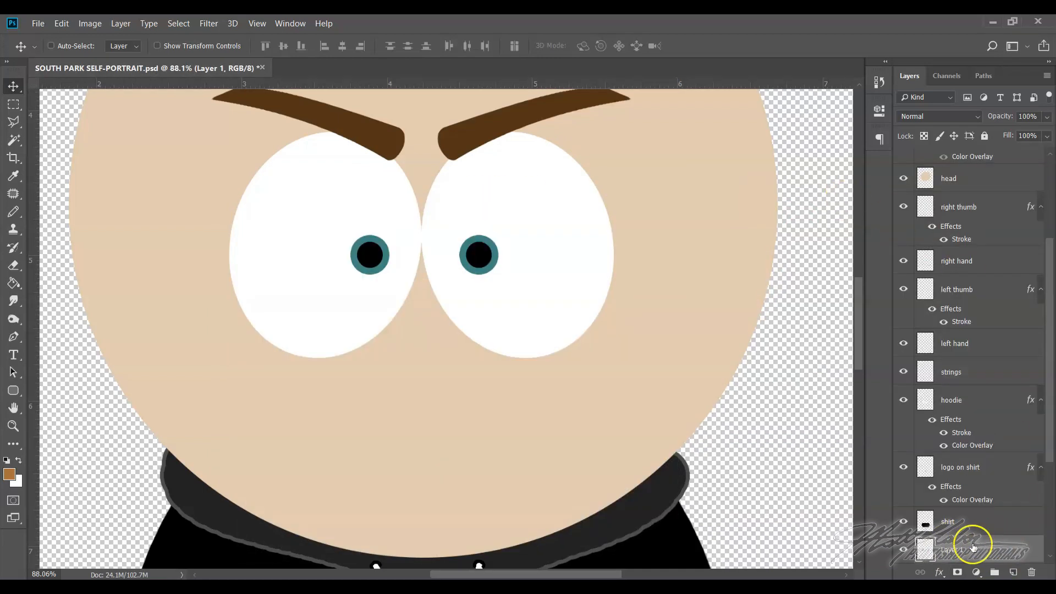
# Rename the imported mouth's layer "mouth" and move it to the top of the layer stack, above pupils
pyautogui.scroll(-3, 961, 550)
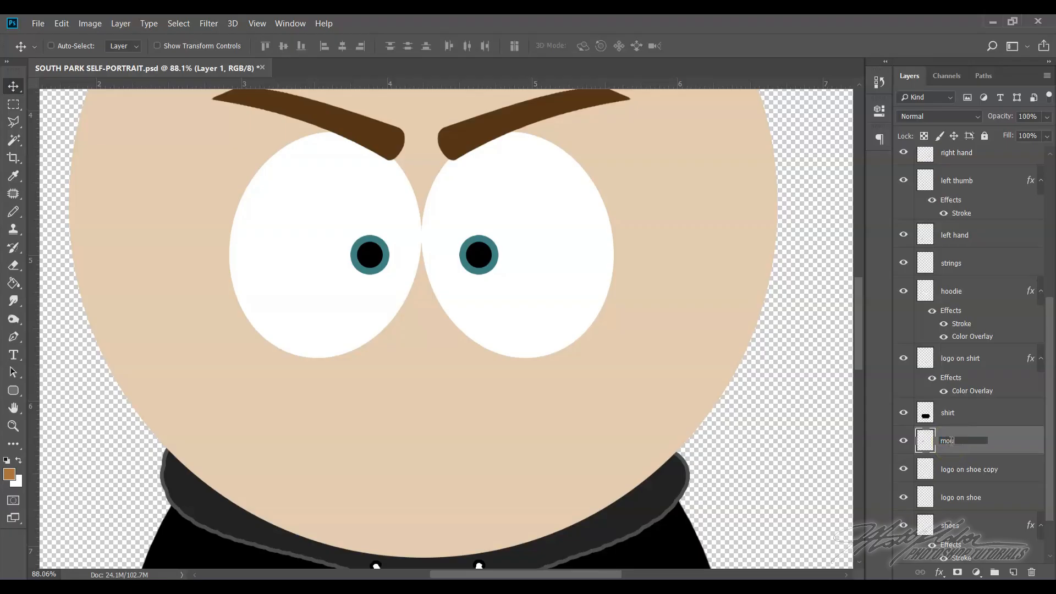
pyautogui.click(996, 443)
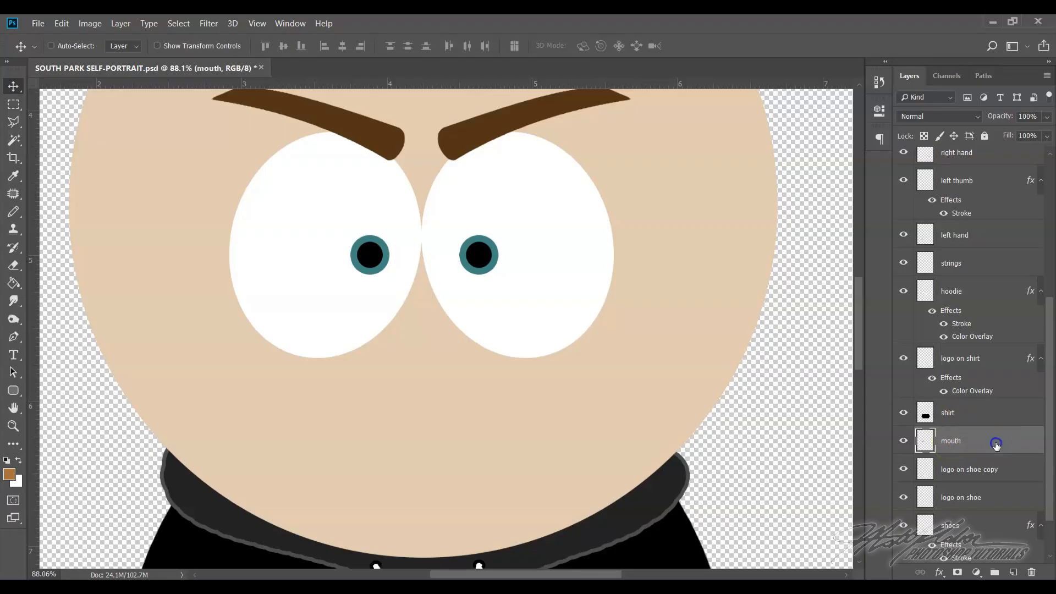
pyautogui.scroll(2, 990, 441)
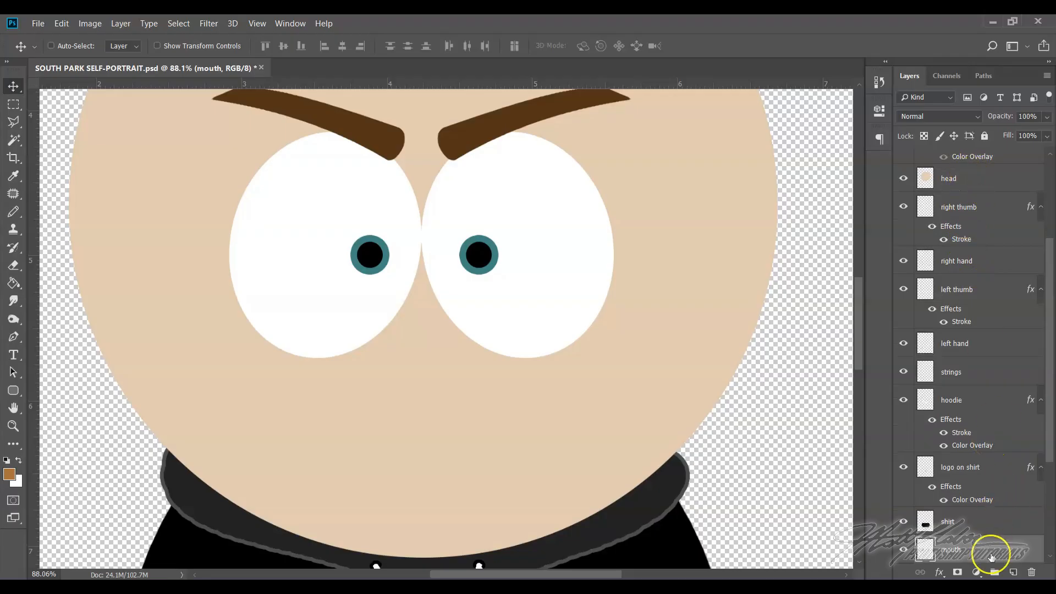
pyautogui.moveTo(989, 556); pyautogui.dragTo(991, 155)
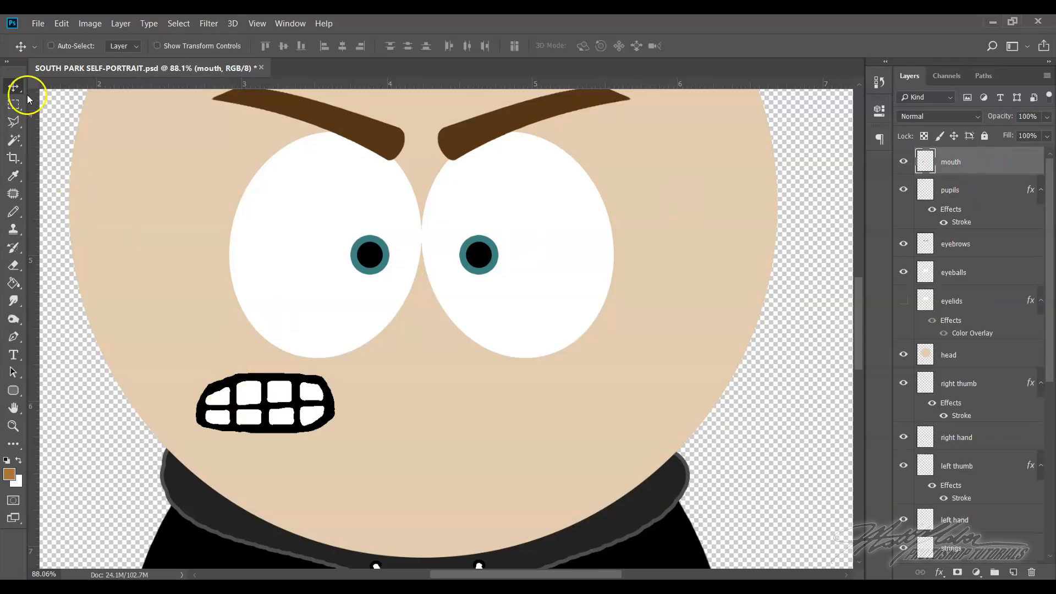
# Center the mouth on the face just below the eyes and fit the whole portrait on screen
pyautogui.moveTo(284, 411); pyautogui.dragTo(440, 397)
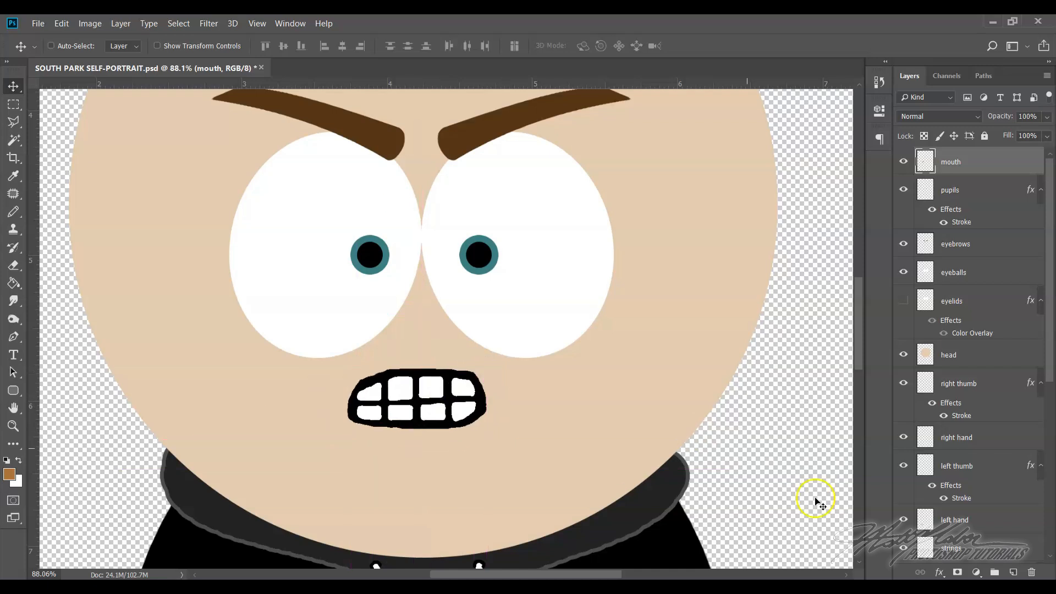
pyautogui.scroll(2, 600, 412)
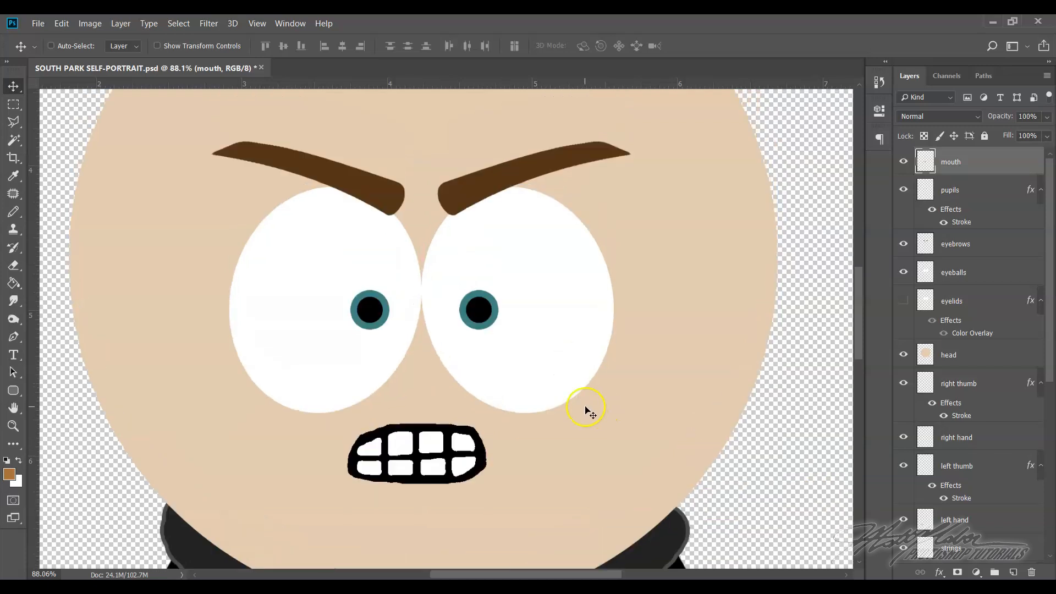
pyautogui.click(259, 23)
pyautogui.click(282, 142)
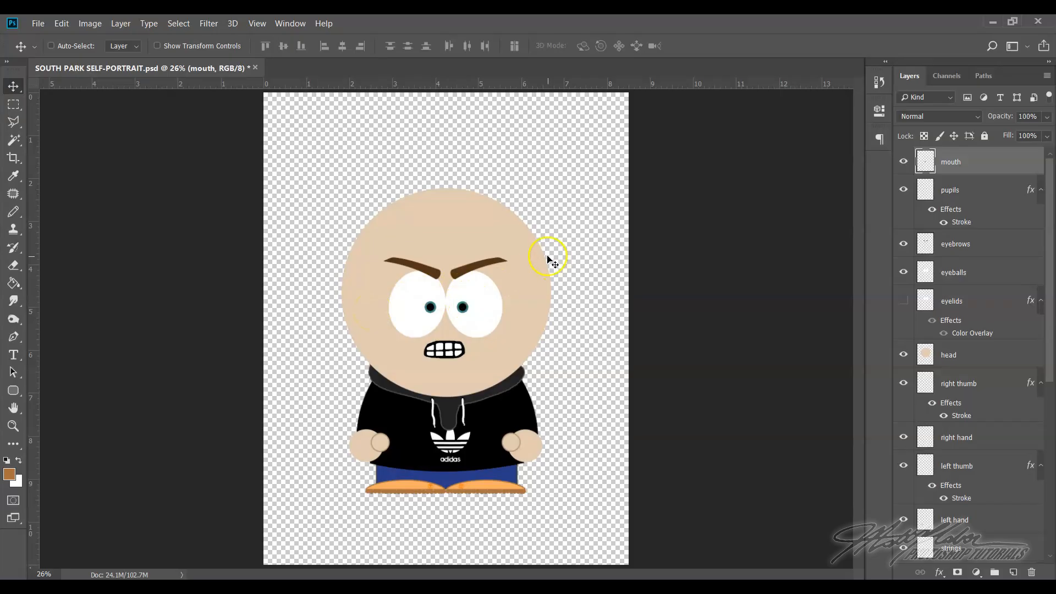
# Start opening an image file and browse to the Boy Hair folder inside South Park Stuff's Accessories folder
pyautogui.click(37, 23)
pyautogui.click(71, 47)
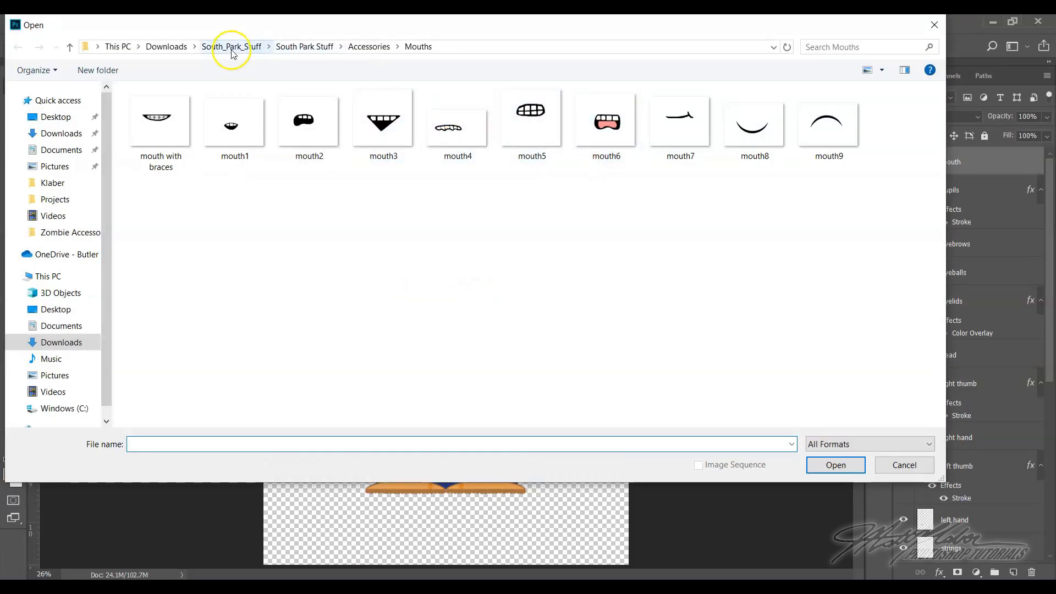
pyautogui.click(290, 49)
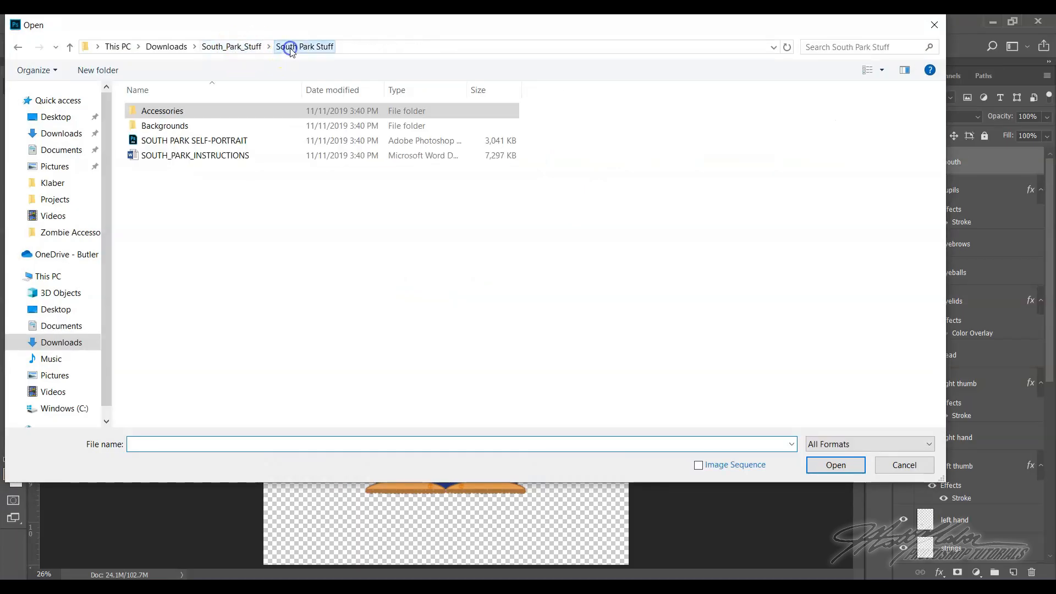
pyautogui.doubleClick(184, 117)
pyautogui.doubleClick(178, 141)
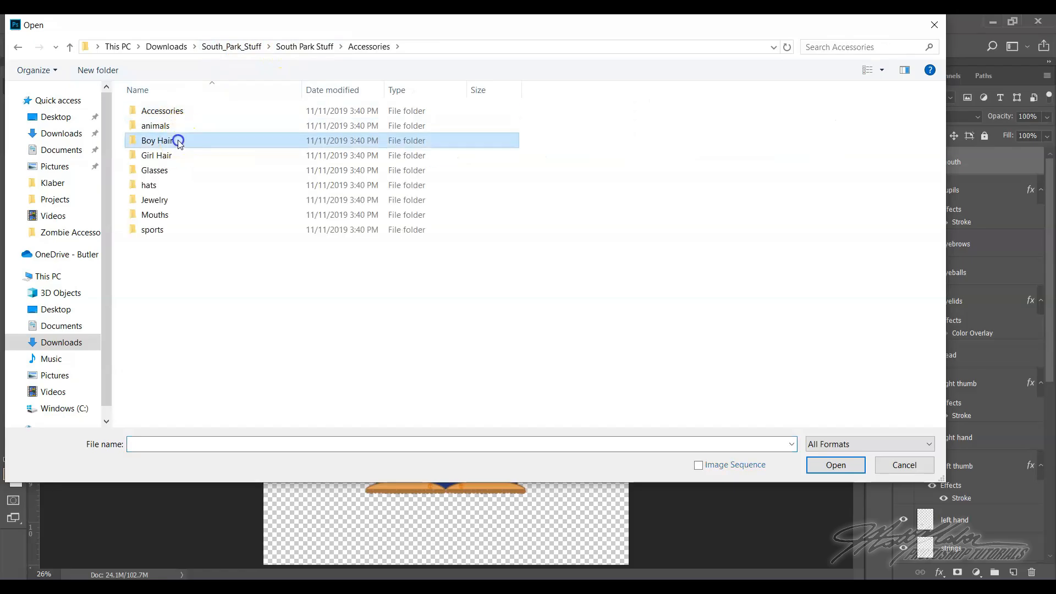
# Switch to the Girl Hair folder in Accessories and examine its hairstyle images, including girlhair2 and girlhair1
pyautogui.click(369, 47)
pyautogui.doubleClick(172, 156)
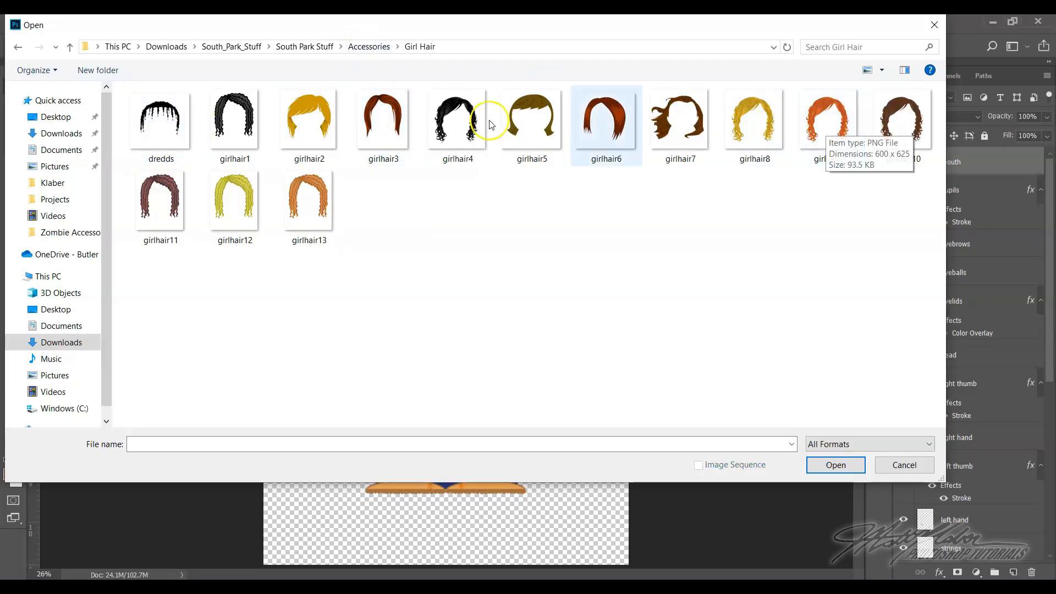
pyautogui.click(768, 138)
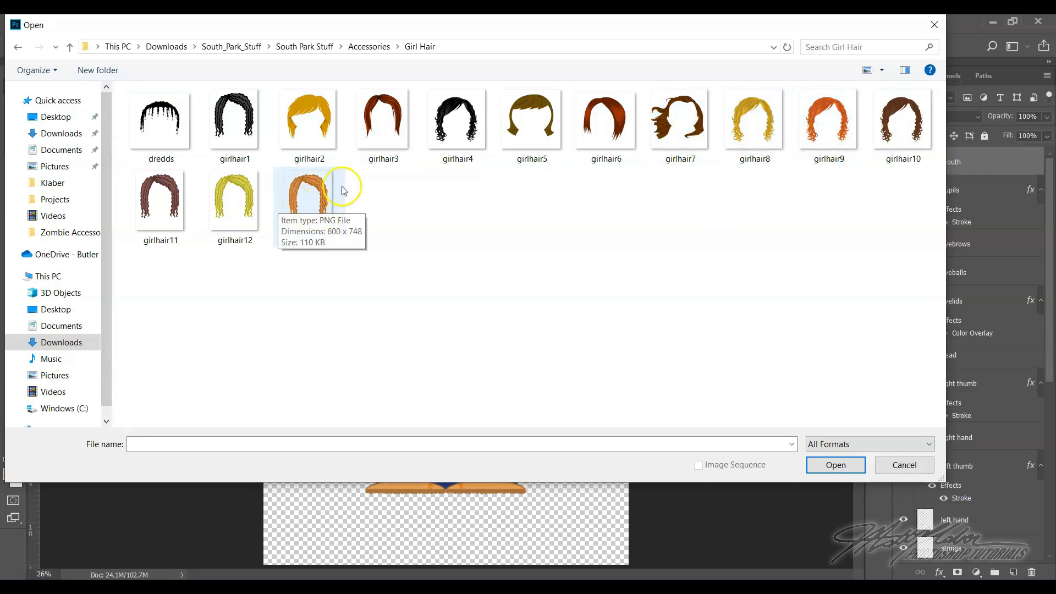
pyautogui.click(339, 127)
pyautogui.click(292, 121)
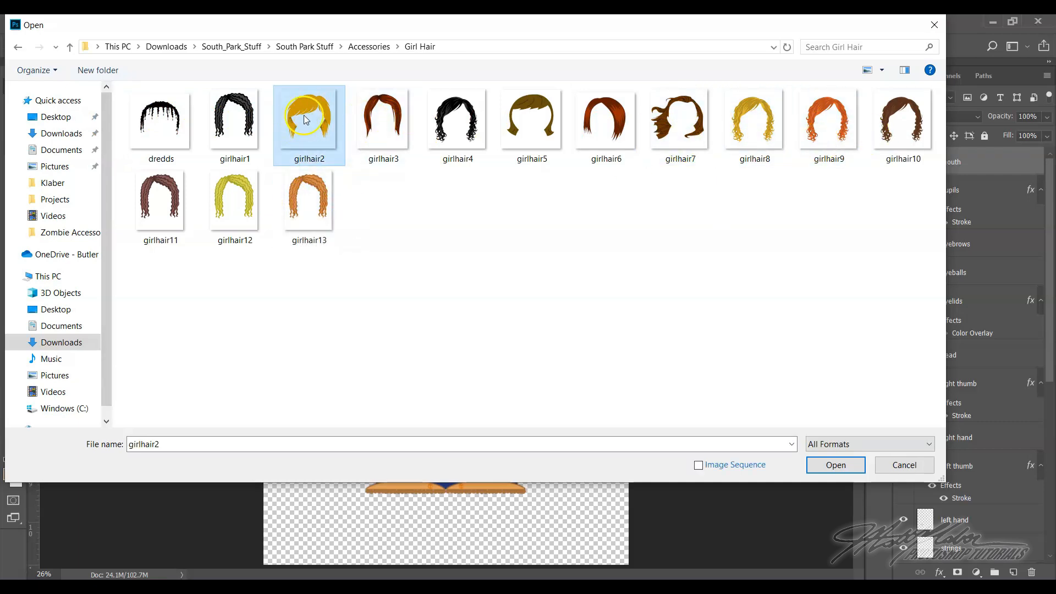
pyautogui.click(236, 118)
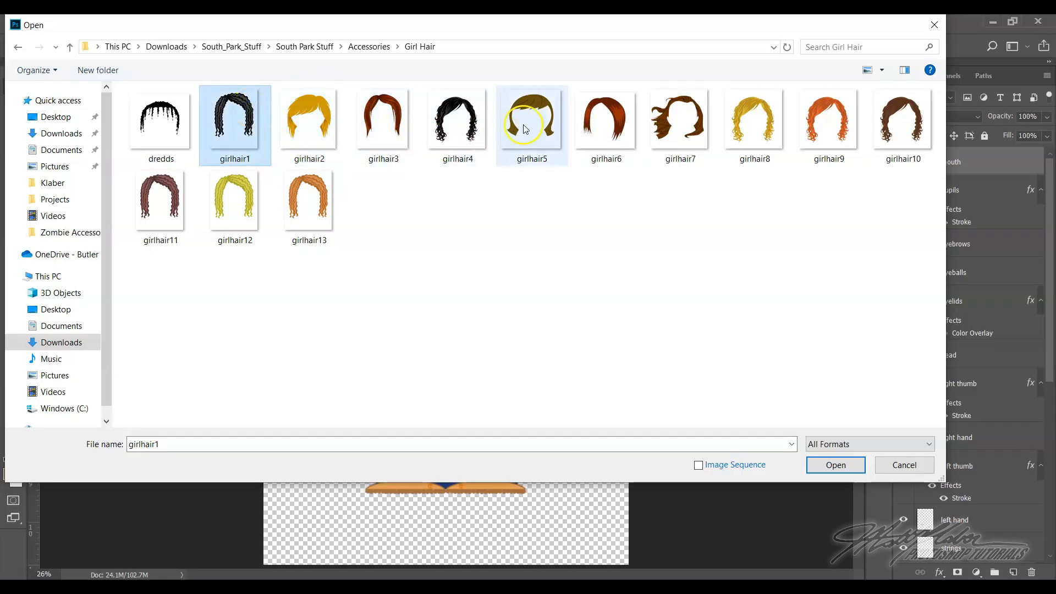
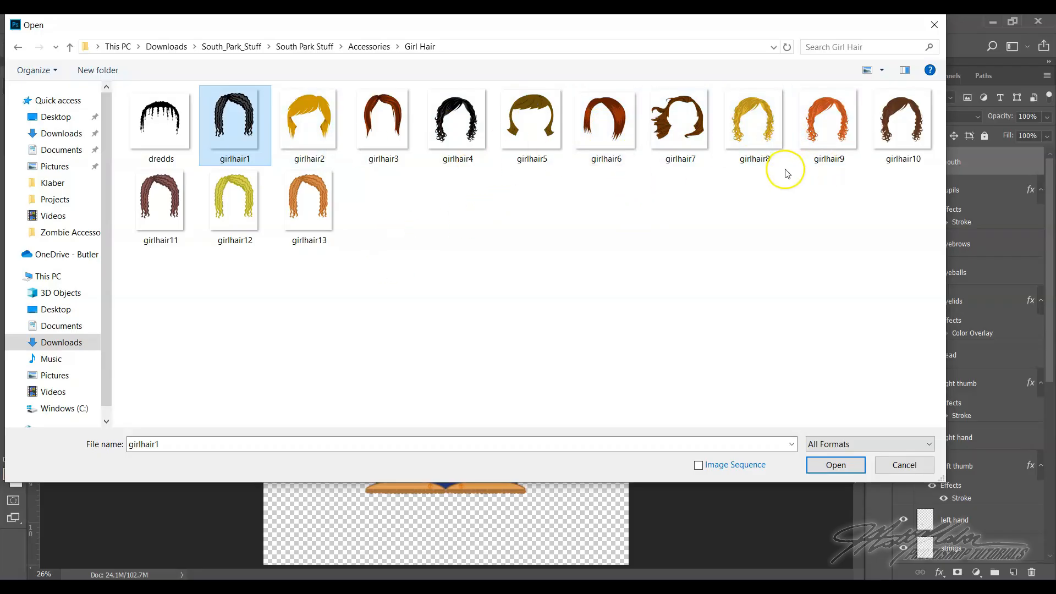
# Open the boy hair3 image from the Boy Hair folder inside Accessories
pyautogui.click(888, 447)
pyautogui.click(366, 49)
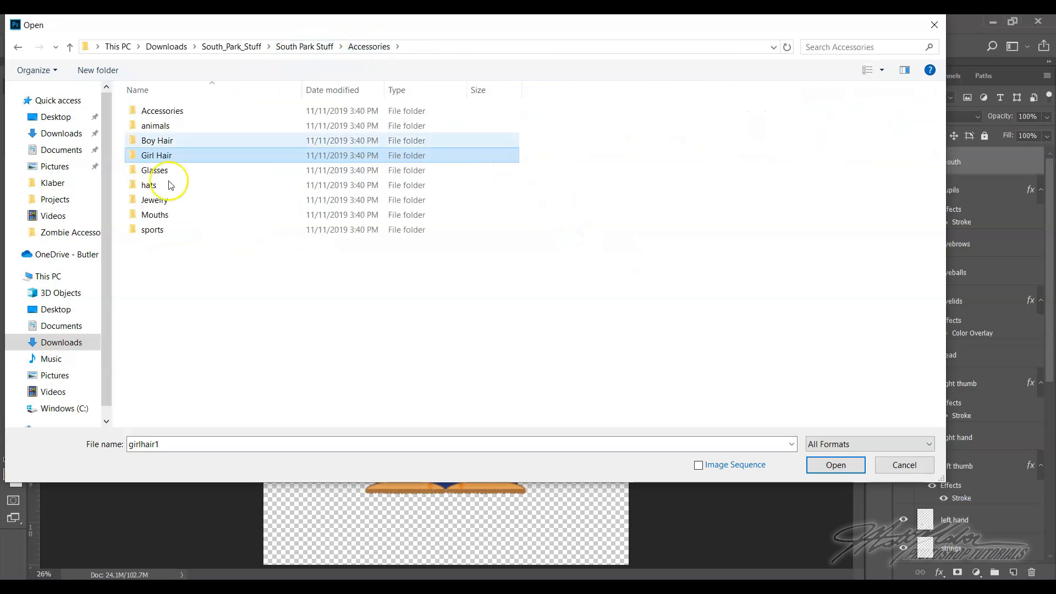
pyautogui.doubleClick(163, 145)
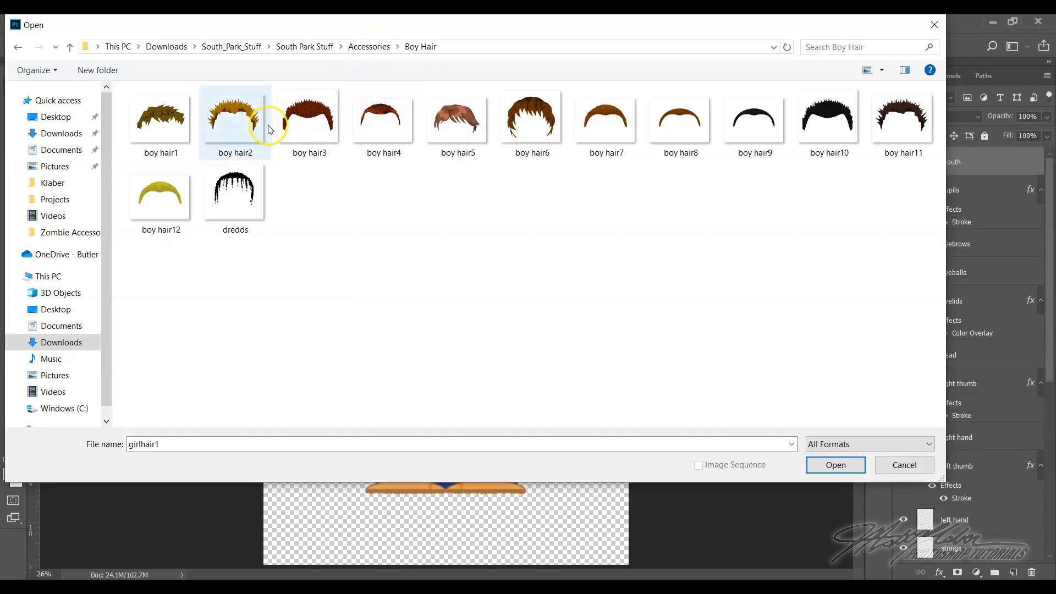
pyautogui.click(309, 115)
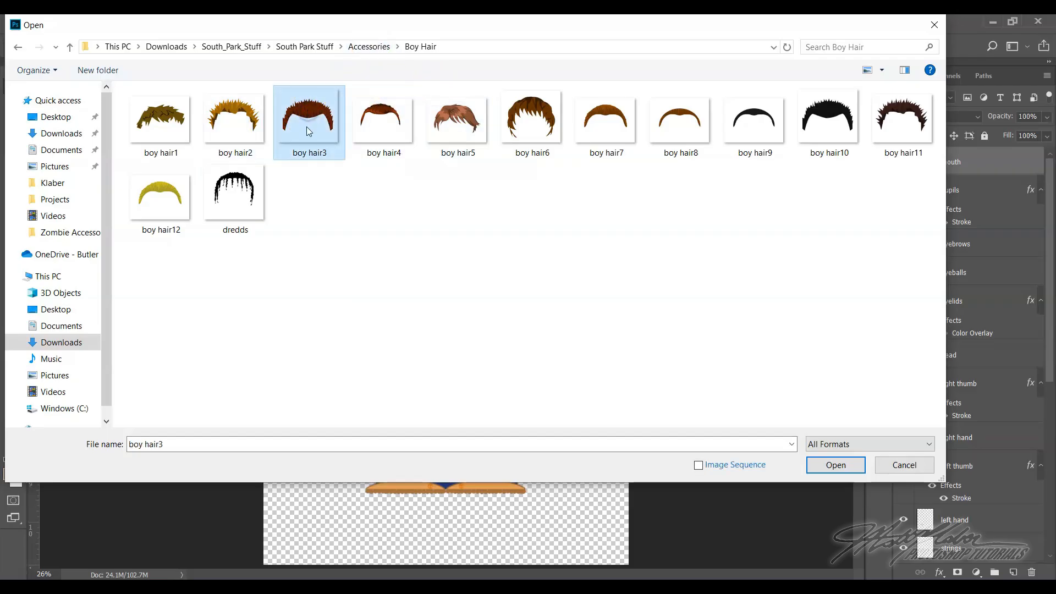
pyautogui.click(833, 463)
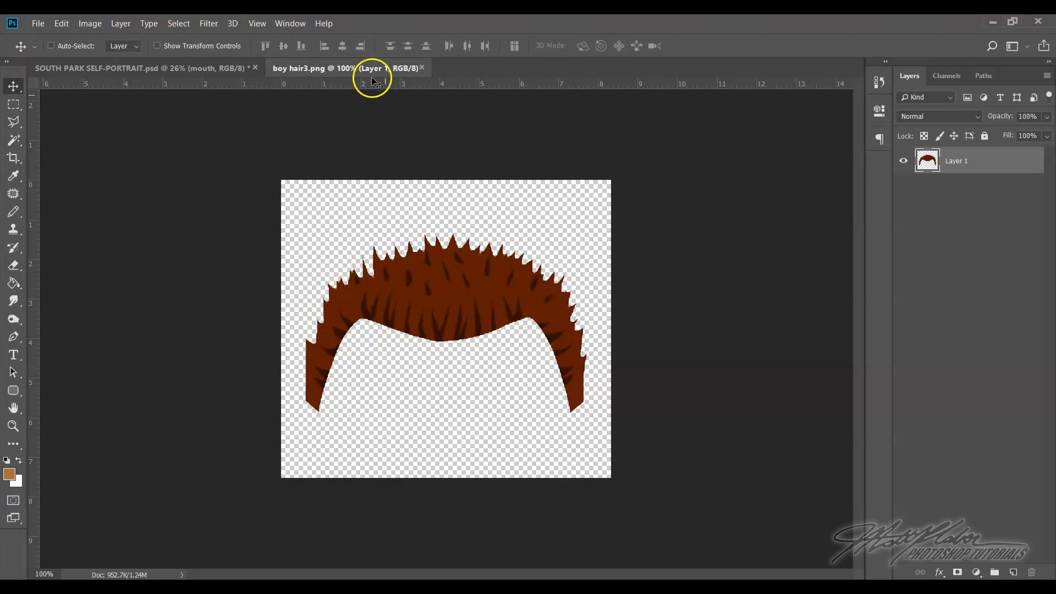
# Copy the boy hair3 hairstyle into the South Park self-portrait document and close the hair image
pyautogui.moveTo(388, 68); pyautogui.dragTo(396, 226)
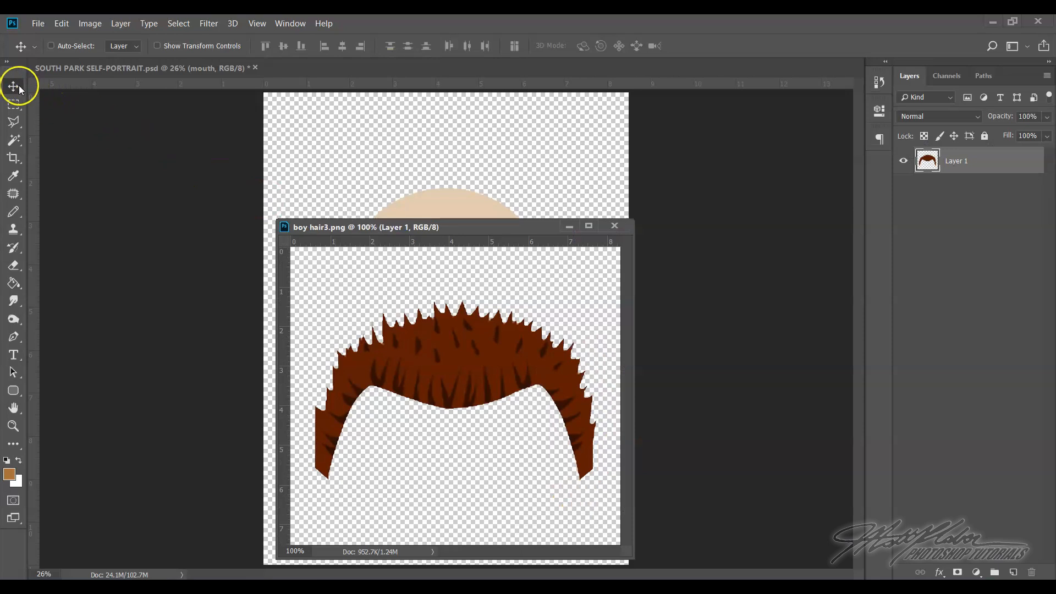
pyautogui.moveTo(517, 342); pyautogui.dragTo(414, 179)
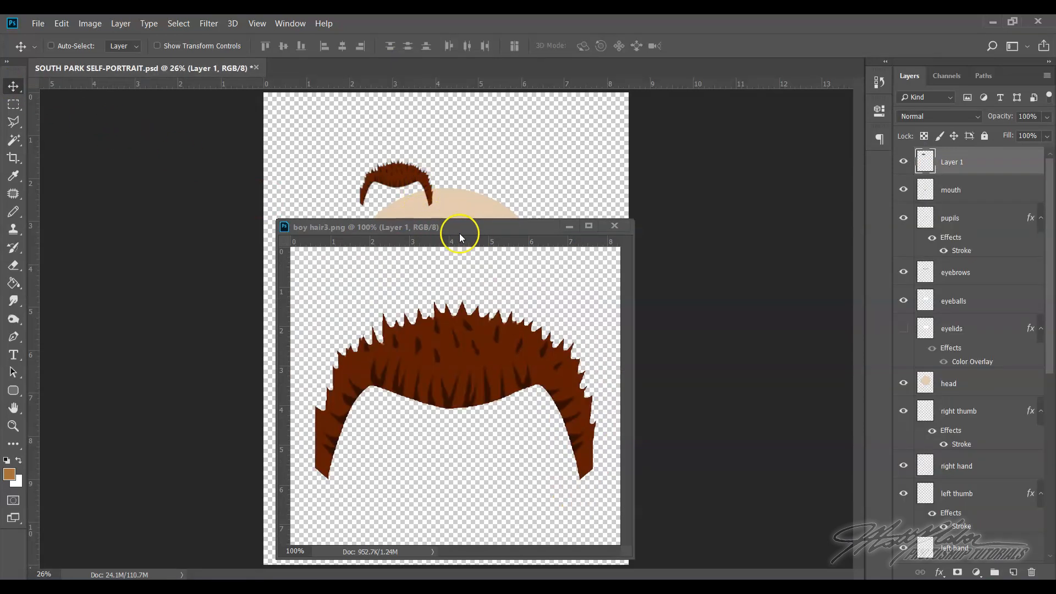
pyautogui.click(614, 226)
pyautogui.moveTo(171, 574)
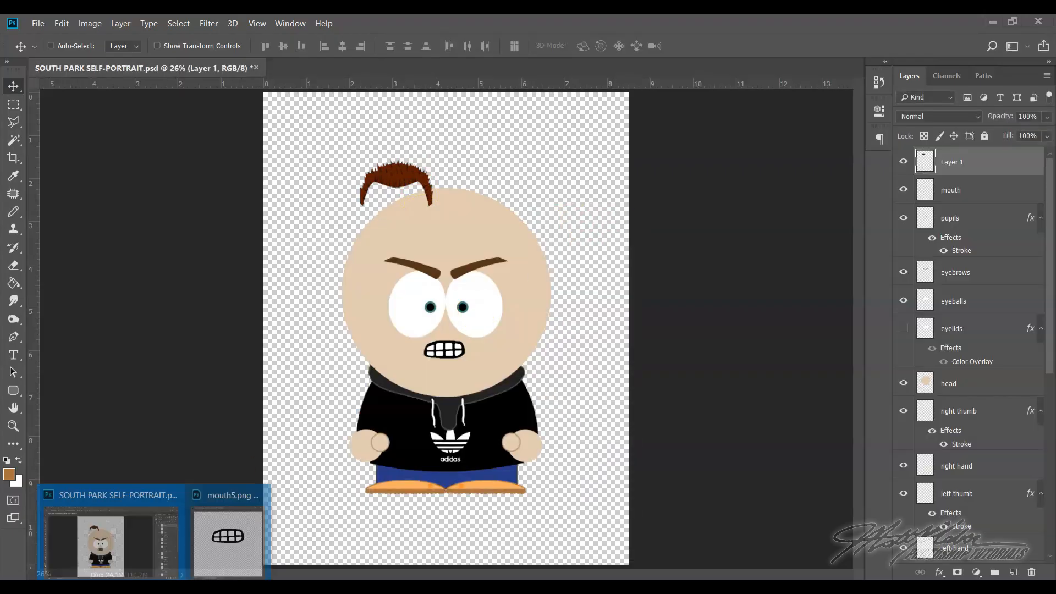
pyautogui.click(262, 491)
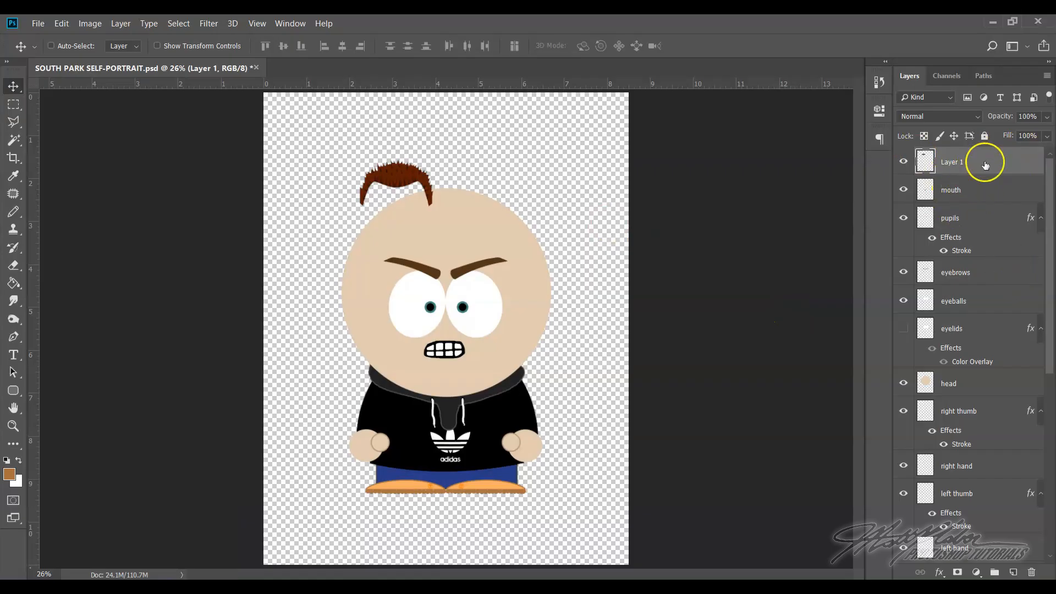
# Rename the imported hairstyle's layer "hair"
pyautogui.doubleClick(949, 162)
pyautogui.write('hair')
pyautogui.click(996, 160)
# Position the hair over the head and scale it to about 285% width and 229% height to span the top of the head
pyautogui.moveTo(417, 184)
pyautogui.mouseDown()
pyautogui.moveTo(459, 338)
pyautogui.moveTo(454, 396)
pyautogui.moveTo(467, 335)
pyautogui.moveTo(464, 381)
pyautogui.moveTo(440, 169)
pyautogui.moveTo(435, 182)
pyautogui.mouseUp()
pyautogui.click(61, 23)
pyautogui.click(104, 293)
pyautogui.moveTo(460, 212); pyautogui.dragTo(545, 272)
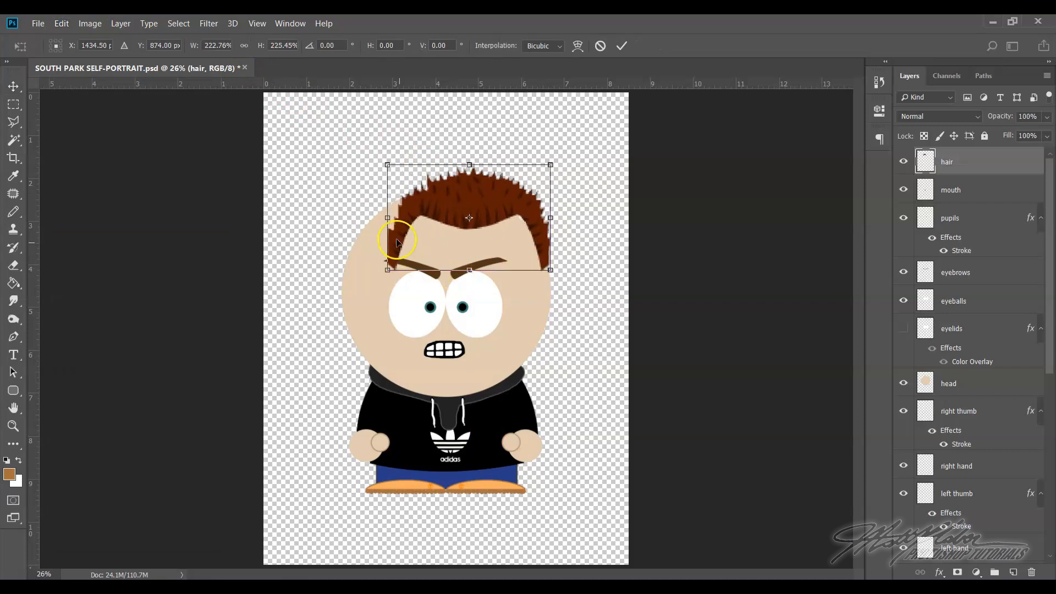
pyautogui.moveTo(388, 218); pyautogui.dragTo(343, 223)
pyautogui.moveTo(446, 270); pyautogui.dragTo(448, 279)
pyautogui.moveTo(447, 165)
pyautogui.mouseDown()
pyautogui.moveTo(448, 196)
pyautogui.moveTo(448, 171)
pyautogui.mouseUp()
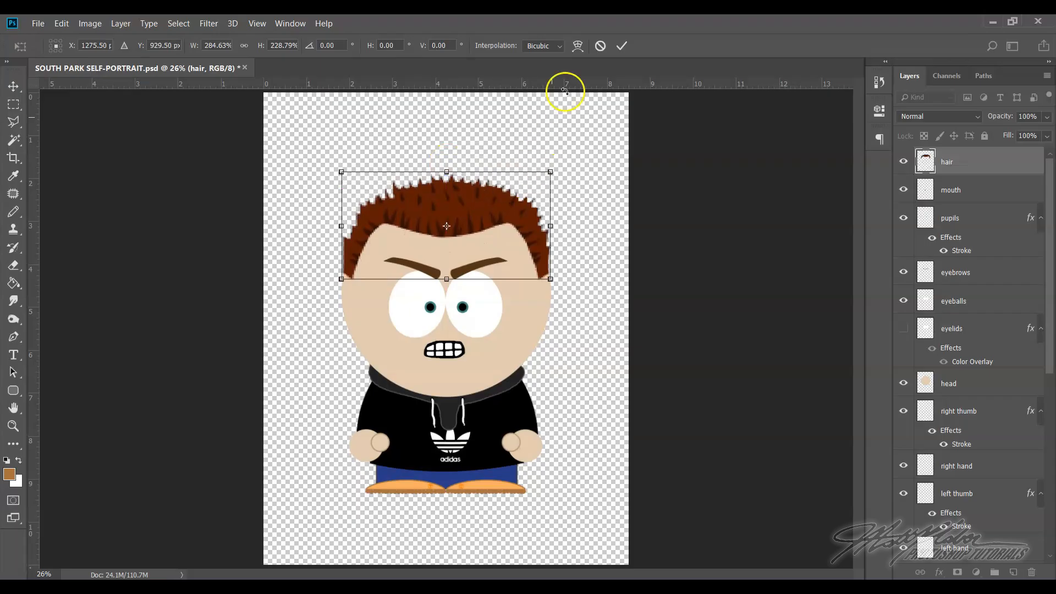
pyautogui.click(622, 46)
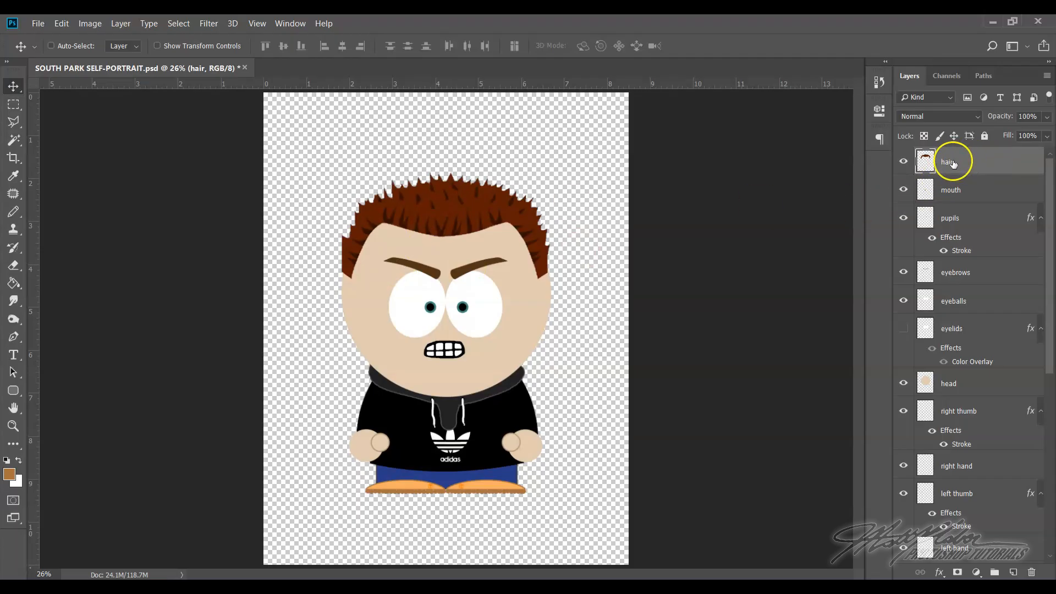
# Try a white Color Overlay effect on the hair layer
pyautogui.rightClick(974, 158)
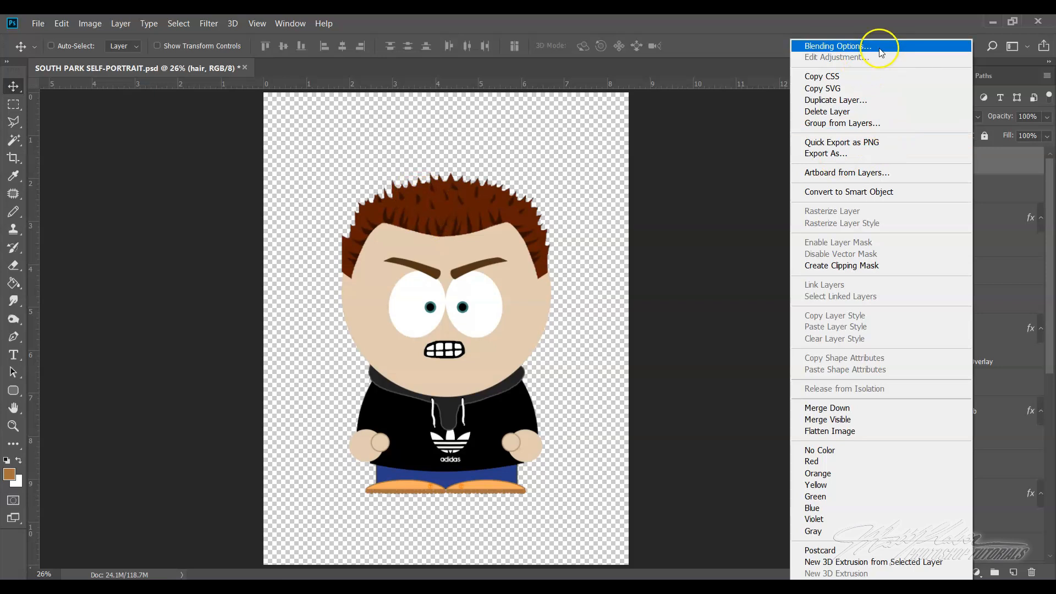
pyautogui.click(998, 161)
pyautogui.rightClick(996, 162)
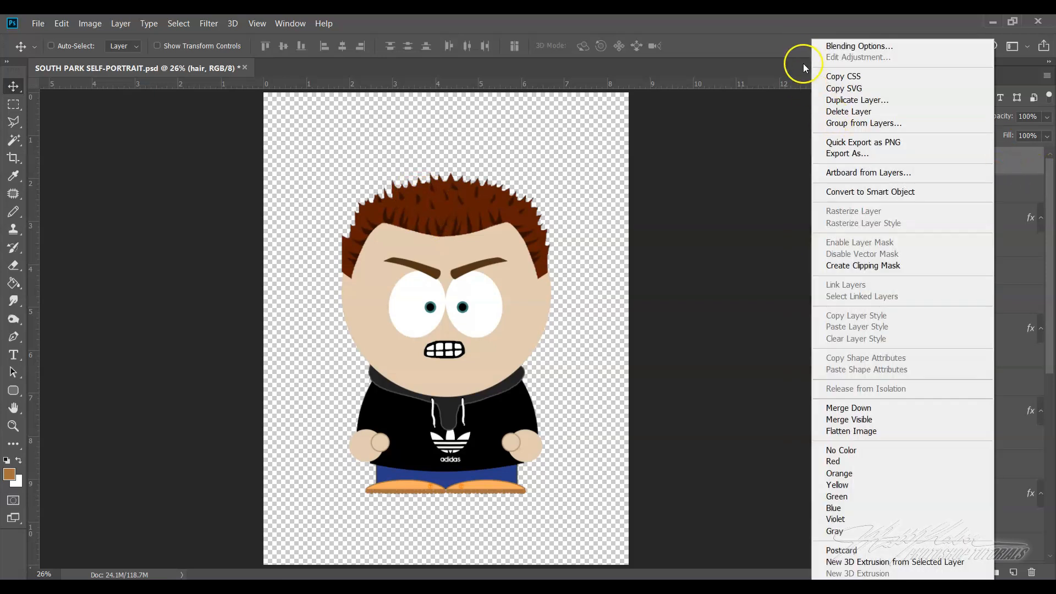
pyautogui.click(827, 45)
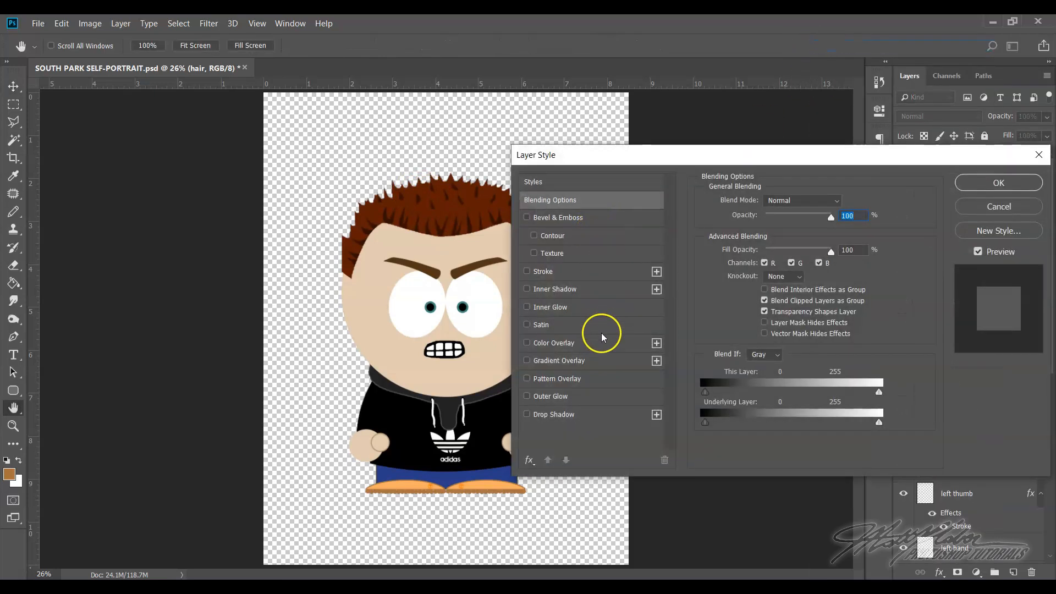
pyautogui.click(601, 342)
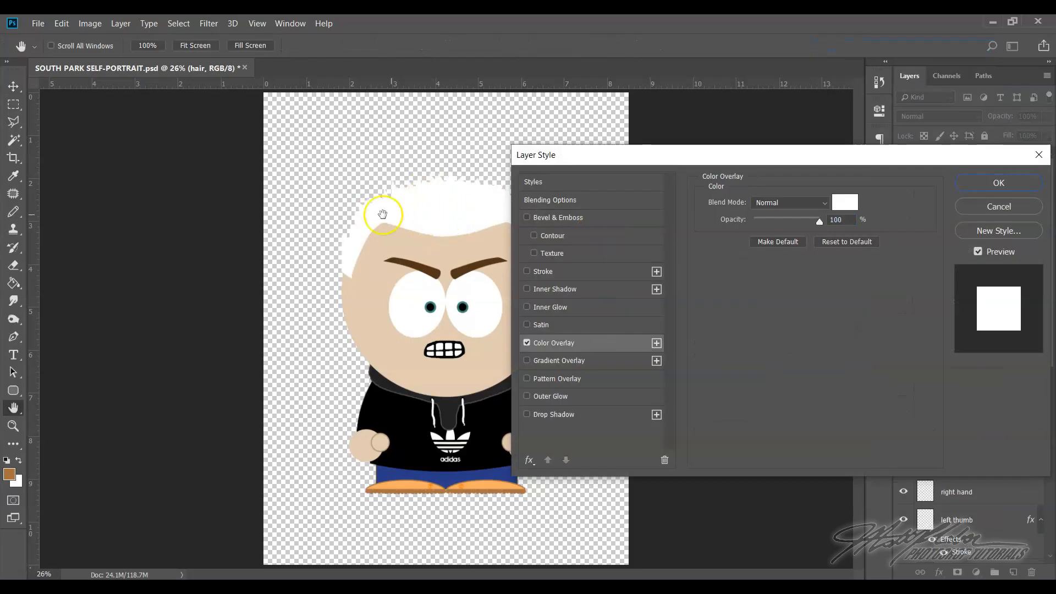
pyautogui.click(527, 342)
pyautogui.click(998, 207)
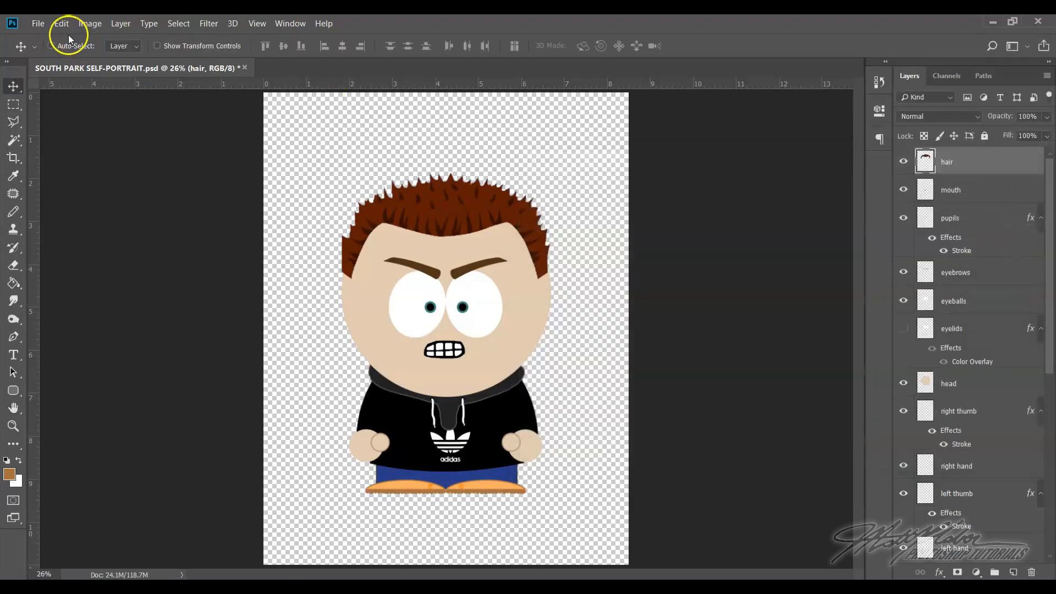
# Recolor the hair blond with a Hue/Saturation adjustment of hue +47, saturation +72 and lightness +50
pyautogui.click(82, 24)
pyautogui.moveTo(138, 57)
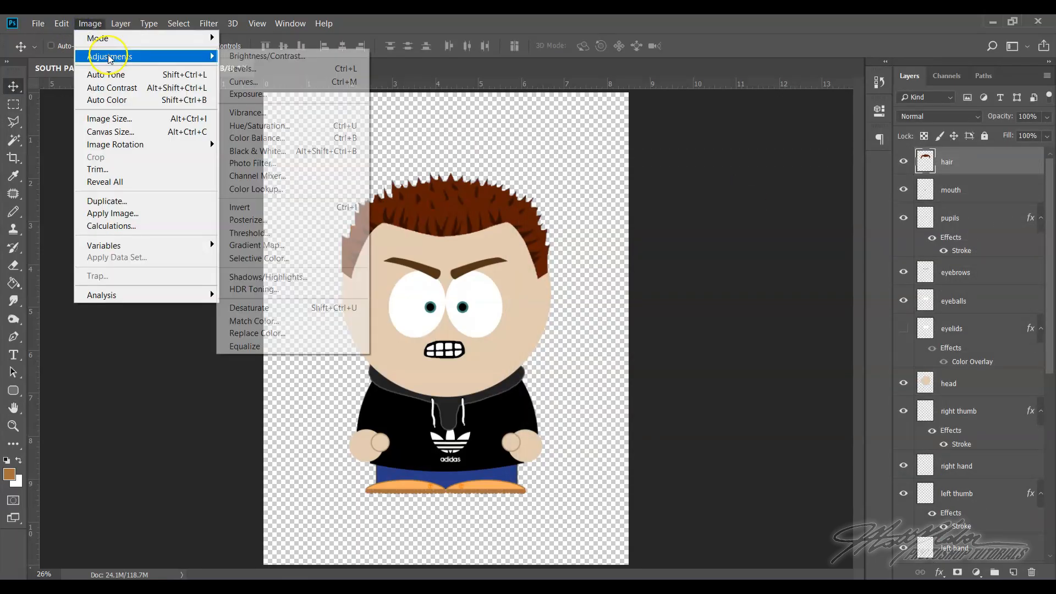
pyautogui.click(995, 169)
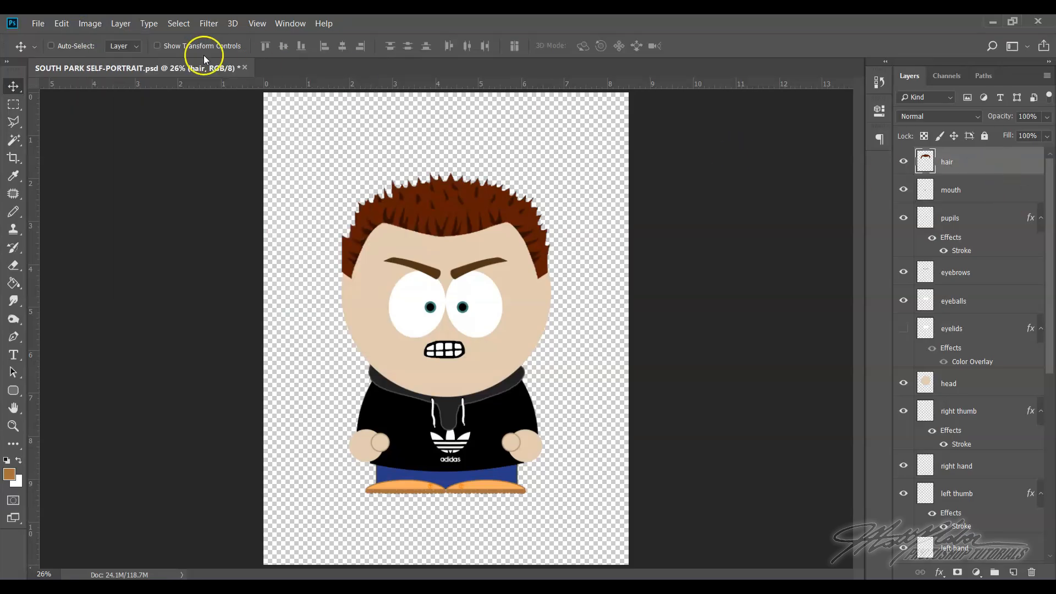
pyautogui.click(102, 26)
pyautogui.moveTo(114, 58)
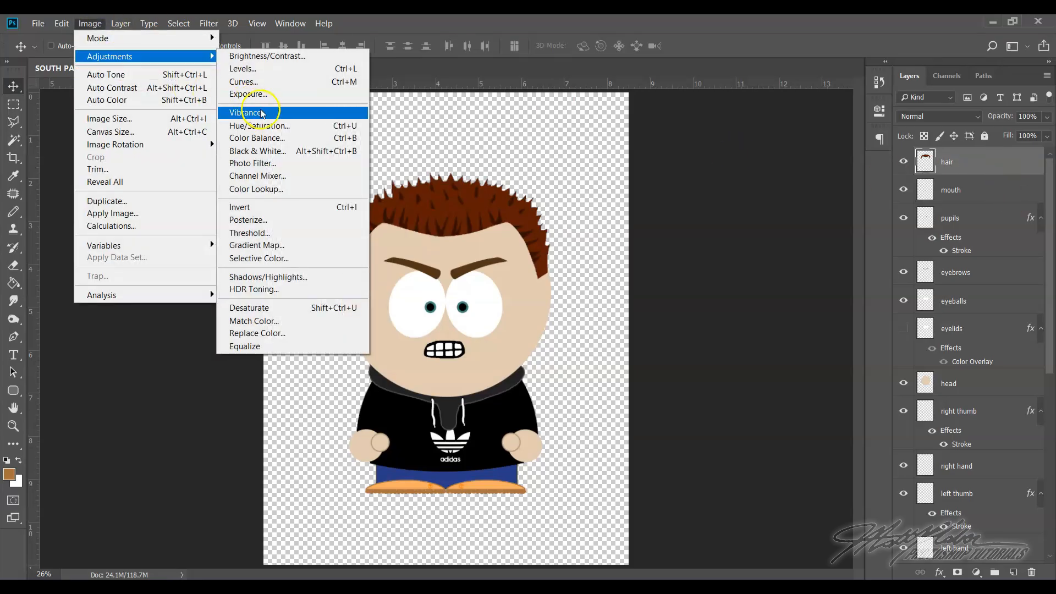
pyautogui.click(268, 127)
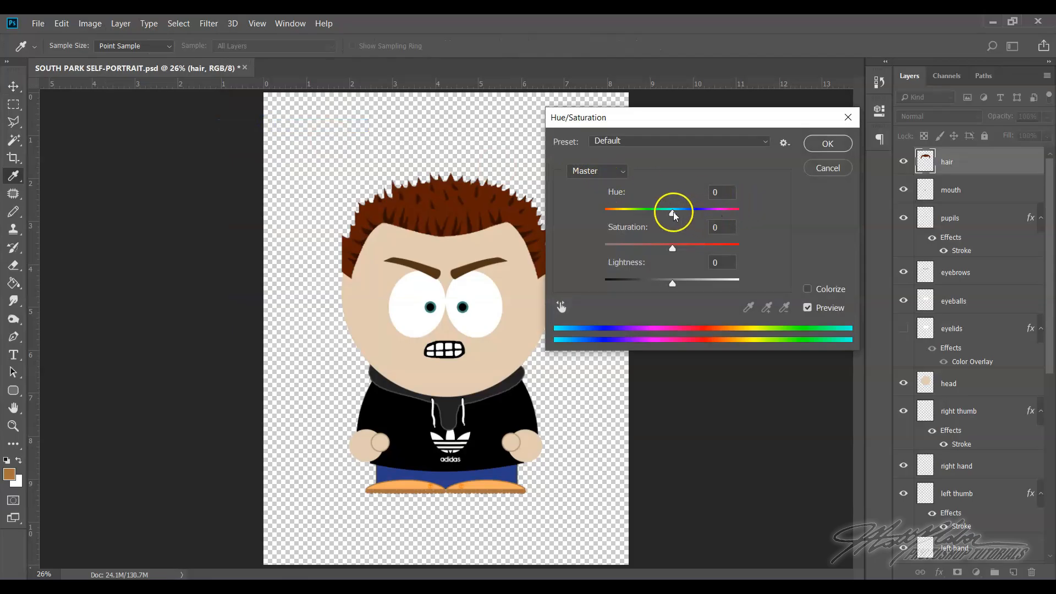
pyautogui.moveTo(672, 213); pyautogui.dragTo(702, 214)
pyautogui.moveTo(673, 249); pyautogui.dragTo(713, 248)
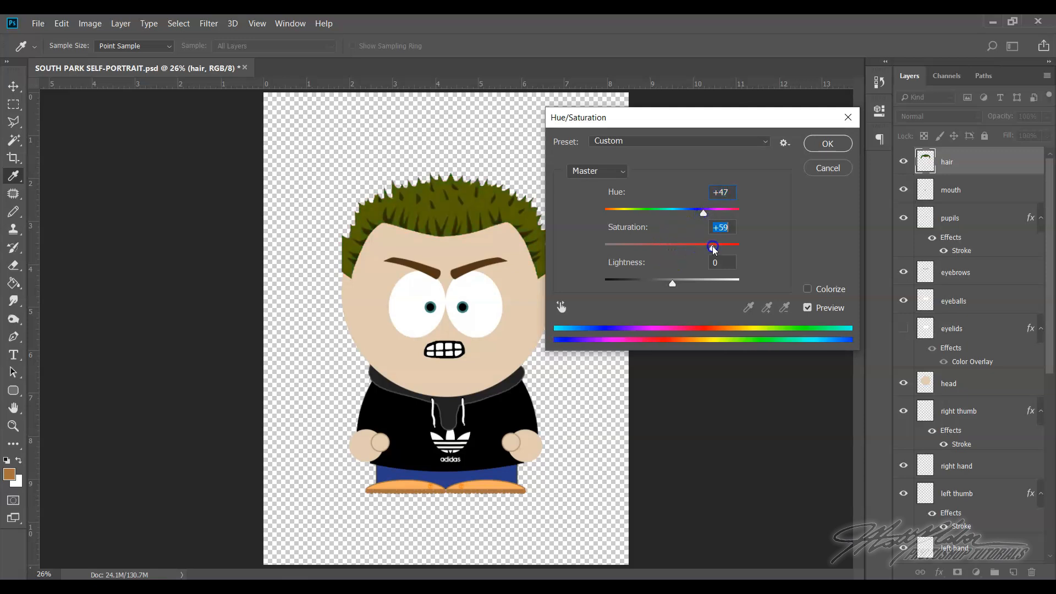
pyautogui.moveTo(672, 286); pyautogui.dragTo(708, 286)
pyautogui.moveTo(683, 248); pyautogui.dragTo(721, 250)
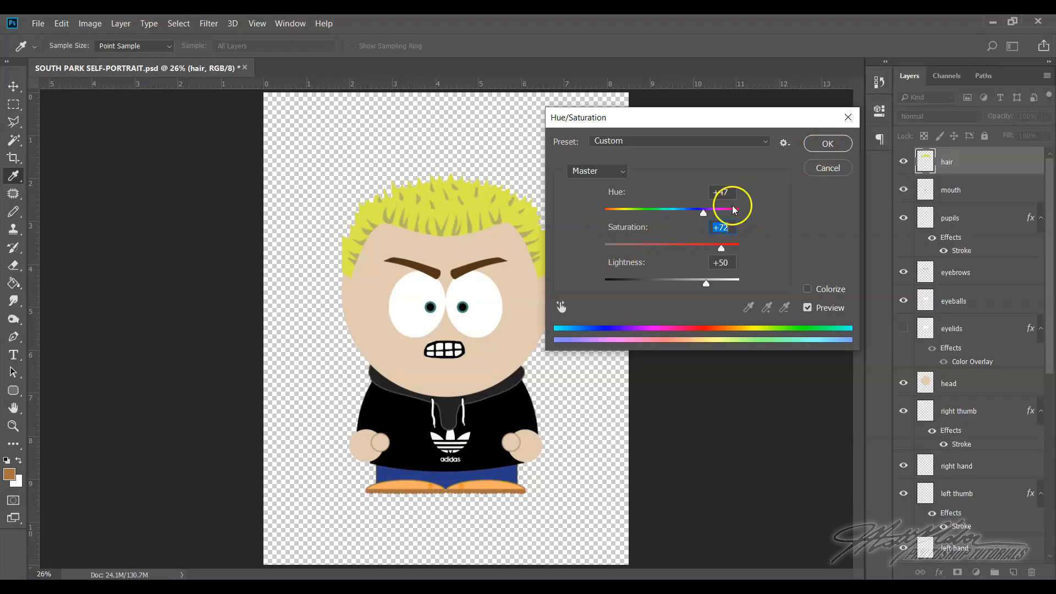
pyautogui.click(819, 145)
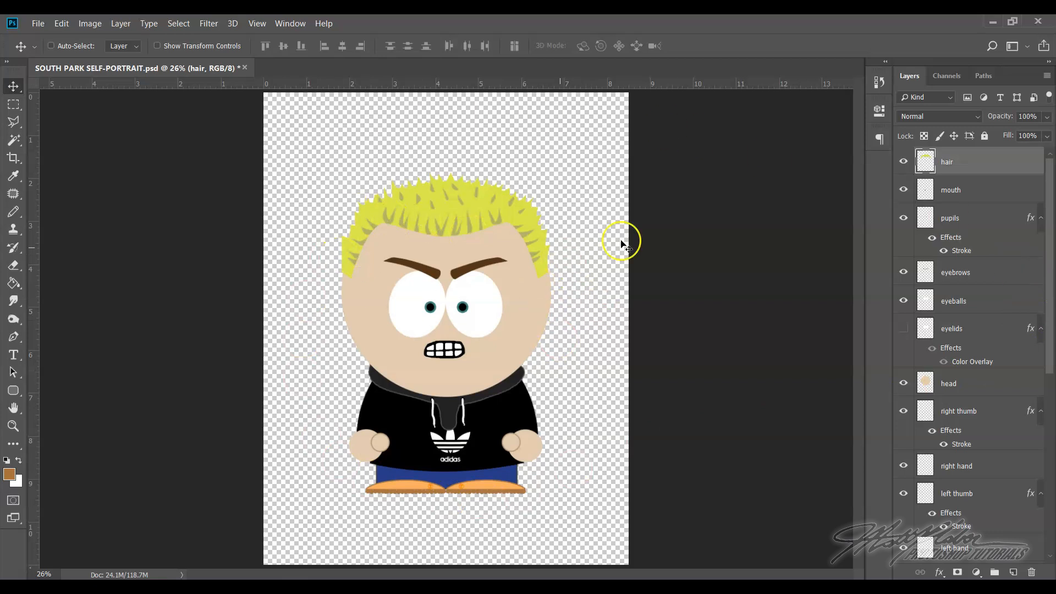
# Save the layered portrait over the existing SOUTH PARK SELF-PORTRAIT Photoshop file with Maximize Compatibility on
pyautogui.scroll(-4, 955, 440)
pyautogui.scroll(-8, 954, 440)
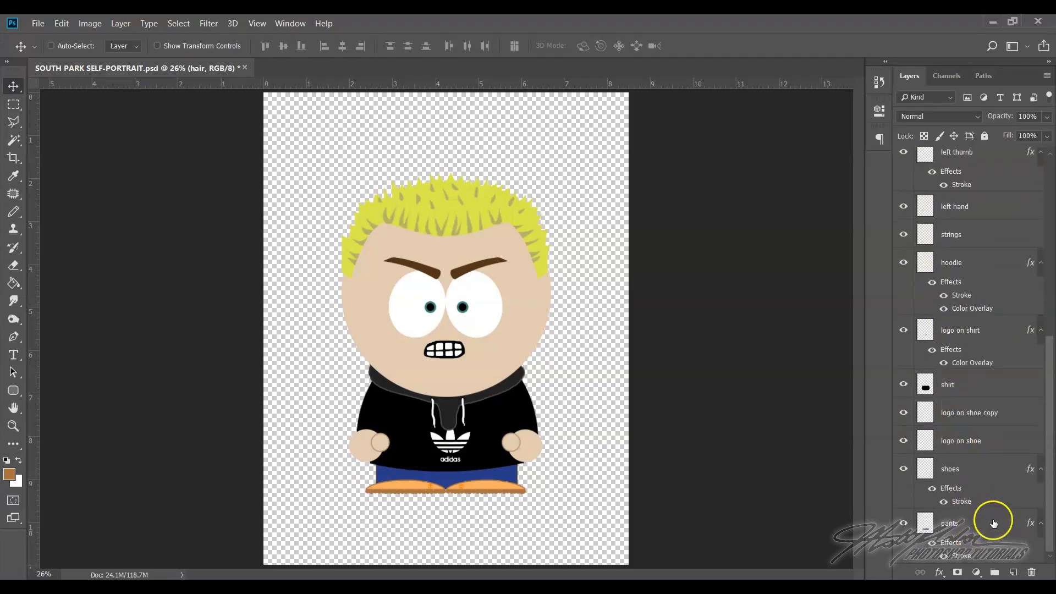
pyautogui.click(44, 24)
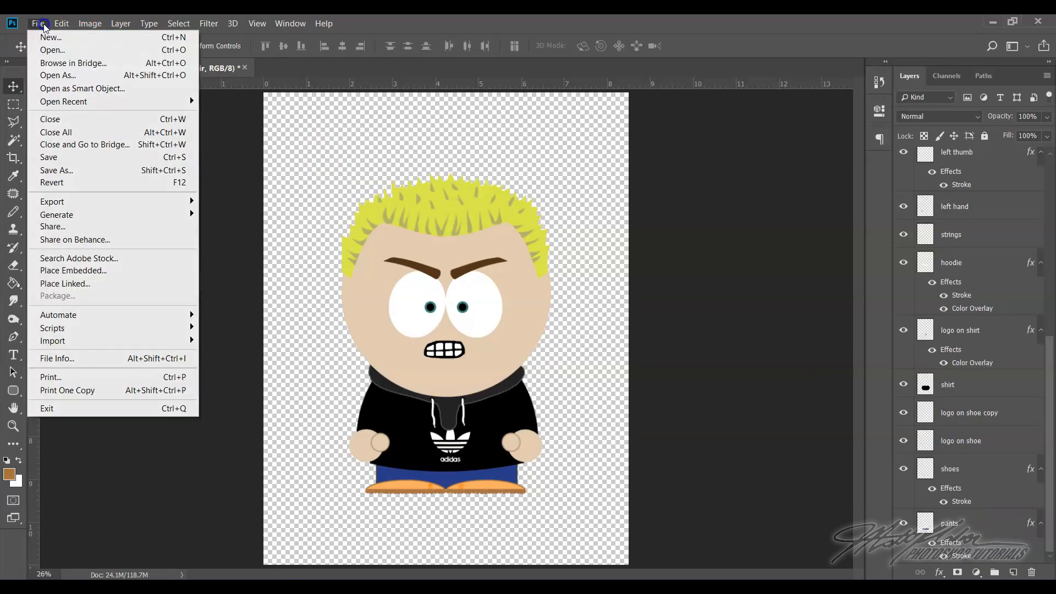
pyautogui.press('Escape')
pyautogui.hotkey('ctrl', 'shift', 's')
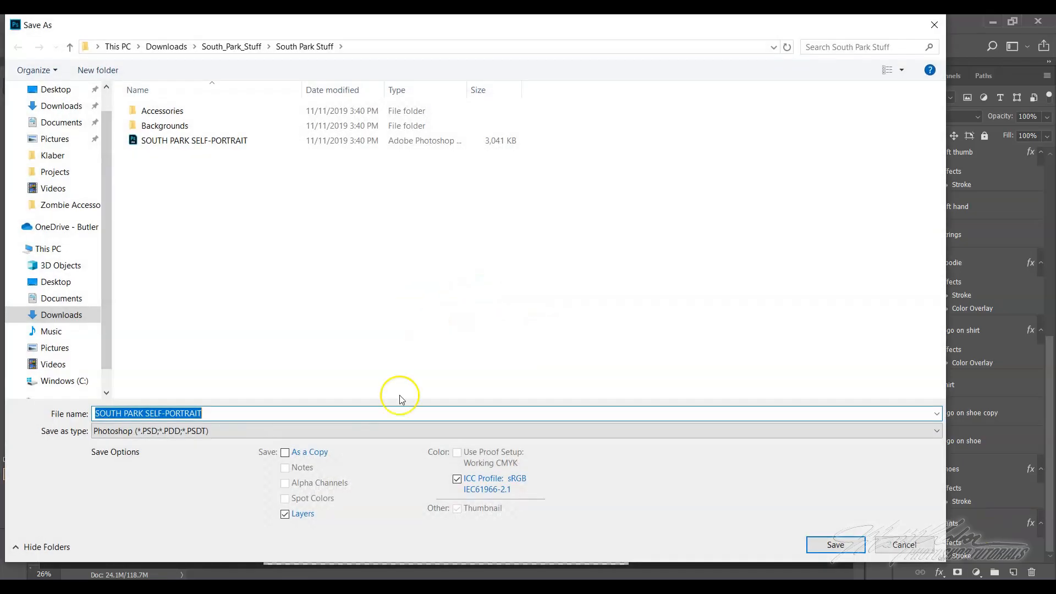
pyautogui.click(164, 144)
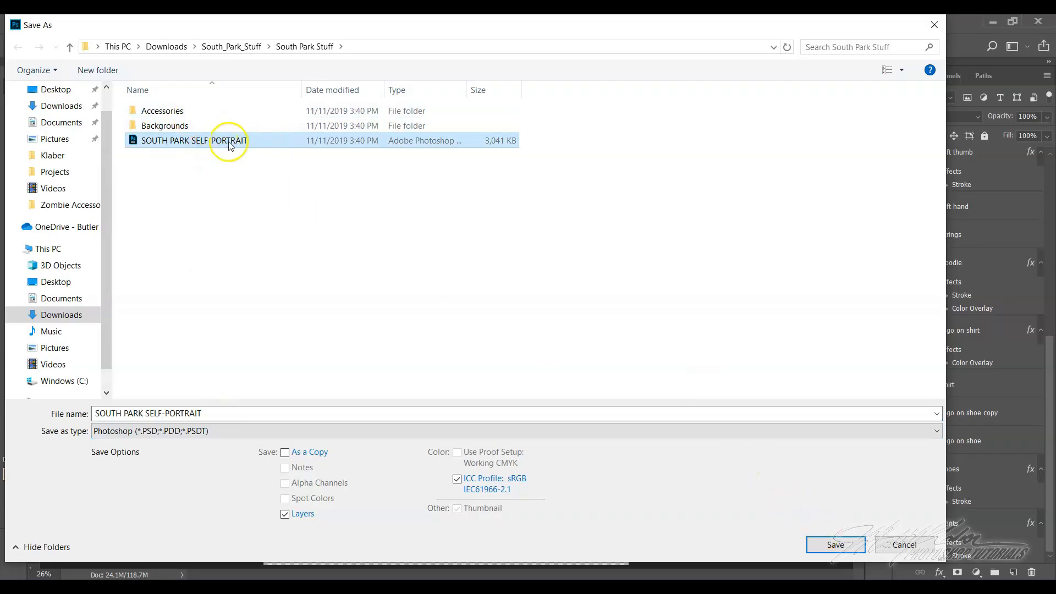
pyautogui.click(851, 547)
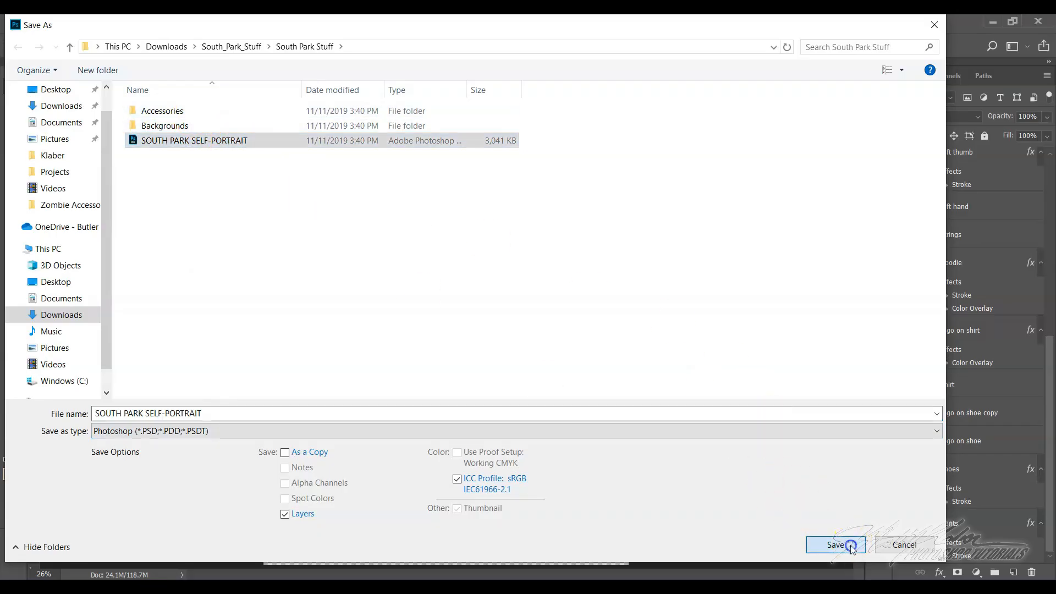
pyautogui.click(580, 306)
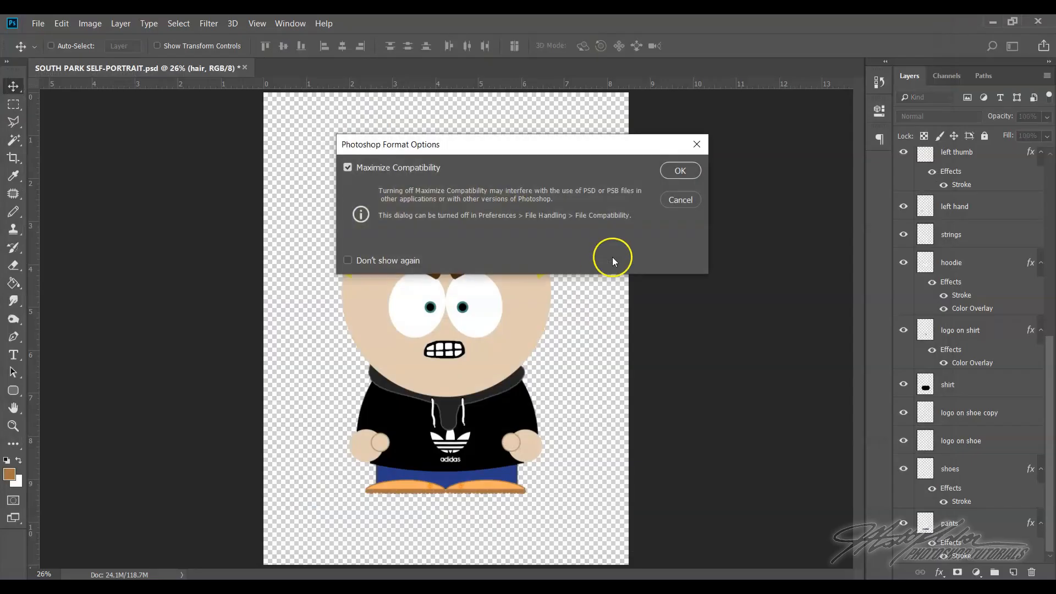
pyautogui.click(680, 171)
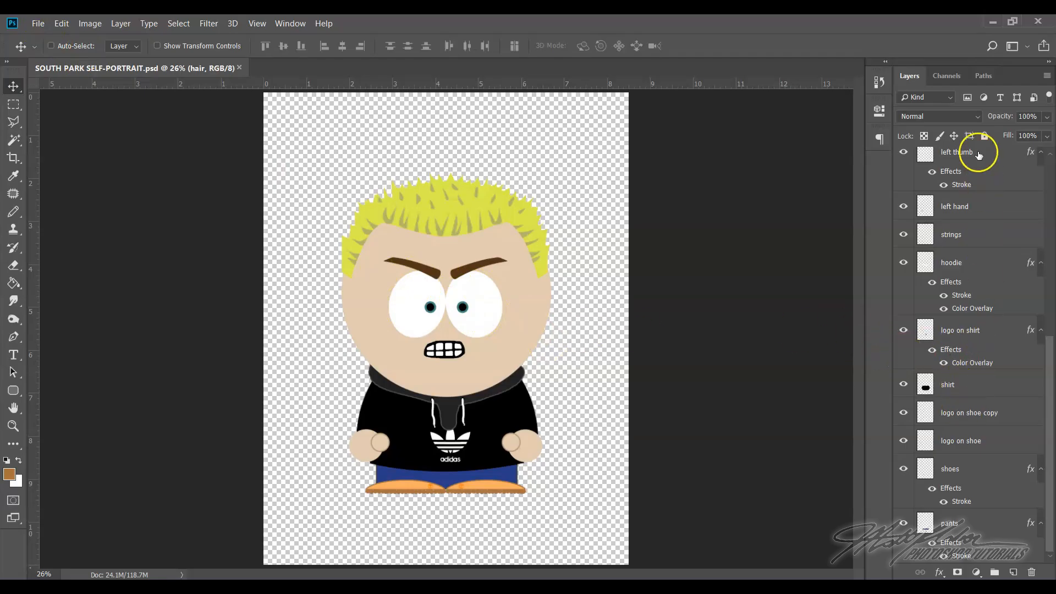
# Save a PNG copy of the portrait as SOUTH PARK SELF-PORTRAIT in the South Park Stuff folder and close the document
pyautogui.scroll(5, 1005, 364)
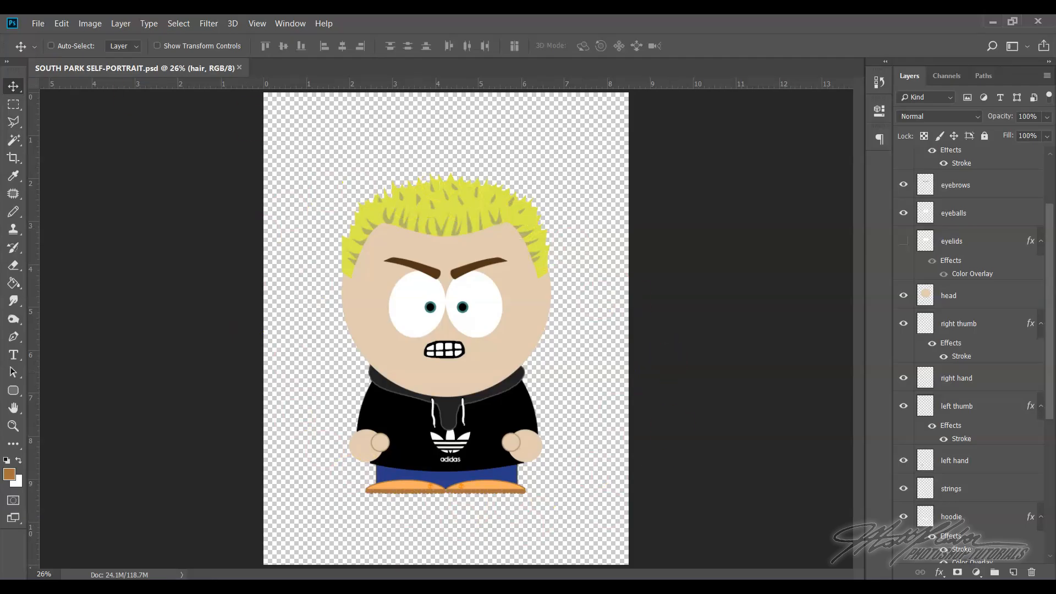
pyautogui.click(38, 24)
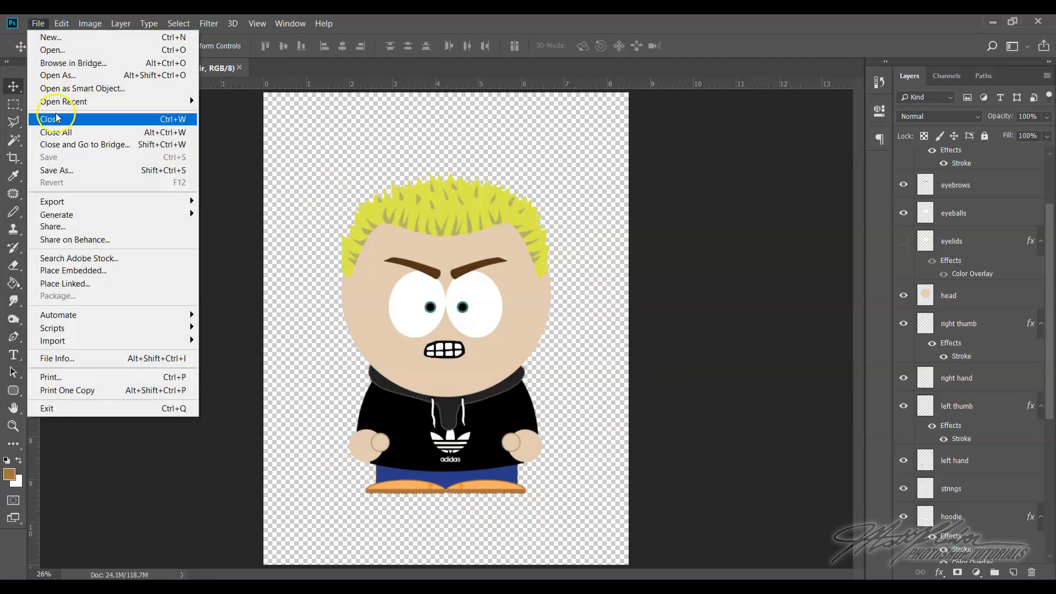
pyautogui.click(63, 171)
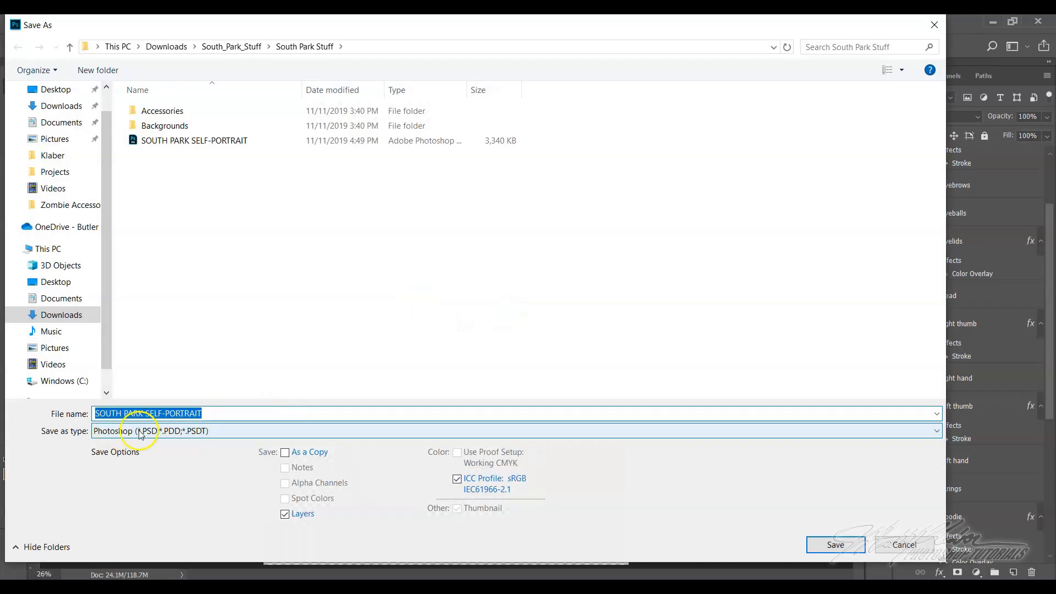
pyautogui.click(165, 431)
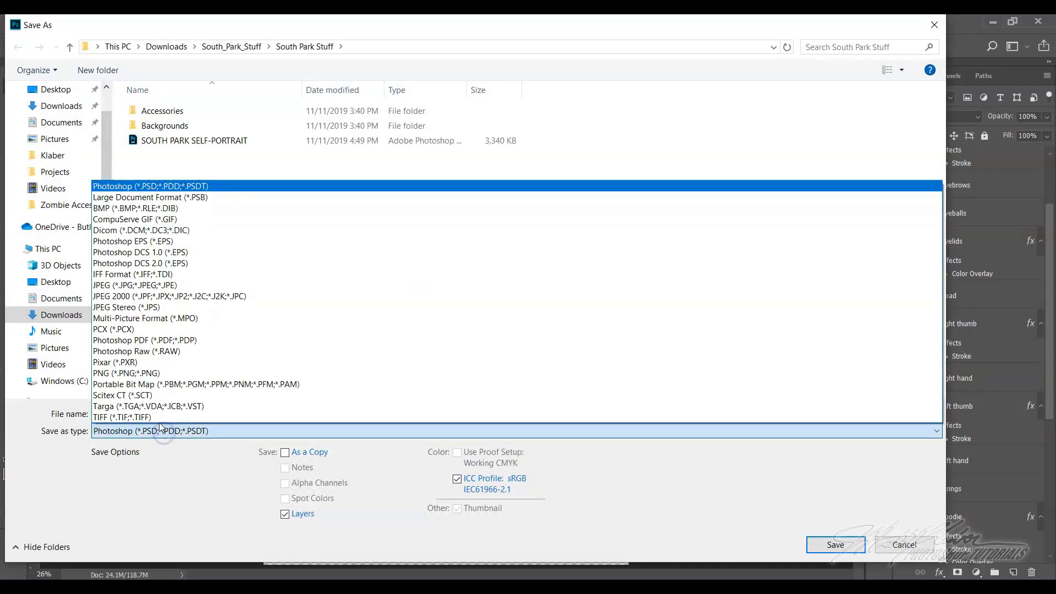
pyautogui.click(150, 374)
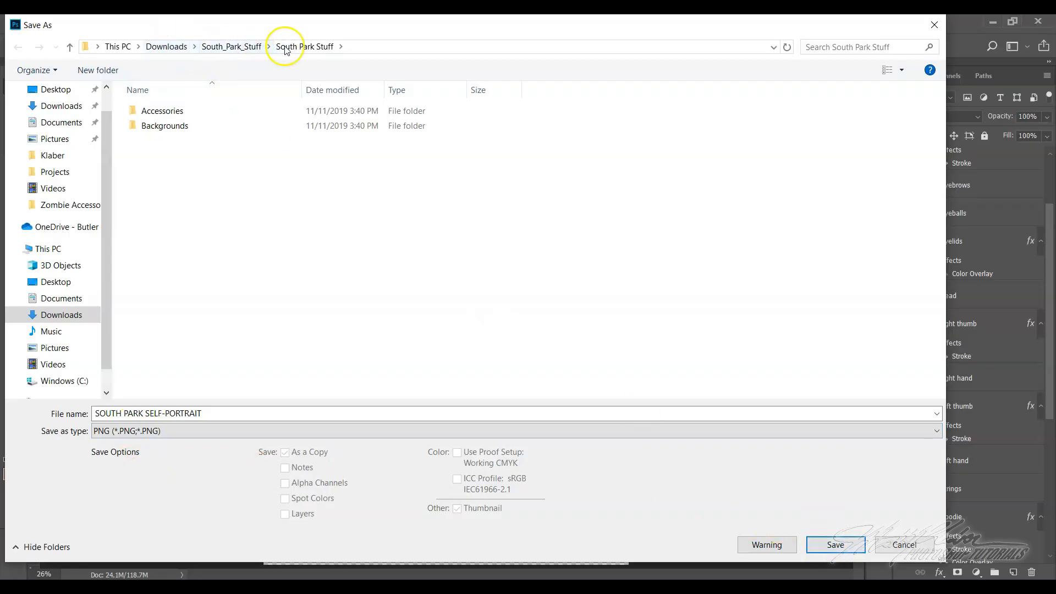
pyautogui.click(834, 543)
pyautogui.click(605, 181)
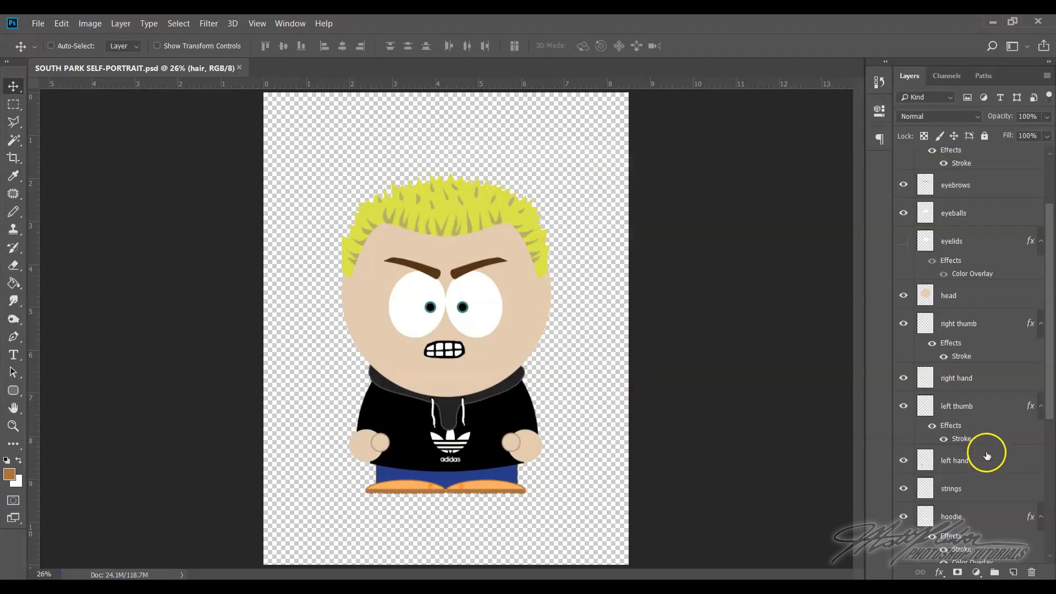
pyautogui.scroll(3, 990, 491)
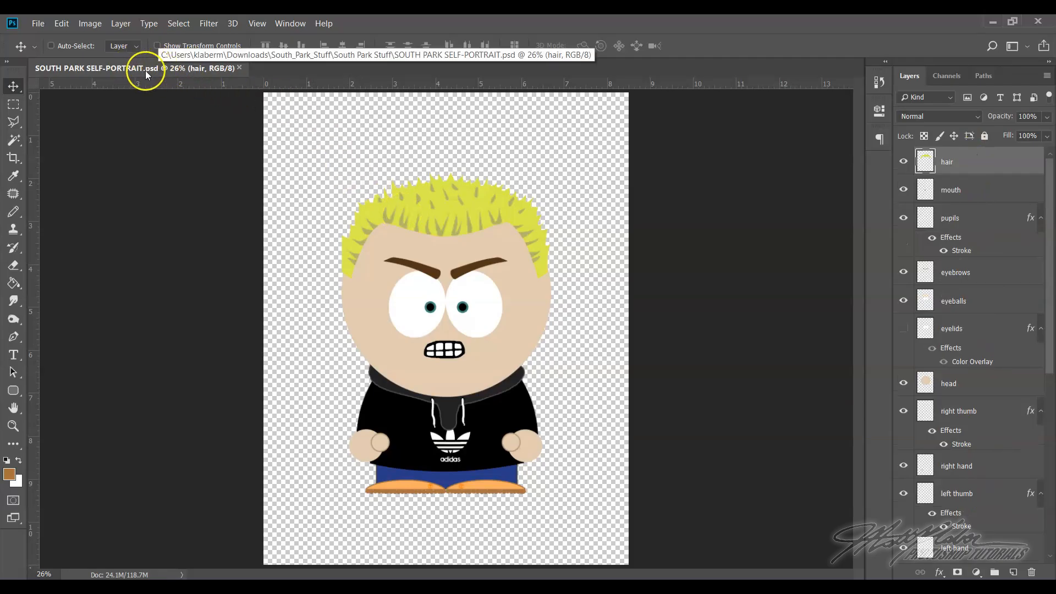
pyautogui.click(240, 69)
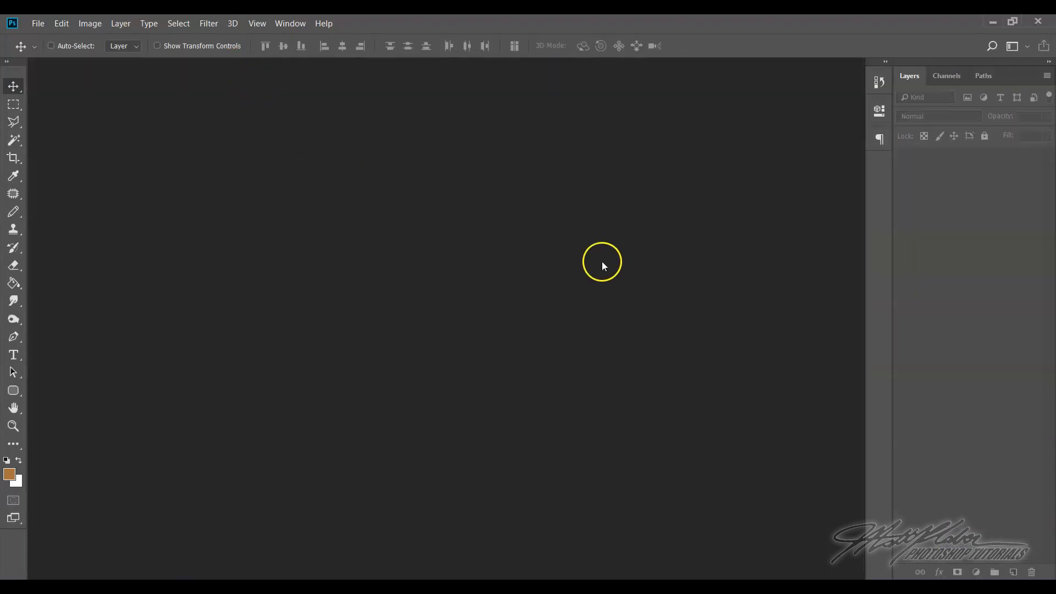
# Open the South-Park-Street image from the Backgrounds folder inside South Park Stuff
pyautogui.click(41, 25)
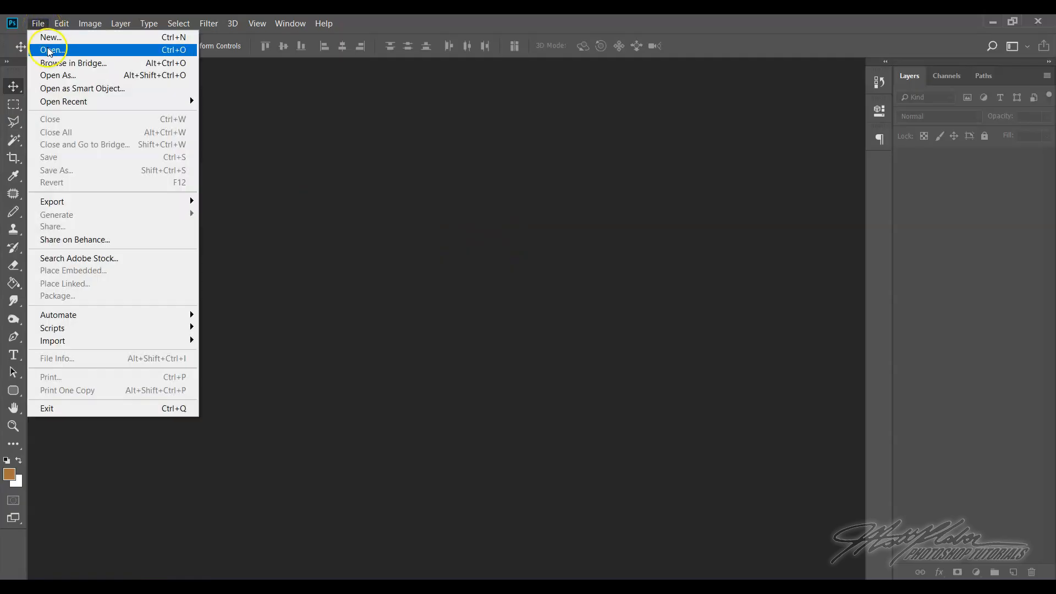
pyautogui.click(42, 25)
pyautogui.click(42, 26)
pyautogui.click(49, 49)
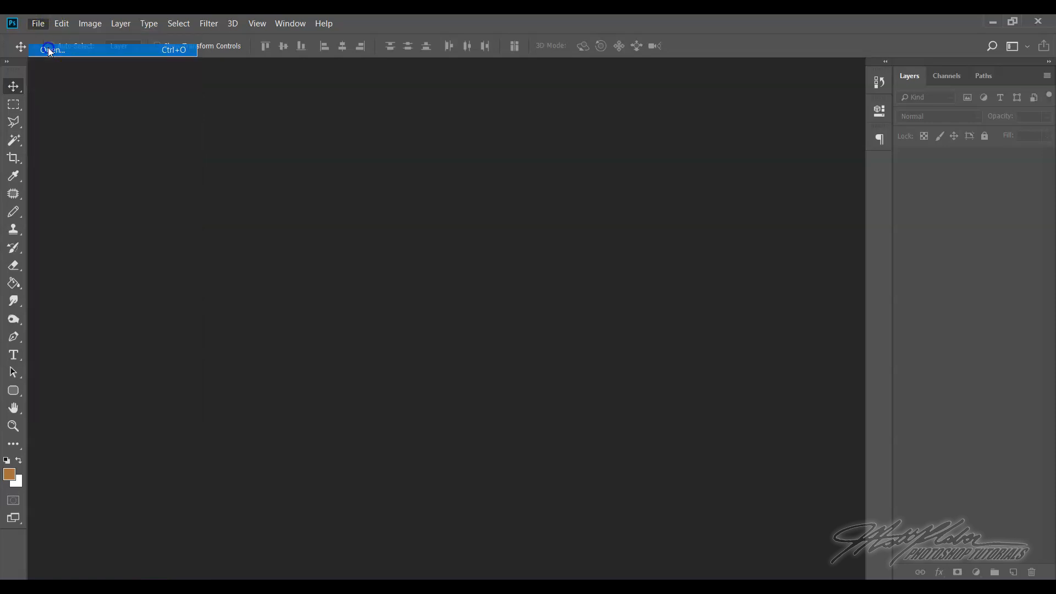
pyautogui.doubleClick(200, 125)
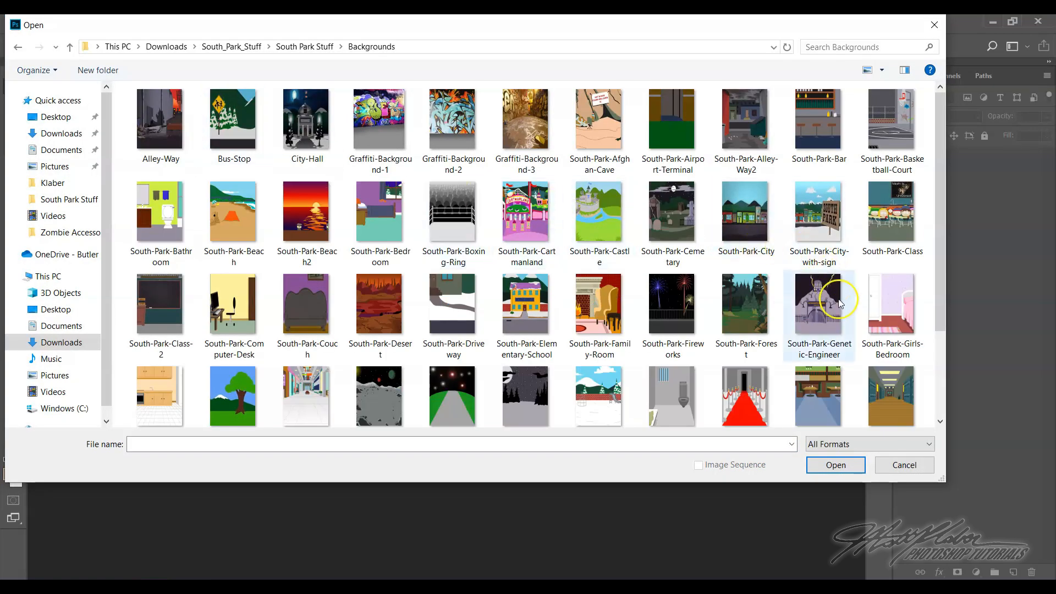
pyautogui.scroll(-3, 825, 296)
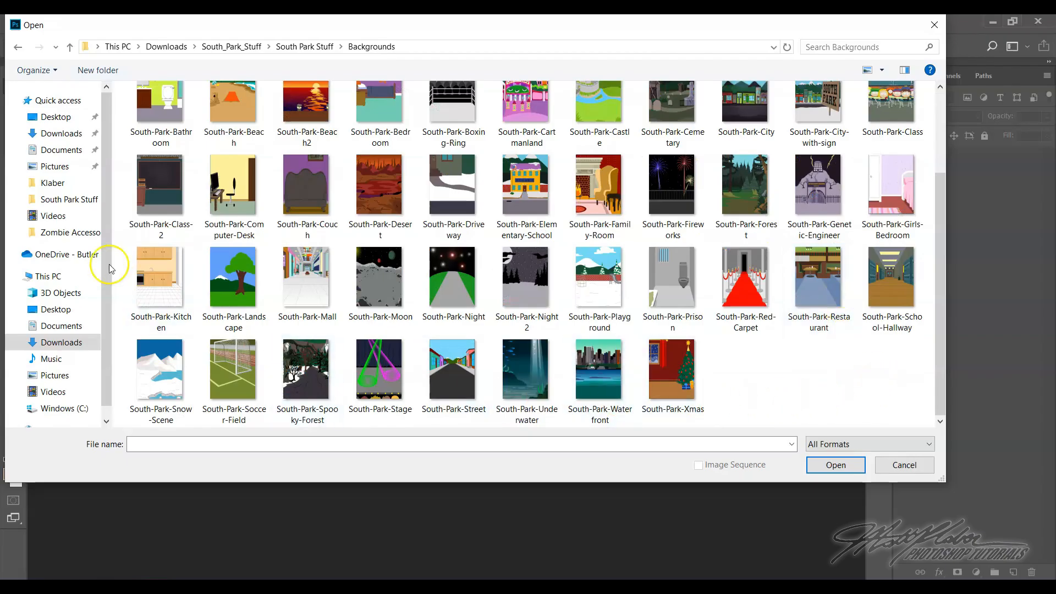
pyautogui.scroll(3, 778, 276)
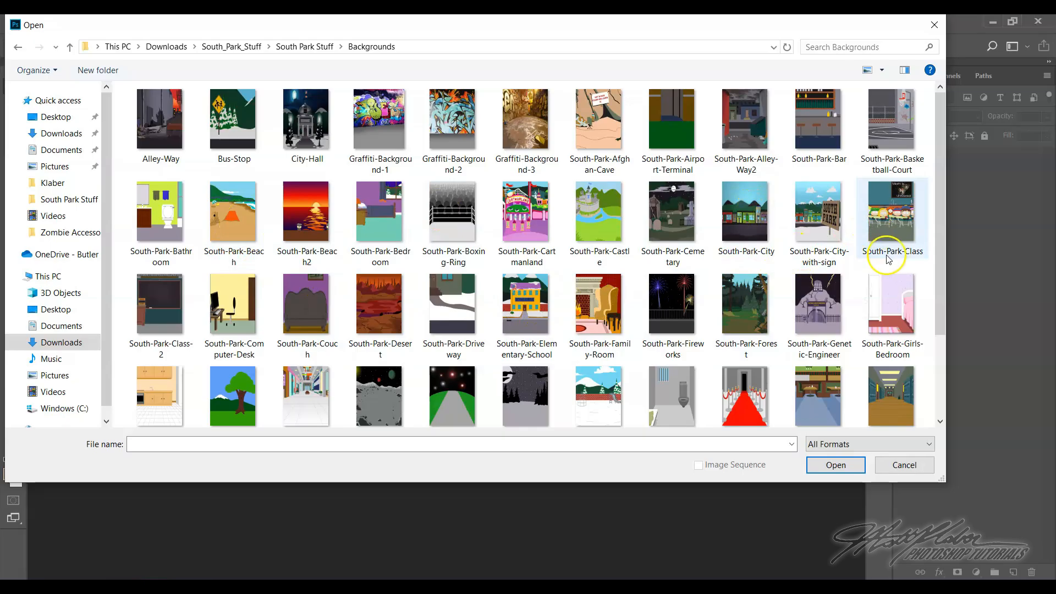
pyautogui.scroll(-3, 847, 286)
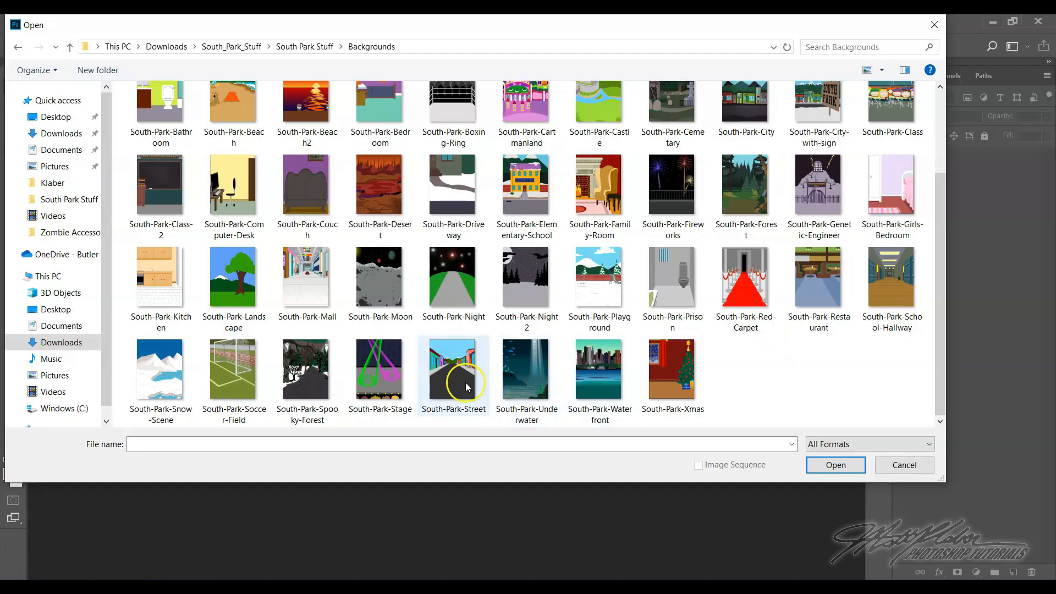
pyautogui.click(450, 386)
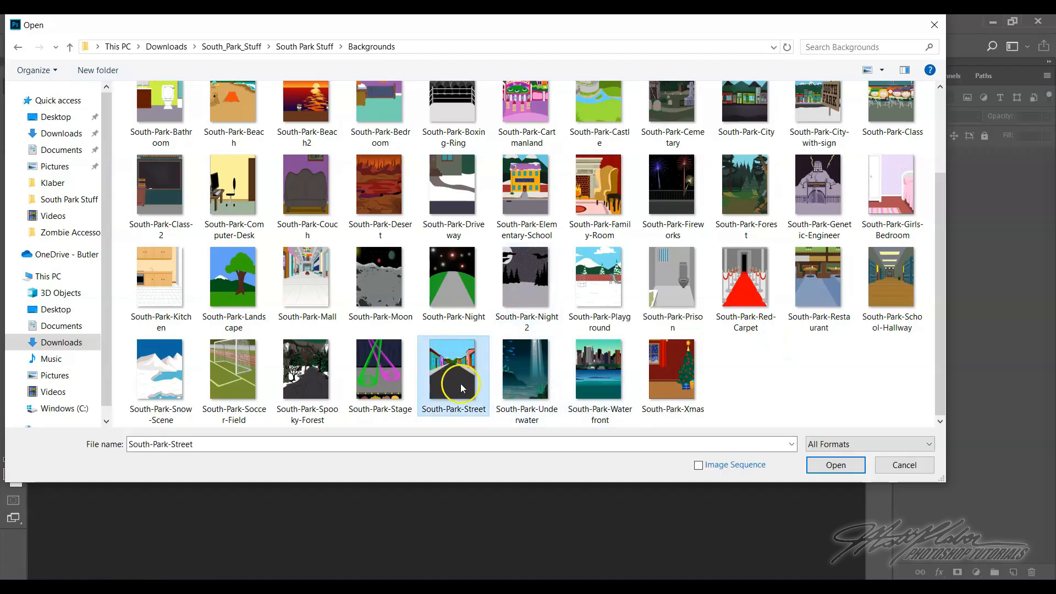
pyautogui.click(830, 467)
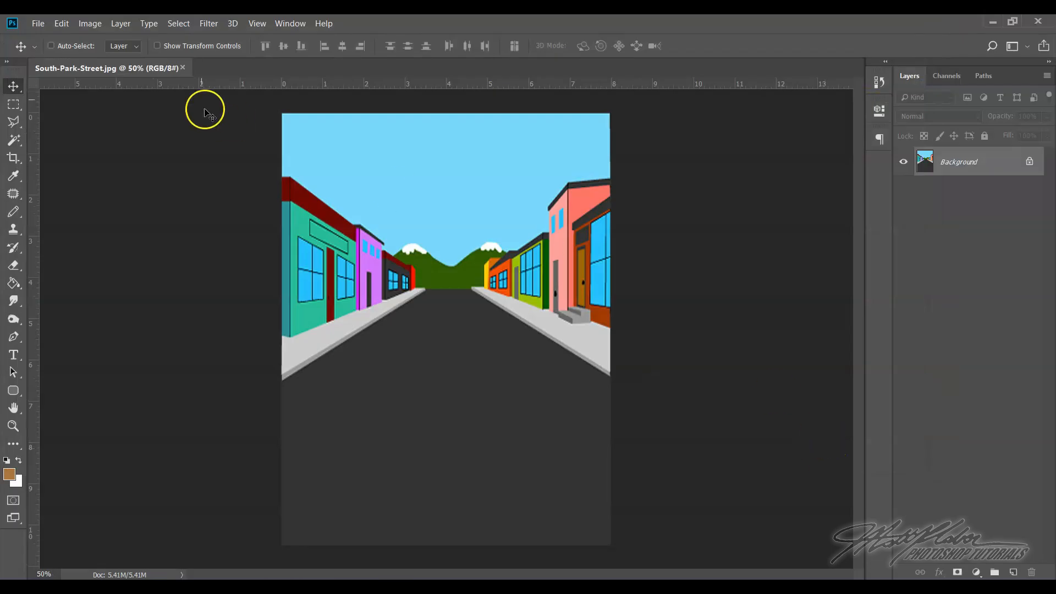
# Check the street background's image dimensions and resolution without changing them
pyautogui.click(90, 23)
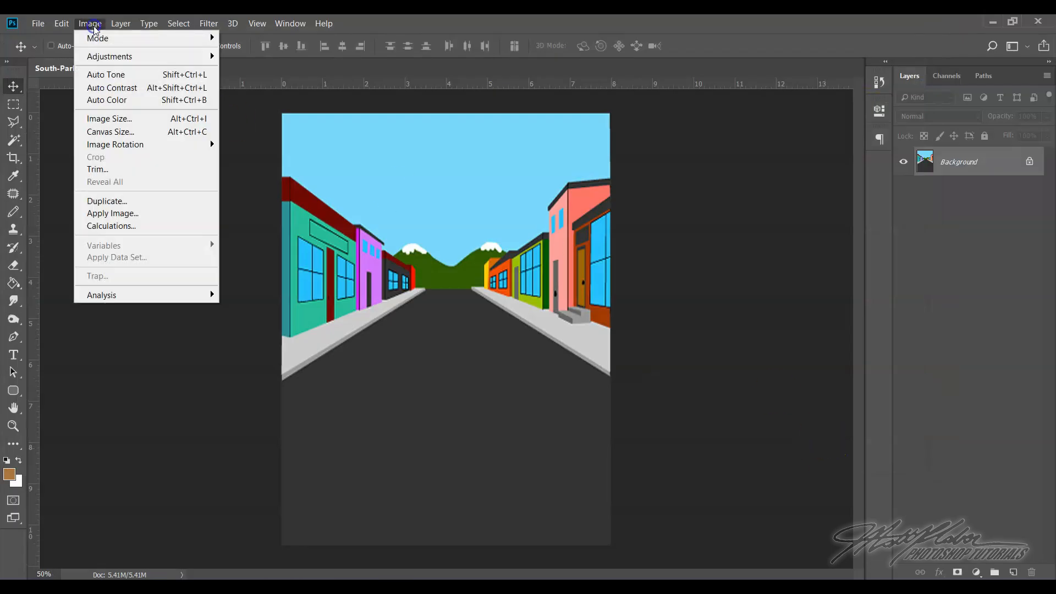
pyautogui.click(108, 118)
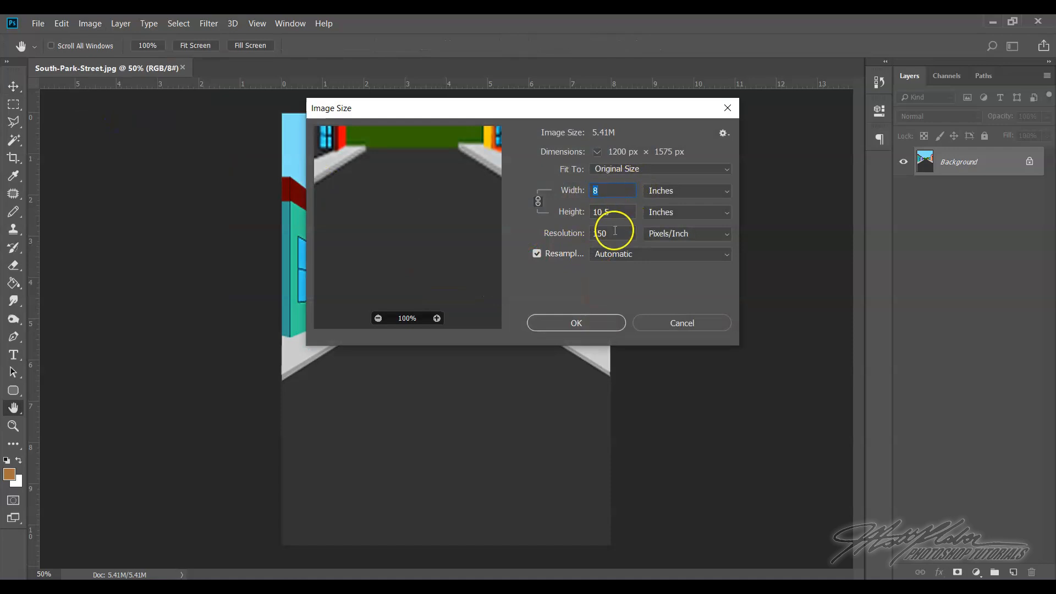
pyautogui.click(593, 327)
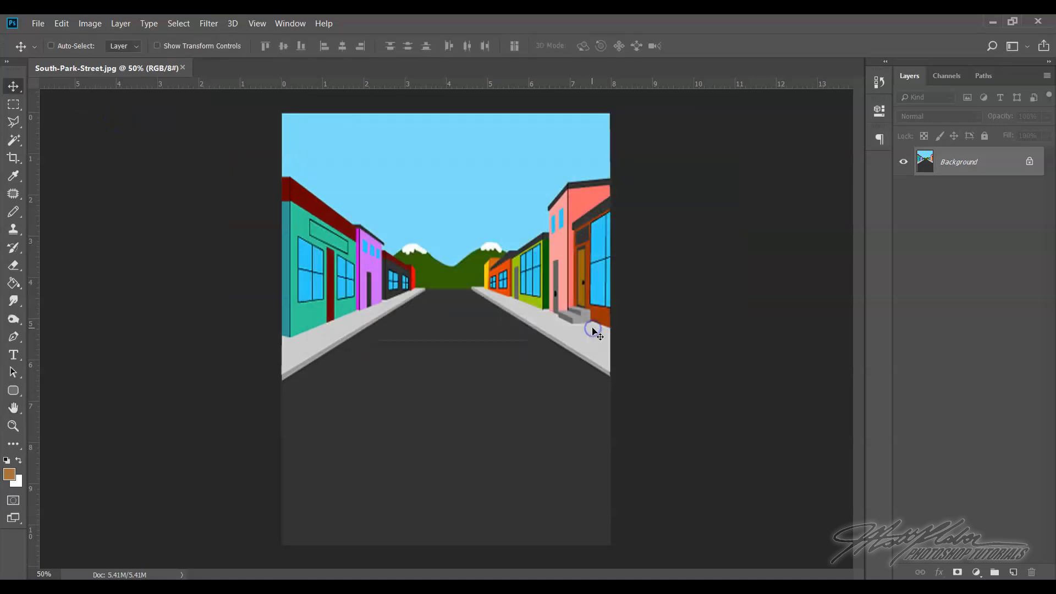
# Open the WATERMARK image from the personal folder on the desktop
pyautogui.click(40, 23)
pyautogui.click(51, 50)
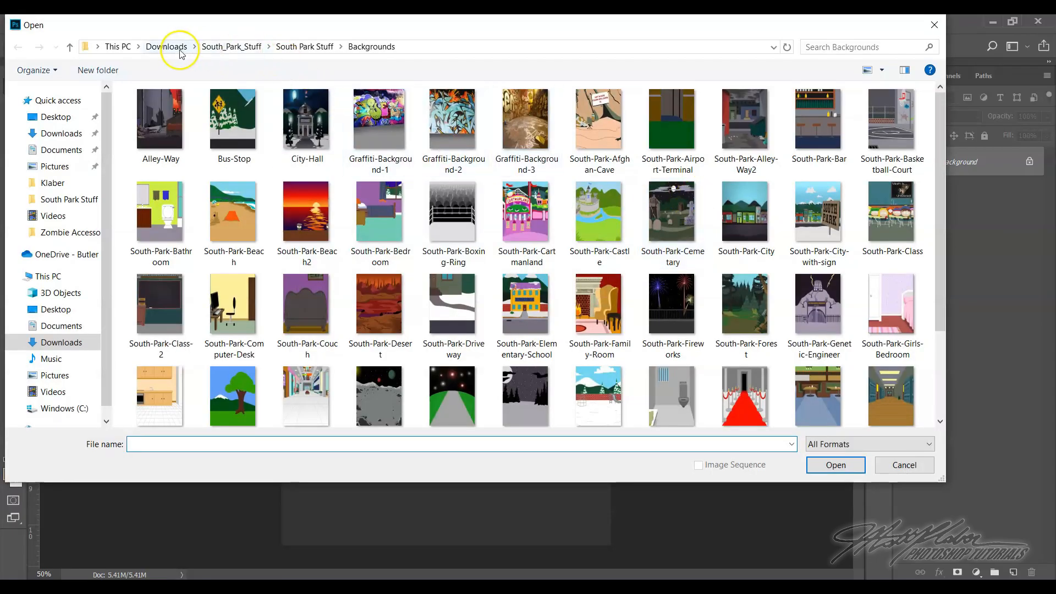
pyautogui.click(163, 46)
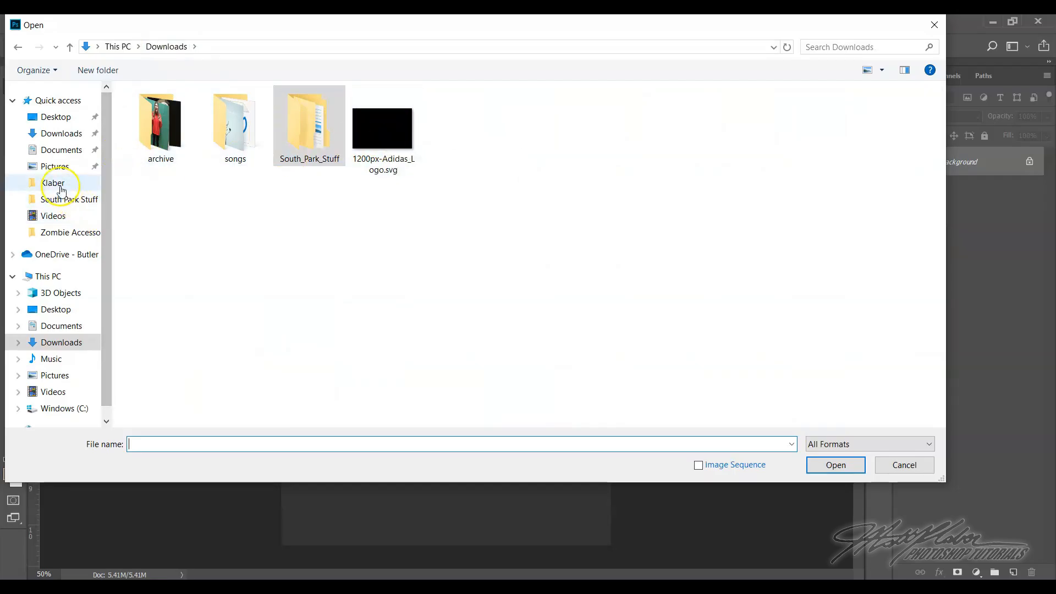
pyautogui.click(53, 183)
pyautogui.click(309, 142)
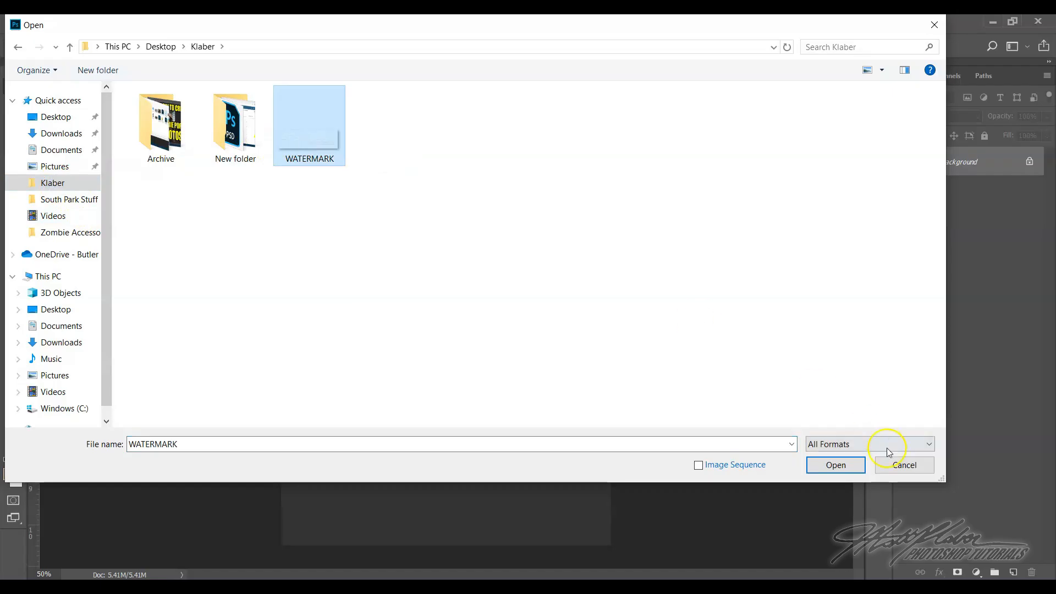
pyautogui.click(835, 465)
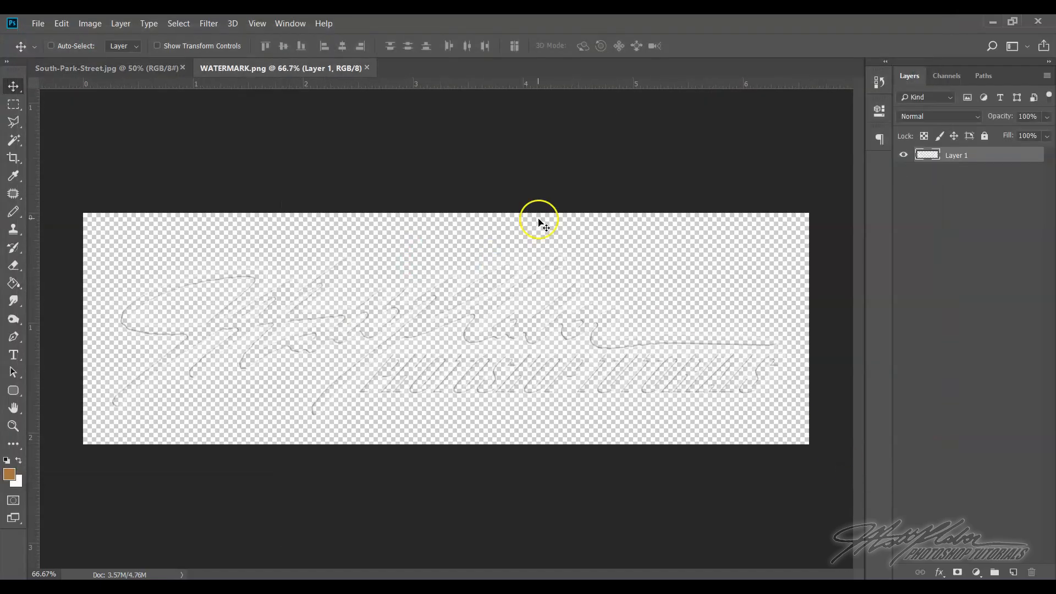
# Copy the watermark onto the lower part of the street image and close the WATERMARK file
pyautogui.moveTo(318, 69); pyautogui.dragTo(71, 131)
pyautogui.moveTo(317, 284); pyautogui.dragTo(411, 429)
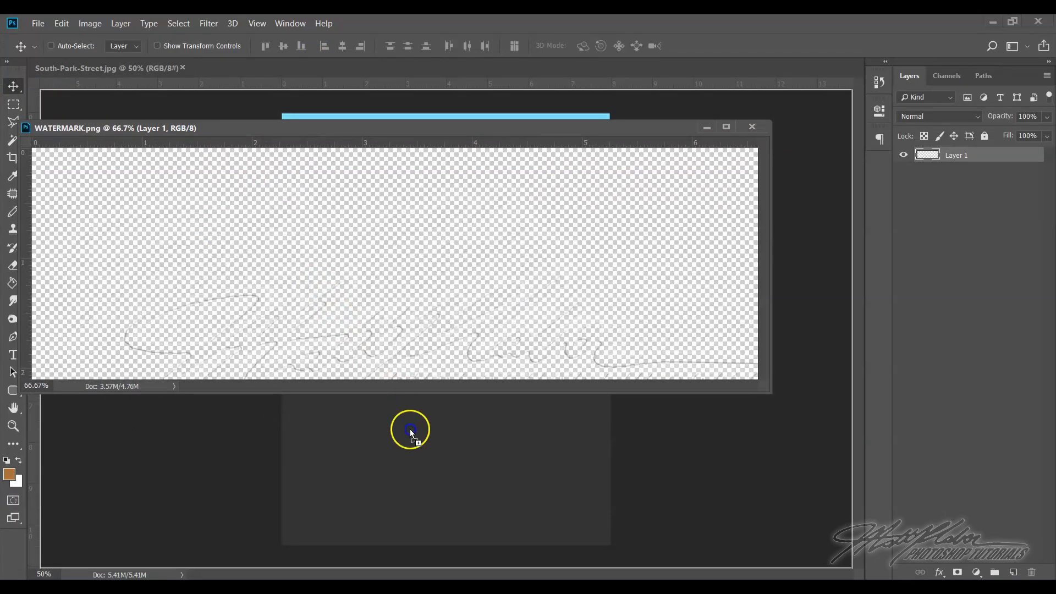
pyautogui.moveTo(448, 490); pyautogui.dragTo(448, 493)
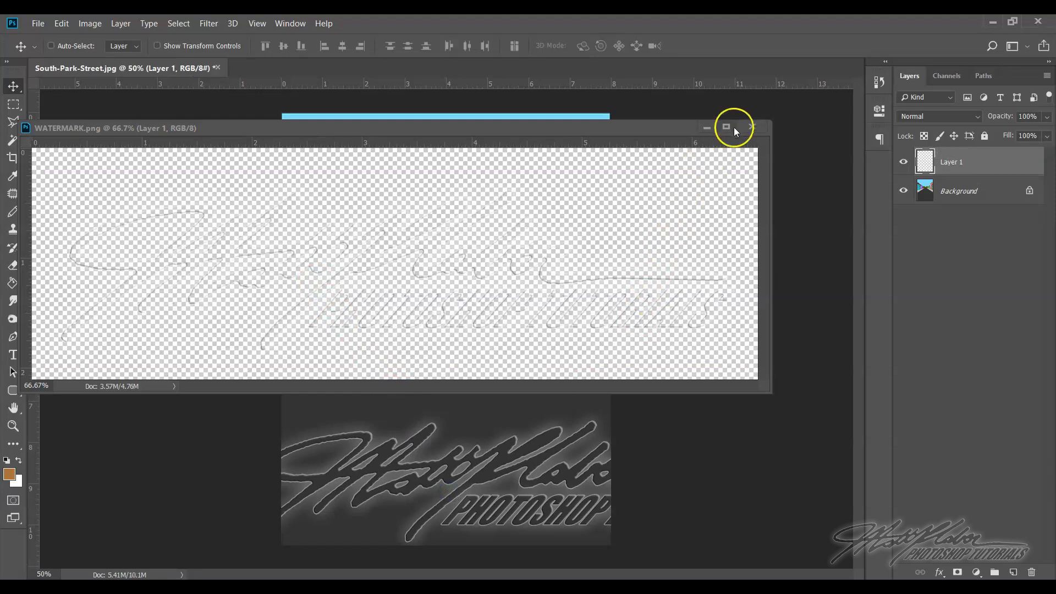
pyautogui.click(750, 126)
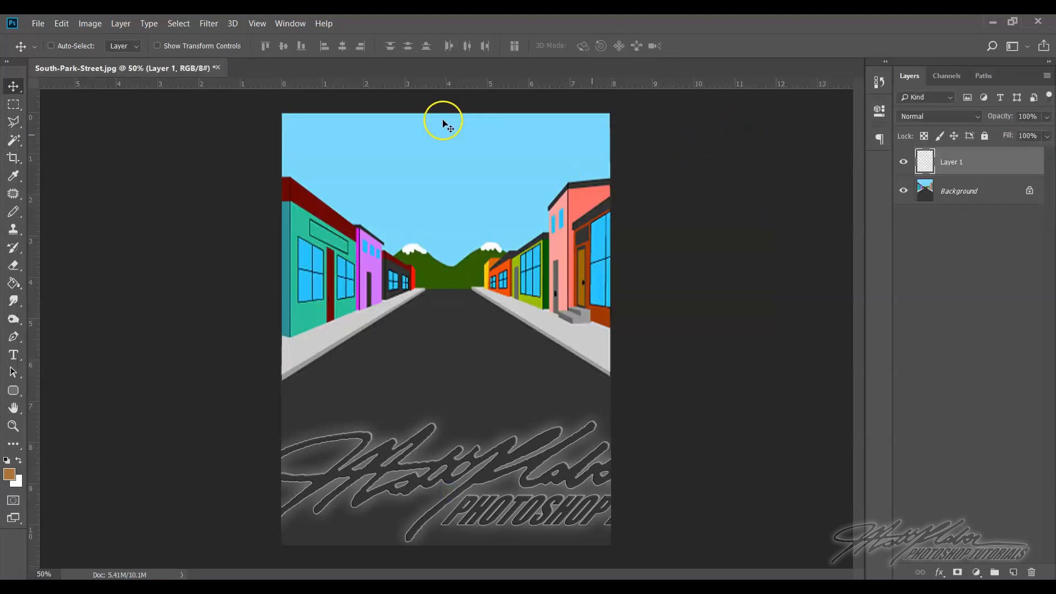
# Scale the watermark to about 15% width and 22% height and place it in the street image's lower-right corner
pyautogui.click(61, 23)
pyautogui.click(83, 296)
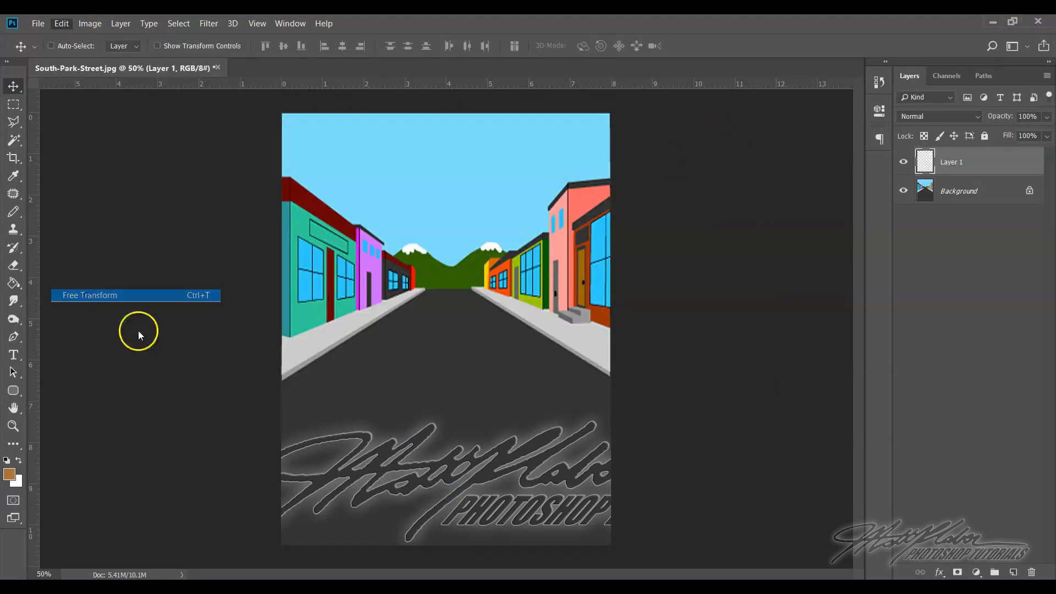
pyautogui.moveTo(244, 408); pyautogui.dragTo(549, 518)
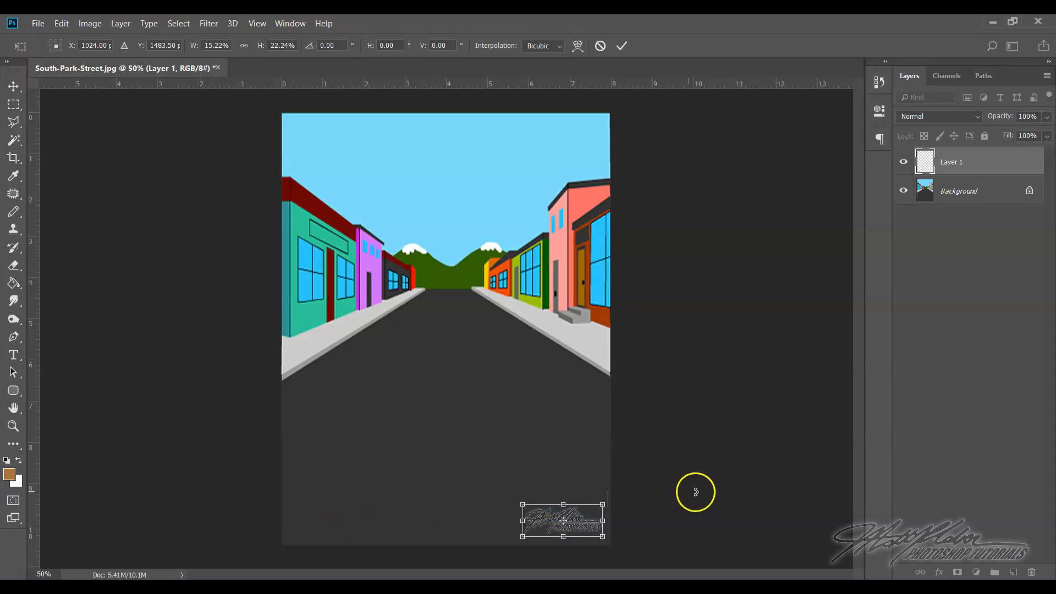
pyautogui.click(621, 47)
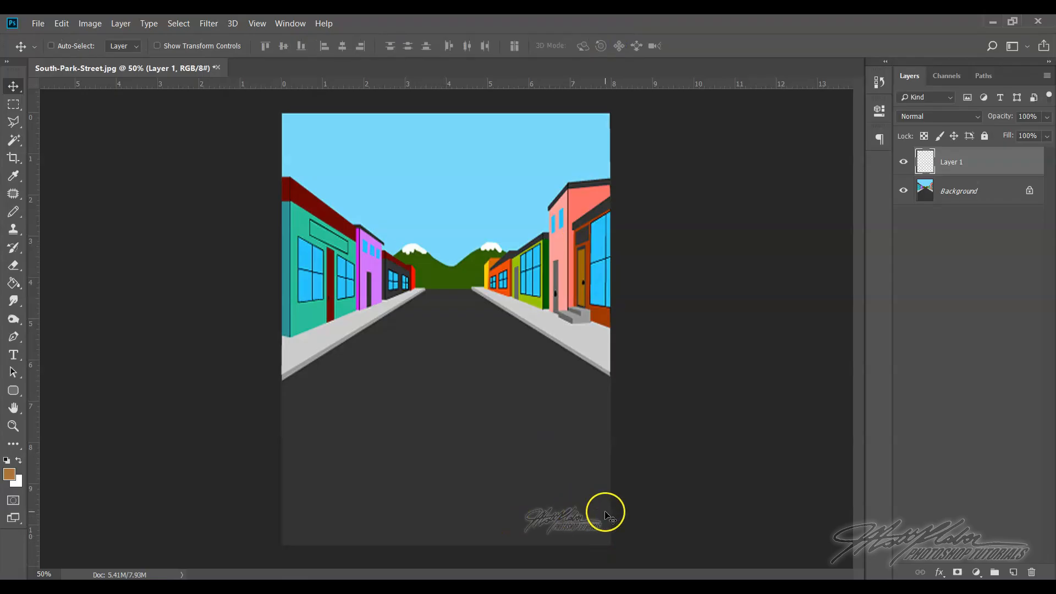
# Save the layered street image as a Photoshop file named "south park character with background" in the South Park Stuff folder, with maximized compatibility
pyautogui.click(43, 24)
pyautogui.click(42, 169)
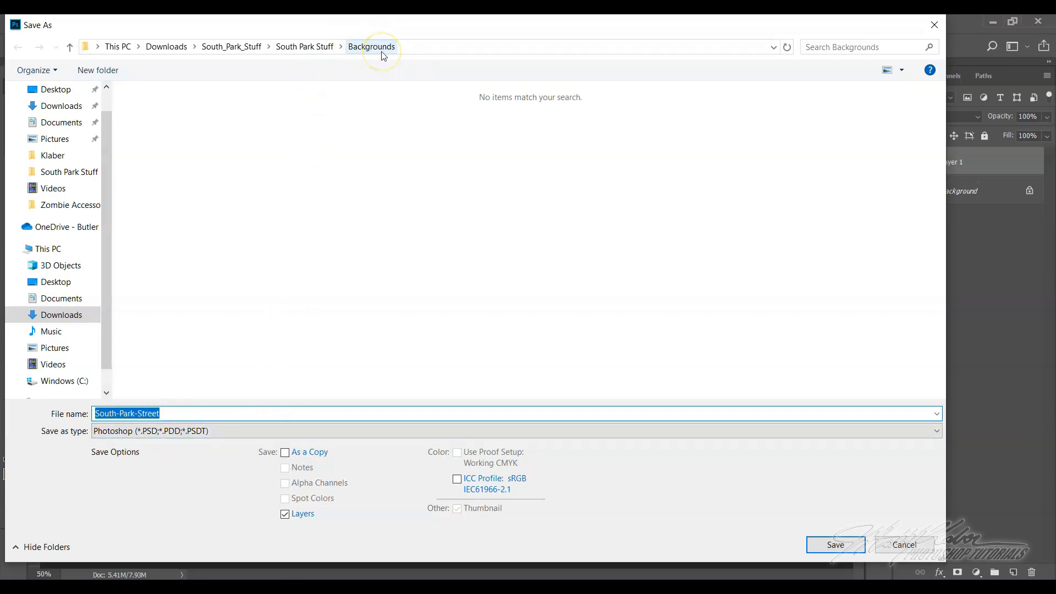
pyautogui.click(161, 47)
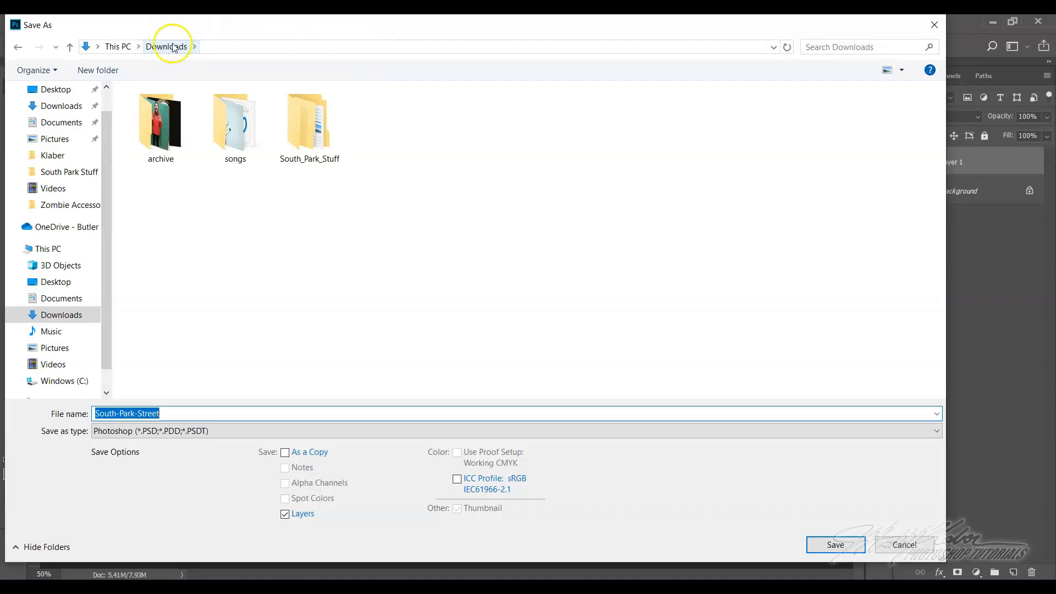
pyautogui.doubleClick(305, 128)
pyautogui.click(173, 109)
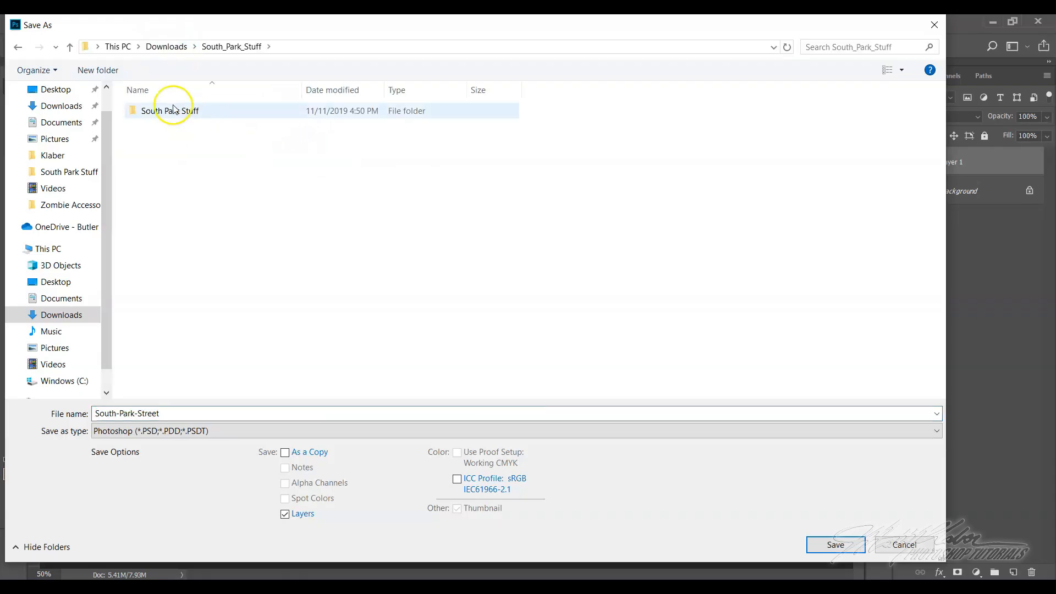
pyautogui.doubleClick(173, 110)
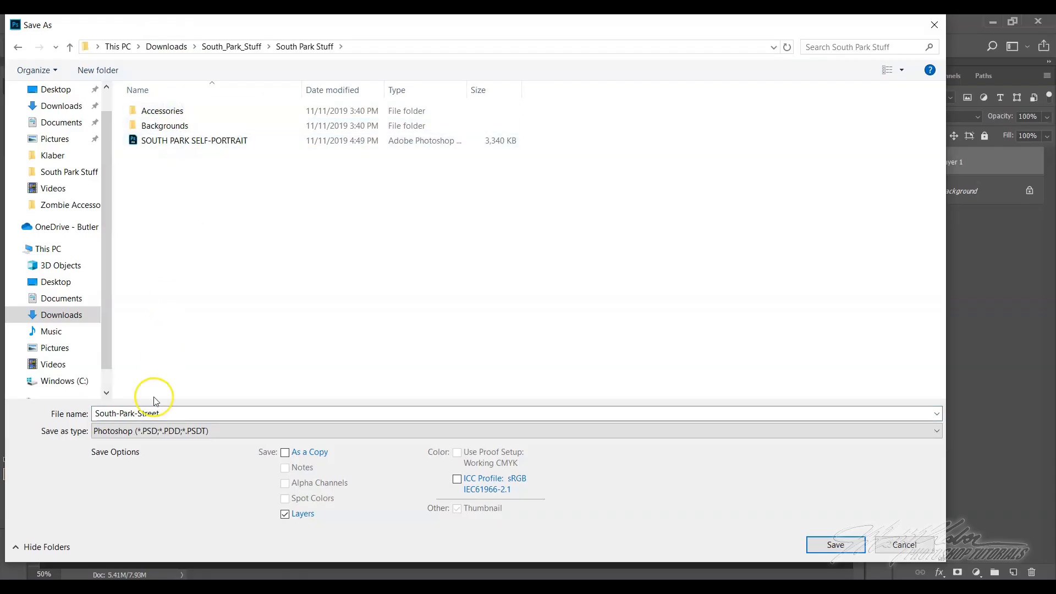
pyautogui.doubleClick(166, 415)
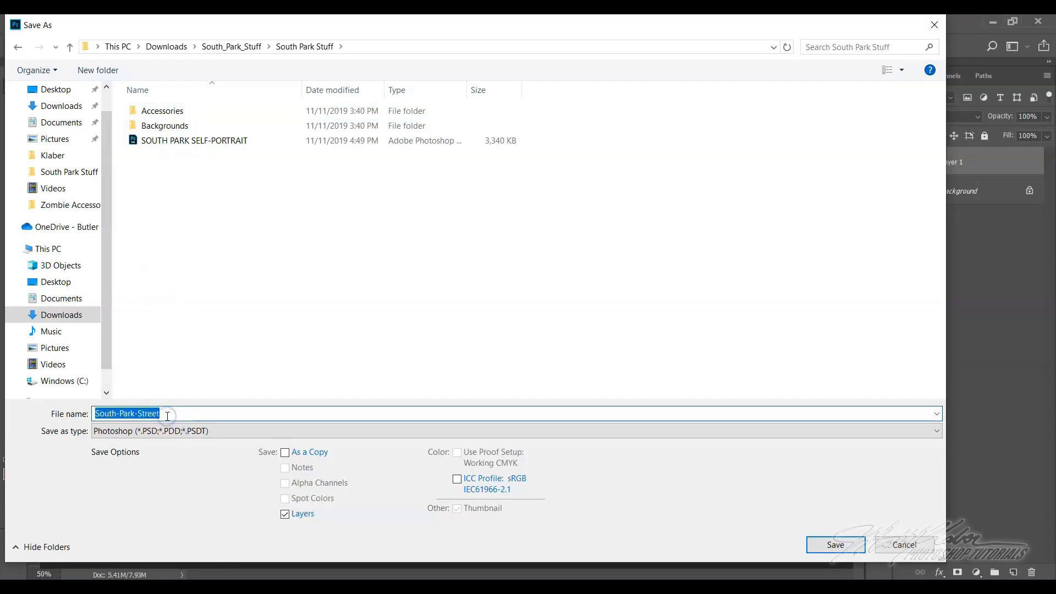
pyautogui.write('south park')
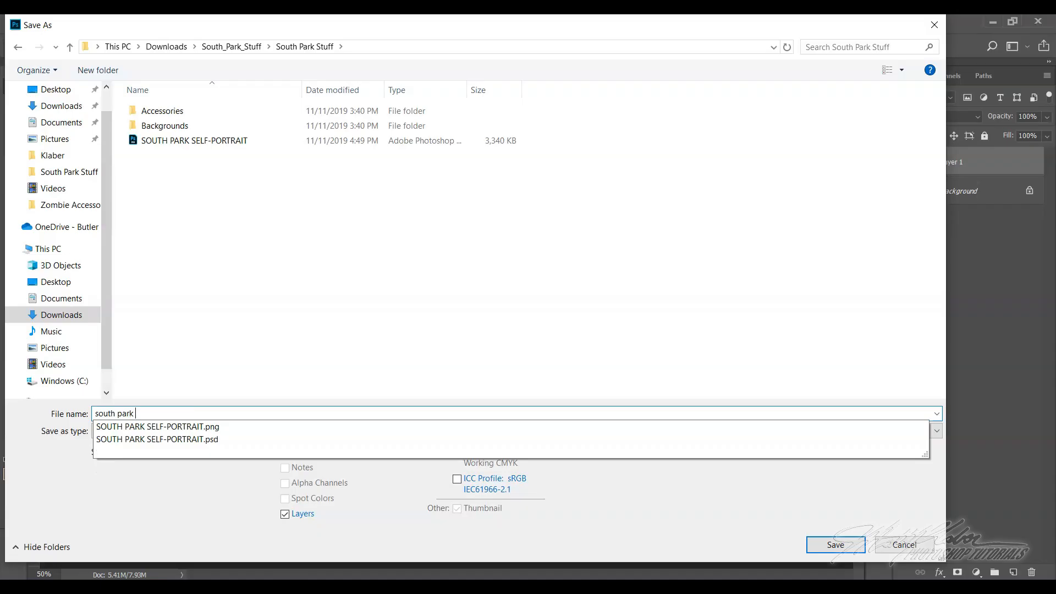
pyautogui.write(' charct')
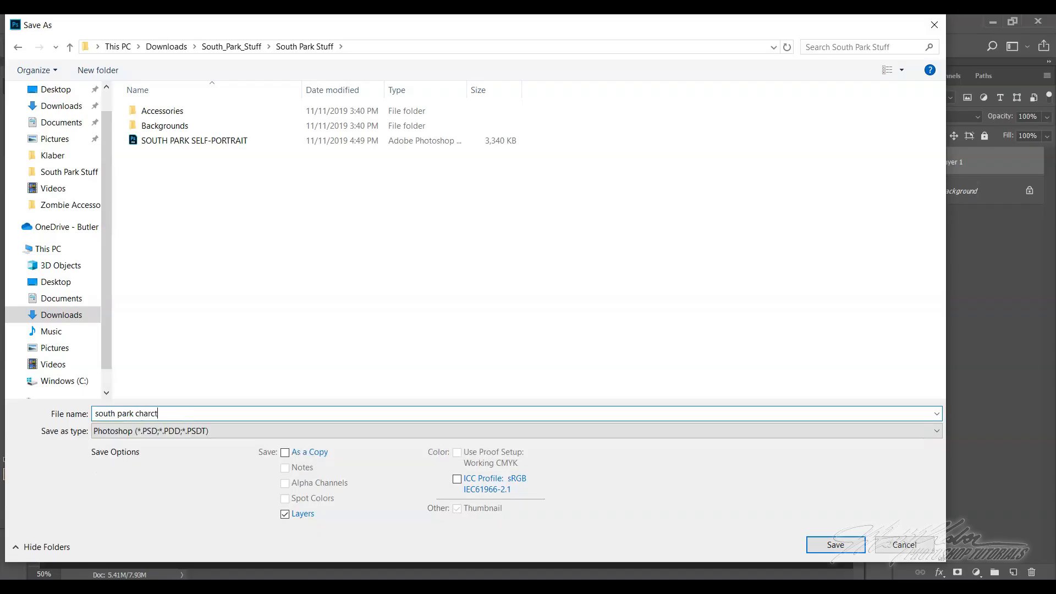
pyautogui.press('BackSpace')
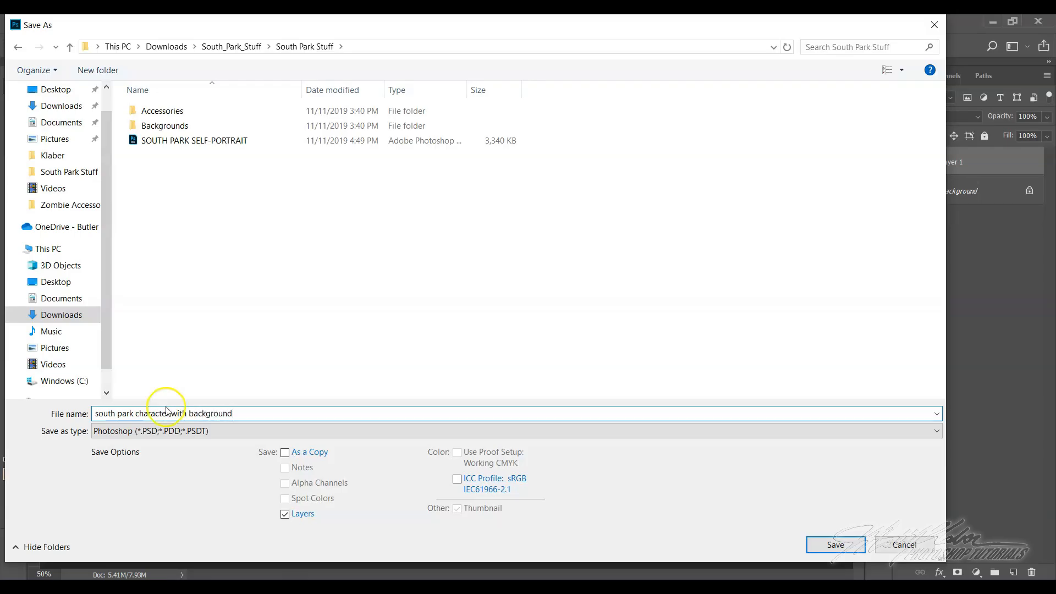
pyautogui.click(815, 544)
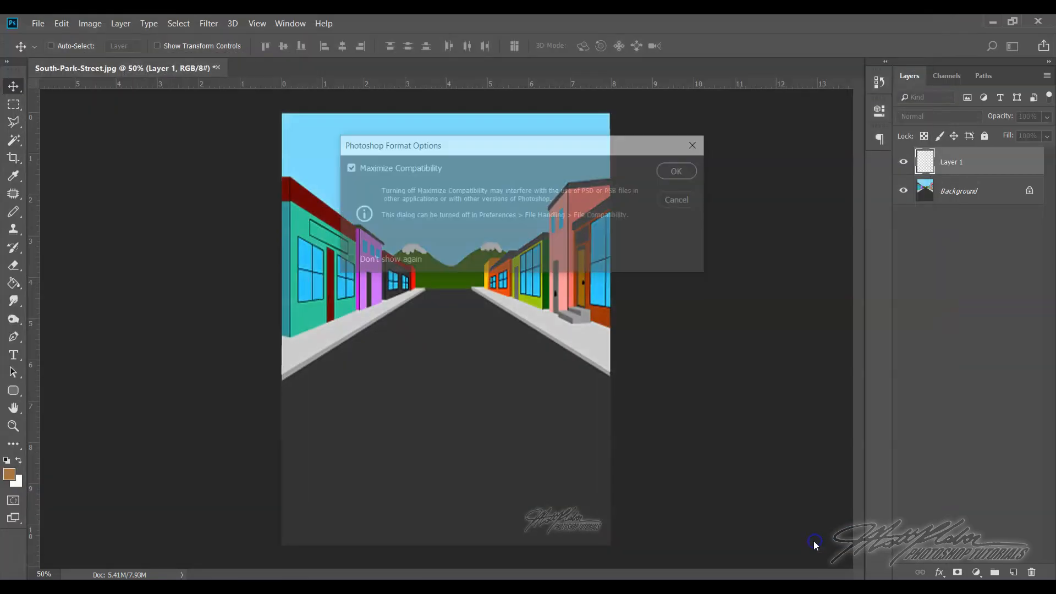
pyautogui.click(684, 171)
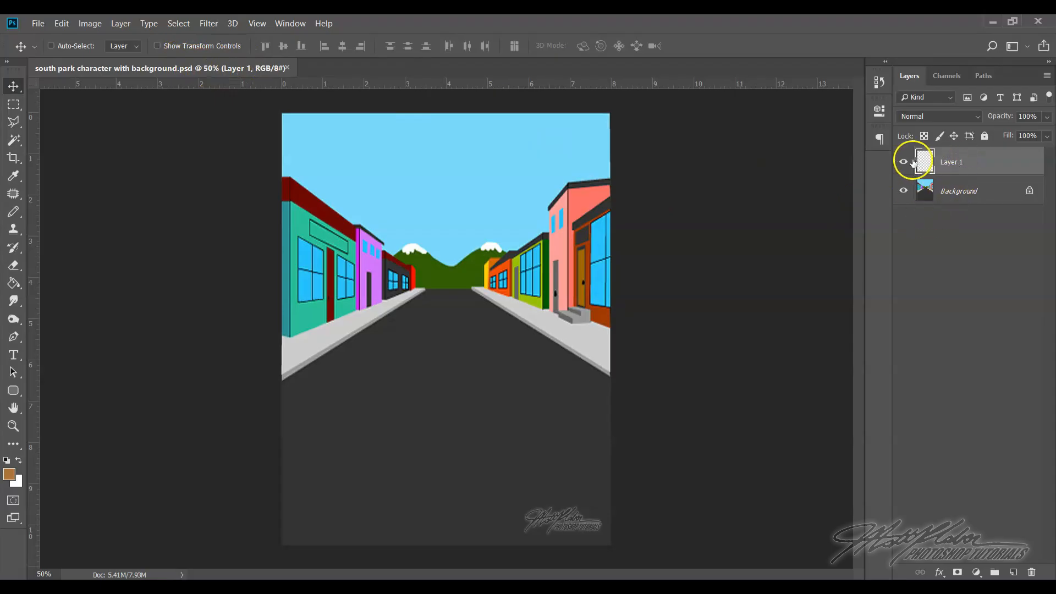
# Show the South Park Stuff files as large thumbnails and open the SOUTH PARK SELF-PORTRAIT PNG
pyautogui.click(38, 24)
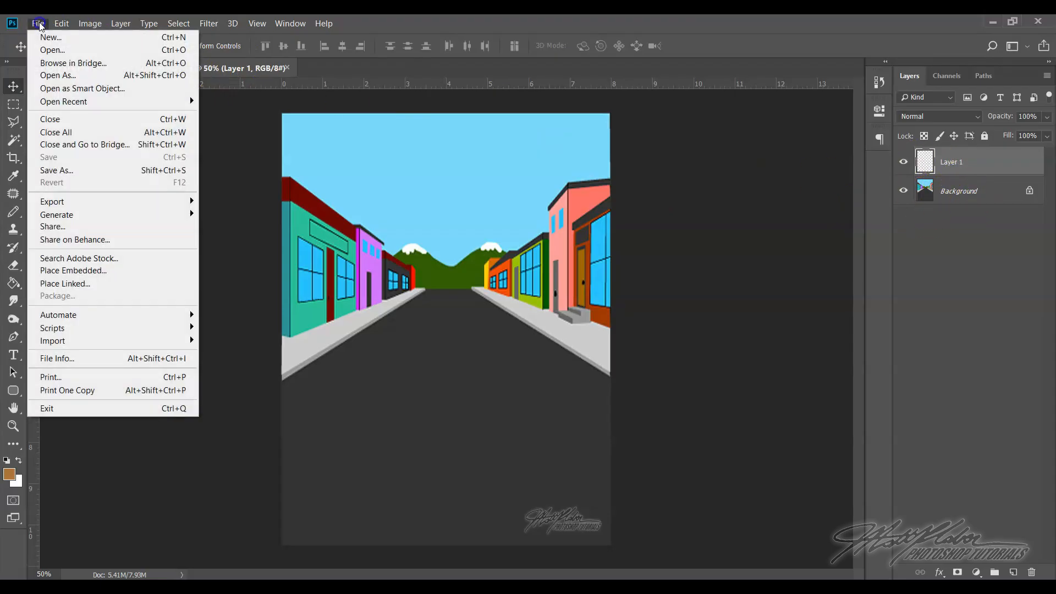
pyautogui.click(52, 49)
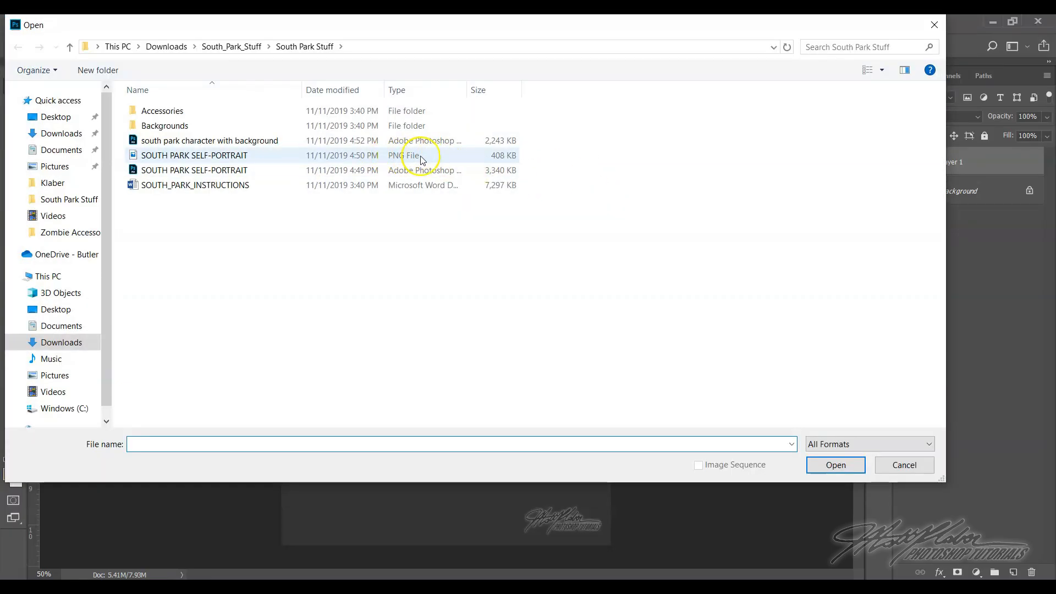
pyautogui.click(216, 160)
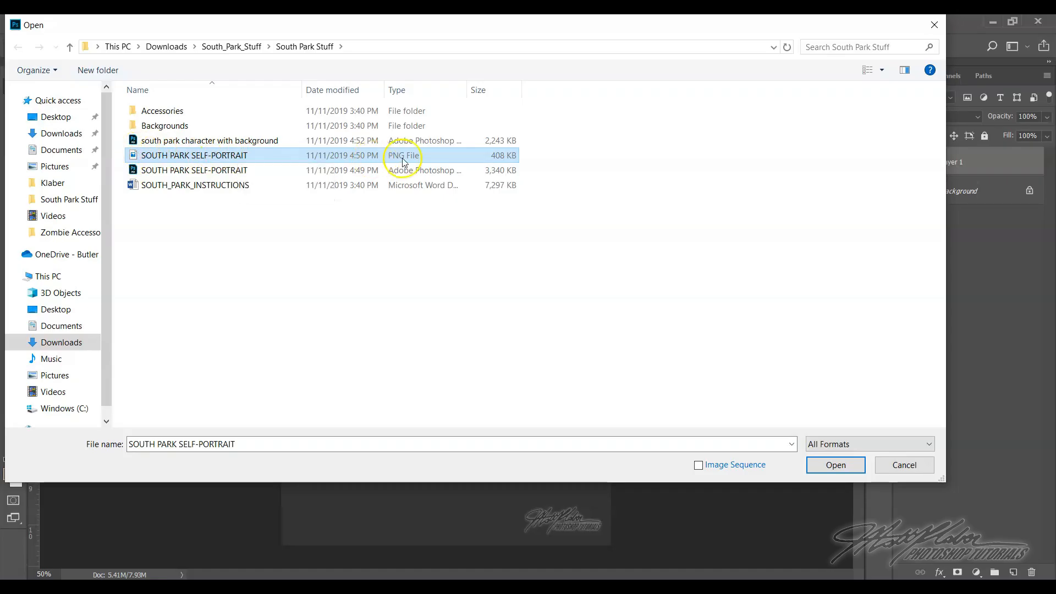
pyautogui.click(880, 70)
pyautogui.click(914, 58)
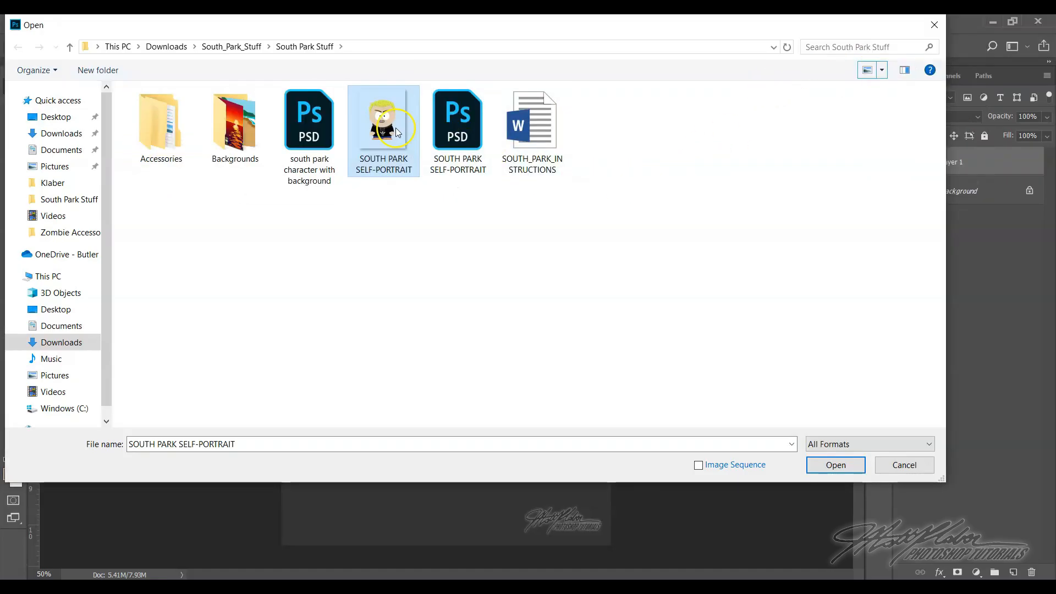
pyautogui.click(881, 70)
pyautogui.click(932, 72)
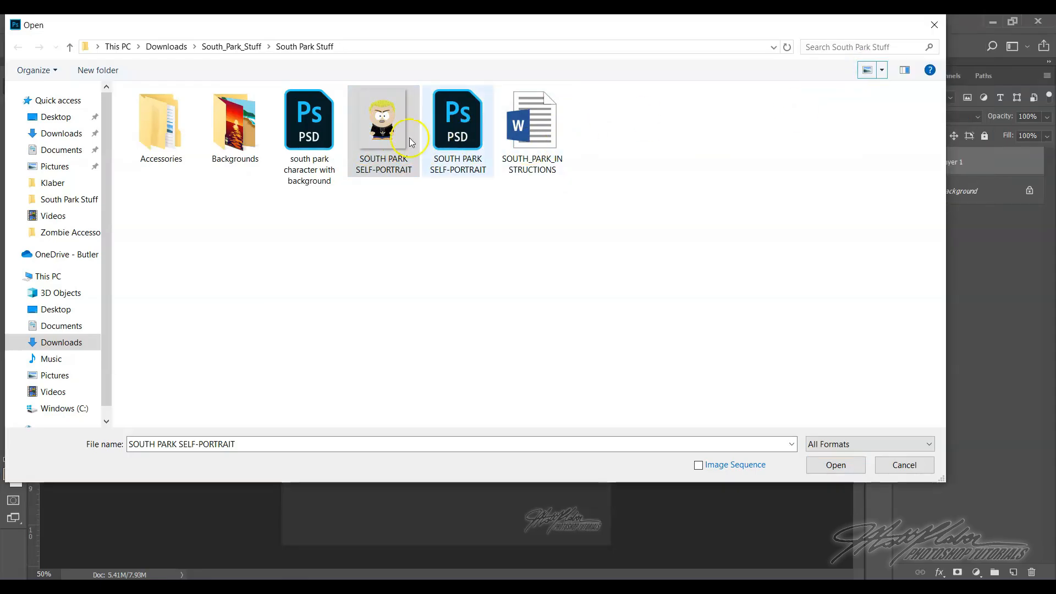
pyautogui.click(393, 186)
pyautogui.click(384, 134)
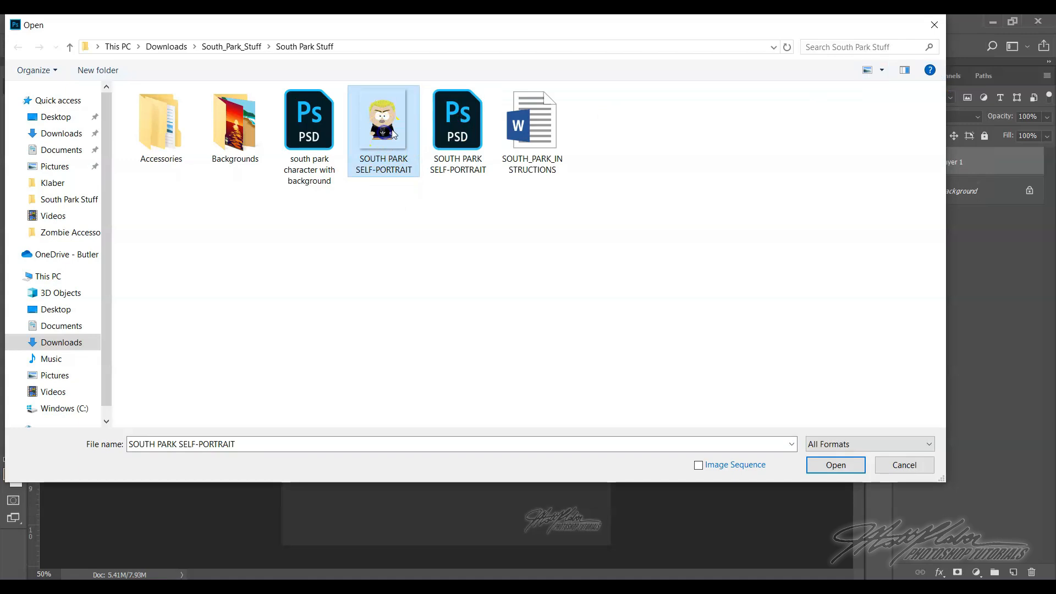
pyautogui.click(831, 465)
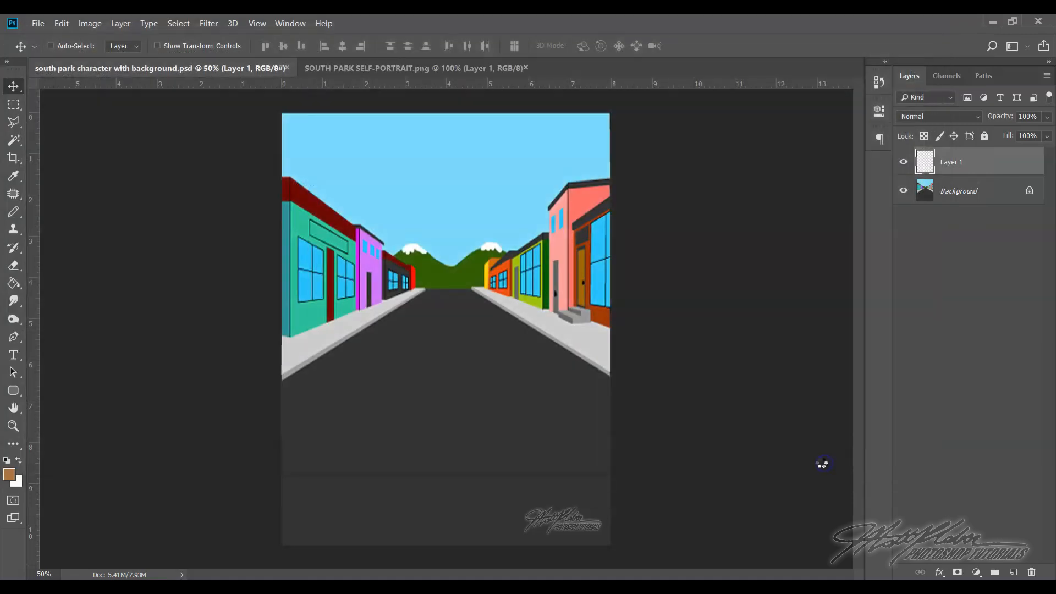
# Copy the self-portrait character from its own floating window onto the street image and close the PNG file
pyautogui.moveTo(359, 69); pyautogui.dragTo(372, 170)
pyautogui.click(79, 93)
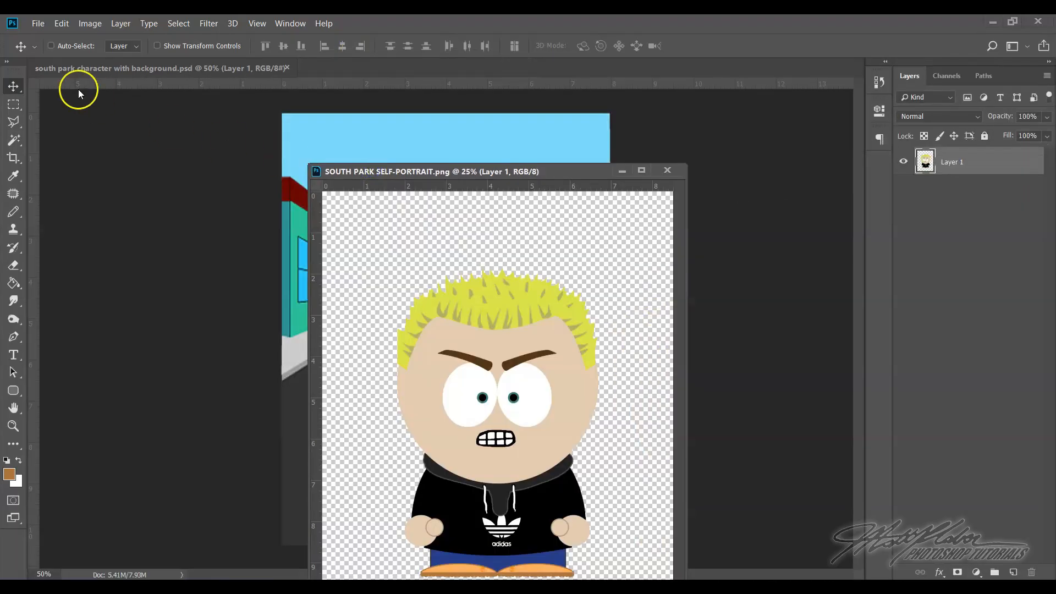
pyautogui.moveTo(460, 356); pyautogui.dragTo(287, 278)
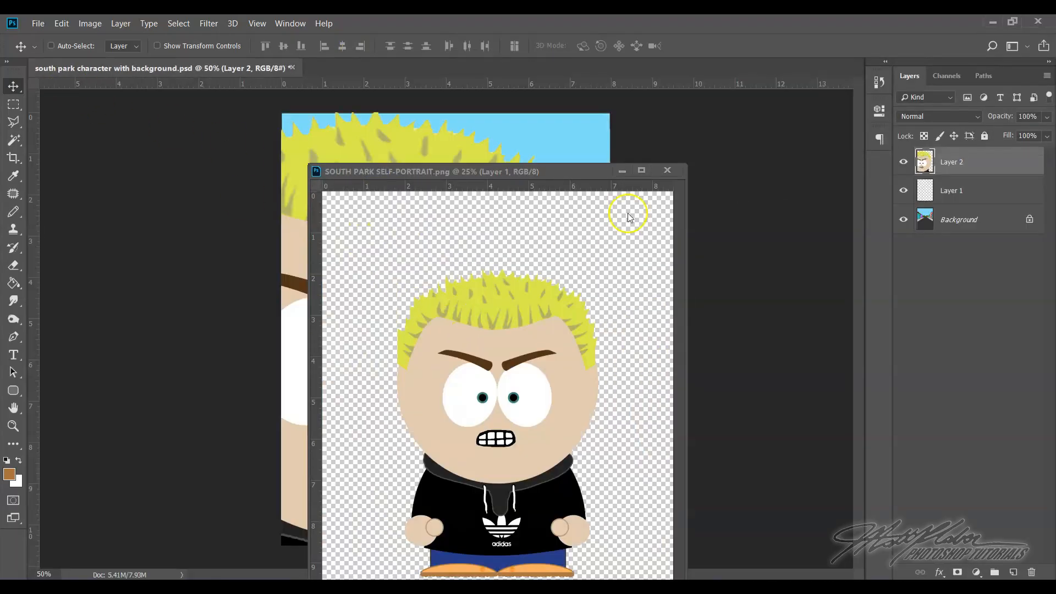
pyautogui.click(667, 171)
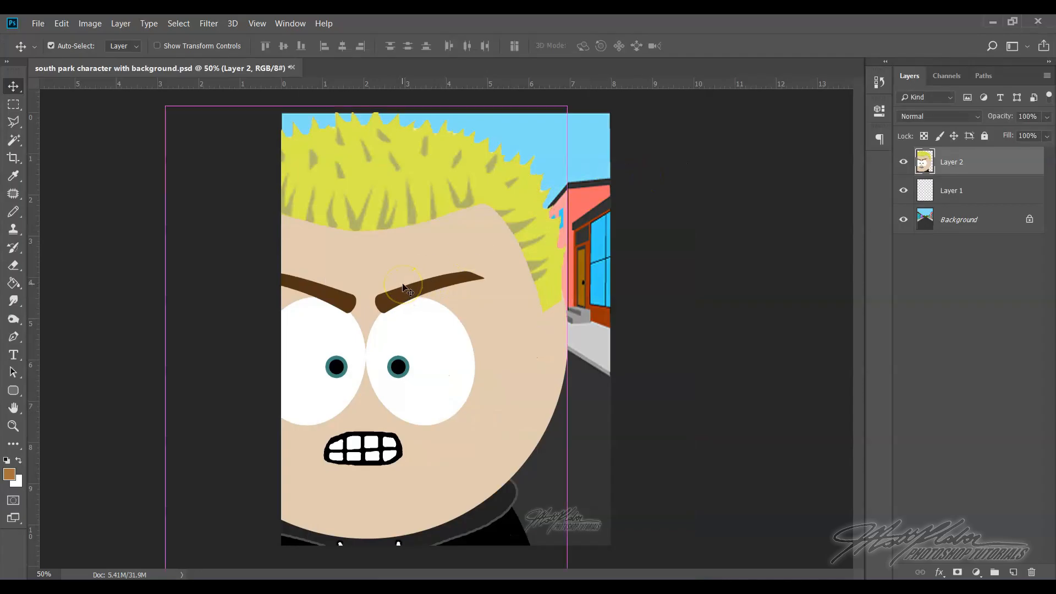
# Scale the character to about 43% and place it standing on the road near the middle of the street
pyautogui.hotkey('ctrl', 't')
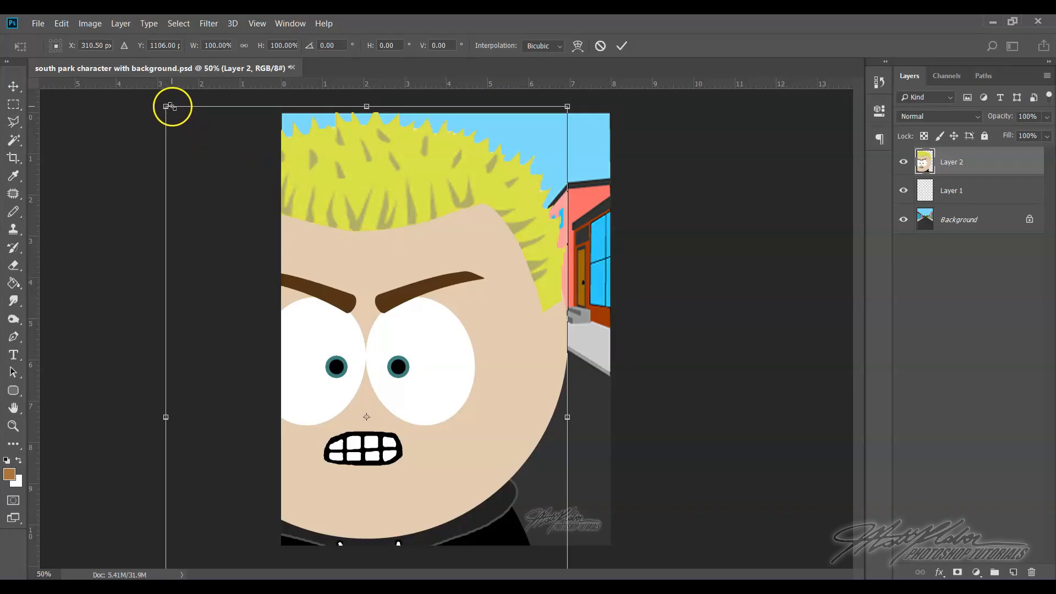
pyautogui.moveTo(166, 106); pyautogui.dragTo(419, 447)
pyautogui.moveTo(482, 530); pyautogui.dragTo(414, 294)
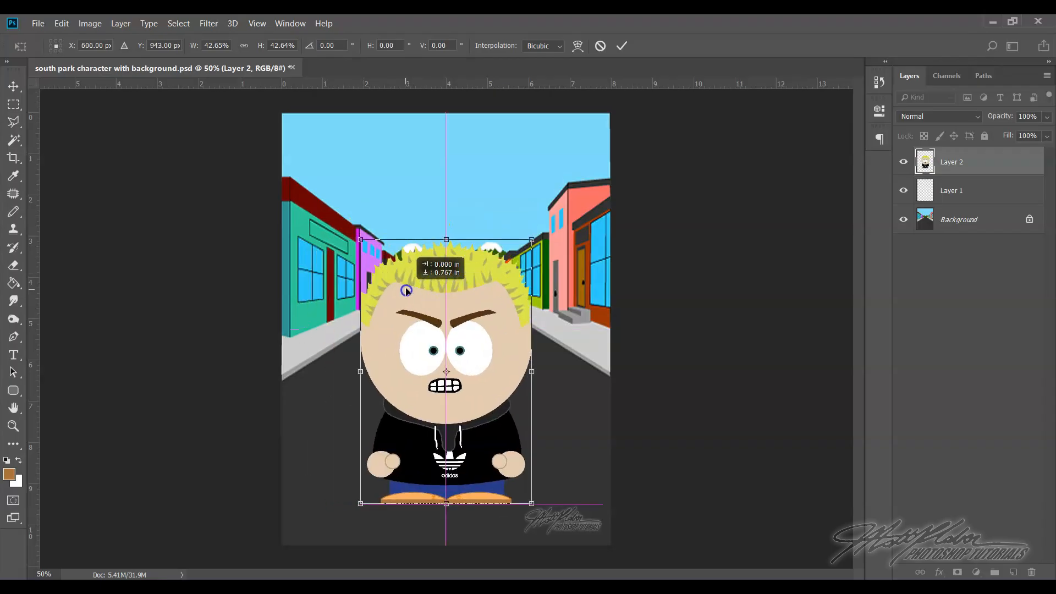
pyautogui.moveTo(471, 408); pyautogui.dragTo(481, 383)
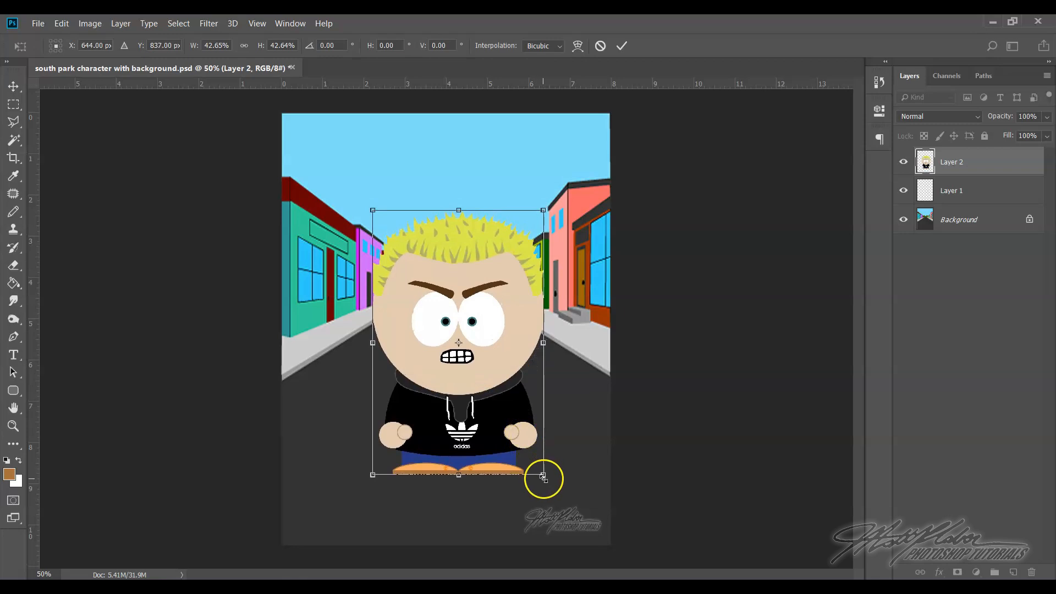
pyautogui.press('Return')
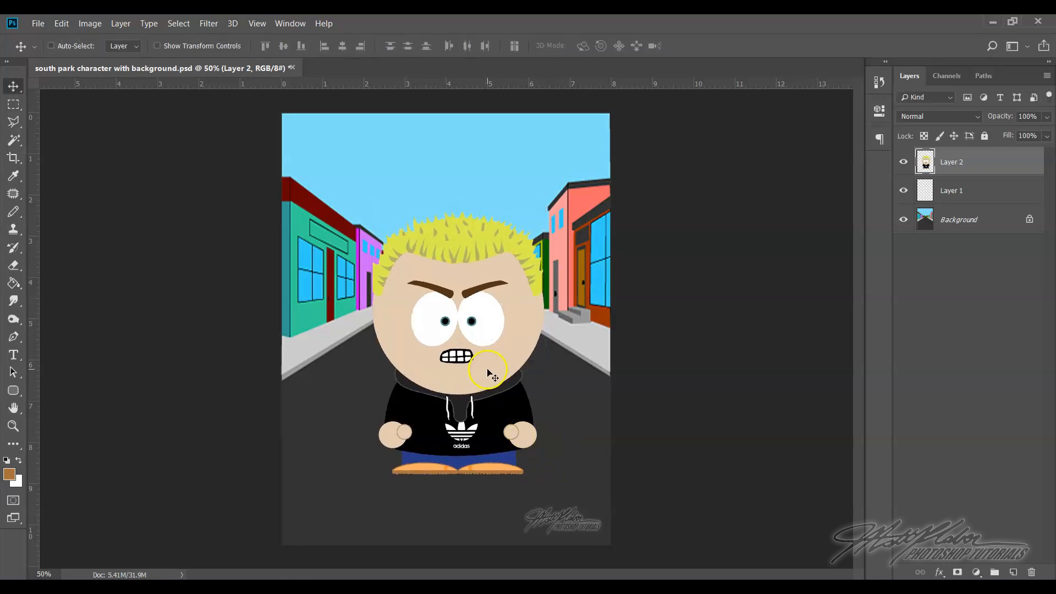
pyautogui.moveTo(487, 370)
pyautogui.mouseDown()
pyautogui.moveTo(447, 368)
pyautogui.moveTo(489, 378)
pyautogui.moveTo(484, 358)
pyautogui.moveTo(495, 358)
pyautogui.moveTo(487, 364)
pyautogui.mouseUp()
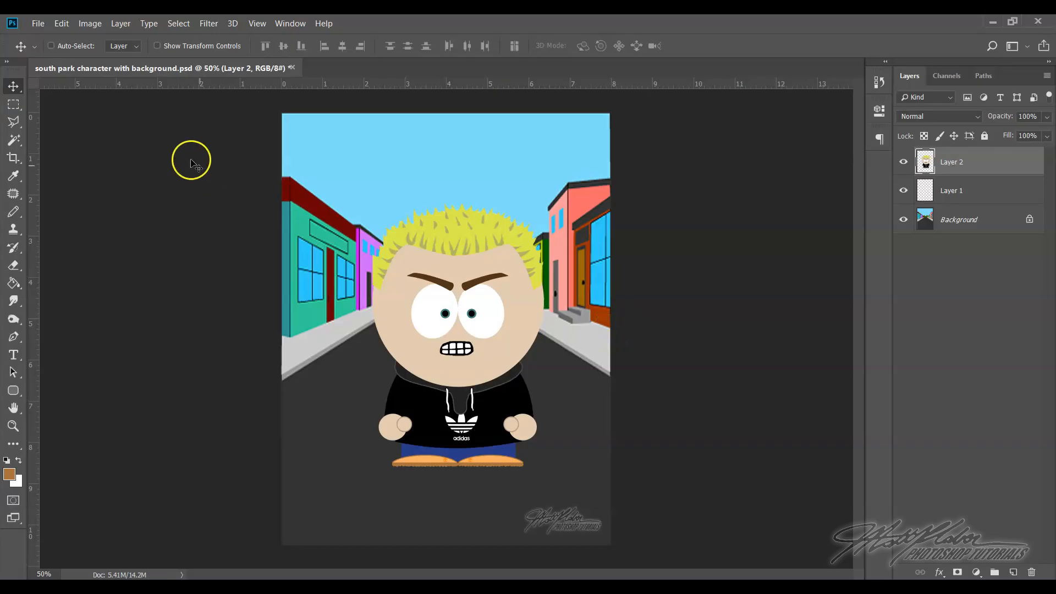
# Browse the sports, Jewelry and hats folders inside Accessories for an item to add to the character
pyautogui.click(40, 23)
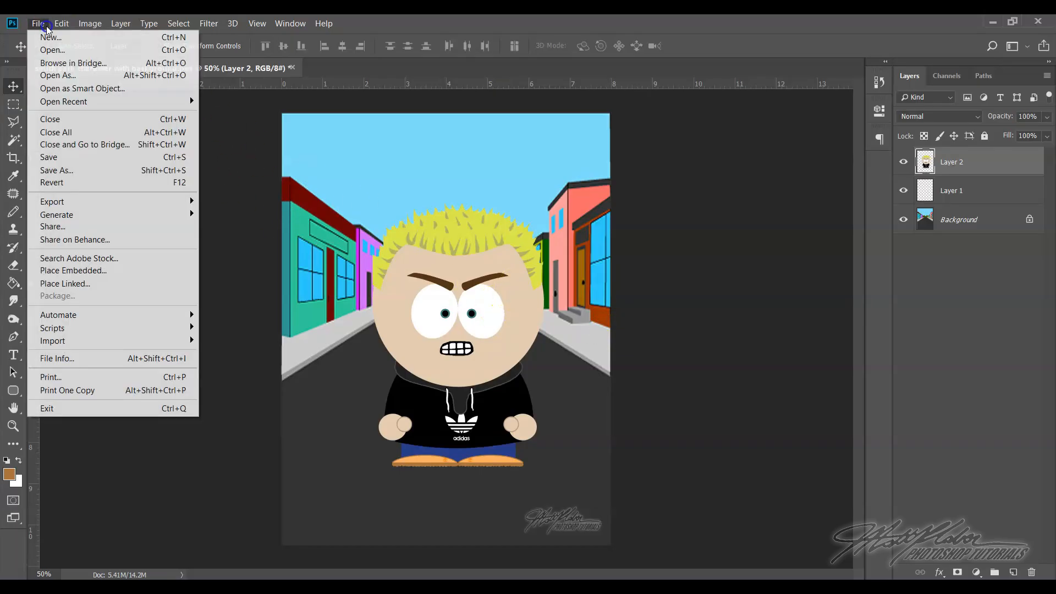
pyautogui.click(58, 50)
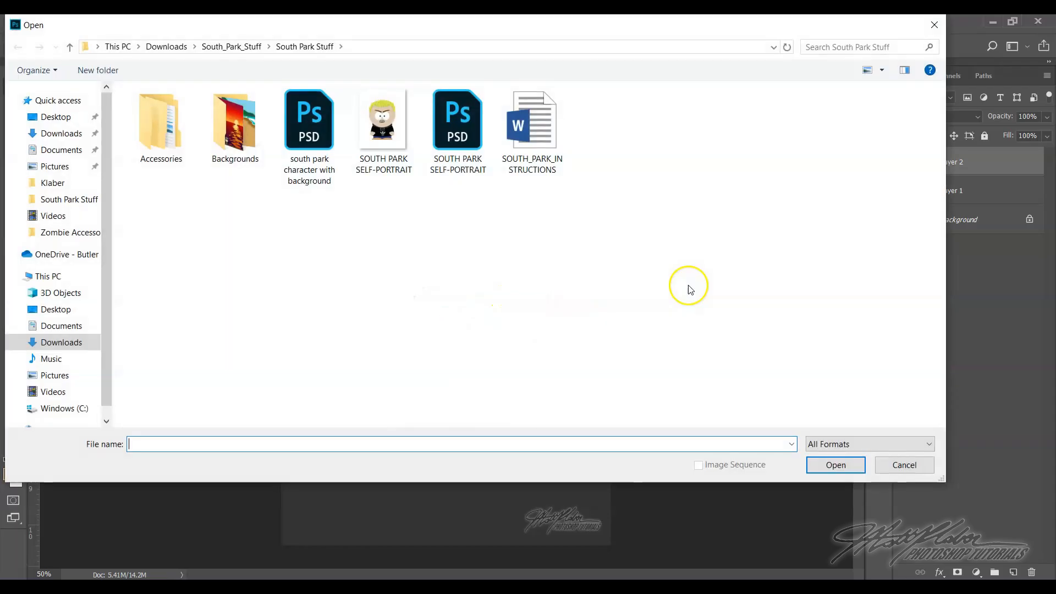
pyautogui.doubleClick(173, 136)
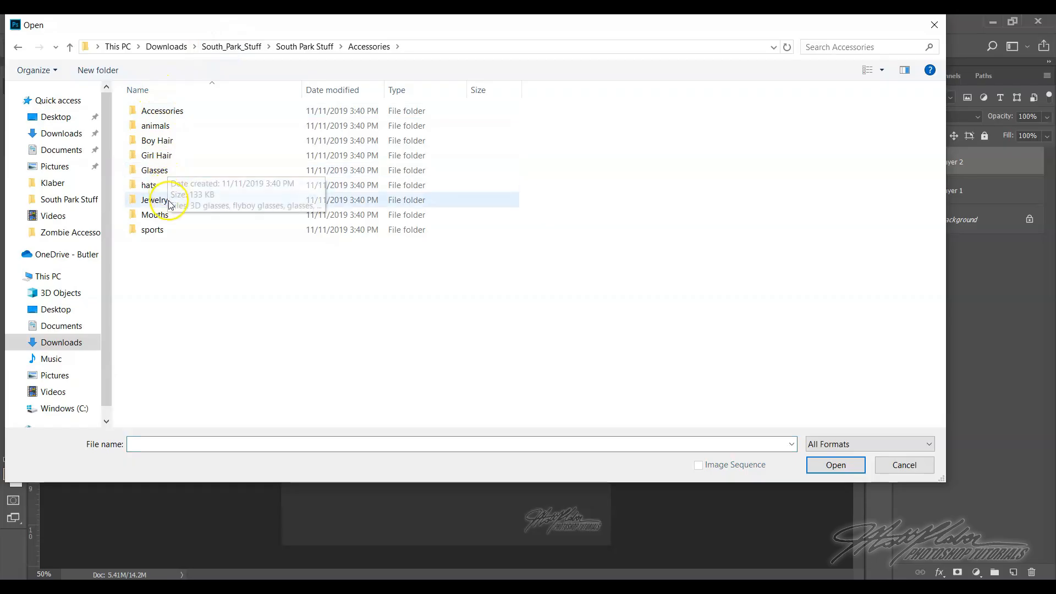
pyautogui.click(174, 229)
pyautogui.doubleClick(174, 230)
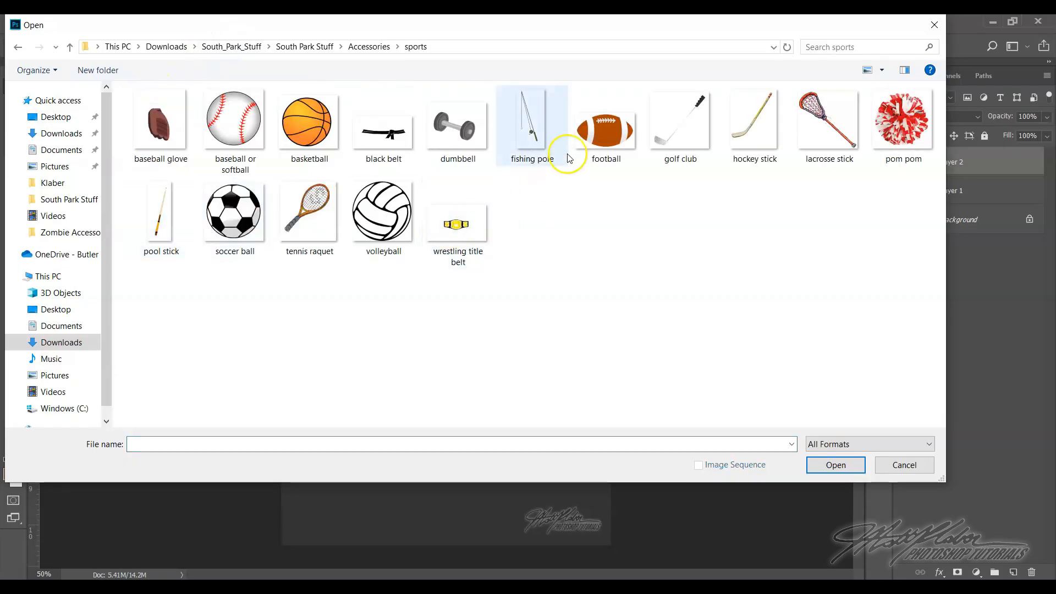
pyautogui.click(364, 49)
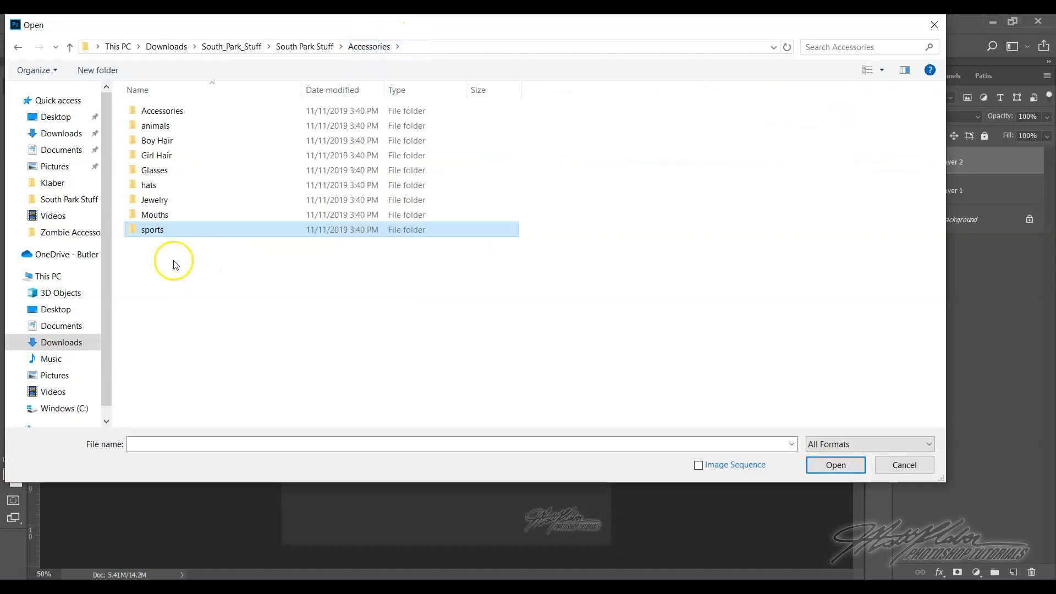
pyautogui.click(168, 202)
pyautogui.doubleClick(168, 202)
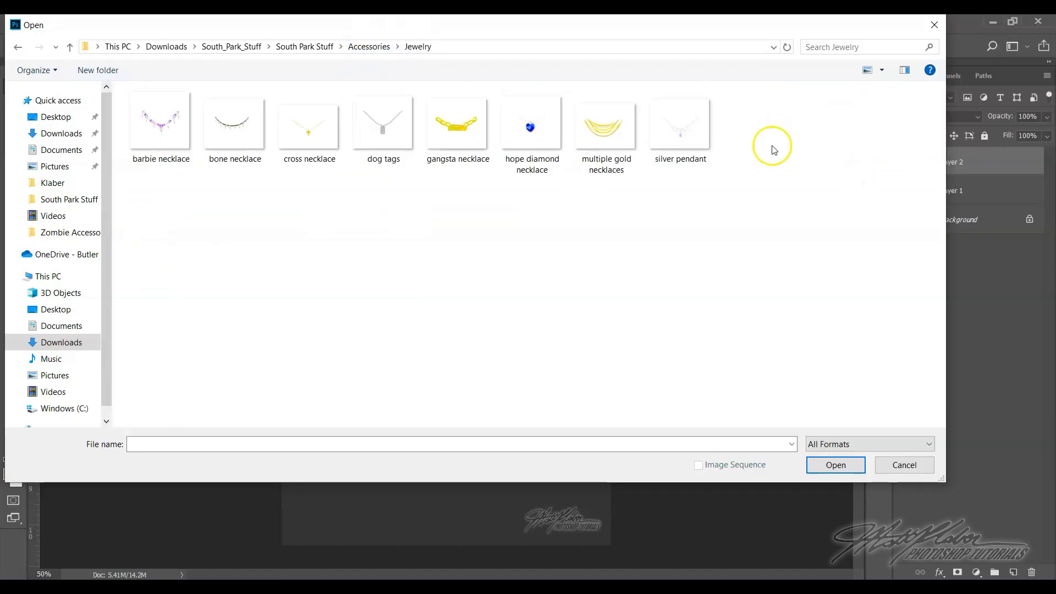
pyautogui.click(367, 47)
pyautogui.click(192, 185)
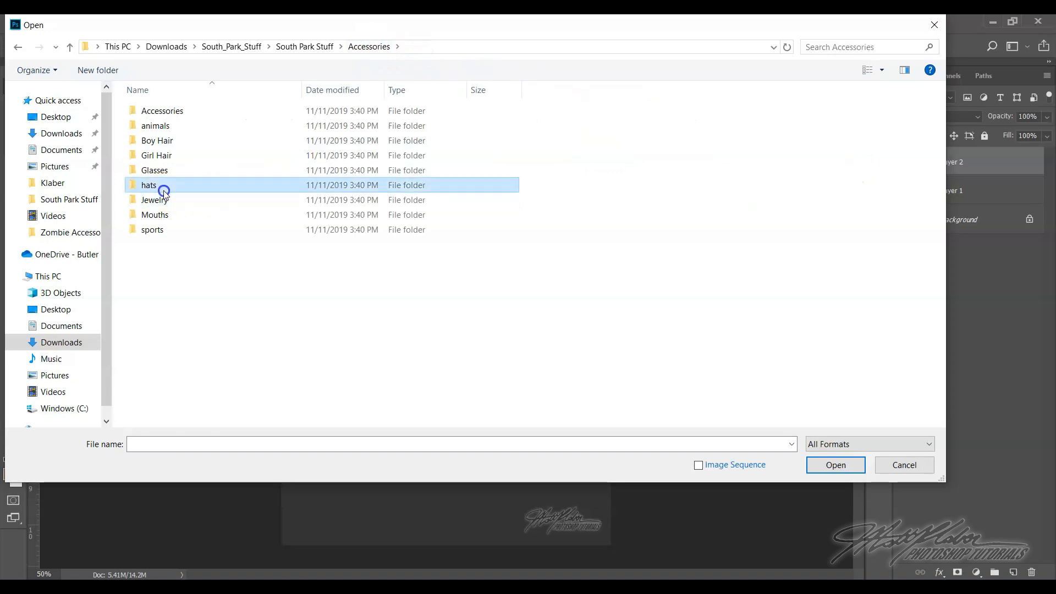
pyautogui.doubleClick(192, 185)
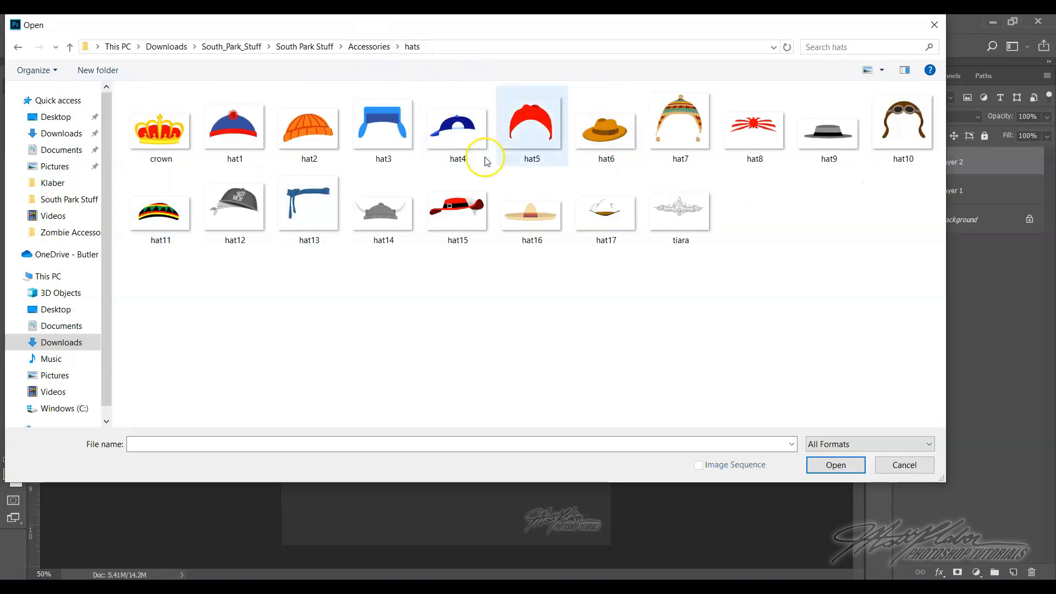
# Open the glasses PNG from the Glasses folder inside Accessories
pyautogui.click(370, 48)
pyautogui.doubleClick(158, 171)
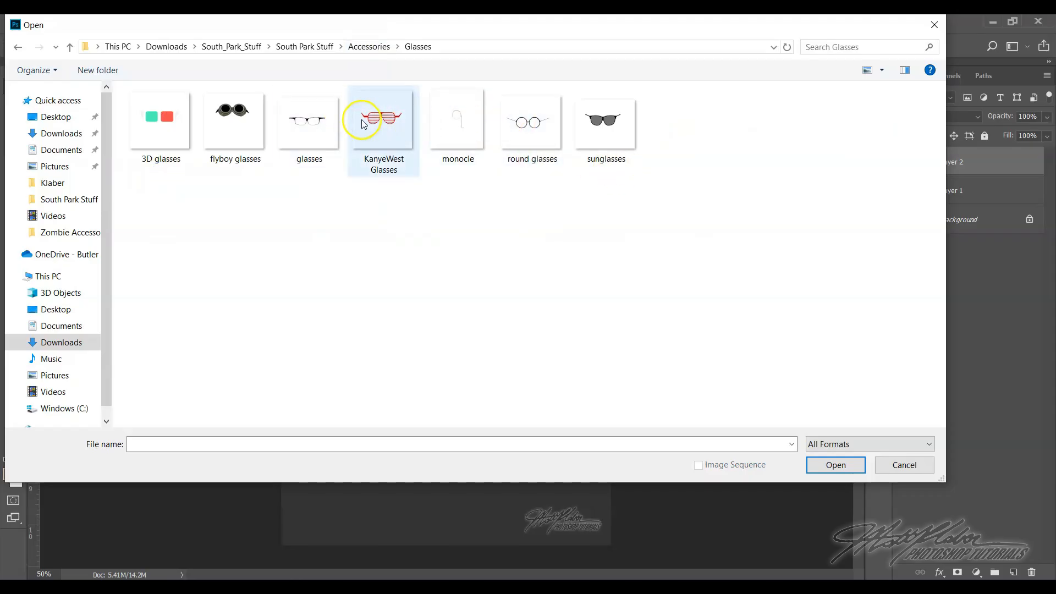
pyautogui.click(323, 128)
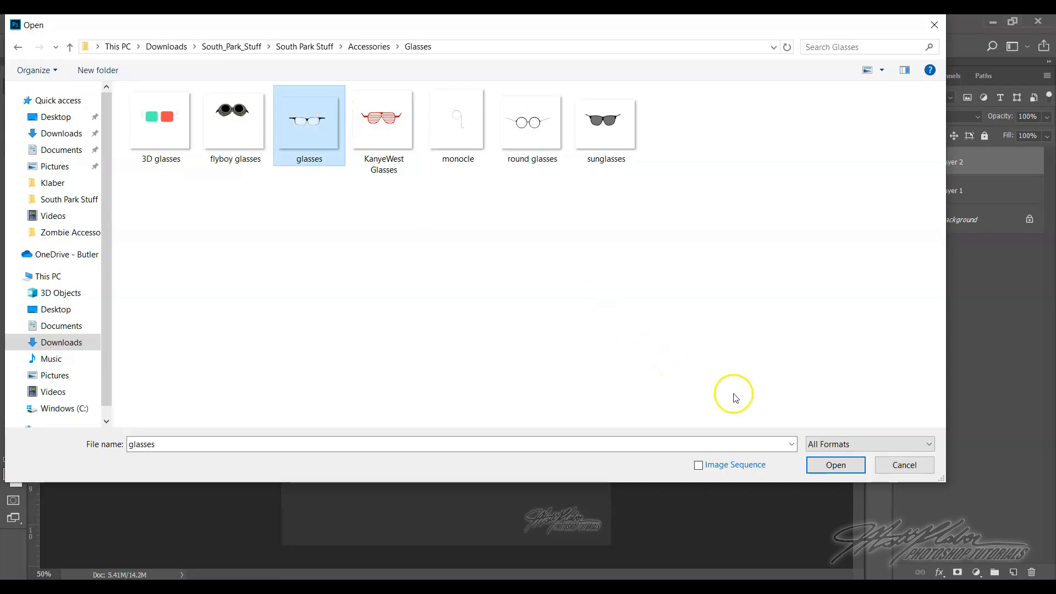
pyautogui.click(832, 463)
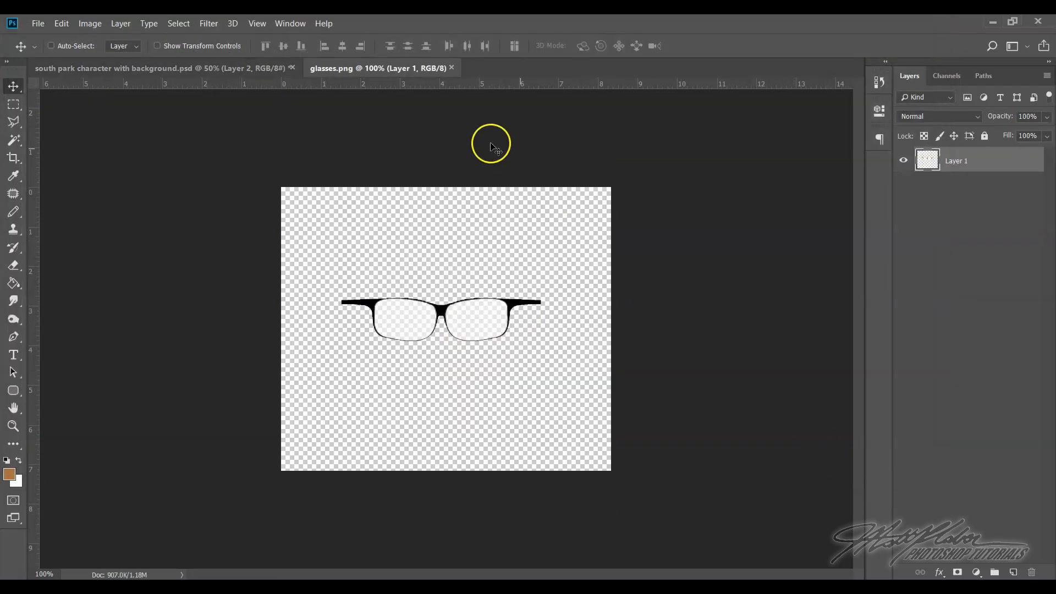
# Copy the glasses from their own floating window onto the character's eyes in the street image and close the glasses file
pyautogui.moveTo(384, 67); pyautogui.dragTo(410, 249)
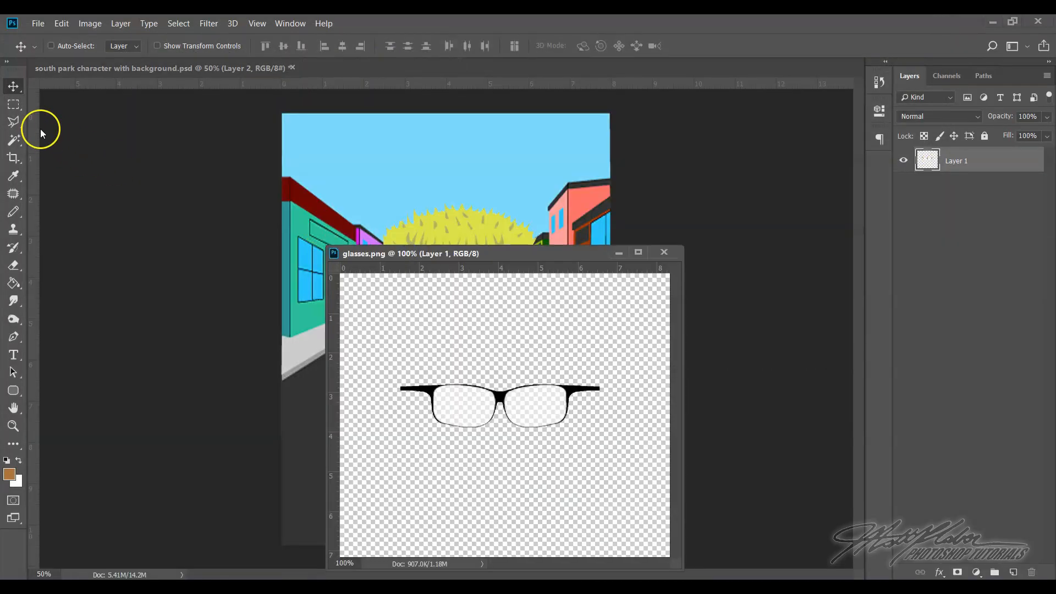
pyautogui.moveTo(460, 418); pyautogui.dragTo(485, 312)
pyautogui.click(663, 252)
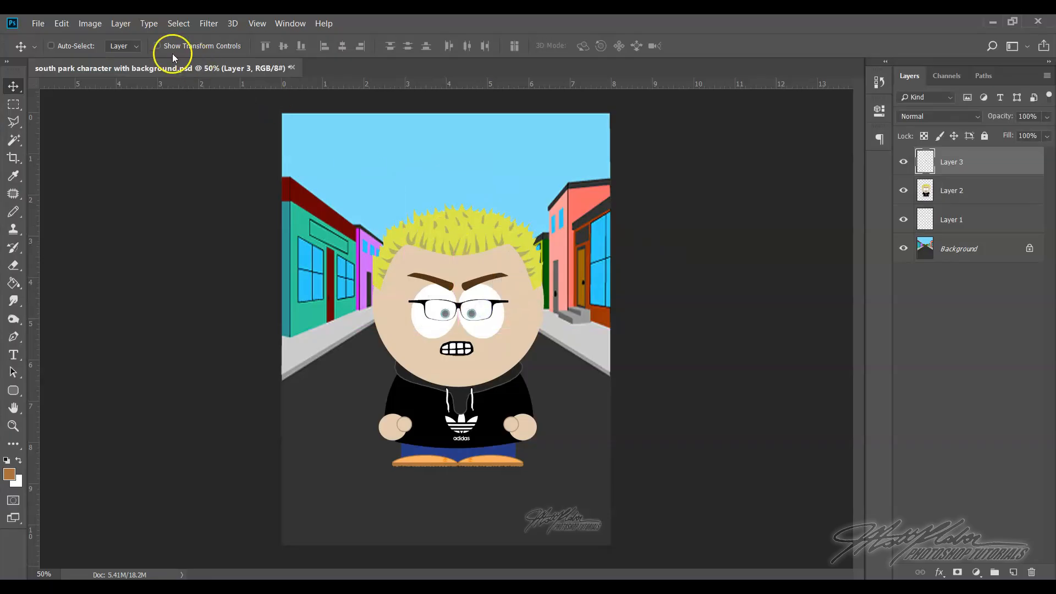
# Stretch the glasses to about 165% width and 217% height across the character's face, and compare the face with and without them
pyautogui.click(61, 24)
pyautogui.click(140, 292)
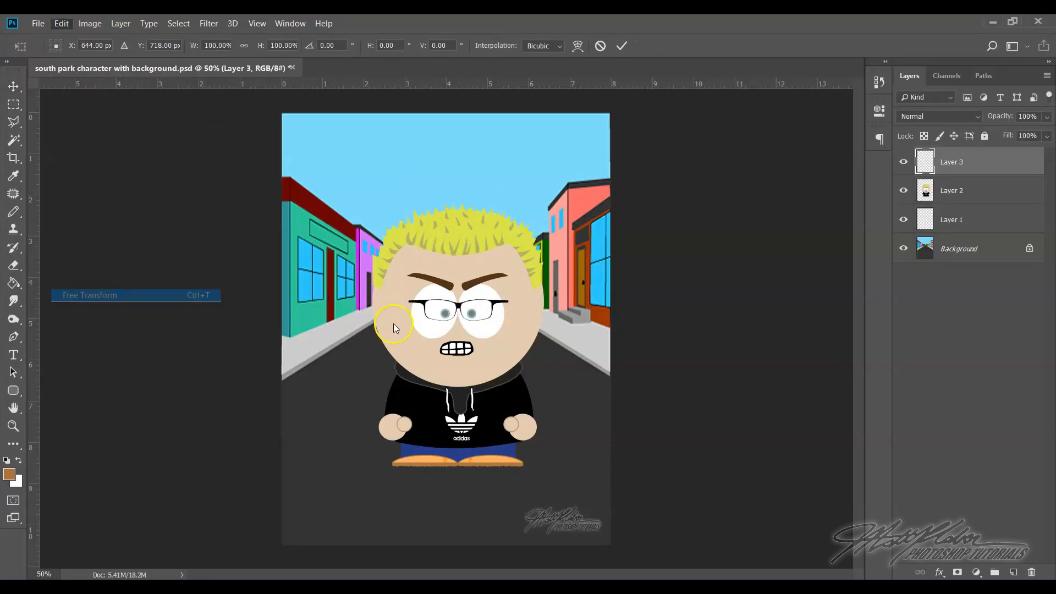
pyautogui.moveTo(409, 297); pyautogui.dragTo(379, 282)
pyautogui.moveTo(509, 306); pyautogui.dragTo(544, 303)
pyautogui.moveTo(464, 320); pyautogui.dragTo(502, 312)
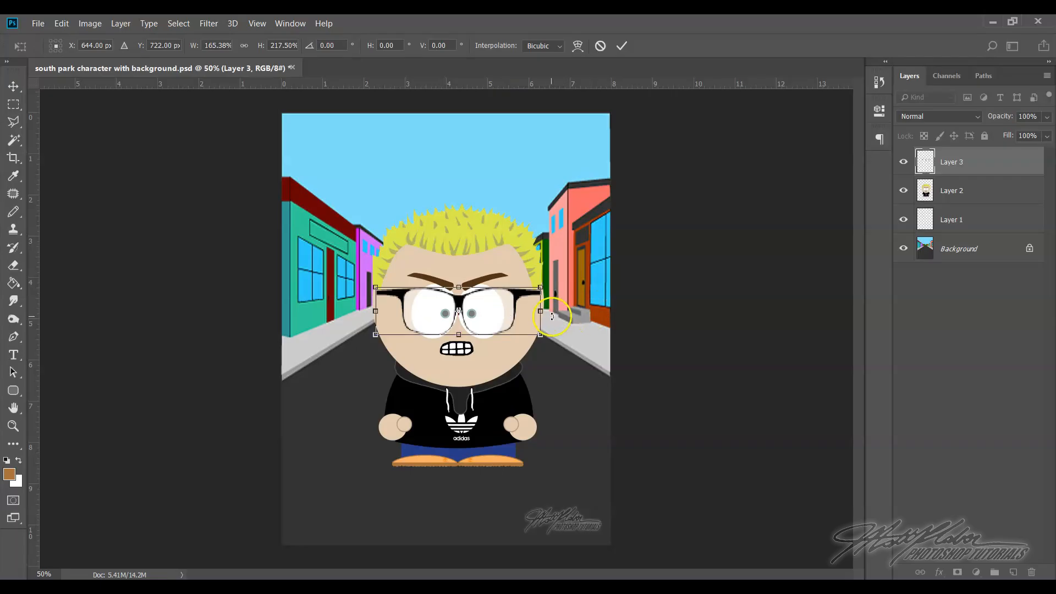
pyautogui.click(622, 44)
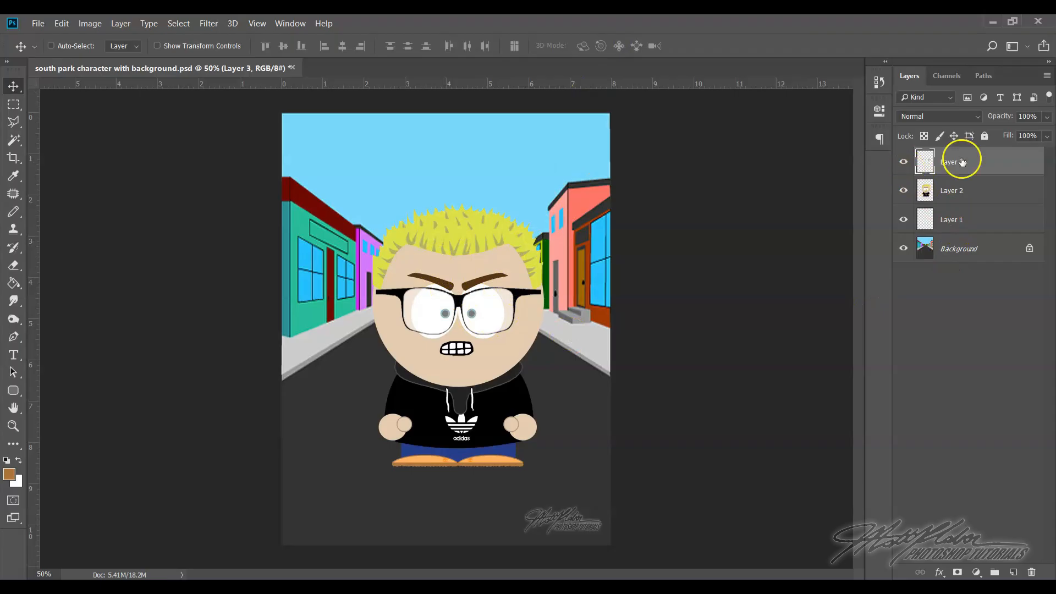
pyautogui.click(902, 163)
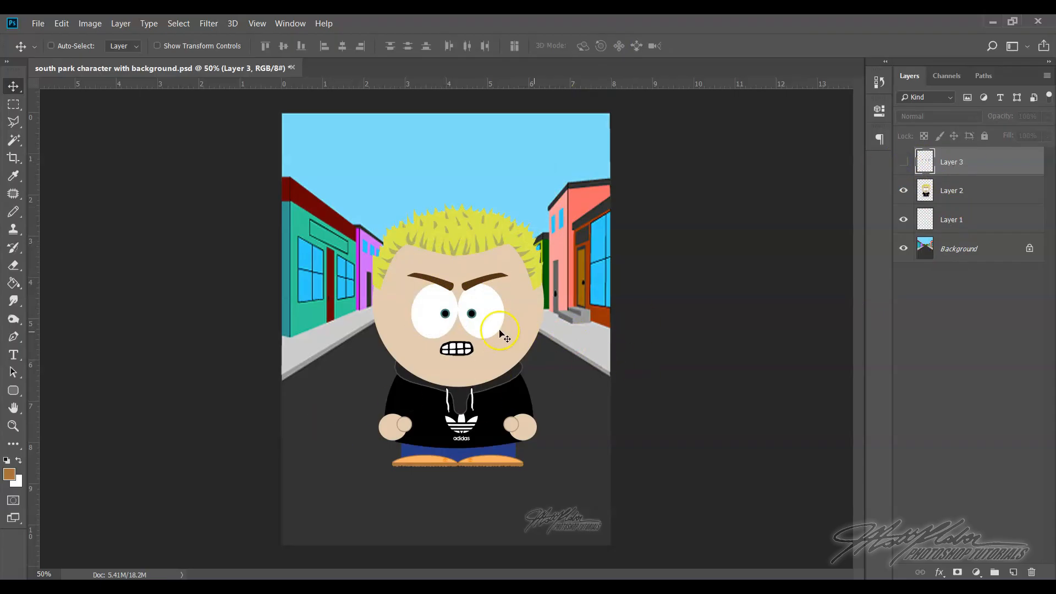
pyautogui.click(902, 167)
# Open the dog2 PNG from the animals folder inside Accessories
pyautogui.click(38, 24)
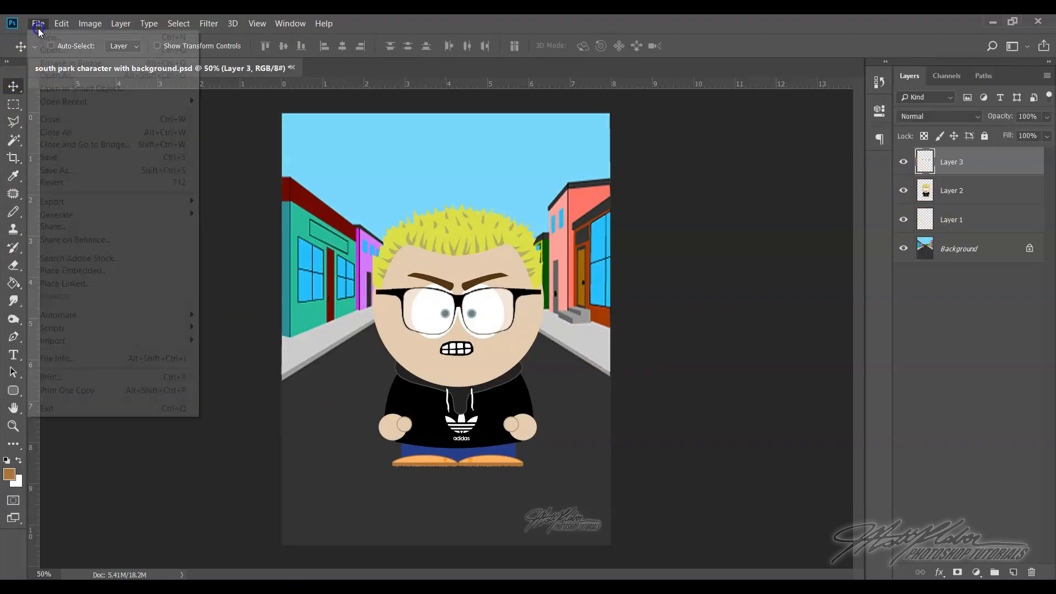
pyautogui.click(52, 50)
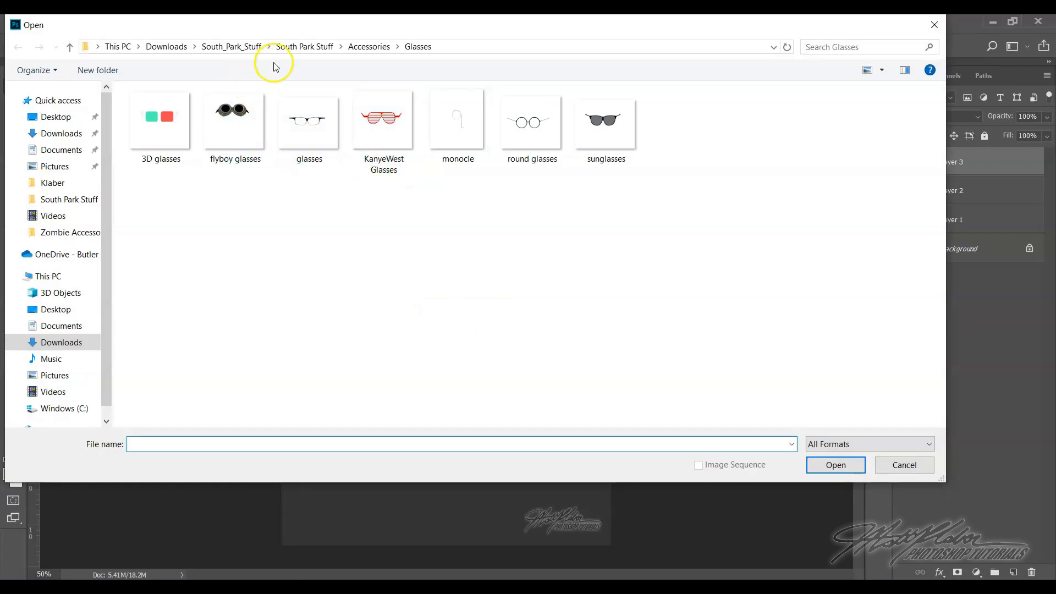
pyautogui.click(363, 47)
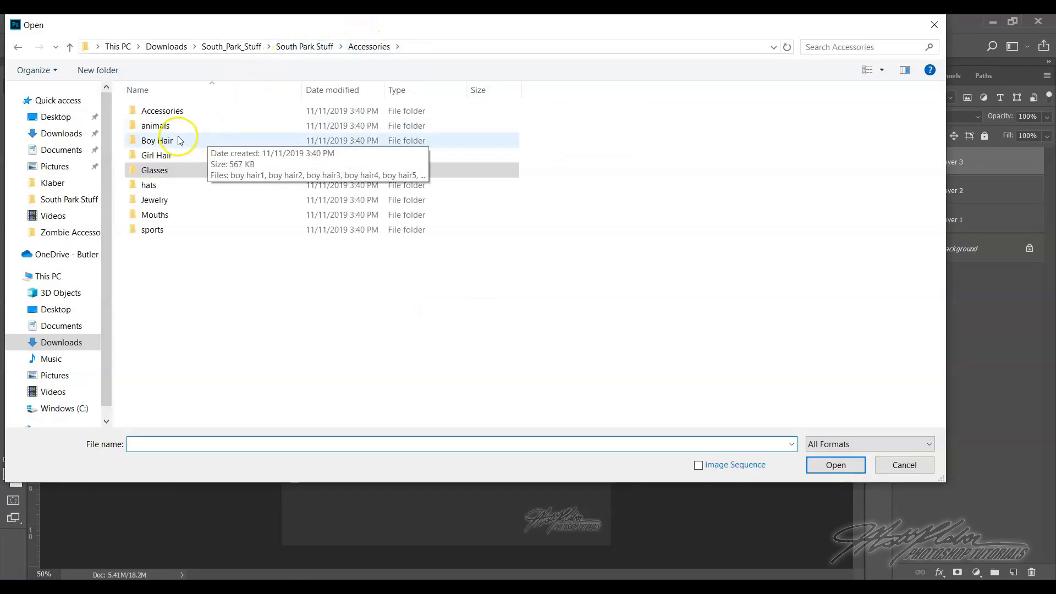
pyautogui.doubleClick(209, 122)
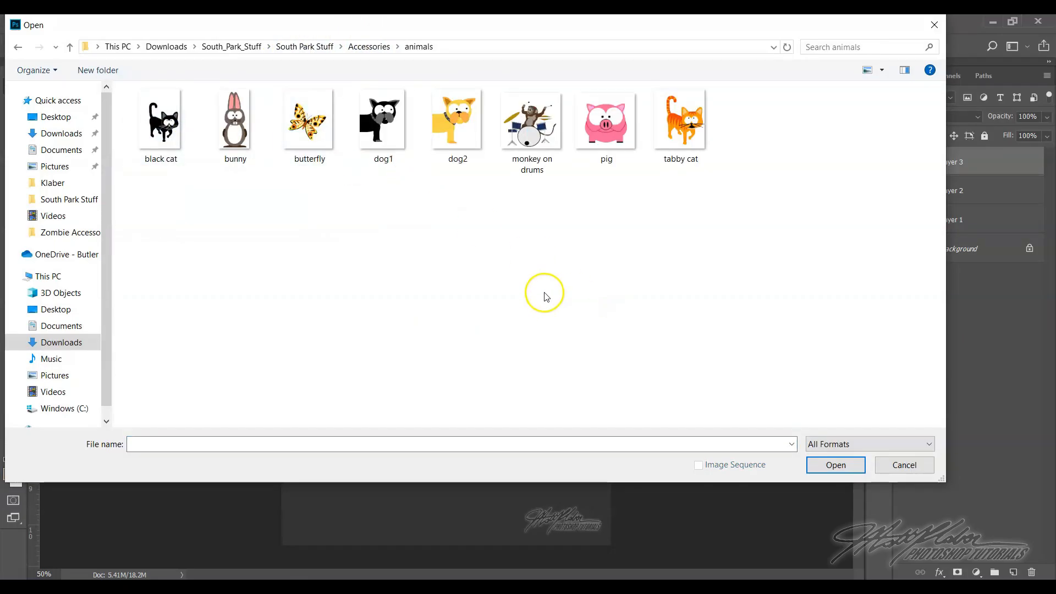
pyautogui.click(458, 122)
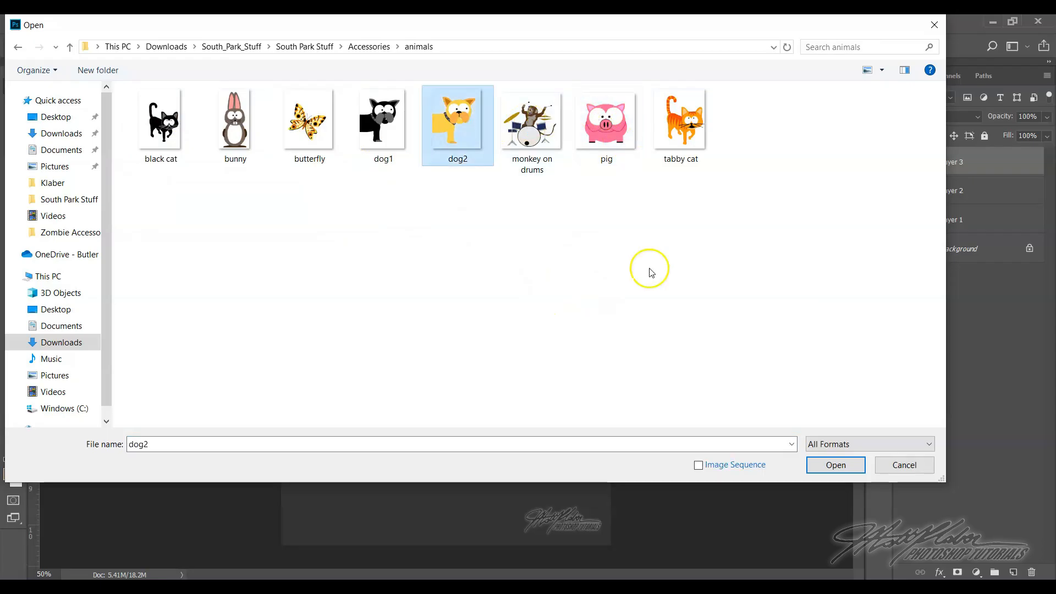
pyautogui.click(832, 463)
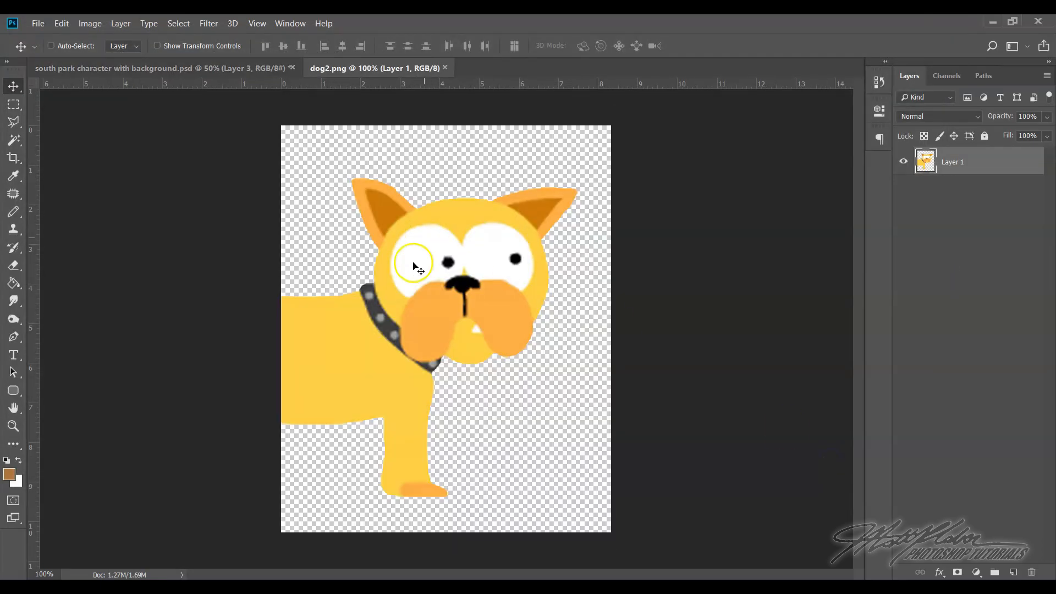
# Copy the dog from its own floating window to the left edge of the street image and close the dog file
pyautogui.moveTo(408, 70); pyautogui.dragTo(590, 227)
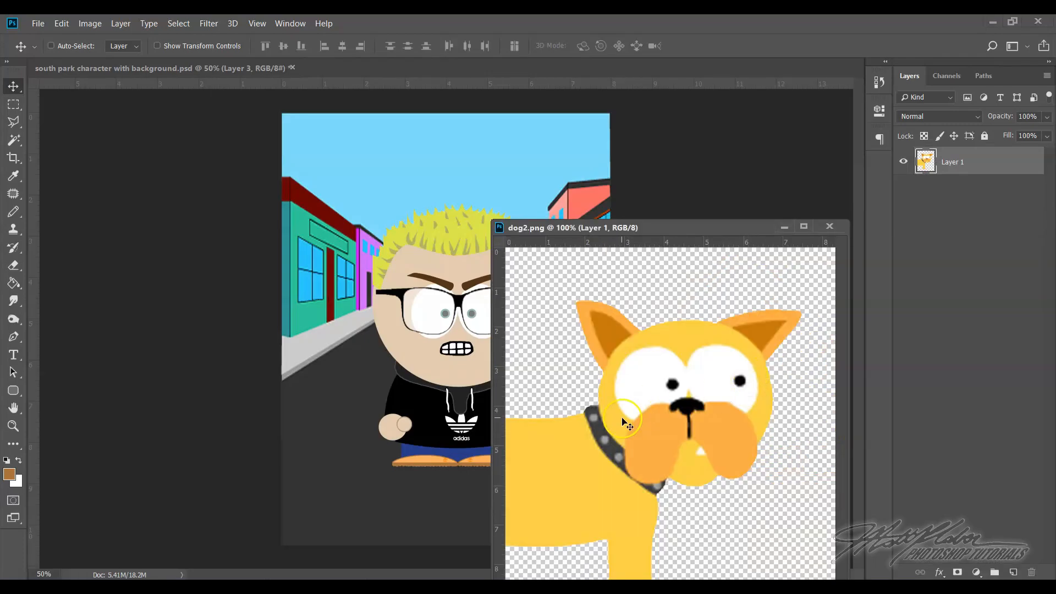
pyautogui.moveTo(673, 435); pyautogui.dragTo(351, 421)
pyautogui.click(830, 227)
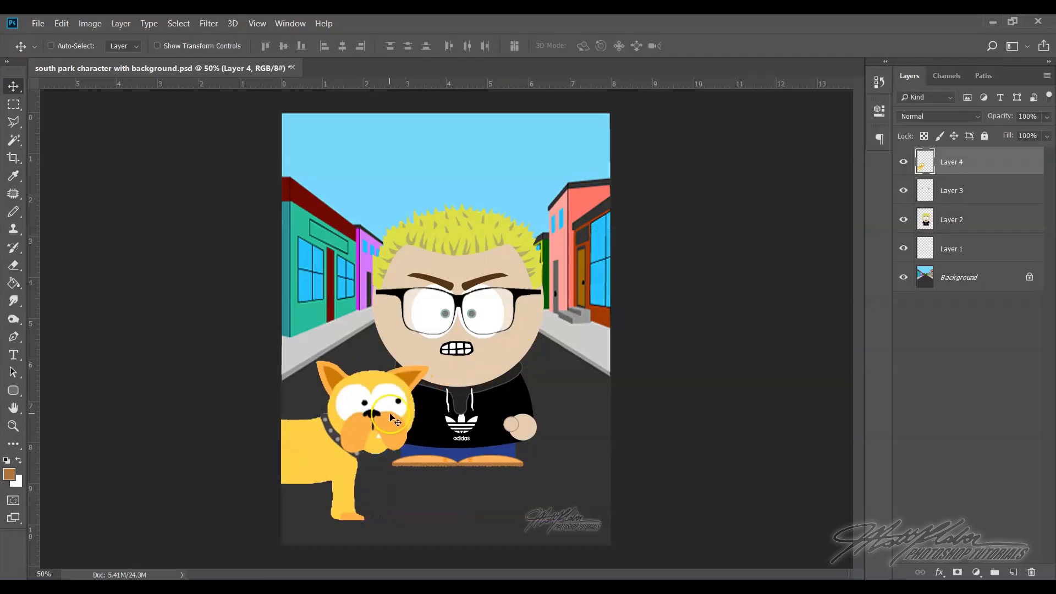
# Scale the dog to about 65% and move it slightly down on the road beside the character
pyautogui.press('ctrl')
pyautogui.hotkey('ctrl', 't')
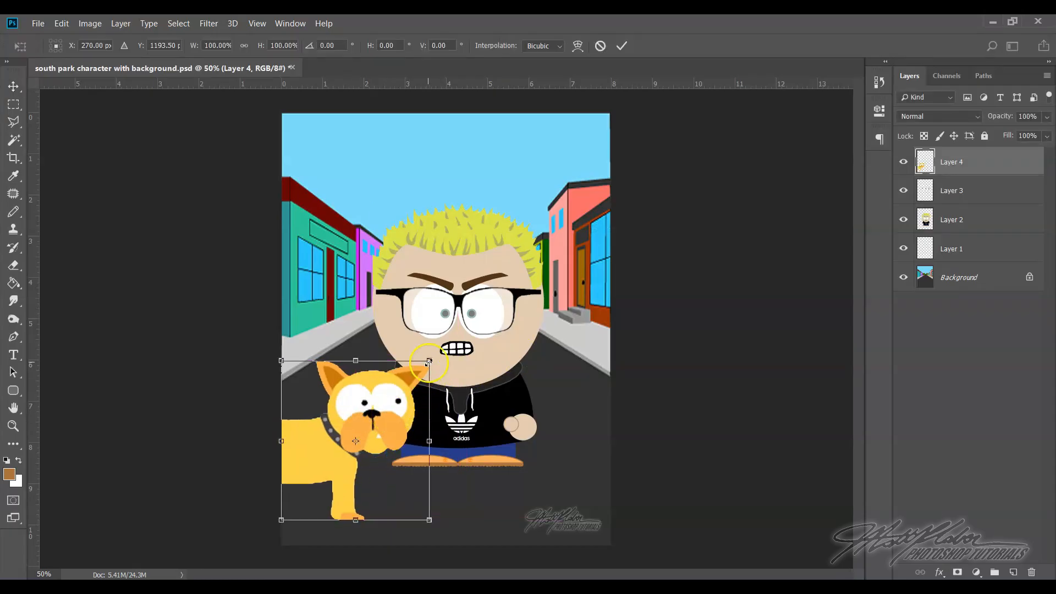
pyautogui.moveTo(430, 360); pyautogui.dragTo(360, 395)
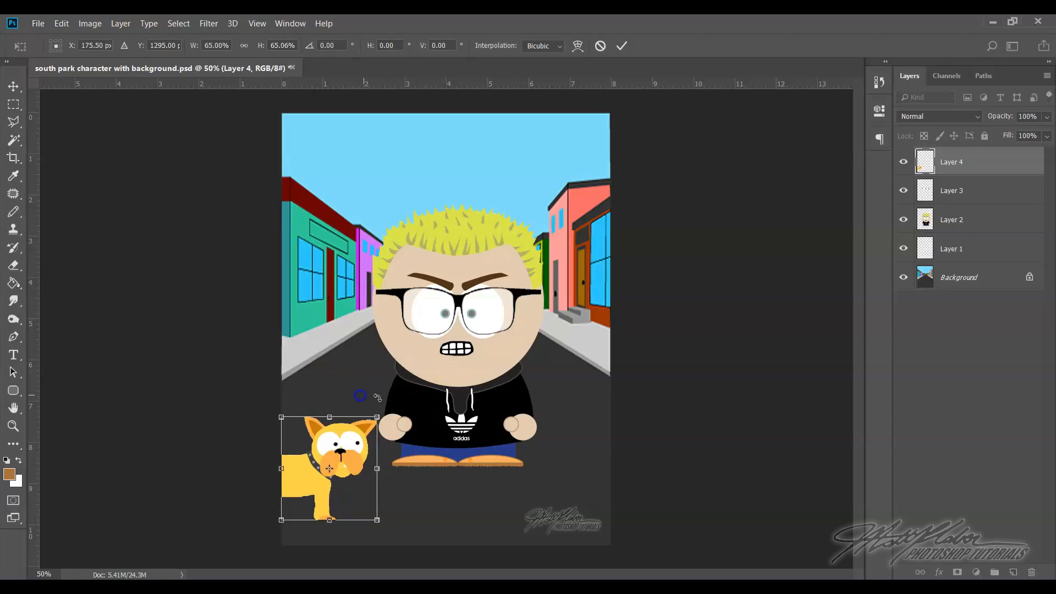
pyautogui.press('Return')
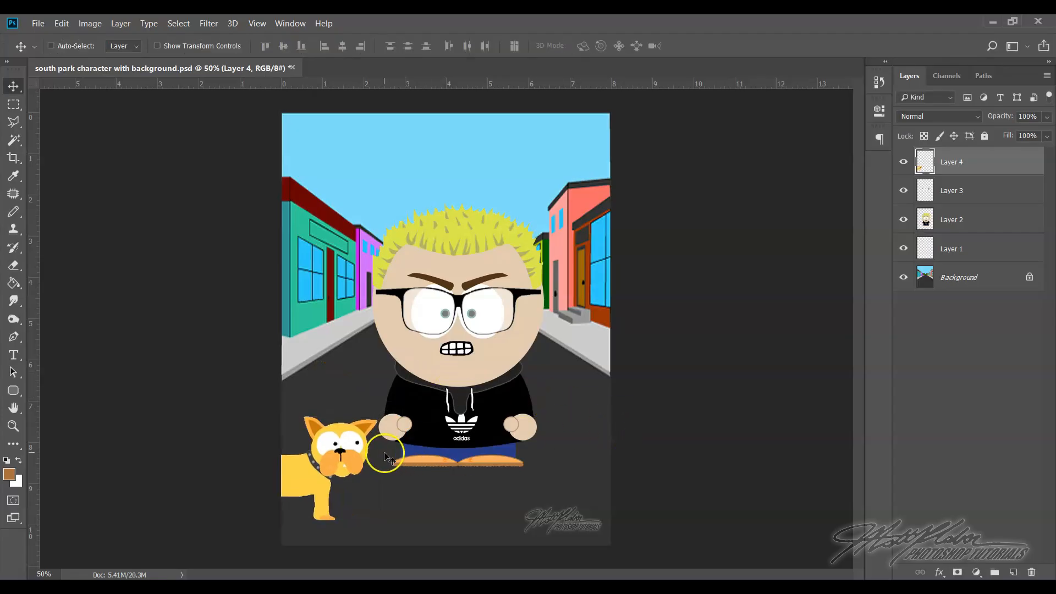
pyautogui.moveTo(356, 454); pyautogui.dragTo(355, 463)
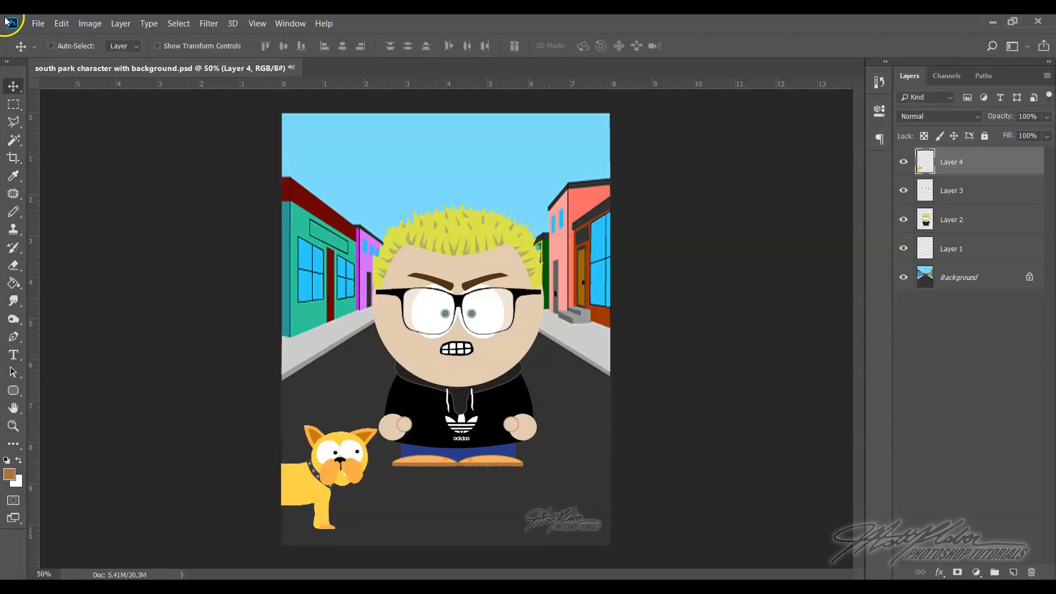
# Open the hat14 Viking helmet PNG from the hats folder inside Accessories
pyautogui.click(39, 26)
pyautogui.click(55, 48)
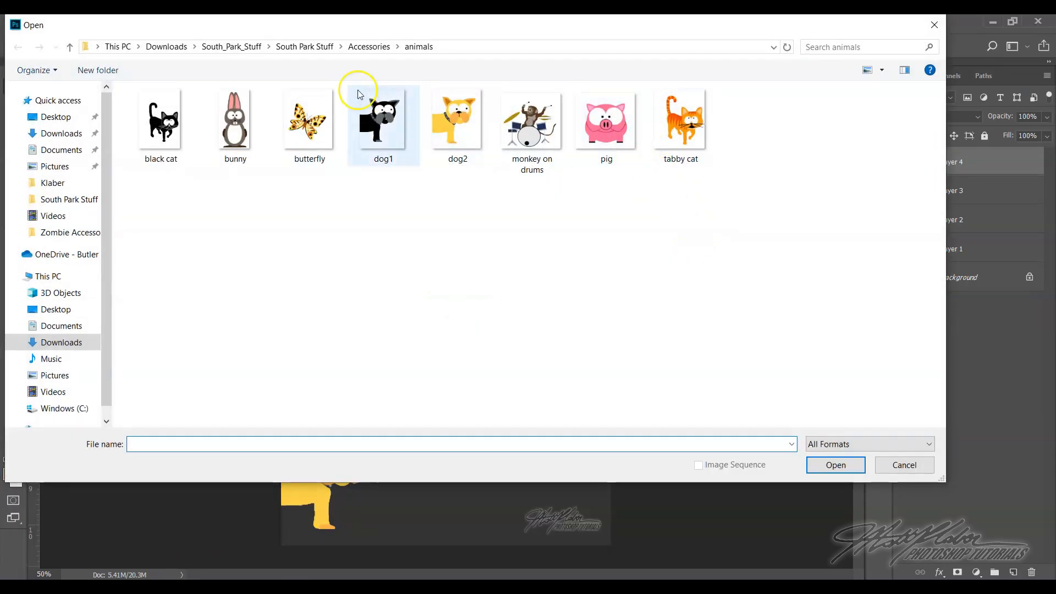
pyautogui.click(368, 47)
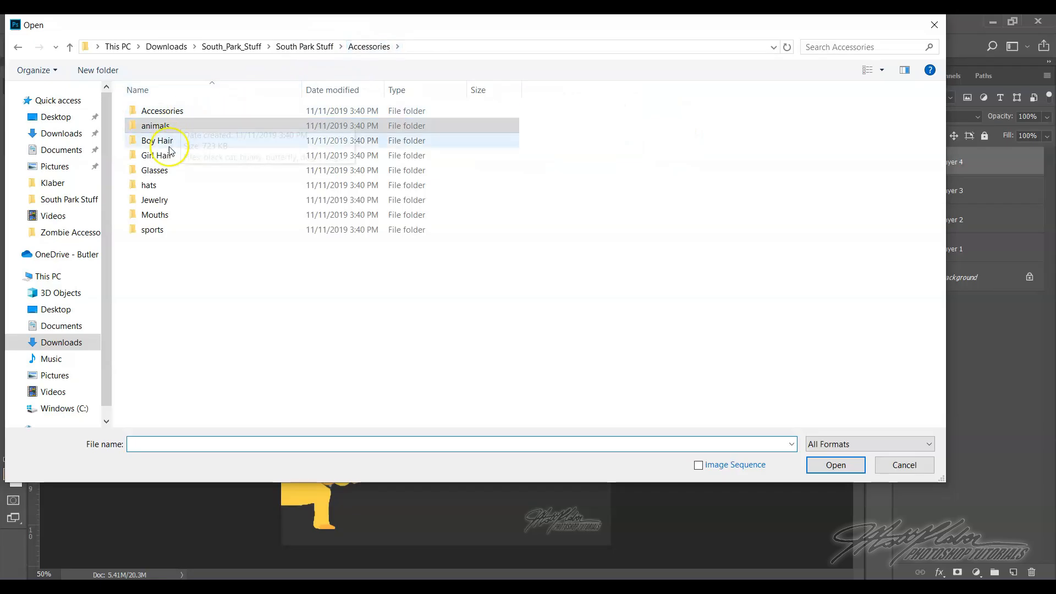
pyautogui.doubleClick(160, 184)
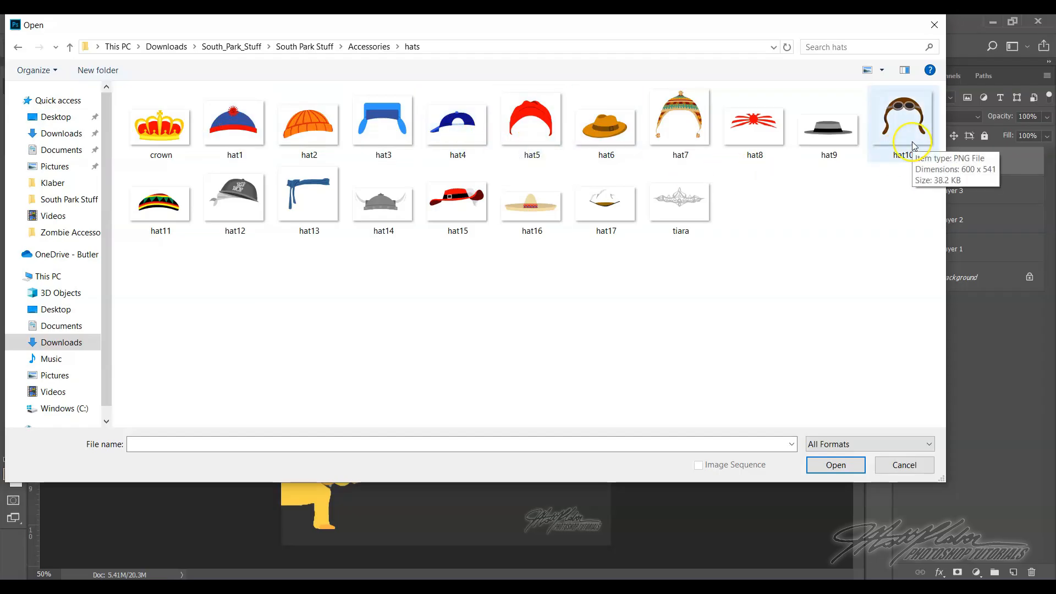
pyautogui.click(402, 207)
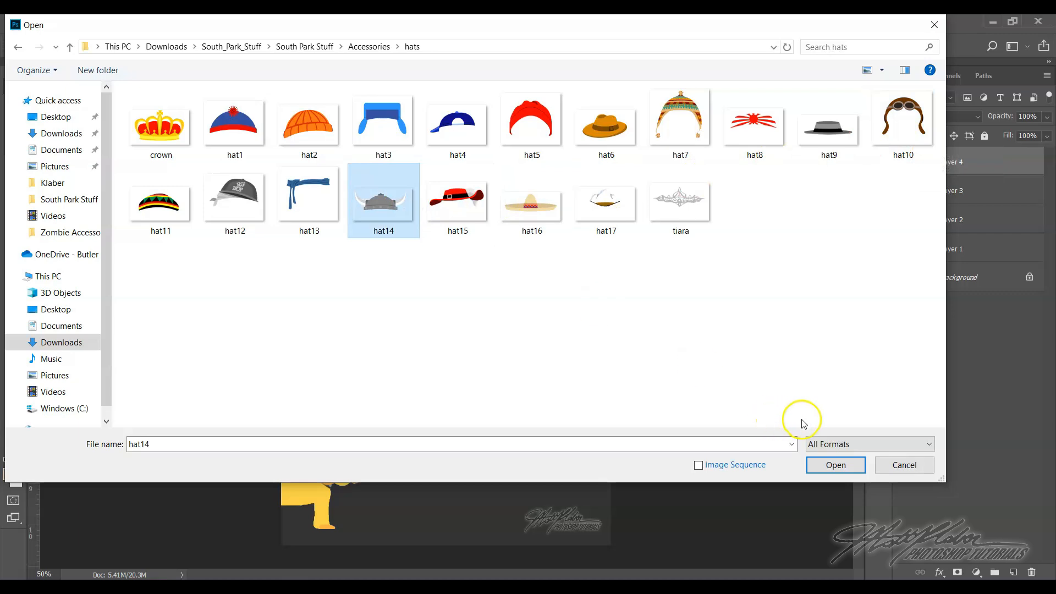
pyautogui.click(835, 464)
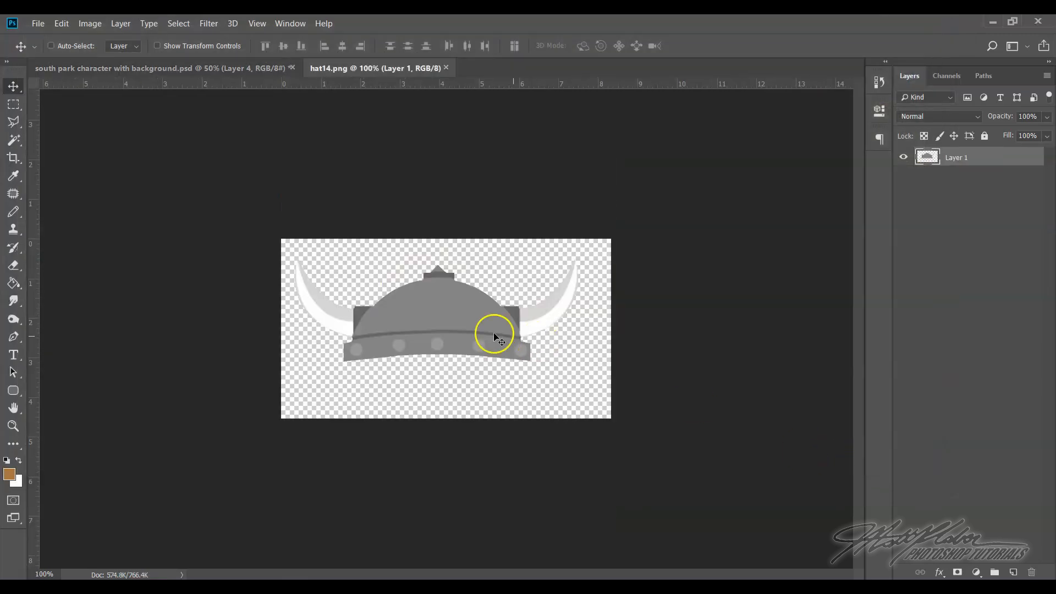
# Copy the Viking helmet from its own floating window onto the top of the character's head and close the hat file
pyautogui.moveTo(394, 69); pyautogui.dragTo(460, 278)
pyautogui.moveTo(541, 358); pyautogui.dragTo(472, 210)
pyautogui.click(687, 233)
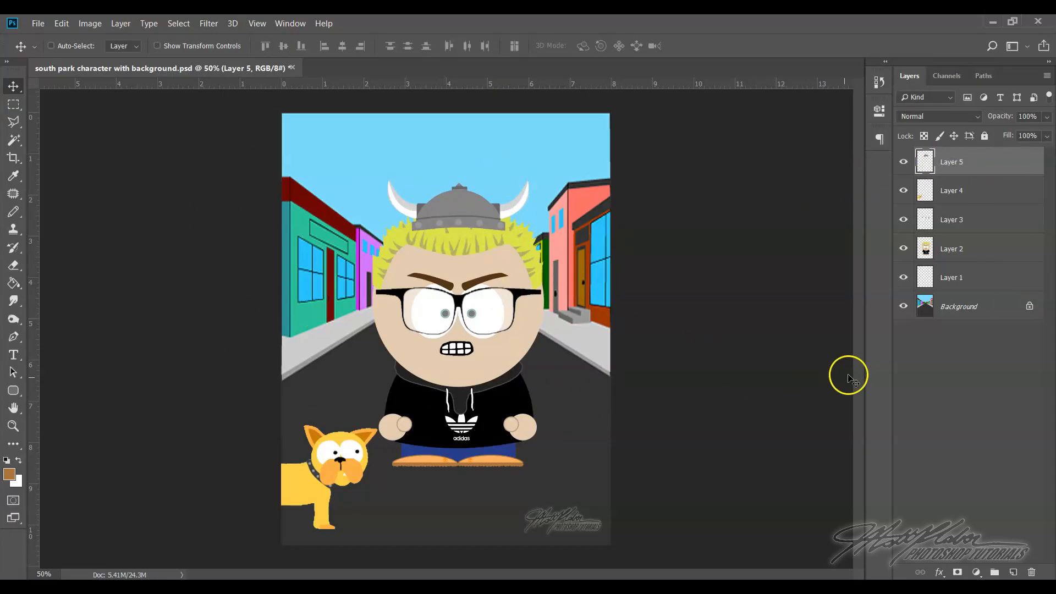
# Mute the dog layer's colour with a Hue/Saturation adjustment of hue -1 and saturation -36
pyautogui.click(967, 193)
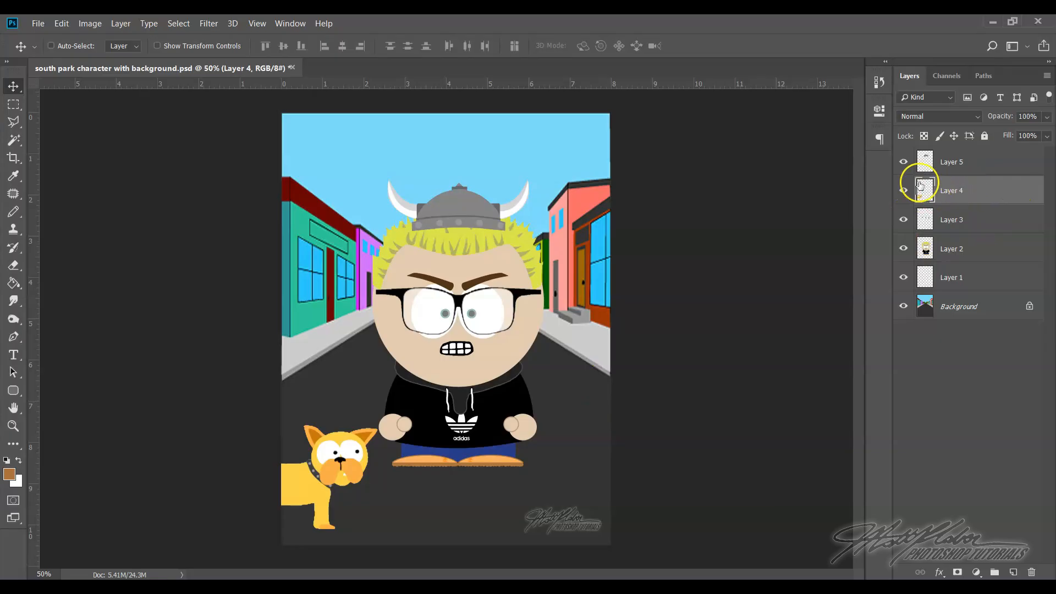
pyautogui.click(904, 190)
pyautogui.click(903, 190)
pyautogui.click(90, 24)
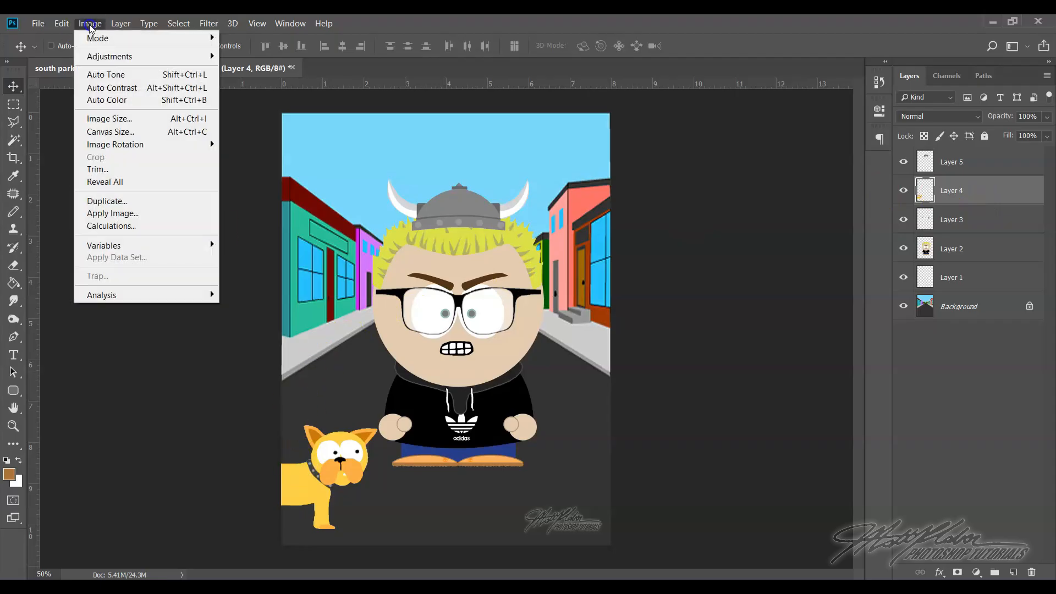
pyautogui.moveTo(125, 61)
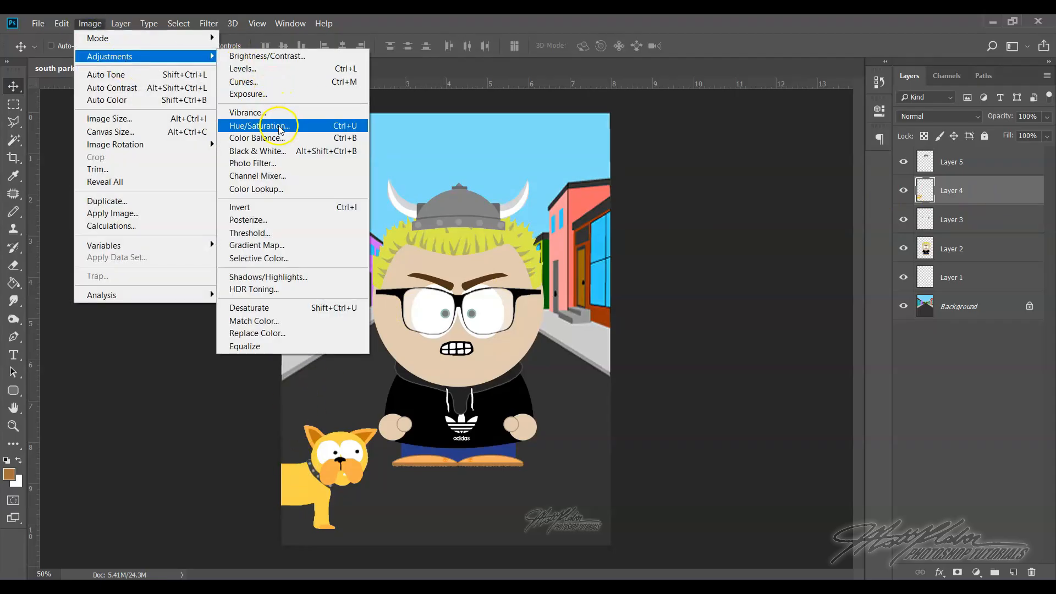
pyautogui.click(278, 127)
pyautogui.moveTo(672, 213)
pyautogui.mouseDown()
pyautogui.moveTo(634, 214)
pyautogui.moveTo(738, 219)
pyautogui.moveTo(669, 214)
pyautogui.mouseUp()
pyautogui.moveTo(674, 251); pyautogui.dragTo(649, 250)
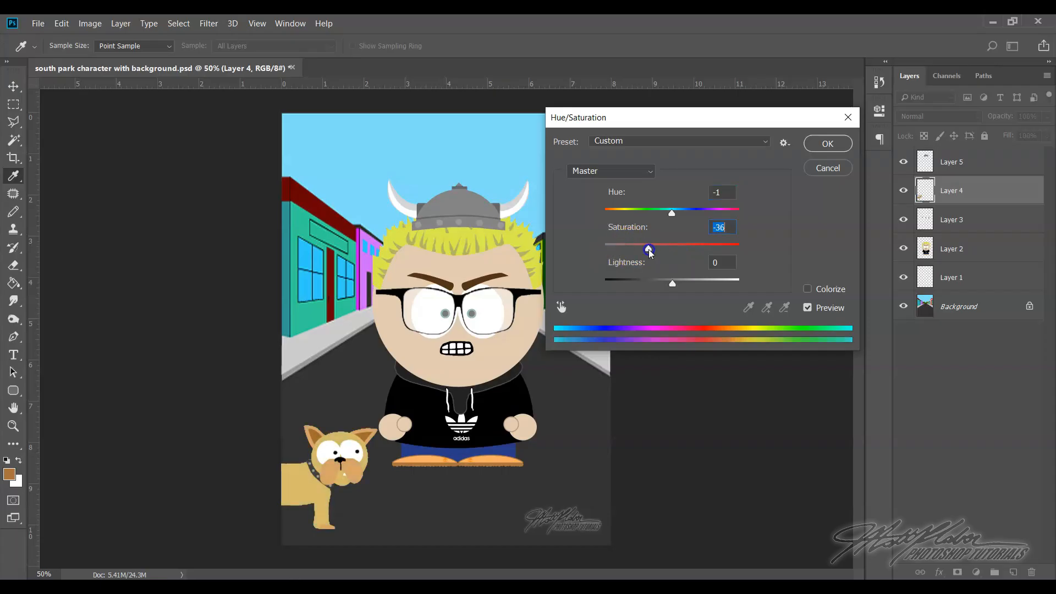
pyautogui.click(828, 143)
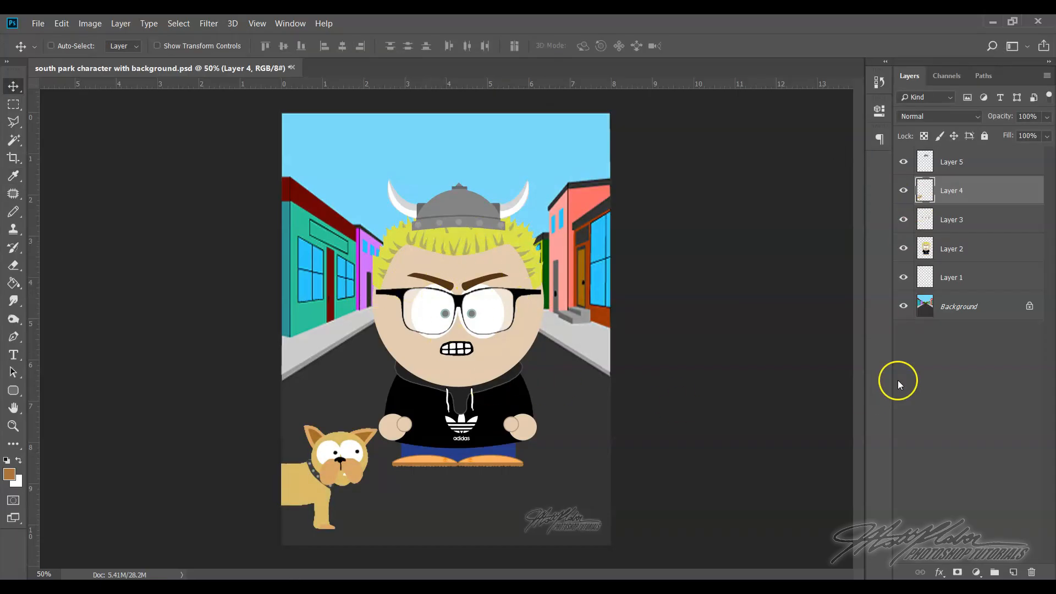
pyautogui.click(88, 23)
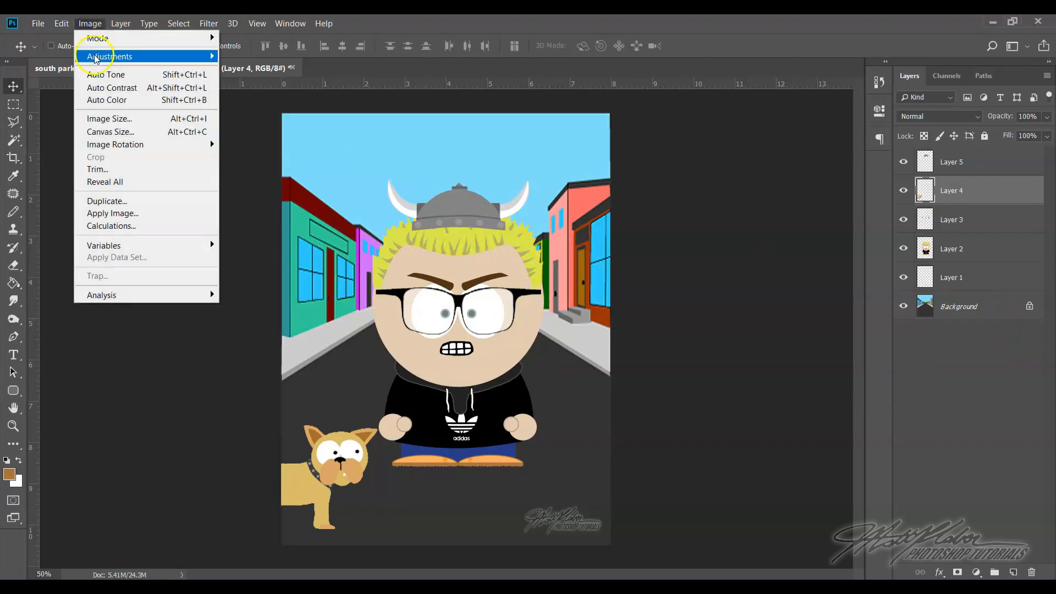
pyautogui.moveTo(107, 56)
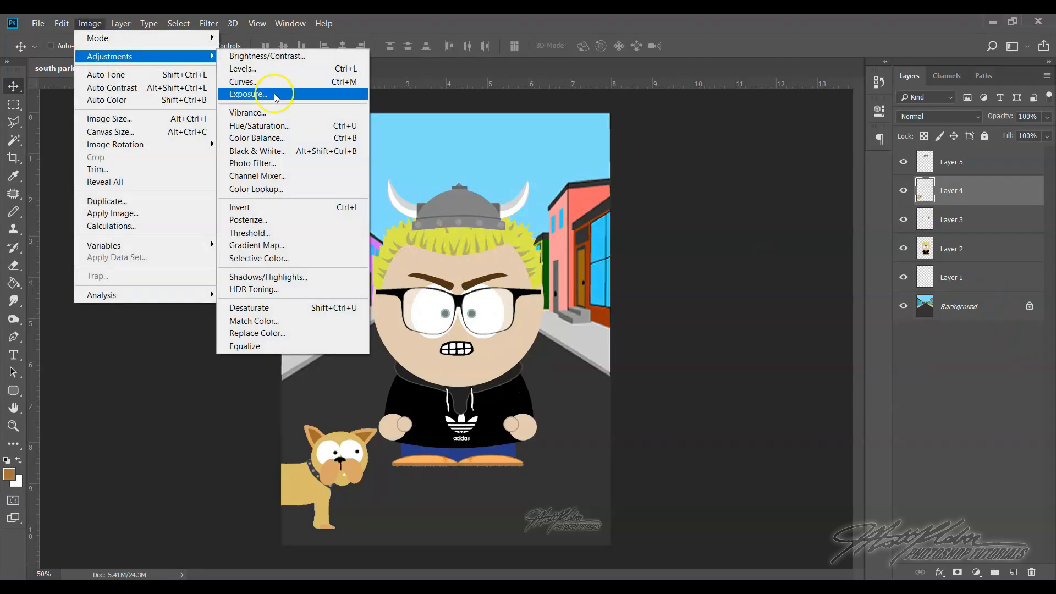
pyautogui.click(984, 194)
# Make the Background layer the active layer
pyautogui.click(976, 298)
pyautogui.click(973, 300)
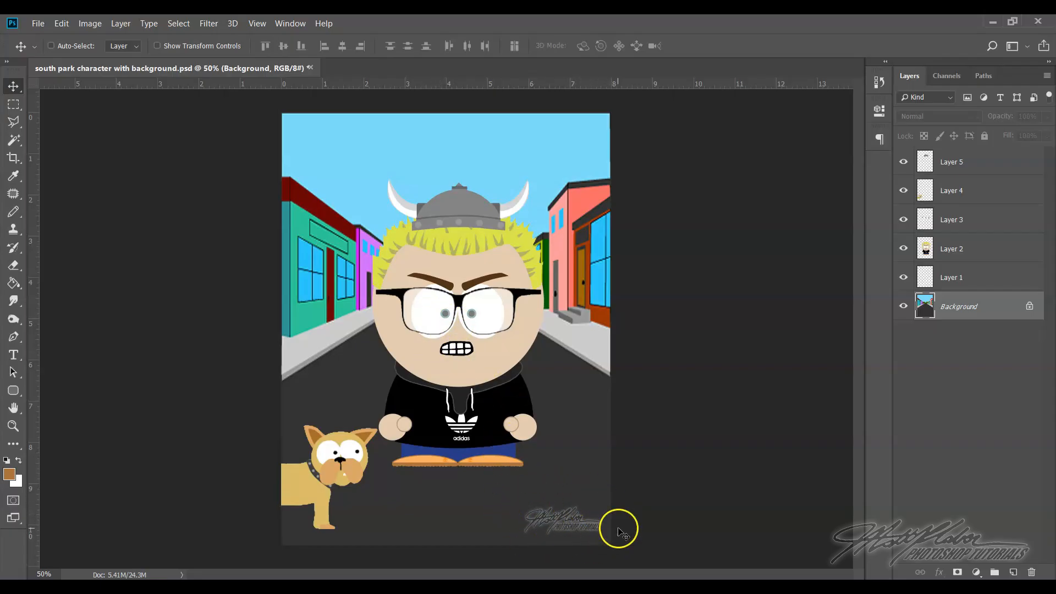
# Save the layered PSD, and save a JPEG copy named south park character with background at maximum quality 12
pyautogui.click(38, 23)
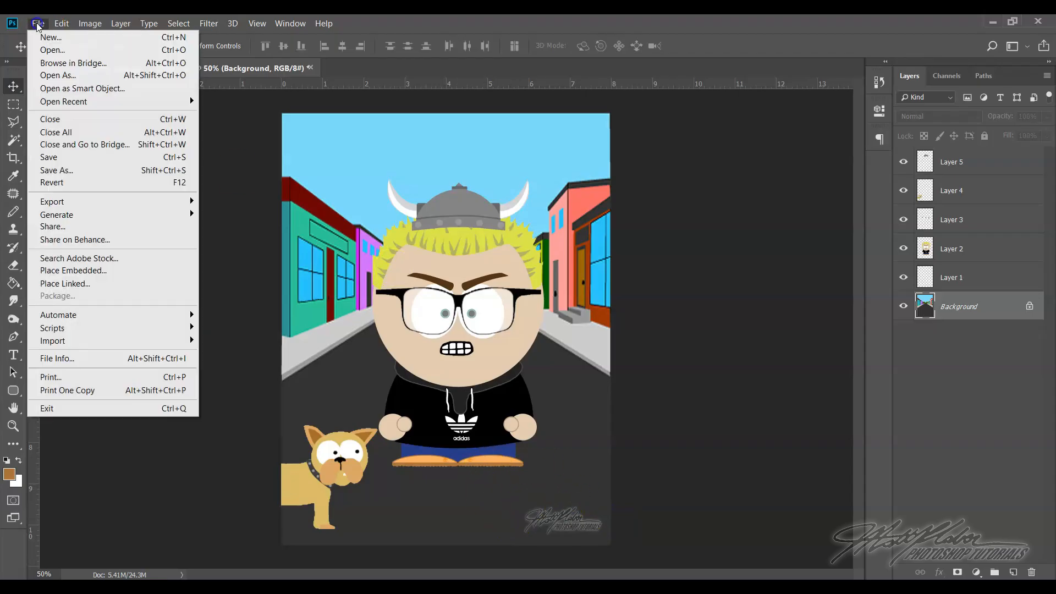
pyautogui.click(58, 157)
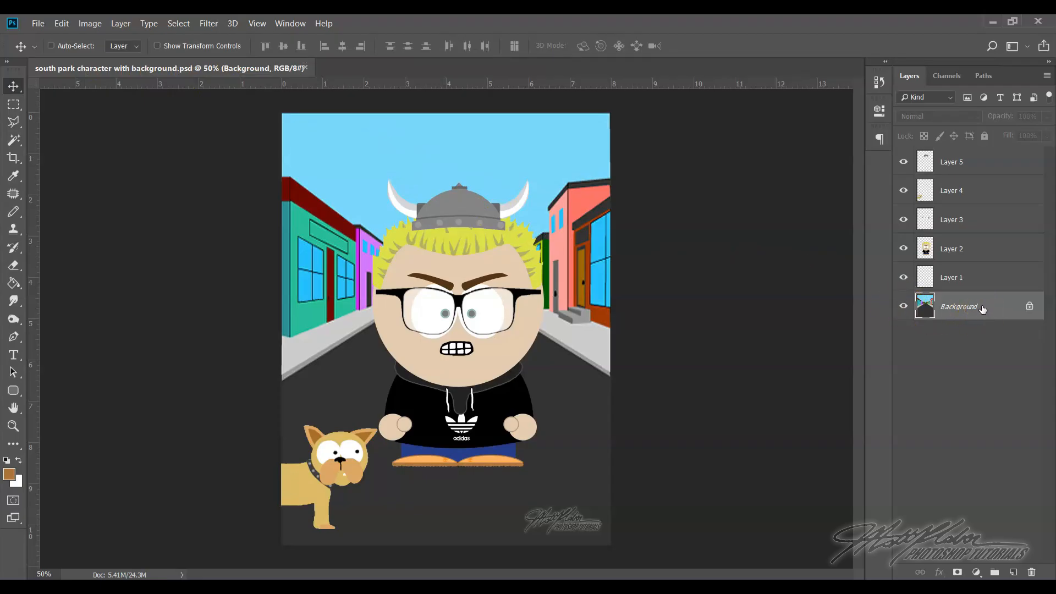
pyautogui.click(38, 23)
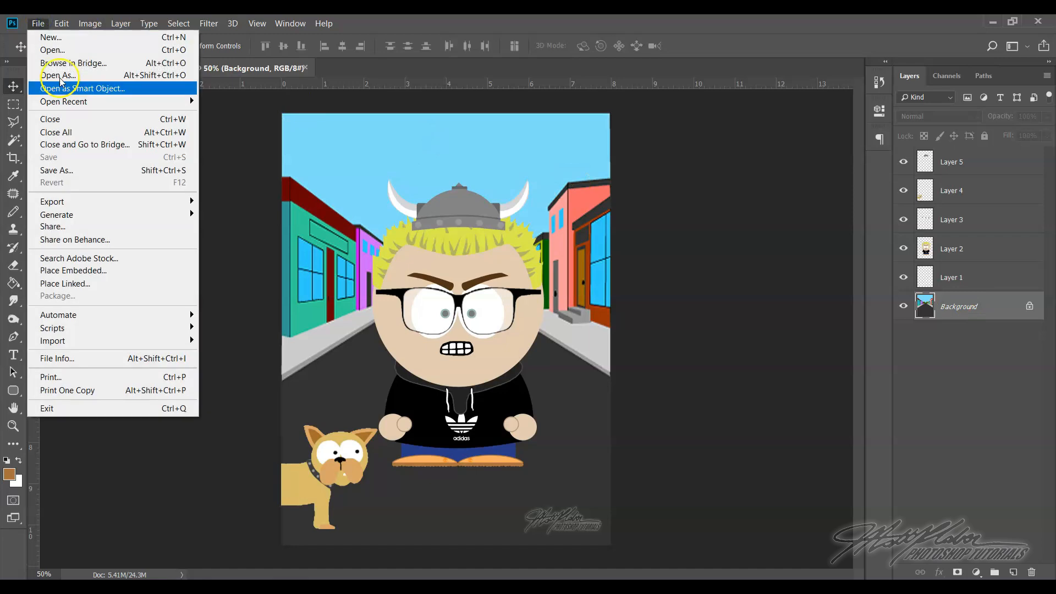
pyautogui.click(78, 177)
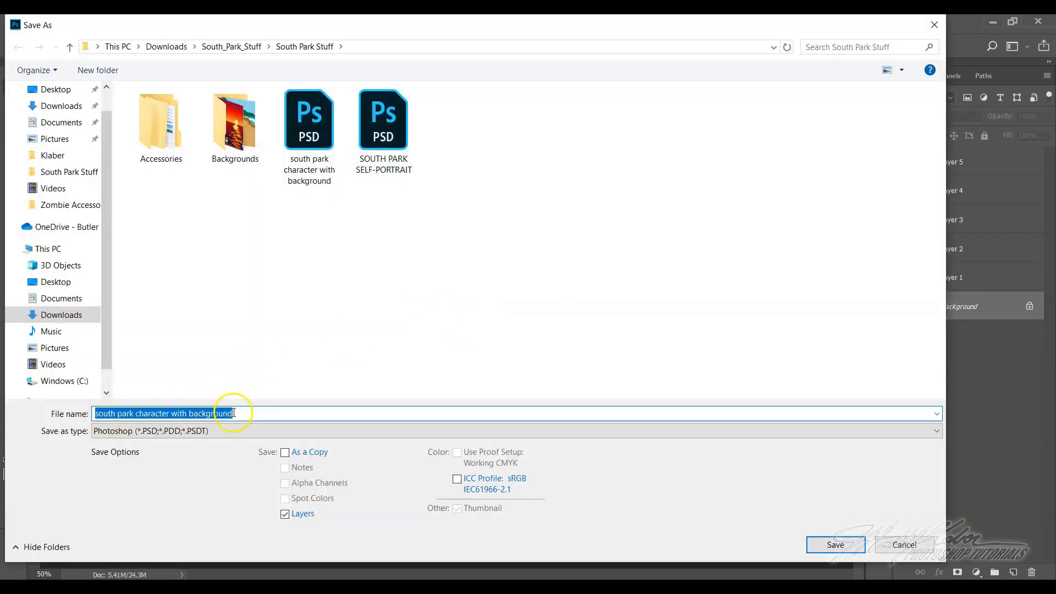
pyautogui.click(214, 435)
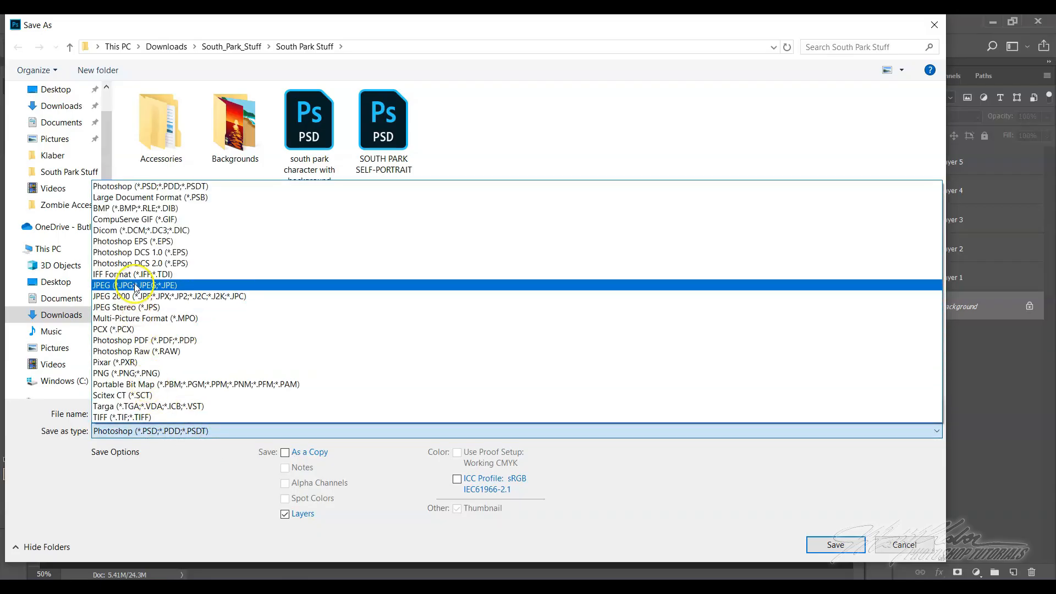
pyautogui.click(135, 286)
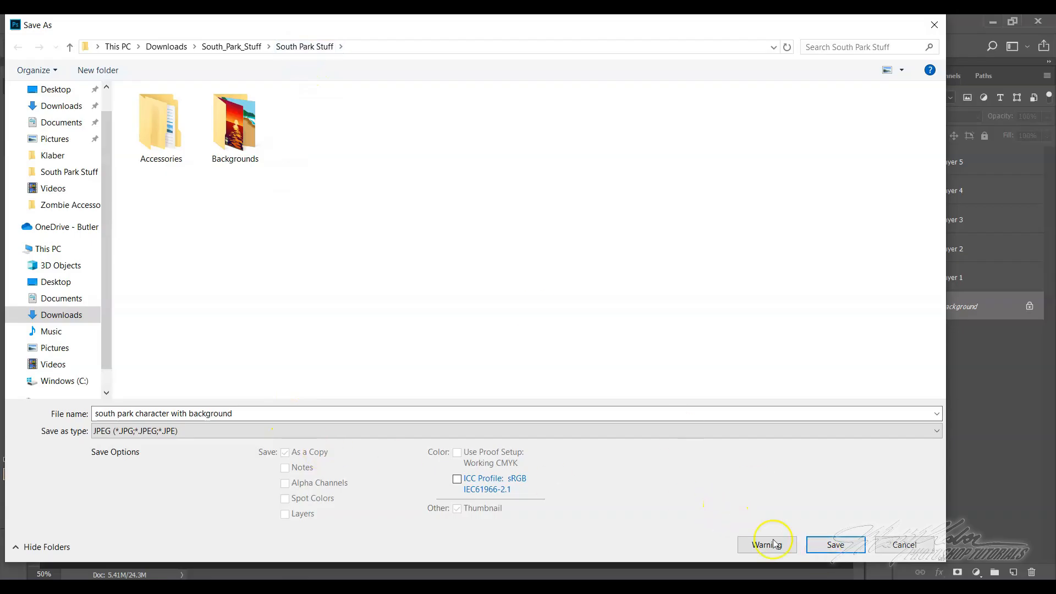
pyautogui.click(827, 544)
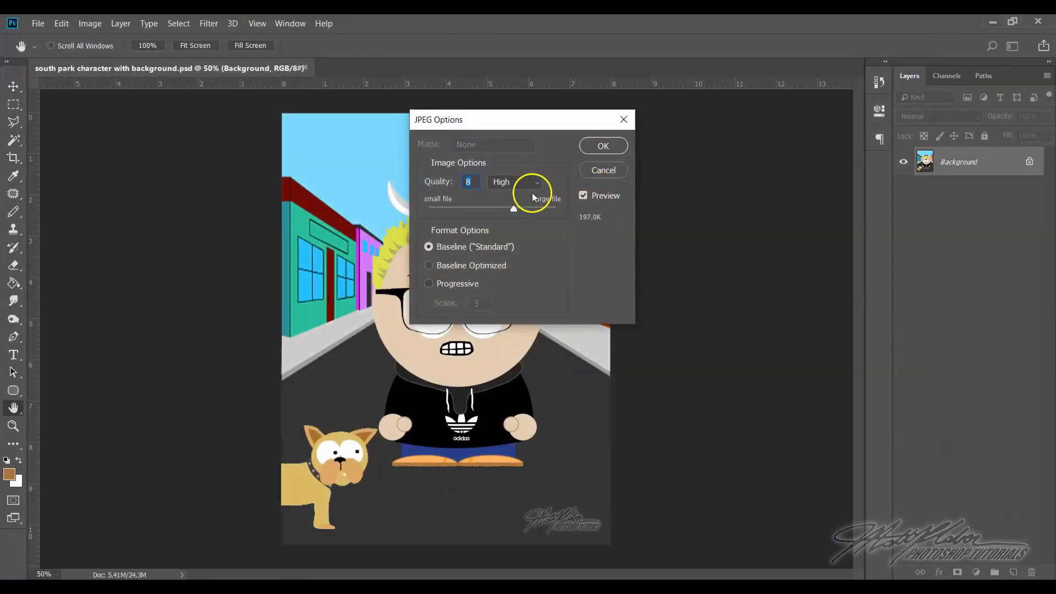
pyautogui.click(594, 146)
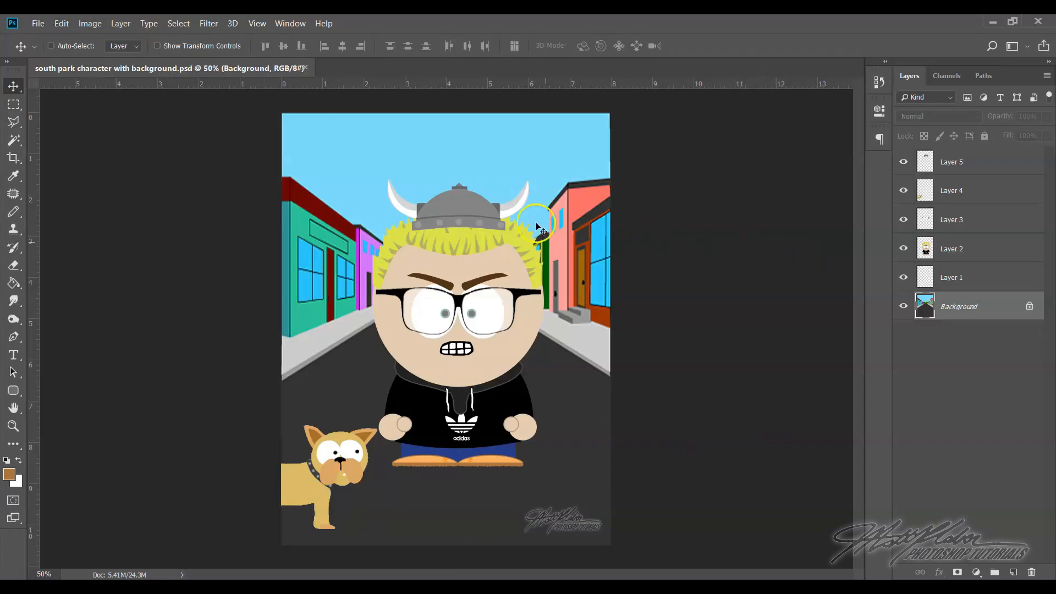
# Duplicate the character on Layer 2 as Layer 2 copy and make the copy the active layer
pyautogui.click(991, 251)
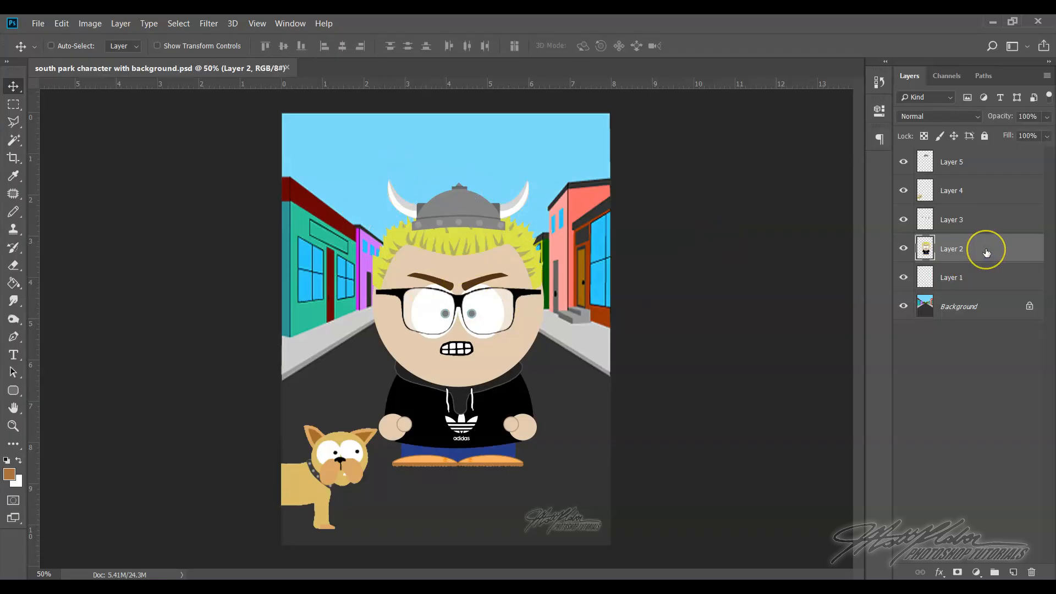
pyautogui.click(903, 249)
pyautogui.click(903, 249)
pyautogui.click(903, 248)
pyautogui.click(903, 249)
pyautogui.rightClick(1015, 250)
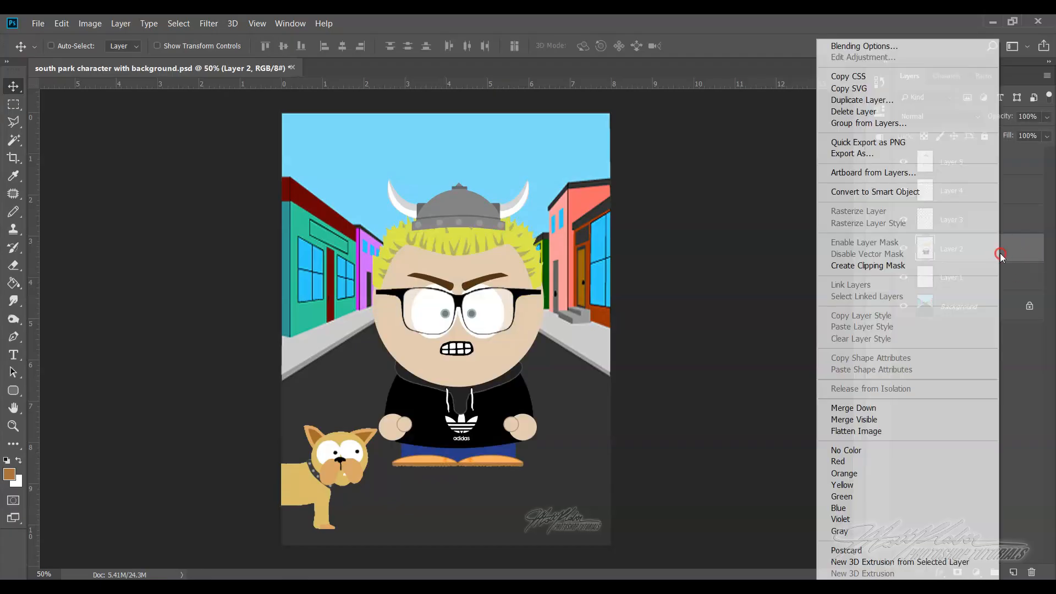
pyautogui.rightClick(1015, 250)
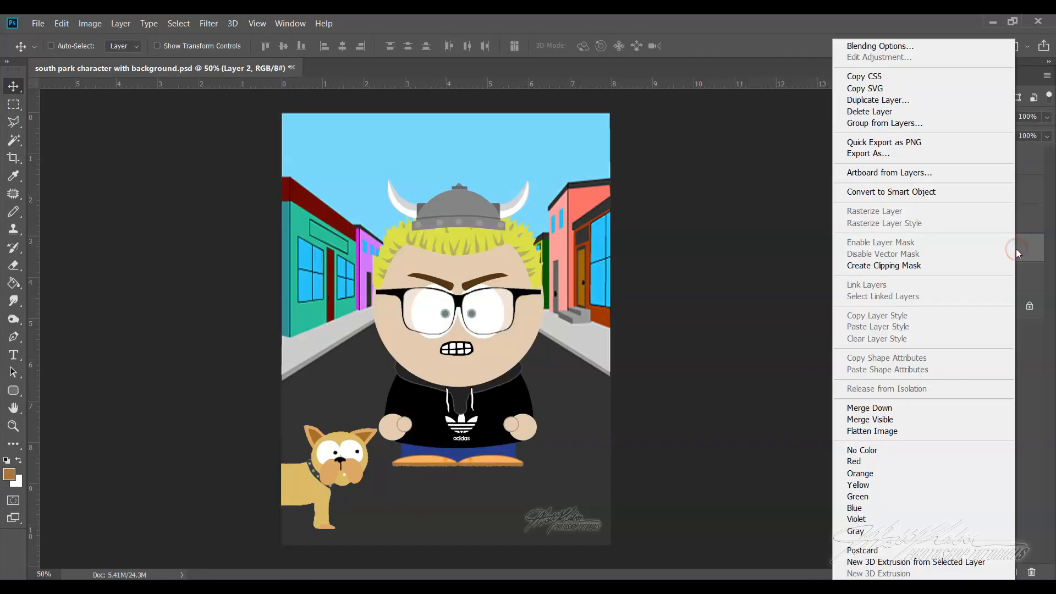
pyautogui.rightClick(1020, 245)
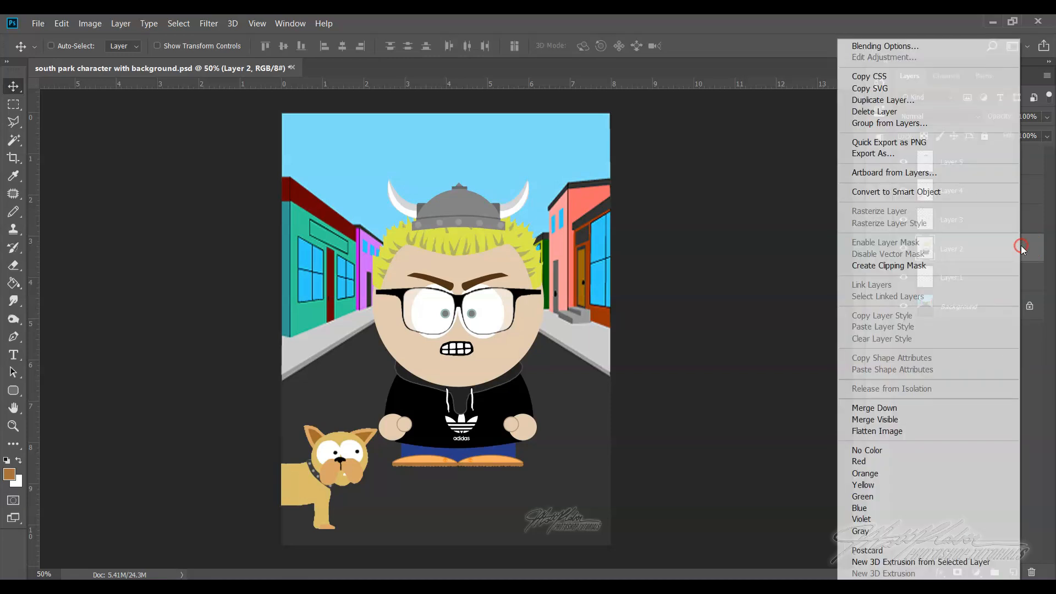
pyautogui.click(895, 100)
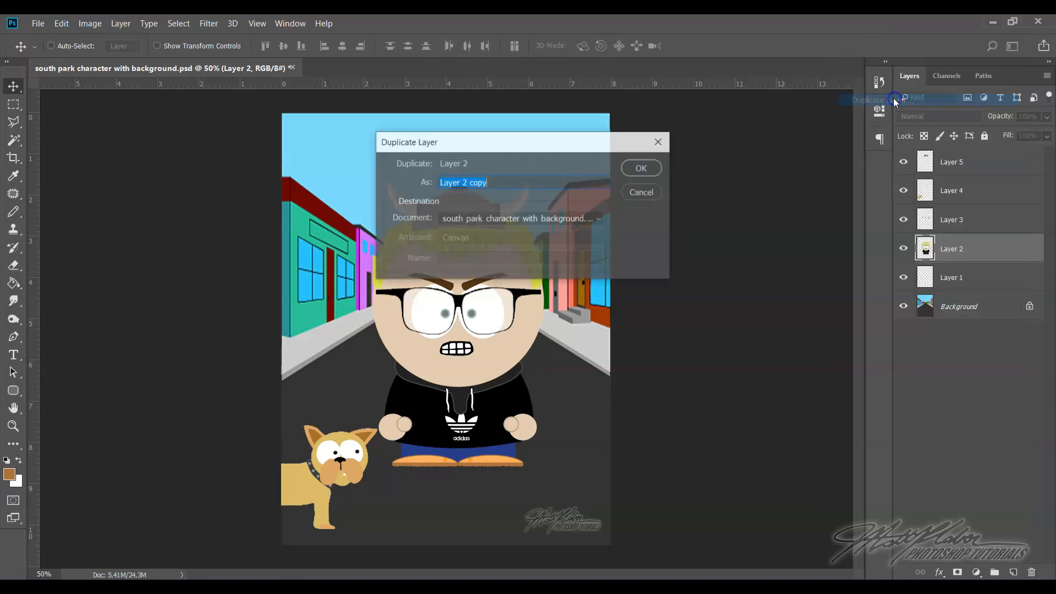
pyautogui.click(659, 171)
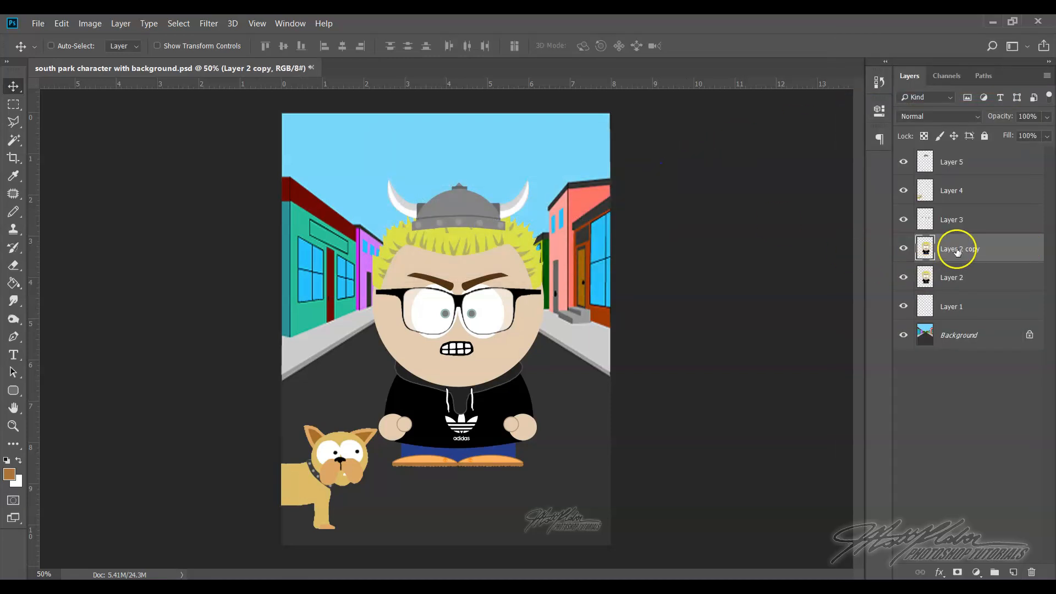
pyautogui.click(967, 278)
pyautogui.click(958, 256)
# Scale the Layer 2 copy character down to about 35% and place it on the street just right of the large character
pyautogui.click(61, 24)
pyautogui.click(90, 294)
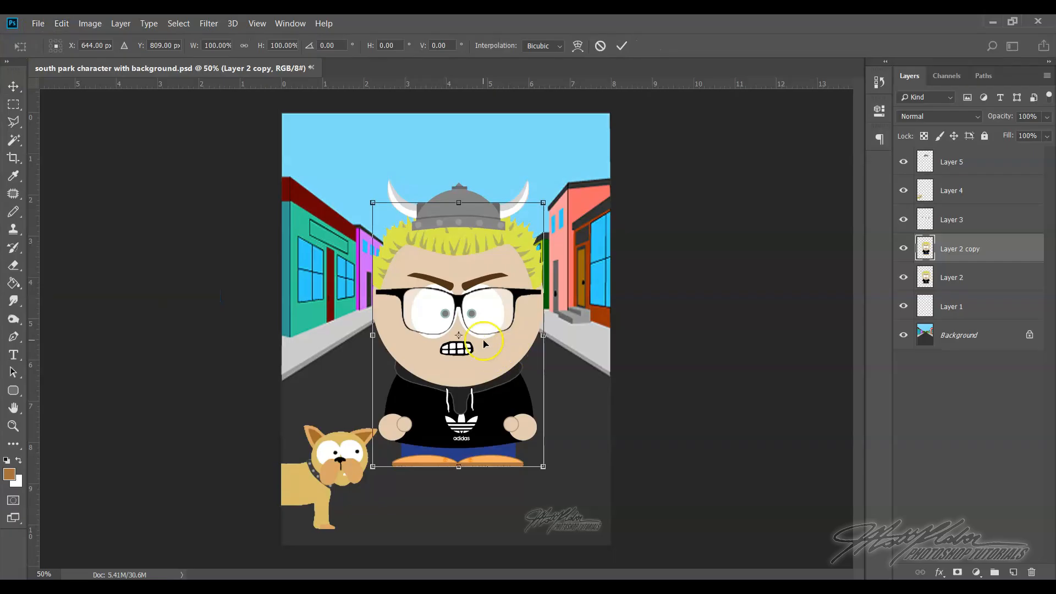
pyautogui.moveTo(373, 202); pyautogui.dragTo(581, 376)
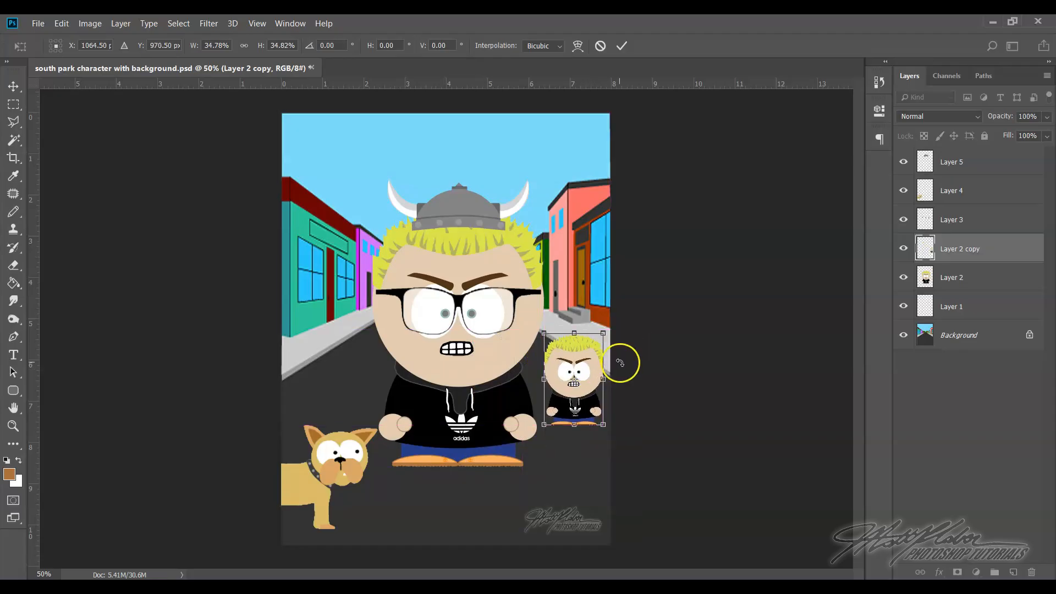
pyautogui.press('Return')
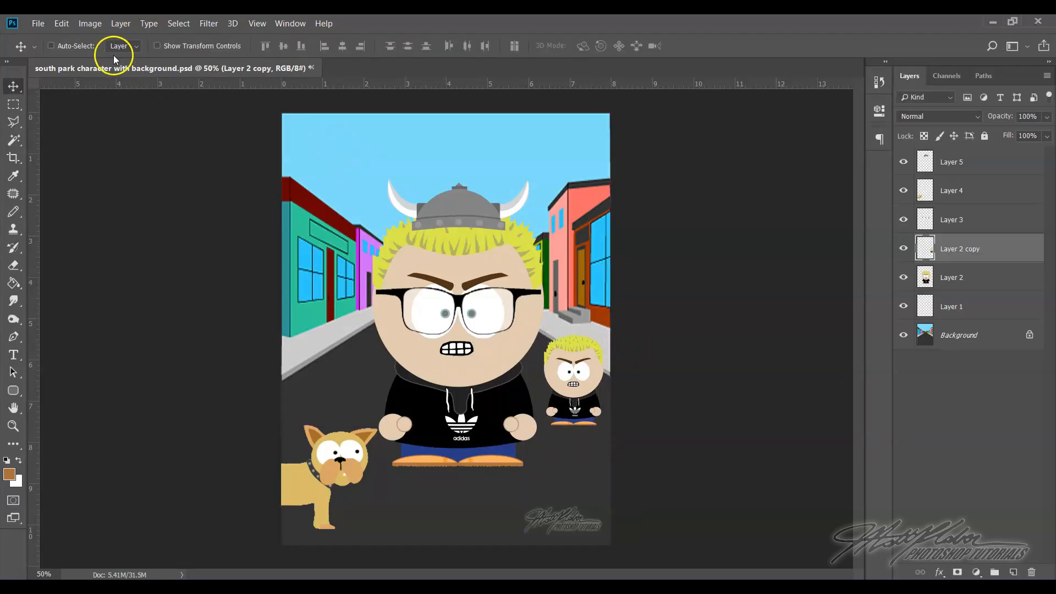
# Recolour the small character copy with a Hue/Saturation adjustment of hue -13 and saturation +71
pyautogui.click(90, 24)
pyautogui.click(110, 60)
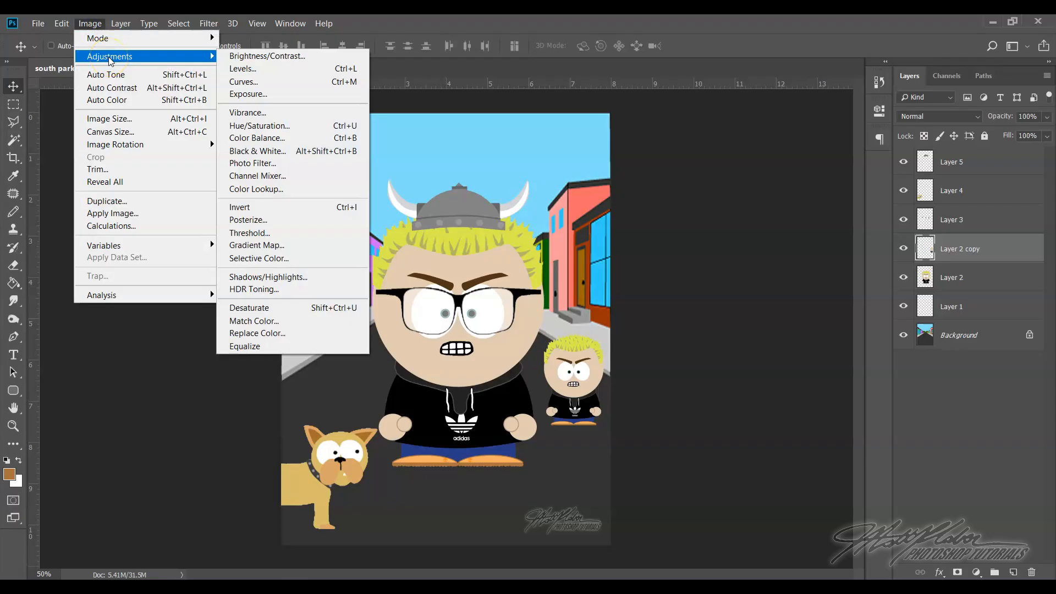
pyautogui.click(284, 127)
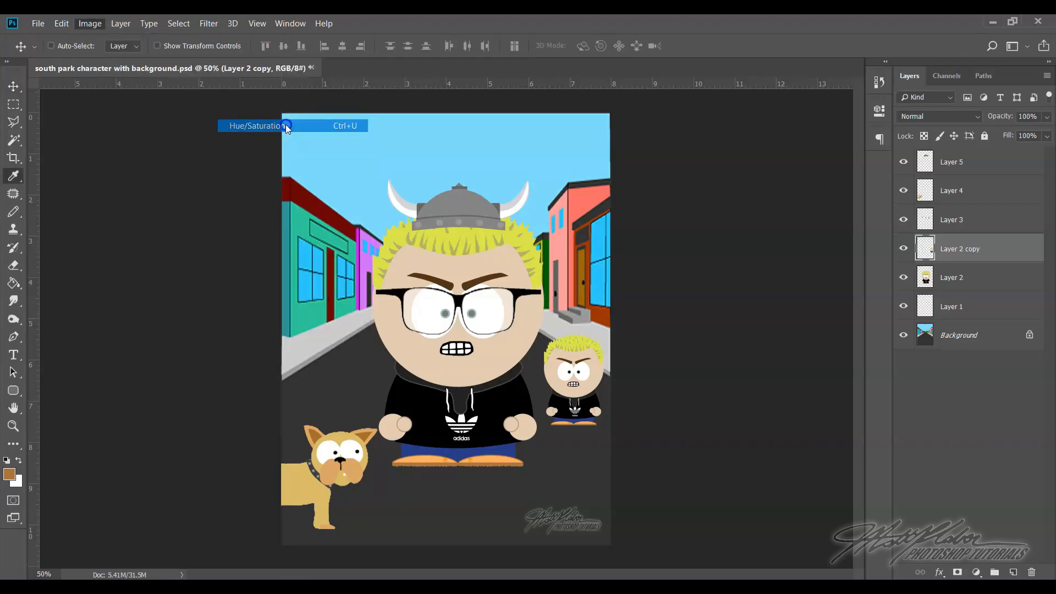
pyautogui.moveTo(674, 213); pyautogui.dragTo(677, 250)
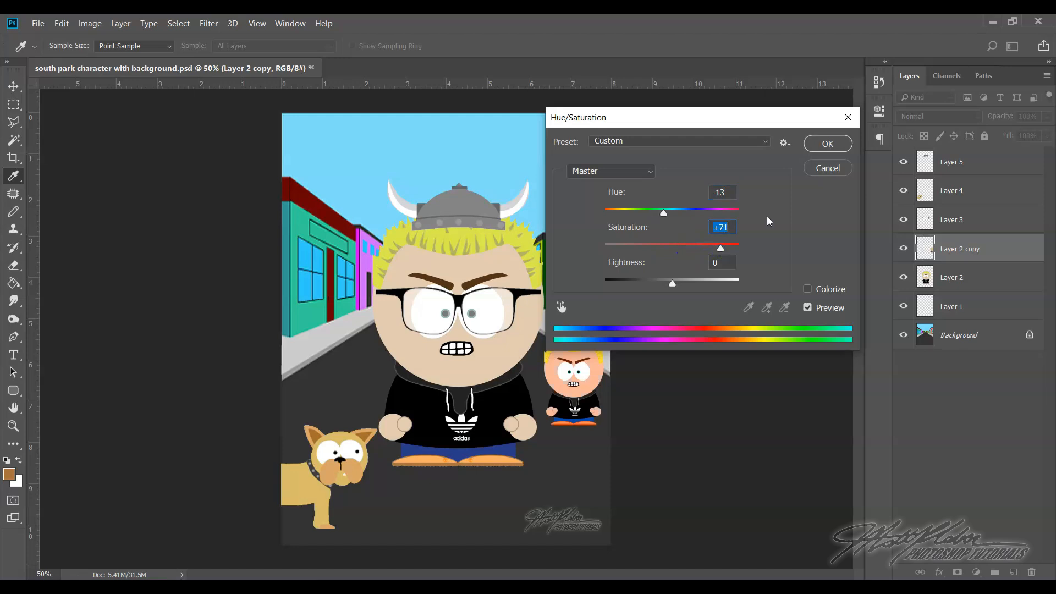
pyautogui.click(827, 143)
pyautogui.press('v')
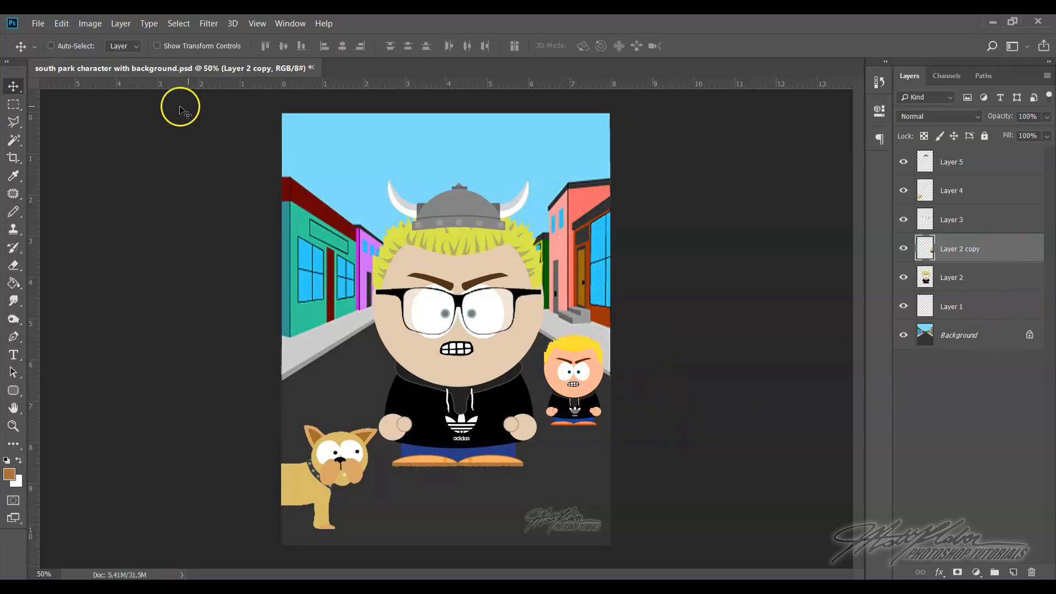
pyautogui.click(38, 23)
pyautogui.click(60, 170)
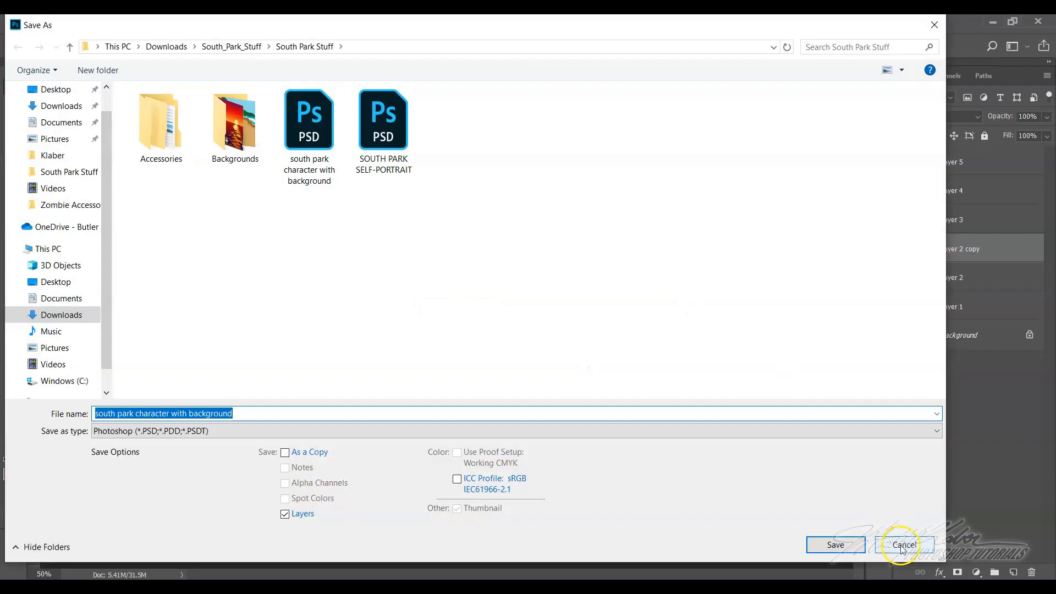
pyautogui.click(324, 430)
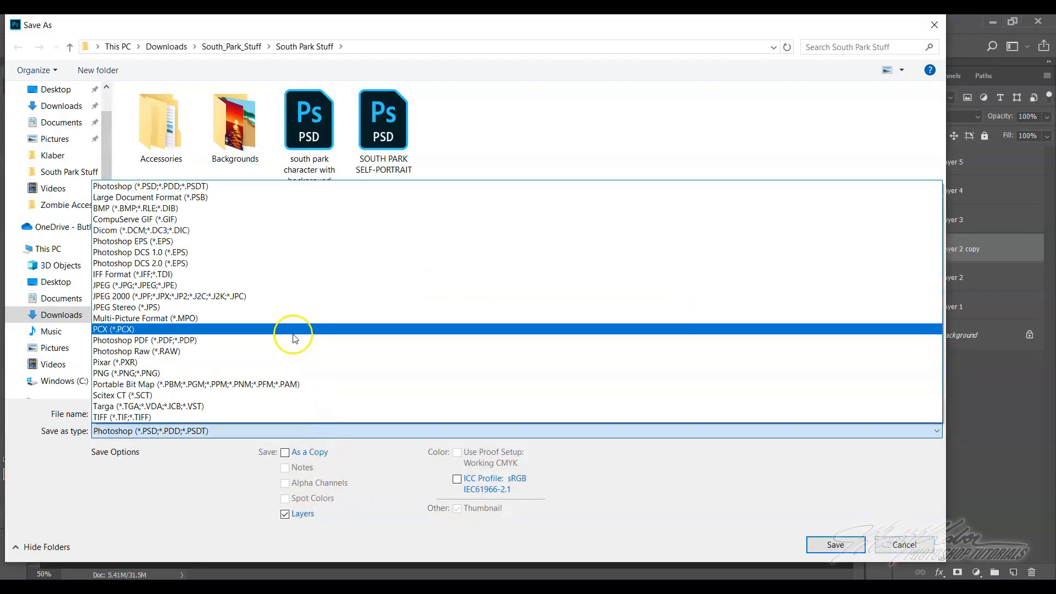
pyautogui.click(290, 285)
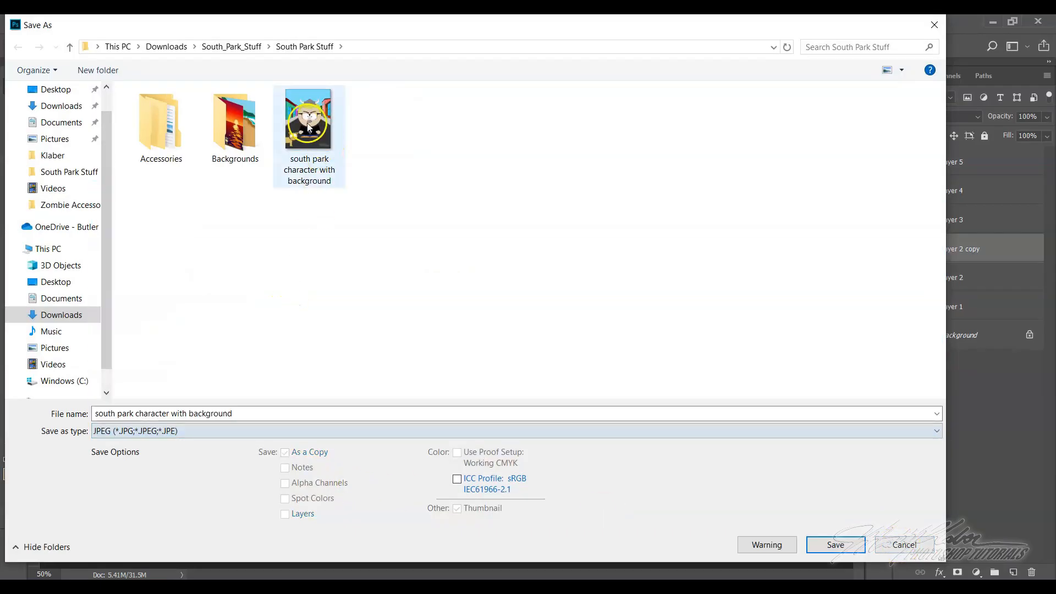
pyautogui.click(903, 542)
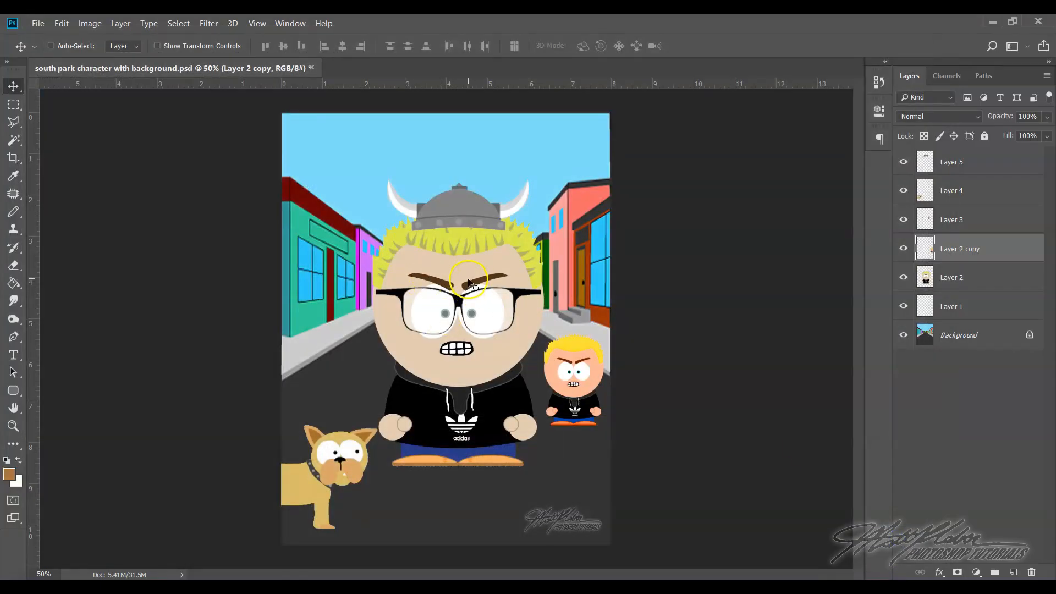
# Save the updated composition as a JPEG, replacing the existing south park character with background.jpg
pyautogui.click(40, 24)
pyautogui.click(47, 166)
pyautogui.click(271, 430)
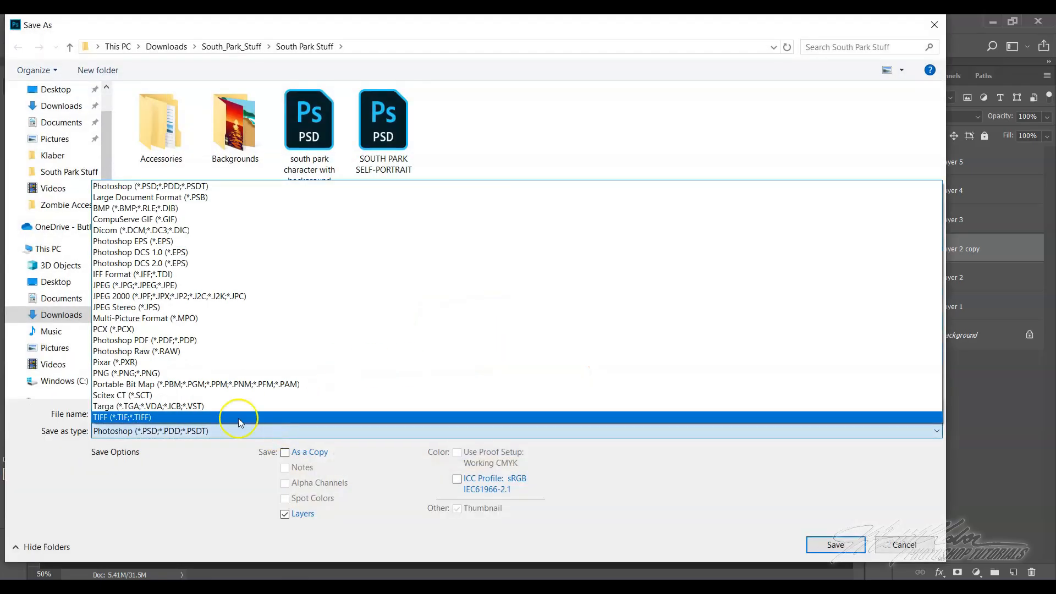
pyautogui.click(201, 286)
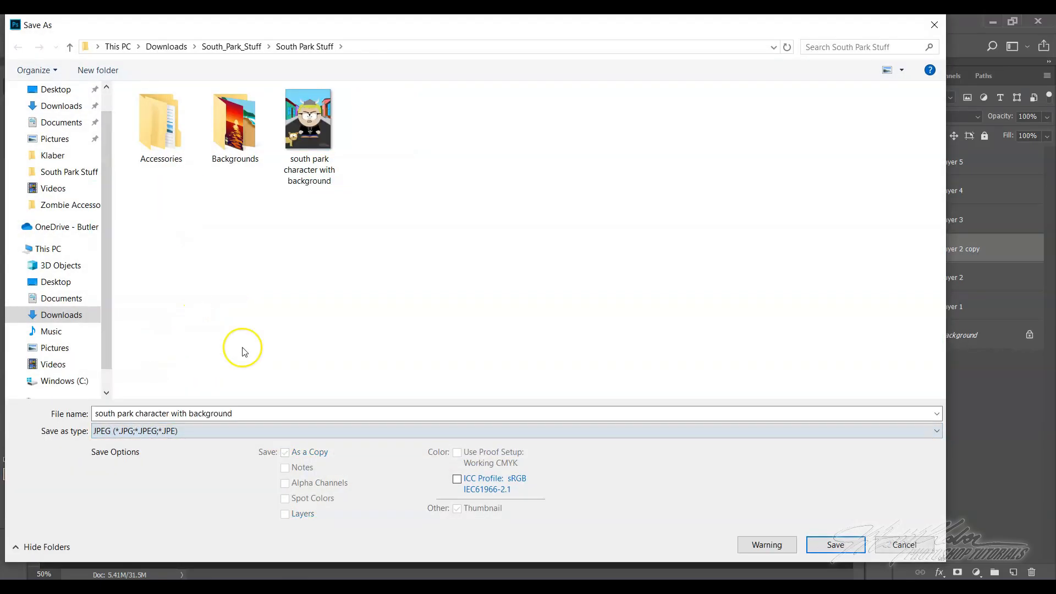
pyautogui.click(826, 545)
pyautogui.click(579, 306)
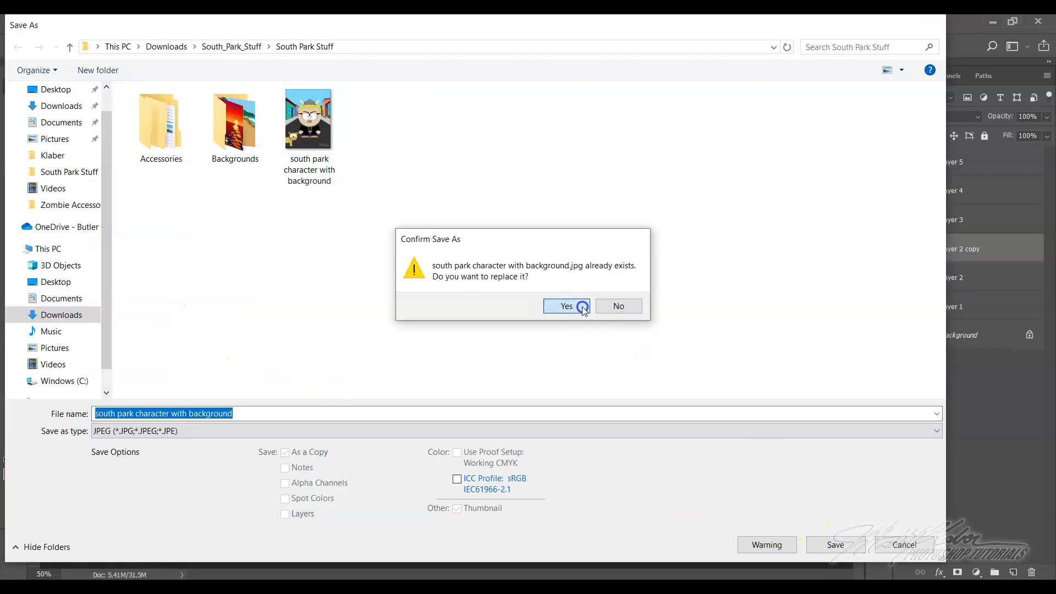
pyautogui.click(592, 161)
pyautogui.click(412, 349)
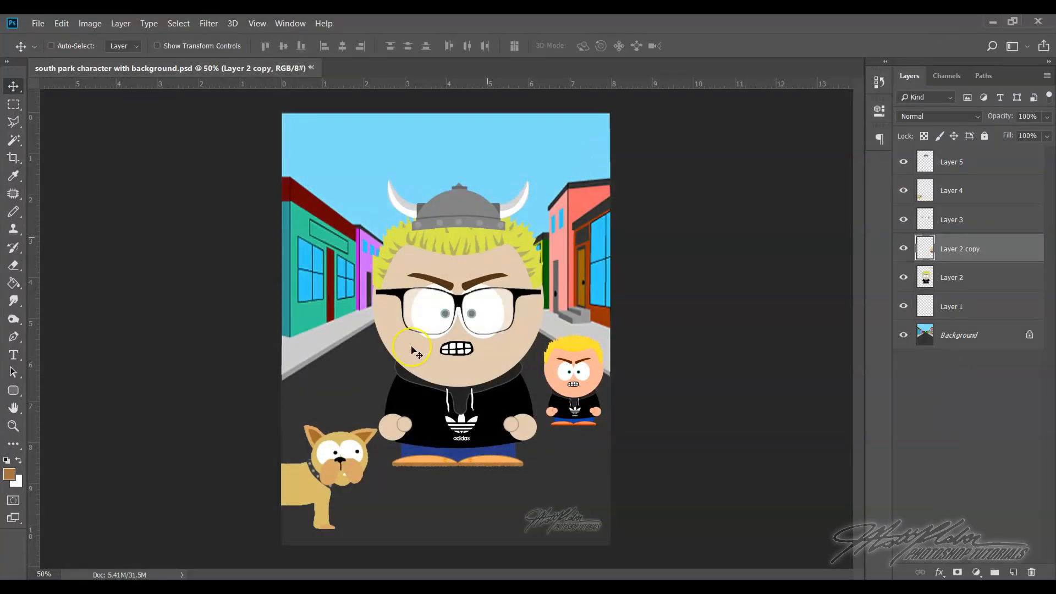
# Switch to the Schoology course in the browser and start an assignment submission from the South Park Self-Portrait Submission Link in Weeks 9-10
pyautogui.click(254, 580)
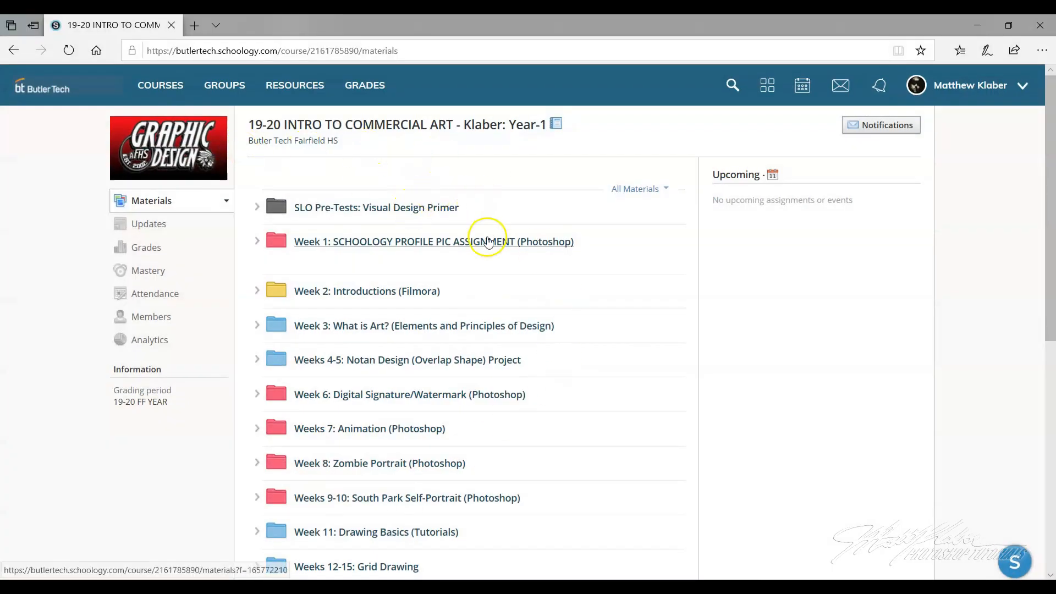
pyautogui.scroll(-3, 462, 313)
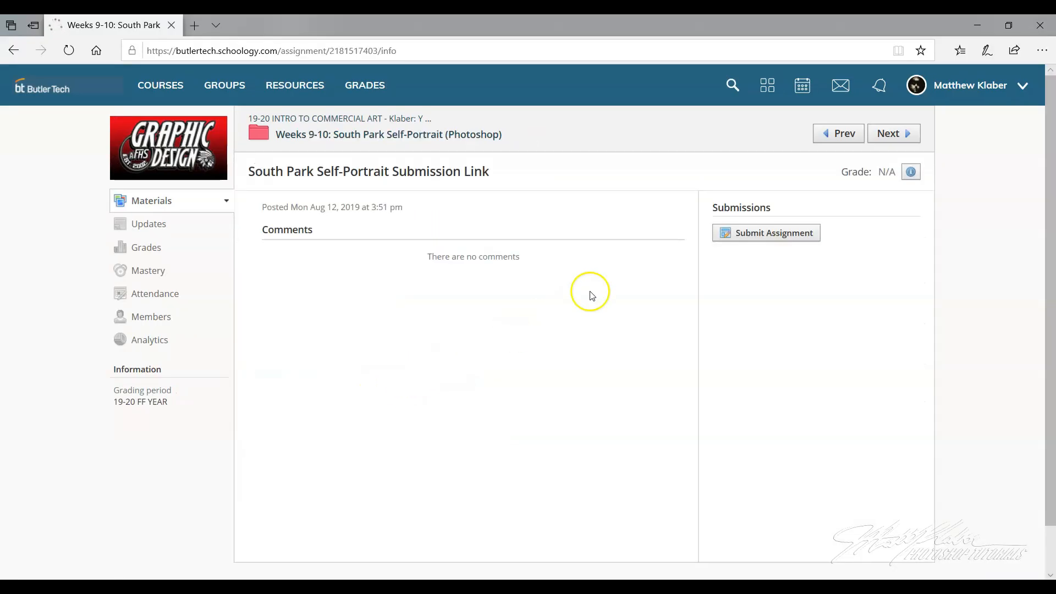
pyautogui.click(762, 239)
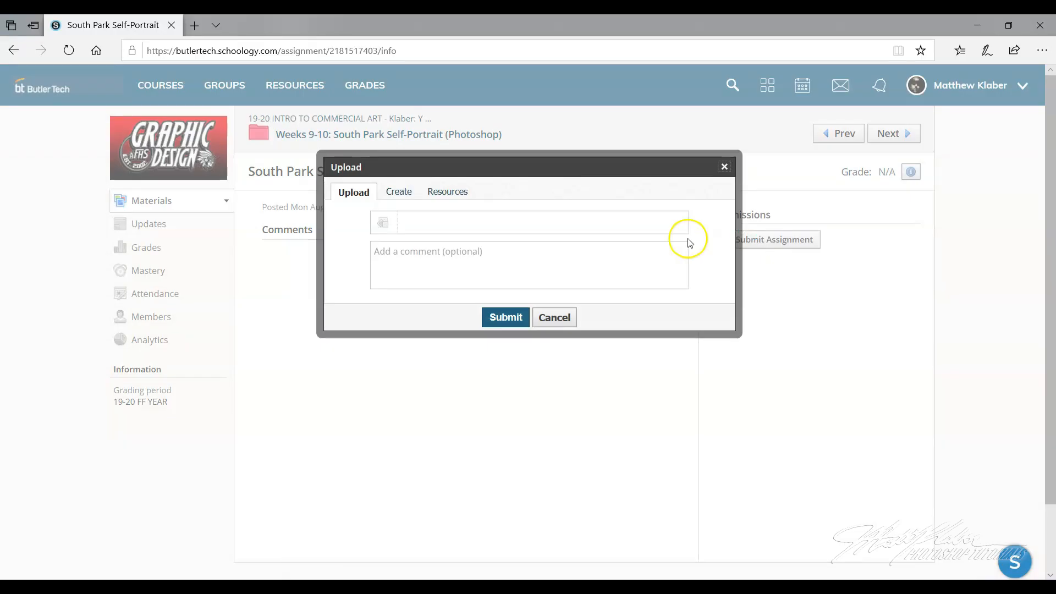
# Attach south park character with background.jpg from the South Park Stuff folder and submit the assignment
pyautogui.click(382, 223)
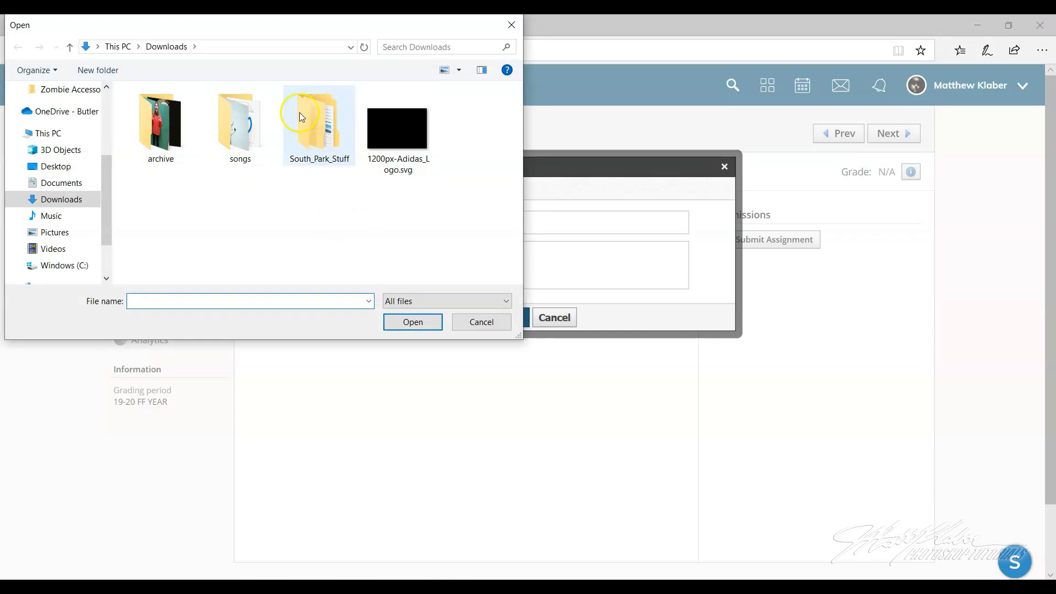
pyautogui.doubleClick(314, 126)
pyautogui.doubleClick(193, 113)
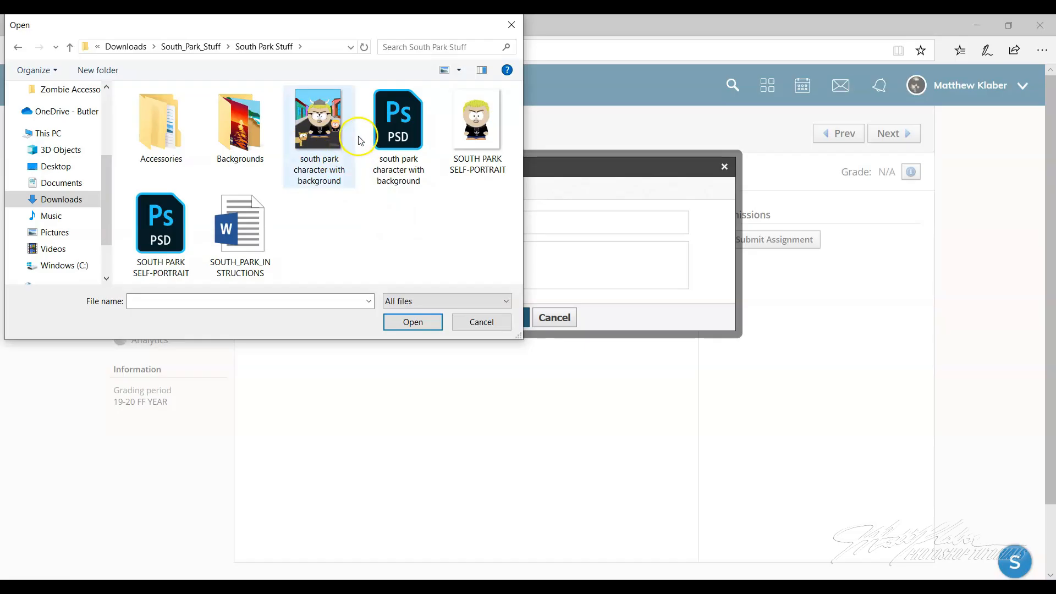
pyautogui.click(329, 142)
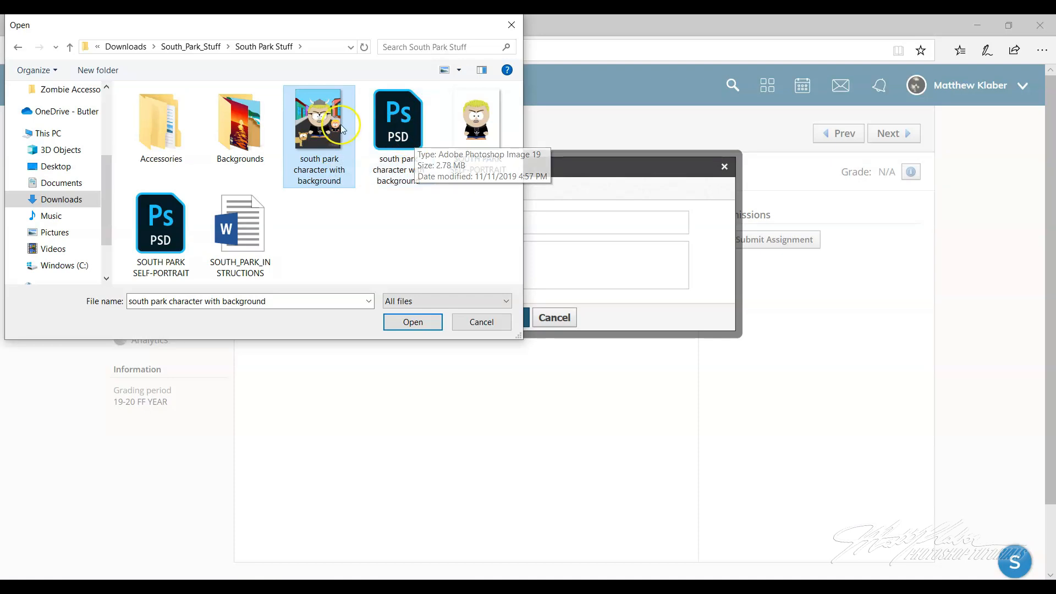
pyautogui.click(321, 127)
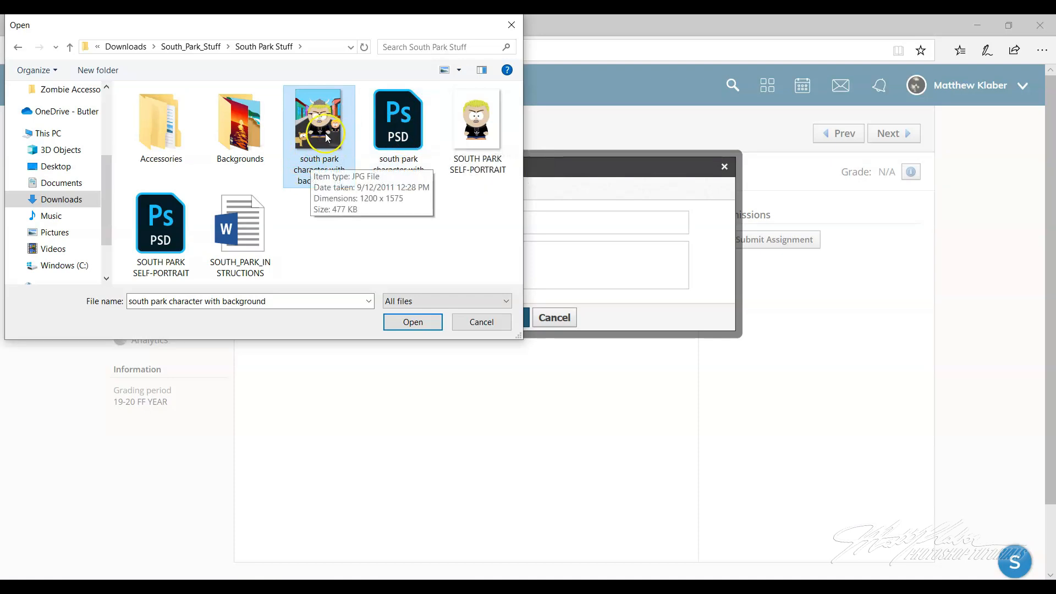
pyautogui.click(413, 322)
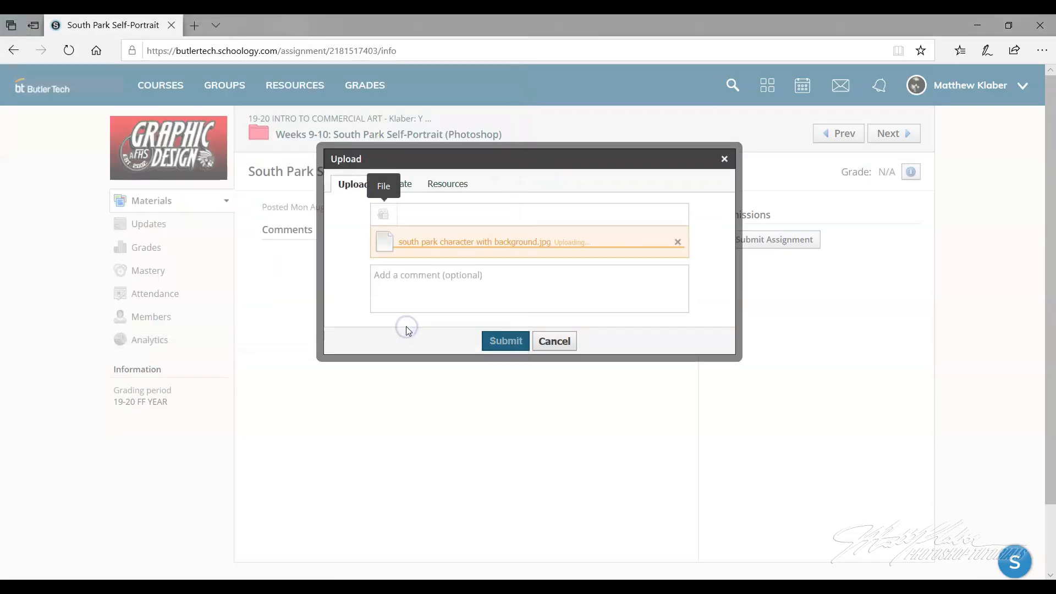
pyautogui.click(500, 342)
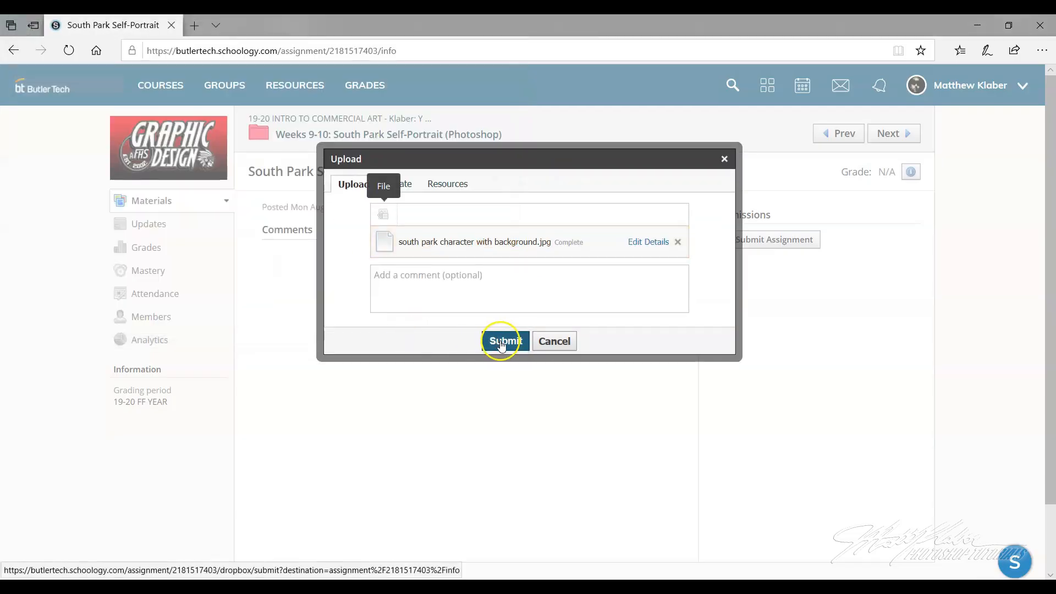